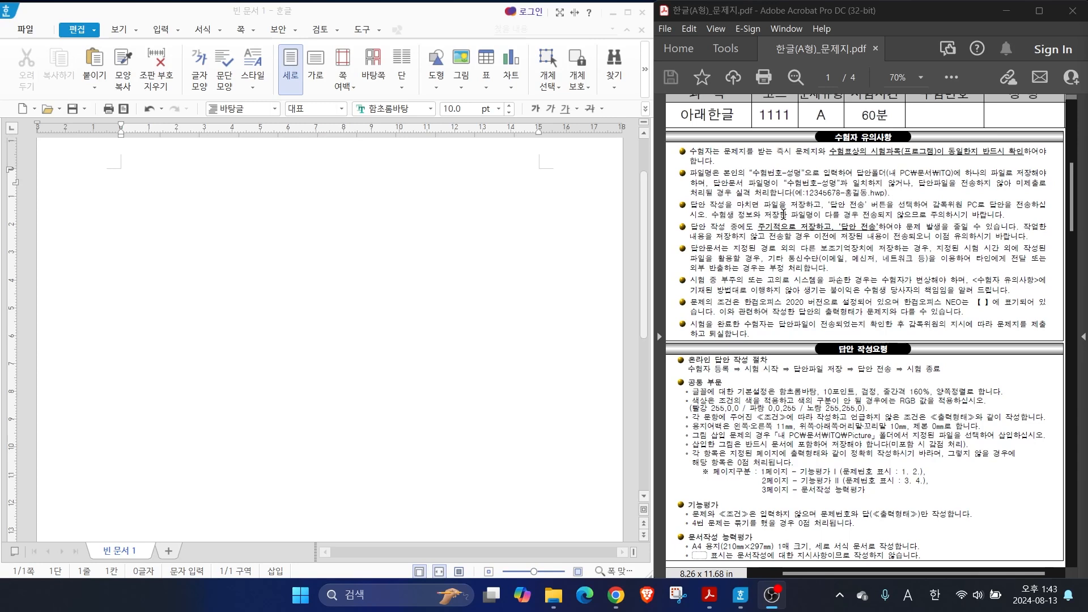
pyautogui.moveTo(743, 158); pyautogui.dragTo(808, 179)
pyautogui.moveTo(870, 160); pyautogui.dragTo(958, 180)
pyautogui.moveTo(787, 196); pyautogui.dragTo(905, 198)
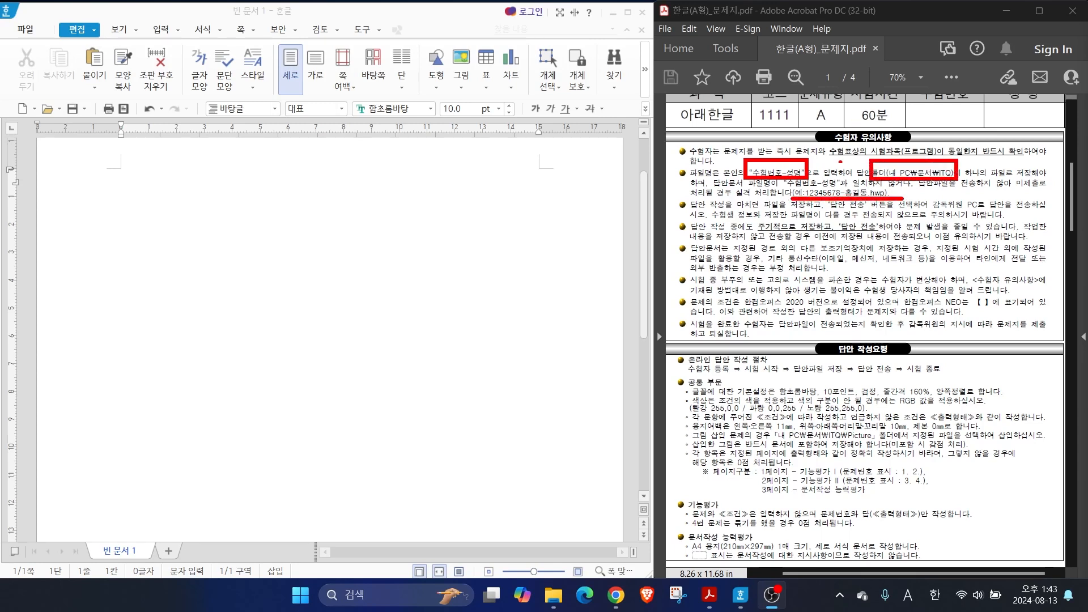
pyautogui.moveTo(923, 168)
pyautogui.mouseDown()
pyautogui.moveTo(947, 136)
pyautogui.moveTo(956, 153)
pyautogui.moveTo(974, 138)
pyautogui.mouseUp()
pyautogui.moveTo(752, 231); pyautogui.dragTo(889, 234)
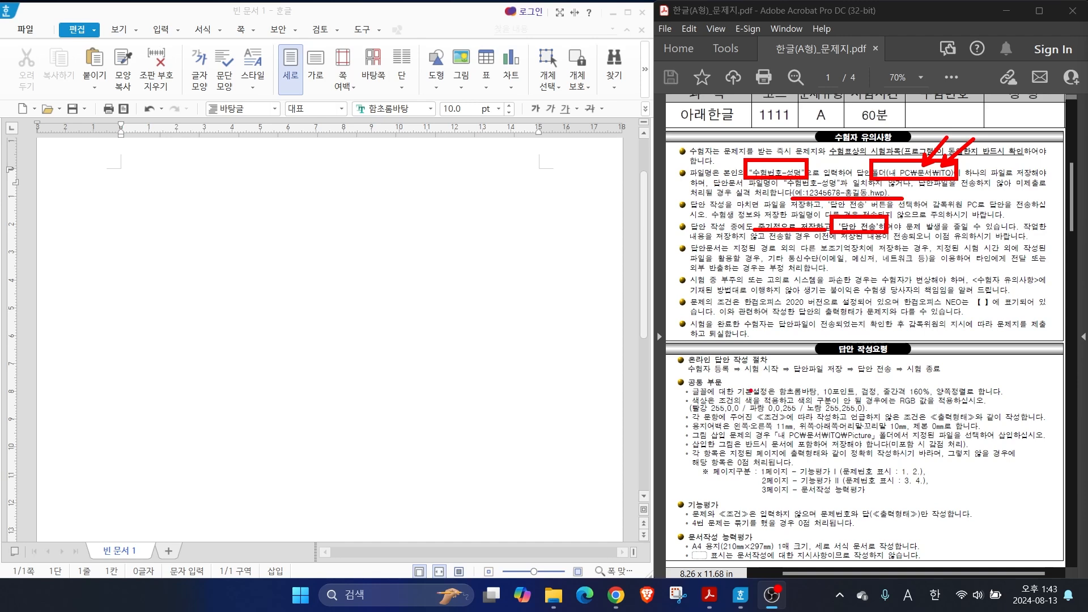
pyautogui.moveTo(711, 397); pyautogui.dragTo(922, 392)
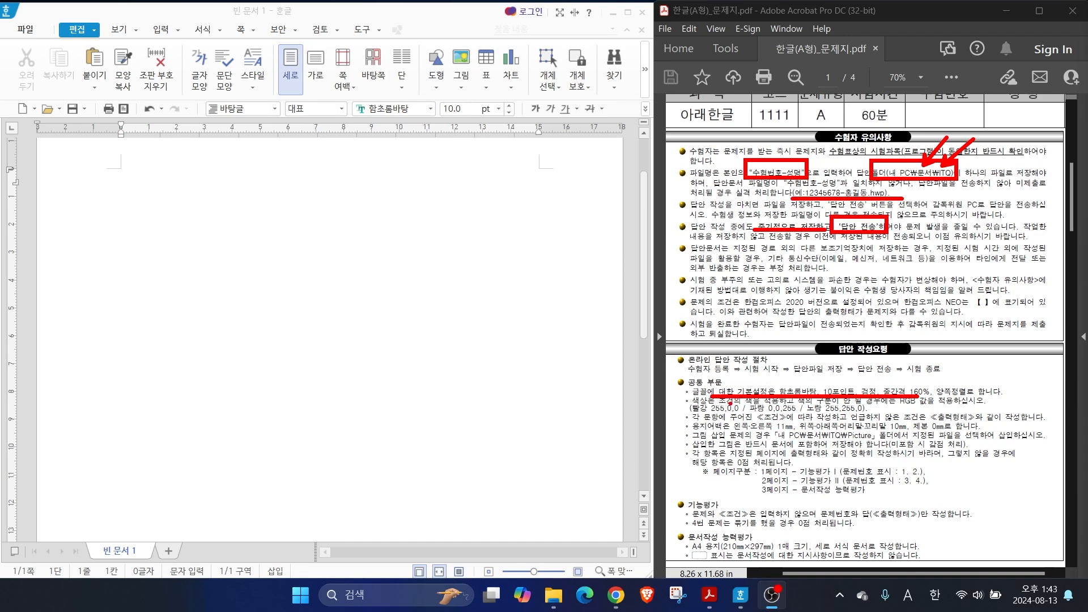
pyautogui.moveTo(694, 403); pyautogui.dragTo(666, 375)
pyautogui.moveTo(749, 404); pyautogui.dragTo(728, 374)
pyautogui.moveTo(813, 405); pyautogui.dragTo(787, 374)
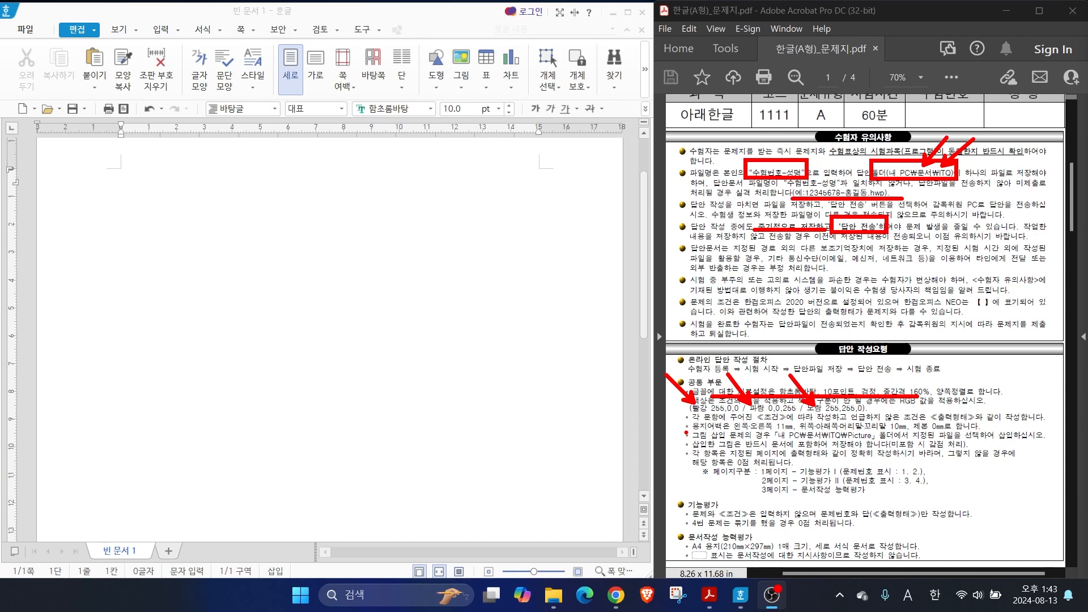
pyautogui.moveTo(725, 431); pyautogui.dragTo(950, 430)
pyautogui.moveTo(766, 413); pyautogui.dragTo(800, 431)
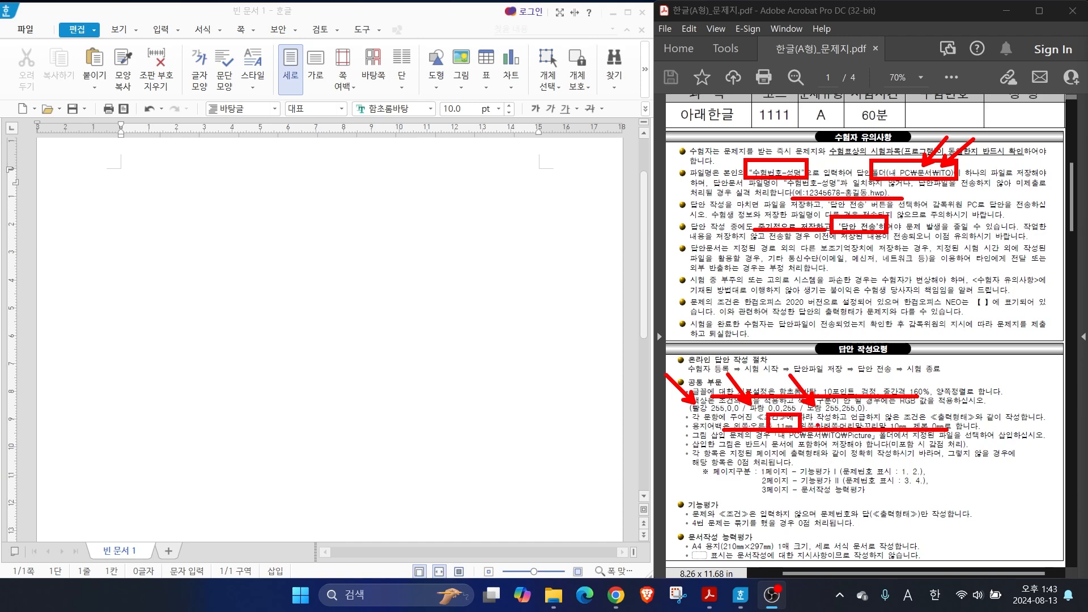
pyautogui.moveTo(882, 414); pyautogui.dragTo(911, 429)
pyautogui.moveTo(788, 439); pyautogui.dragTo(886, 439)
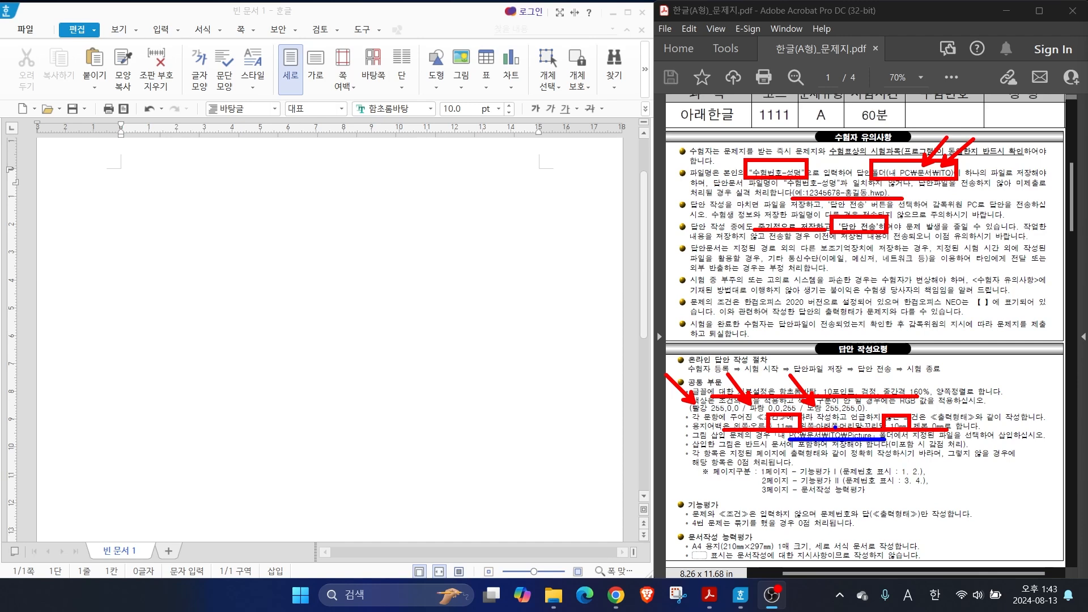
pyautogui.moveTo(749, 461); pyautogui.dragTo(944, 496)
pyautogui.moveTo(853, 474); pyautogui.dragTo(925, 474)
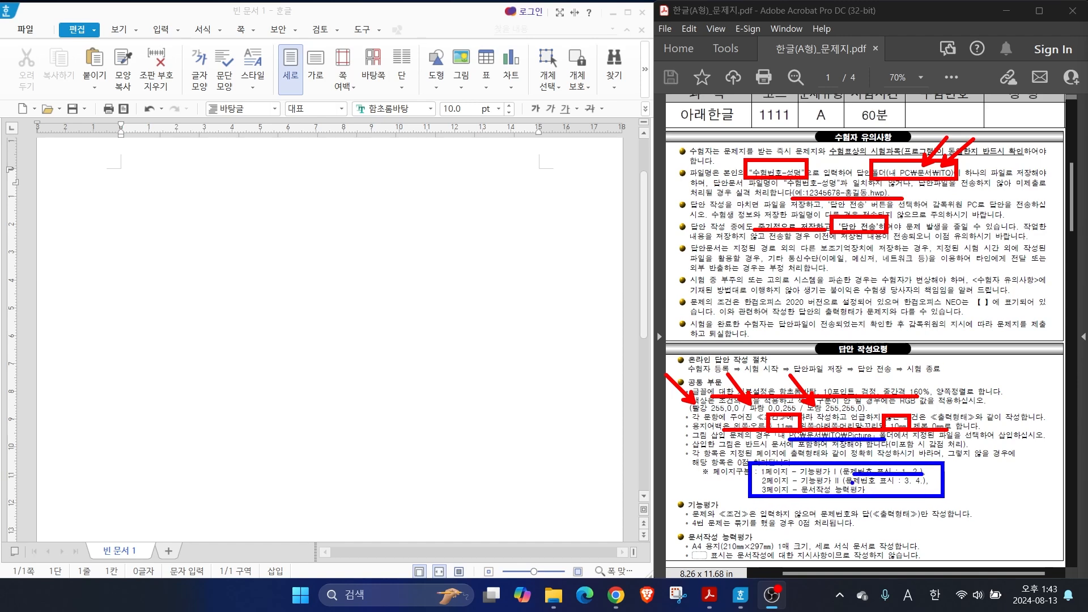
pyautogui.moveTo(855, 484); pyautogui.dragTo(931, 483)
pyautogui.moveTo(781, 491); pyautogui.dragTo(789, 490)
pyautogui.moveTo(689, 529); pyautogui.dragTo(871, 529)
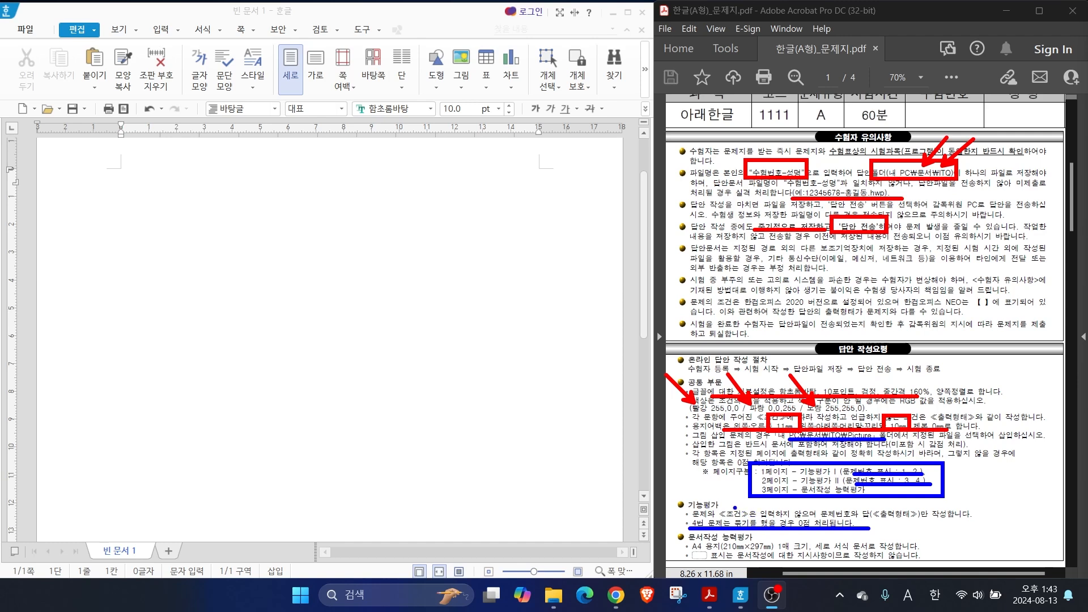
pyautogui.moveTo(872, 508)
pyautogui.mouseDown()
pyautogui.moveTo(864, 516)
pyautogui.moveTo(878, 523)
pyautogui.mouseUp()
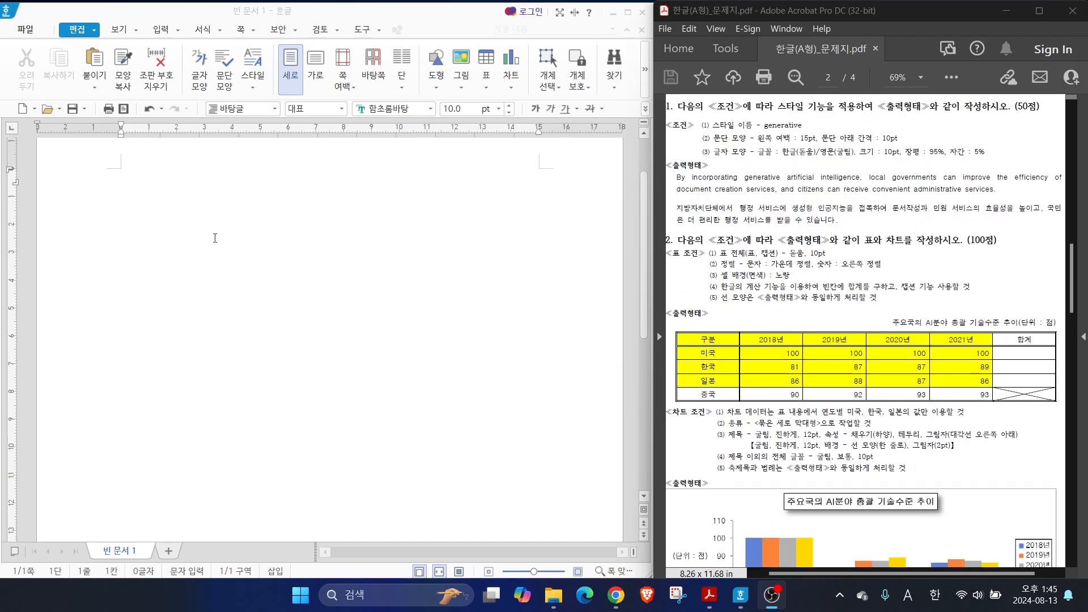
# Open the page setup for the blank document, choose portrait orientation, and set the top and header margins to 10 mm
pyautogui.click(165, 214)
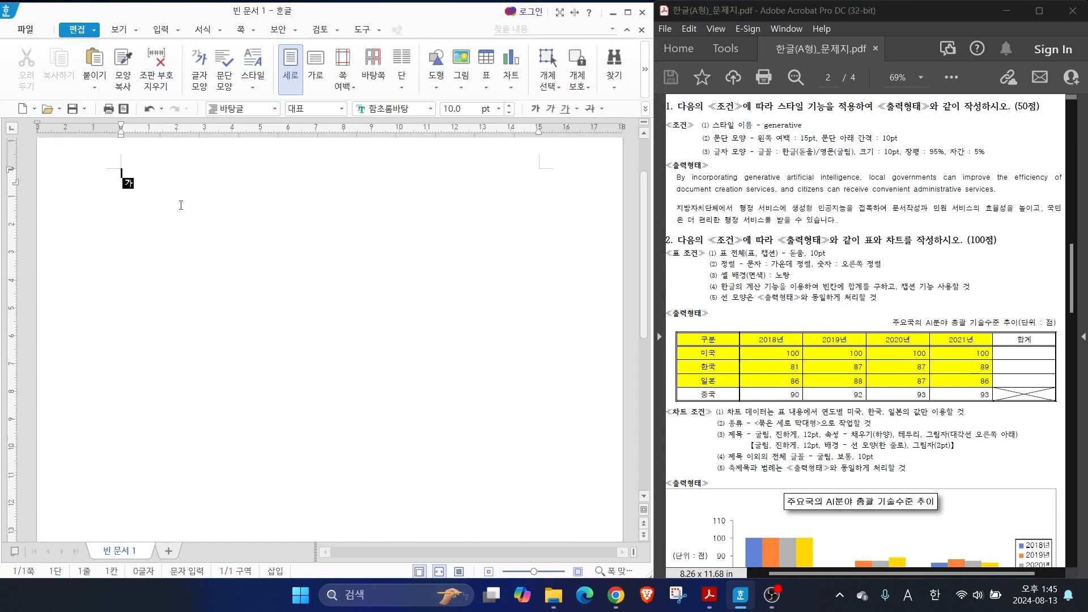
pyautogui.click(240, 34)
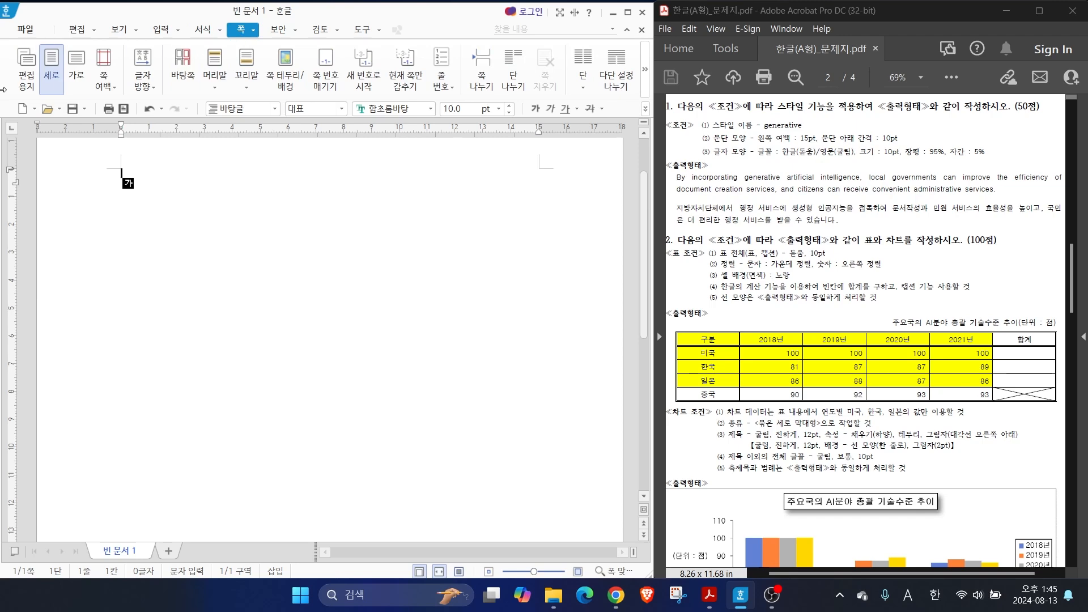
pyautogui.click(24, 85)
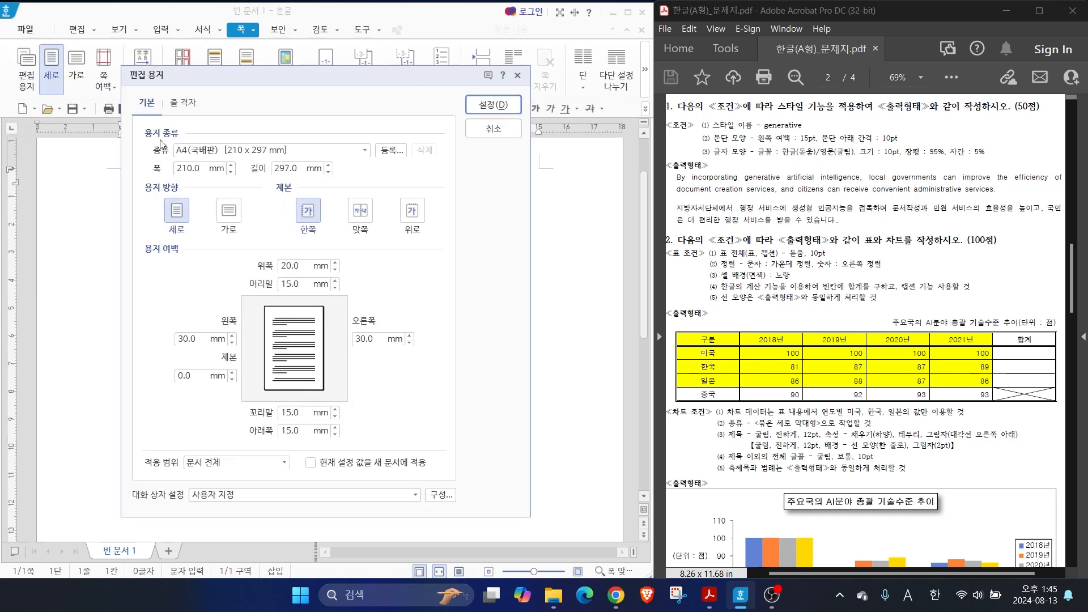
pyautogui.click(174, 214)
pyautogui.click(307, 266)
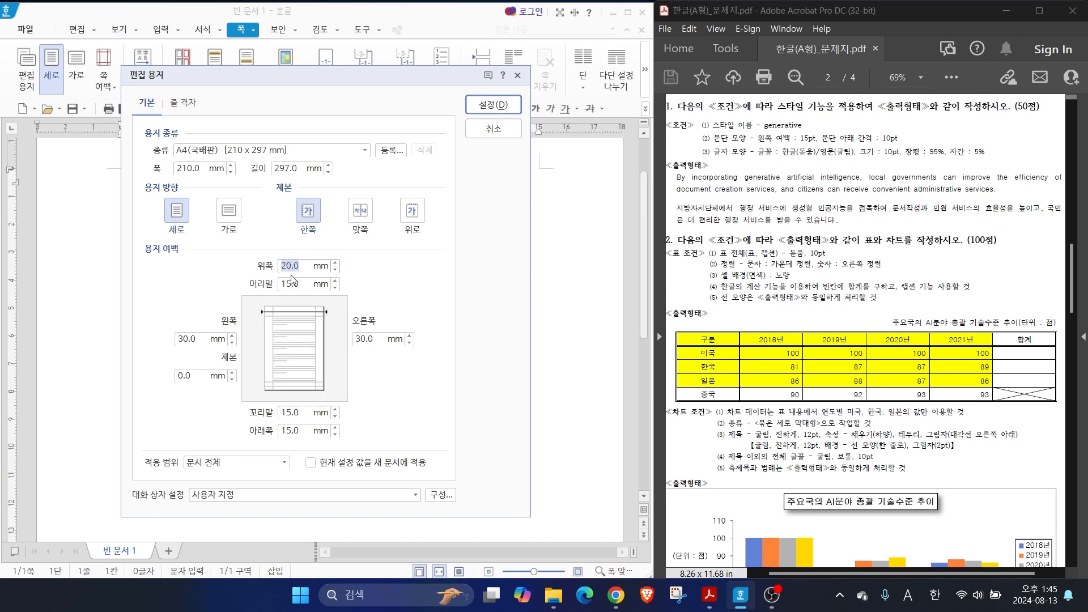
pyautogui.write('10')
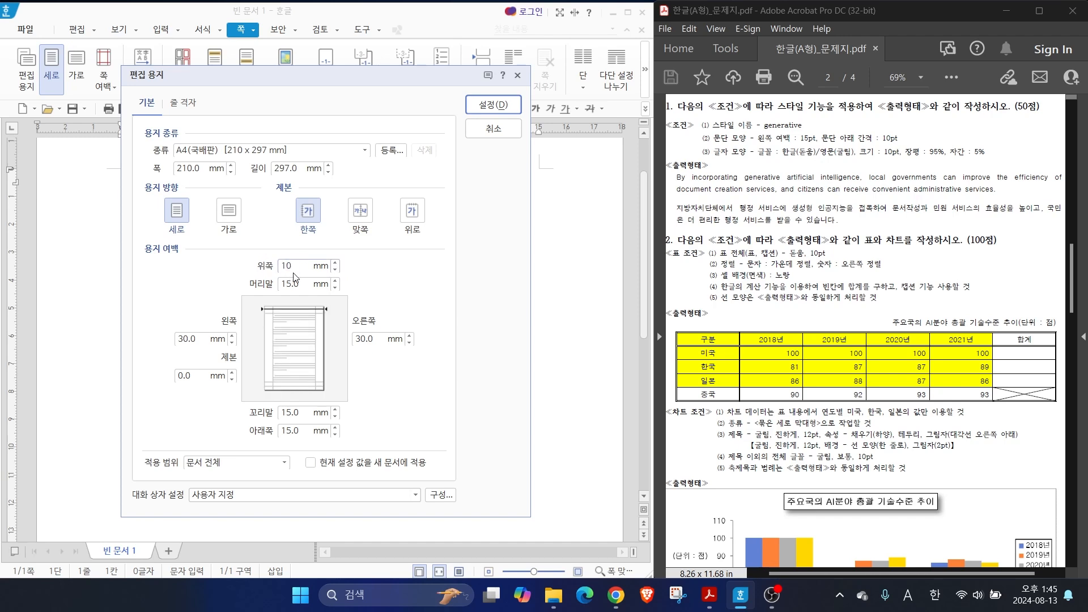
pyautogui.press('Tab')
pyautogui.write('10')
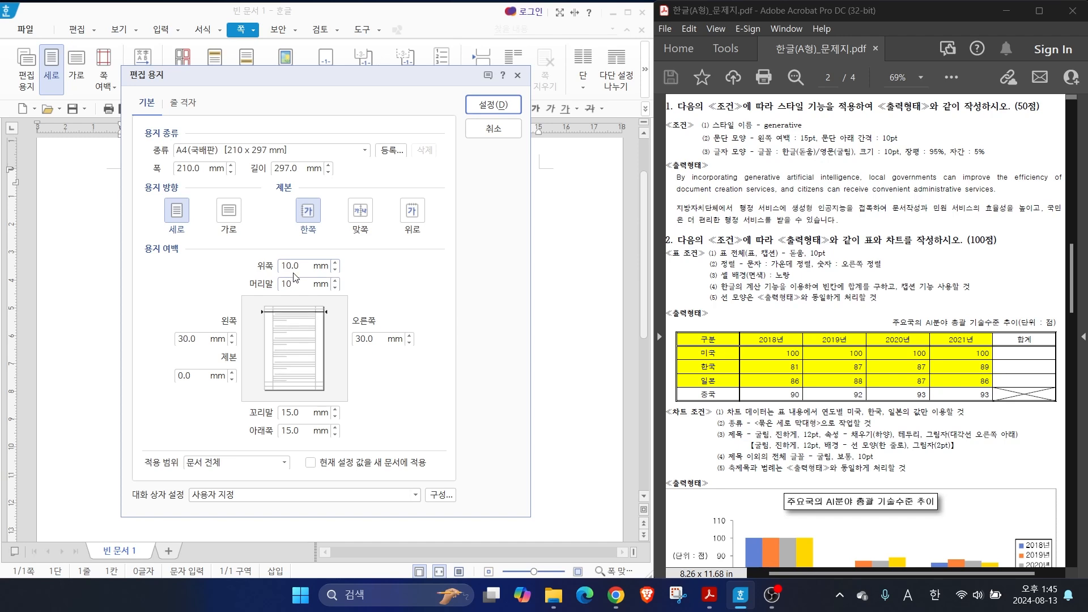
# Set the left and right page margins to 11 mm
pyautogui.press('Tab')
pyautogui.write('11')
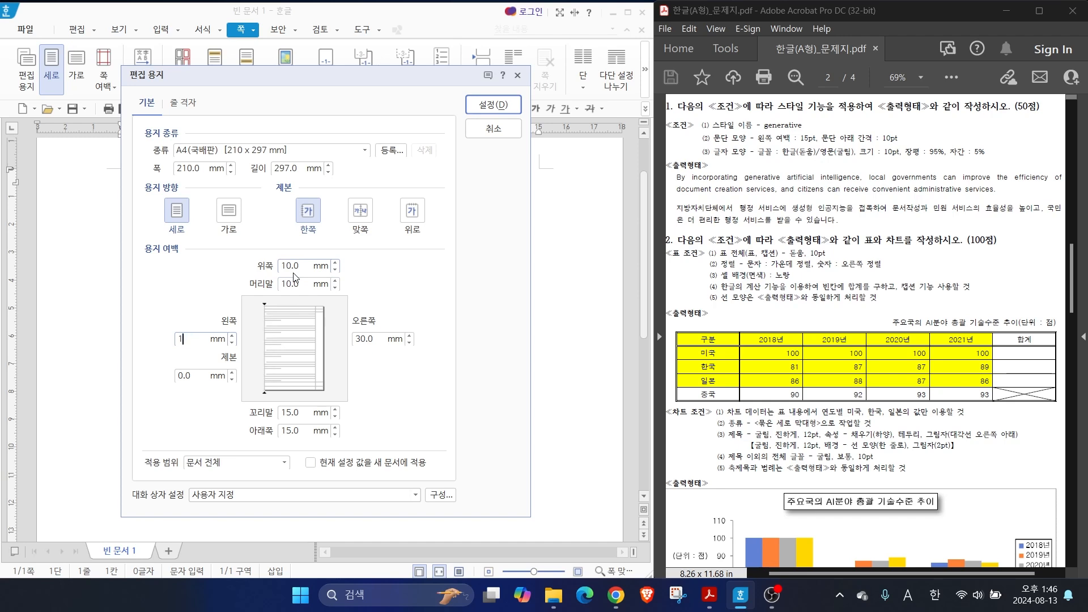
pyautogui.press('Tab')
pyautogui.press('Tab')
pyautogui.write('11')
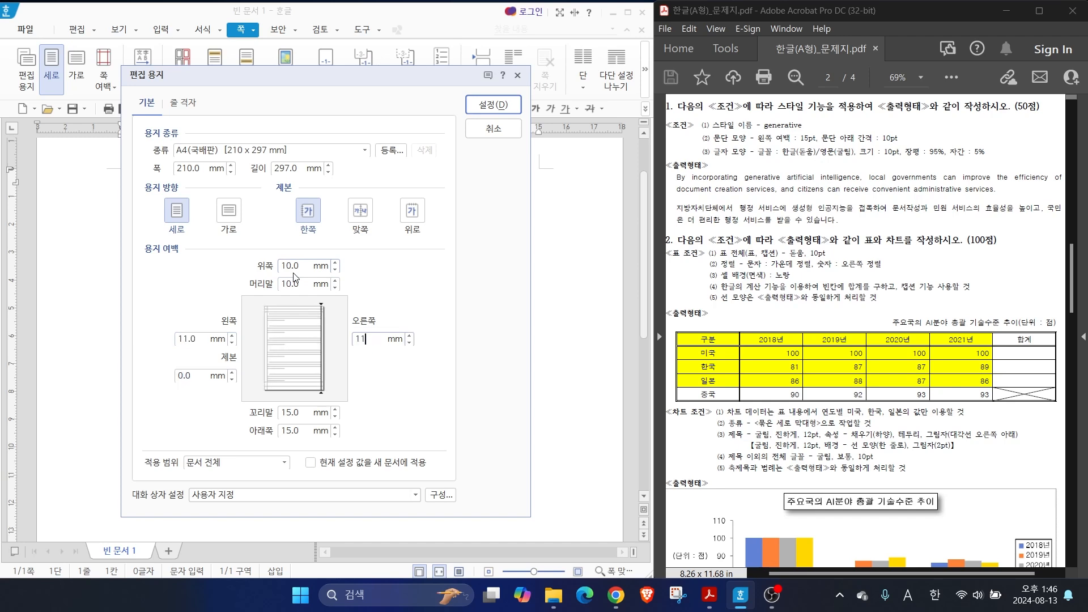
# Set the footer and bottom page margins to 10 mm
pyautogui.press('Tab')
pyautogui.write('10')
pyautogui.press('Tab')
pyautogui.write('10')
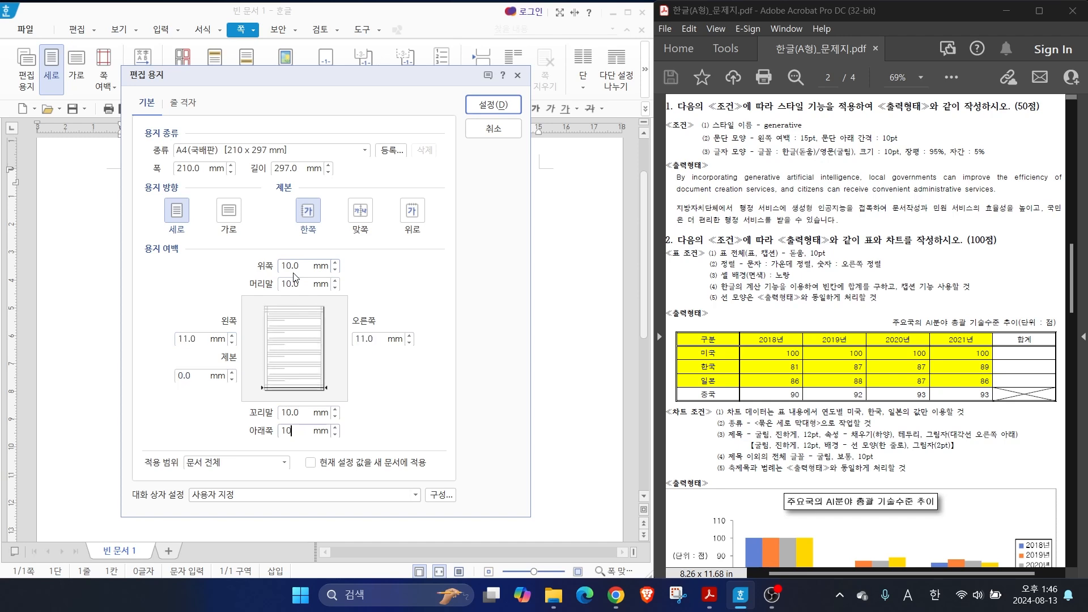
pyautogui.hotkey('alt', '2')
pyautogui.moveTo(268, 235)
pyautogui.mouseDown()
pyautogui.moveTo(294, 301)
pyautogui.moveTo(318, 446)
pyautogui.moveTo(306, 455)
pyautogui.mouseUp()
pyautogui.moveTo(281, 191)
pyautogui.mouseDown()
pyautogui.moveTo(280, 215)
pyautogui.moveTo(306, 189)
pyautogui.moveTo(291, 203)
pyautogui.mouseUp()
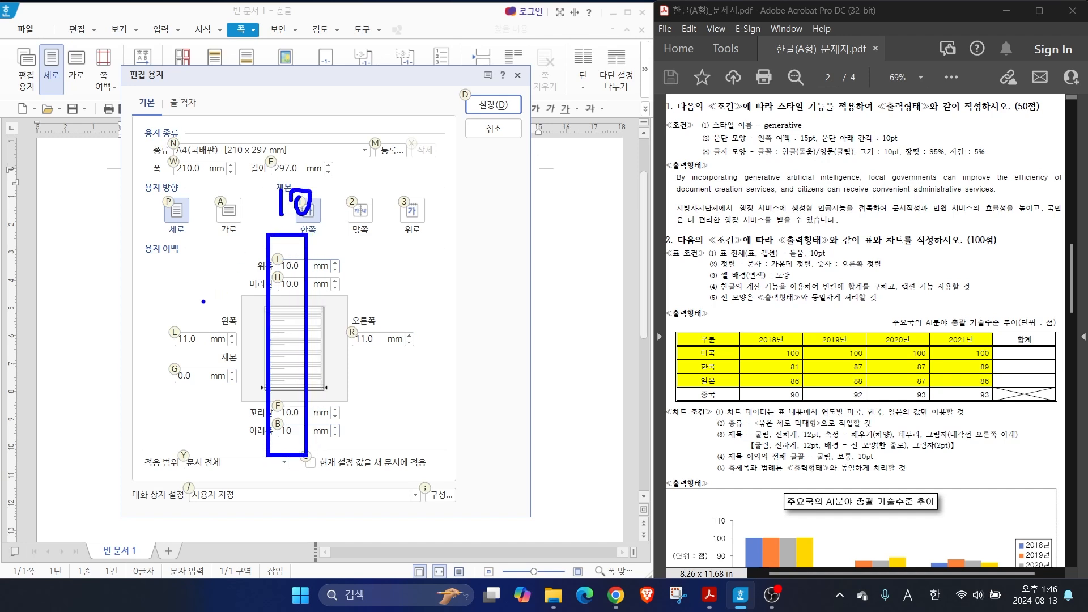
pyautogui.moveTo(148, 315); pyautogui.dragTo(425, 347)
pyautogui.moveTo(465, 310); pyautogui.dragTo(462, 347)
pyautogui.moveTo(489, 314); pyautogui.dragTo(480, 347)
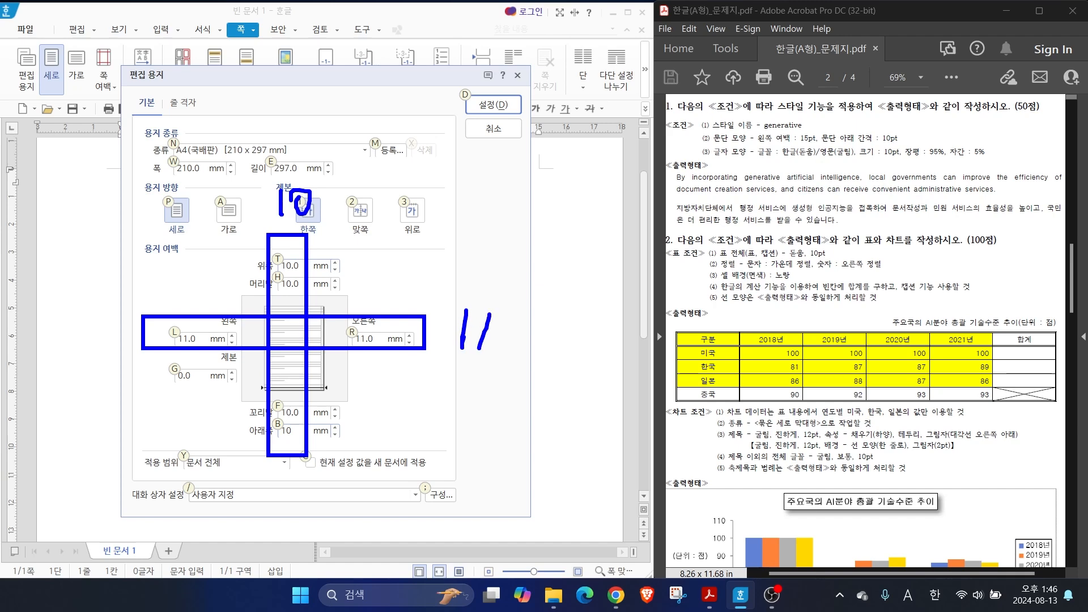
pyautogui.moveTo(194, 367)
pyautogui.mouseDown()
pyautogui.moveTo(171, 387)
pyautogui.moveTo(196, 387)
pyautogui.mouseUp()
pyautogui.press('Escape')
# Apply the page setup to the document
pyautogui.click(493, 104)
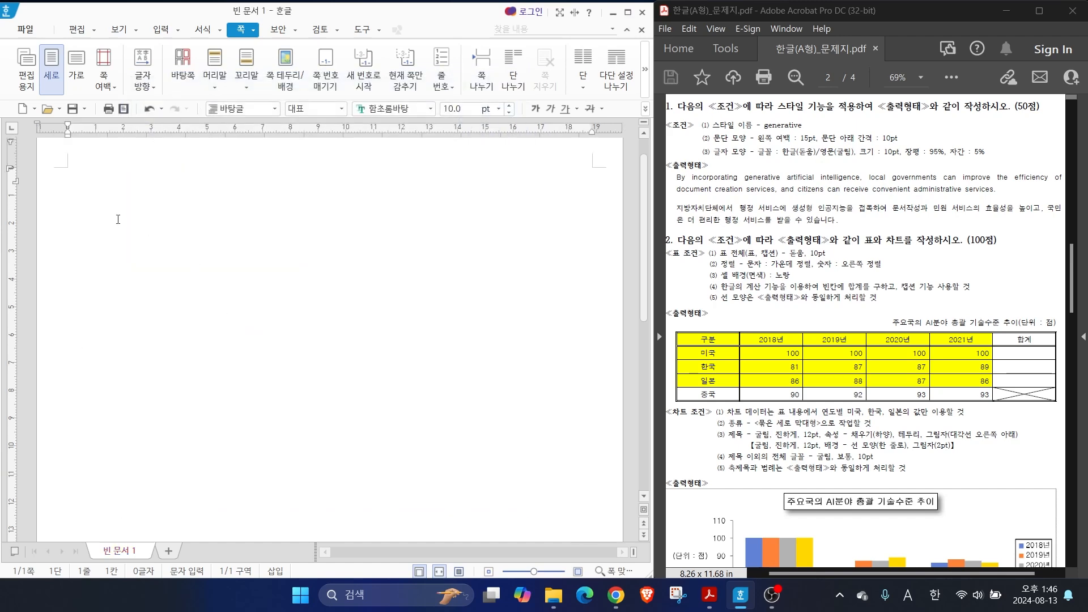
pyautogui.hotkey('ctrl', '2')
pyautogui.moveTo(72, 123); pyautogui.dragTo(72, 270)
pyautogui.moveTo(36, 169); pyautogui.dragTo(130, 170)
pyautogui.press('Escape')
# Enter the question numbers 1. and 2. on the first page with blank lines after each, and insert a page break
pyautogui.write('1.')
pyautogui.press('Return')
pyautogui.press('Return')
pyautogui.press('Return')
pyautogui.press('Return')
pyautogui.write('2.')
pyautogui.press('Return')
pyautogui.press('Return')
pyautogui.press('Return')
pyautogui.press('Return')
pyautogui.hotkey('ctrl', 'Return')
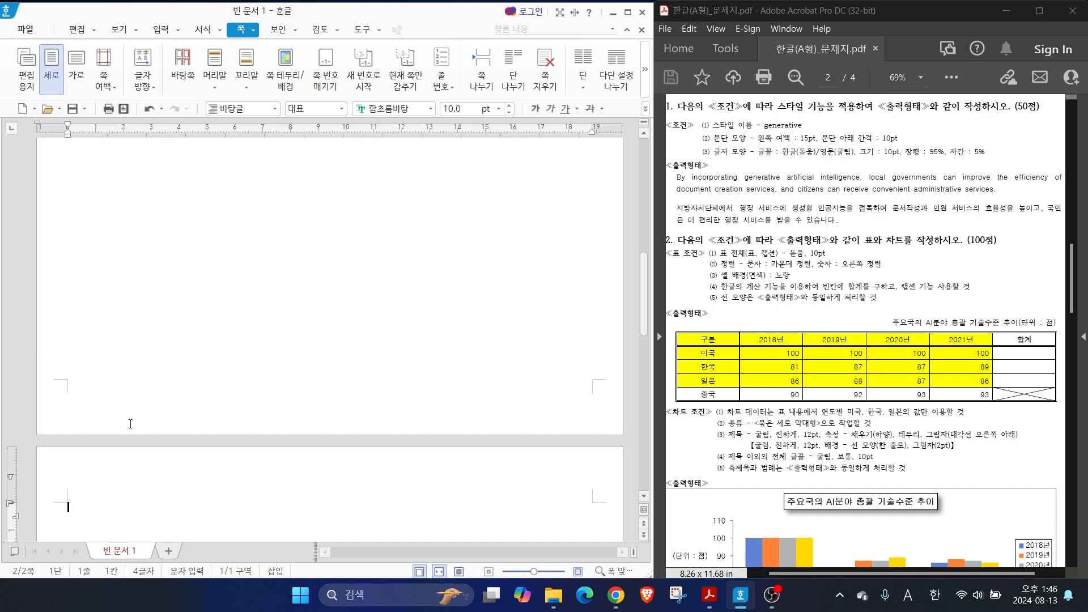
# Enter the question numbers 3. and 4. on the second page with blank lines after each, and insert a page break
pyautogui.scroll(-3, 128, 420)
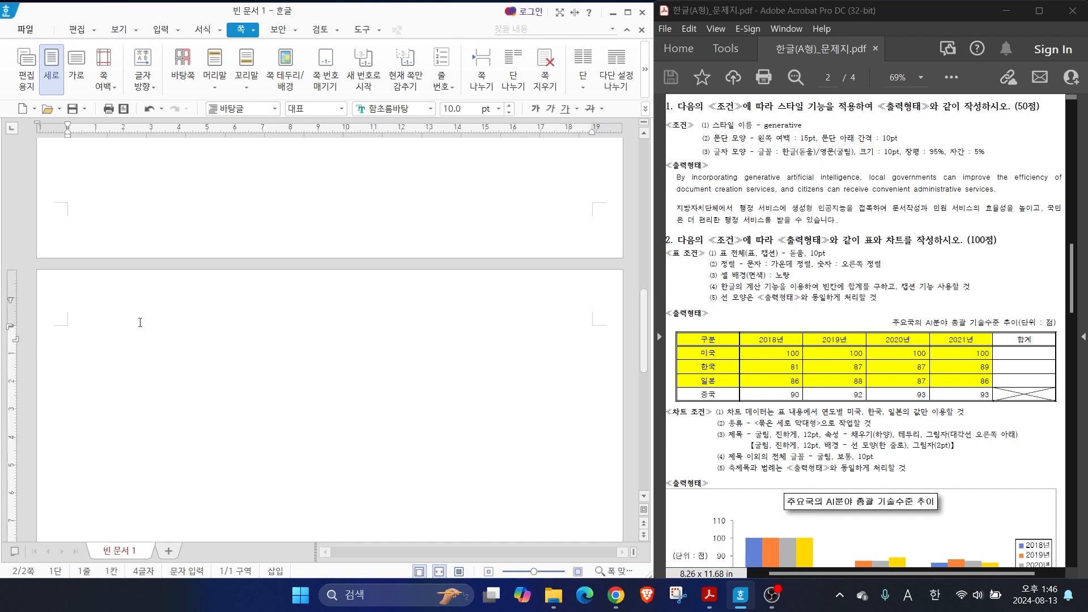
pyautogui.write('3.')
pyautogui.press('Return')
pyautogui.press('Return')
pyautogui.press('Return')
pyautogui.press('Return')
pyautogui.write('4.')
pyautogui.press('Return')
pyautogui.press('Return')
pyautogui.press('Return')
pyautogui.press('Return')
pyautogui.press('Return')
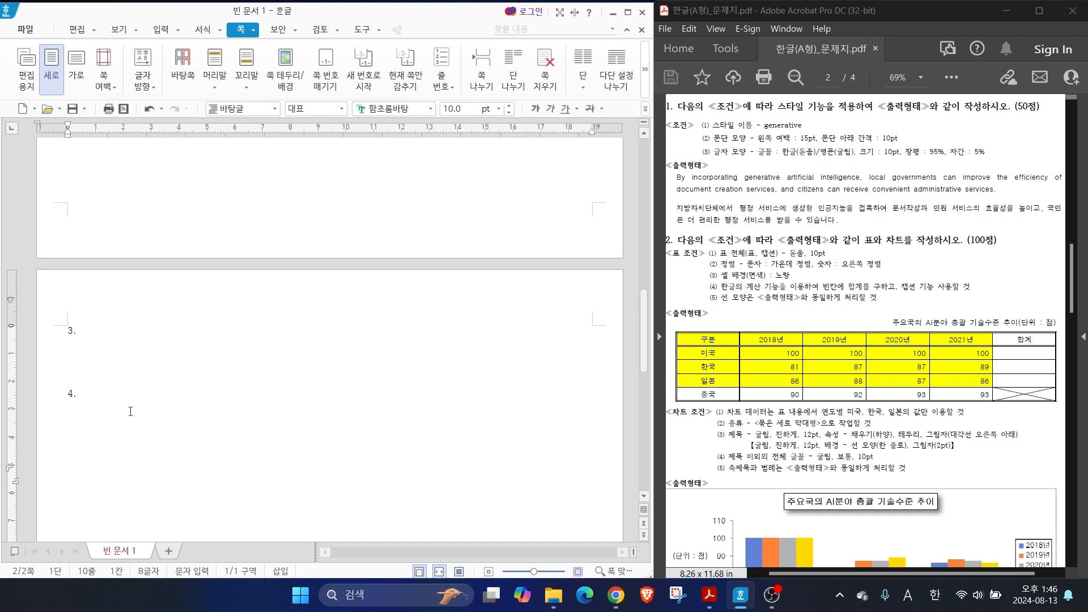
pyautogui.hotkey('ctrl', 'Return')
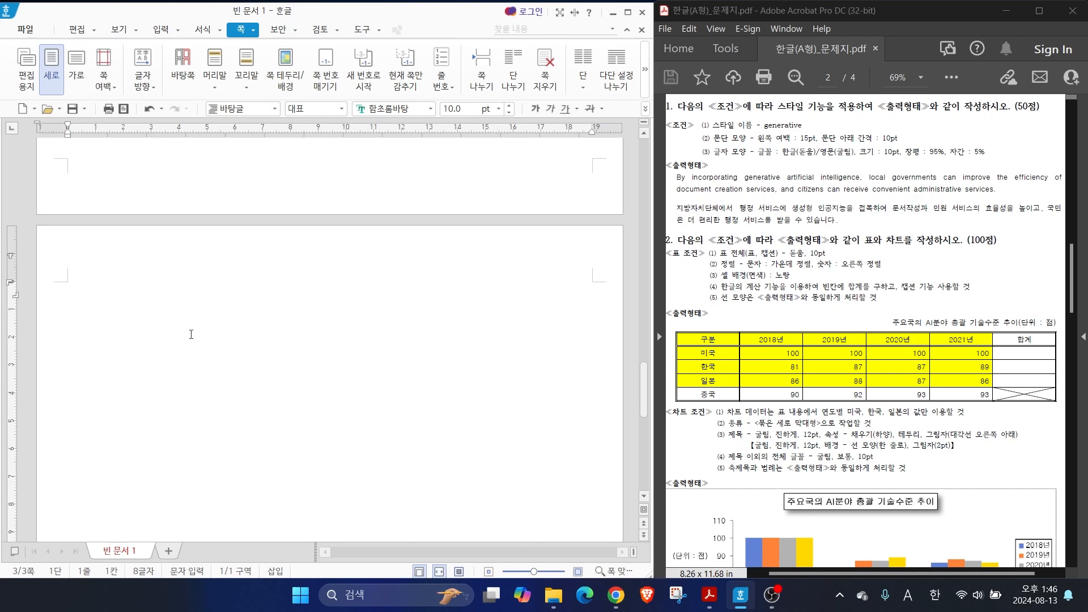
# Place the text cursor on the empty line below question number 1. on the first page
pyautogui.moveTo(644, 388); pyautogui.dragTo(645, 158)
pyautogui.click(83, 238)
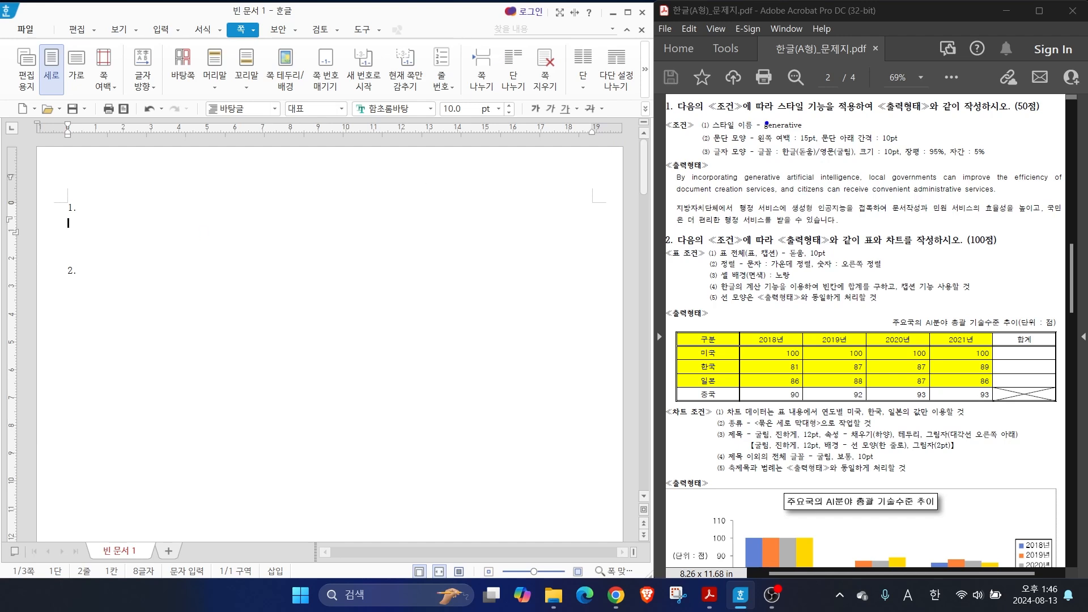
pyautogui.moveTo(774, 120); pyautogui.dragTo(822, 96)
pyautogui.moveTo(659, 167); pyautogui.dragTo(1073, 229)
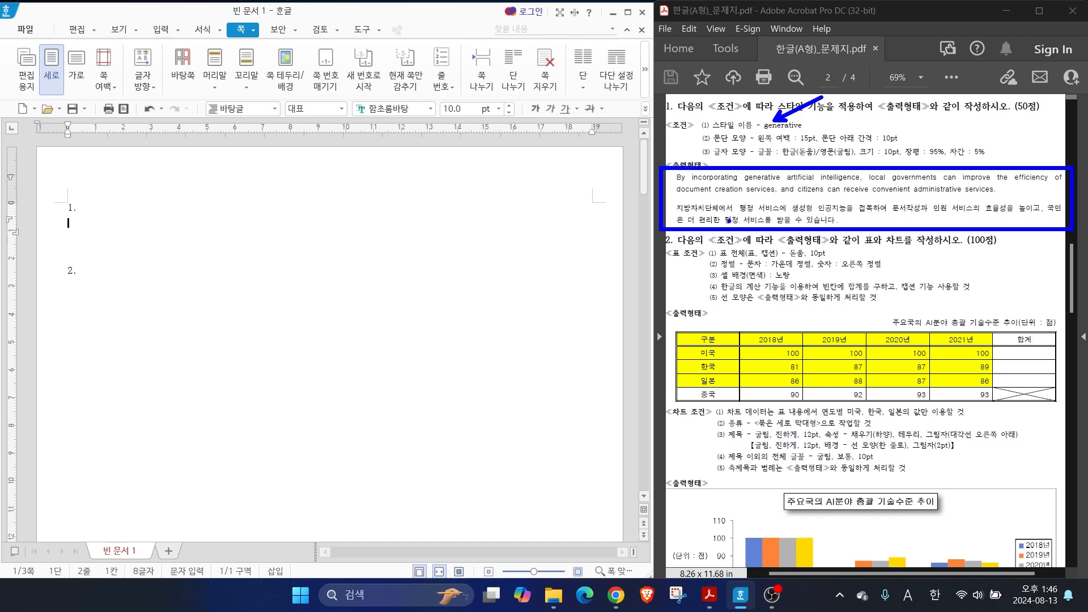
pyautogui.press('Escape')
# Enter below 1.: "By incorporating generative artificial intelligence, local governments can improve the efficiency of document creation services, and citizens can receive convenient administrative services."
pyautogui.write('By incorporating ge')
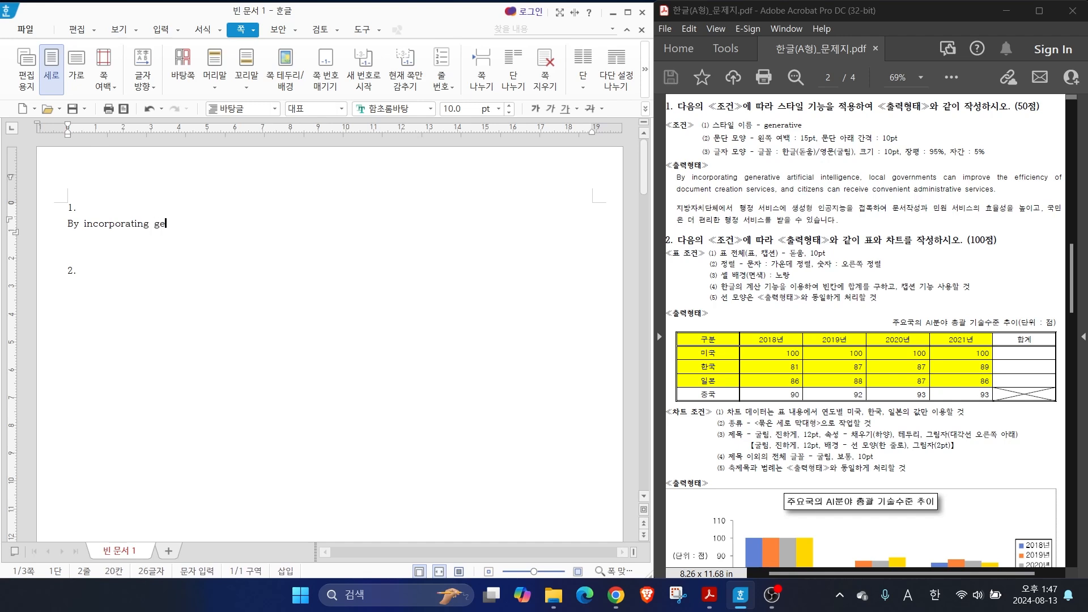
pyautogui.write('nerative artificial intelligence,')
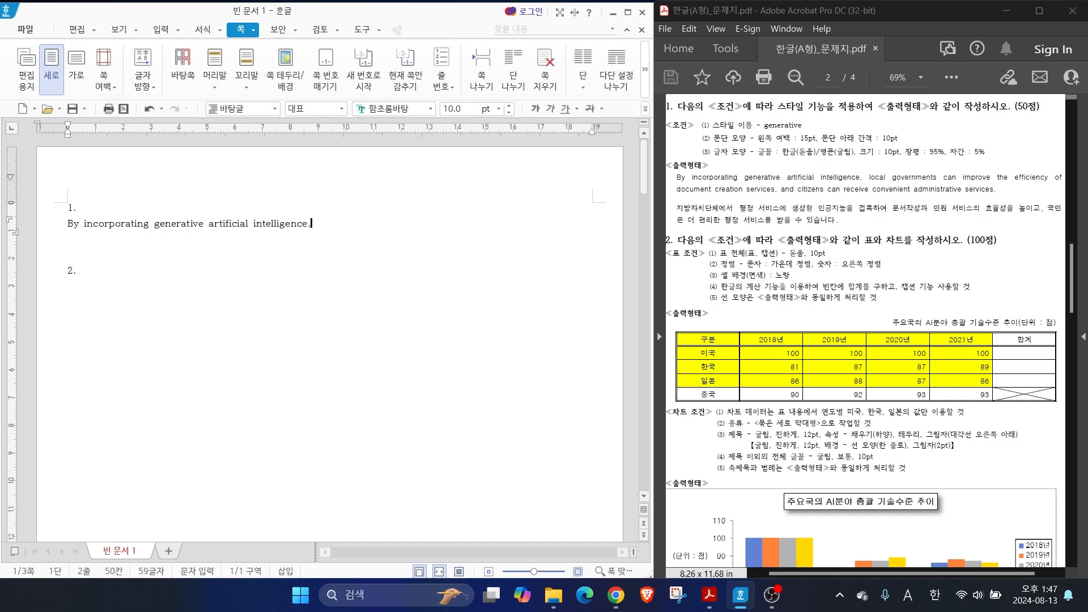
pyautogui.write(' local governments can improve the e')
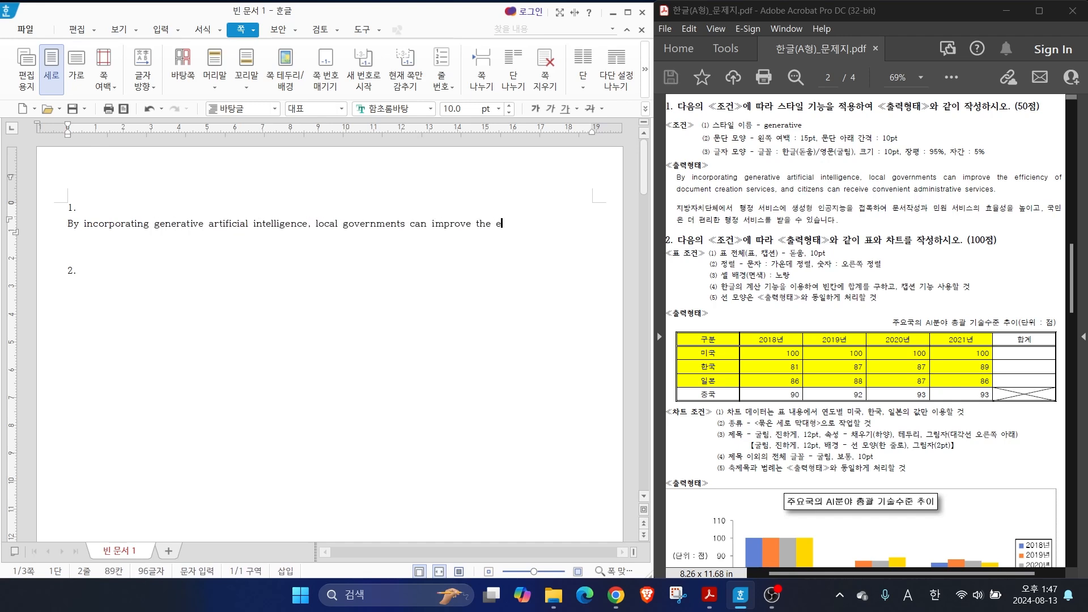
pyautogui.write('fficiency of document creation ')
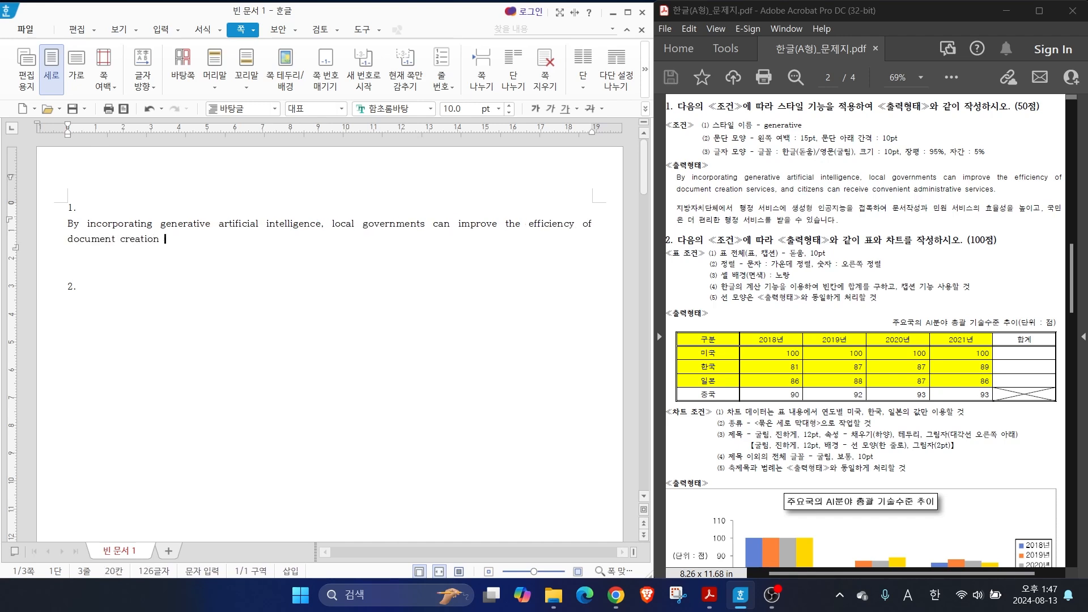
pyautogui.write('services, and citizens can receive convenient')
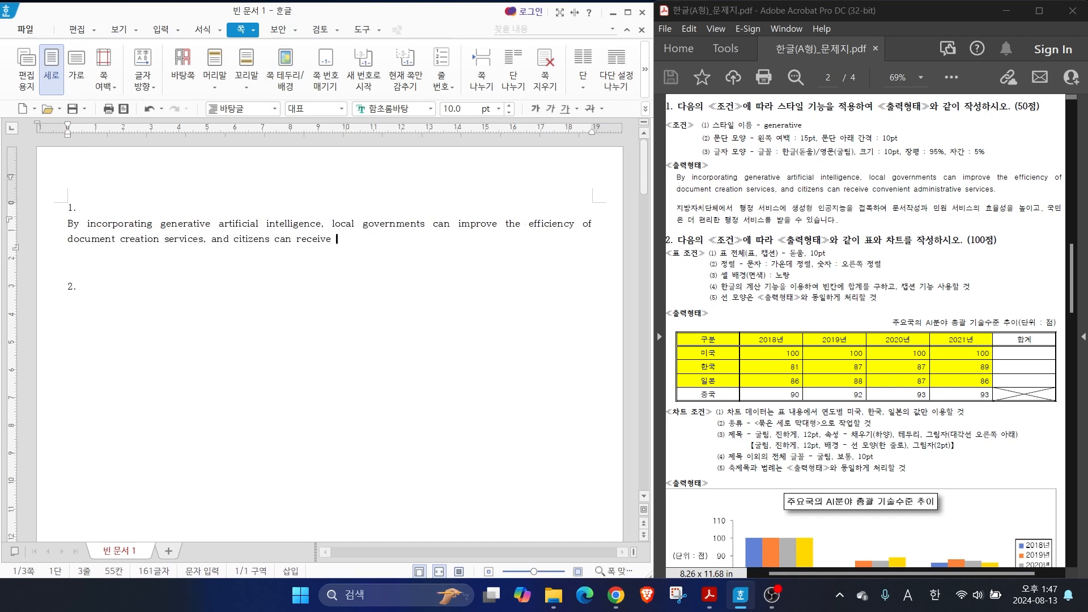
pyautogui.write('rative services.')
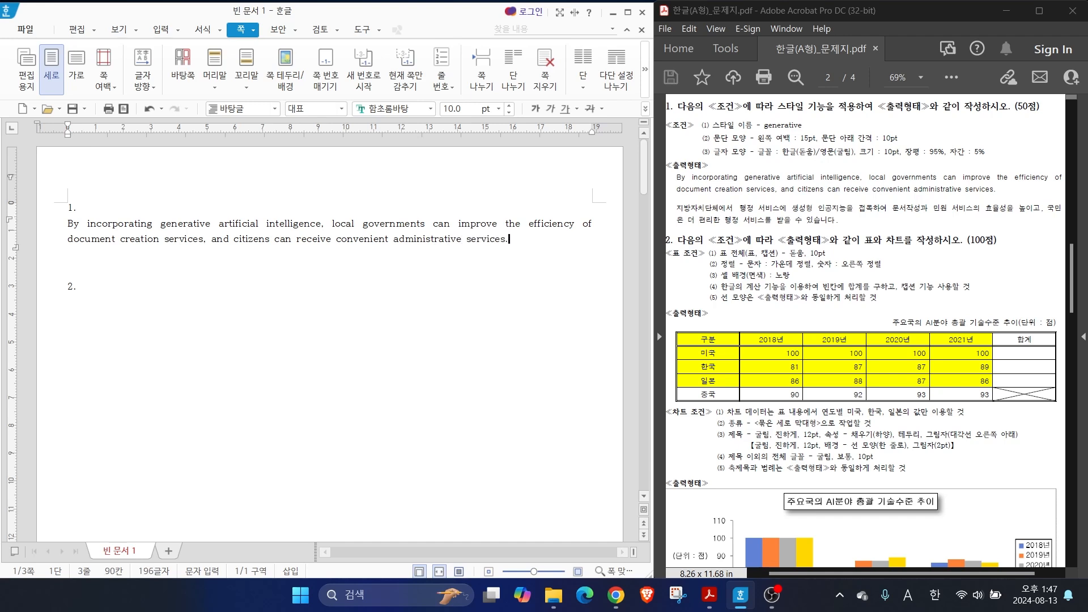
# Enter on a new line: "지방자치단체에서 행정 서비스에 생성형 인공지능을 접목하여 문서작성과 민원 서비스의 효율성을 높이고, 국민은 더 편리한 행정 서비스를 받을 수 있습니다."
pyautogui.press('Return')
pyautogui.write('지방잦치단체에서 행')
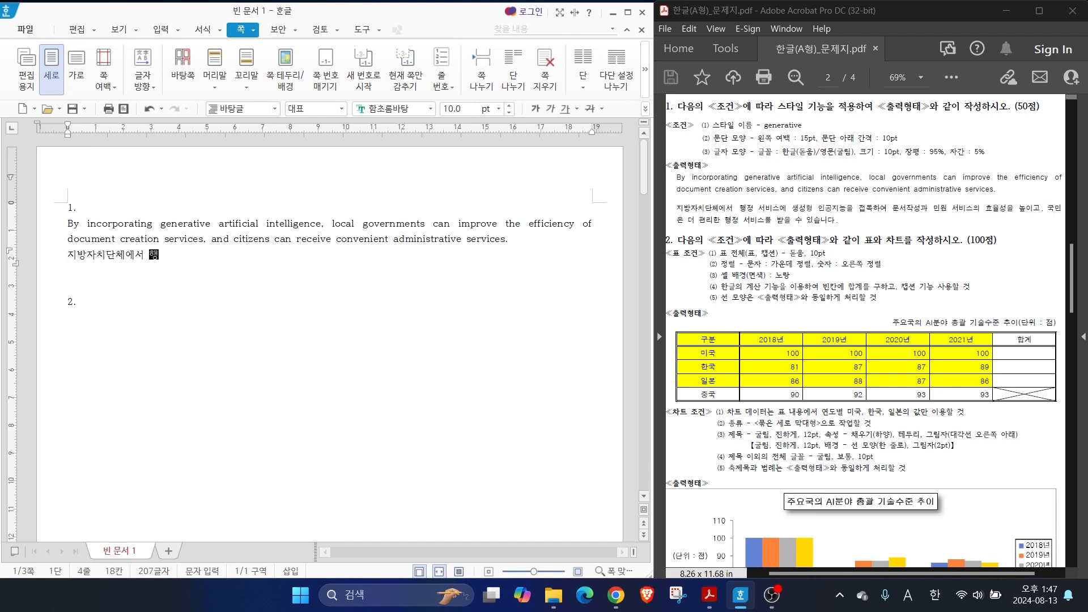
pyautogui.write('정 서비스에 생성형 인공지능을 접목하여 문서작성과 민원 서비스의 효율성을 높이고')
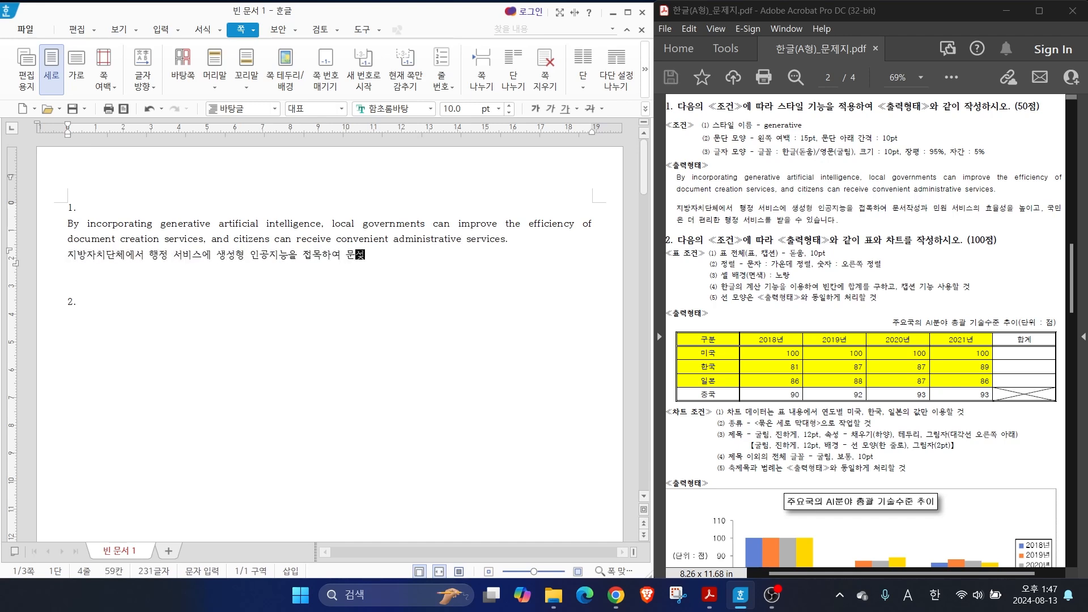
pyautogui.write(', 국민은 더 편리한 행정 서비스를 받을 수 있습니다.')
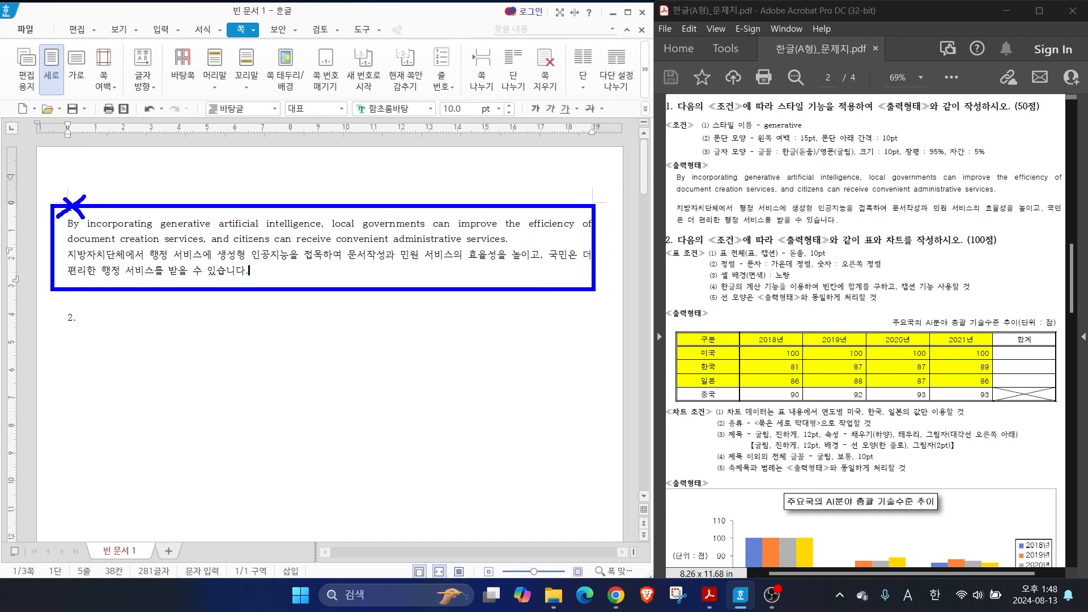
# Select both the English and Korean paragraphs below 1. and open the style settings for them
pyautogui.moveTo(71, 225); pyautogui.dragTo(347, 278)
pyautogui.moveTo(248, 281); pyautogui.dragTo(67, 223)
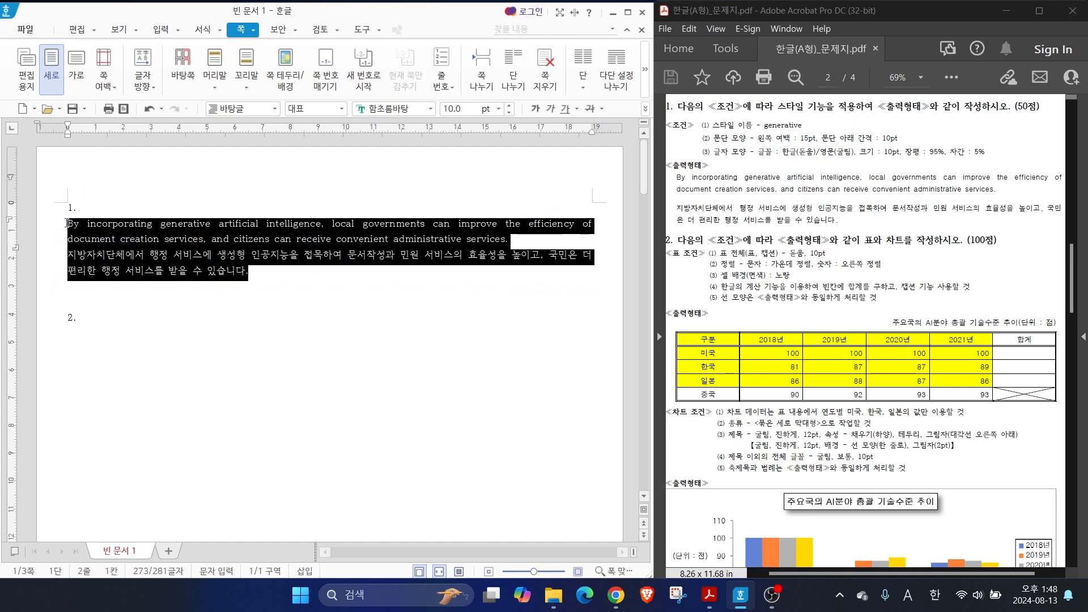
pyautogui.rightClick(169, 239)
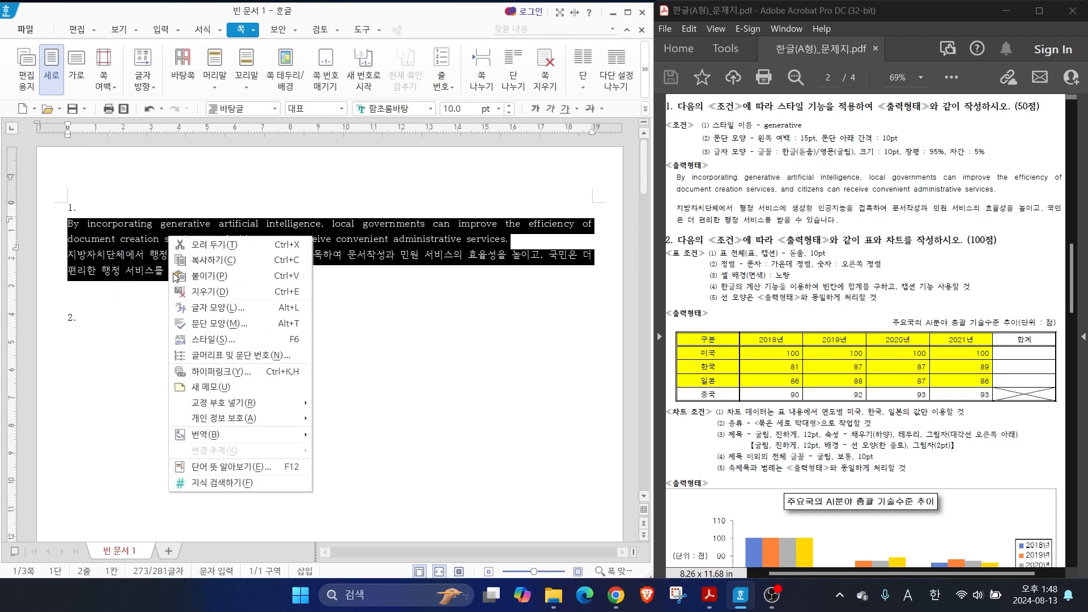
pyautogui.click(198, 345)
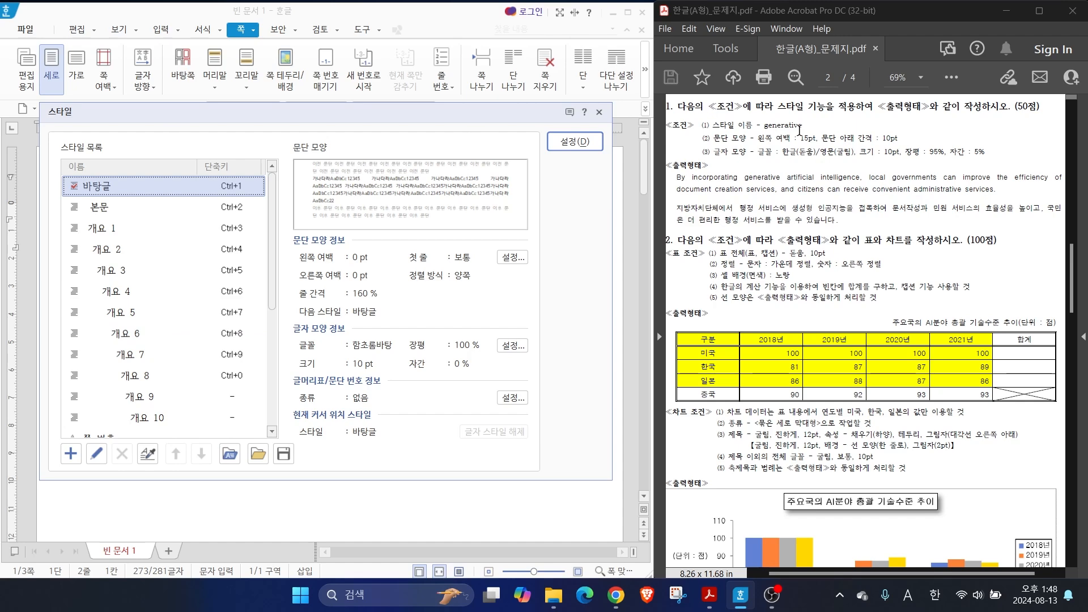
# Start adding a new paragraph style and name it generative
pyautogui.click(69, 454)
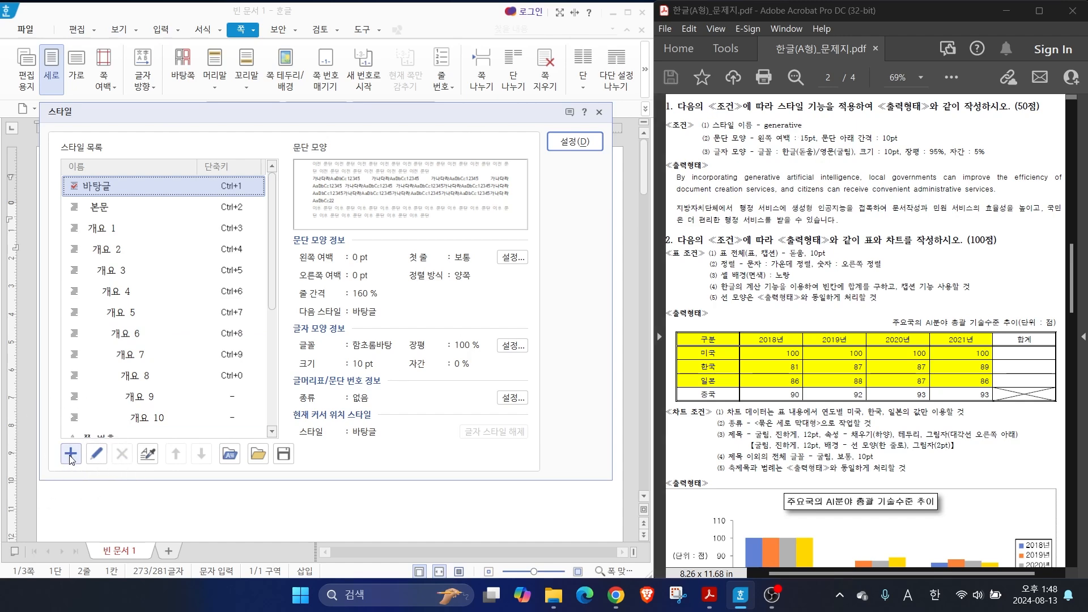
pyautogui.click(70, 455)
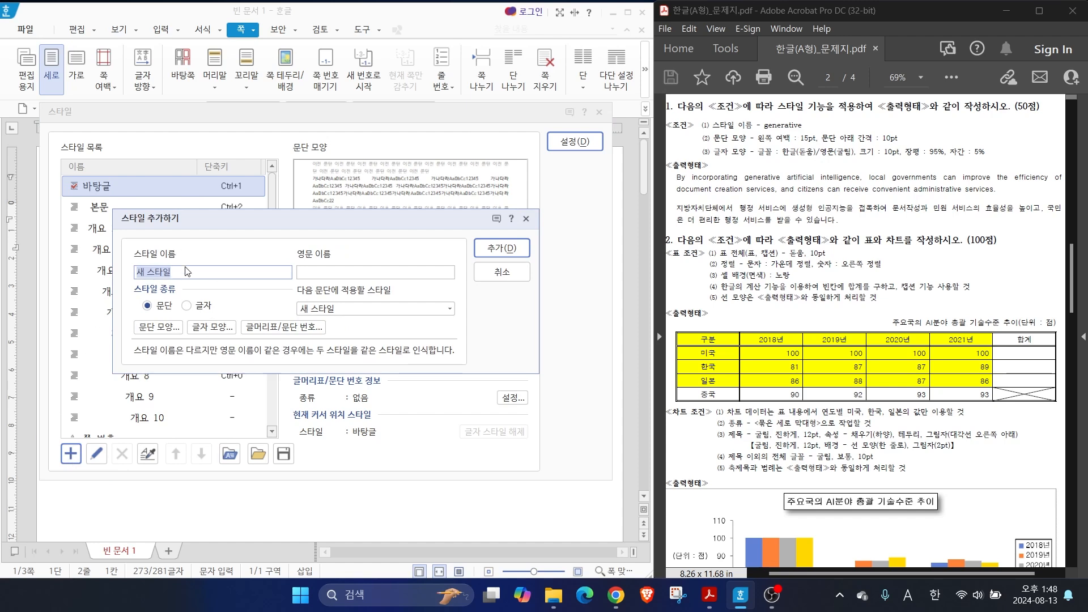
pyautogui.write('generative')
pyautogui.press('alt')
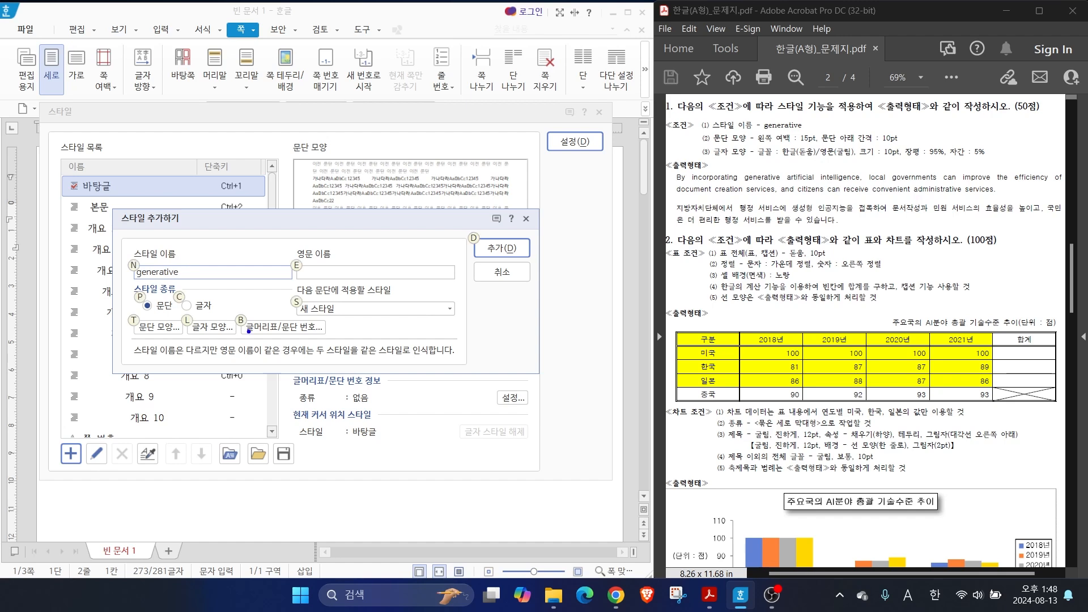
pyautogui.moveTo(735, 126); pyautogui.dragTo(698, 98)
pyautogui.moveTo(731, 162); pyautogui.dragTo(702, 189)
pyautogui.press('Escape')
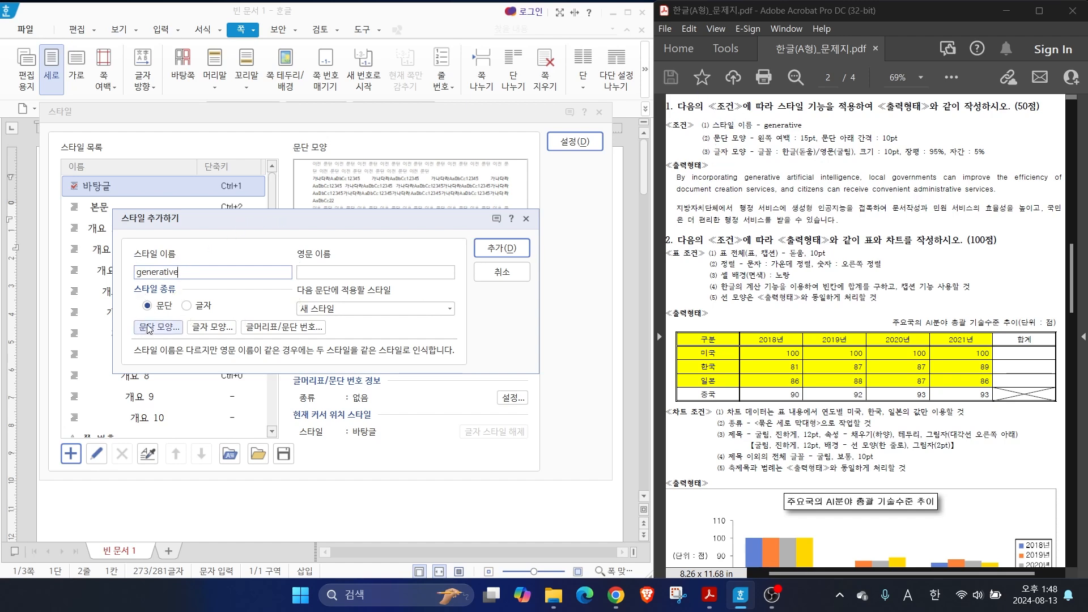
# Set the new style's paragraph shape to a left margin of 15 pt and 10 pt spacing below the paragraph
pyautogui.click(149, 327)
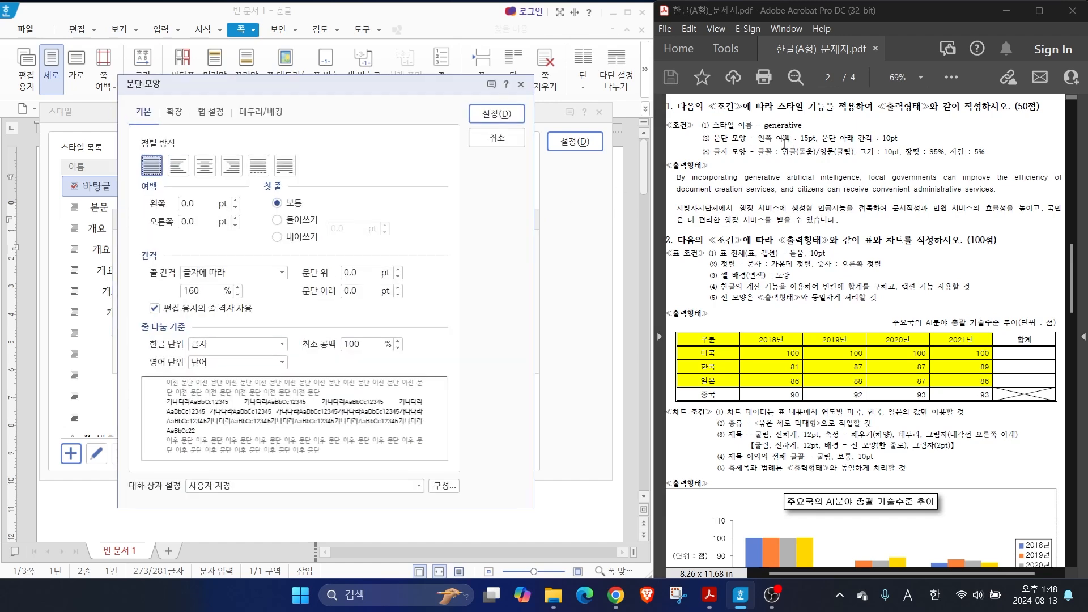
pyautogui.moveTo(208, 205); pyautogui.dragTo(115, 205)
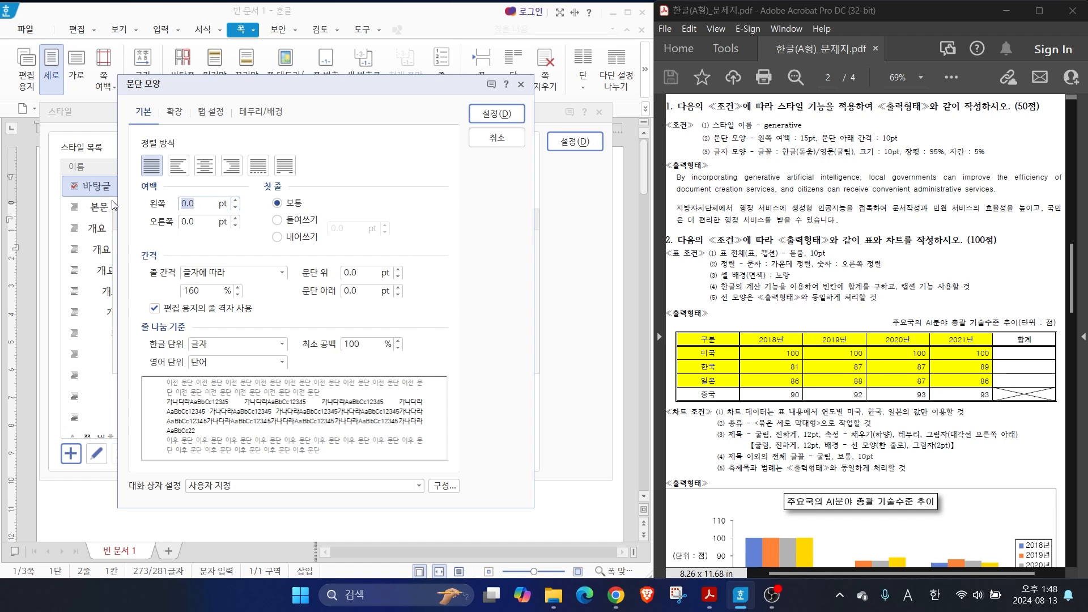
pyautogui.write('15')
pyautogui.moveTo(368, 291); pyautogui.dragTo(313, 291)
pyautogui.write('10')
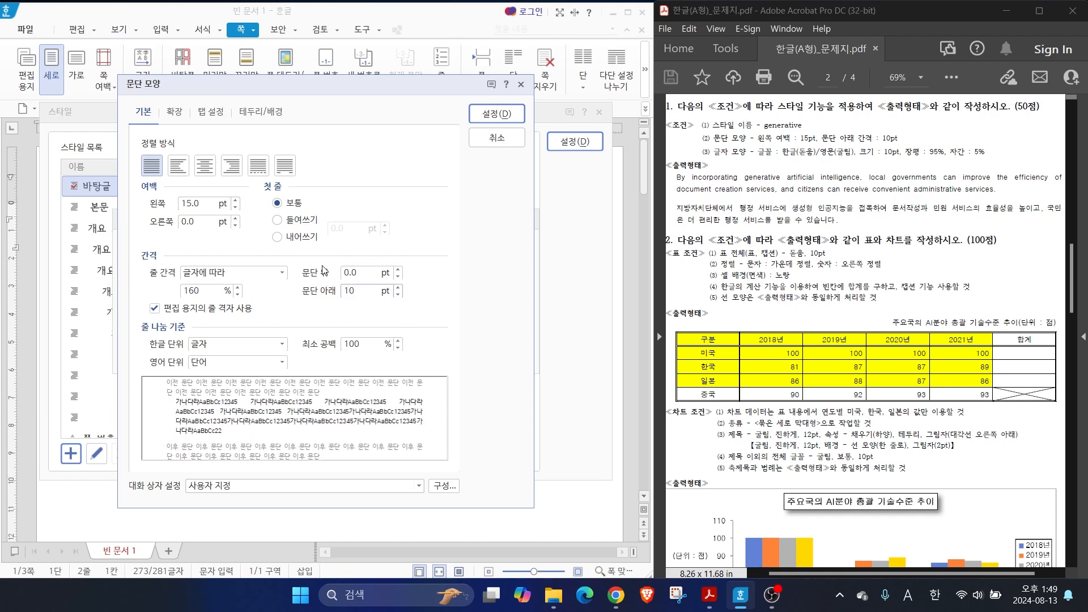
pyautogui.press('alt')
pyautogui.moveTo(809, 134); pyautogui.dragTo(857, 101)
pyautogui.moveTo(894, 132); pyautogui.dragTo(934, 112)
pyautogui.moveTo(520, 122)
pyautogui.mouseDown()
pyautogui.moveTo(489, 95)
pyautogui.moveTo(513, 131)
pyautogui.moveTo(484, 146)
pyautogui.mouseUp()
pyautogui.moveTo(488, 132); pyautogui.dragTo(511, 155)
pyautogui.press('Escape')
# Accept the paragraph shape and open the character shape settings of the generative style
pyautogui.click(494, 115)
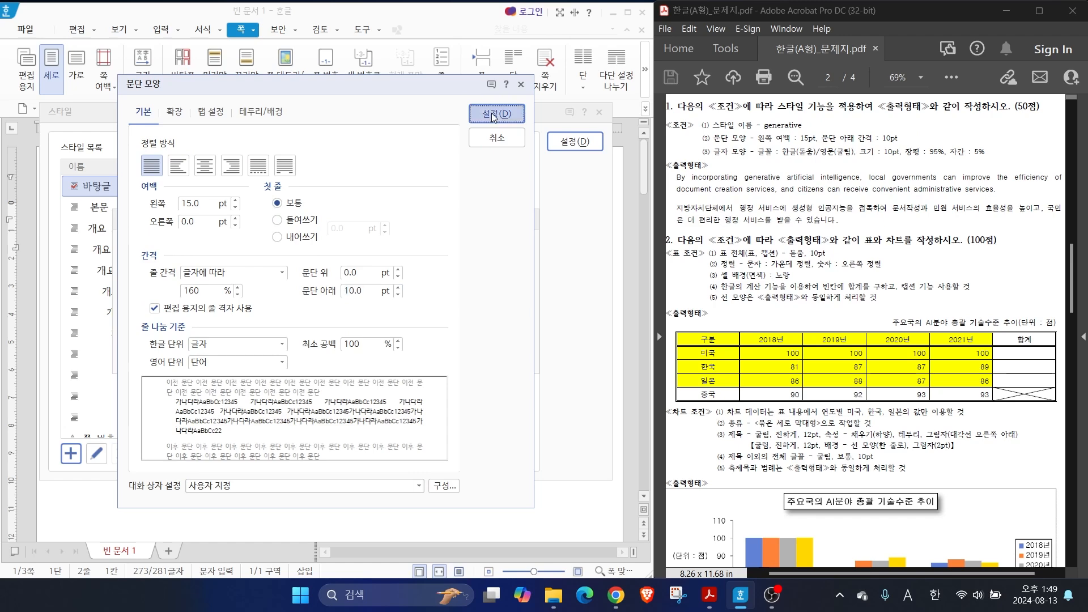
pyautogui.press('ctrl')
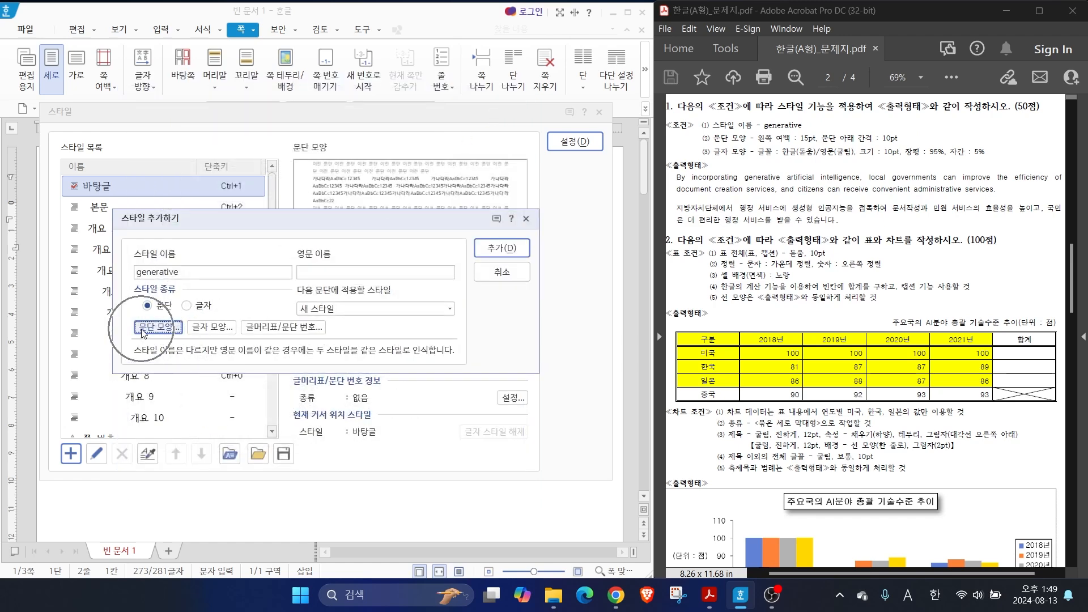
pyautogui.press('ctrl')
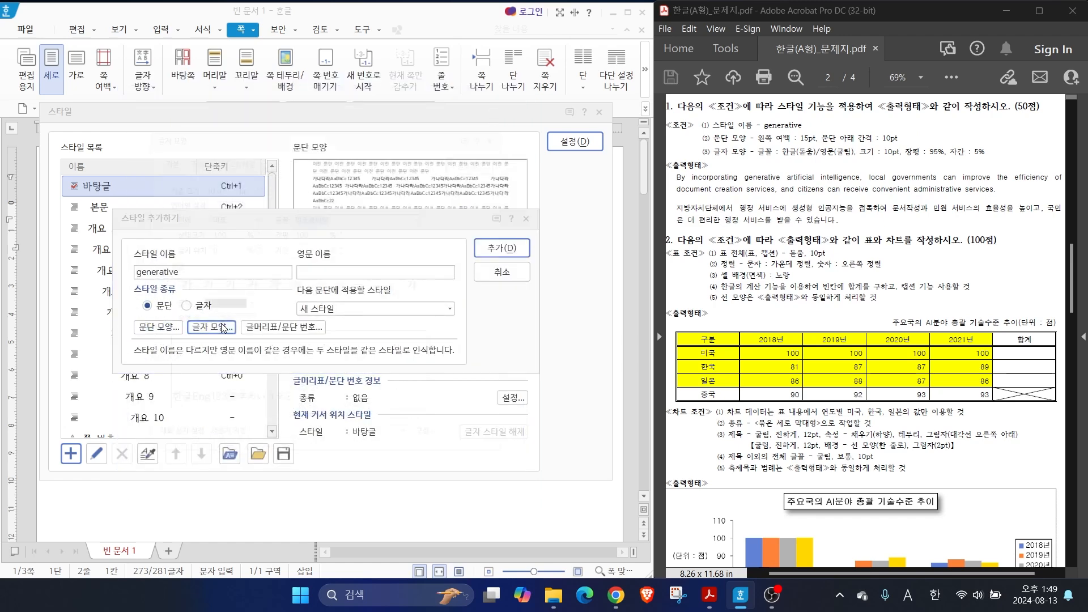
pyautogui.click(224, 328)
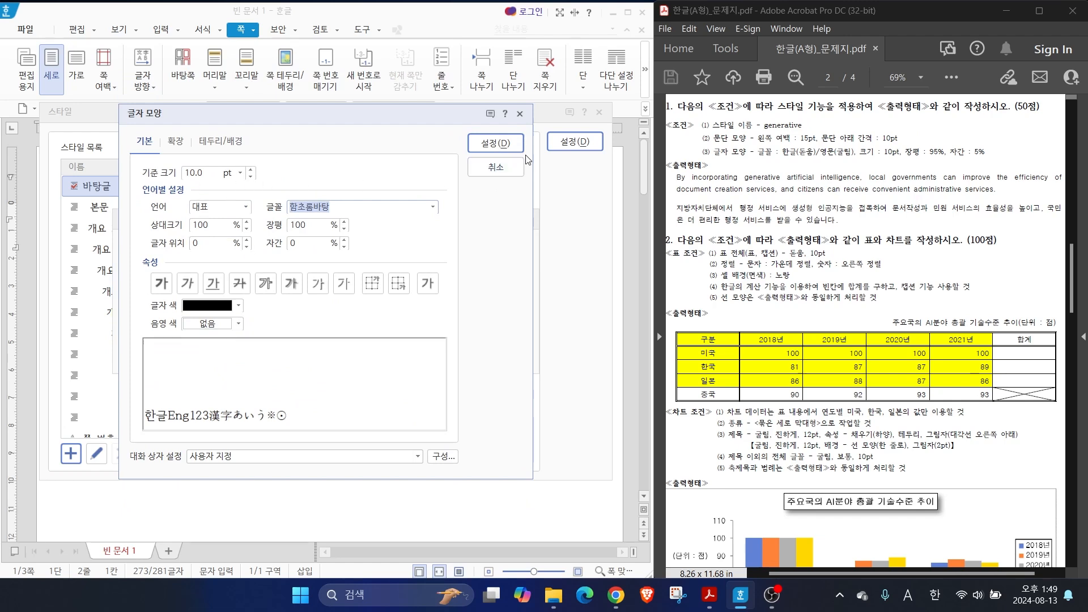
pyautogui.press('alt')
pyautogui.moveTo(793, 143); pyautogui.dragTo(775, 110)
pyautogui.moveTo(839, 145); pyautogui.dragTo(880, 116)
pyautogui.moveTo(785, 160); pyautogui.dragTo(854, 159)
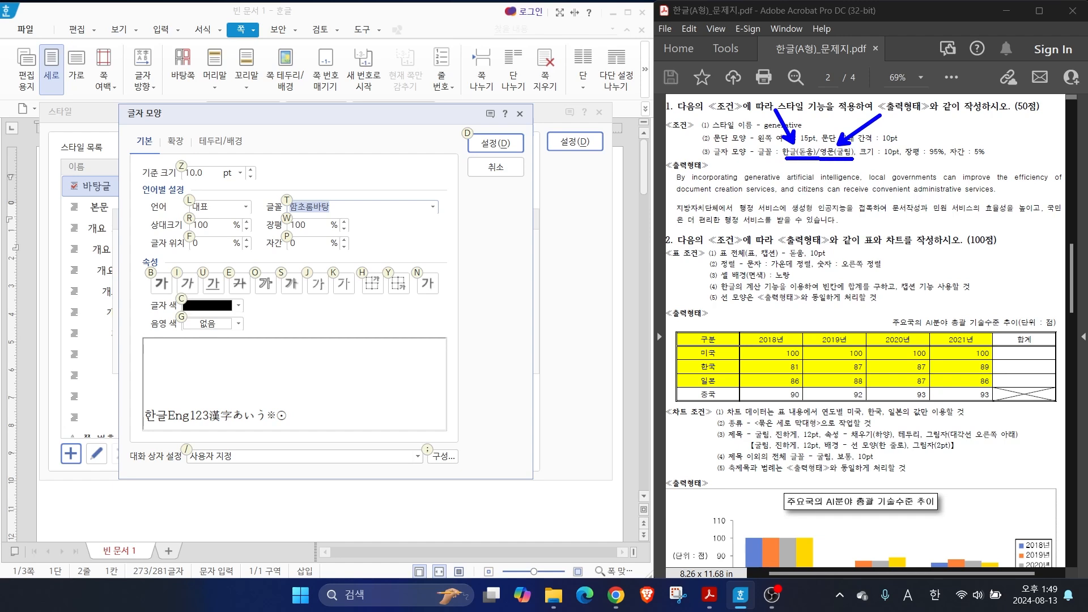
pyautogui.moveTo(899, 161)
pyautogui.mouseDown()
pyautogui.moveTo(953, 138)
pyautogui.moveTo(1001, 158)
pyautogui.moveTo(901, 165)
pyautogui.mouseUp()
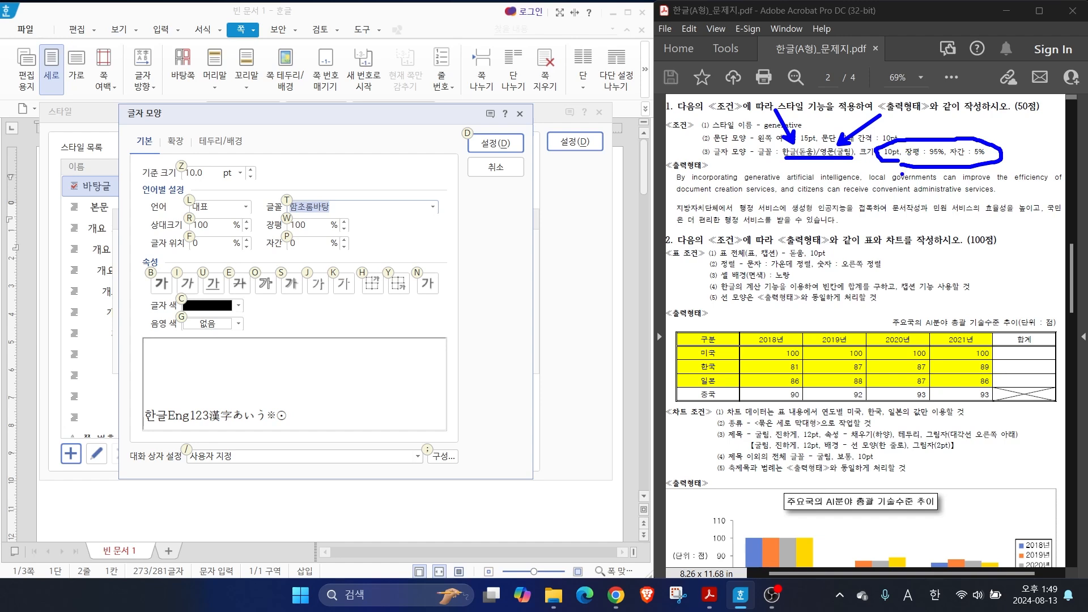
pyautogui.press('Escape')
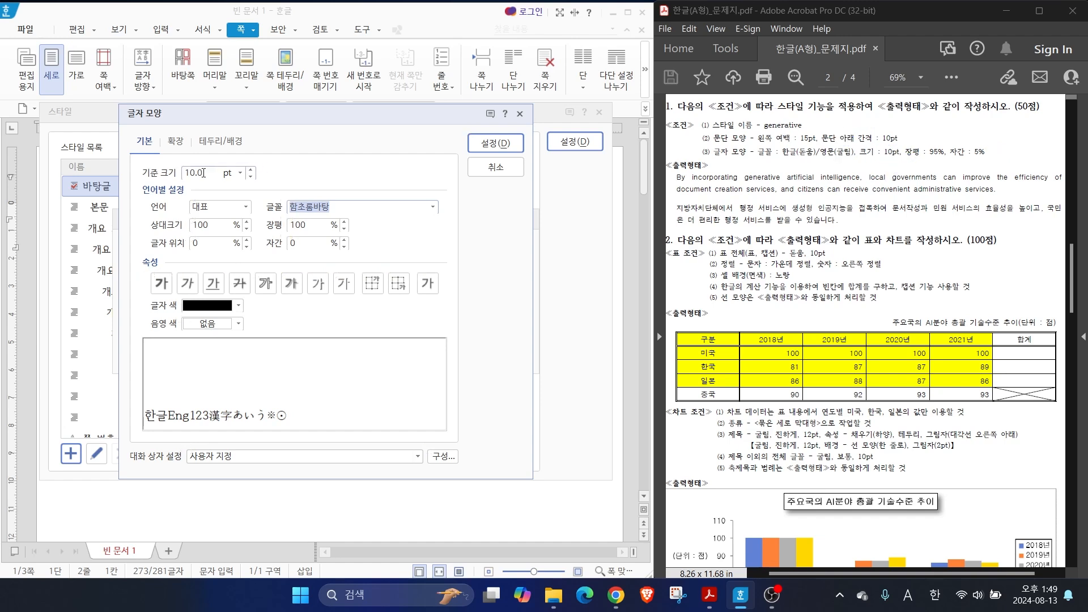
# Set the style's character width ratio (장평) to 95% and its letter spacing (자간) to 5%
pyautogui.click(200, 172)
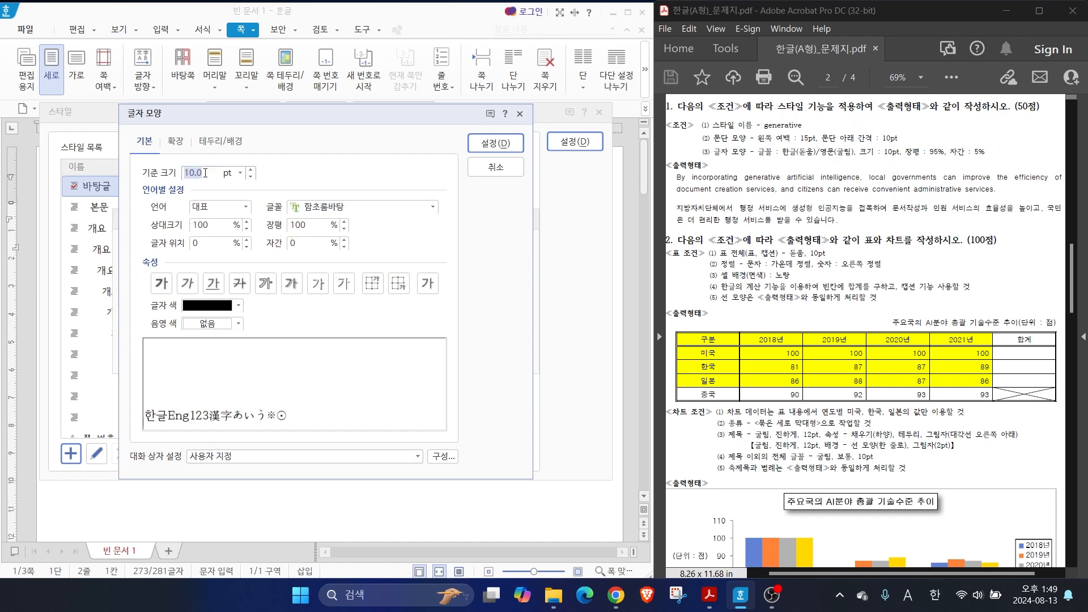
pyautogui.click(312, 222)
pyautogui.write('95')
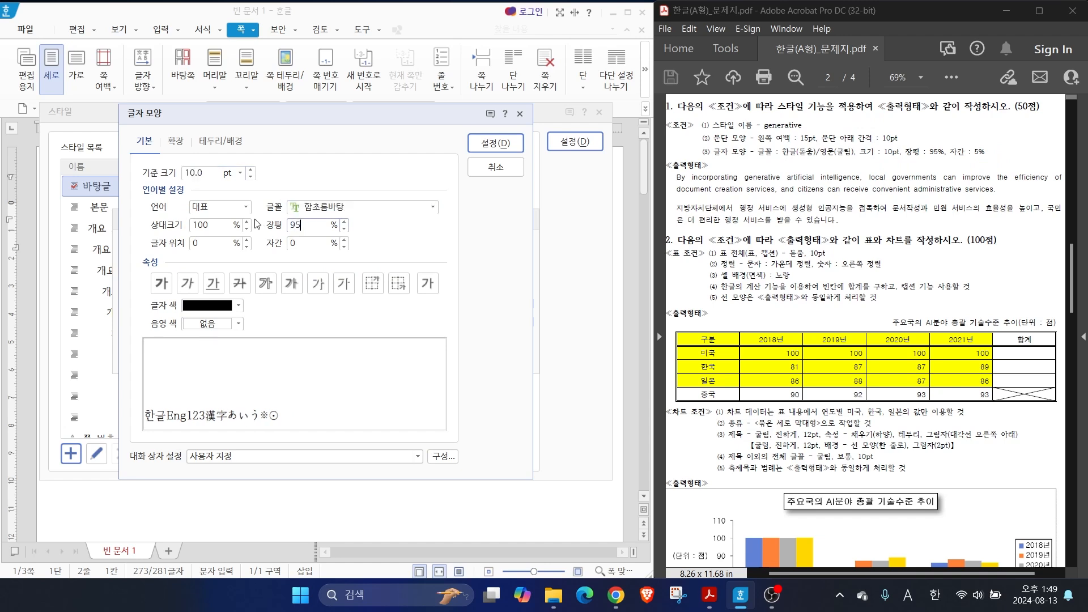
pyautogui.click(305, 241)
pyautogui.write('5')
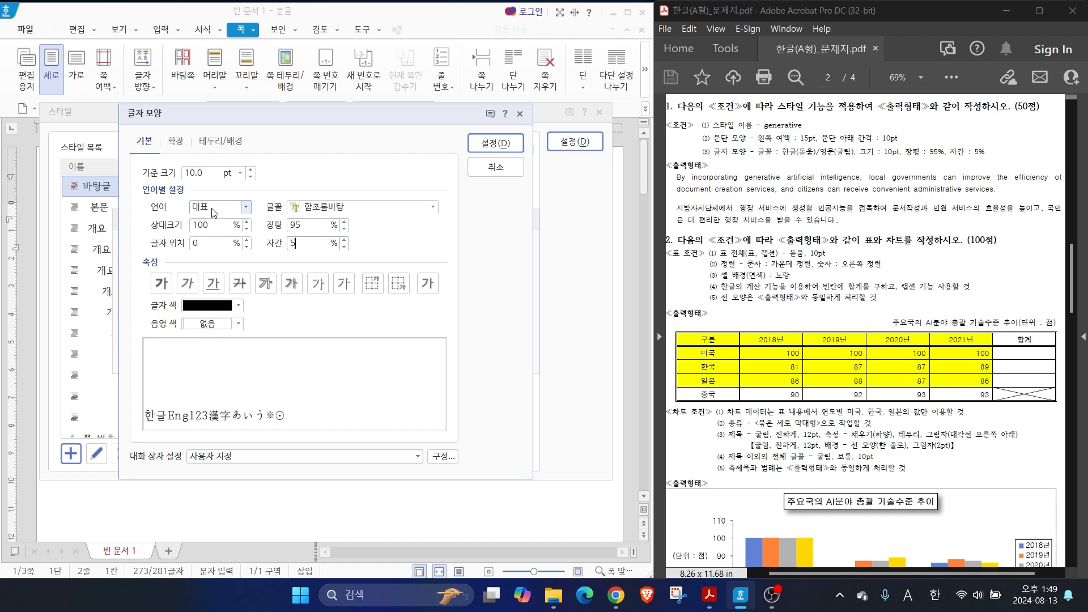
# Set the style's font for Korean text (한글) to 돋움
pyautogui.click(245, 206)
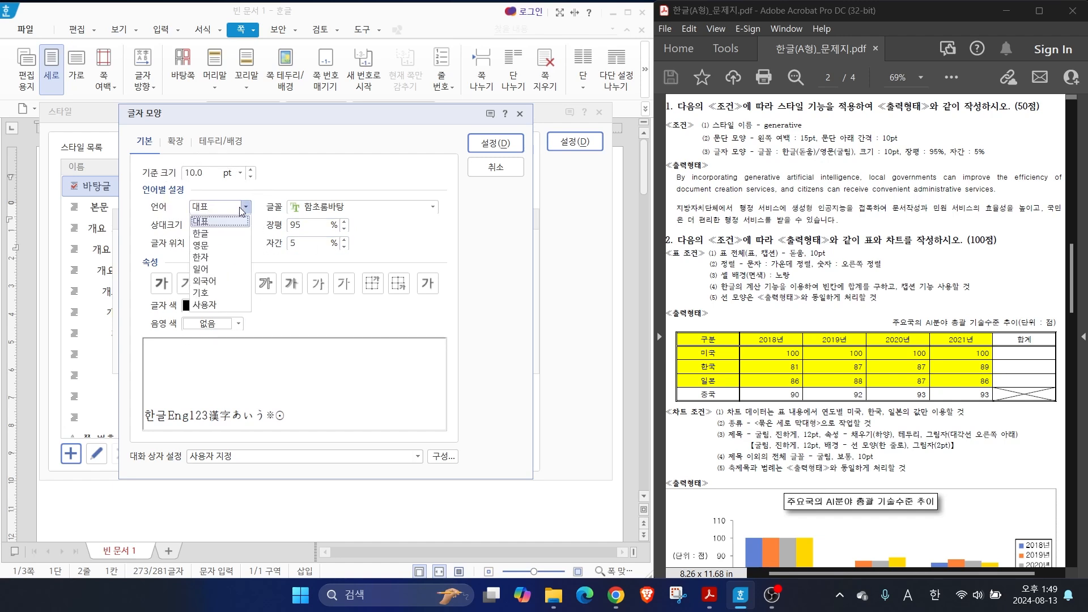
pyautogui.click(207, 234)
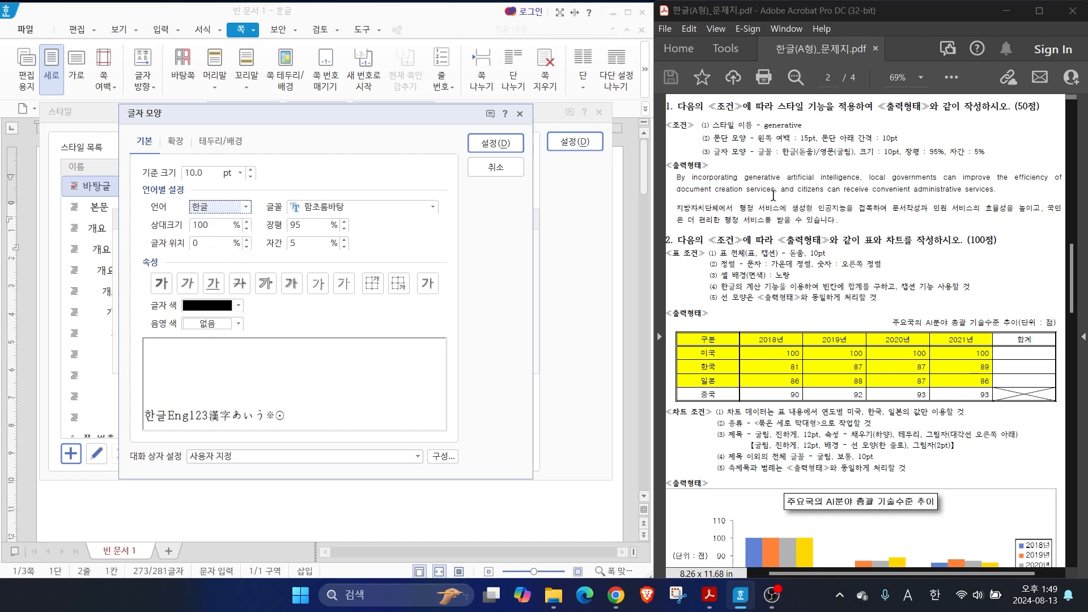
pyautogui.click(432, 206)
pyautogui.moveTo(434, 279); pyautogui.dragTo(430, 234)
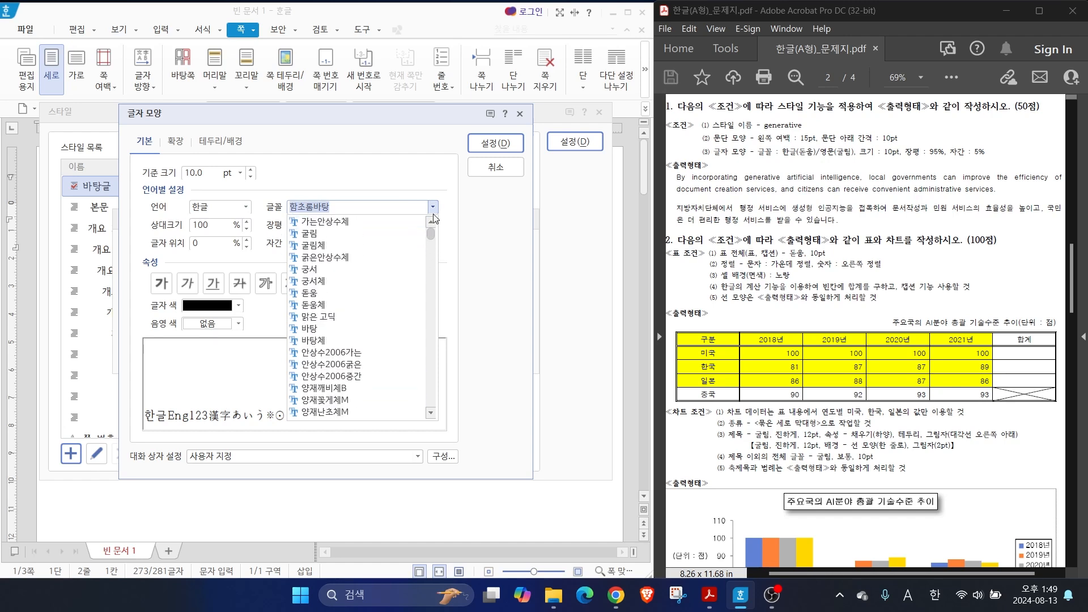
pyautogui.click(312, 292)
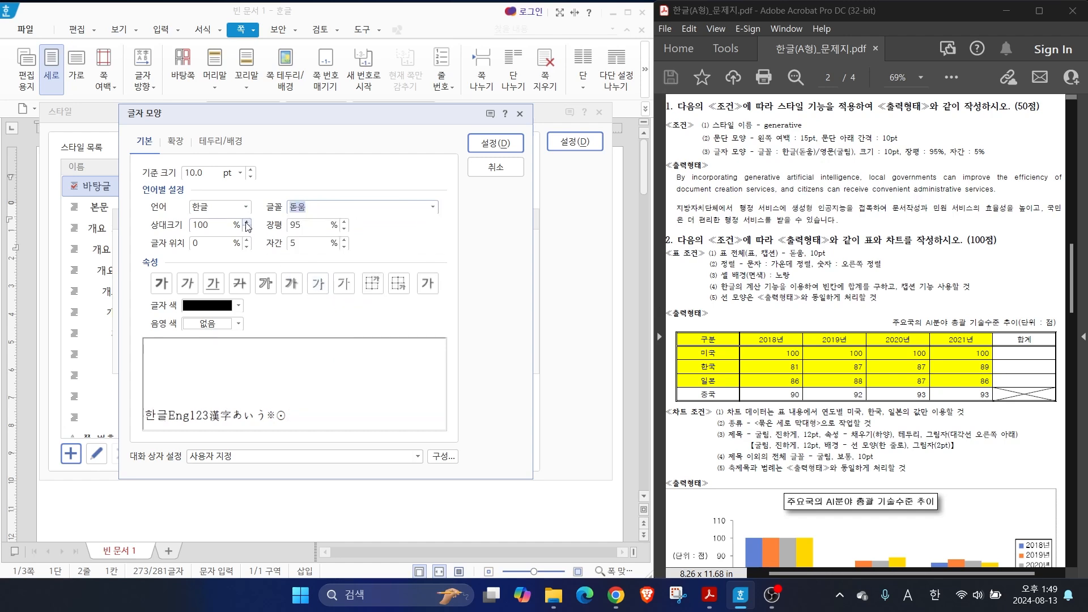
# Set the style's font for English text (영문) to 굴림
pyautogui.click(245, 207)
pyautogui.click(224, 250)
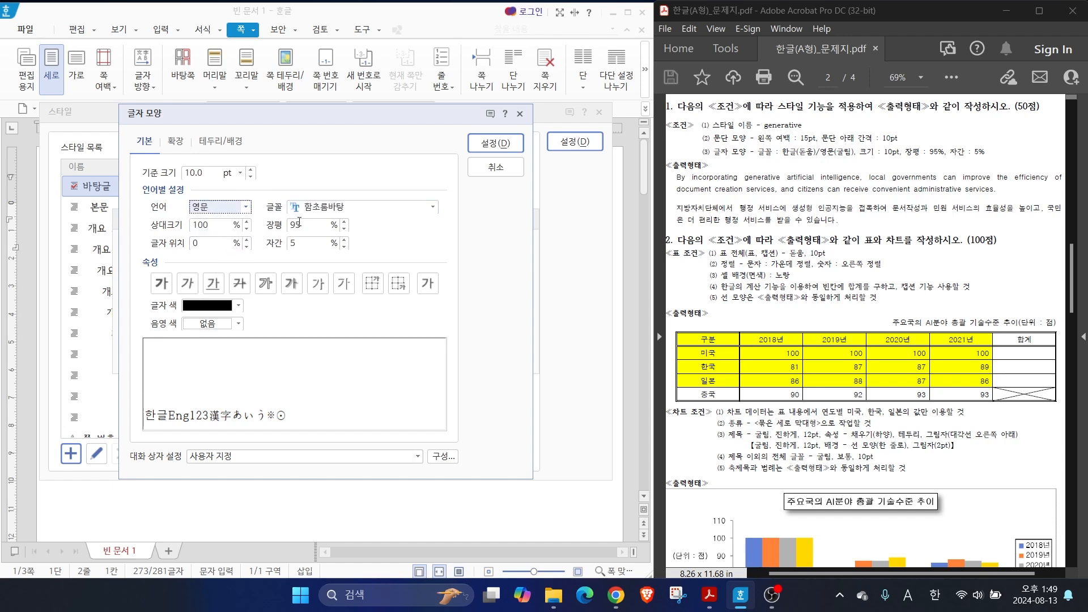
pyautogui.click(432, 207)
pyautogui.moveTo(432, 252); pyautogui.dragTo(432, 231)
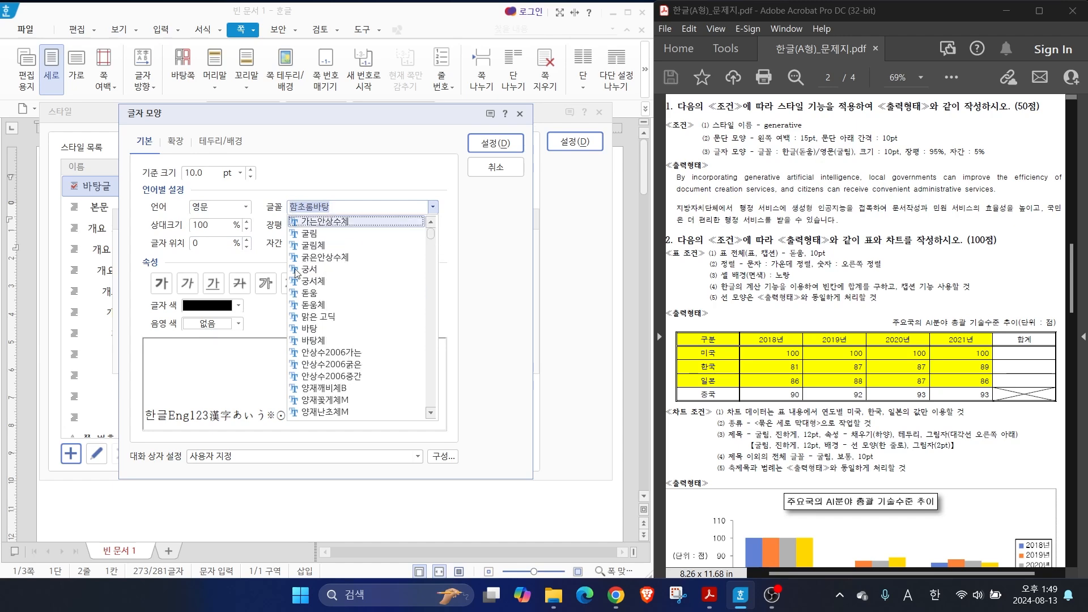
pyautogui.click(309, 234)
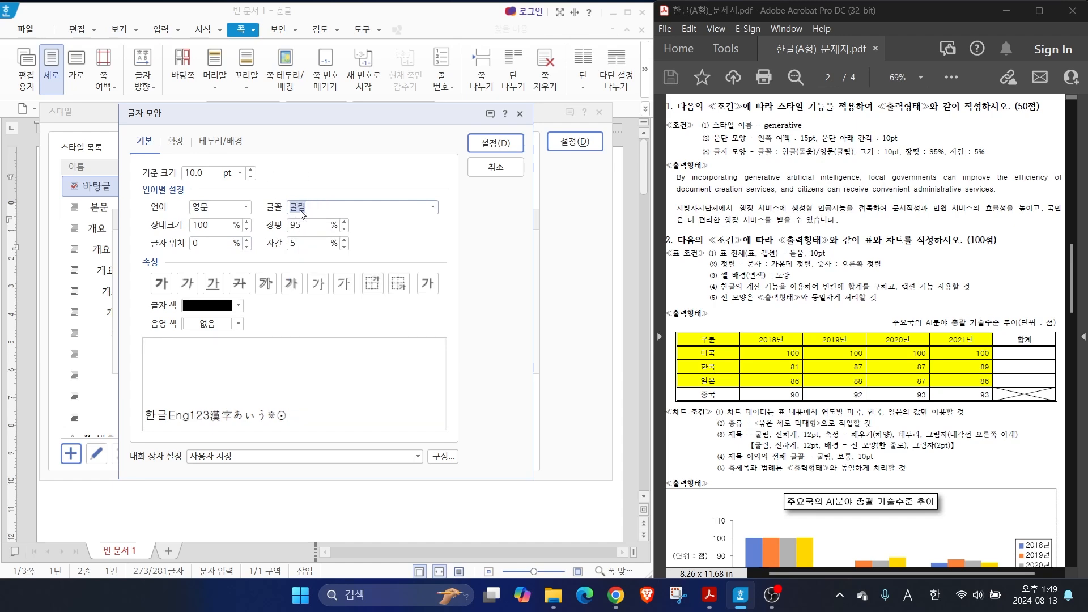
# Accept the character shape, add the generative style and apply it to the two selected paragraphs
pyautogui.click(473, 136)
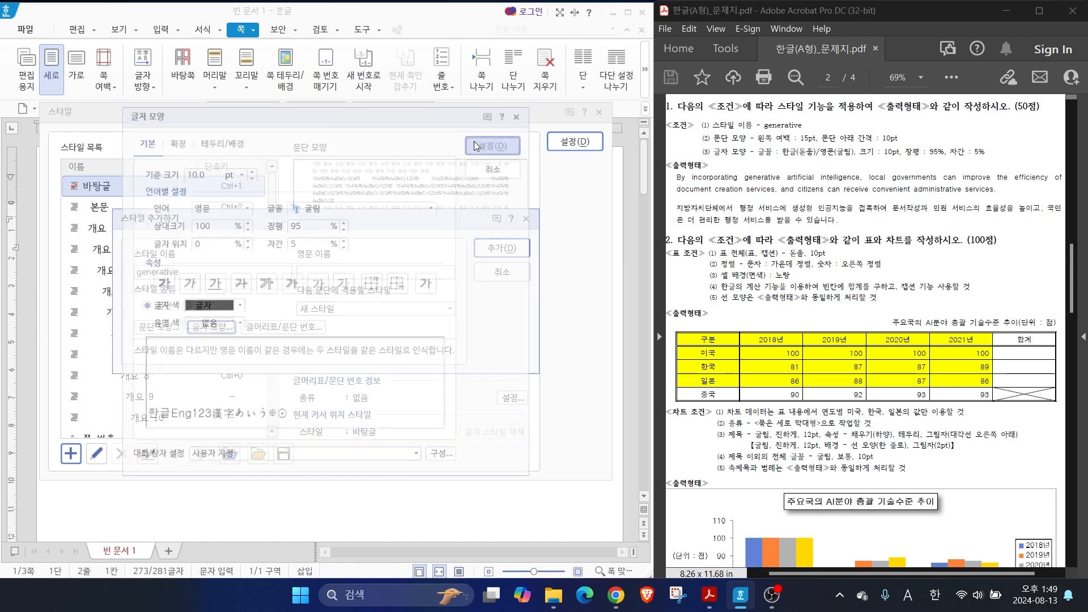
pyautogui.click(488, 250)
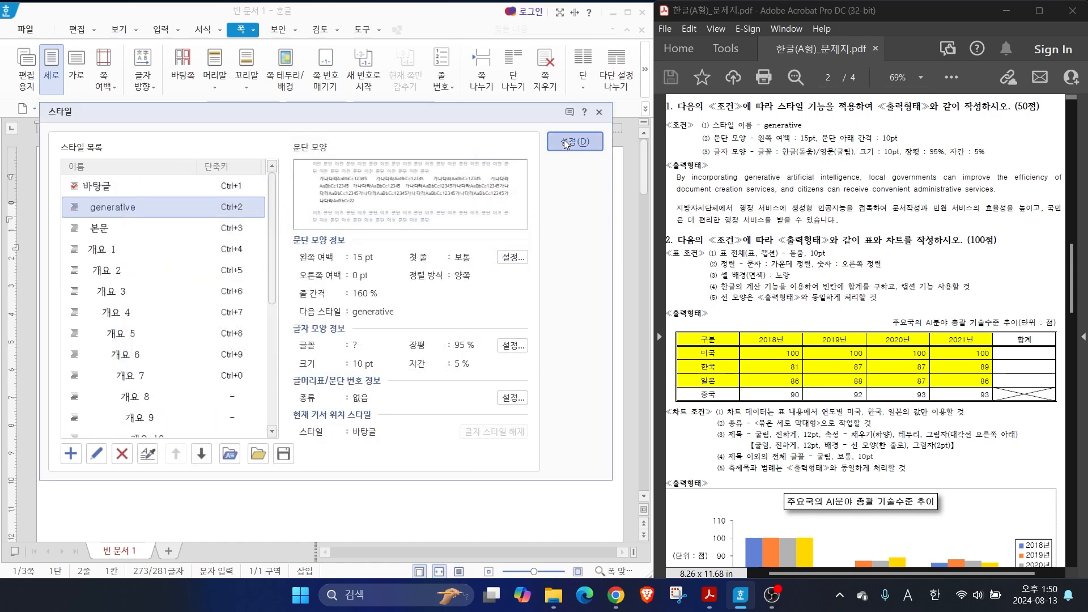
pyautogui.click(563, 139)
pyautogui.click(241, 360)
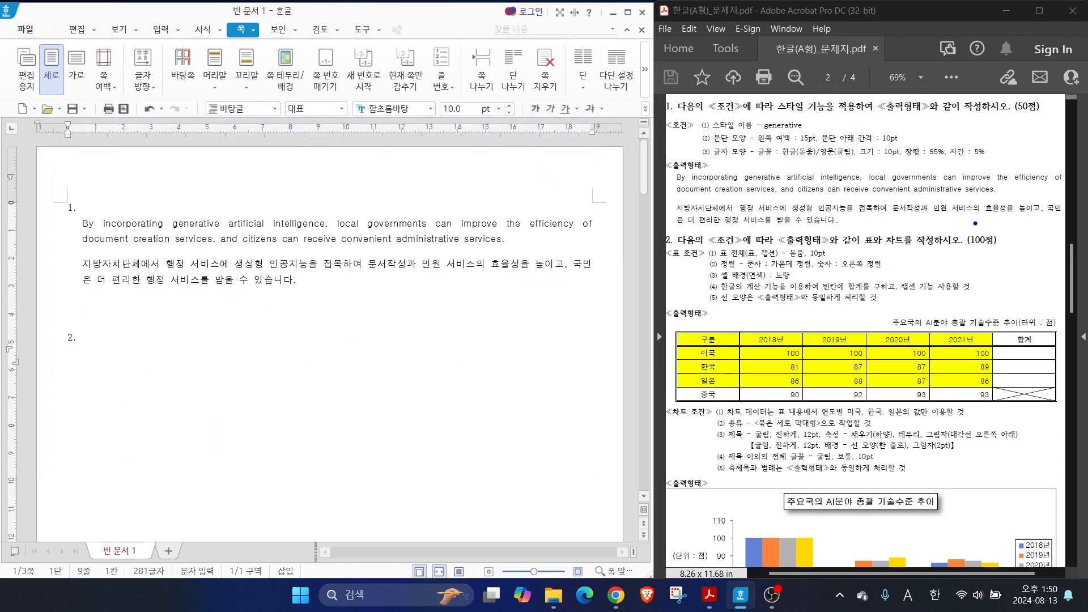
pyautogui.moveTo(1051, 174); pyautogui.dragTo(1037, 148)
pyautogui.moveTo(1053, 215); pyautogui.dragTo(1024, 244)
pyautogui.moveTo(552, 189); pyautogui.dragTo(591, 213)
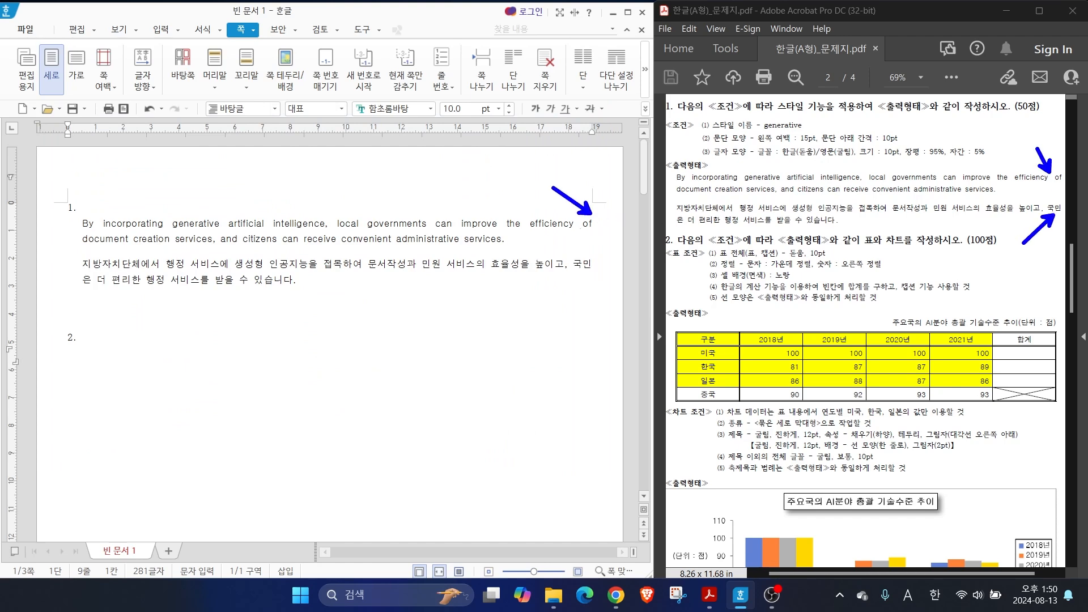
pyautogui.moveTo(592, 275); pyautogui.dragTo(572, 287)
pyautogui.press('Escape')
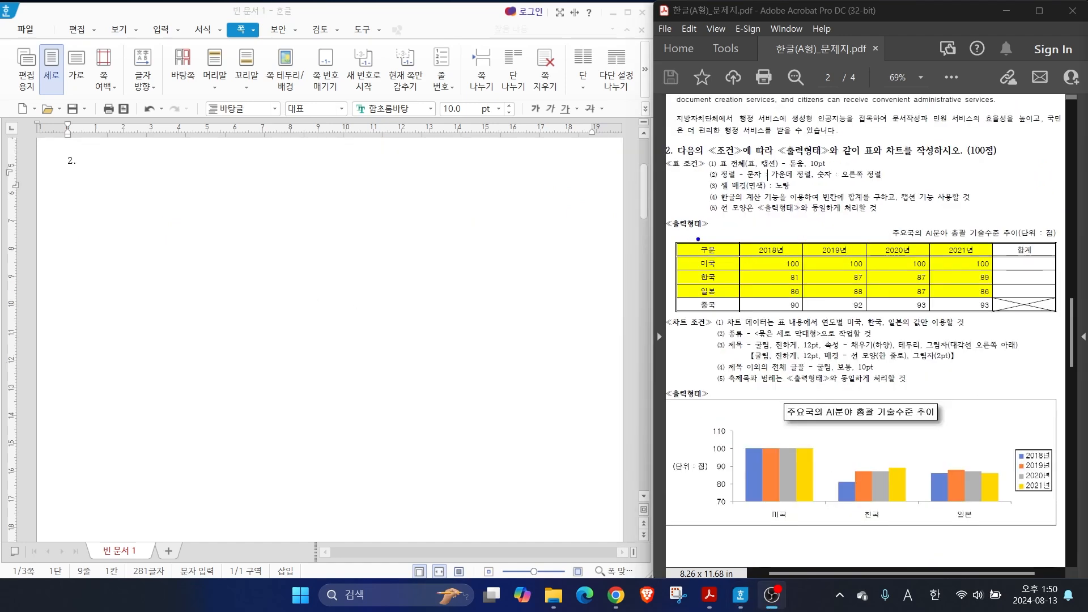
pyautogui.moveTo(702, 230); pyautogui.dragTo(672, 191)
pyautogui.moveTo(698, 393); pyautogui.dragTo(666, 353)
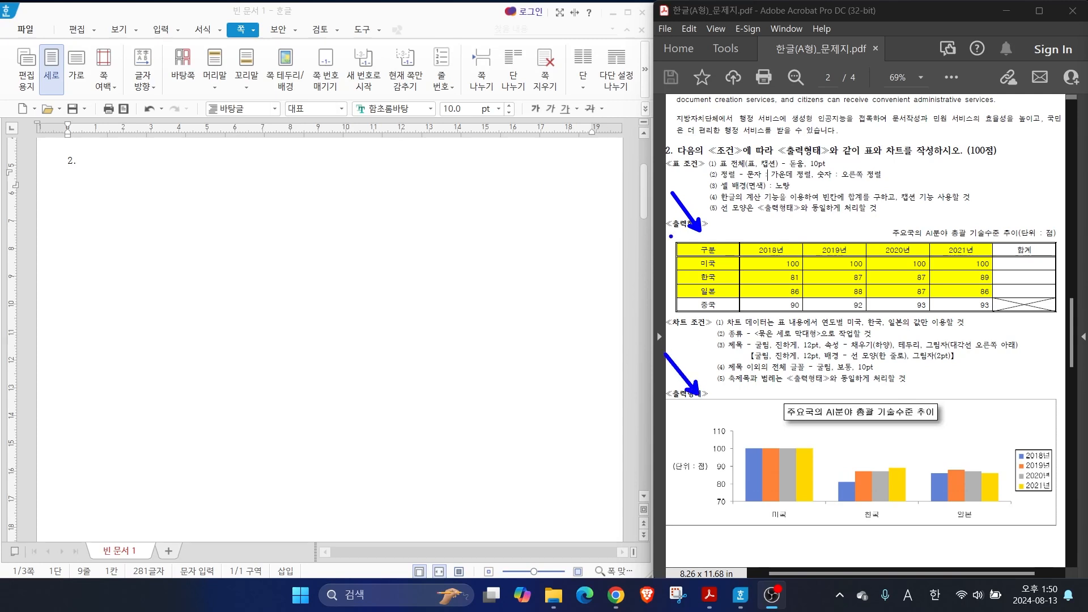
pyautogui.moveTo(853, 307)
pyautogui.mouseDown()
pyautogui.moveTo(759, 231)
pyautogui.moveTo(833, 297)
pyautogui.mouseUp()
pyautogui.moveTo(860, 497)
pyautogui.mouseDown()
pyautogui.moveTo(832, 504)
pyautogui.moveTo(889, 485)
pyautogui.moveTo(866, 501)
pyautogui.mouseUp()
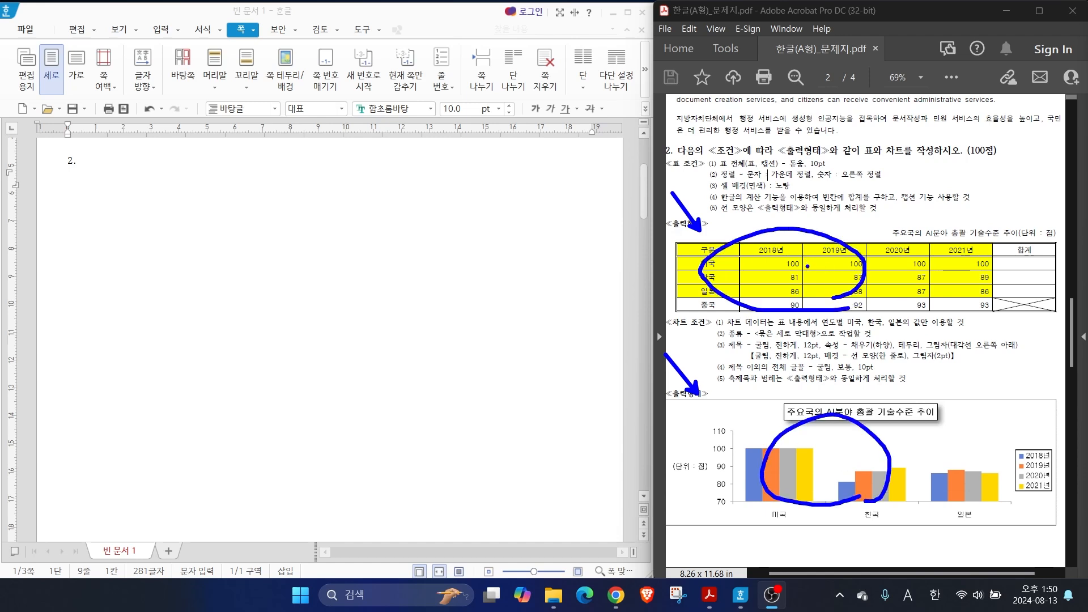
pyautogui.press('Escape')
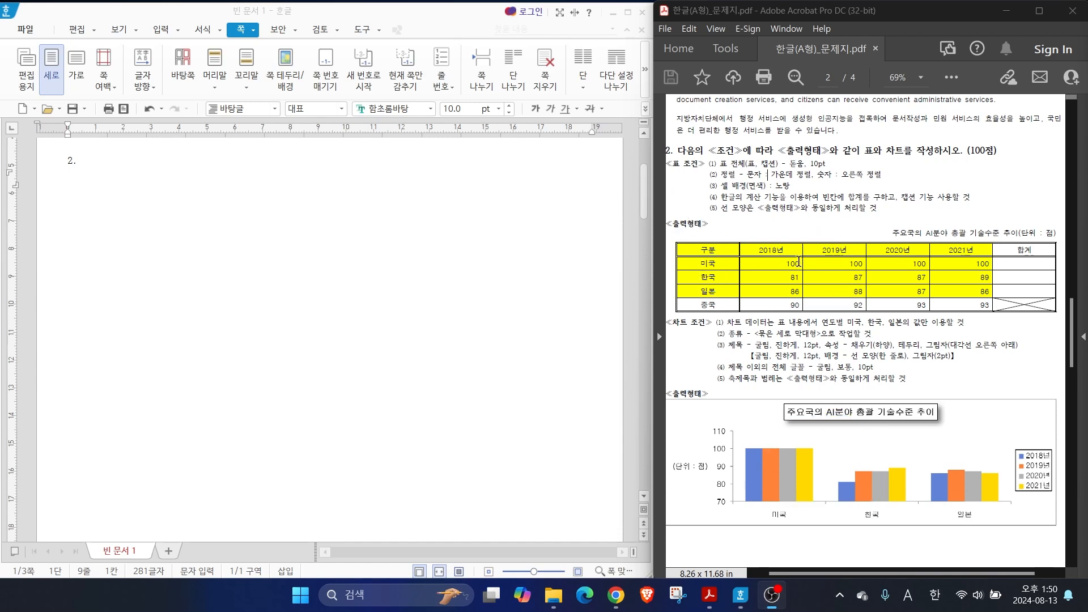
# Insert a table with 5 rows and 6 columns on the line below the "2." heading
pyautogui.click(68, 177)
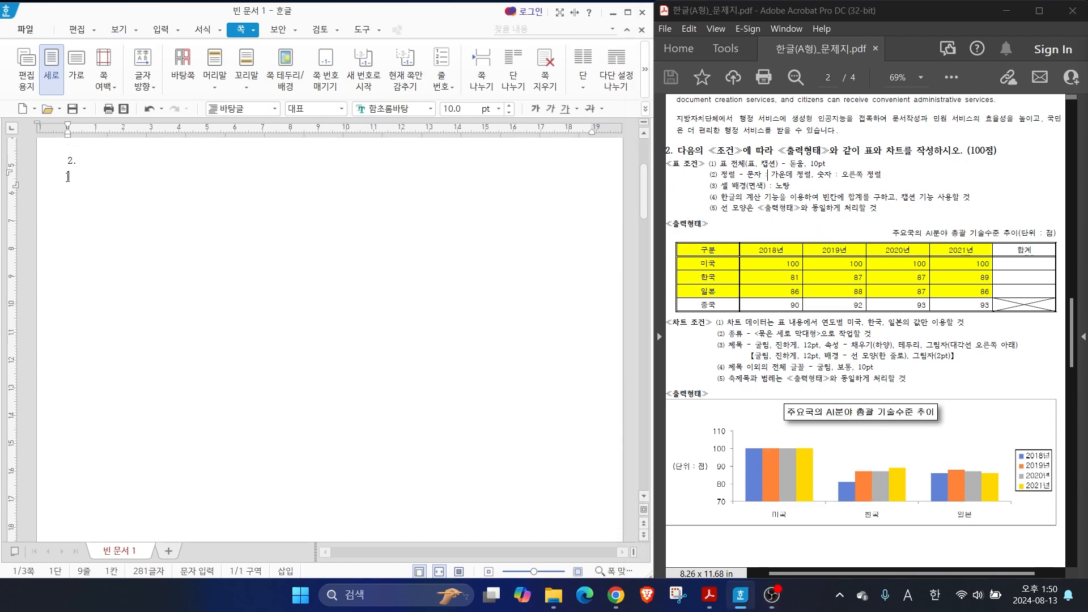
pyautogui.click(161, 30)
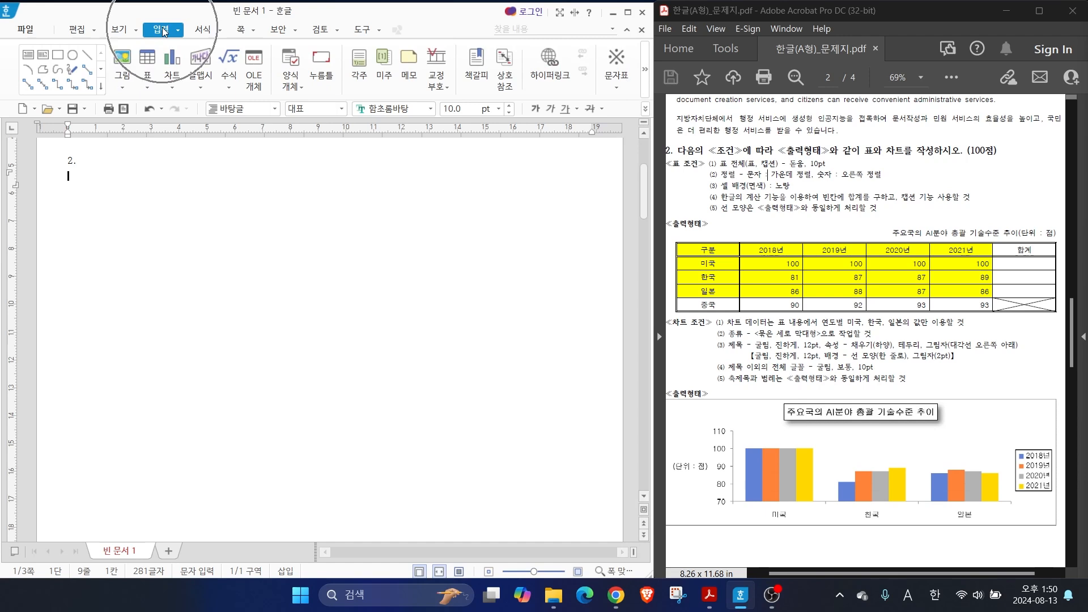
pyautogui.click(147, 60)
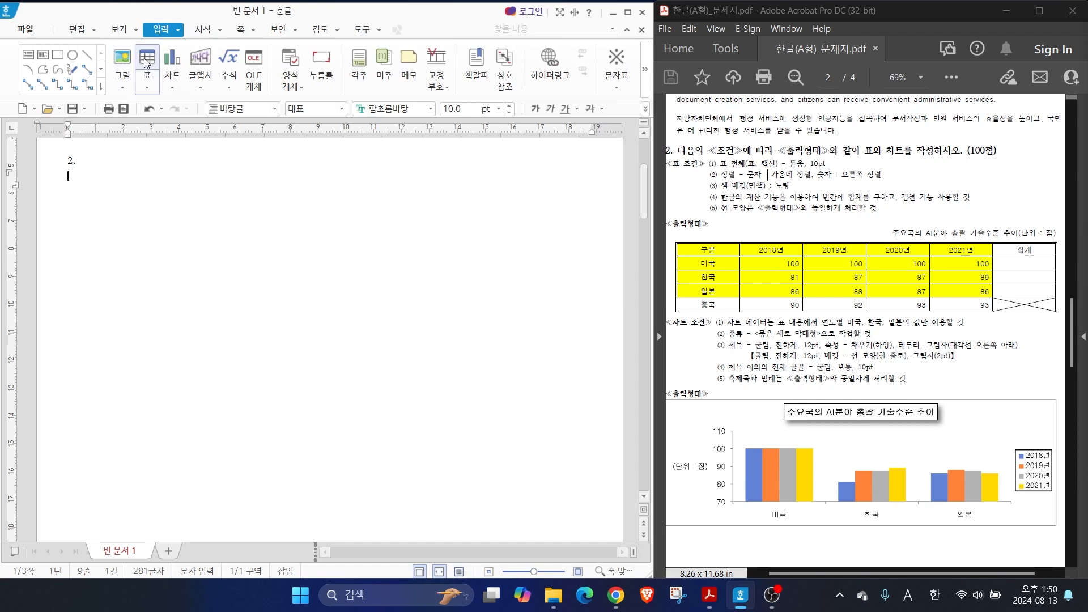
pyautogui.click(147, 60)
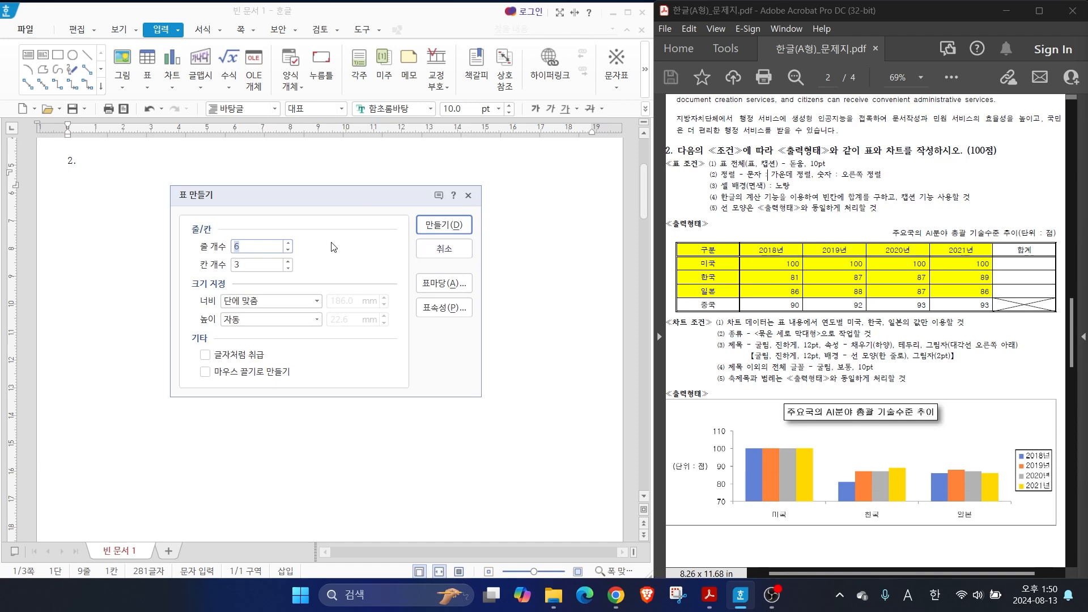
pyautogui.write('5')
pyautogui.press('Tab')
pyautogui.write('5')
pyautogui.press('BackSpace')
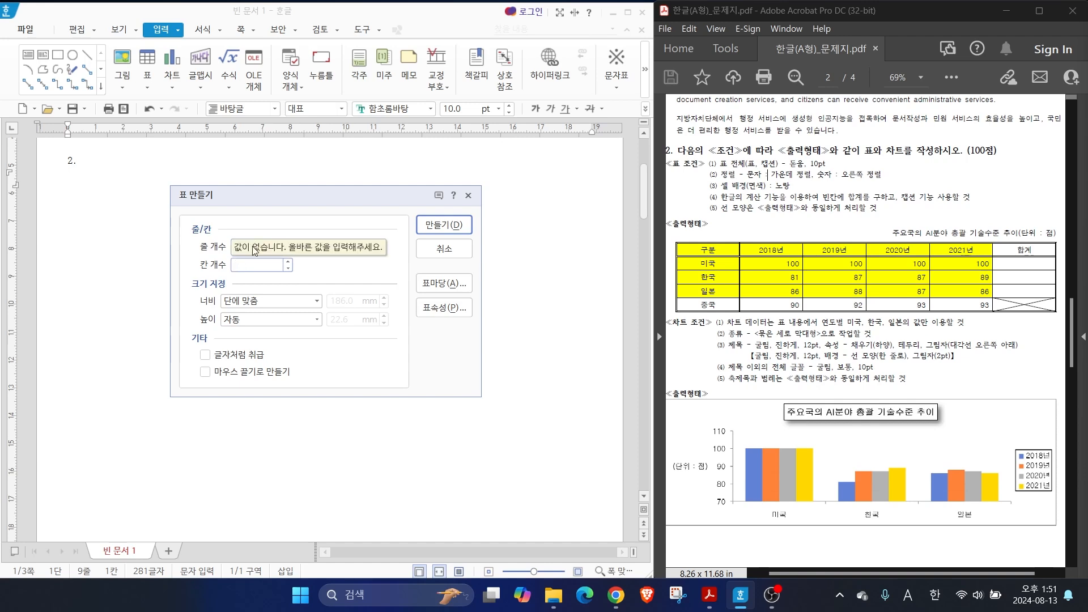
pyautogui.write('6')
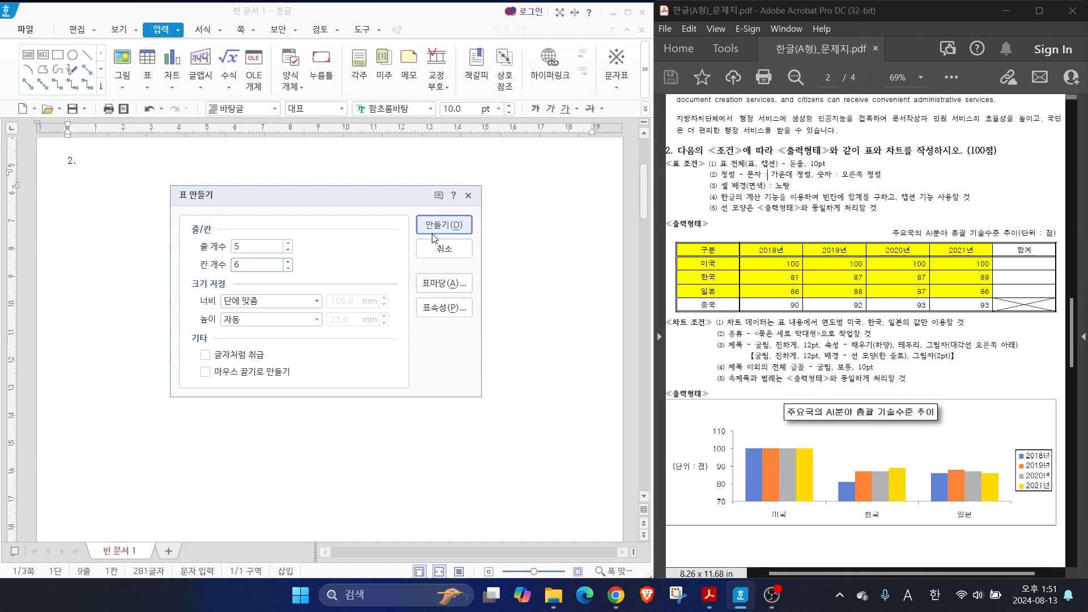
pyautogui.click(443, 224)
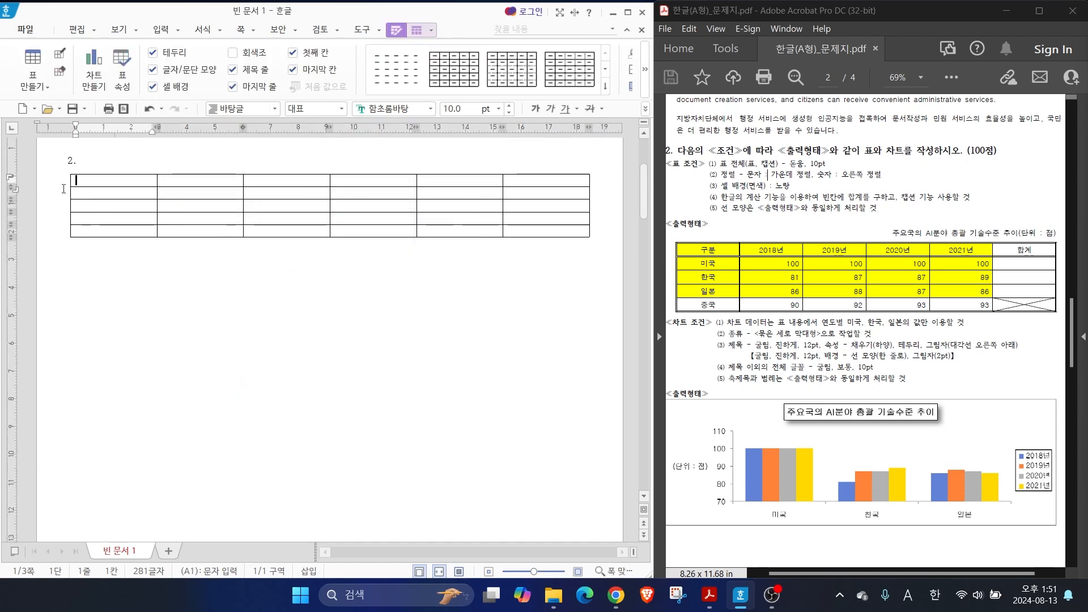
# Fill the table's first column from top to bottom with 구분, 미국, 한국, 일본 and 중국
pyautogui.write('구분')
pyautogui.press('Down')
pyautogui.write('미국')
pyautogui.press('Down')
pyautogui.write('한국')
pyautogui.press('Down')
pyautogui.write('일본')
pyautogui.press('Down')
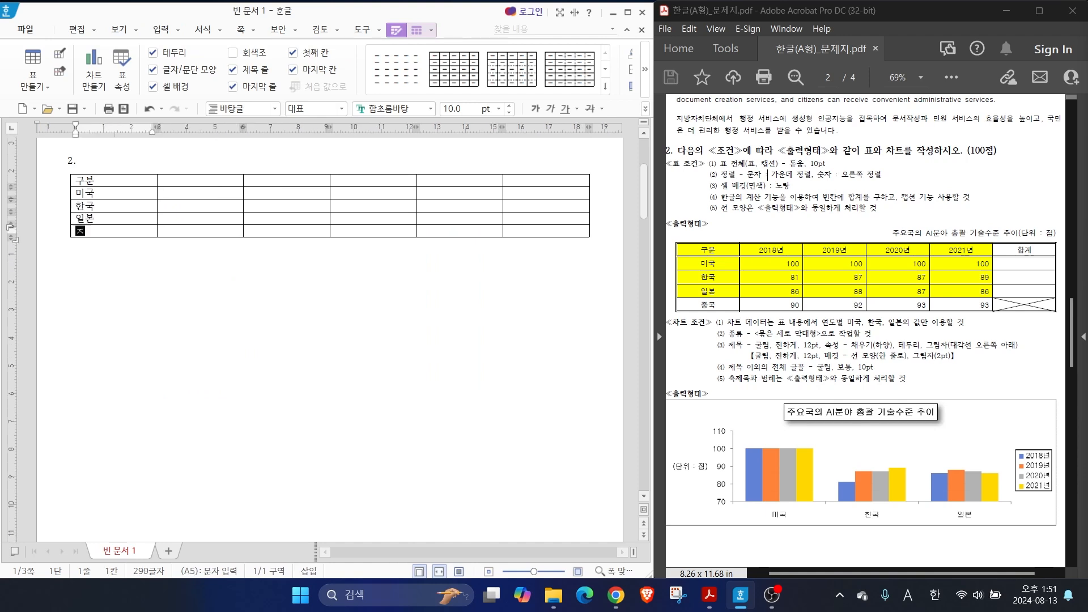
pyautogui.write('중국')
# Complete the table's header row with 2018년, 2019년, 2020년, 2021년 and 합계
pyautogui.press('Right')
pyautogui.press('Up')
pyautogui.press('Up')
pyautogui.press('Up')
pyautogui.press('Up')
pyautogui.write('2018년')
pyautogui.press('Right')
pyautogui.write('2019년')
pyautogui.press('Right')
pyautogui.write('2')
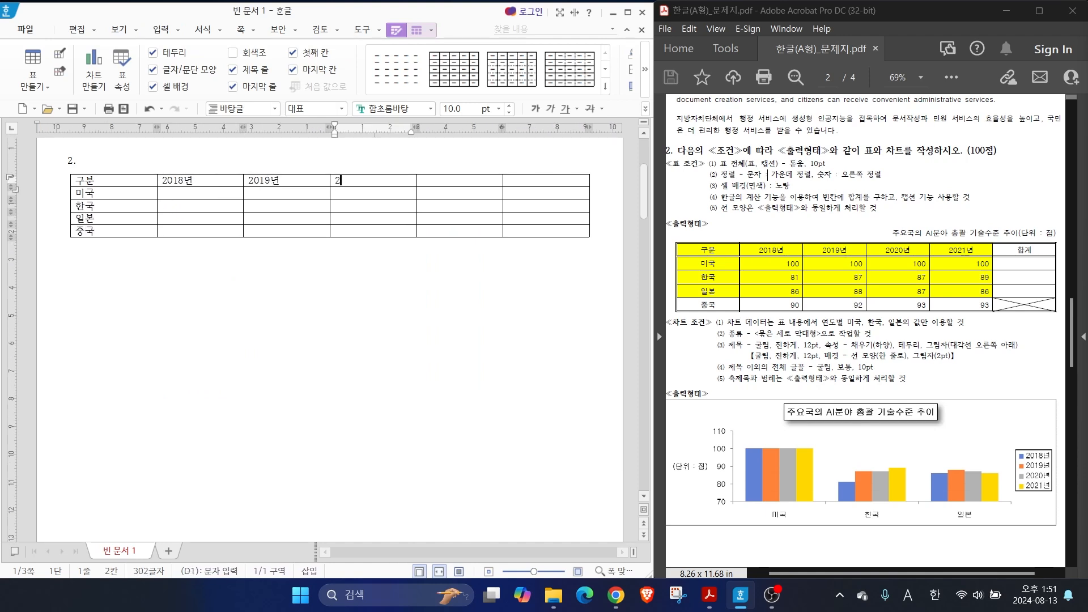
pyautogui.write('020년')
pyautogui.press('Tab')
pyautogui.write('2021년')
pyautogui.press('Tab')
pyautogui.write('합계')
# Fill the 2018년 column with 100, 81, 86 and 90
pyautogui.press('Tab')
pyautogui.press('Tab')
pyautogui.write('1')
pyautogui.press('0')
pyautogui.press('0')
pyautogui.press('Down')
pyautogui.press('8')
pyautogui.press('1')
pyautogui.press('Down')
pyautogui.press('8')
pyautogui.press('6')
# Fill the 2019년 column with 100, 87, 88 and 92
pyautogui.press('Down')
pyautogui.press('9')
pyautogui.press('0')
pyautogui.press('Right')
pyautogui.press('Up')
pyautogui.press('Up')
pyautogui.press('Up')
pyautogui.press('Up')
pyautogui.press('1')
pyautogui.press('0')
pyautogui.press('0')
pyautogui.press('Down')
pyautogui.press('8')
pyautogui.press('7')
# Fill the 2020년 column with 100, 87, 87 and 93
pyautogui.press('Down')
pyautogui.press('8')
pyautogui.press('8')
# Fill the 2021년 column with 100, 89, 86 and 93 and leave the table
pyautogui.press('Down')
pyautogui.press('9')
pyautogui.press('2')
pyautogui.press('Right')
pyautogui.press('Up')
pyautogui.press('Up')
pyautogui.press('Up')
pyautogui.press('1')
pyautogui.press('0')
pyautogui.press('0')
pyautogui.press('Down')
pyautogui.press('8')
pyautogui.press('7')
pyautogui.press('Down')
pyautogui.press('8')
pyautogui.press('7')
pyautogui.press('Down')
pyautogui.press('9')
pyautogui.press('3')
pyautogui.press('Right')
pyautogui.press('Up')
pyautogui.press('Up')
pyautogui.press('Up')
pyautogui.press('1')
pyautogui.press('0')
pyautogui.press('0')
pyautogui.press('Down')
pyautogui.press('8')
pyautogui.press('9')
pyautogui.press('Down')
pyautogui.write('86')
pyautogui.press('Down')
pyautogui.write('93')
pyautogui.click(114, 323)
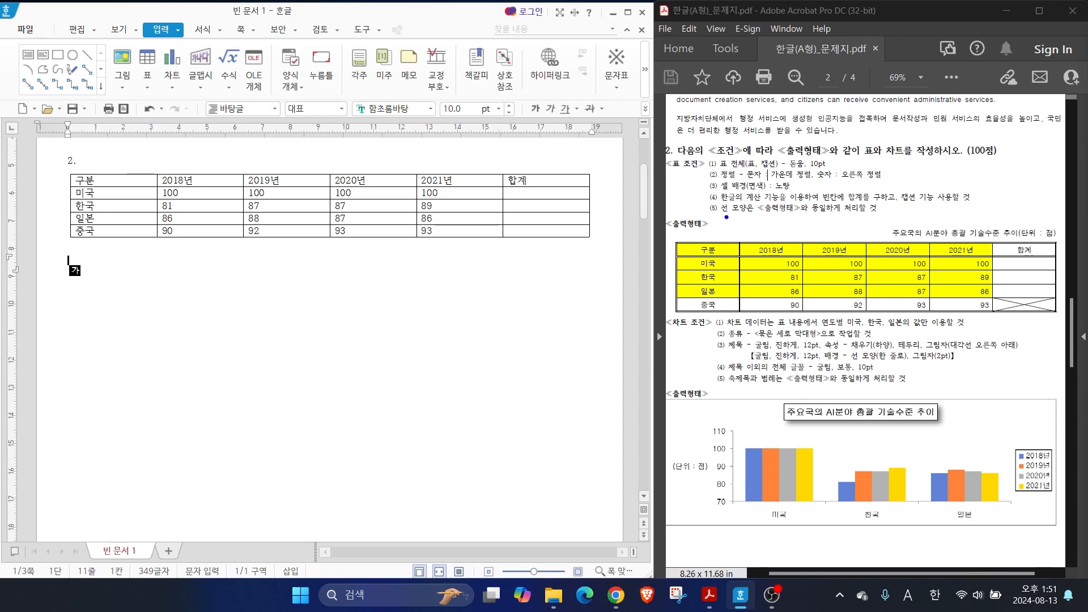
pyautogui.moveTo(703, 165); pyautogui.dragTo(685, 127)
pyautogui.moveTo(706, 175); pyautogui.dragTo(657, 169)
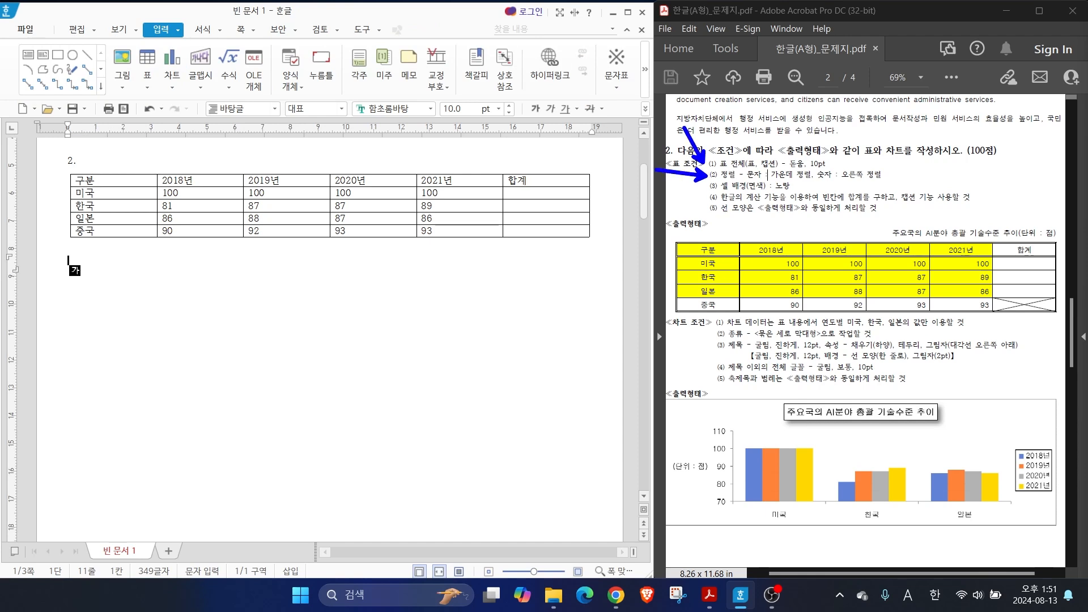
pyautogui.press('Escape')
# Set the font of all cells in the table to 돋움
pyautogui.moveTo(119, 181); pyautogui.dragTo(545, 231)
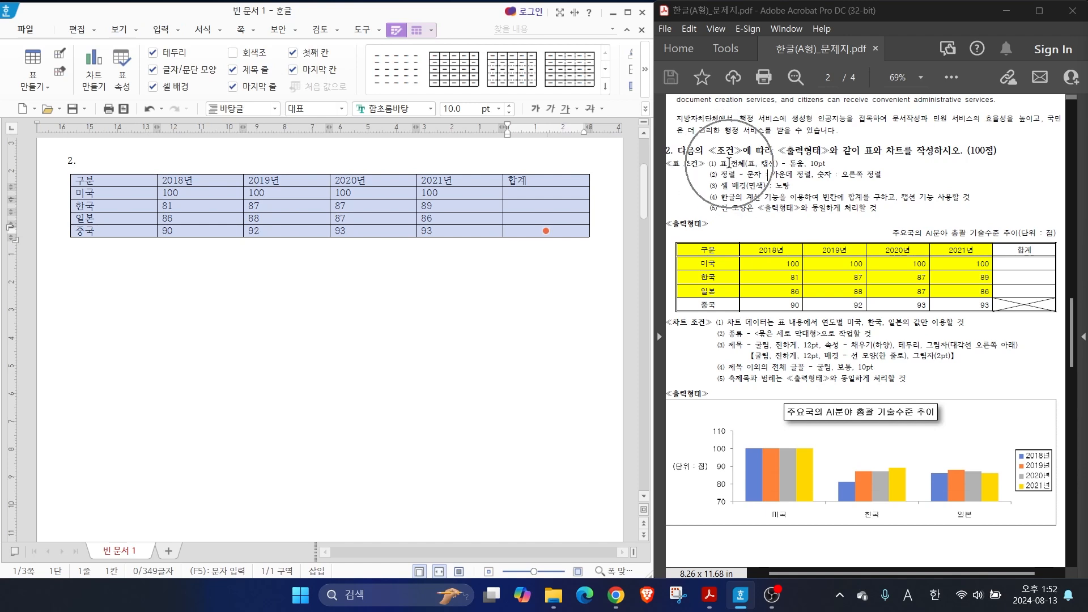
pyautogui.click(796, 165)
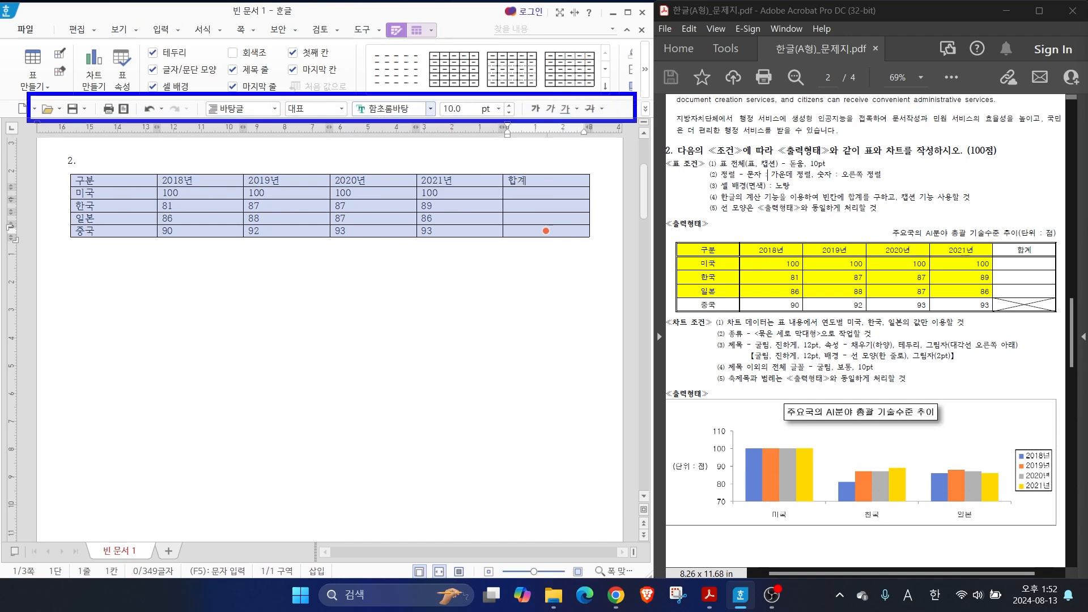
pyautogui.click(430, 109)
pyautogui.press('Down')
pyautogui.press('Down')
pyautogui.press('Down')
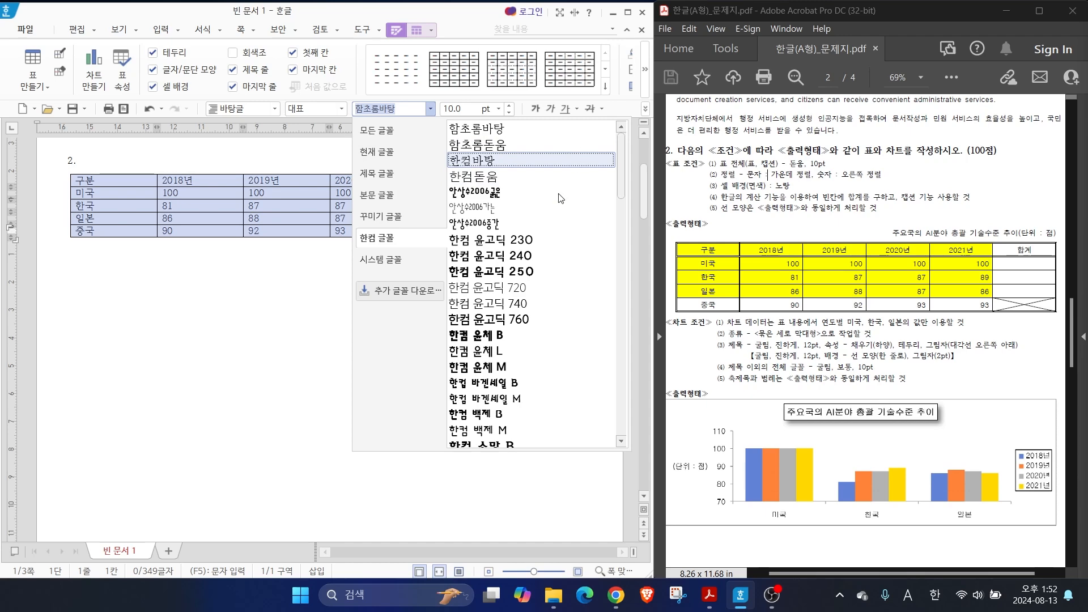
pyautogui.click(384, 133)
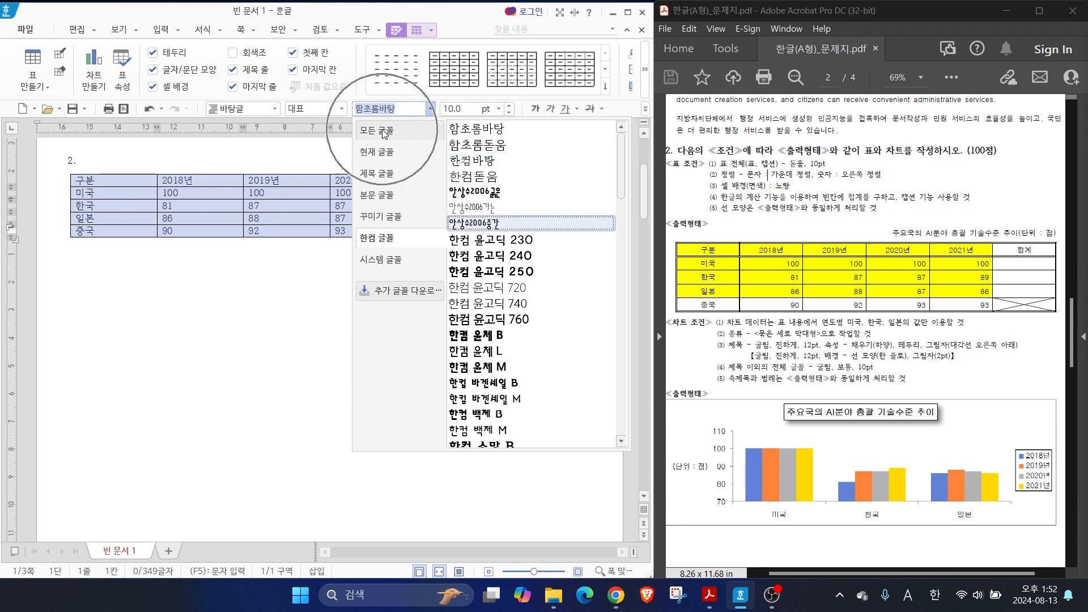
pyautogui.click(385, 133)
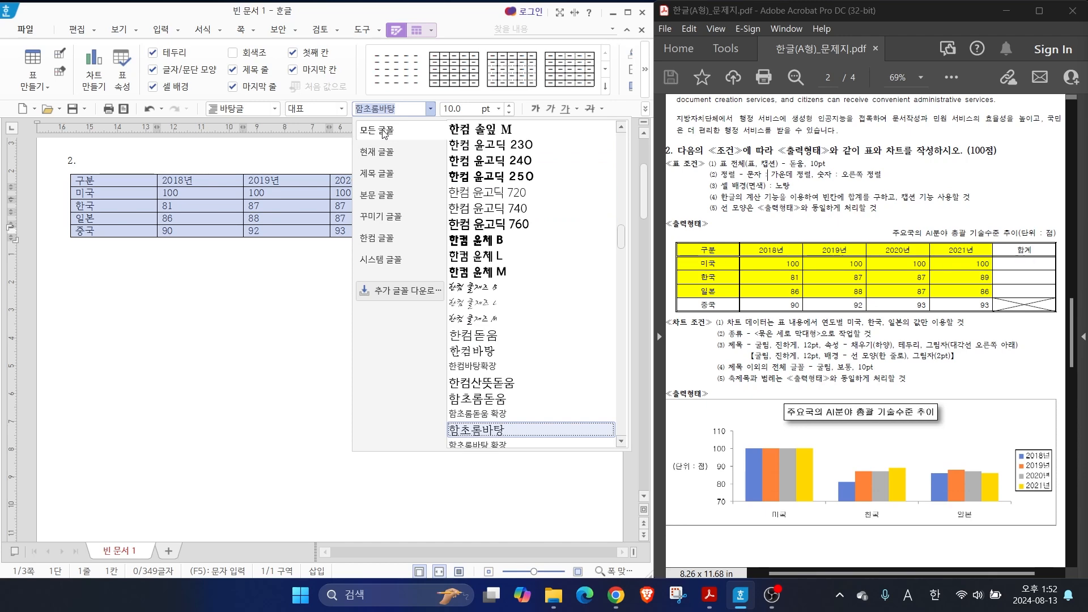
pyautogui.moveTo(619, 241); pyautogui.dragTo(606, 154)
pyautogui.scroll(-2, 608, 159)
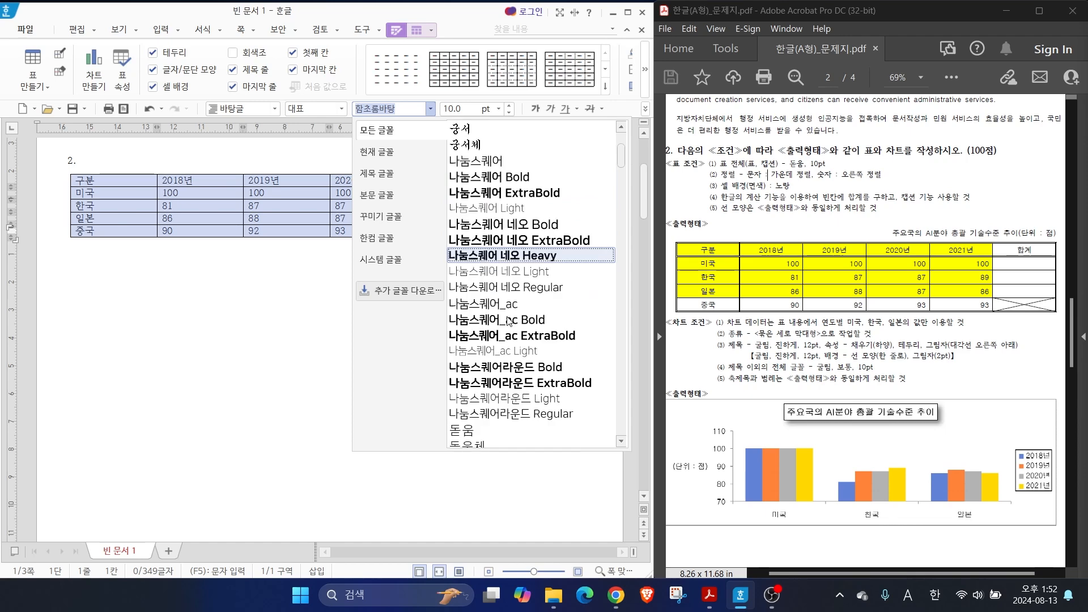
pyautogui.click(461, 380)
pyautogui.moveTo(719, 183); pyautogui.dragTo(910, 181)
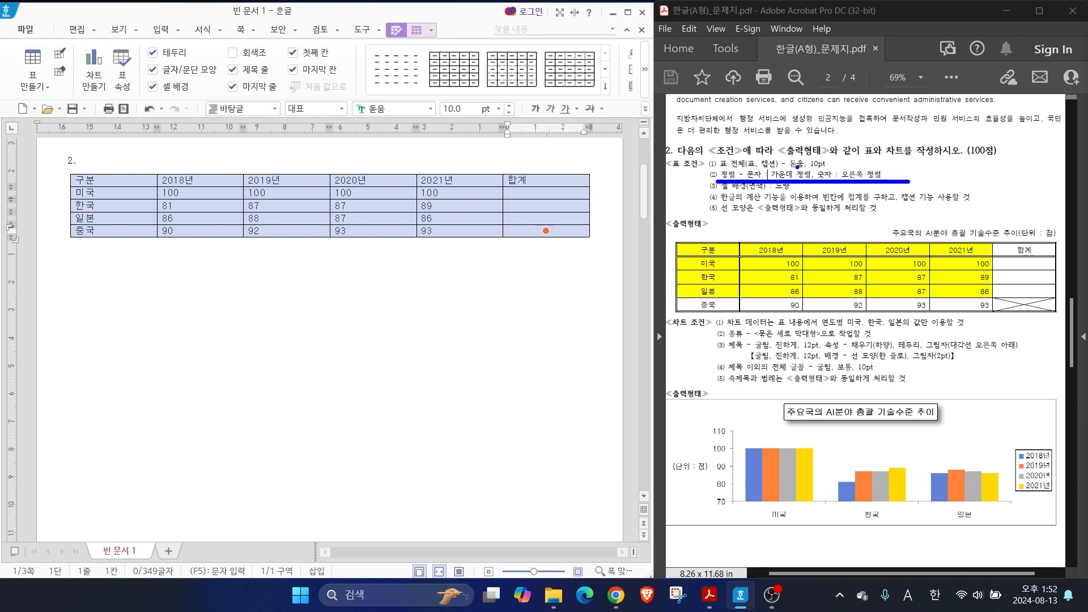
pyautogui.moveTo(800, 165); pyautogui.dragTo(777, 134)
pyautogui.moveTo(867, 164); pyautogui.dragTo(905, 141)
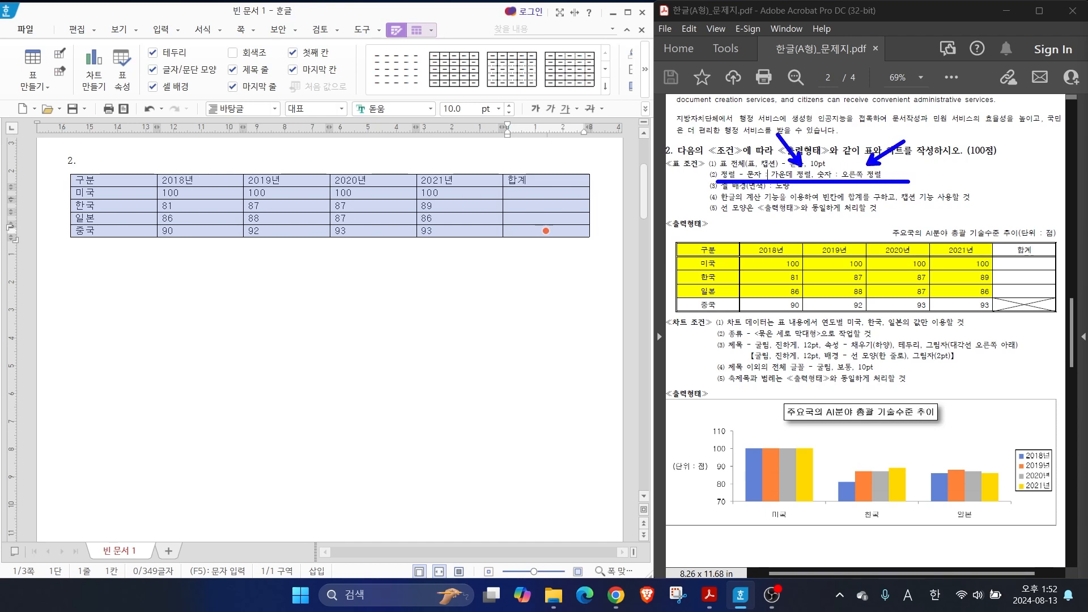
pyautogui.press('Escape')
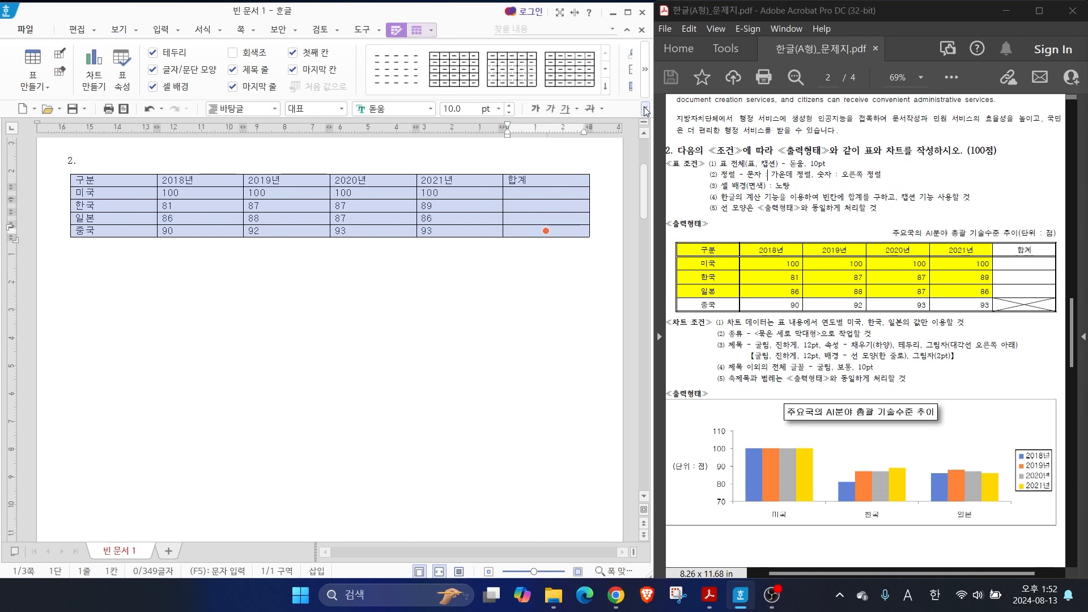
# Center-align the whole table and right-align the cells below the 2018년 to 합계 headers
pyautogui.click(645, 109)
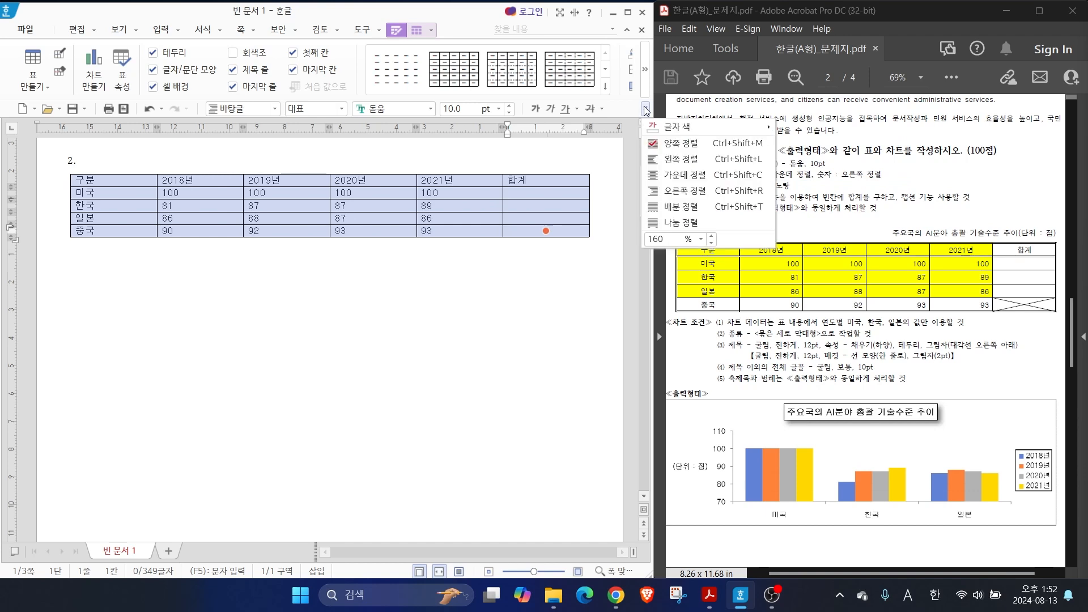
pyautogui.click(679, 173)
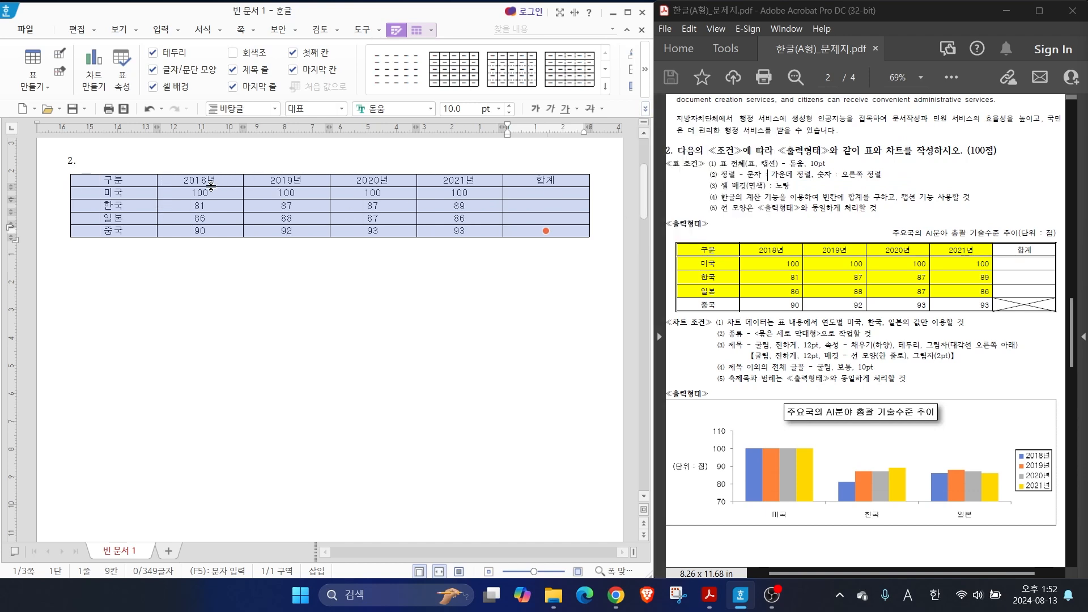
pyautogui.moveTo(199, 193); pyautogui.dragTo(536, 229)
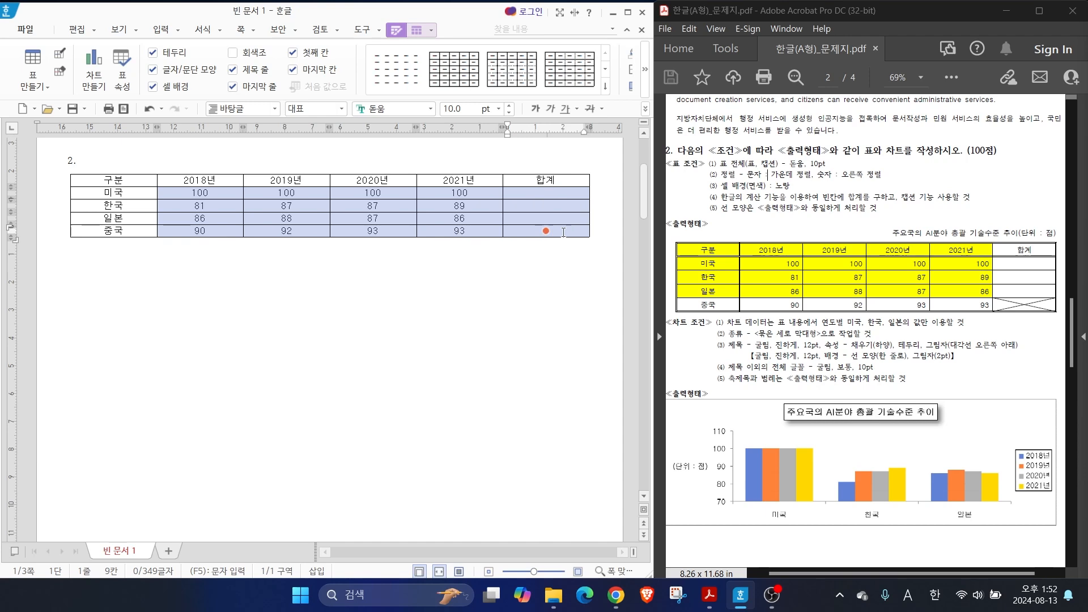
pyautogui.click(645, 111)
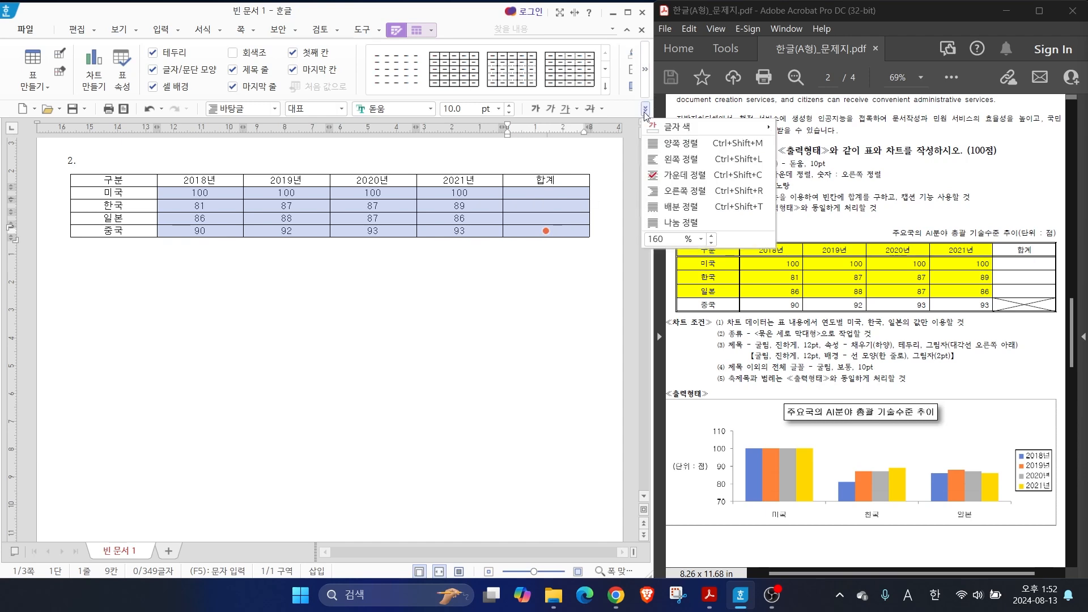
pyautogui.click(681, 191)
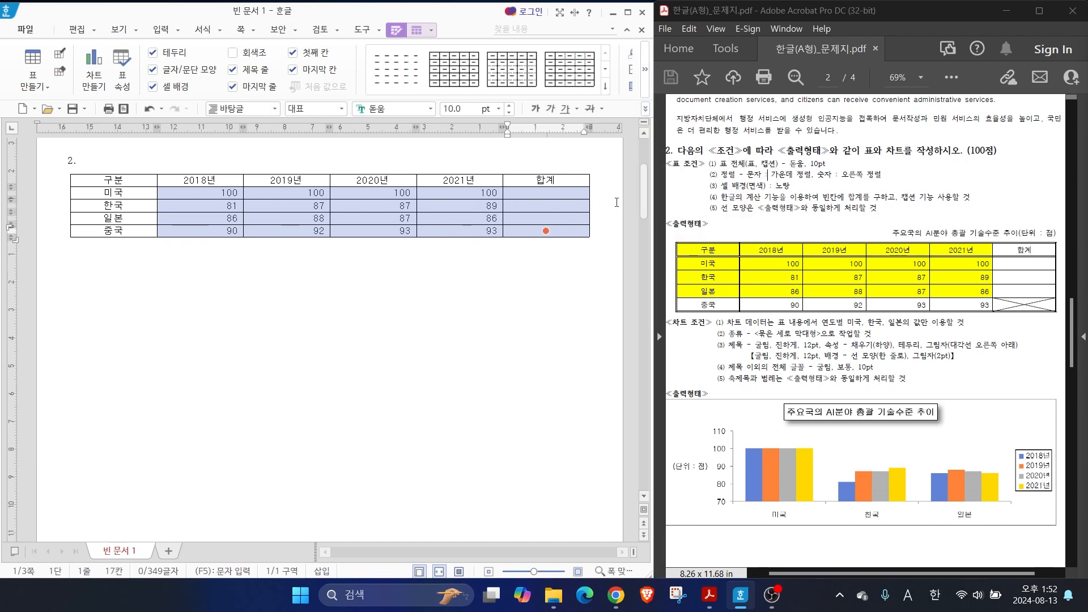
pyautogui.click(477, 276)
pyautogui.moveTo(703, 192)
pyautogui.mouseDown()
pyautogui.moveTo(830, 191)
pyautogui.moveTo(837, 143)
pyautogui.mouseUp()
pyautogui.press('Escape')
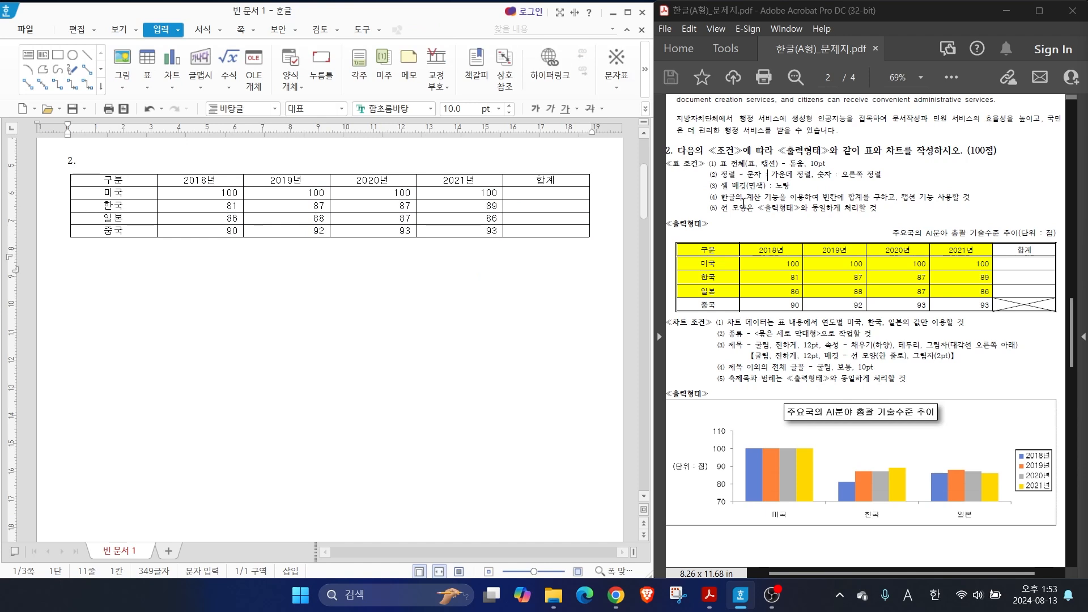
# Fill the cells from 구분 to 2021년 in the header, 미국, 한국 and 일본 rows with a yellow (노랑) background
pyautogui.moveTo(117, 181); pyautogui.dragTo(462, 218)
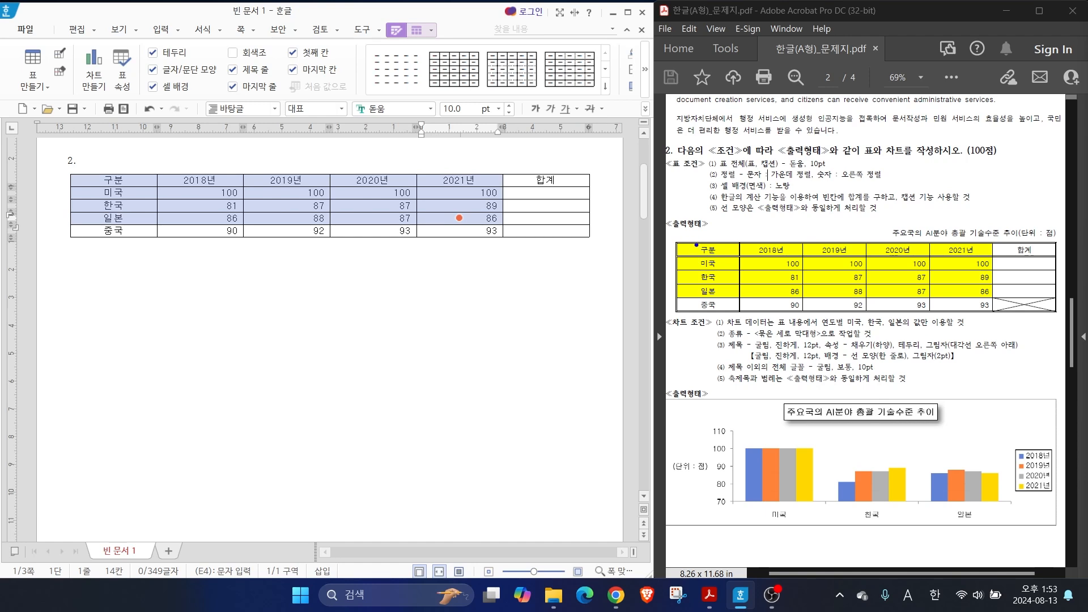
pyautogui.moveTo(697, 245)
pyautogui.mouseDown()
pyautogui.moveTo(663, 215)
pyautogui.moveTo(995, 300)
pyautogui.mouseUp()
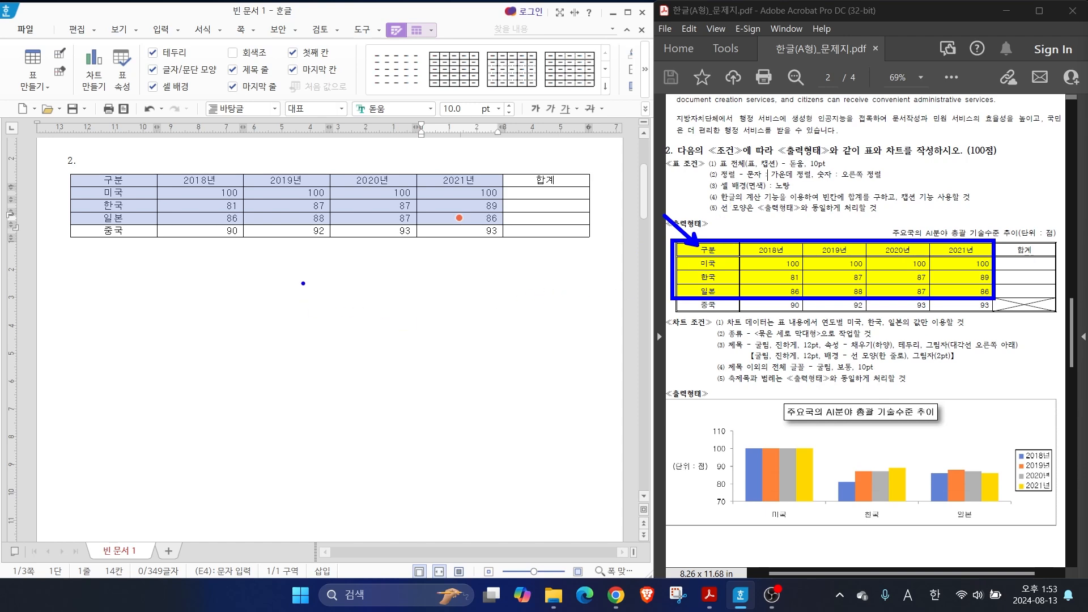
pyautogui.moveTo(251, 313)
pyautogui.mouseDown()
pyautogui.moveTo(166, 315)
pyautogui.moveTo(272, 369)
pyautogui.mouseUp()
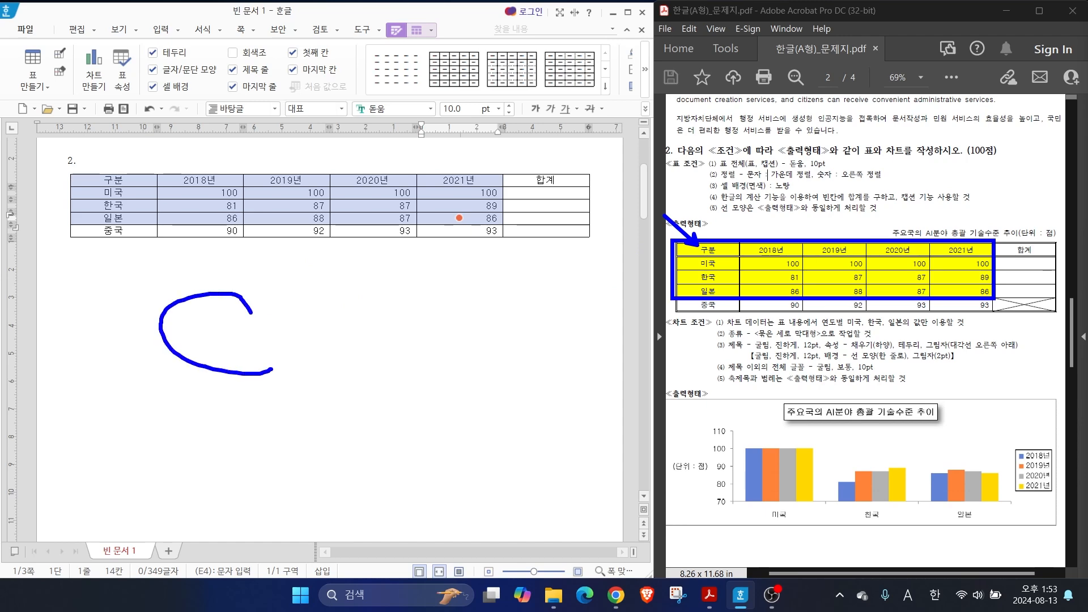
pyautogui.press('Escape')
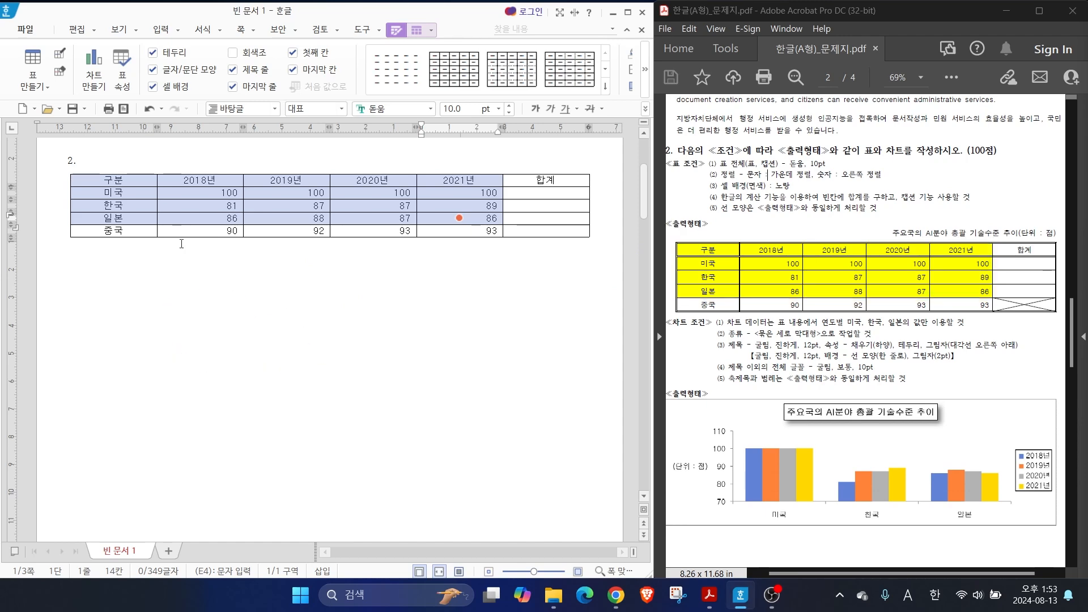
pyautogui.press('c')
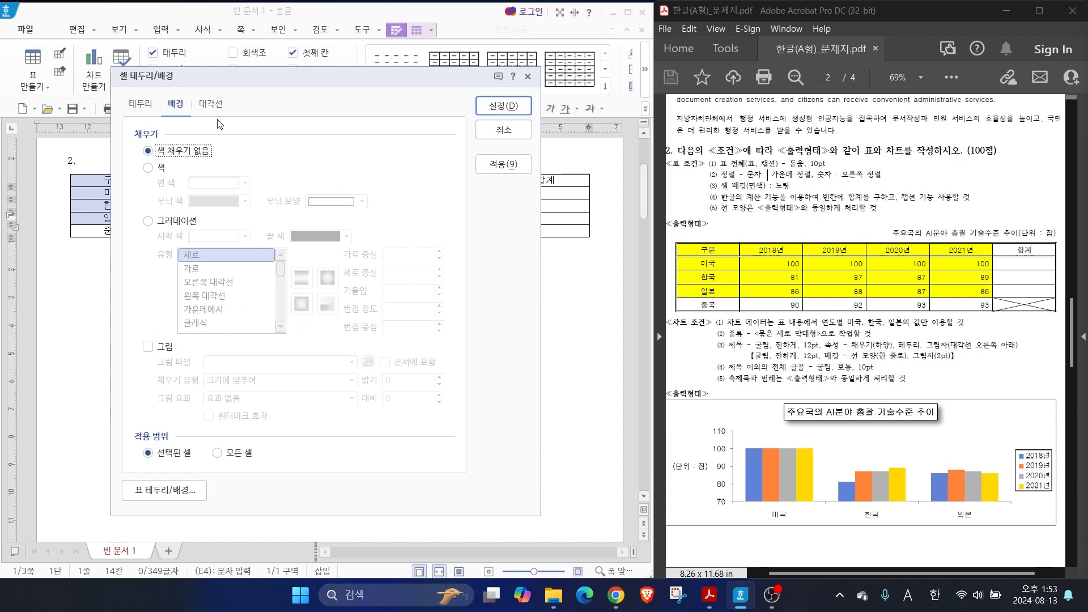
pyautogui.click(149, 168)
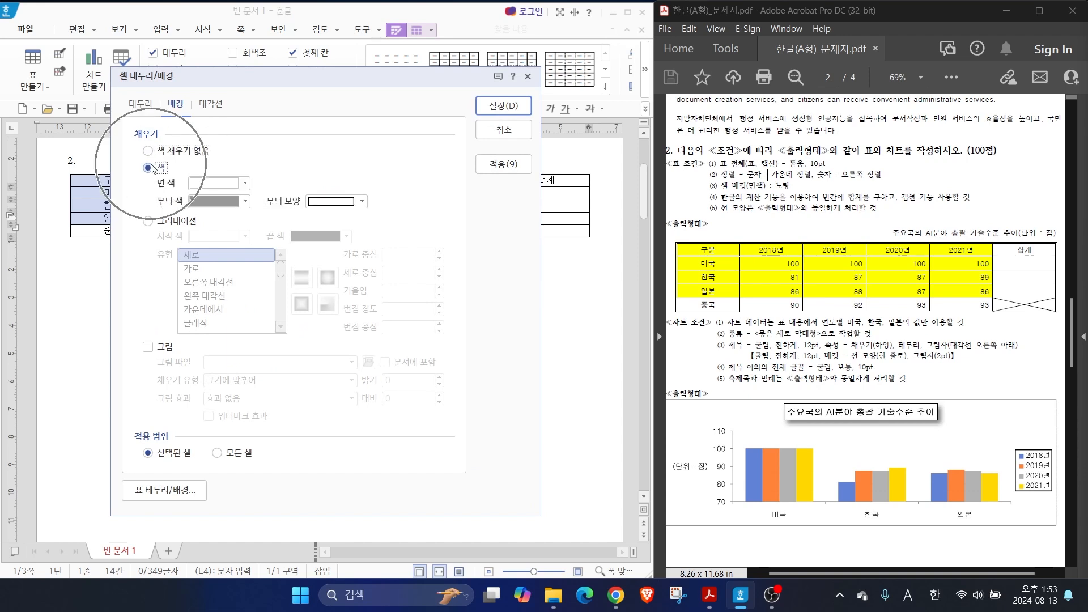
pyautogui.click(230, 182)
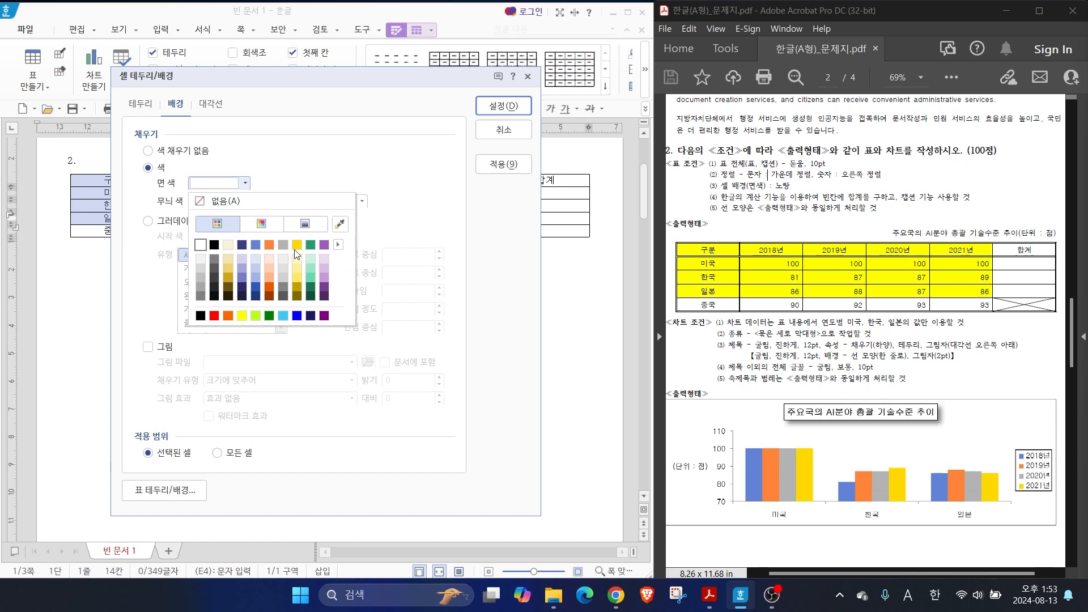
pyautogui.click(243, 316)
pyautogui.click(481, 107)
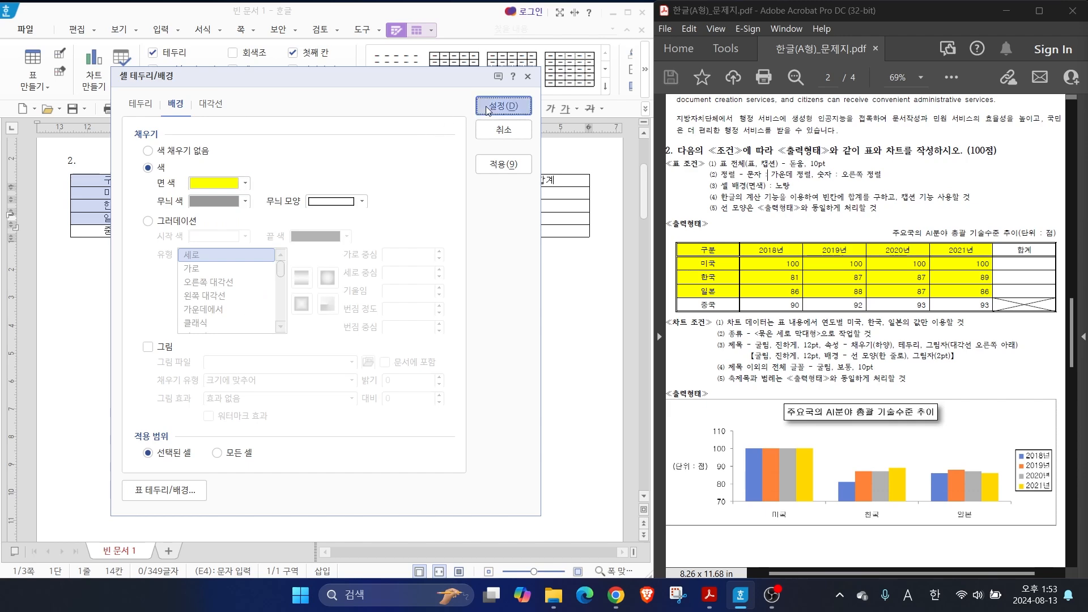
pyautogui.click(426, 324)
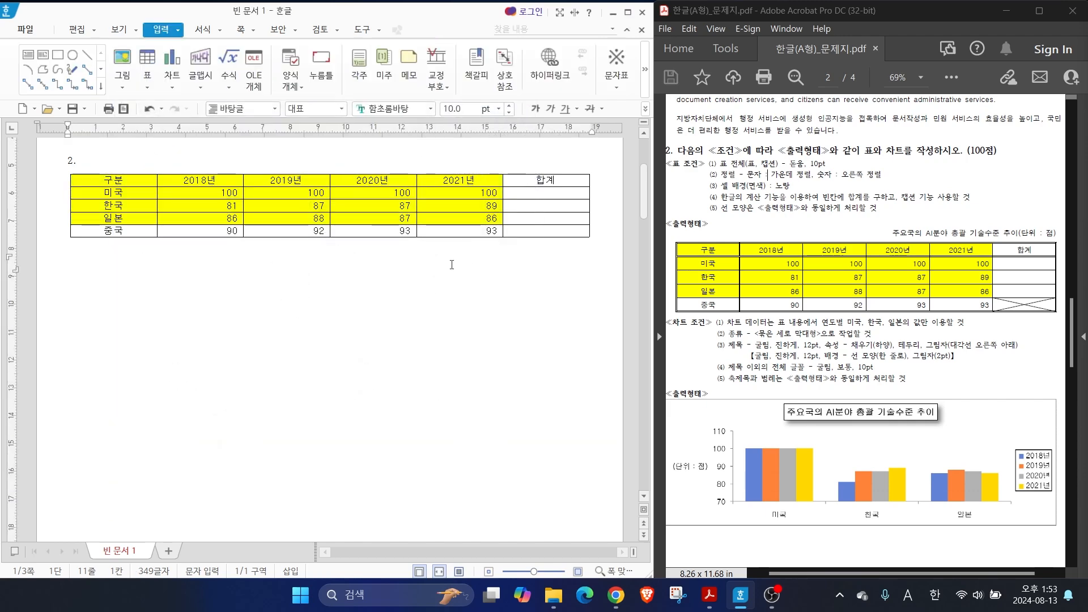
pyautogui.moveTo(709, 200); pyautogui.dragTo(862, 200)
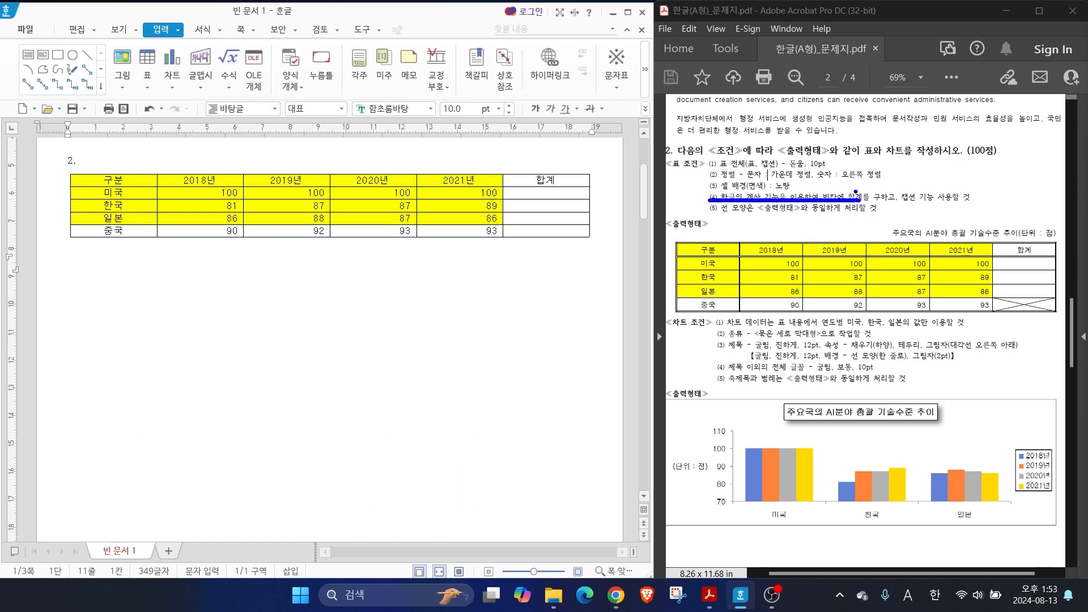
pyautogui.moveTo(916, 176); pyautogui.dragTo(886, 217)
pyautogui.moveTo(1036, 300)
pyautogui.mouseDown()
pyautogui.moveTo(1009, 318)
pyautogui.moveTo(1036, 316)
pyautogui.mouseUp()
pyautogui.moveTo(176, 175); pyautogui.dragTo(502, 226)
pyautogui.moveTo(501, 184); pyautogui.dragTo(591, 227)
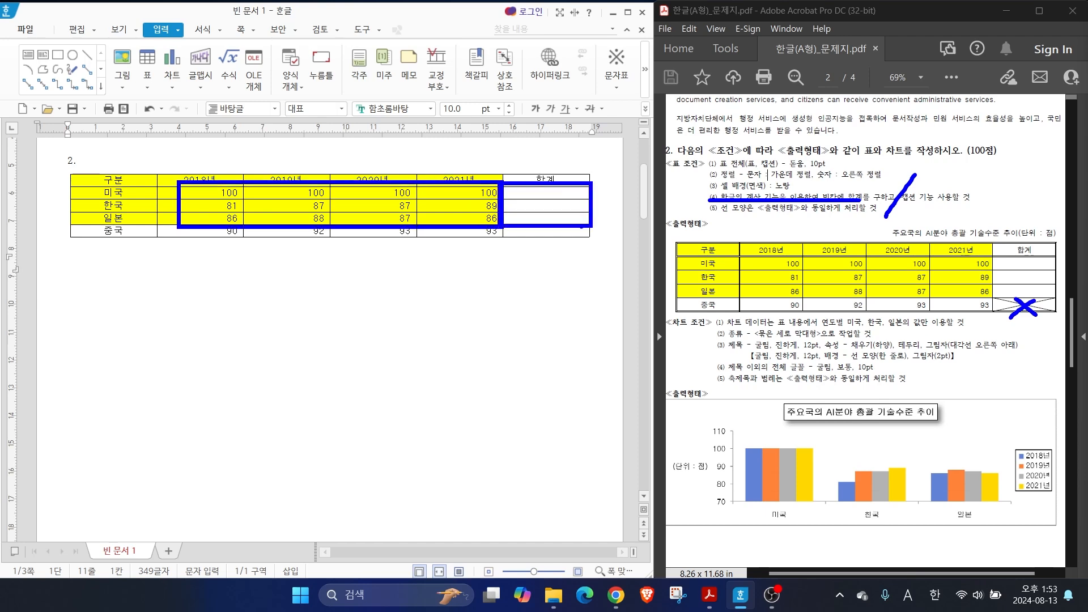
pyautogui.press('Escape')
# Calculate the 합계 cells of the 미국, 한국 and 일본 rows from their year values with the block sum (블록 합계)
pyautogui.moveTo(218, 193)
pyautogui.mouseDown()
pyautogui.moveTo(459, 194)
pyautogui.moveTo(565, 219)
pyautogui.mouseUp()
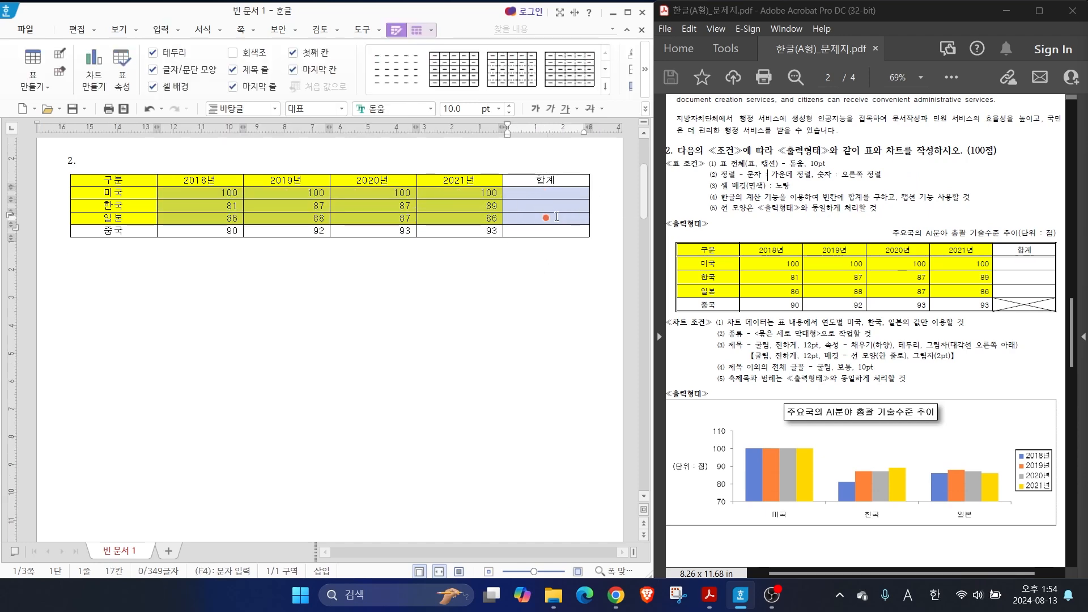
pyautogui.rightClick(558, 218)
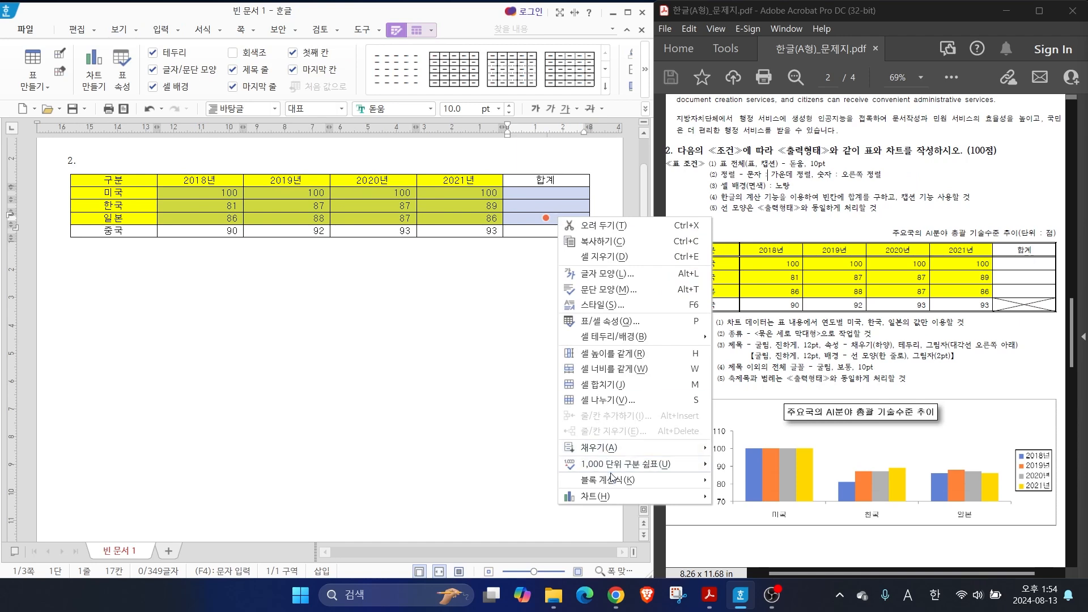
pyautogui.moveTo(611, 486)
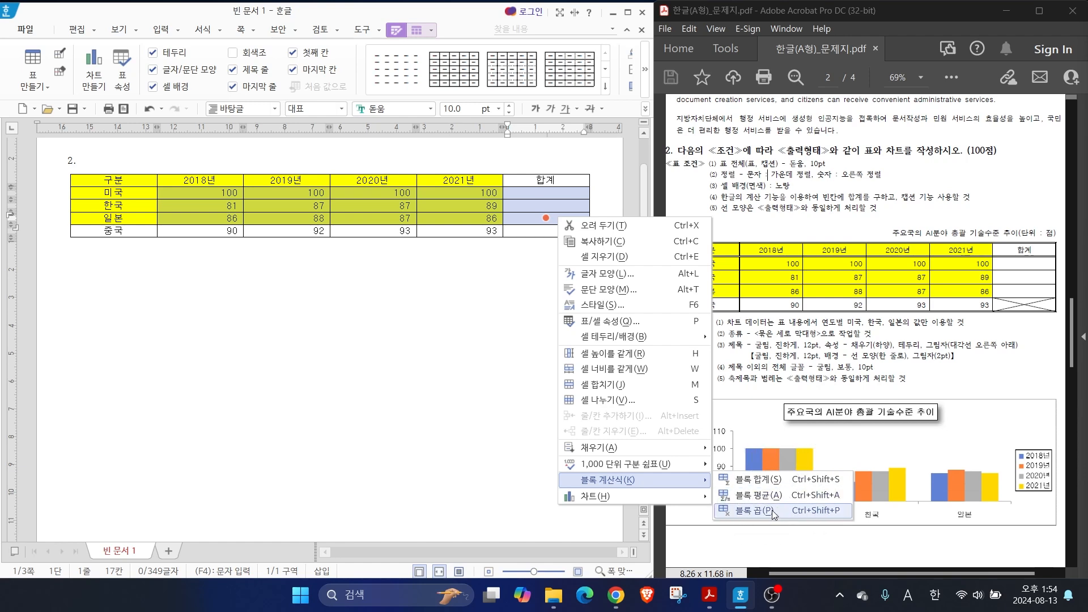
pyautogui.click(777, 481)
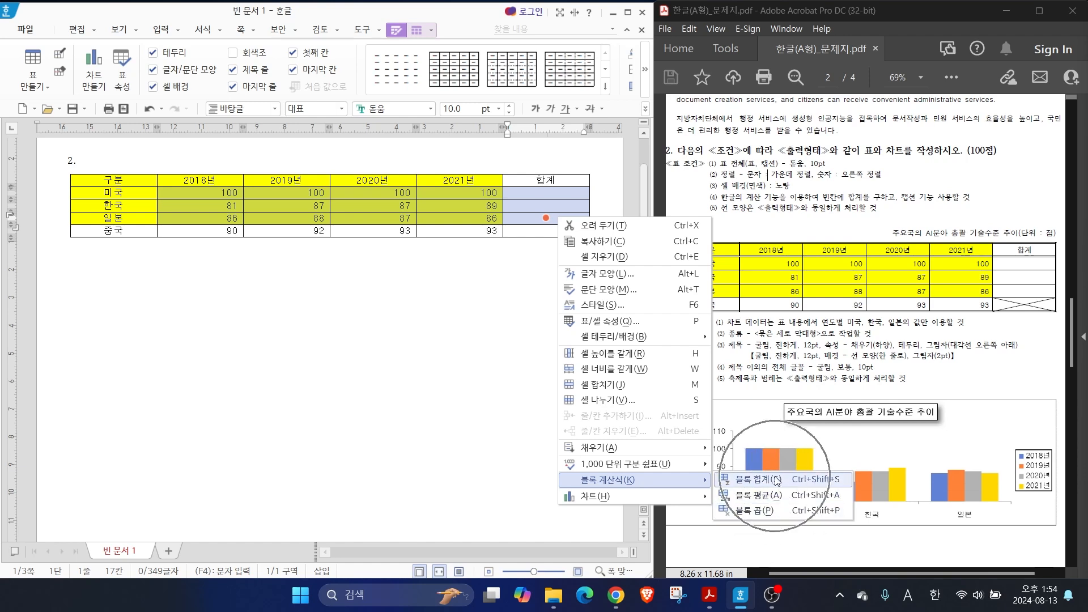
pyautogui.click(777, 480)
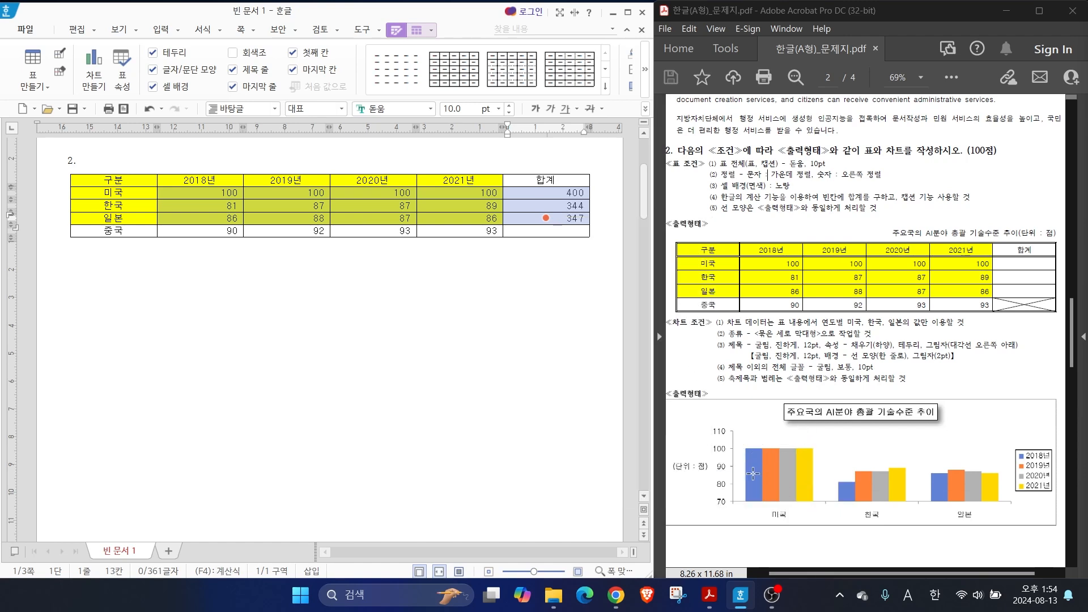
pyautogui.click(535, 363)
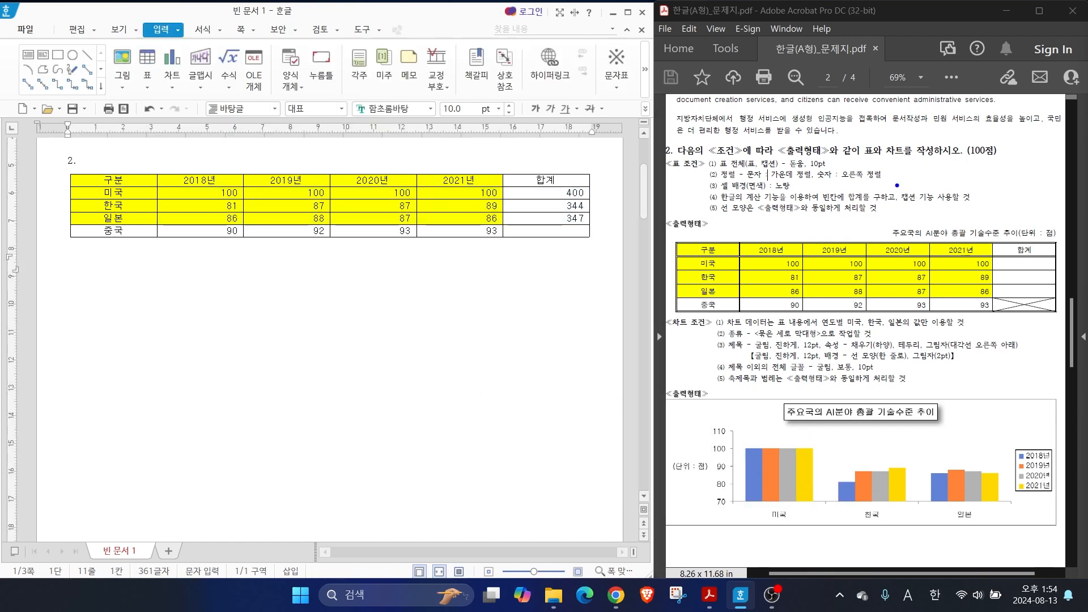
pyautogui.moveTo(895, 183); pyautogui.dragTo(979, 208)
pyautogui.moveTo(838, 244); pyautogui.dragTo(813, 222)
pyautogui.moveTo(895, 227); pyautogui.dragTo(879, 202)
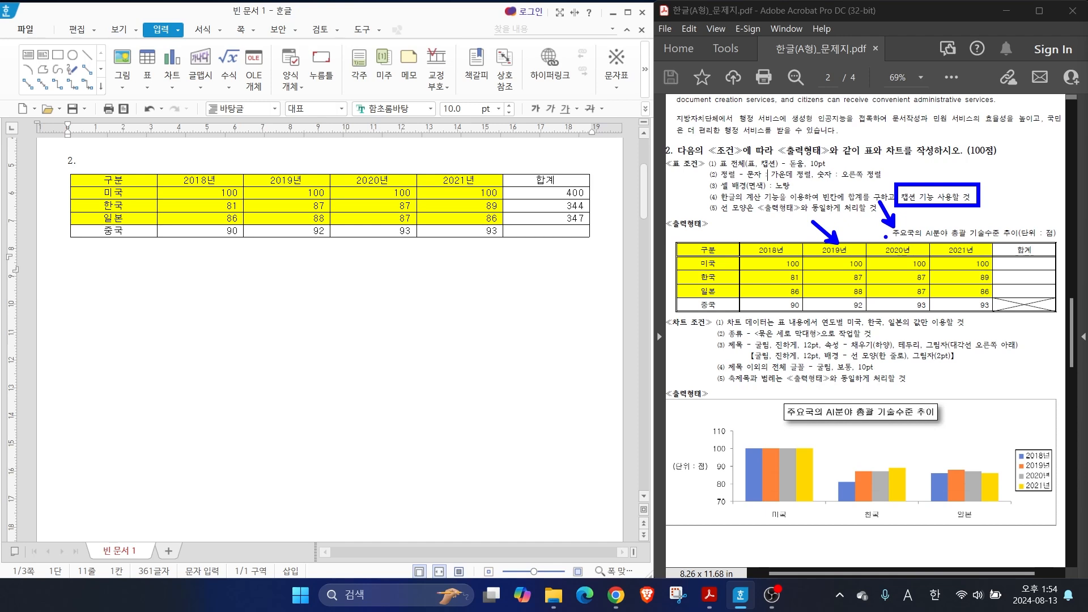
pyautogui.press('Escape')
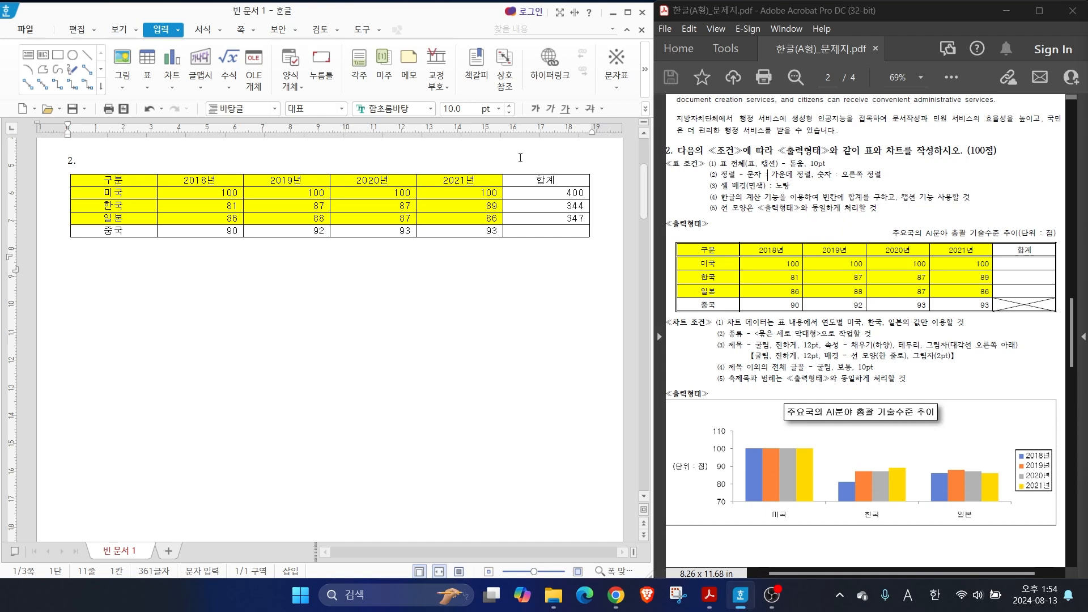
# Add a caption to the table and replace its default text with "주요국의 AI분야 총괄 기술수준 추이(단위 : 점)"
pyautogui.click(400, 176)
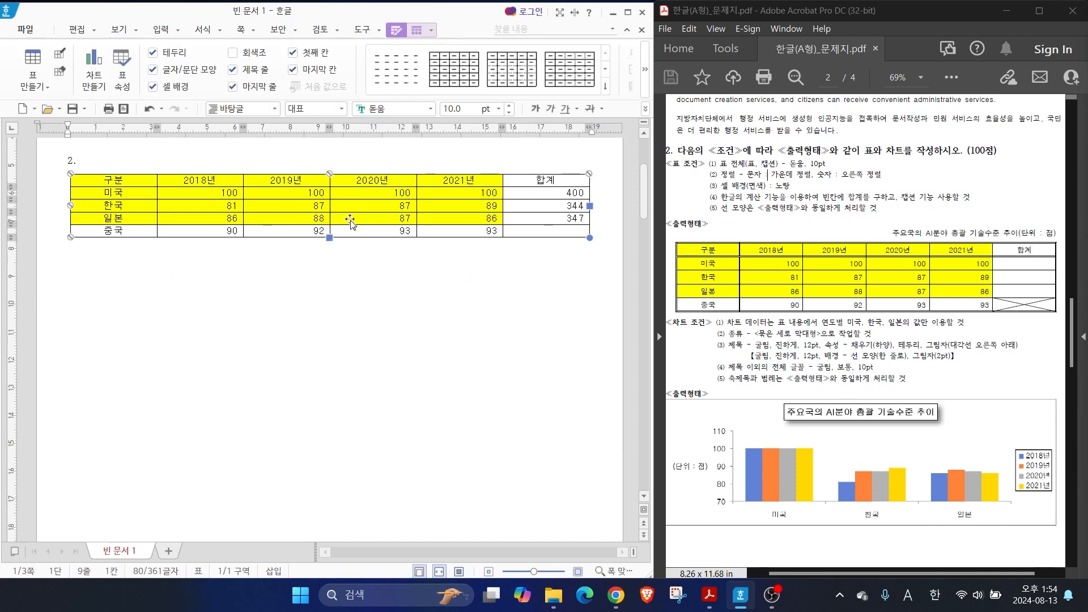
pyautogui.rightClick(361, 206)
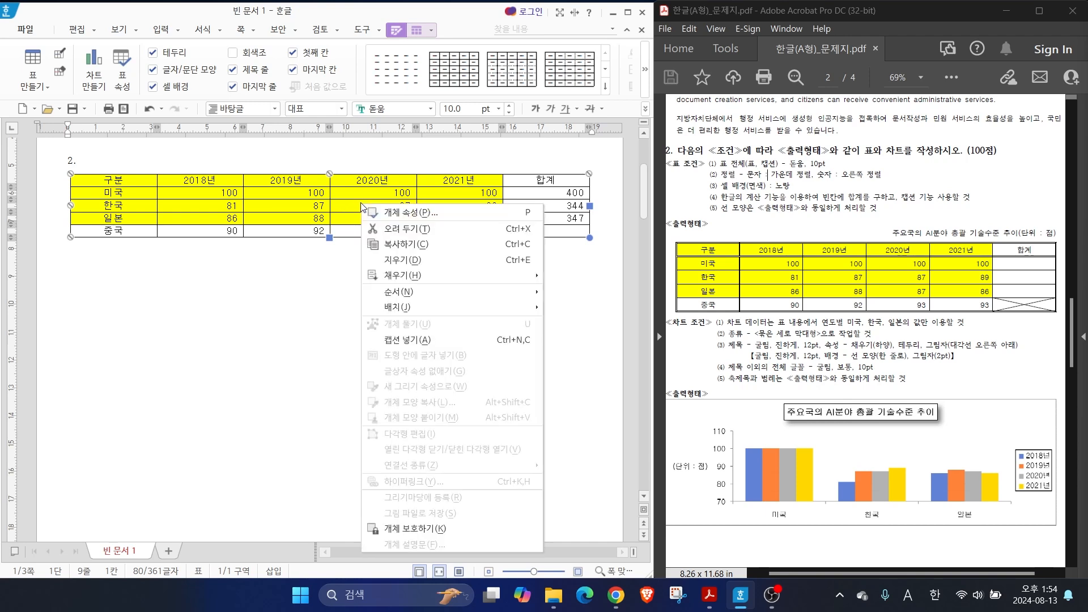
pyautogui.click(415, 341)
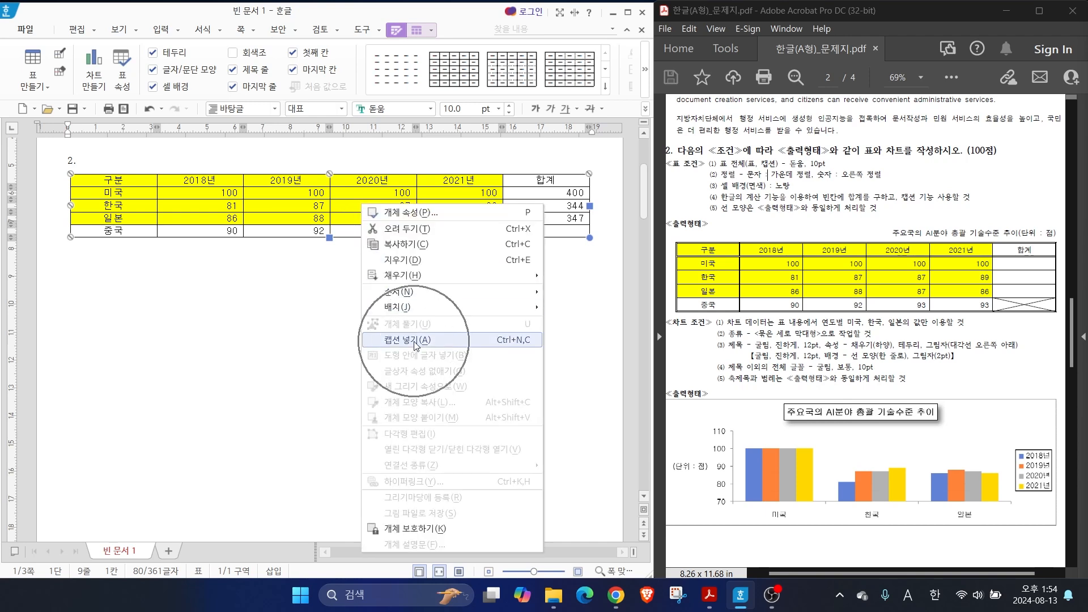
pyautogui.moveTo(97, 250); pyautogui.dragTo(79, 250)
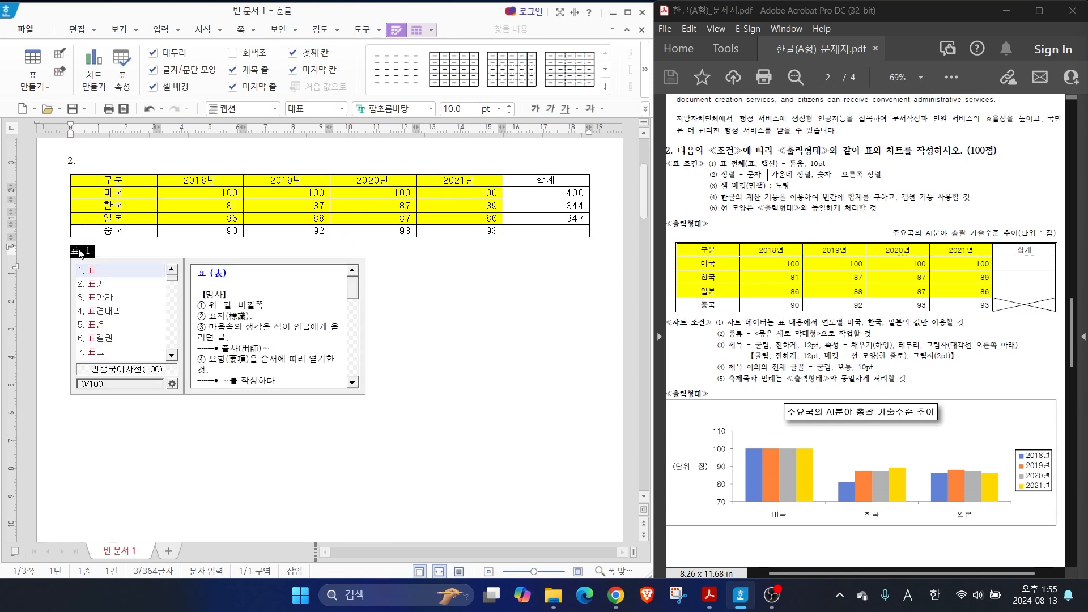
pyautogui.click(97, 250)
pyautogui.moveTo(99, 250); pyautogui.dragTo(43, 257)
pyautogui.write('주요국의 ')
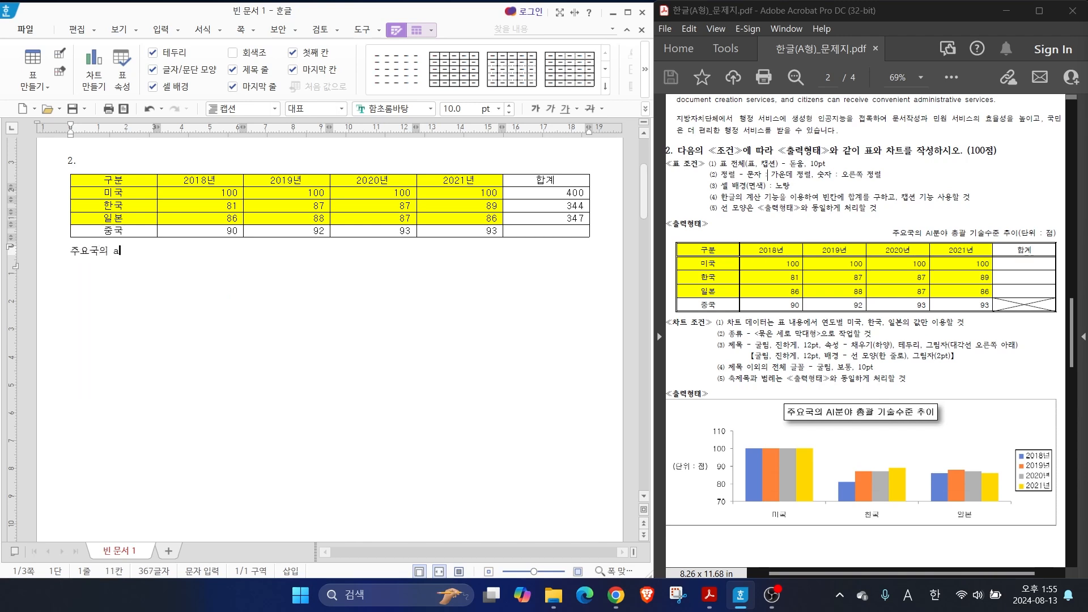
pyautogui.write('AI분야 총괄 기술수준 추이(단위 : 점)')
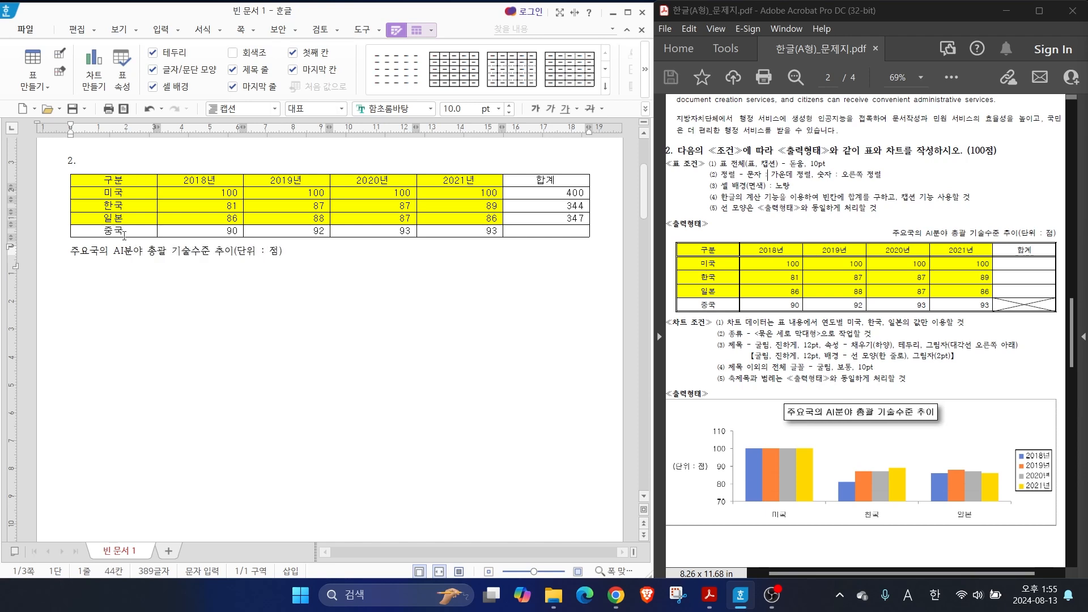
pyautogui.moveTo(732, 170); pyautogui.dragTo(848, 169)
pyautogui.moveTo(793, 157)
pyautogui.mouseDown()
pyautogui.moveTo(826, 137)
pyautogui.moveTo(868, 139)
pyautogui.mouseUp()
pyautogui.press('Escape')
# Set the table caption's font to 돋움 and right-align it
pyautogui.moveTo(298, 253); pyautogui.dragTo(58, 253)
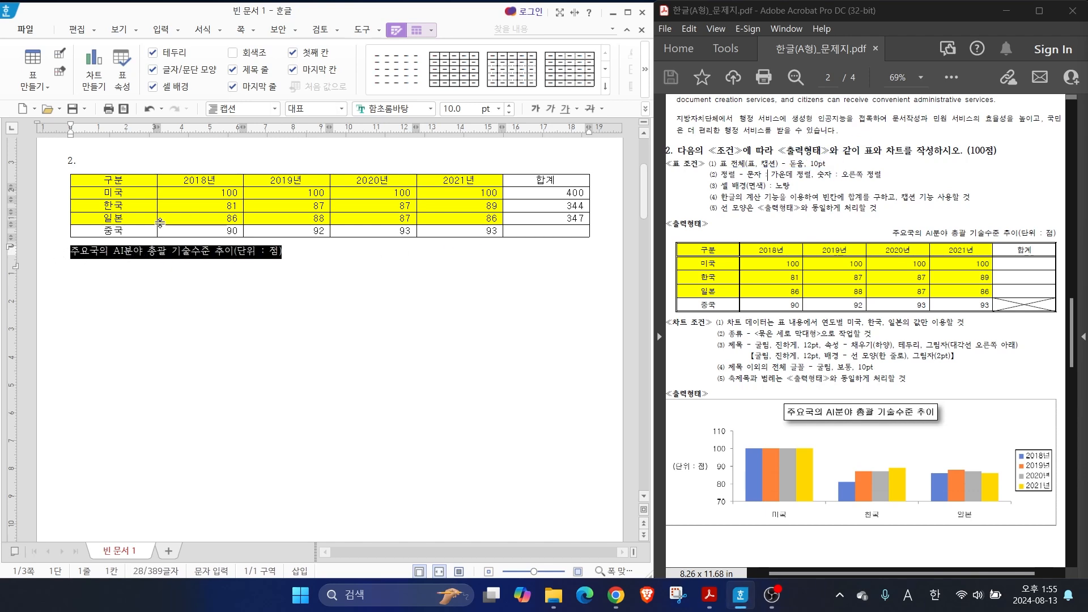
pyautogui.click(432, 109)
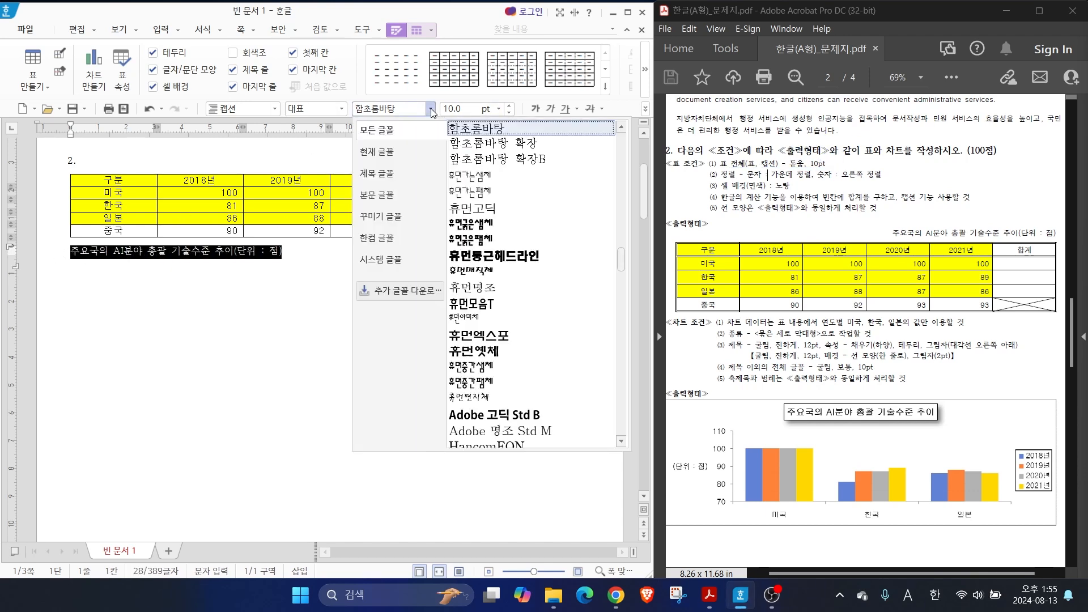
pyautogui.scroll(10, 476, 209)
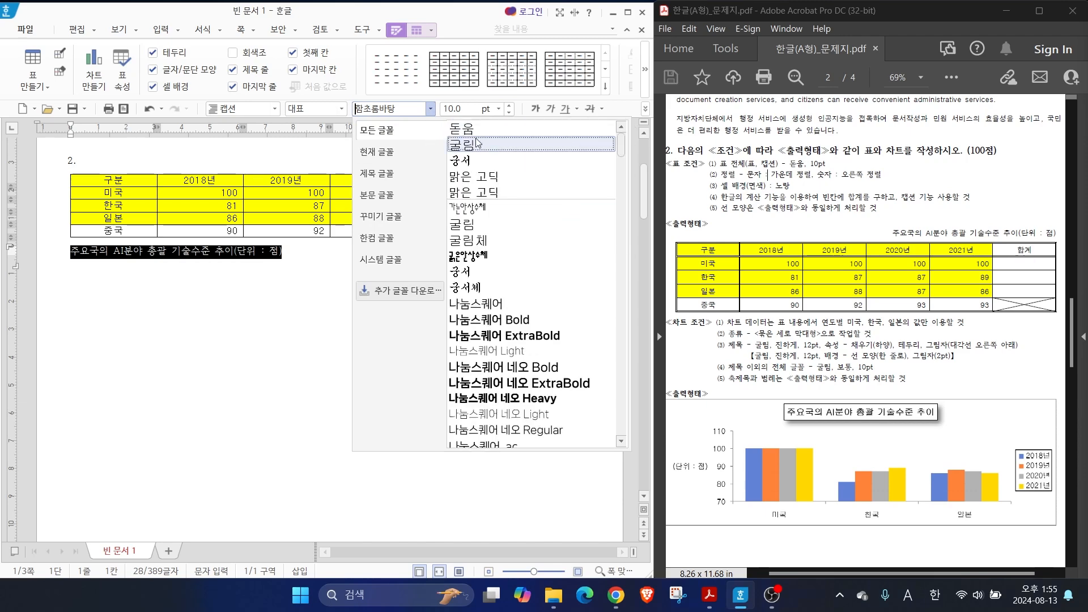
pyautogui.click(467, 129)
pyautogui.click(644, 109)
pyautogui.click(678, 190)
pyautogui.click(599, 261)
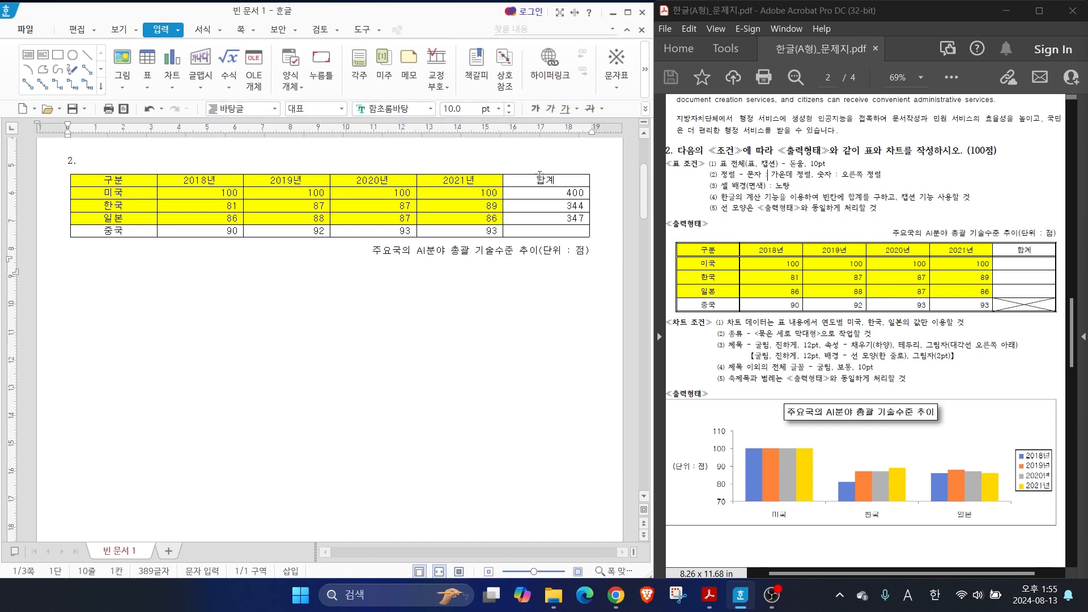
# Move the table's caption above the table, centred position (위), through the table's caption properties
pyautogui.click(517, 175)
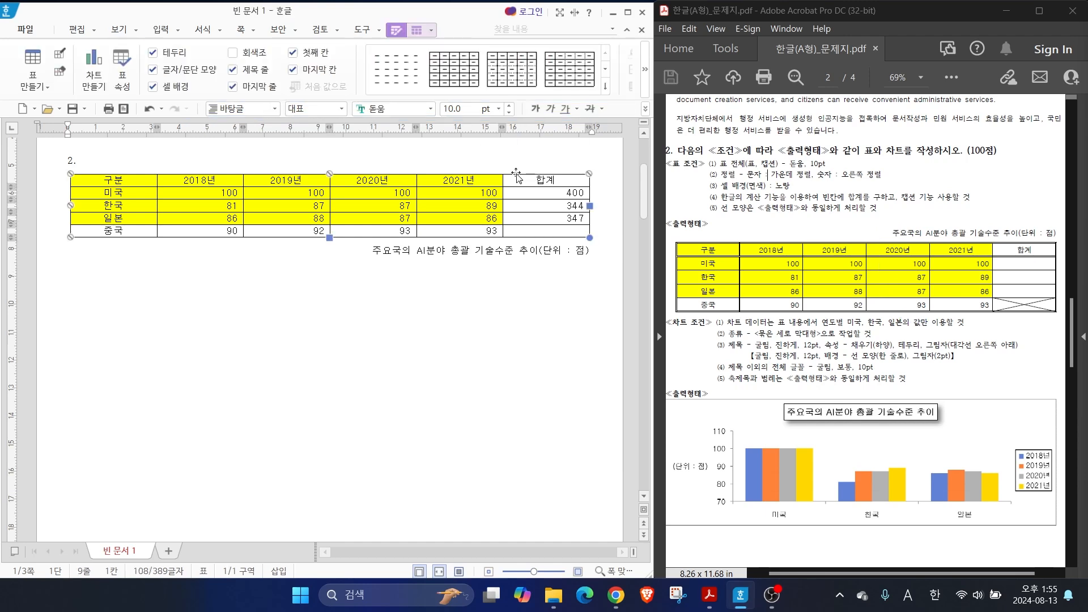
pyautogui.rightClick(516, 177)
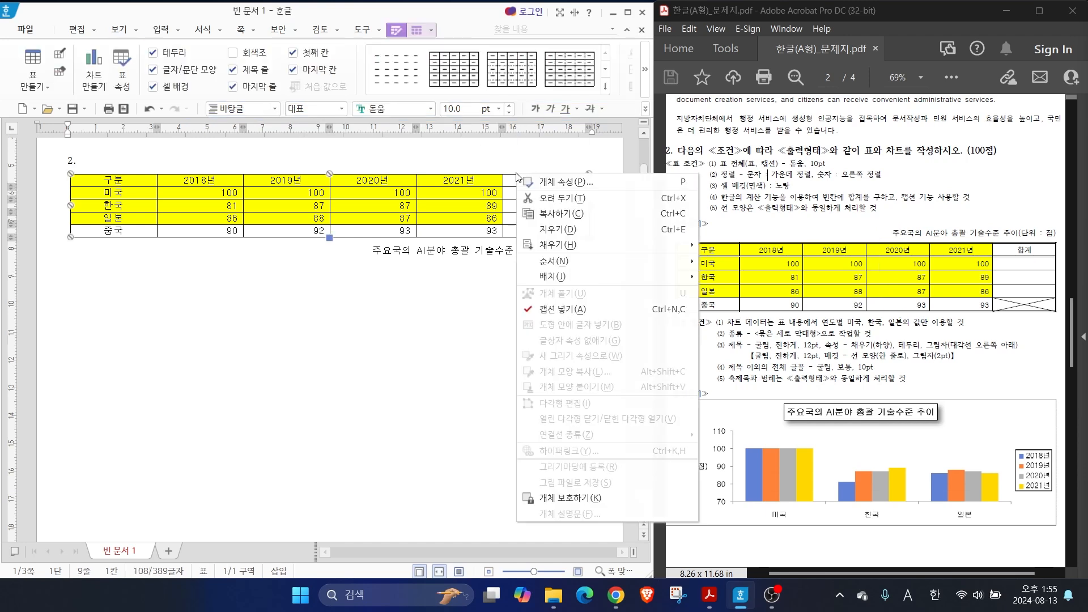
pyautogui.click(554, 187)
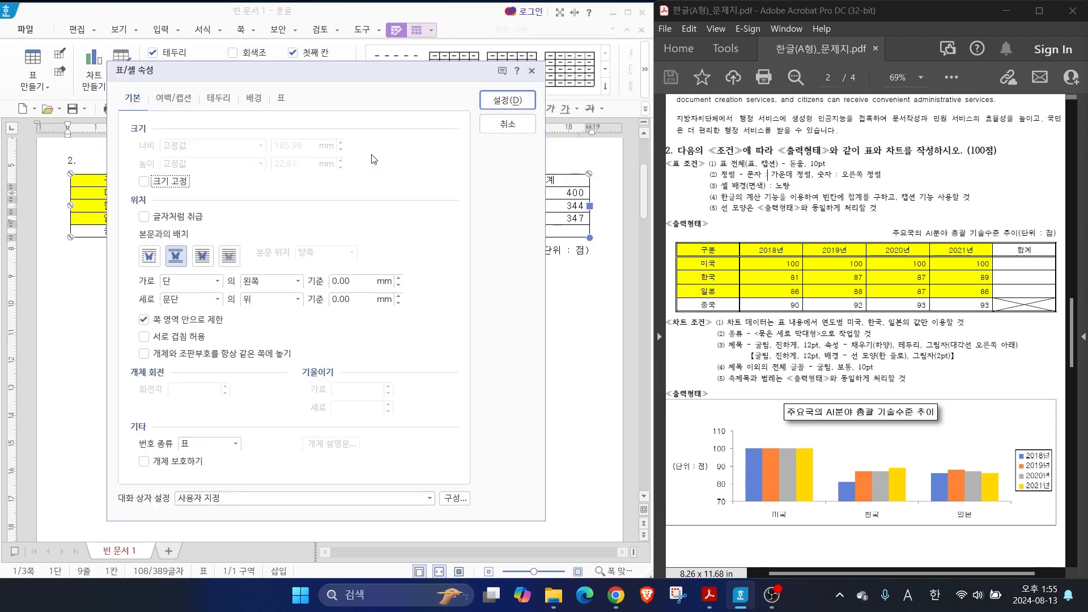
pyautogui.click(172, 98)
pyautogui.press('alt')
pyautogui.moveTo(196, 292)
pyautogui.mouseDown()
pyautogui.moveTo(240, 343)
pyautogui.moveTo(221, 276)
pyautogui.moveTo(195, 300)
pyautogui.mouseUp()
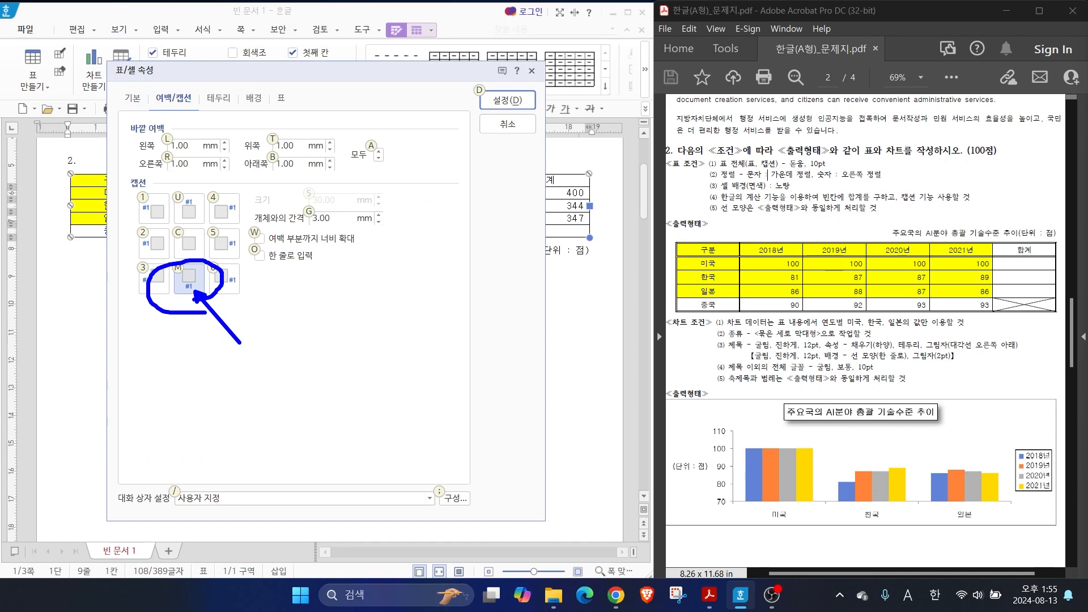
pyautogui.moveTo(193, 231)
pyautogui.mouseDown()
pyautogui.moveTo(160, 201)
pyautogui.moveTo(201, 227)
pyautogui.mouseUp()
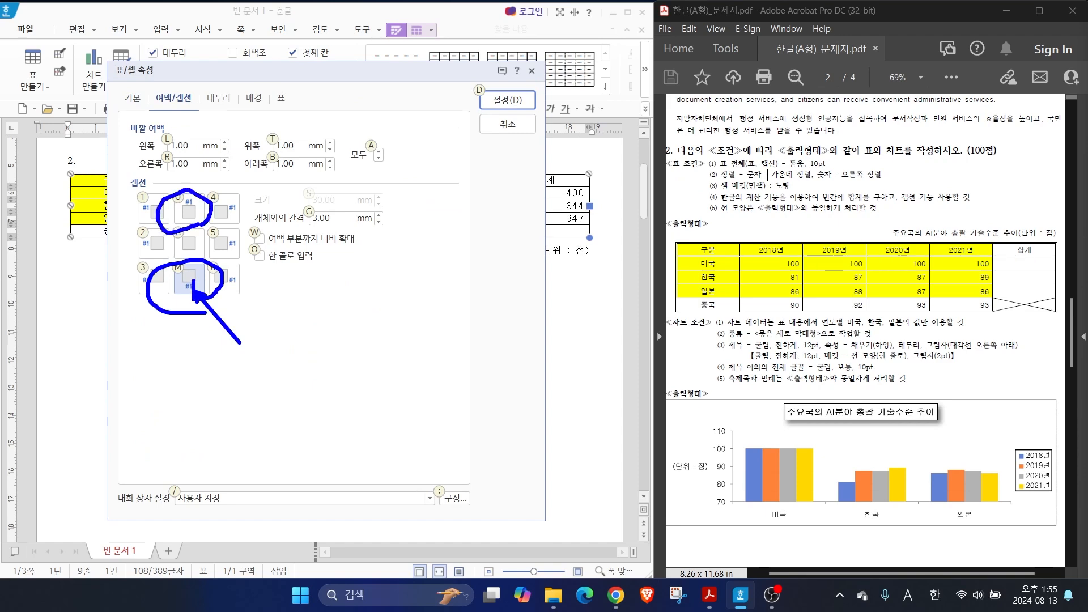
pyautogui.press('Escape')
pyautogui.click(192, 212)
pyautogui.click(497, 106)
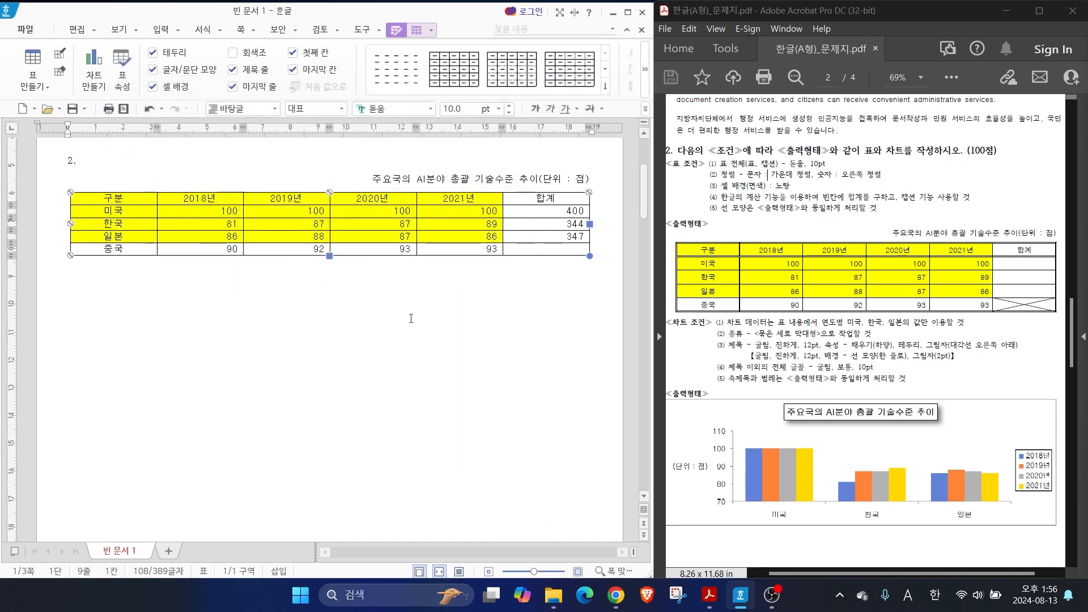
pyautogui.click(400, 318)
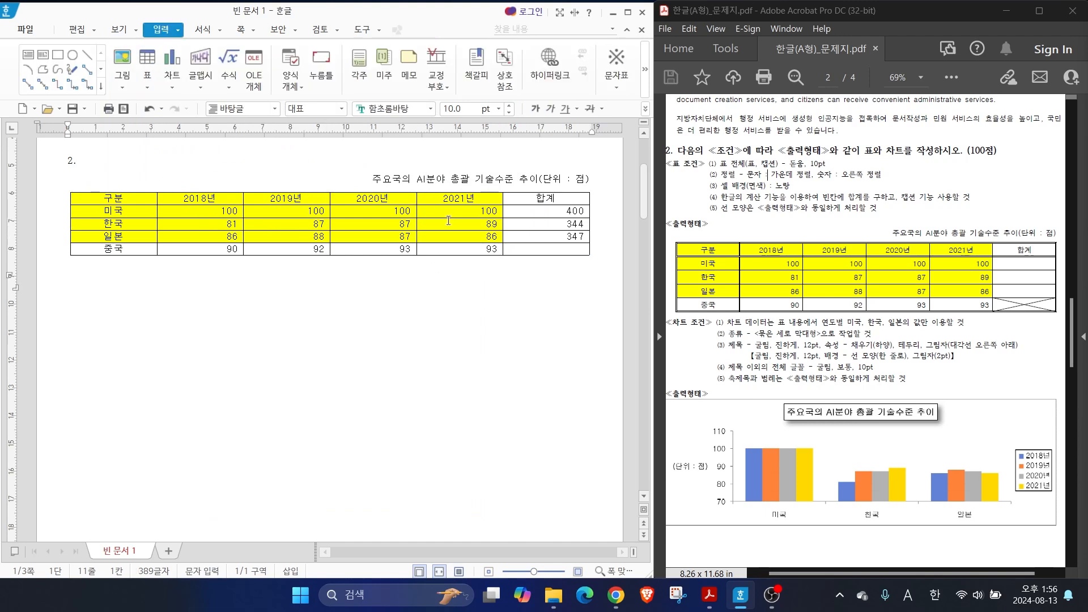
pyautogui.moveTo(702, 216); pyautogui.dragTo(861, 216)
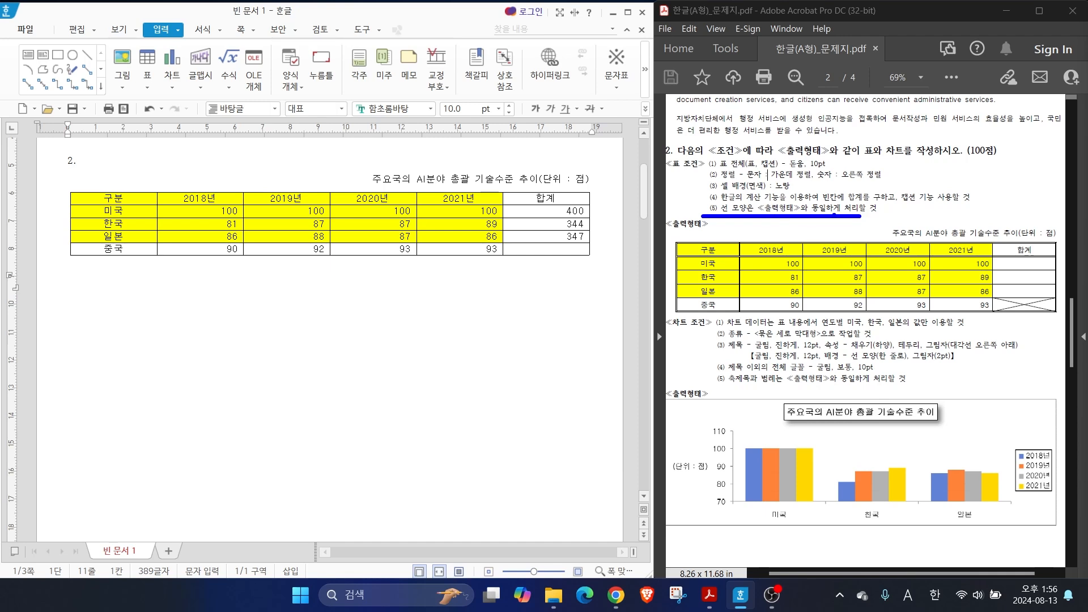
pyautogui.moveTo(677, 241); pyautogui.dragTo(641, 207)
pyautogui.press('ctrl')
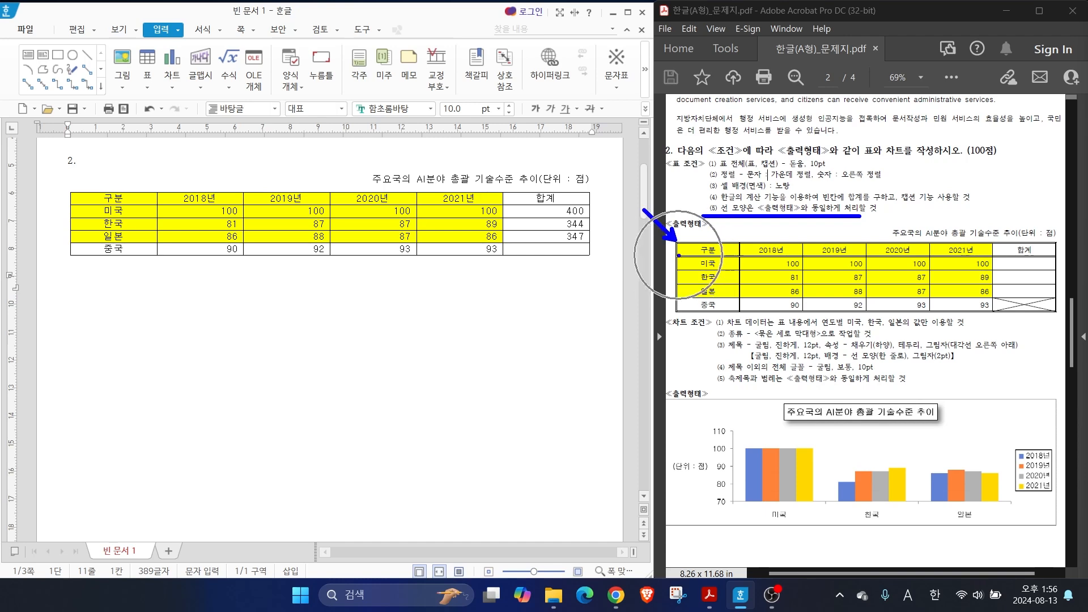
pyautogui.moveTo(1030, 305); pyautogui.dragTo(1051, 332)
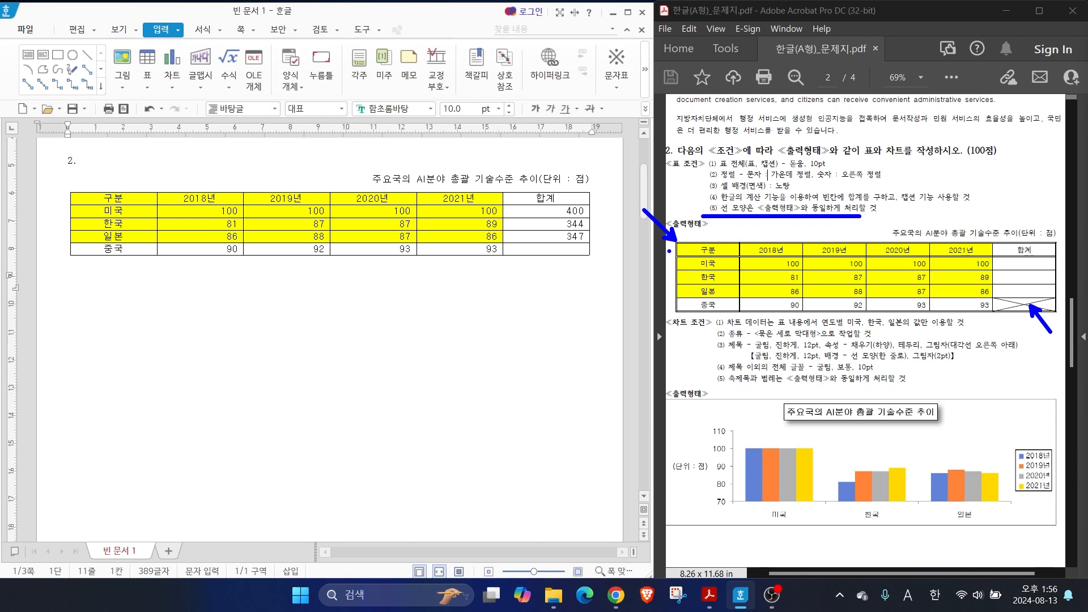
pyautogui.press('Escape')
# Apply a 0.5 mm double line to the outer border of the whole table
pyautogui.moveTo(141, 200); pyautogui.dragTo(538, 250)
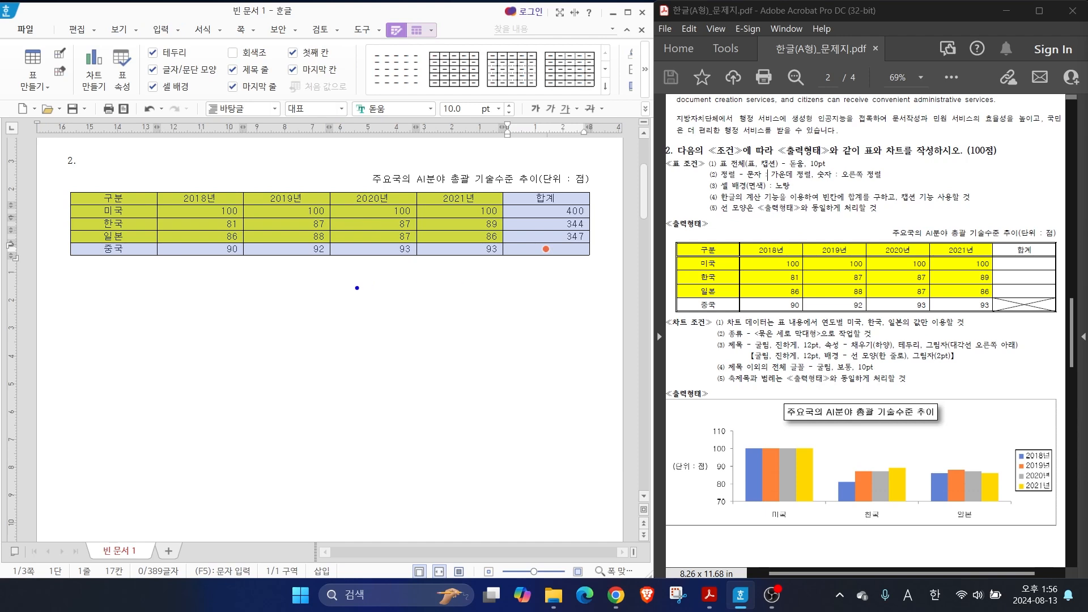
pyautogui.moveTo(345, 291)
pyautogui.mouseDown()
pyautogui.moveTo(339, 342)
pyautogui.moveTo(390, 340)
pyautogui.mouseUp()
pyautogui.press('Escape')
pyautogui.press('l')
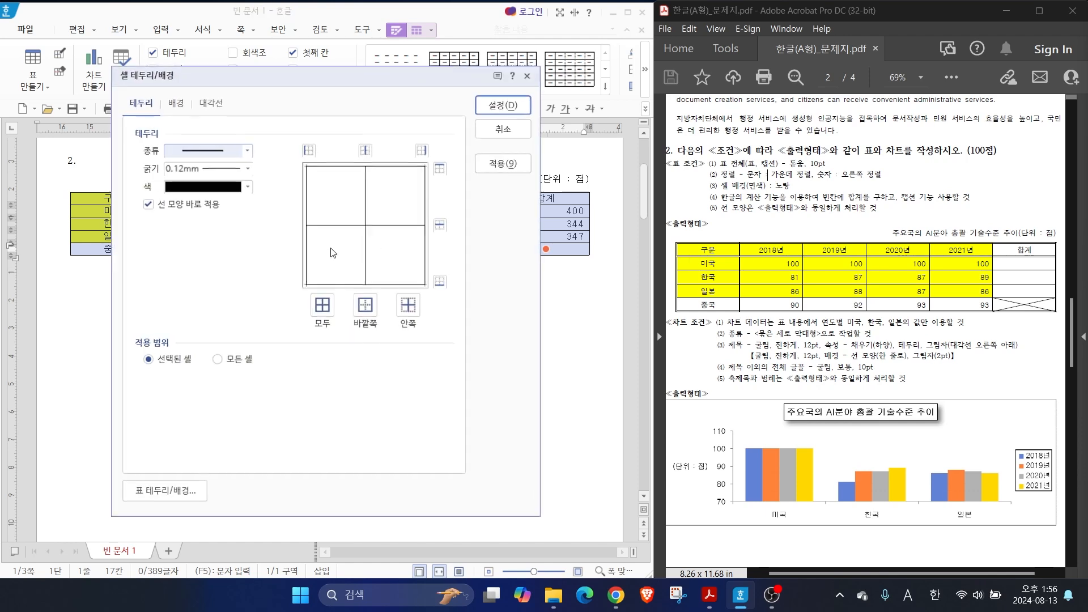
pyautogui.moveTo(212, 74); pyautogui.dragTo(326, 80)
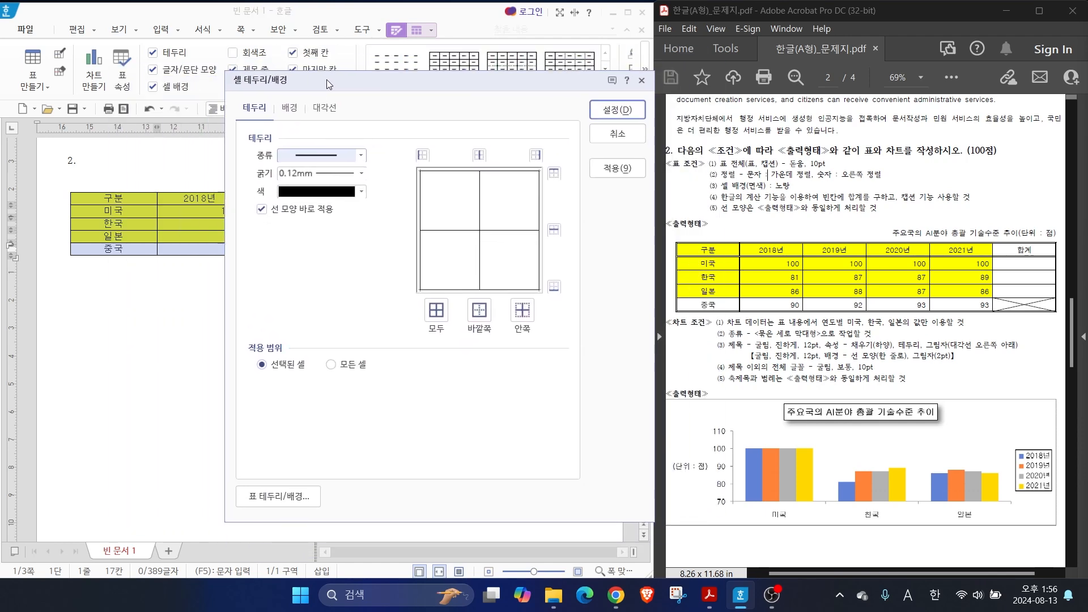
pyautogui.click(314, 155)
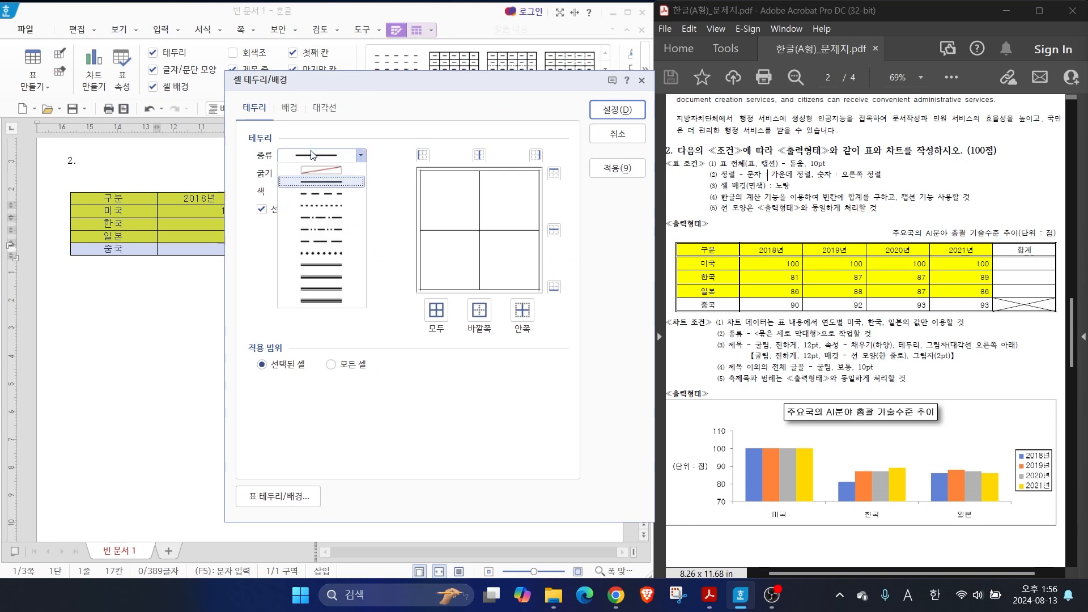
pyautogui.click(321, 265)
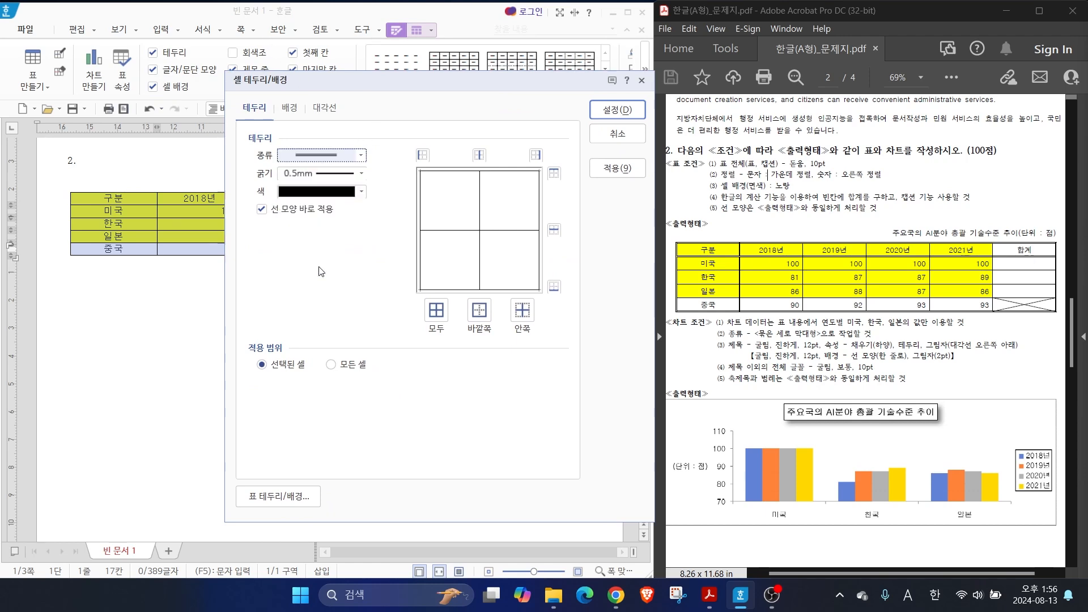
pyautogui.click(479, 311)
pyautogui.press('alt')
pyautogui.moveTo(419, 194); pyautogui.dragTo(374, 164)
pyautogui.moveTo(478, 232); pyautogui.dragTo(446, 254)
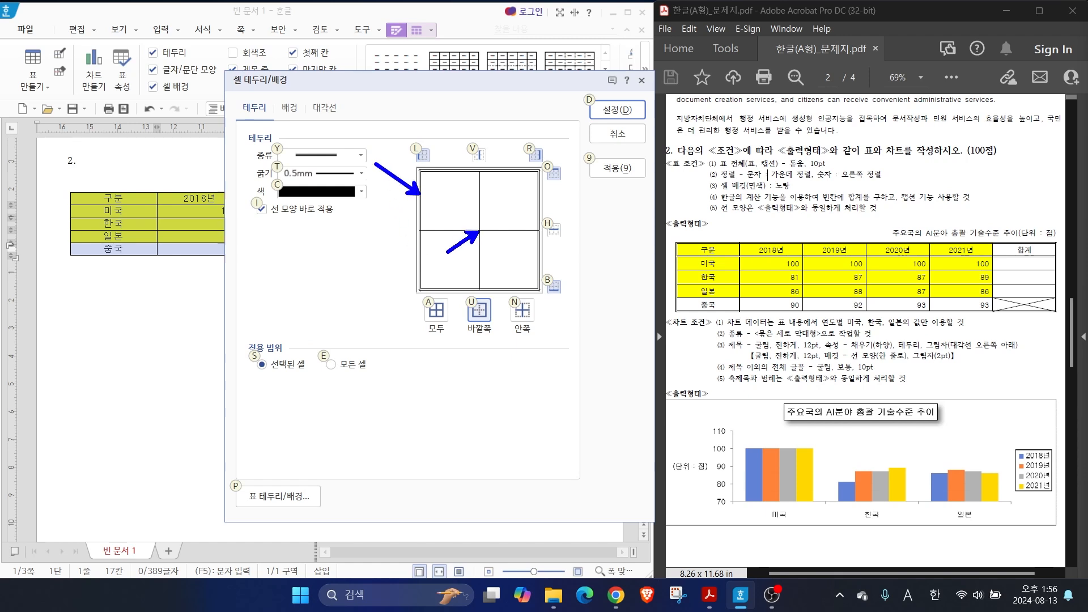
pyautogui.press('Escape')
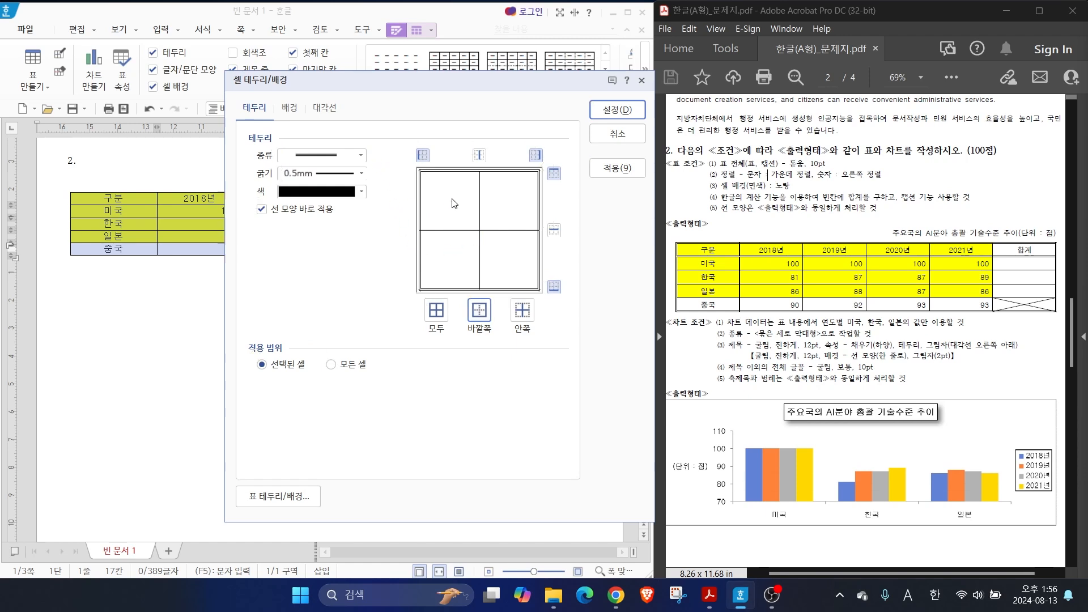
pyautogui.click(615, 112)
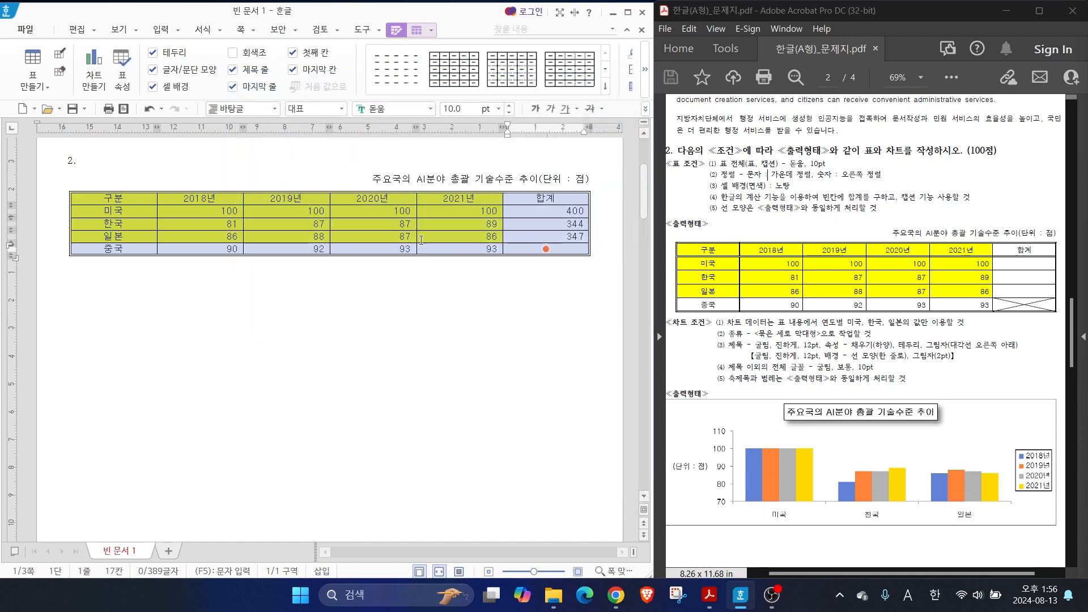
pyautogui.click(324, 320)
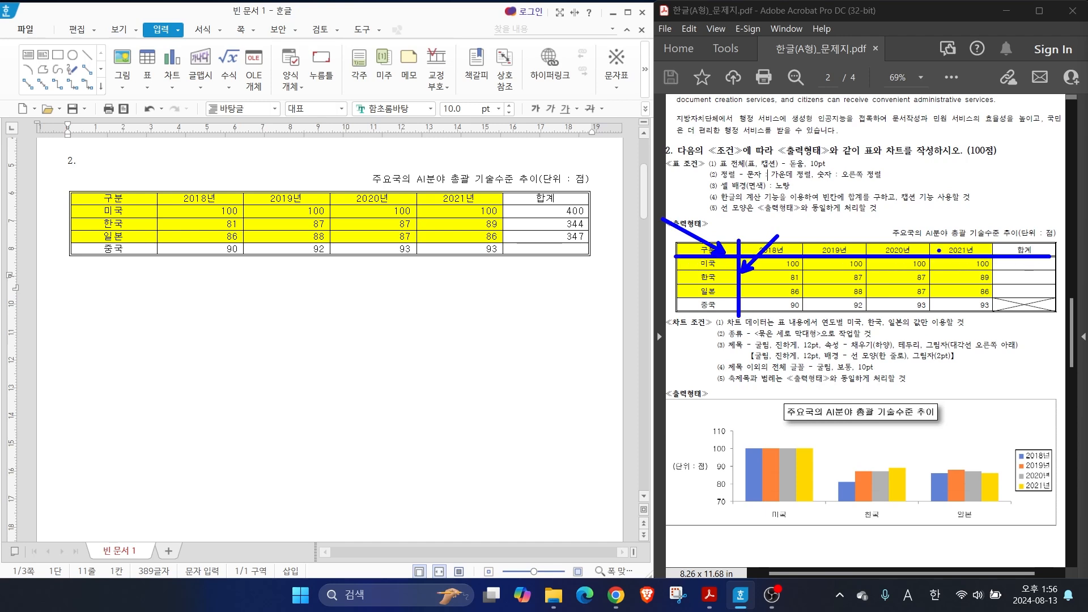
# Apply a 0.5 mm double line to the bottom border of the table's header row, from 구분 to 합계
pyautogui.moveTo(77, 197); pyautogui.dragTo(553, 197)
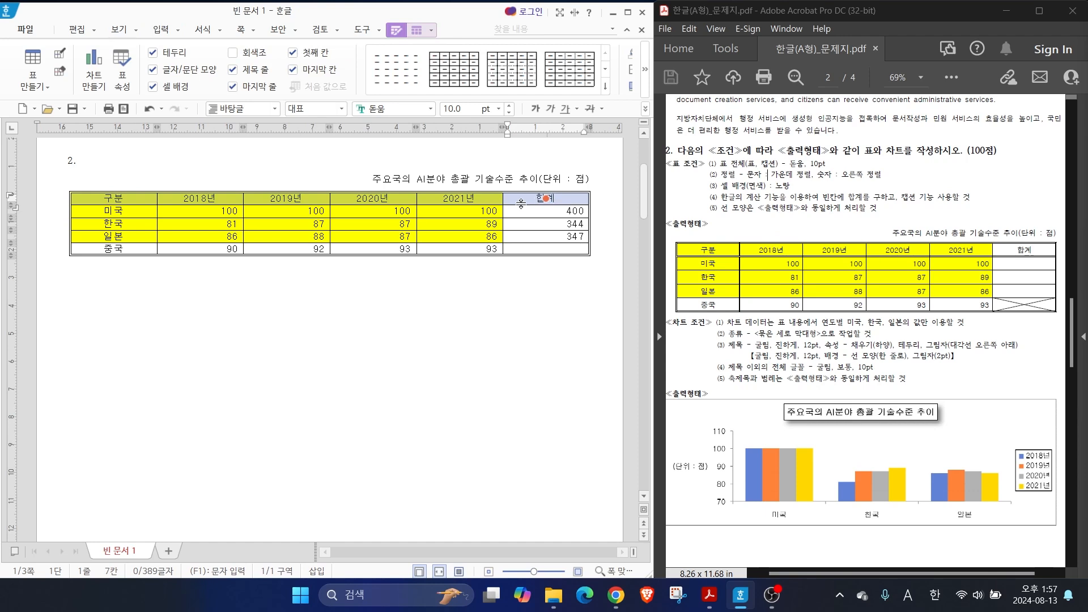
pyautogui.press('l')
pyautogui.click(246, 149)
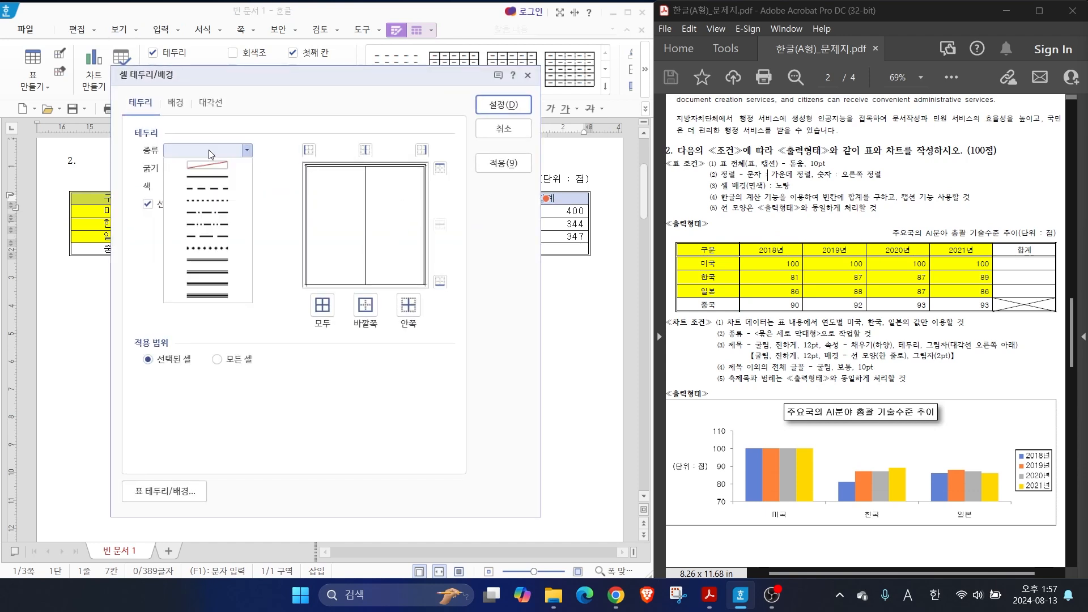
pyautogui.click(225, 259)
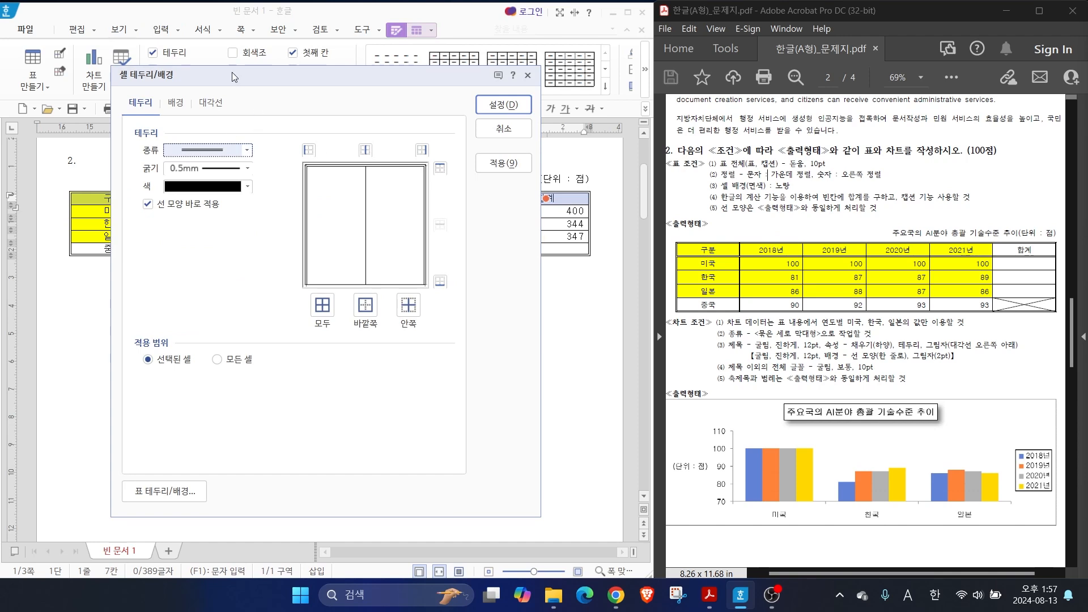
pyautogui.moveTo(234, 76); pyautogui.dragTo(550, 68)
pyautogui.hotkey('alt', '2')
pyautogui.moveTo(73, 188); pyautogui.dragTo(623, 206)
pyautogui.moveTo(39, 166); pyautogui.dragTo(60, 197)
pyautogui.moveTo(203, 131); pyautogui.dragTo(135, 186)
pyautogui.moveTo(678, 183); pyautogui.dragTo(634, 200)
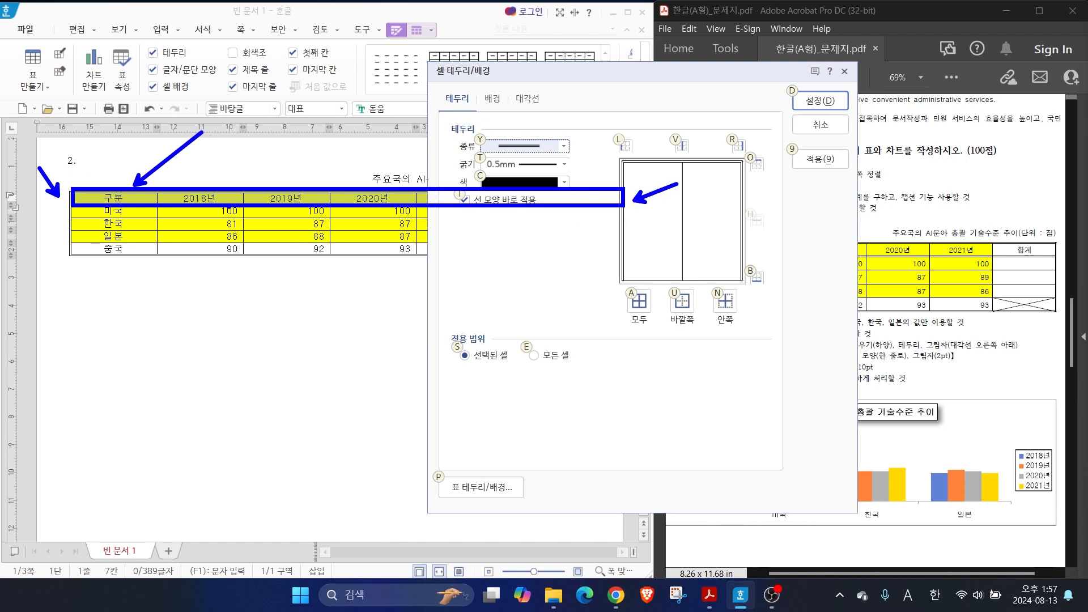
pyautogui.moveTo(277, 243); pyautogui.dragTo(233, 204)
pyautogui.moveTo(622, 277)
pyautogui.mouseDown()
pyautogui.moveTo(747, 277)
pyautogui.moveTo(748, 291)
pyautogui.moveTo(768, 284)
pyautogui.mouseUp()
pyautogui.press('Escape')
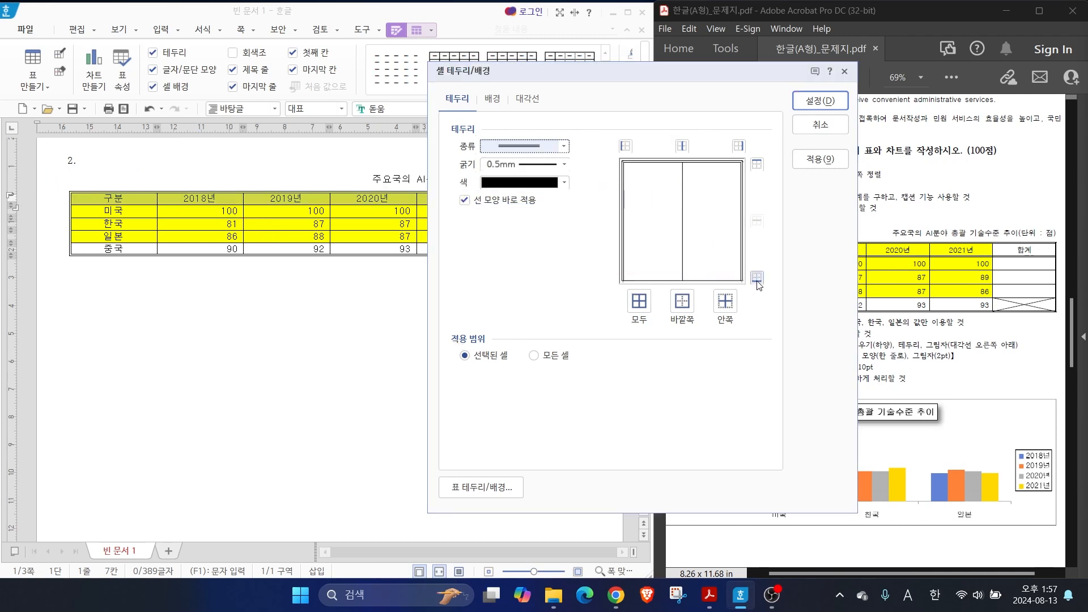
pyautogui.click(756, 278)
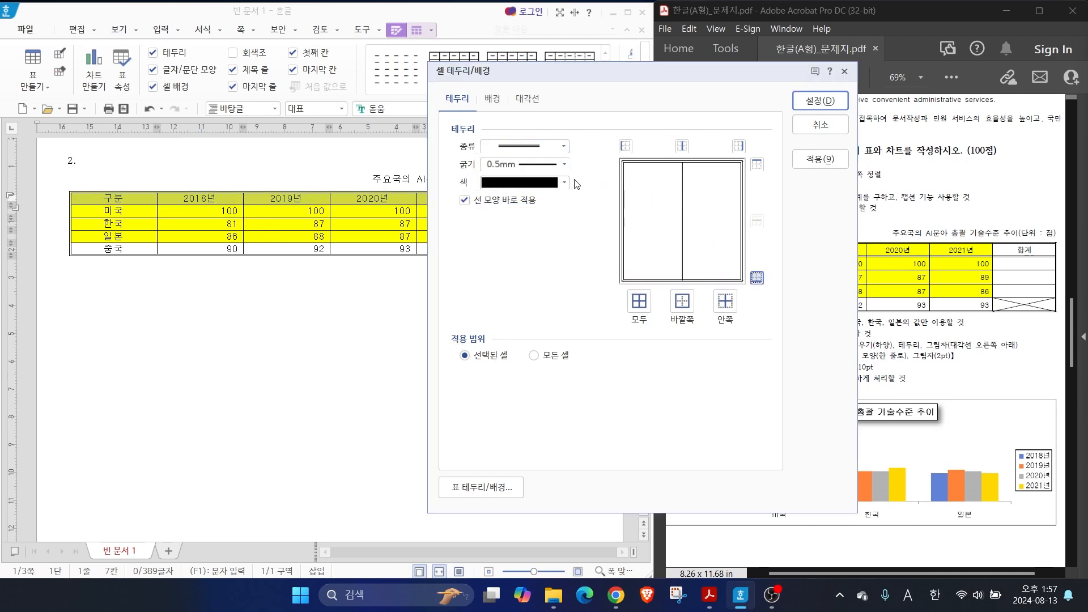
pyautogui.press('ctrl')
pyautogui.click(824, 102)
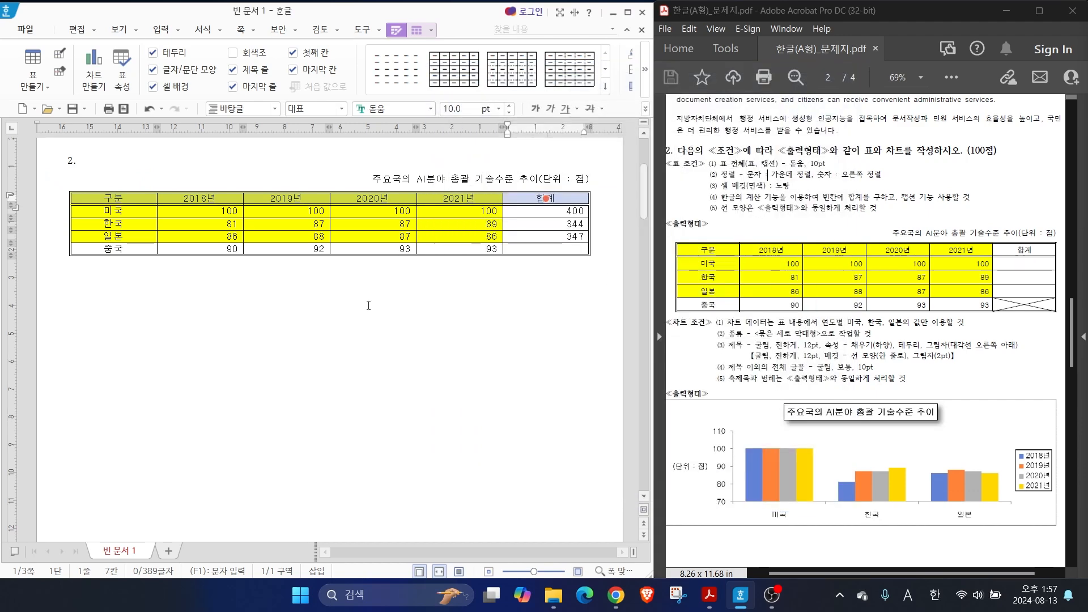
# Apply a 0.5 mm double line to the right border of the 구분 column, from the header down to 중국
pyautogui.moveTo(128, 195); pyautogui.dragTo(135, 254)
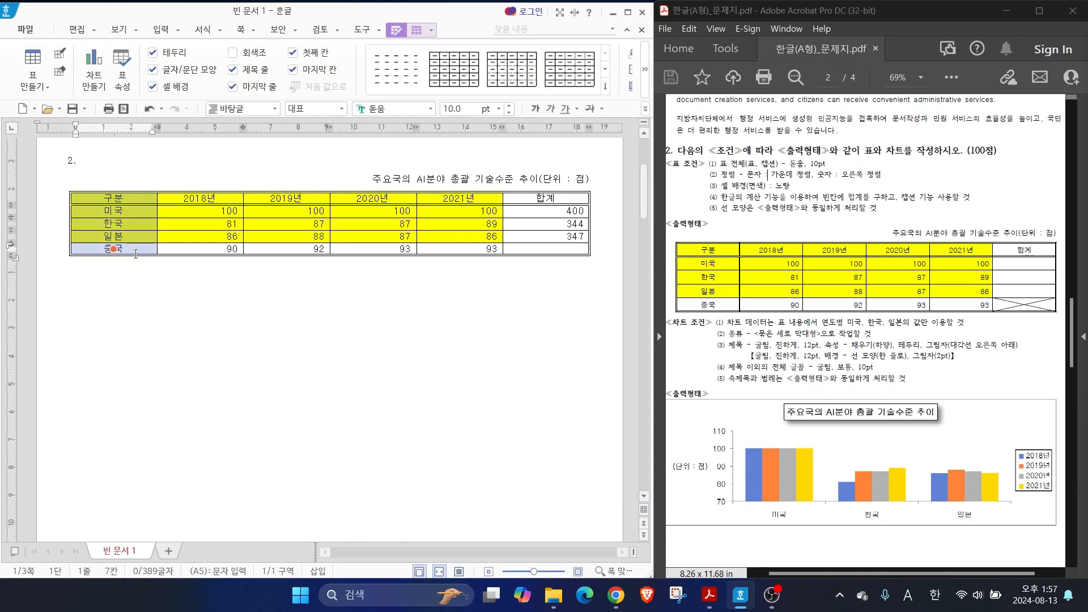
pyautogui.press('l')
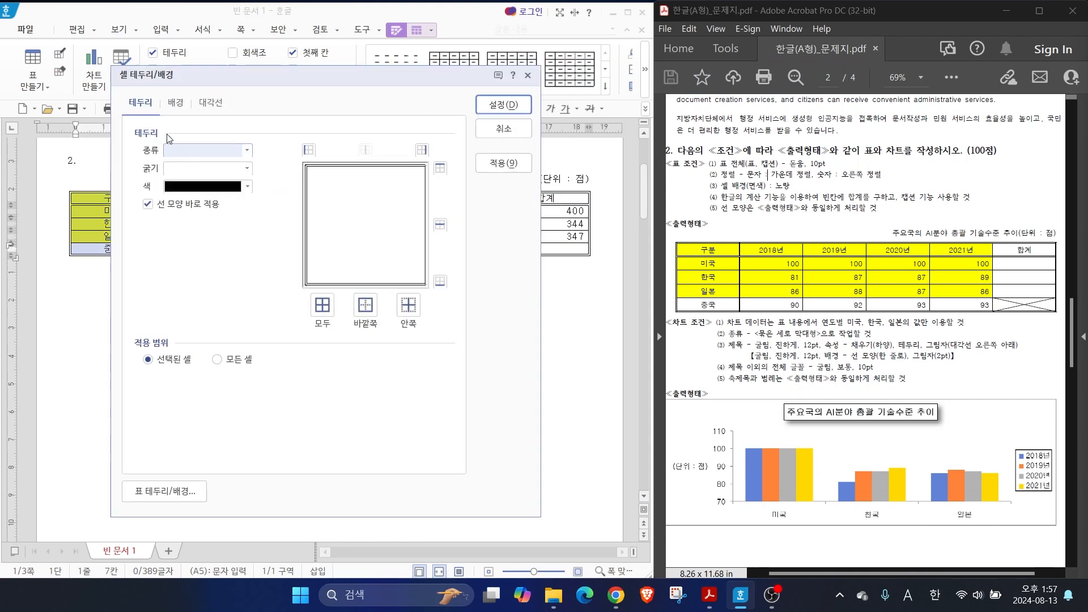
pyautogui.click(246, 151)
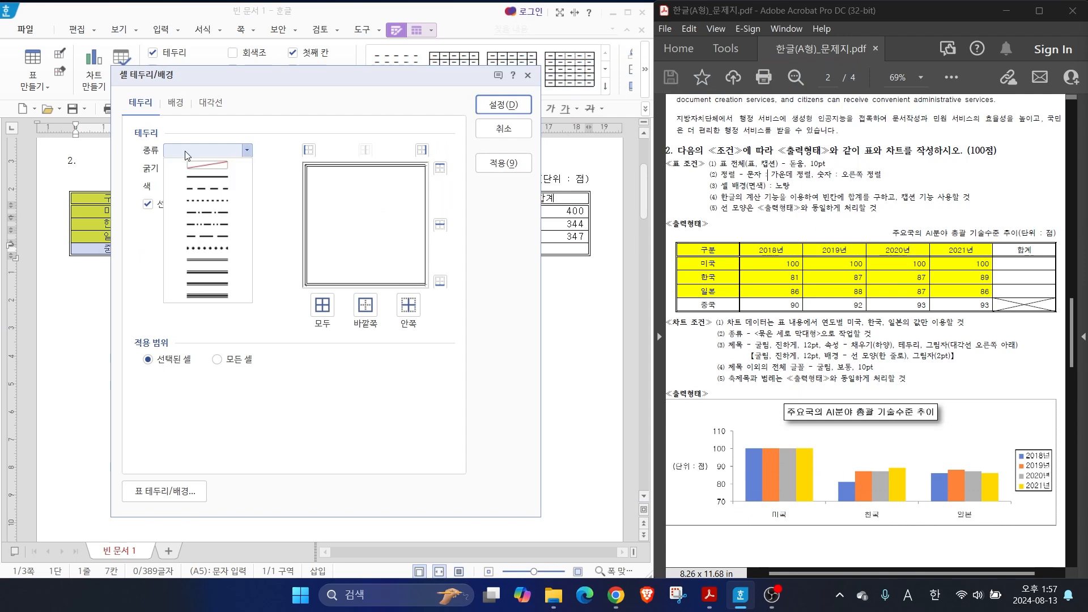
pyautogui.click(212, 266)
pyautogui.press('alt')
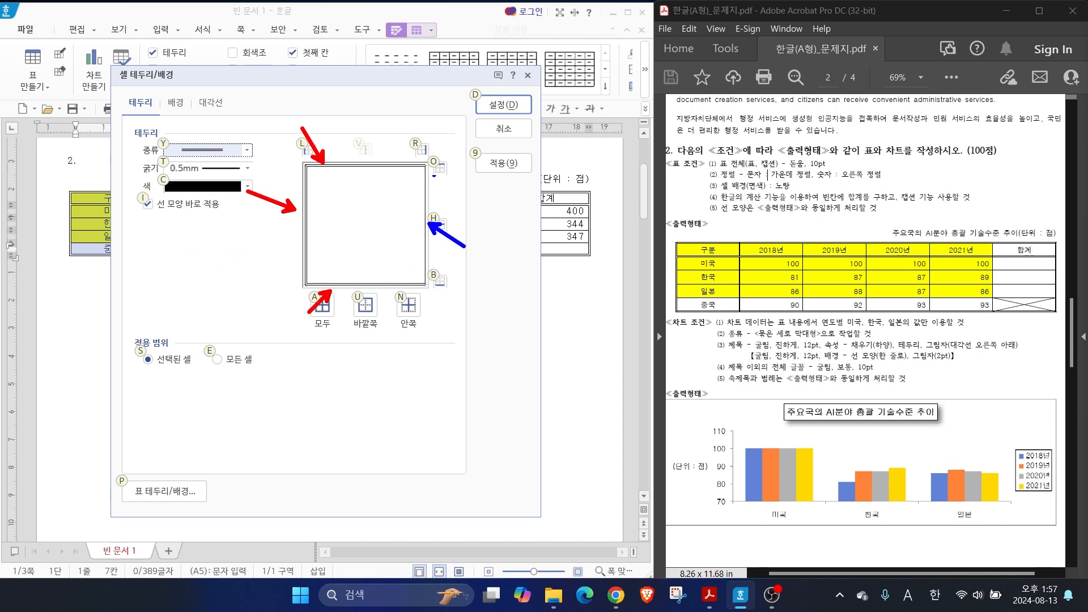
pyautogui.press('Escape')
pyautogui.click(422, 151)
pyautogui.press('ctrl')
pyautogui.click(502, 105)
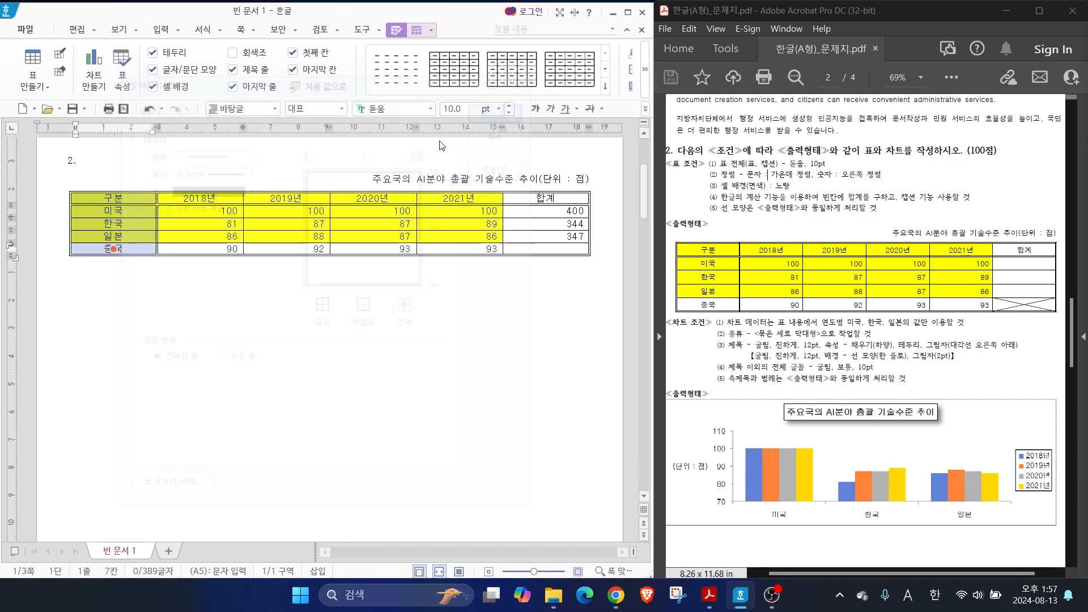
pyautogui.press('ctrl')
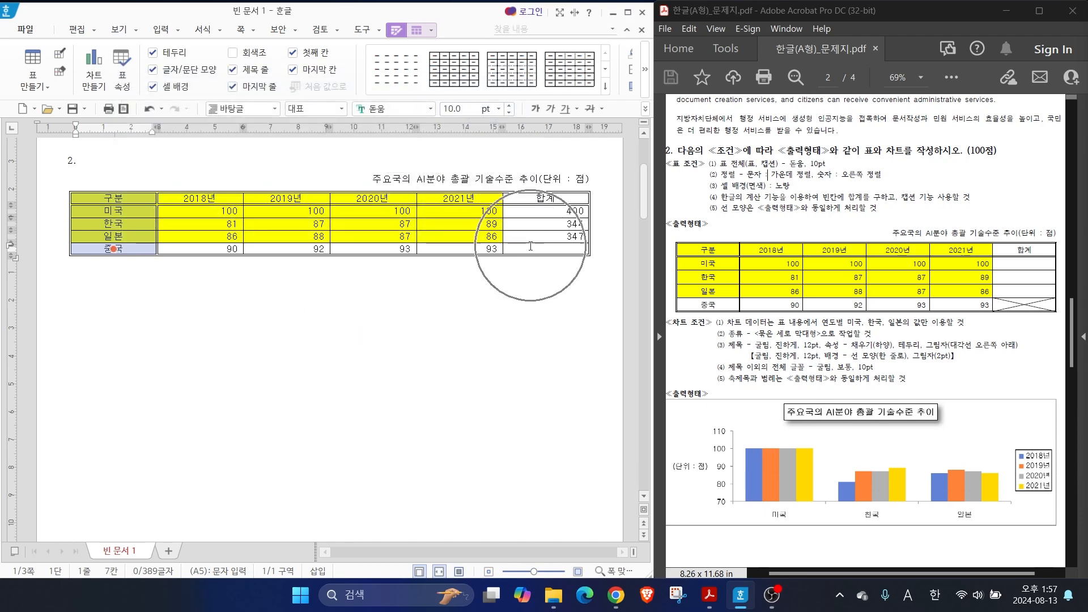
# Cross out the empty cell where the 중국 row meets the 합계 column with both diagonal lines
pyautogui.click(545, 249)
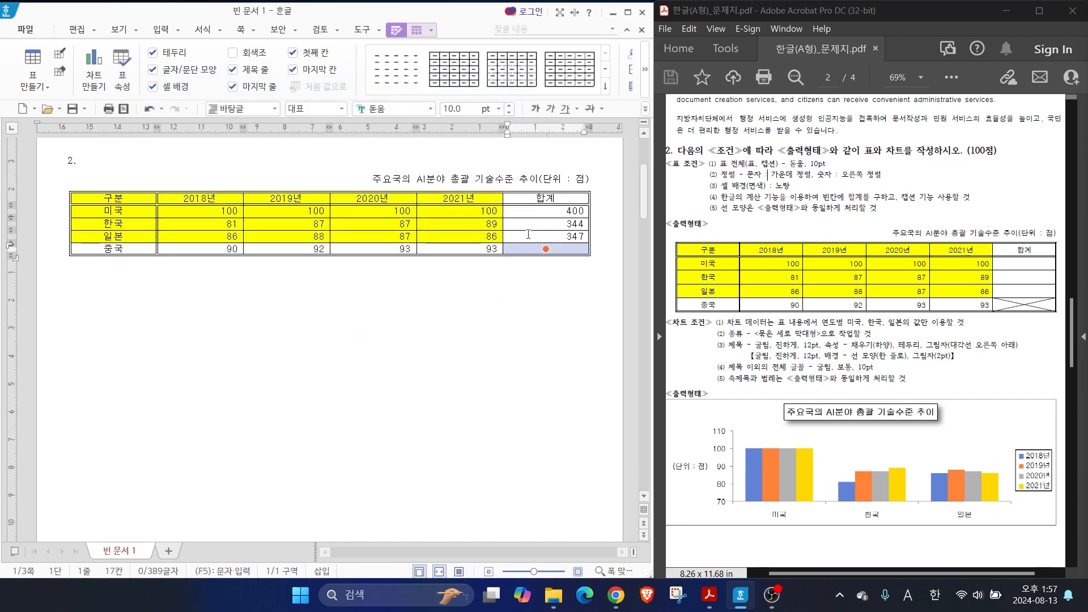
pyautogui.press('l')
pyautogui.click(213, 103)
pyautogui.press('ctrl')
pyautogui.press('Tab')
pyautogui.press('alt')
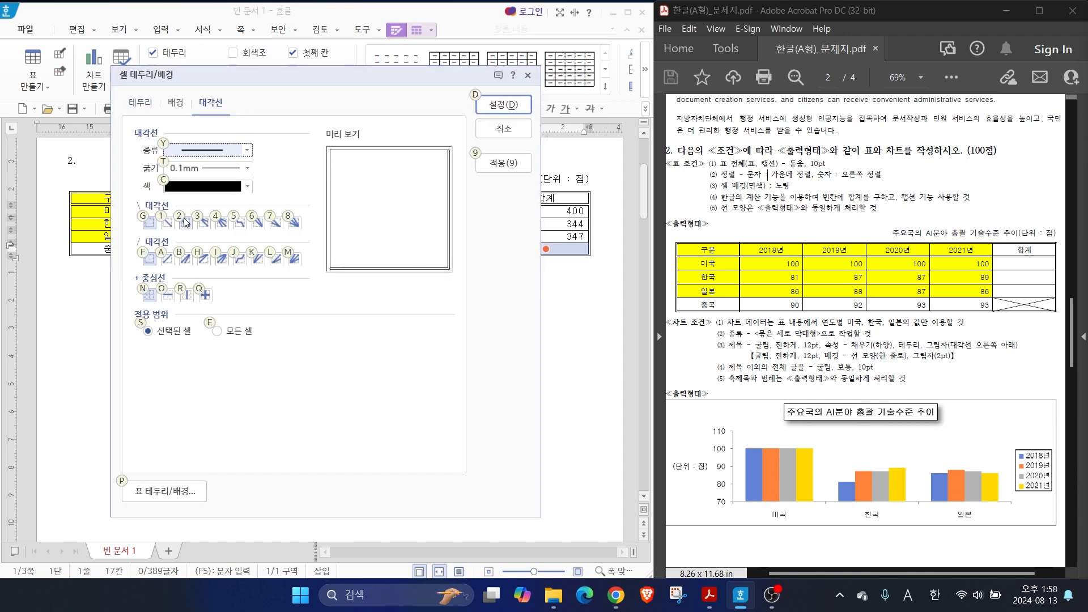
pyautogui.moveTo(171, 219); pyautogui.dragTo(199, 179)
pyautogui.moveTo(168, 262); pyautogui.dragTo(204, 291)
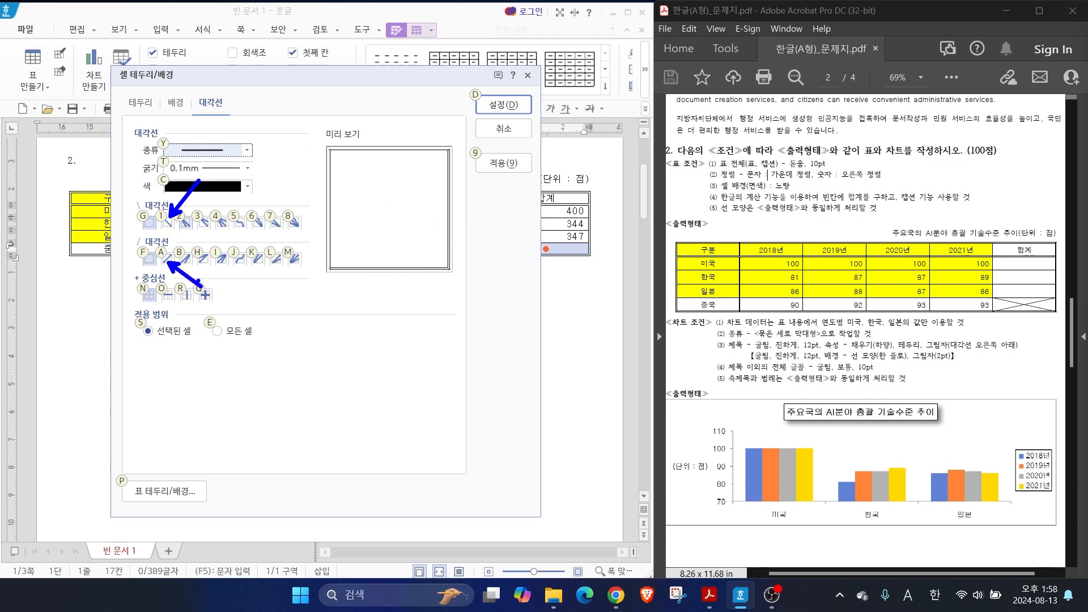
pyautogui.press('Escape')
pyautogui.click(167, 223)
pyautogui.click(167, 259)
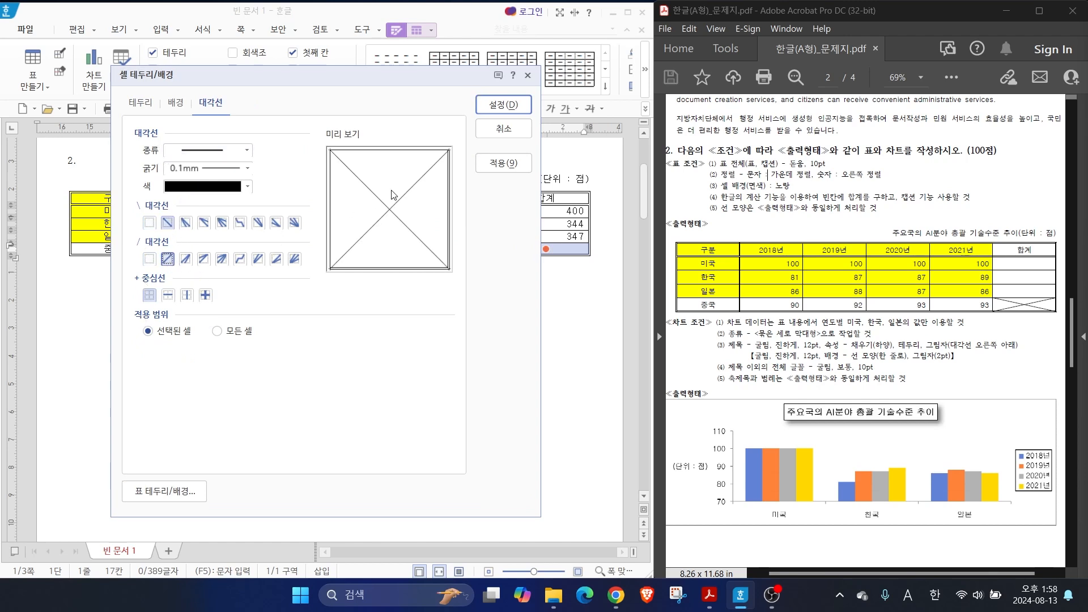
pyautogui.press('ctrl')
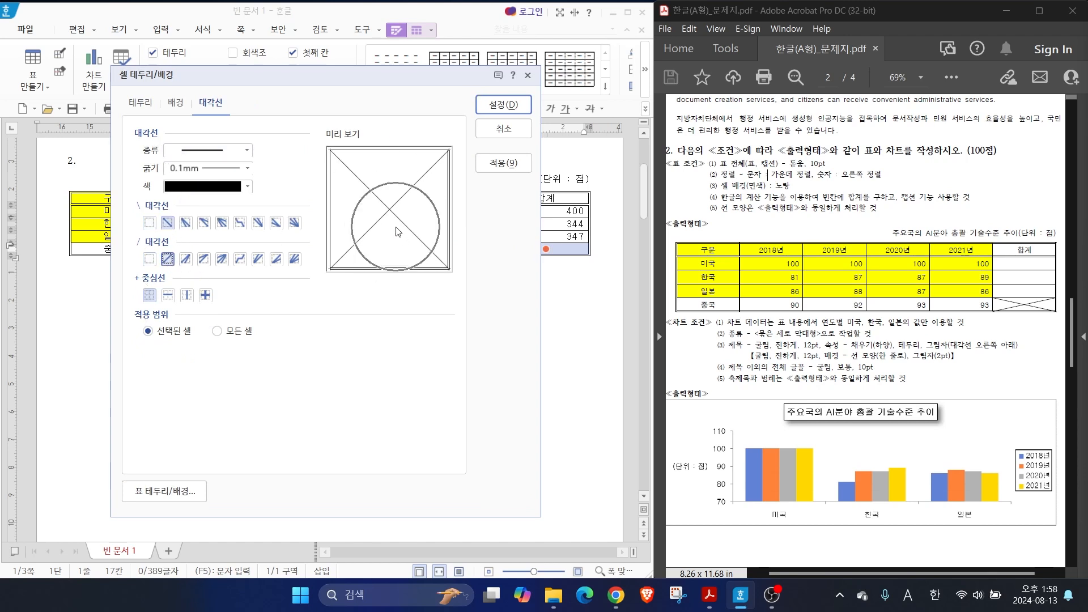
pyautogui.click(501, 106)
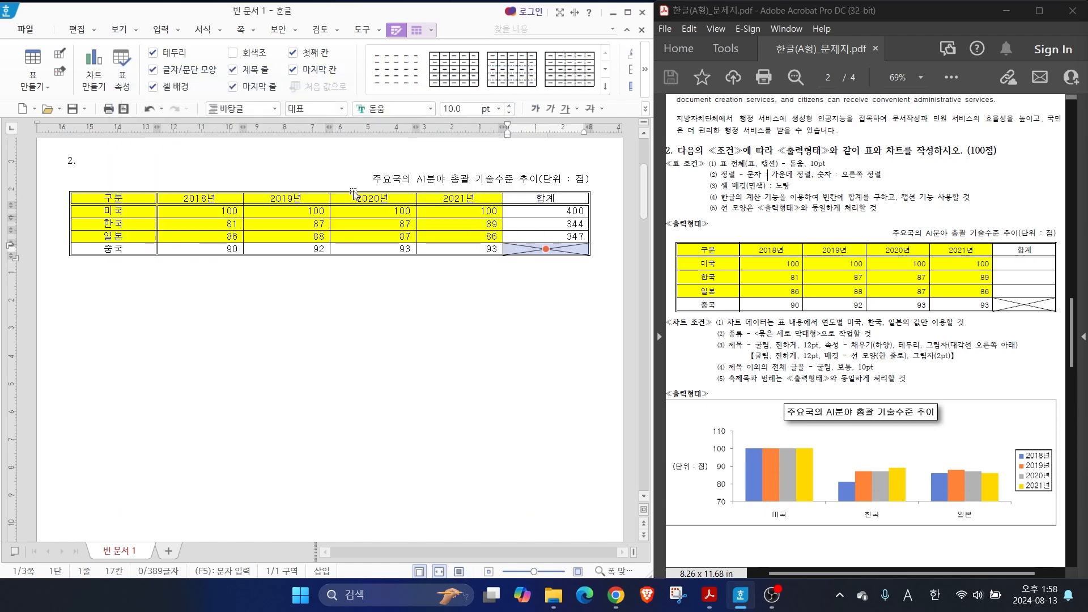
pyautogui.click(437, 333)
pyautogui.hotkey('alt', 'Tab')
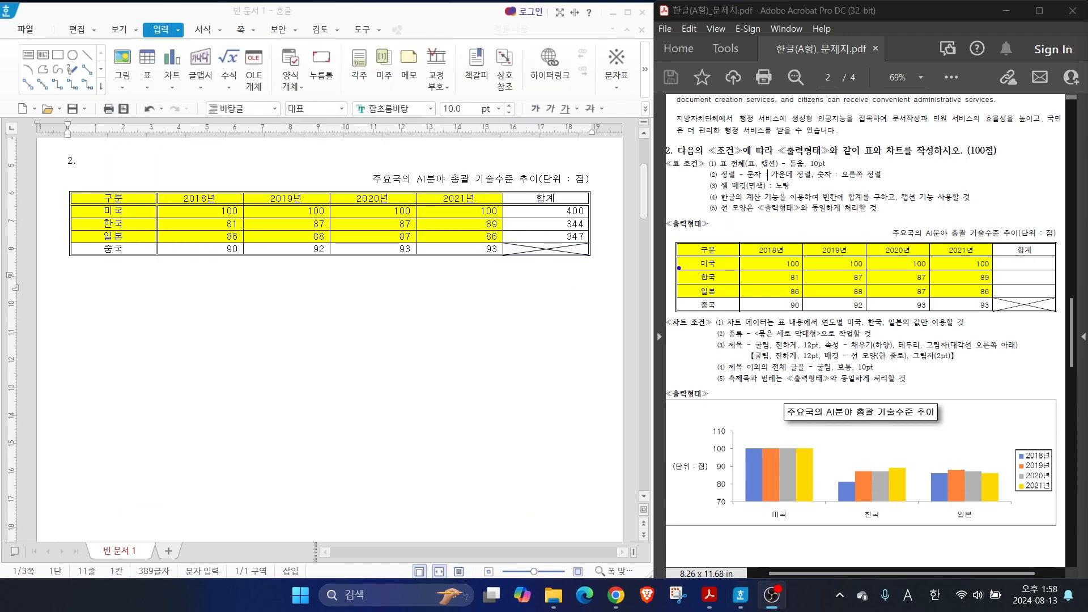
pyautogui.moveTo(679, 237)
pyautogui.mouseDown()
pyautogui.moveTo(909, 315)
pyautogui.moveTo(1002, 301)
pyautogui.mouseUp()
pyautogui.moveTo(928, 283)
pyautogui.mouseDown()
pyautogui.moveTo(986, 354)
pyautogui.moveTo(971, 400)
pyautogui.moveTo(1011, 386)
pyautogui.mouseUp()
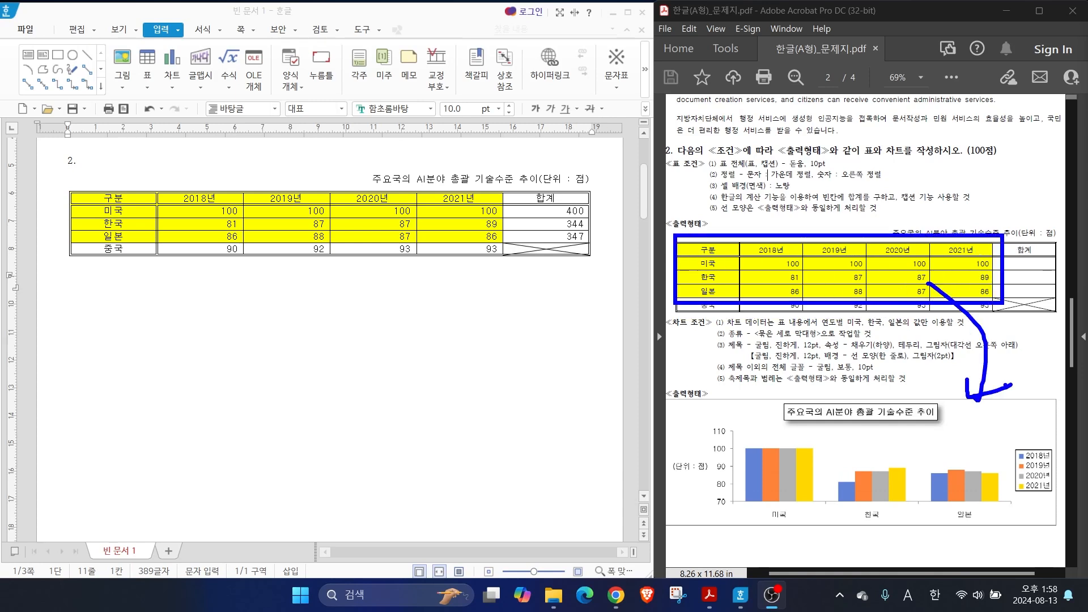
pyautogui.press('Escape')
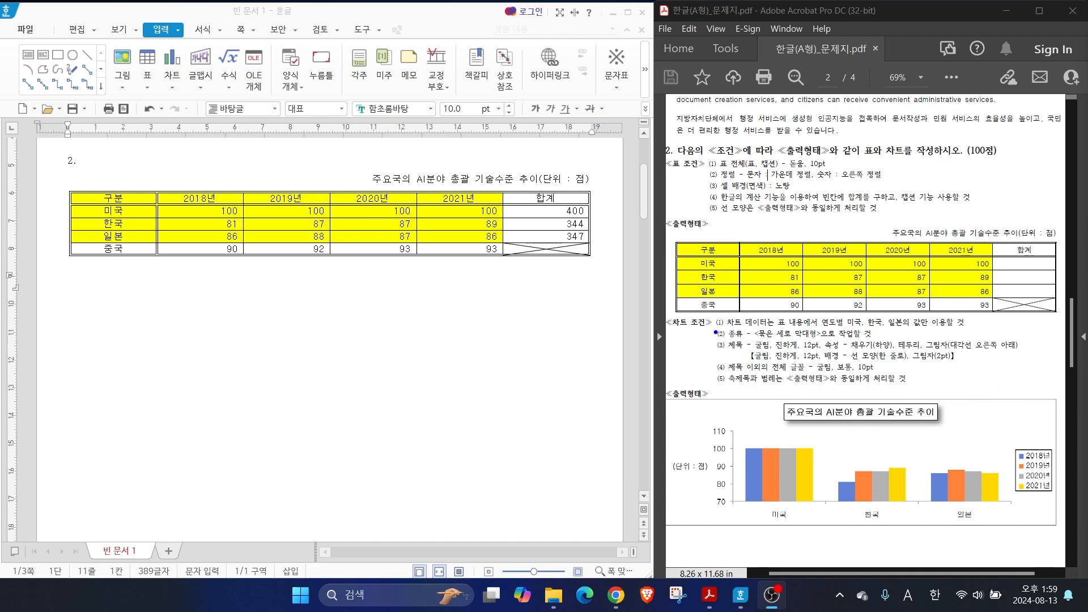
pyautogui.moveTo(768, 329); pyautogui.dragTo(964, 326)
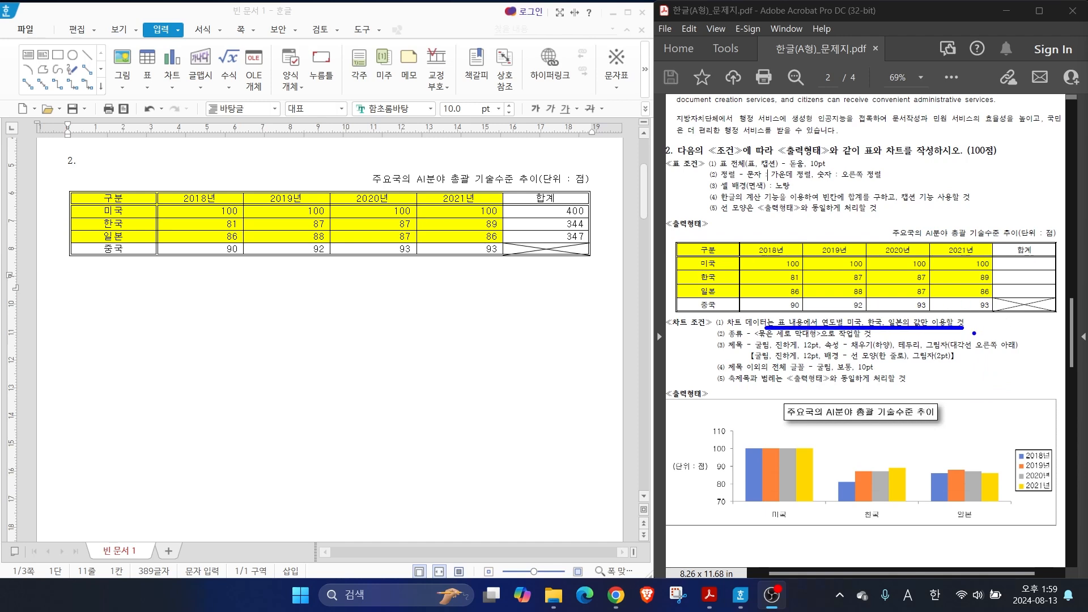
pyautogui.moveTo(676, 240); pyautogui.dragTo(995, 298)
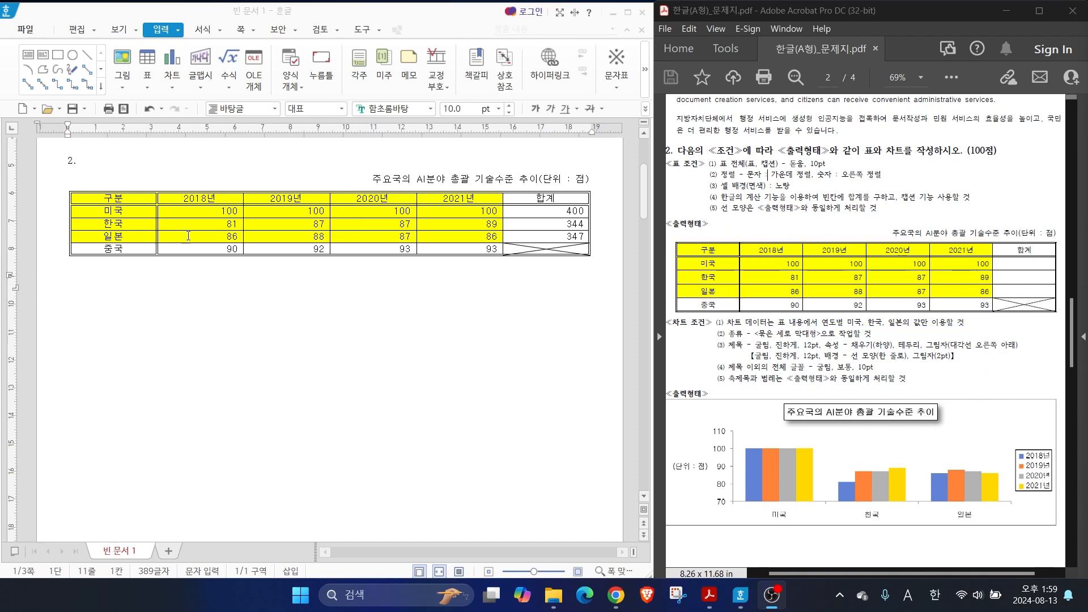
# Insert a clustered column chart from the table's 구분 to 2021년 columns, header through 일본 rows, and close its data editor
pyautogui.moveTo(128, 198); pyautogui.dragTo(457, 239)
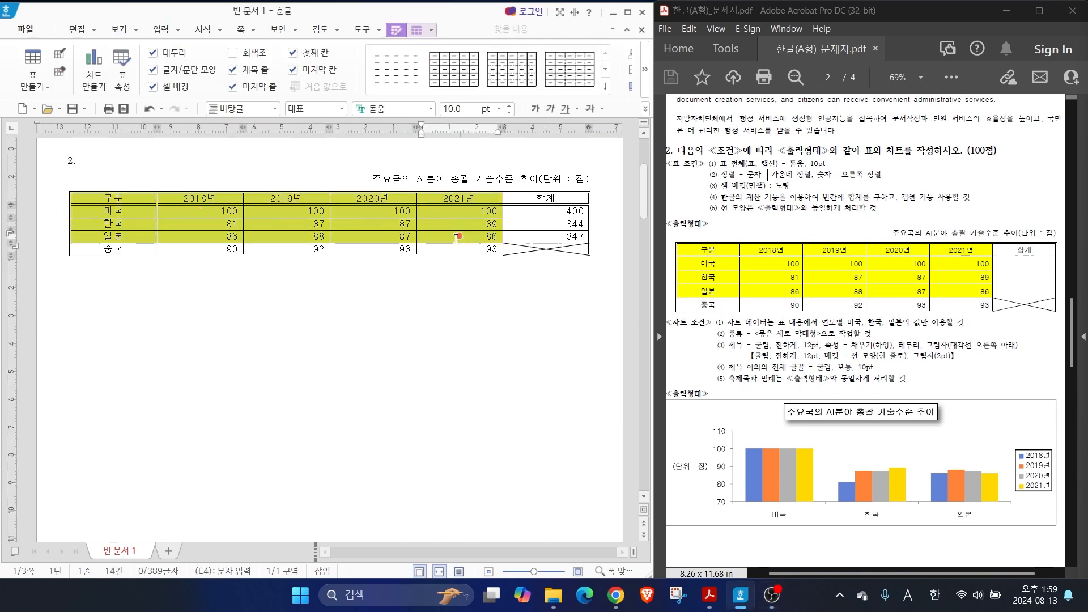
pyautogui.click(160, 30)
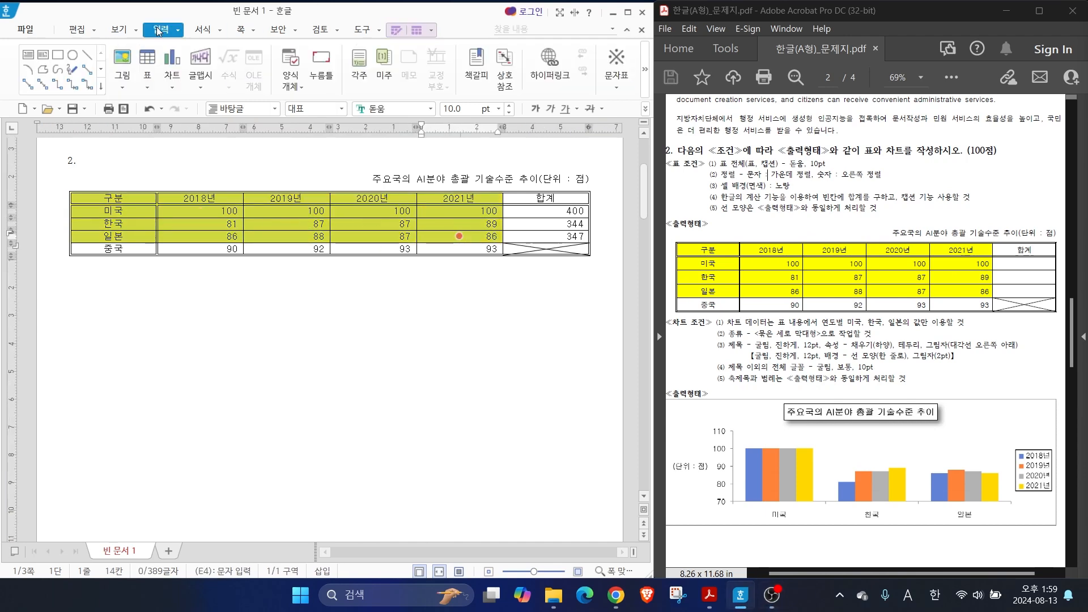
pyautogui.click(176, 59)
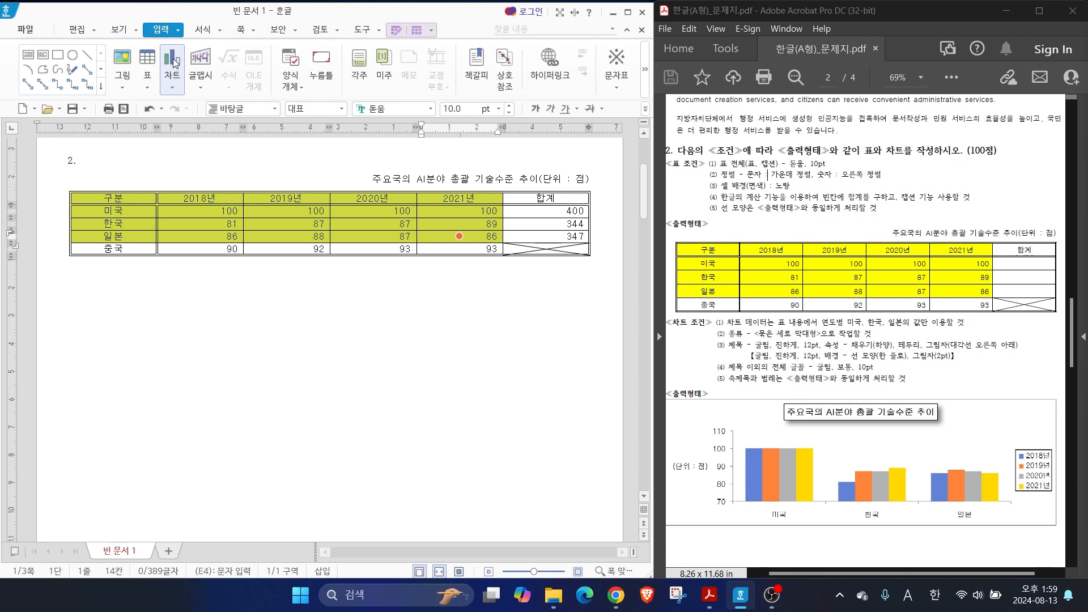
pyautogui.click(176, 62)
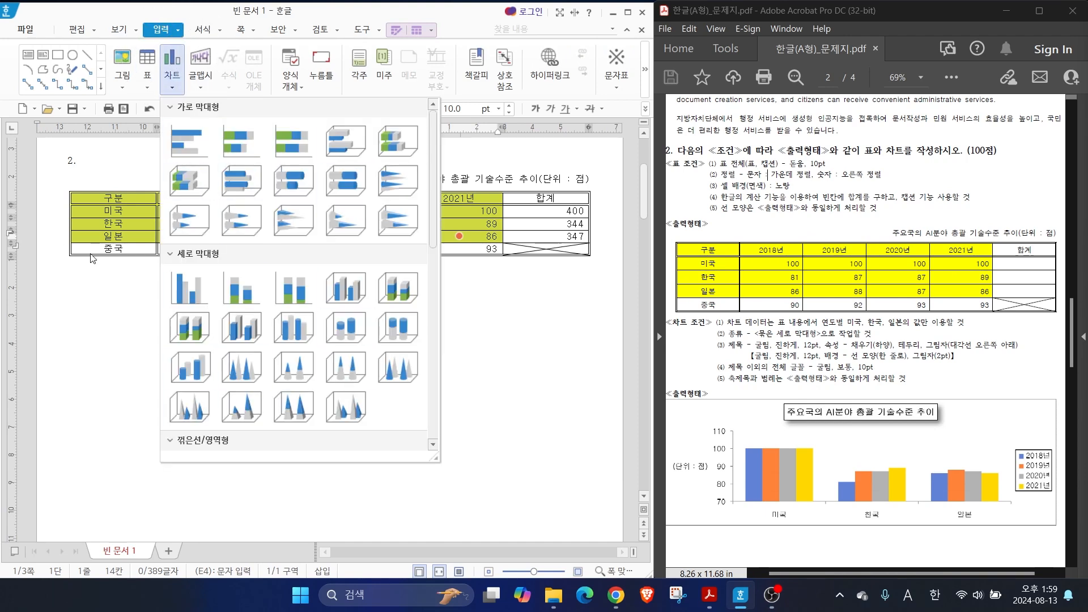
pyautogui.click(189, 276)
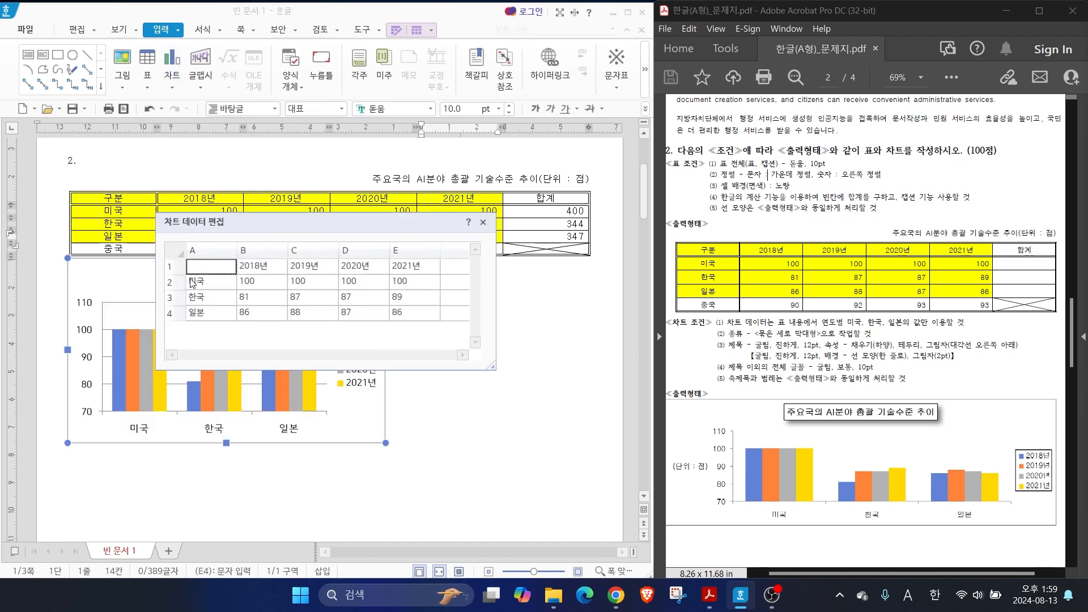
pyautogui.moveTo(241, 216); pyautogui.dragTo(439, 257)
pyautogui.press('ctrl')
pyautogui.press('ctrl')
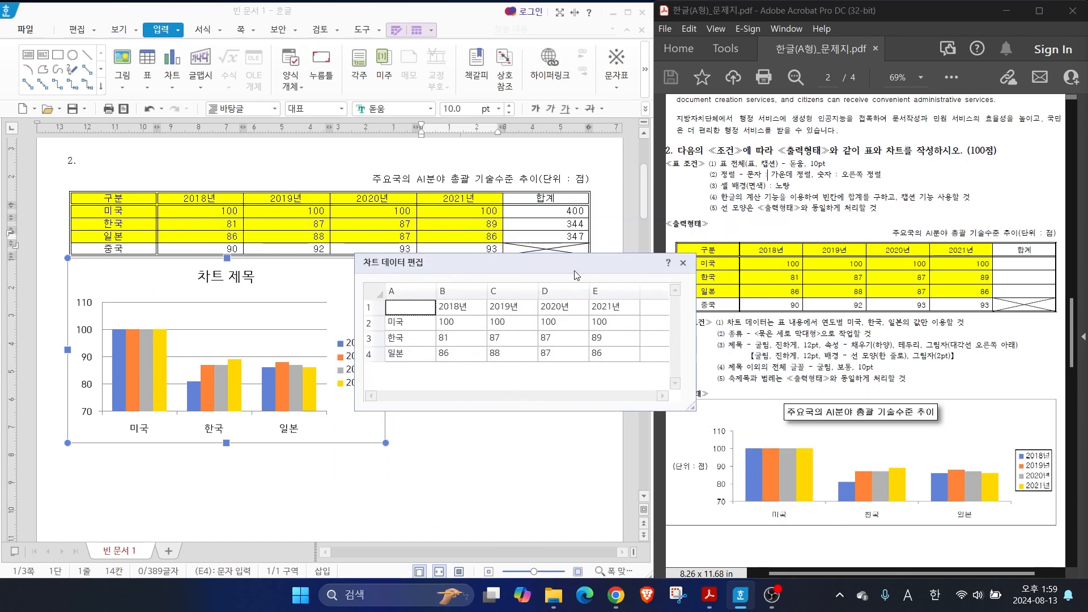
pyautogui.click(684, 264)
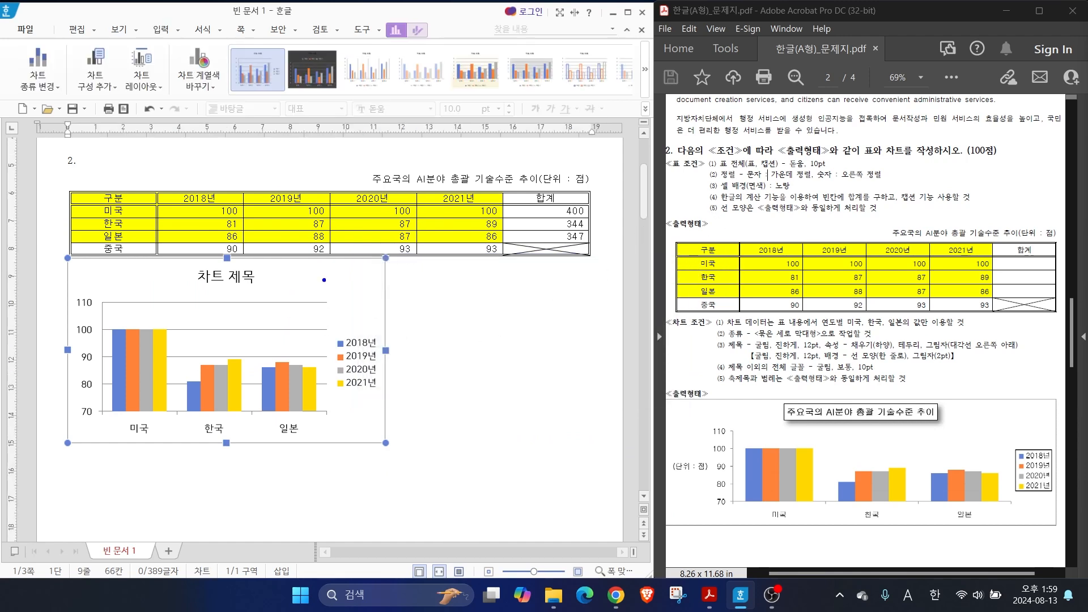
# Widen the chart to about the table's width and move it down to leave a small gap below the table
pyautogui.moveTo(392, 342); pyautogui.dragTo(453, 297)
pyautogui.moveTo(409, 369)
pyautogui.mouseDown()
pyautogui.moveTo(409, 341)
pyautogui.moveTo(412, 364)
pyautogui.moveTo(585, 351)
pyautogui.mouseUp()
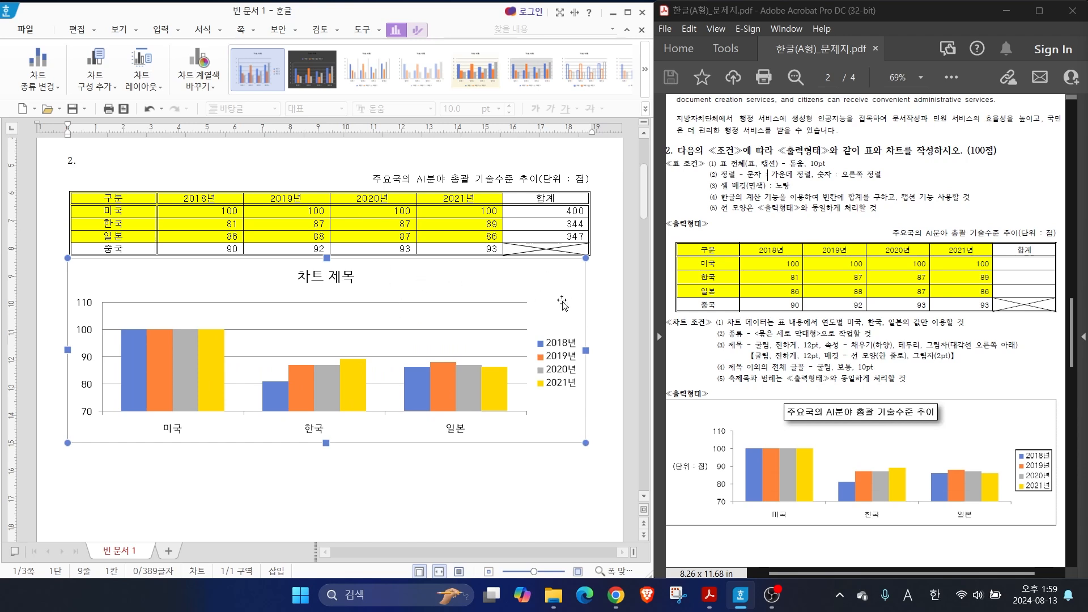
pyautogui.moveTo(575, 302); pyautogui.dragTo(560, 322)
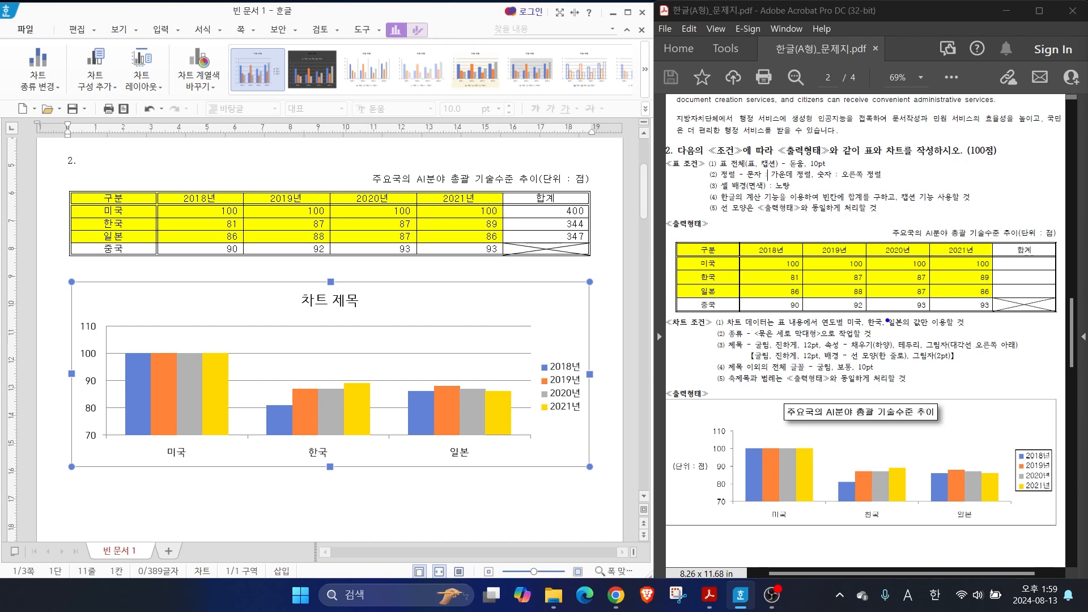
pyautogui.moveTo(888, 321); pyautogui.dragTo(954, 271)
pyautogui.moveTo(779, 332); pyautogui.dragTo(743, 280)
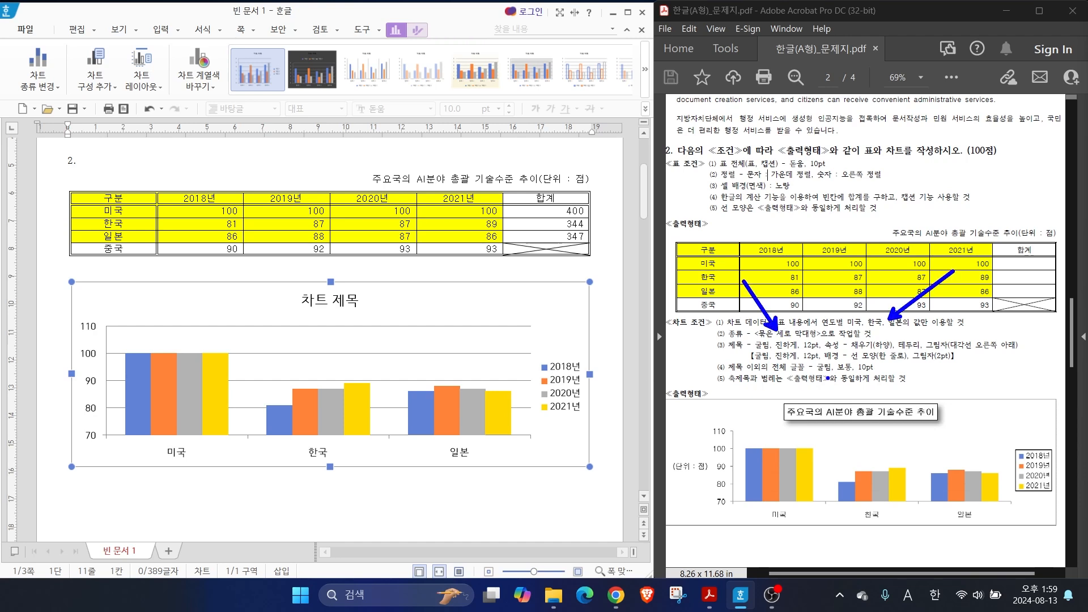
pyautogui.moveTo(731, 350); pyautogui.dragTo(945, 350)
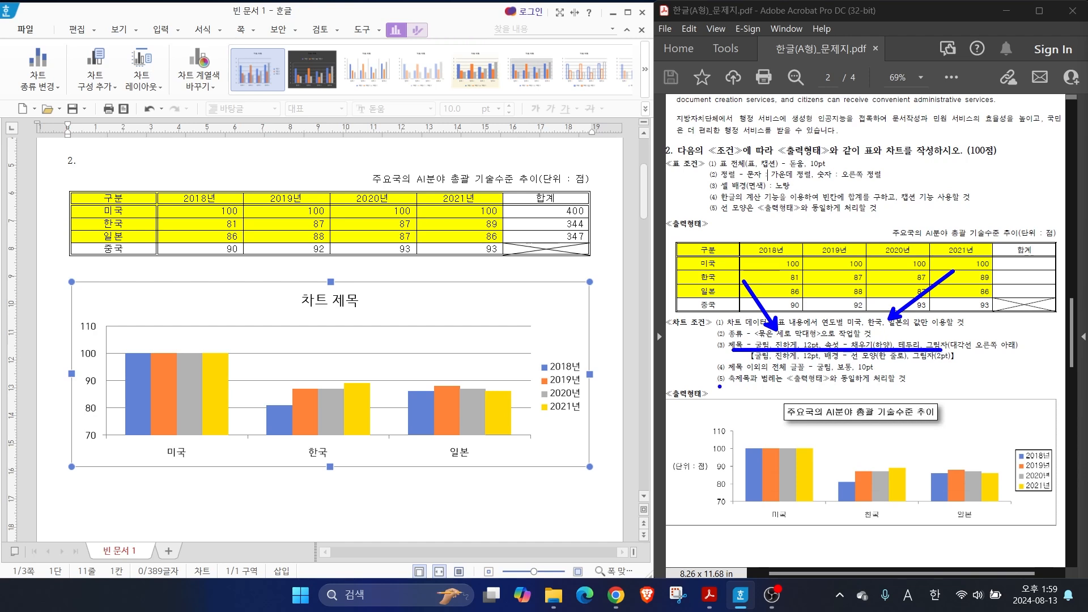
pyautogui.moveTo(741, 372); pyautogui.dragTo(879, 372)
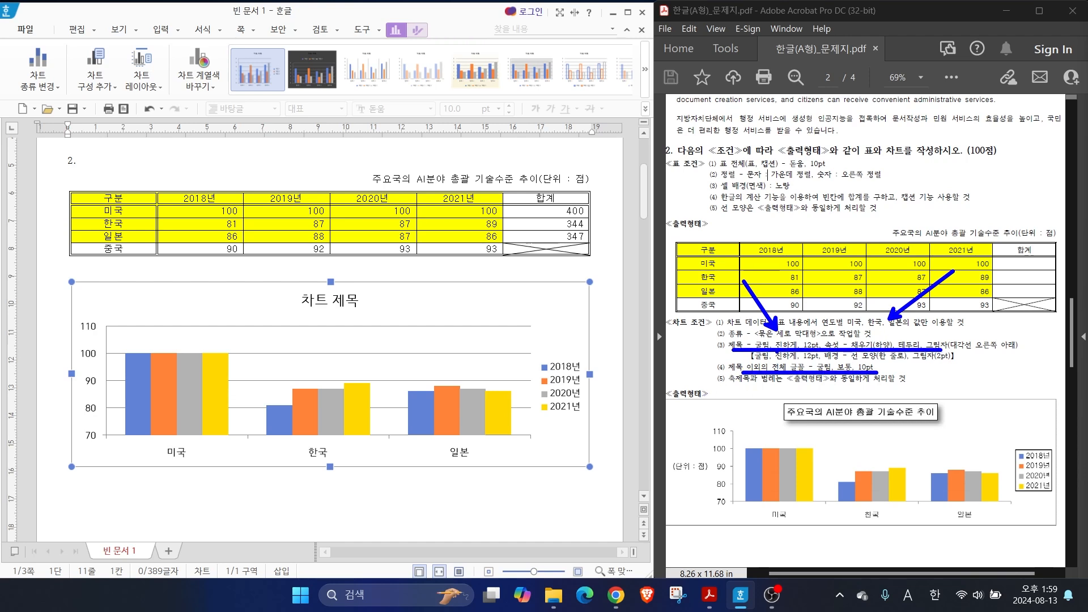
pyautogui.press('Escape')
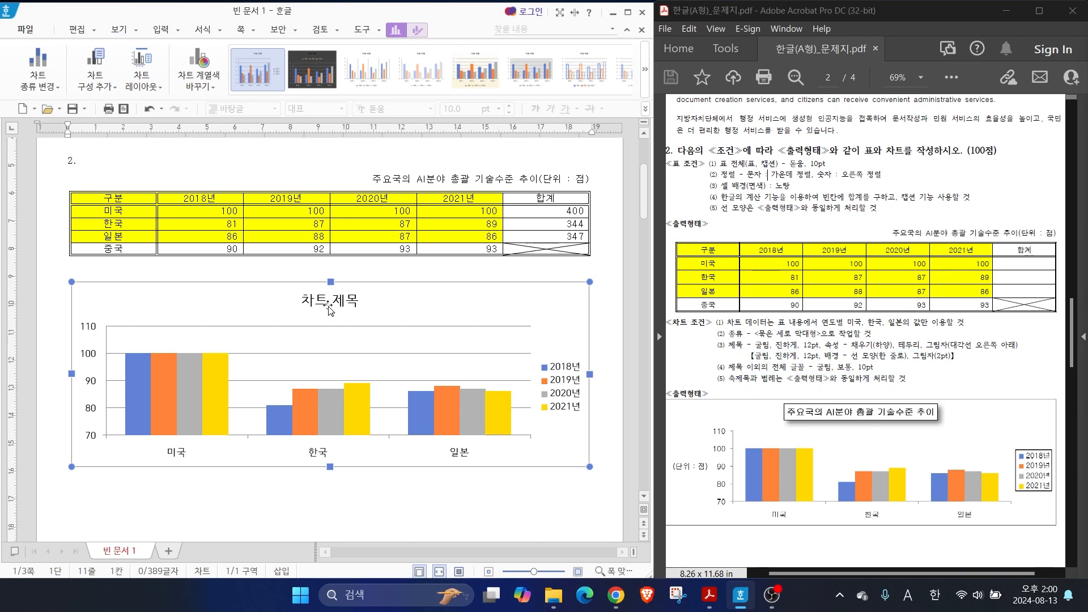
# Replace the chart title text with "주요국의 AI분야 총괄 기술수준 추이"
pyautogui.click(312, 306)
pyautogui.rightClick(313, 307)
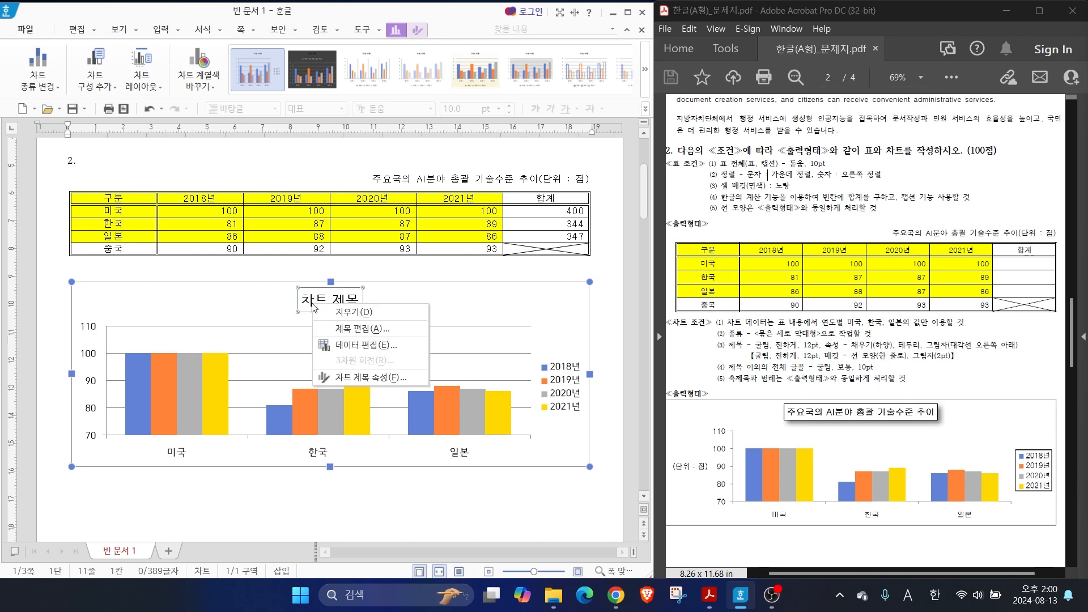
pyautogui.click(357, 329)
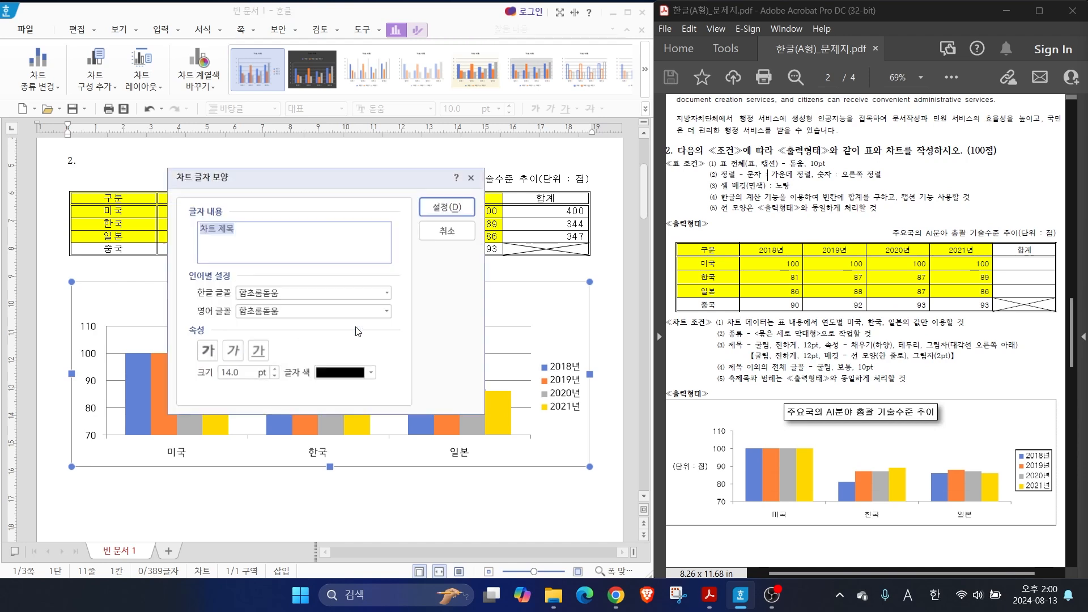
pyautogui.write('wn')
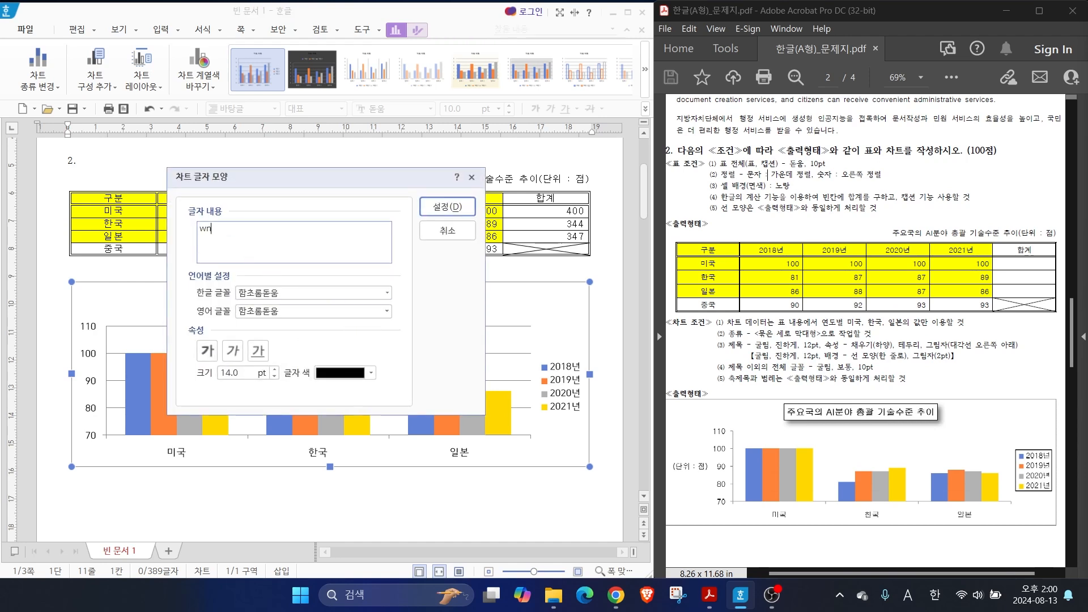
pyautogui.write('요국의 AI')
pyautogui.press('Hangul')
pyautogui.write('분야 총괄 기술수준 추이')
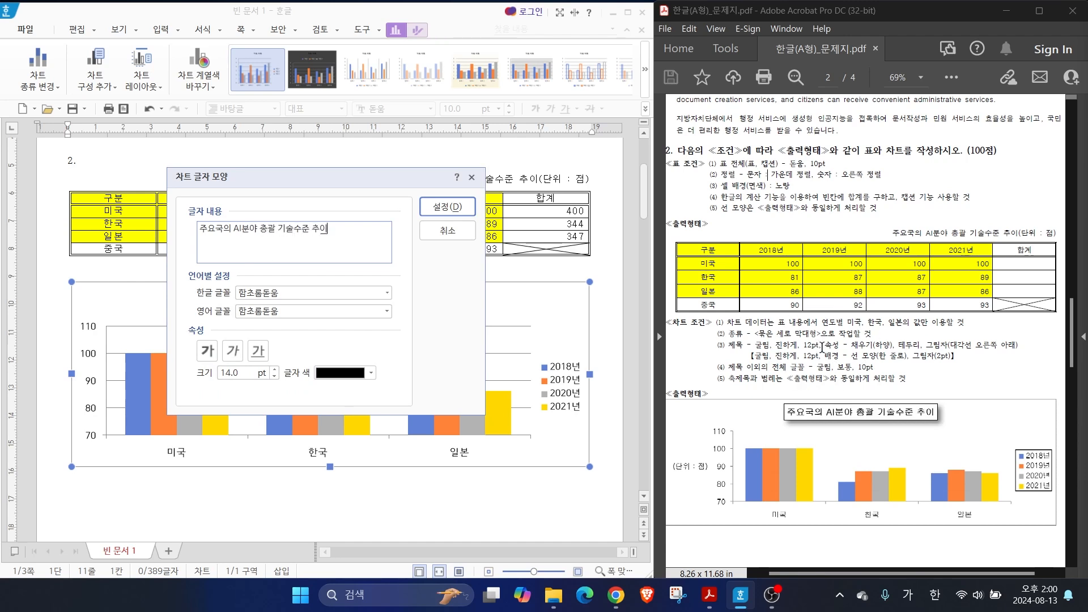
# Format the chart title in 굴림 for both Korean and English text, bold, at 12 pt
pyautogui.click(766, 346)
pyautogui.moveTo(766, 345); pyautogui.dragTo(821, 347)
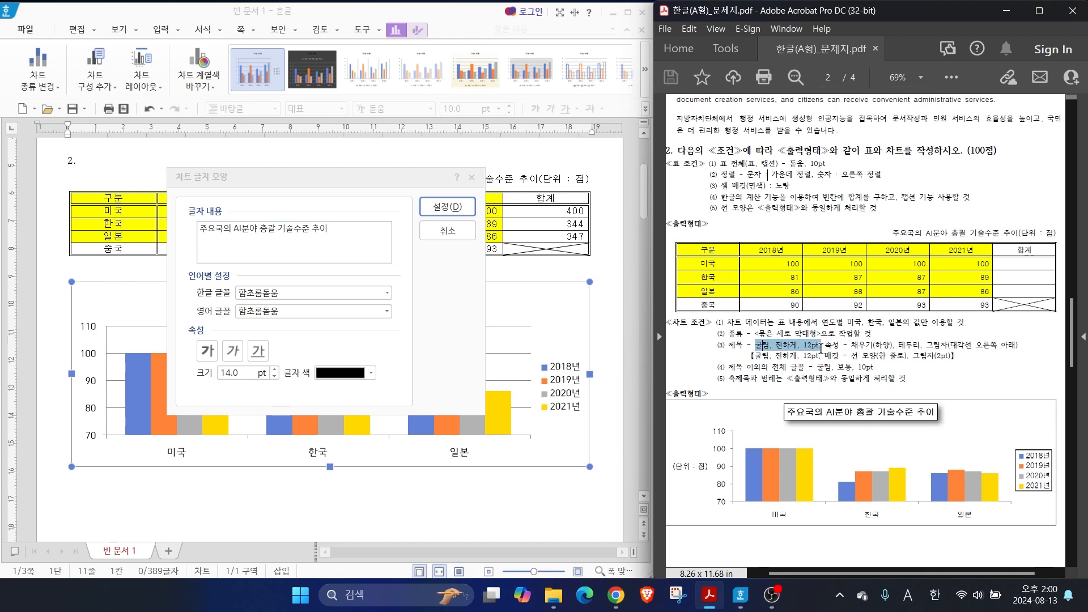
pyautogui.click(387, 293)
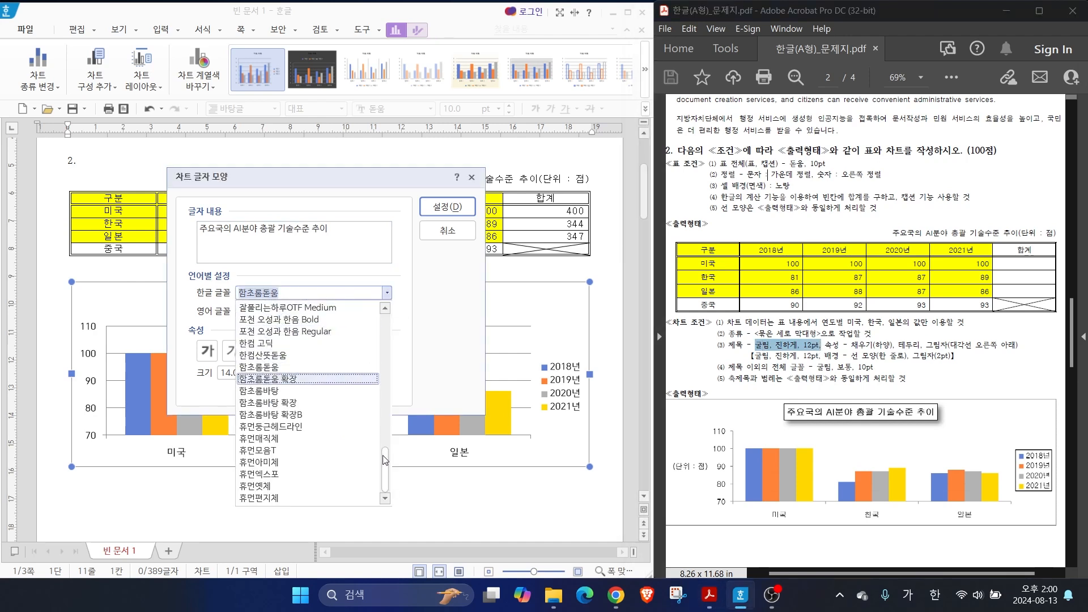
pyautogui.moveTo(383, 454); pyautogui.dragTo(385, 309)
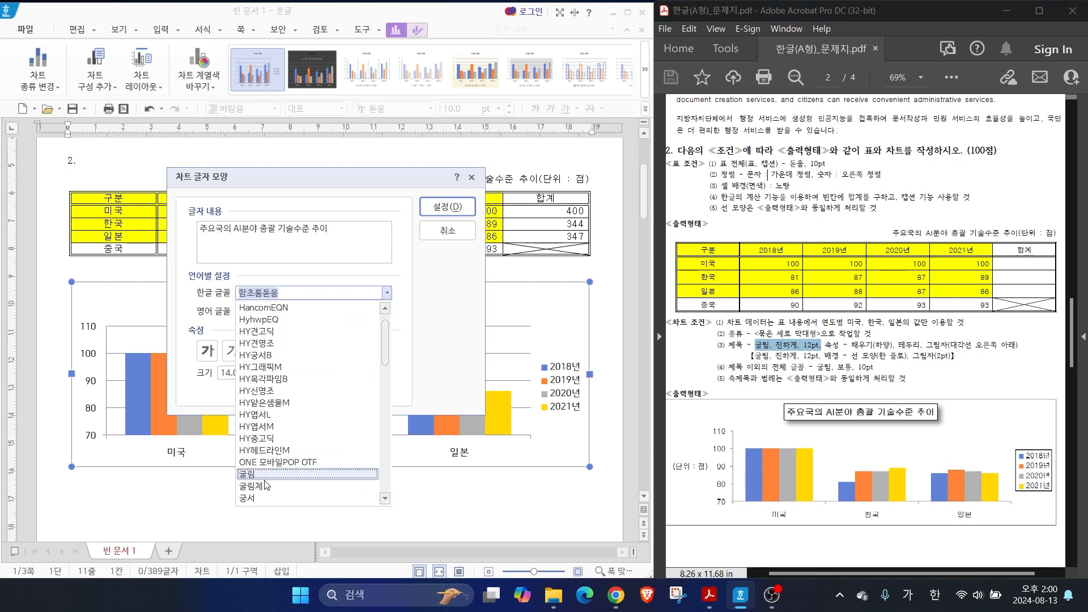
pyautogui.click(247, 498)
pyautogui.click(208, 351)
pyautogui.click(274, 376)
pyautogui.click(275, 376)
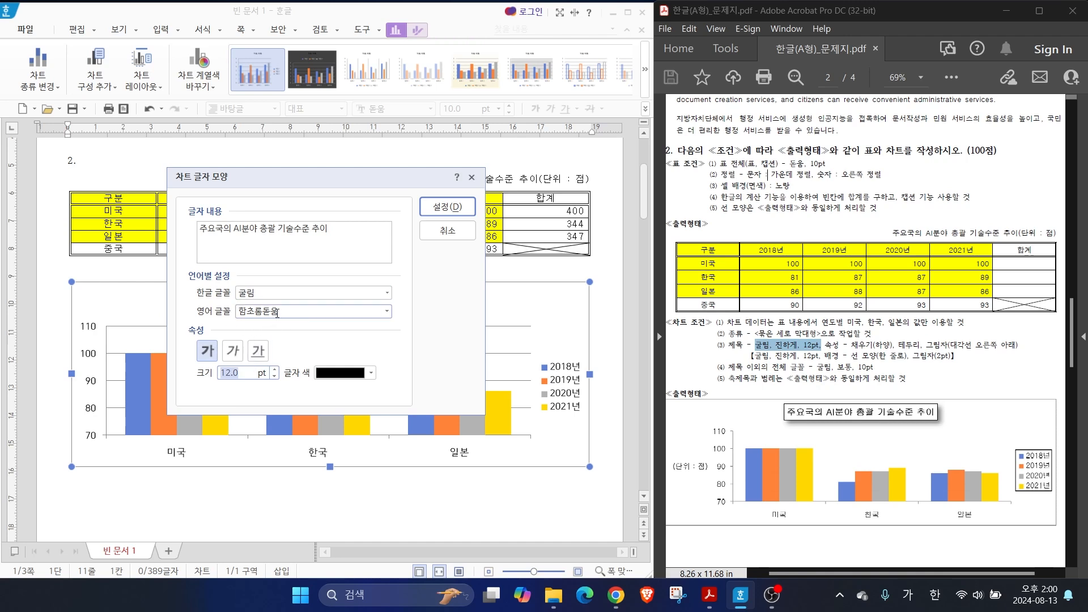
pyautogui.click(386, 310)
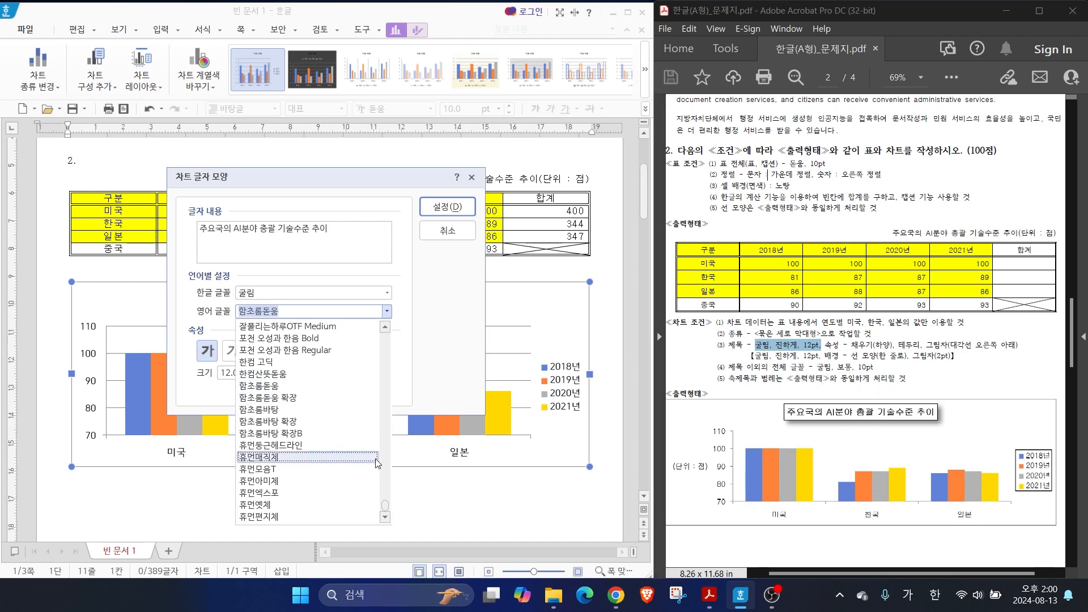
pyautogui.moveTo(382, 506)
pyautogui.mouseDown()
pyautogui.moveTo(383, 347)
pyautogui.moveTo(384, 510)
pyautogui.moveTo(384, 494)
pyautogui.mouseUp()
pyautogui.click(275, 506)
pyautogui.click(434, 209)
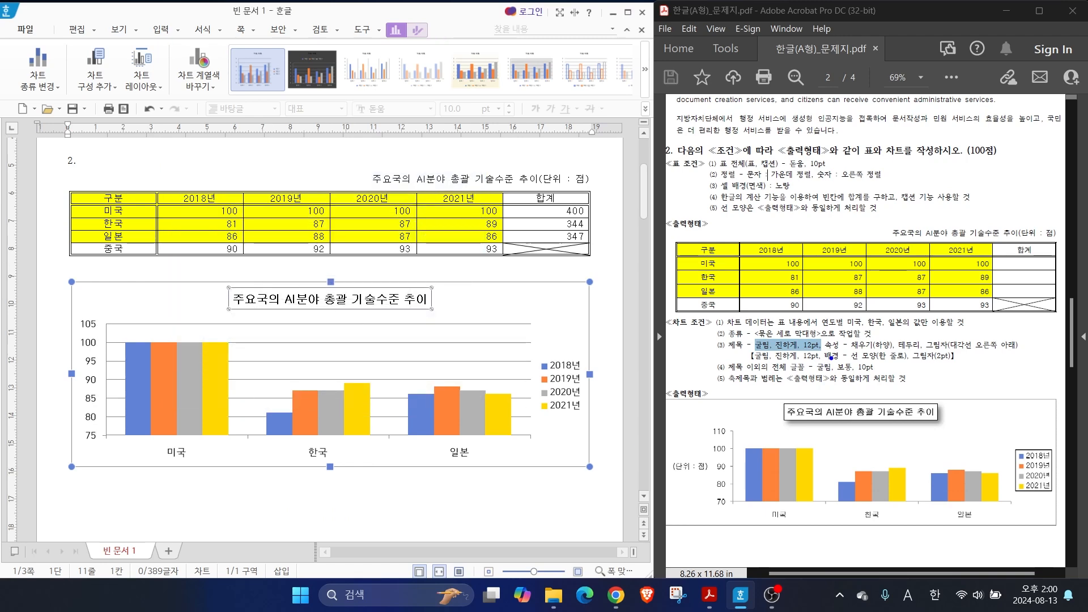
pyautogui.moveTo(831, 333); pyautogui.dragTo(1021, 355)
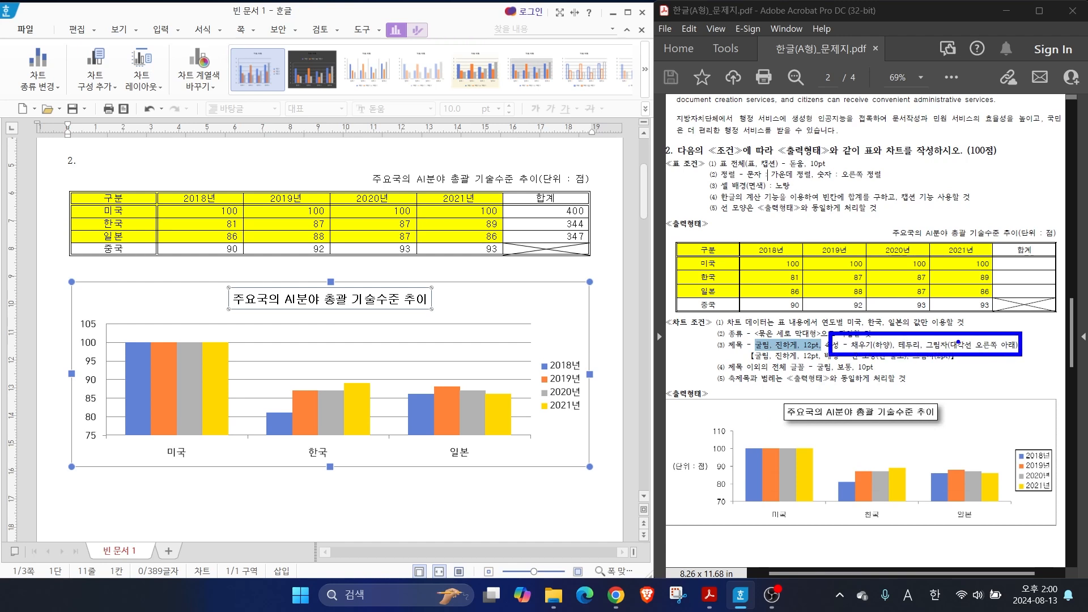
# Give the chart title a white fill and a black outline through its chart title properties
pyautogui.press('Escape')
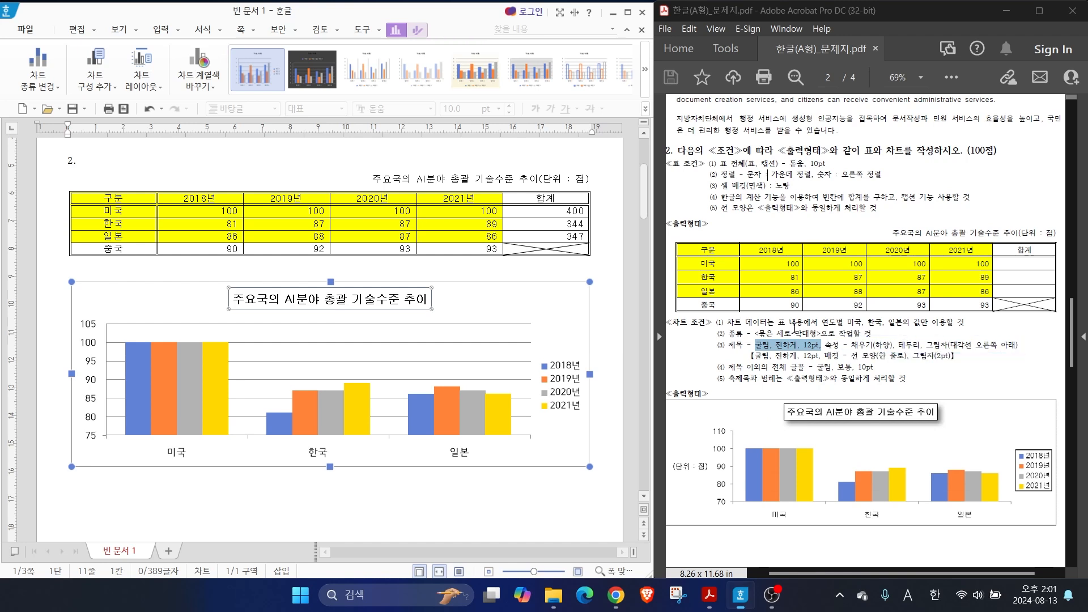
pyautogui.click(403, 507)
pyautogui.click(367, 300)
pyautogui.click(368, 302)
pyautogui.rightClick(370, 303)
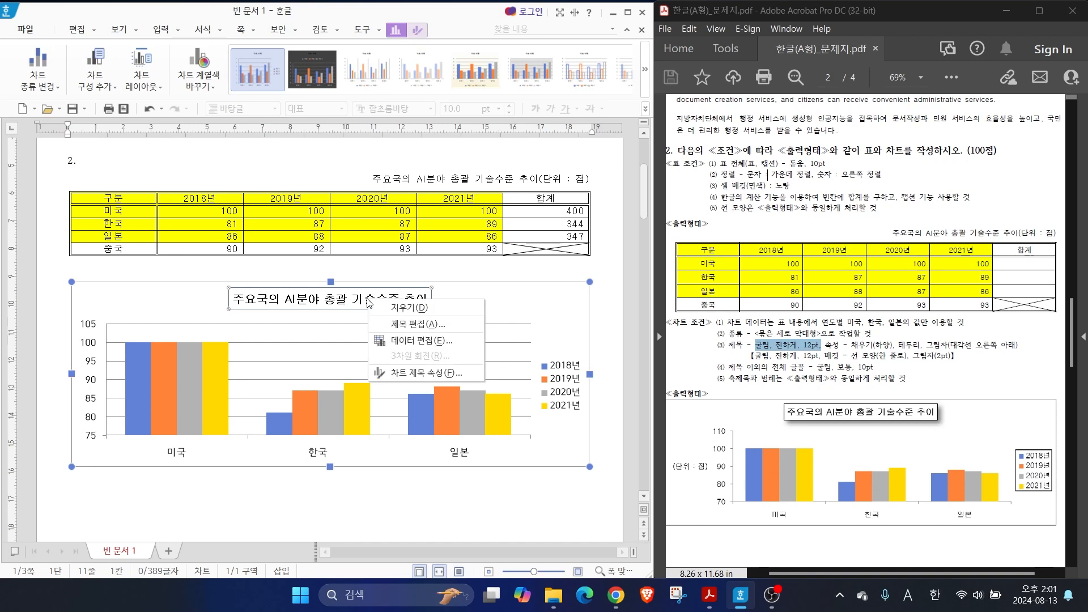
pyautogui.click(417, 373)
pyautogui.moveTo(421, 88)
pyautogui.mouseDown()
pyautogui.moveTo(531, 362)
pyautogui.moveTo(650, 568)
pyautogui.mouseUp()
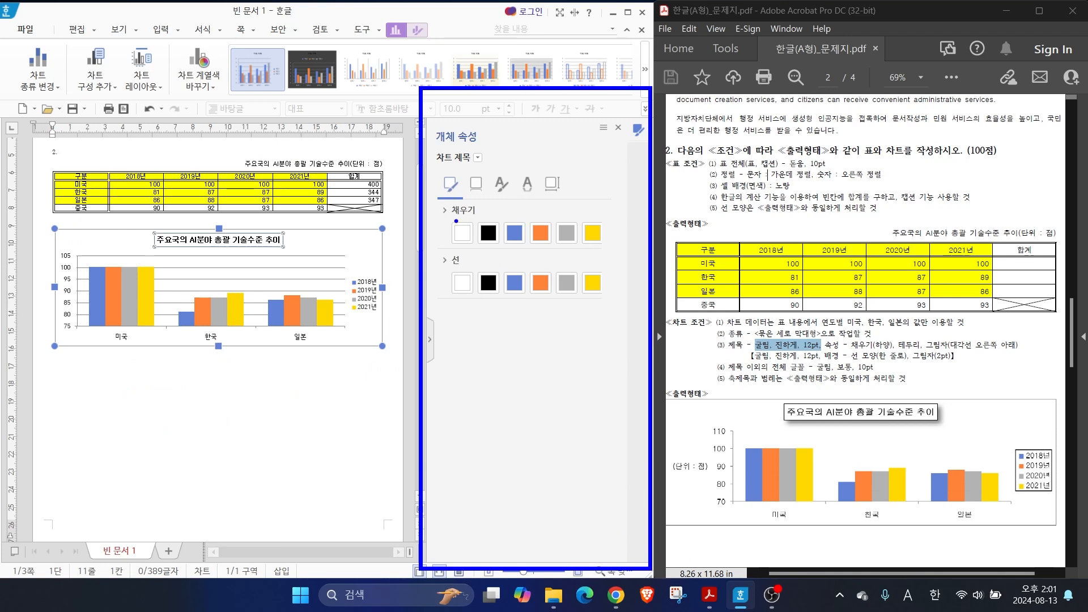
pyautogui.moveTo(456, 222); pyautogui.dragTo(441, 200)
pyautogui.moveTo(488, 297); pyautogui.dragTo(462, 337)
pyautogui.press('Escape')
pyautogui.click(457, 233)
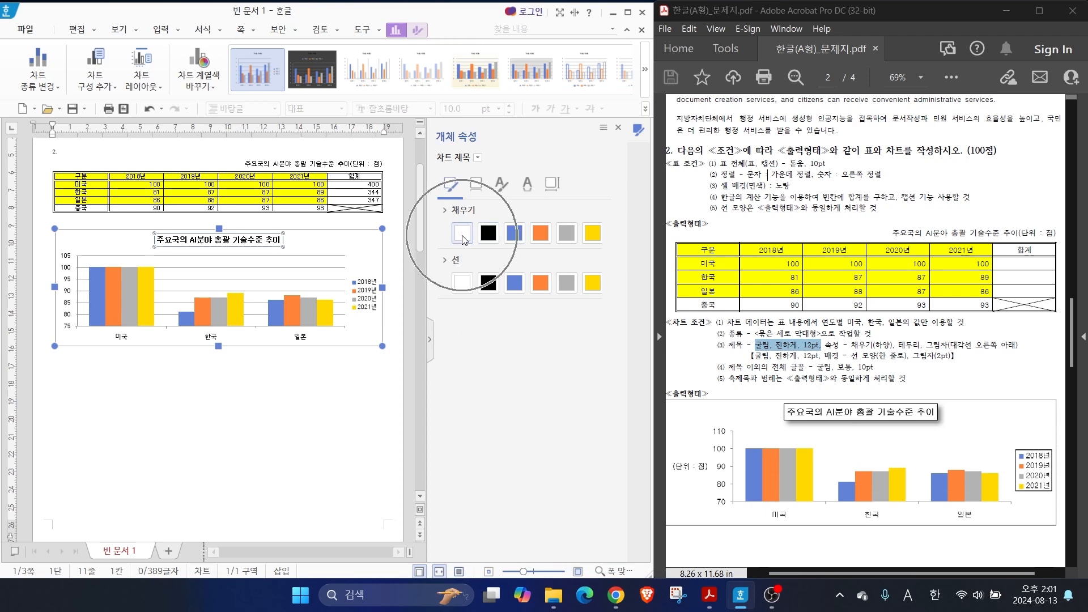
pyautogui.press('ctrl')
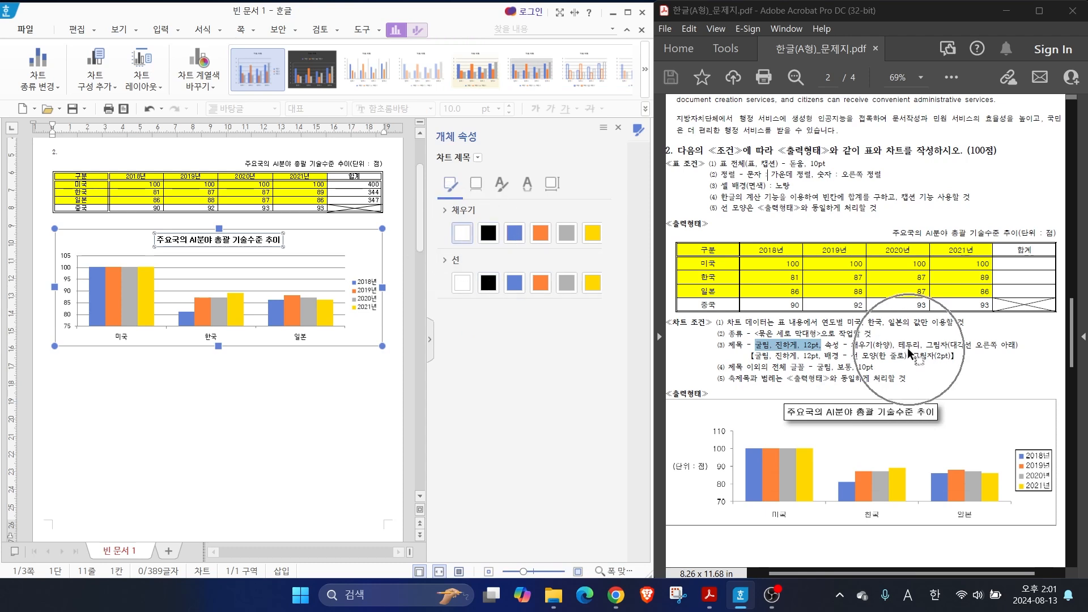
pyautogui.click(488, 283)
# Apply a diagonal lower-right (대각선 오른쪽 아래) shadow to the chart title and close its properties
pyautogui.click(476, 184)
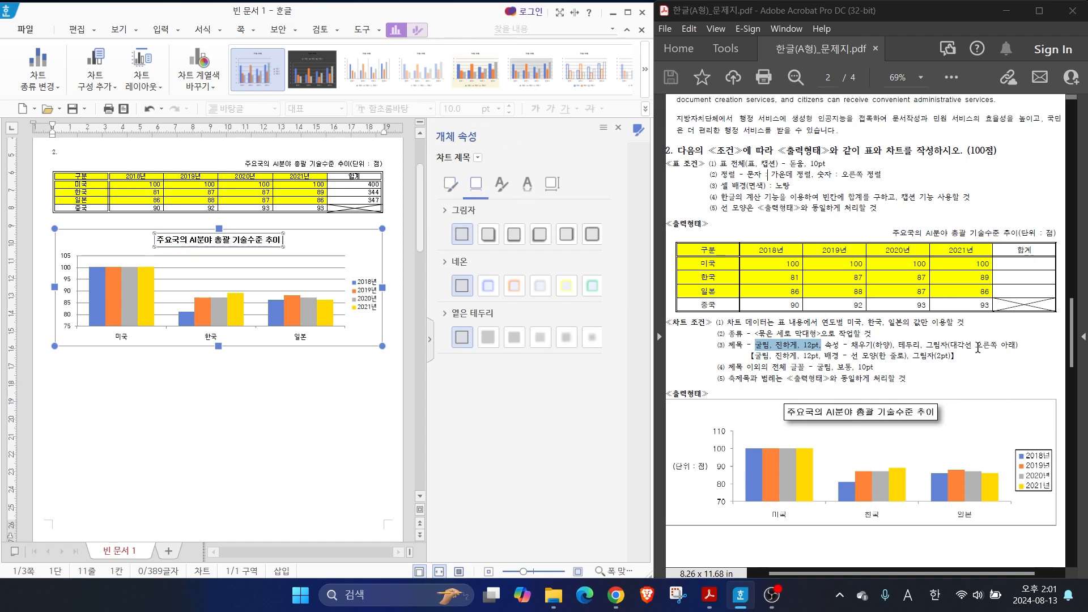
pyautogui.click(489, 237)
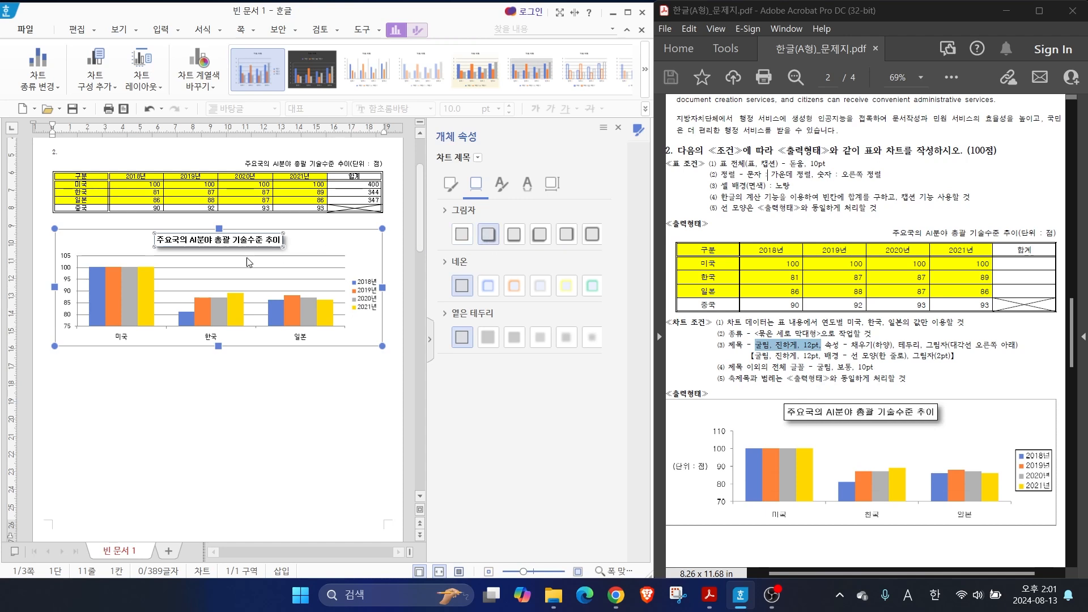
pyautogui.moveTo(236, 259); pyautogui.dragTo(289, 290)
pyautogui.press('Escape')
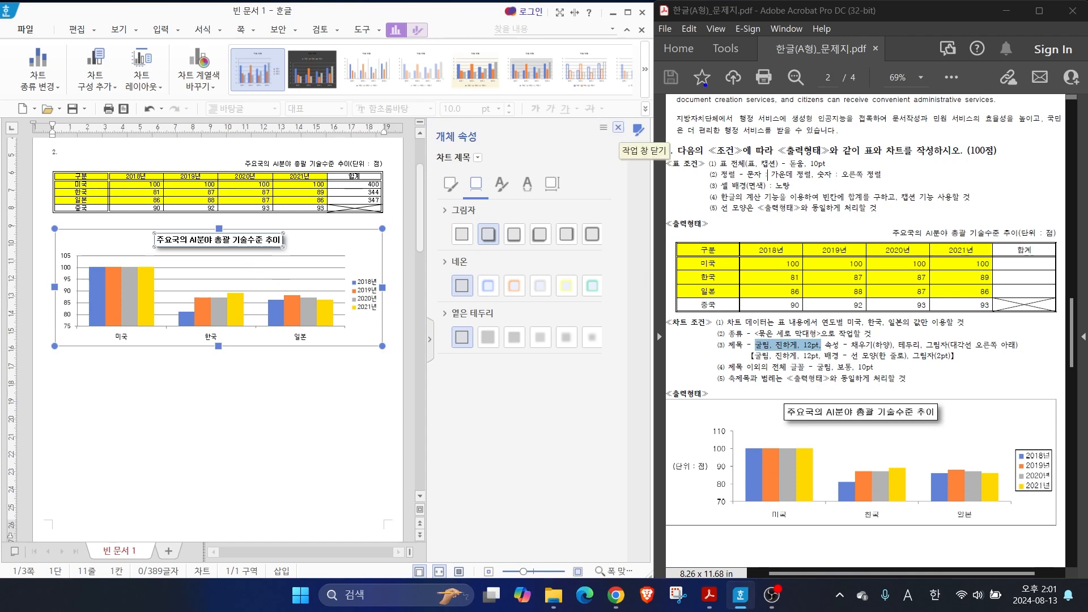
pyautogui.moveTo(687, 23)
pyautogui.mouseDown()
pyautogui.moveTo(1039, 501)
pyautogui.moveTo(1053, 538)
pyautogui.mouseUp()
pyautogui.moveTo(431, 113)
pyautogui.mouseDown()
pyautogui.moveTo(643, 560)
pyautogui.moveTo(628, 536)
pyautogui.mouseUp()
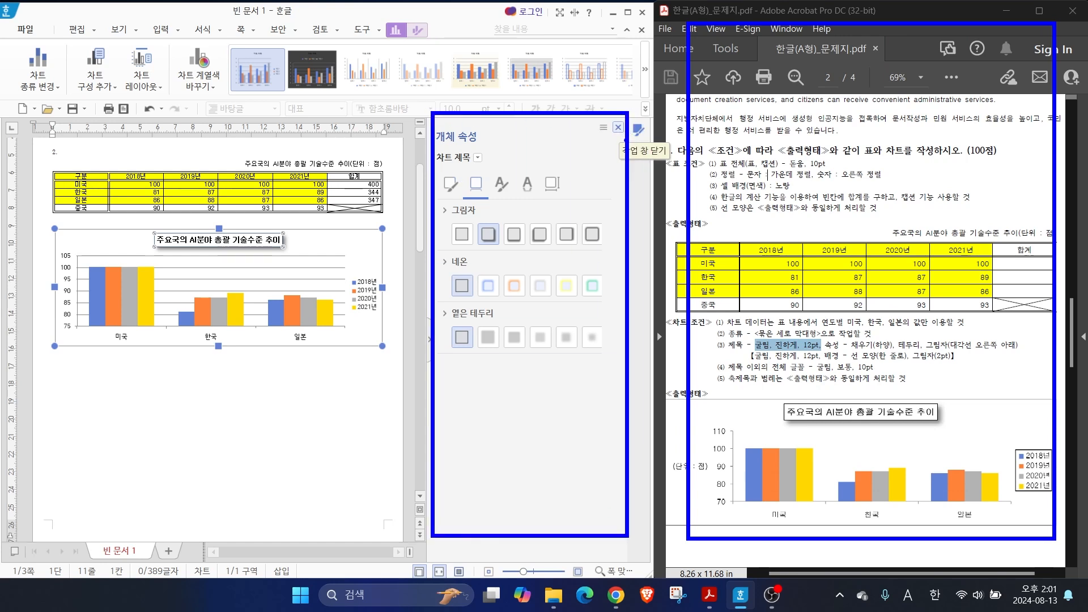
pyautogui.moveTo(625, 139)
pyautogui.mouseDown()
pyautogui.moveTo(626, 117)
pyautogui.moveTo(607, 151)
pyautogui.mouseUp()
pyautogui.click(617, 128)
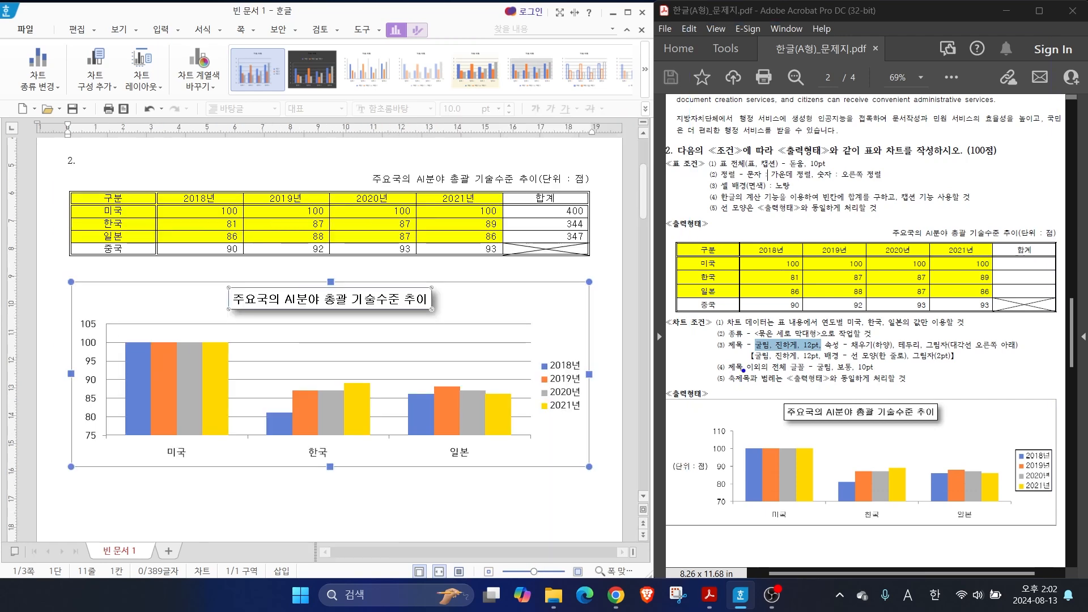
# Set the Korean font of the chart's vertical value axis labels to 굴림
pyautogui.moveTo(758, 359); pyautogui.dragTo(739, 320)
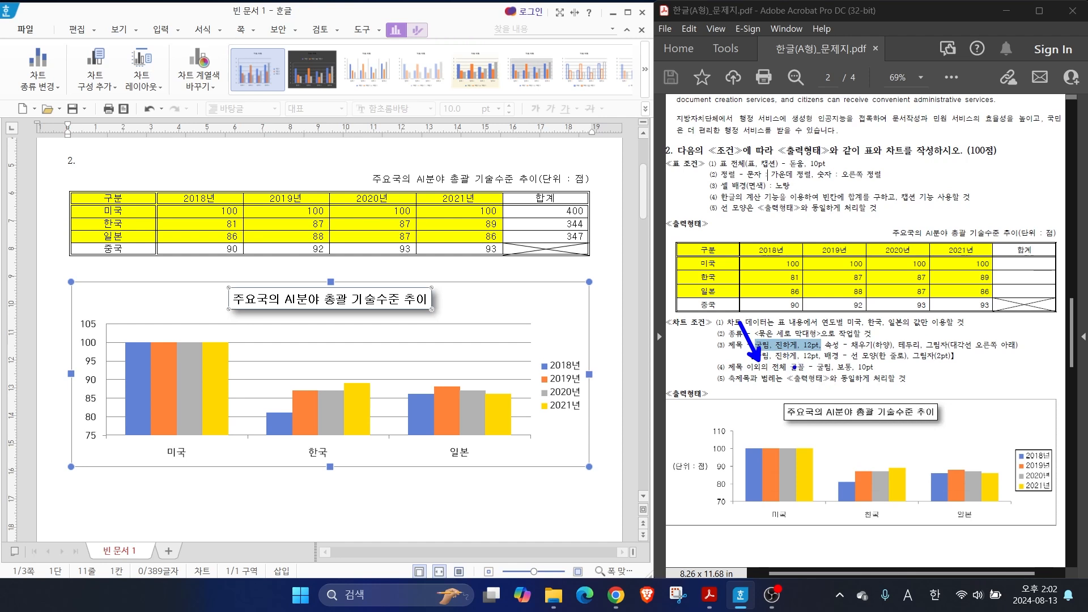
pyautogui.moveTo(792, 374); pyautogui.dragTo(889, 372)
pyautogui.click(88, 348)
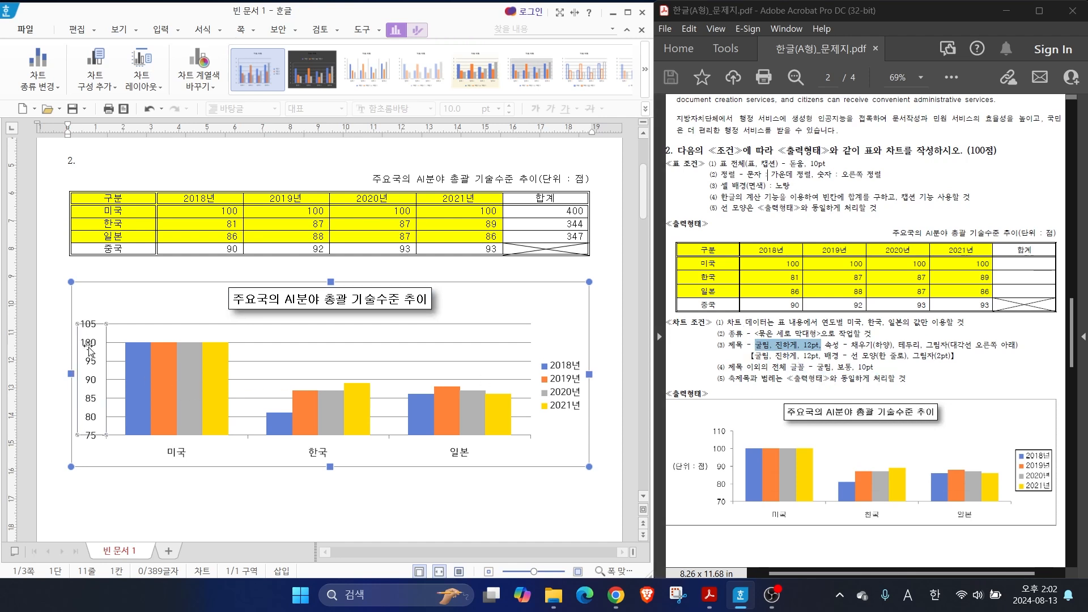
pyautogui.rightClick(89, 349)
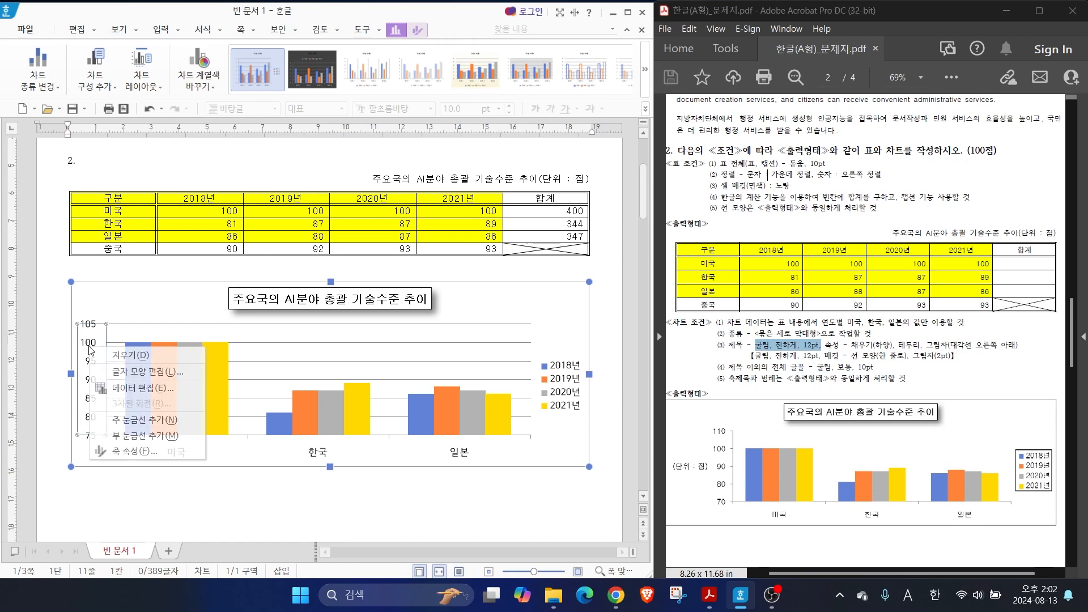
pyautogui.click(140, 373)
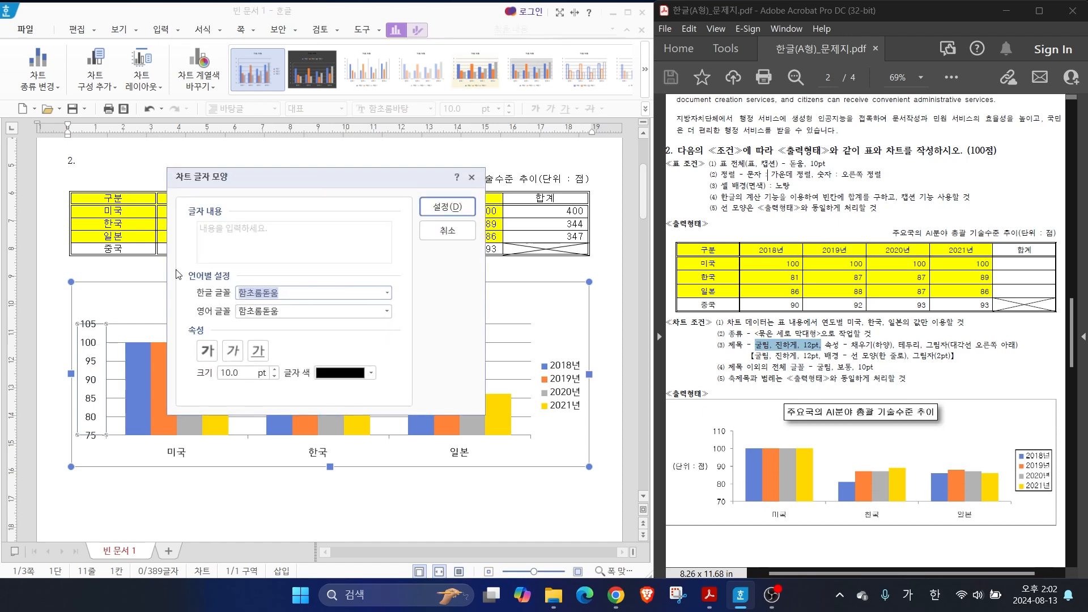
pyautogui.click(387, 293)
pyautogui.moveTo(385, 467); pyautogui.dragTo(385, 338)
pyautogui.scroll(-1, 386, 338)
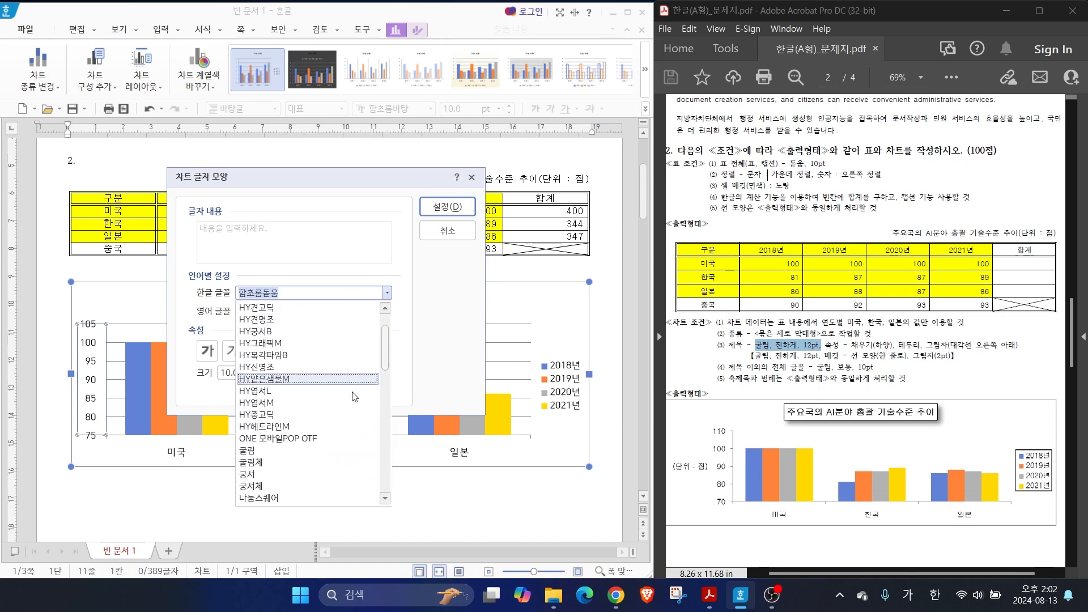
pyautogui.click(277, 457)
pyautogui.click(207, 351)
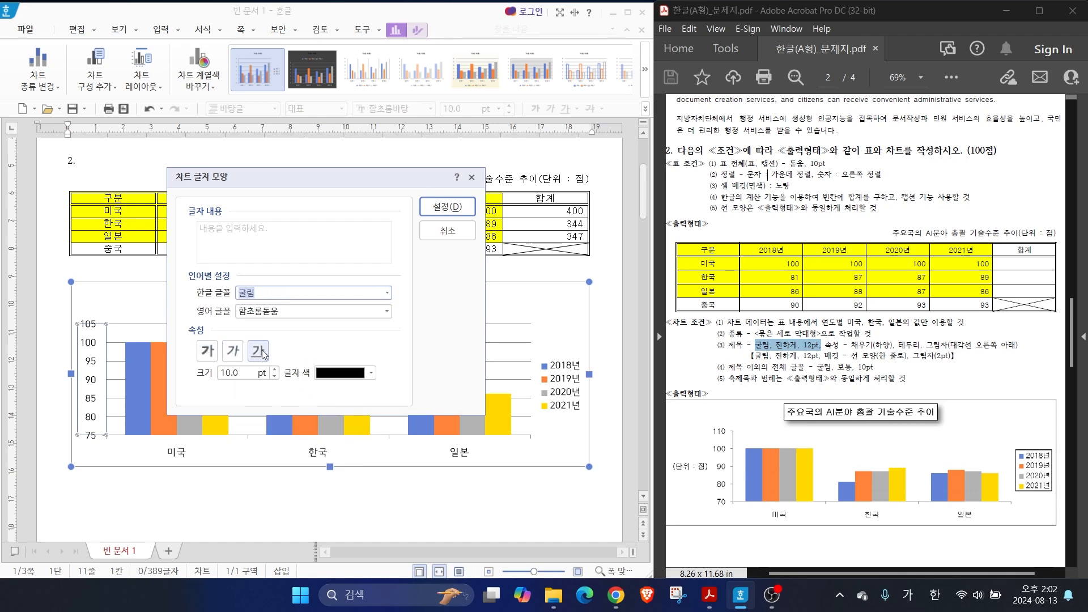
pyautogui.click(438, 208)
# Set the Korean font of the chart's horizontal category axis labels to 굴림
pyautogui.click(172, 452)
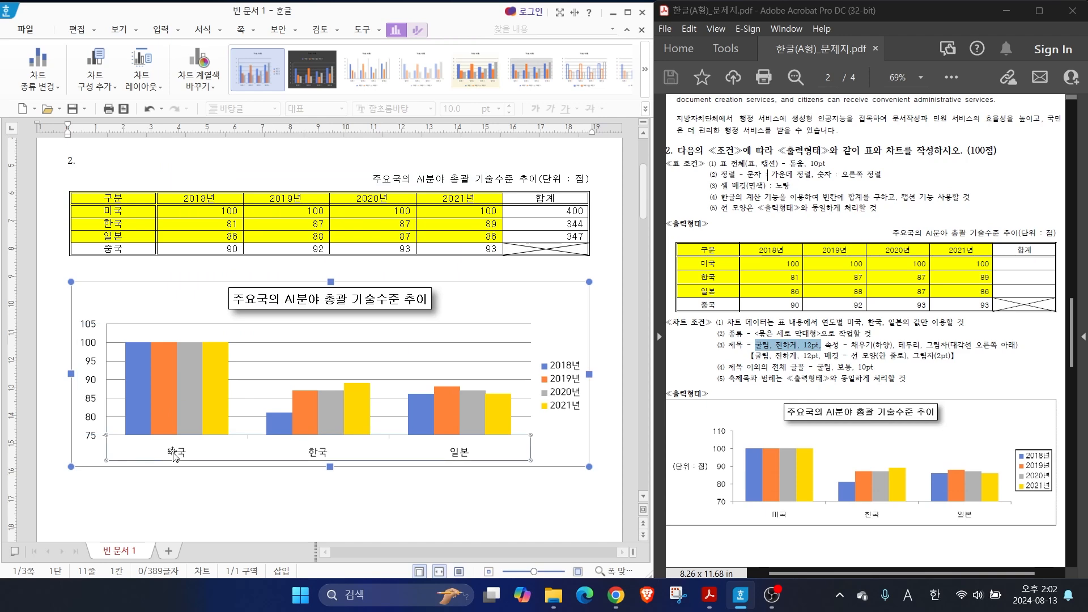
pyautogui.rightClick(173, 453)
pyautogui.click(211, 479)
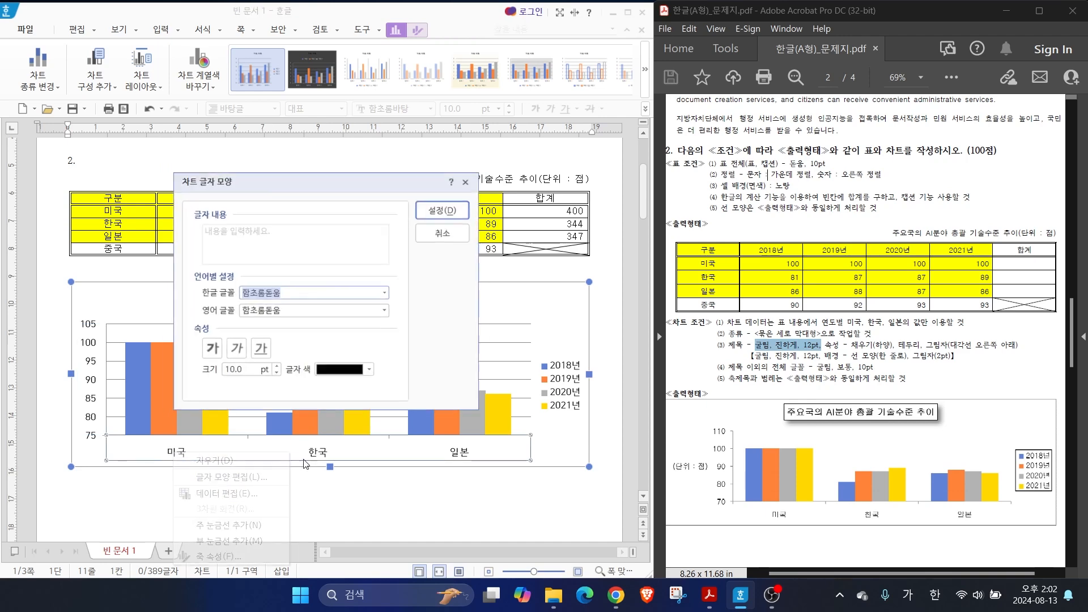
pyautogui.click(389, 298)
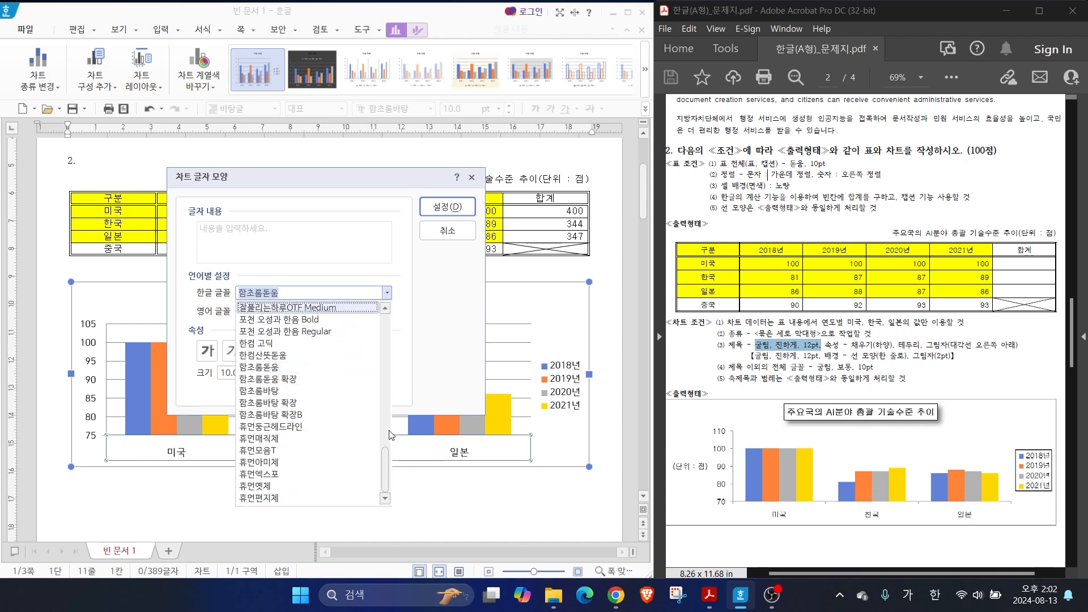
pyautogui.moveTo(387, 471); pyautogui.dragTo(389, 360)
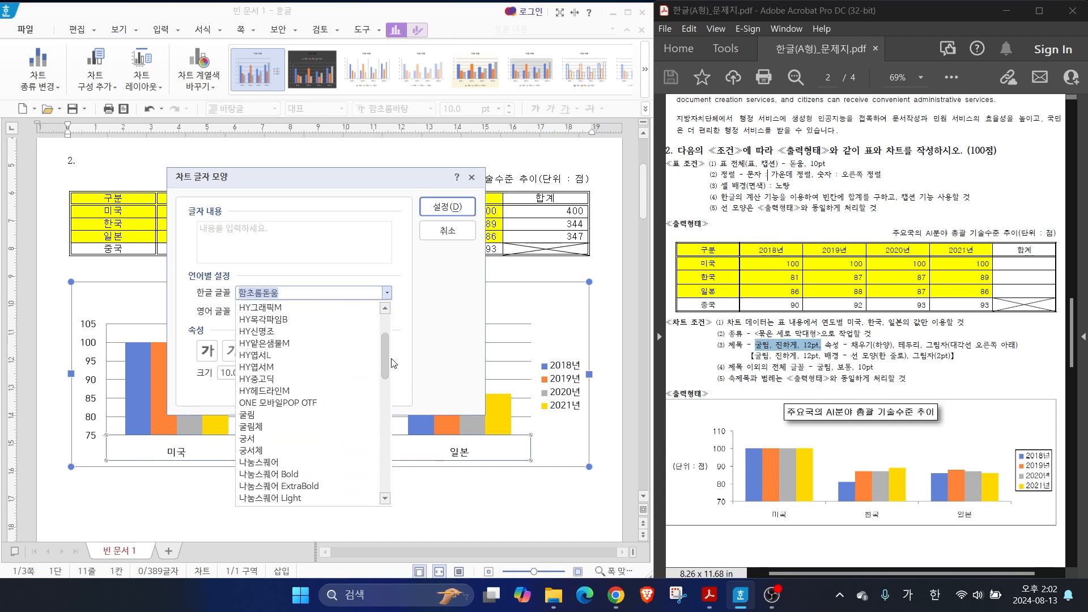
pyautogui.click(253, 419)
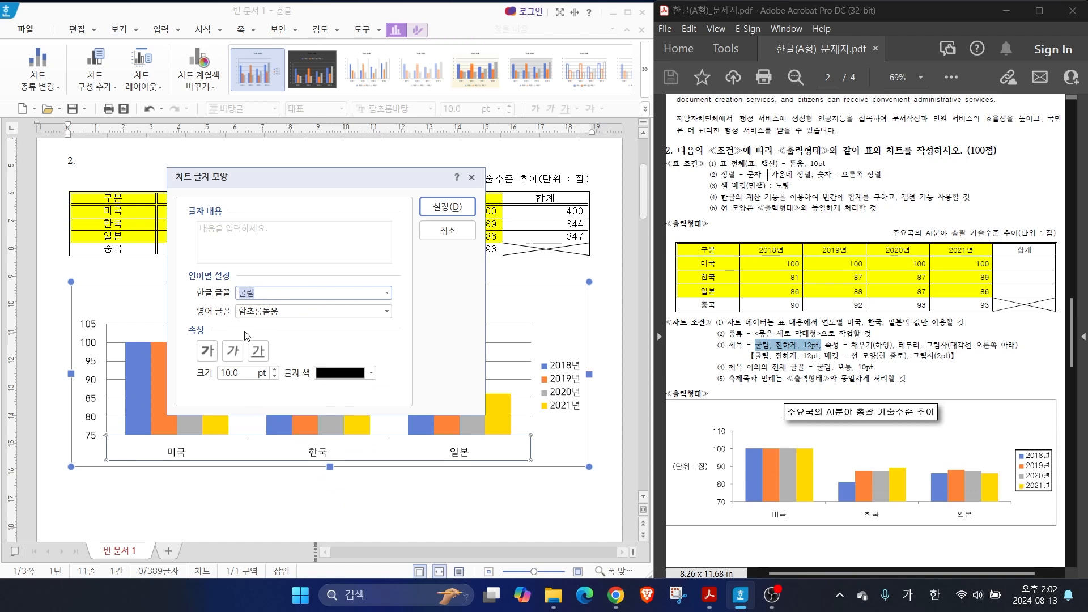
pyautogui.click(447, 210)
# Set the Korean font of the chart legend to 굴림 and deselect the chart
pyautogui.click(557, 380)
pyautogui.rightClick(552, 382)
pyautogui.click(600, 403)
pyautogui.click(386, 292)
pyautogui.moveTo(385, 467); pyautogui.dragTo(389, 373)
pyautogui.click(251, 359)
pyautogui.click(456, 211)
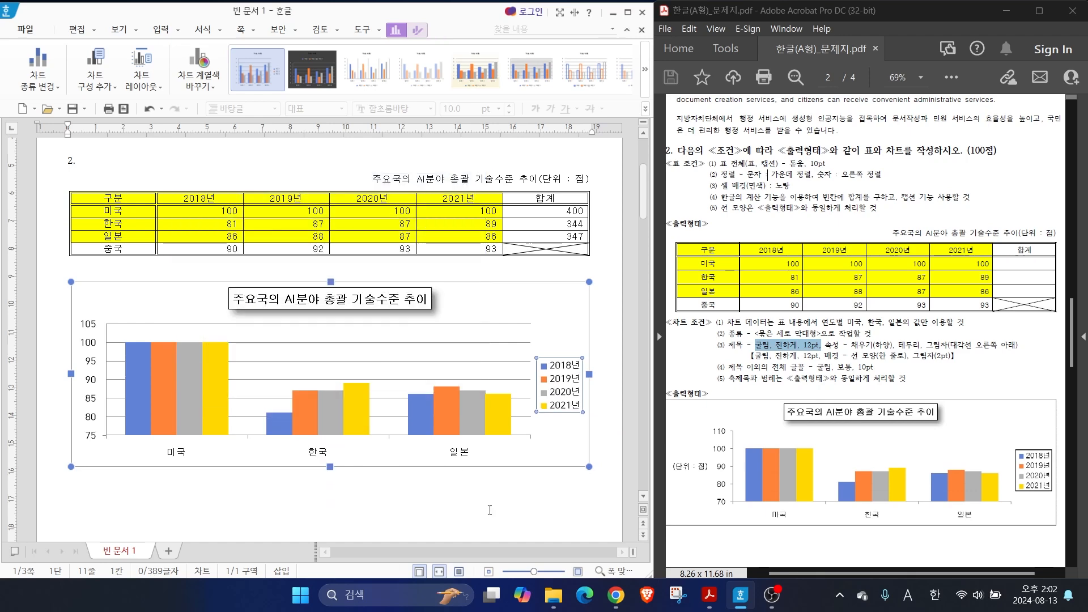
pyautogui.click(487, 507)
pyautogui.moveTo(735, 371); pyautogui.dragTo(706, 307)
pyautogui.moveTo(768, 370); pyautogui.dragTo(797, 344)
pyautogui.moveTo(730, 387); pyautogui.dragTo(920, 387)
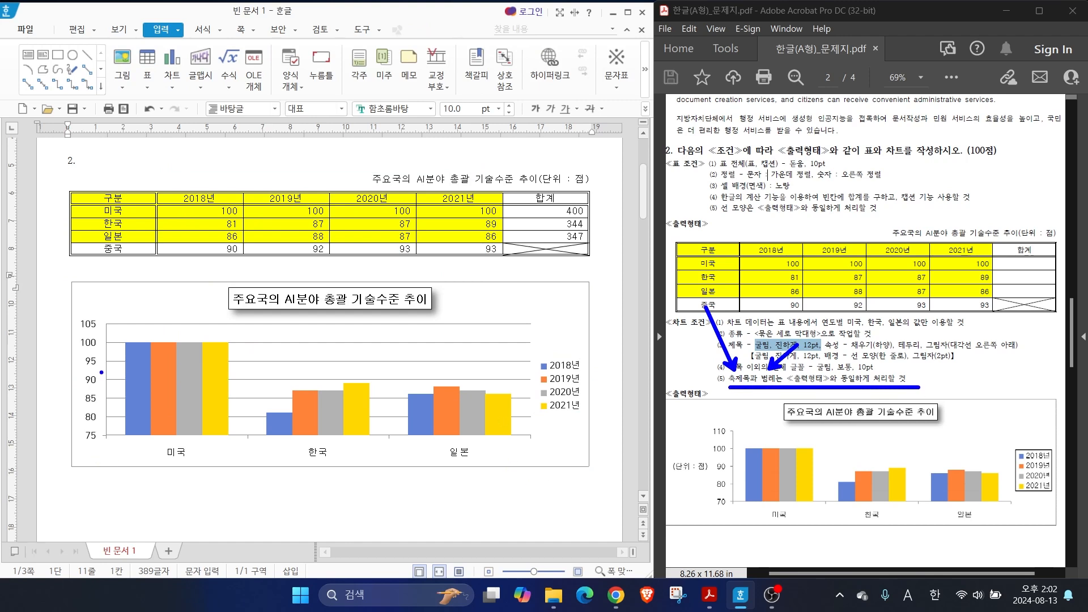
pyautogui.moveTo(736, 510)
pyautogui.mouseDown()
pyautogui.moveTo(710, 494)
pyautogui.moveTo(715, 425)
pyautogui.moveTo(726, 505)
pyautogui.mouseUp()
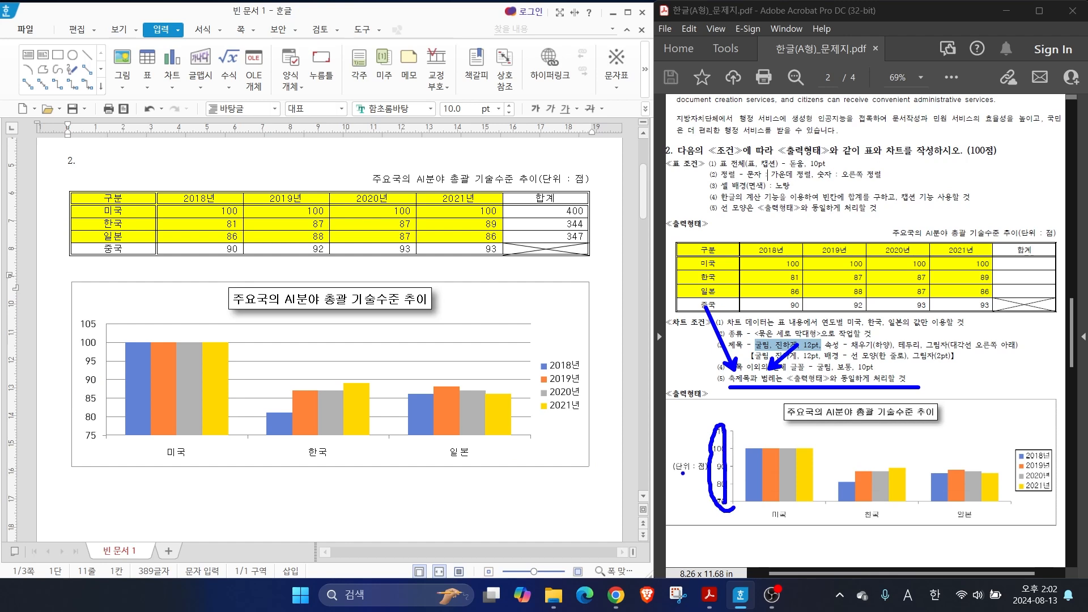
pyautogui.moveTo(651, 419); pyautogui.dragTo(684, 459)
pyautogui.moveTo(672, 449); pyautogui.dragTo(713, 476)
pyautogui.moveTo(74, 397)
pyautogui.mouseDown()
pyautogui.moveTo(31, 392)
pyautogui.moveTo(82, 379)
pyautogui.mouseUp()
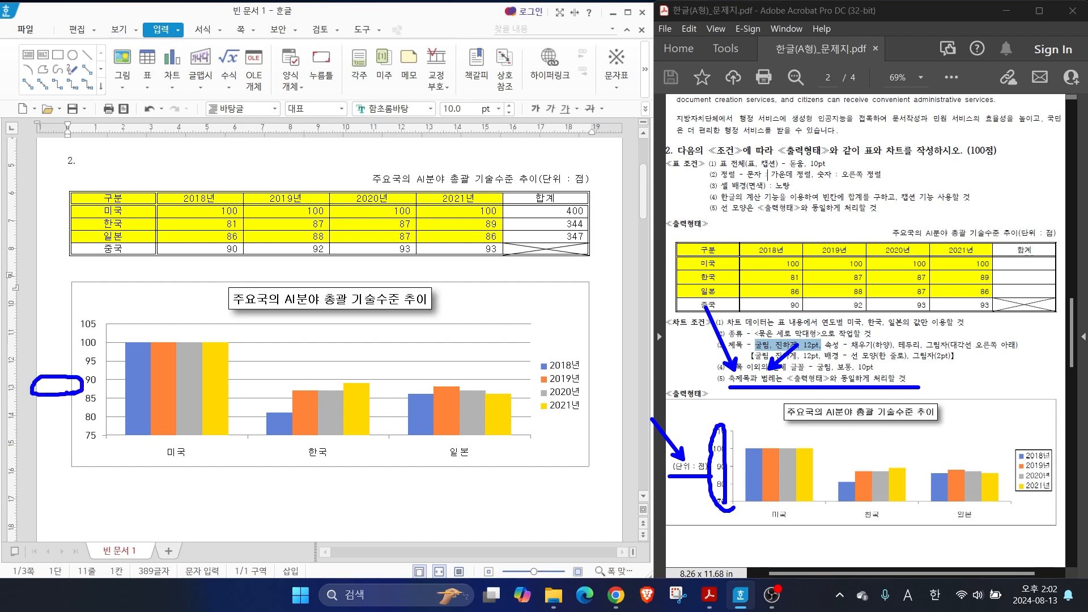
pyautogui.press('Escape')
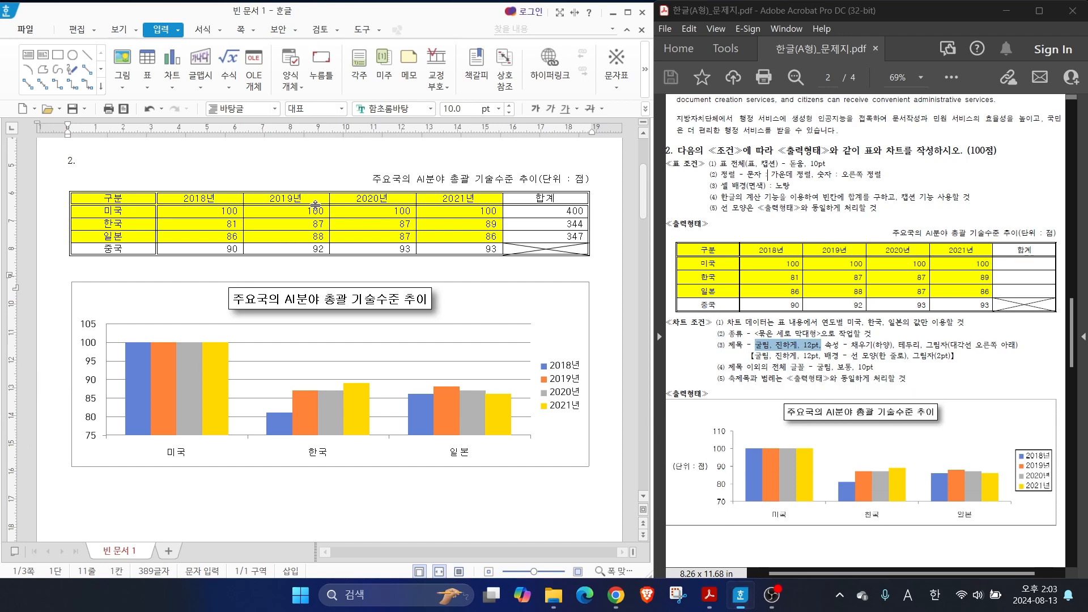
# Add a primary vertical (기본 세로) axis title to the chart
pyautogui.click(550, 306)
pyautogui.moveTo(442, 47)
pyautogui.mouseDown()
pyautogui.moveTo(371, 25)
pyautogui.moveTo(437, 28)
pyautogui.moveTo(440, 47)
pyautogui.mouseUp()
pyautogui.moveTo(381, 62)
pyautogui.mouseDown()
pyautogui.moveTo(395, 41)
pyautogui.moveTo(426, 48)
pyautogui.moveTo(435, 69)
pyautogui.mouseUp()
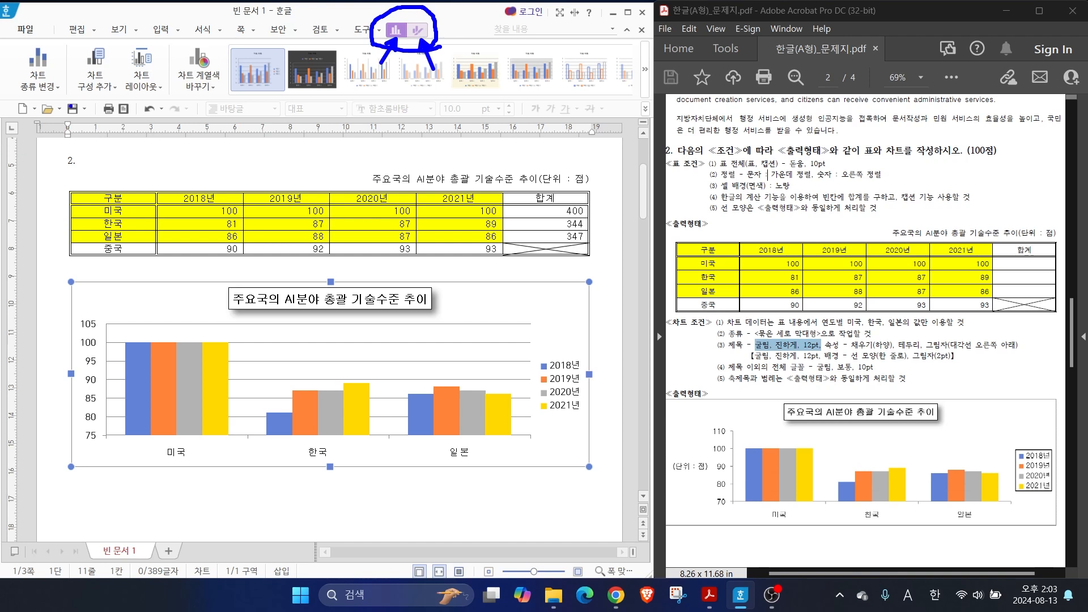
pyautogui.moveTo(122, 98)
pyautogui.mouseDown()
pyautogui.moveTo(65, 49)
pyautogui.moveTo(120, 51)
pyautogui.moveTo(105, 101)
pyautogui.mouseUp()
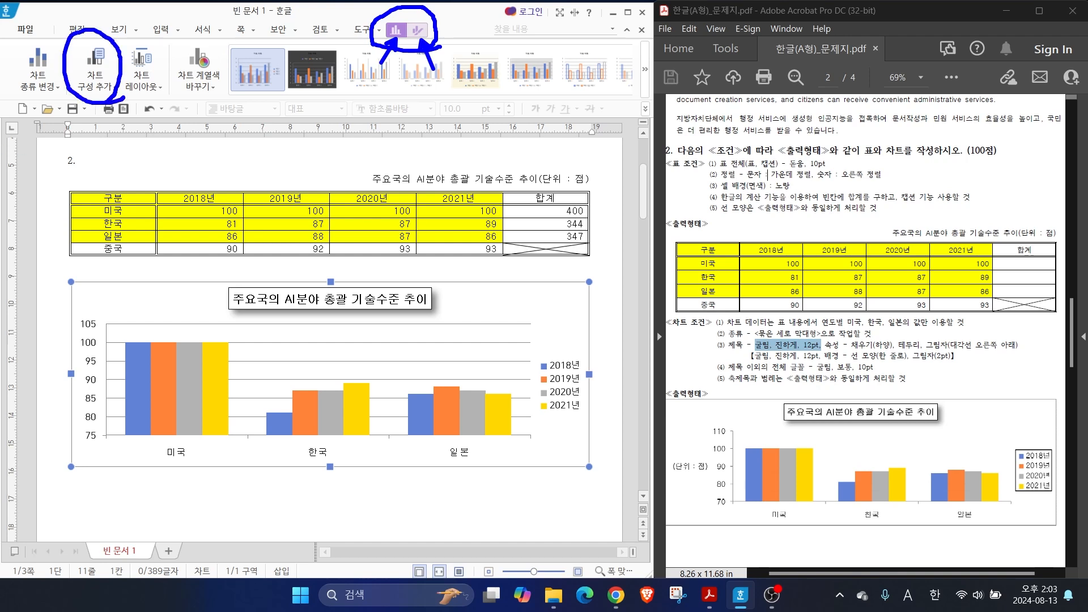
pyautogui.click(103, 88)
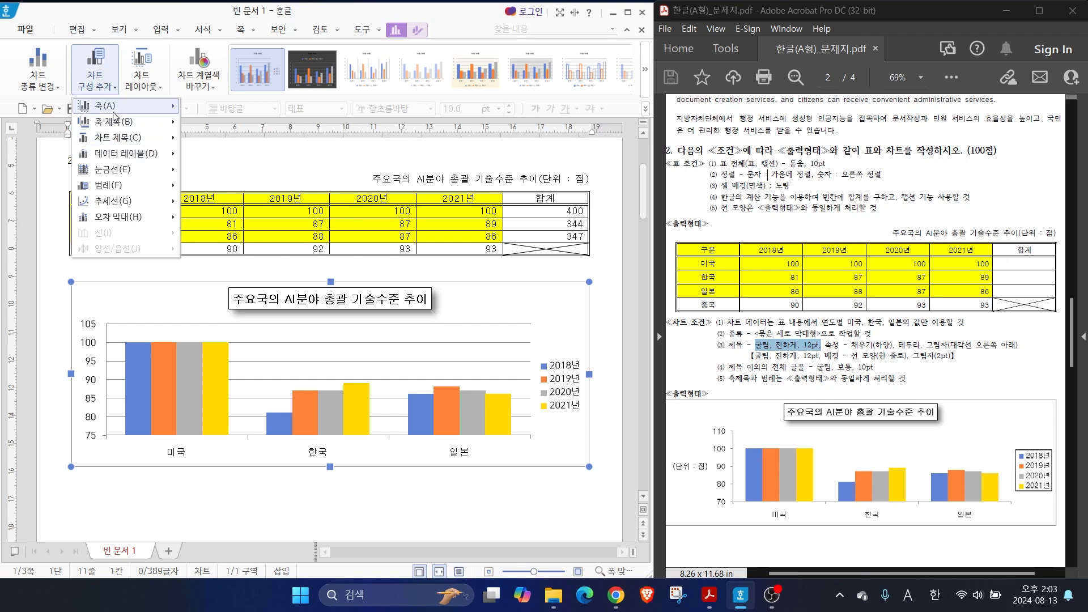
pyautogui.moveTo(116, 122)
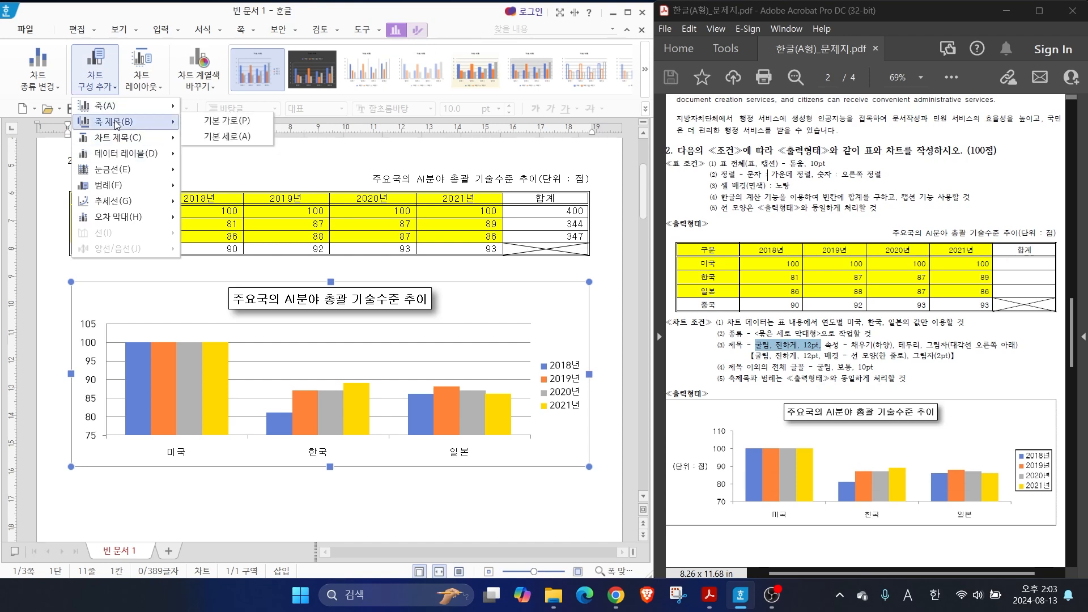
pyautogui.click(218, 139)
# Change the vertical axis title's text to (단위 : 점) and set its Korean font to 굴림
pyautogui.click(87, 381)
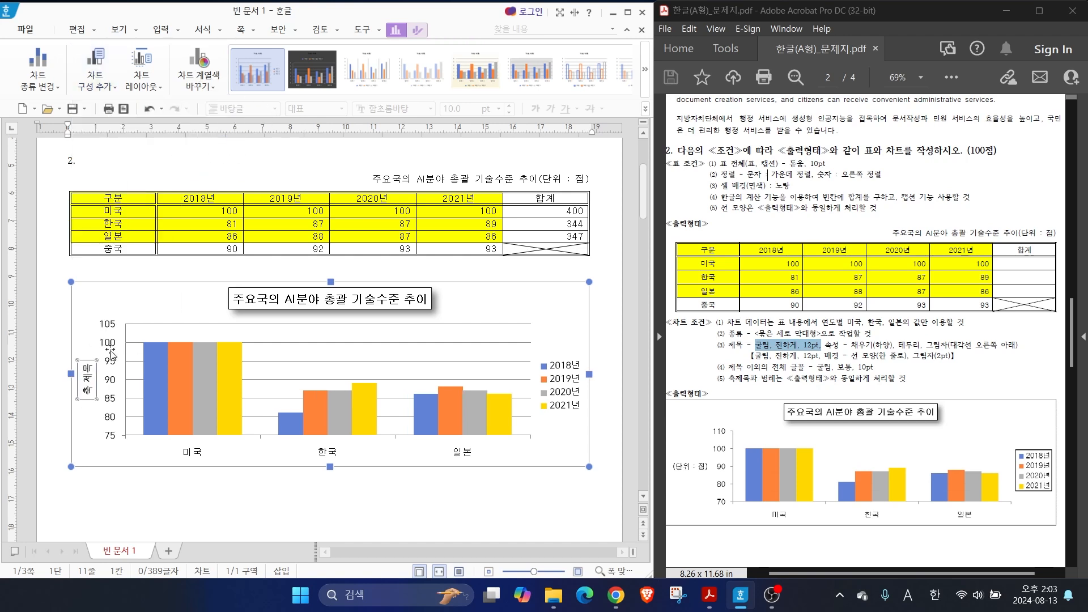
pyautogui.rightClick(88, 383)
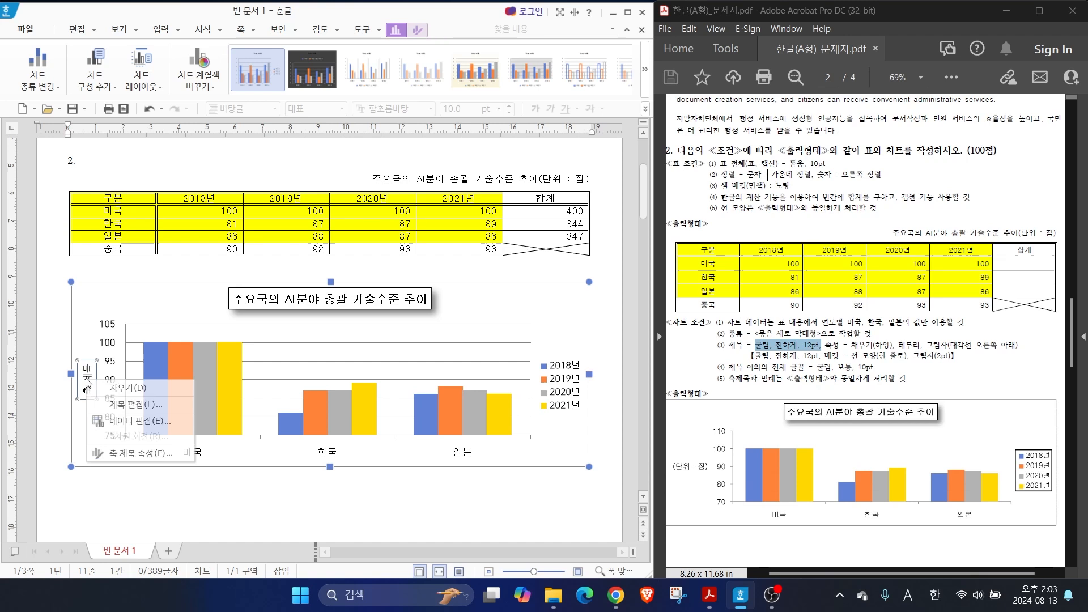
pyautogui.click(125, 404)
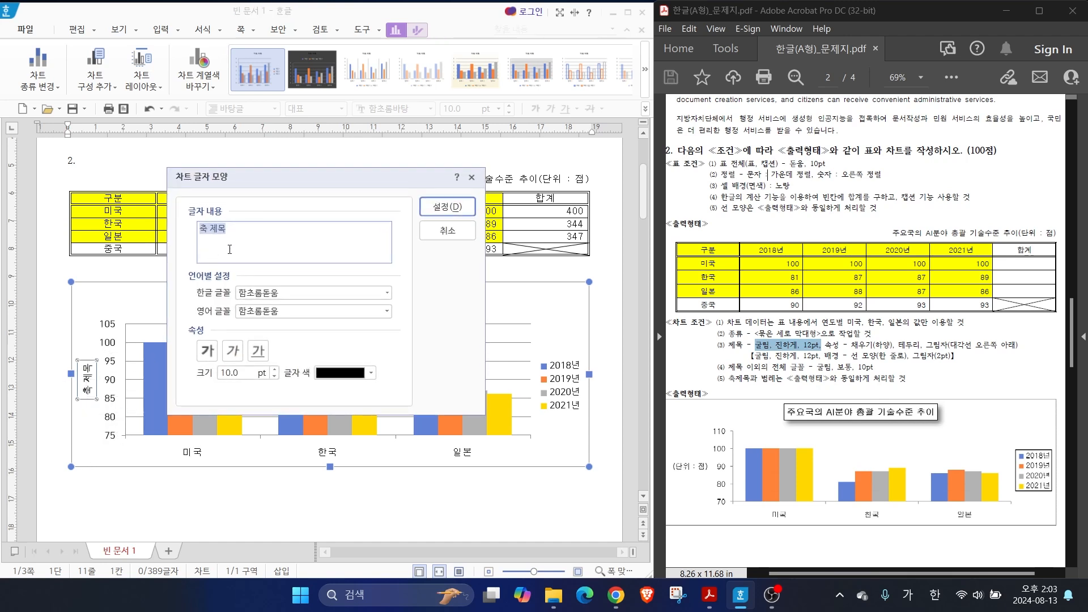
pyautogui.write('(단위 : 점')
pyautogui.click(387, 292)
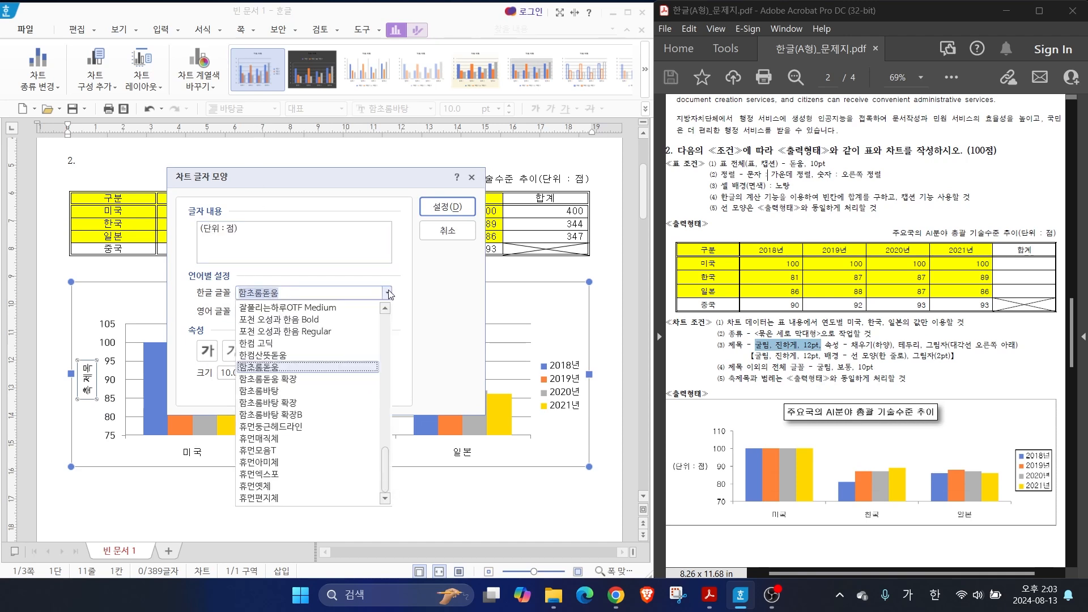
pyautogui.scroll(10, 238, 356)
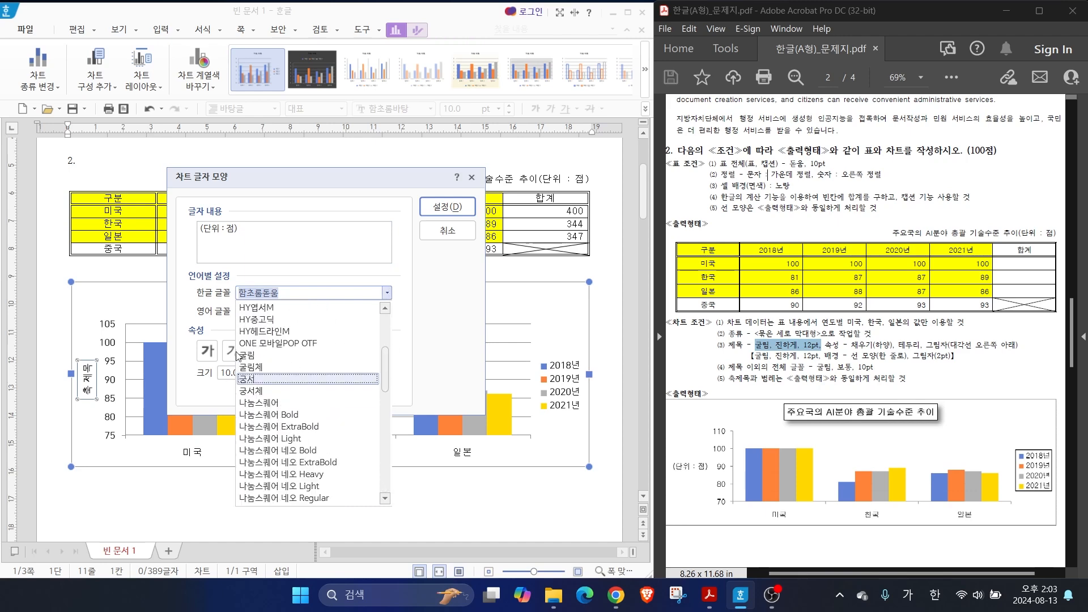
pyautogui.click(238, 356)
pyautogui.click(447, 206)
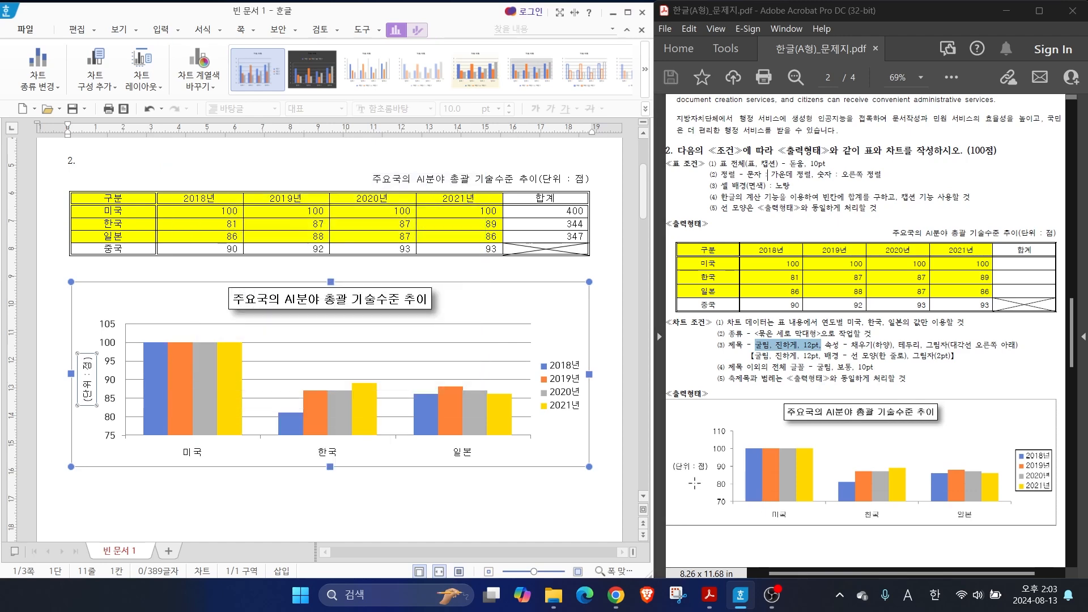
# Set the text direction of the chart's vertical axis title to horizontal (가로)
pyautogui.moveTo(670, 473); pyautogui.dragTo(729, 472)
pyautogui.moveTo(145, 323); pyautogui.dragTo(97, 367)
pyautogui.rightClick(89, 367)
pyautogui.click(137, 440)
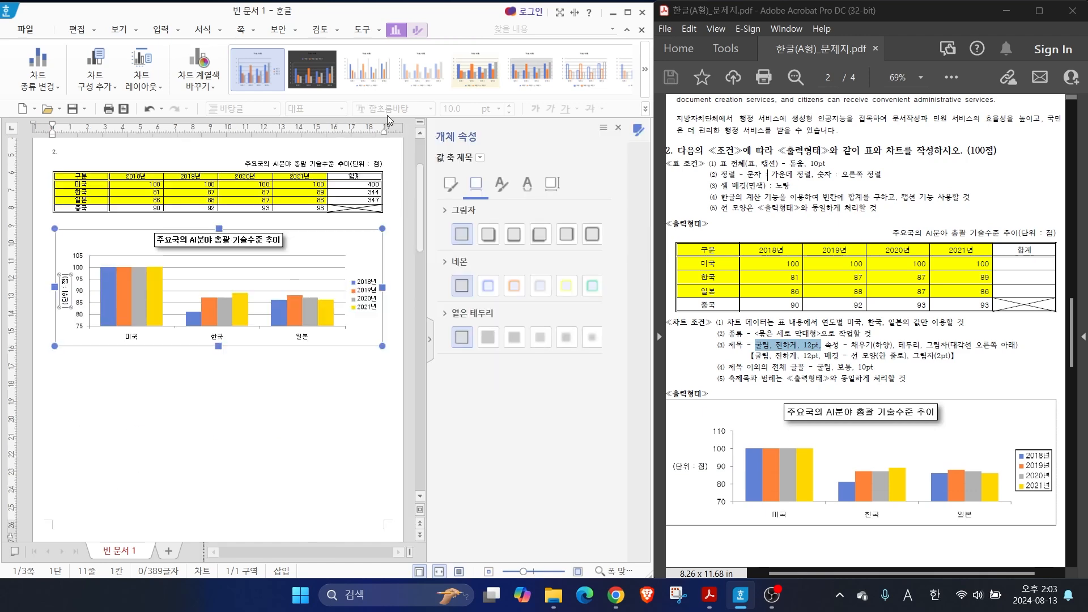
pyautogui.click(550, 185)
pyautogui.hotkey('ctrl', '2')
pyautogui.moveTo(572, 201)
pyautogui.mouseDown()
pyautogui.moveTo(531, 195)
pyautogui.moveTo(576, 199)
pyautogui.mouseUp()
pyautogui.press('Escape')
pyautogui.click(443, 213)
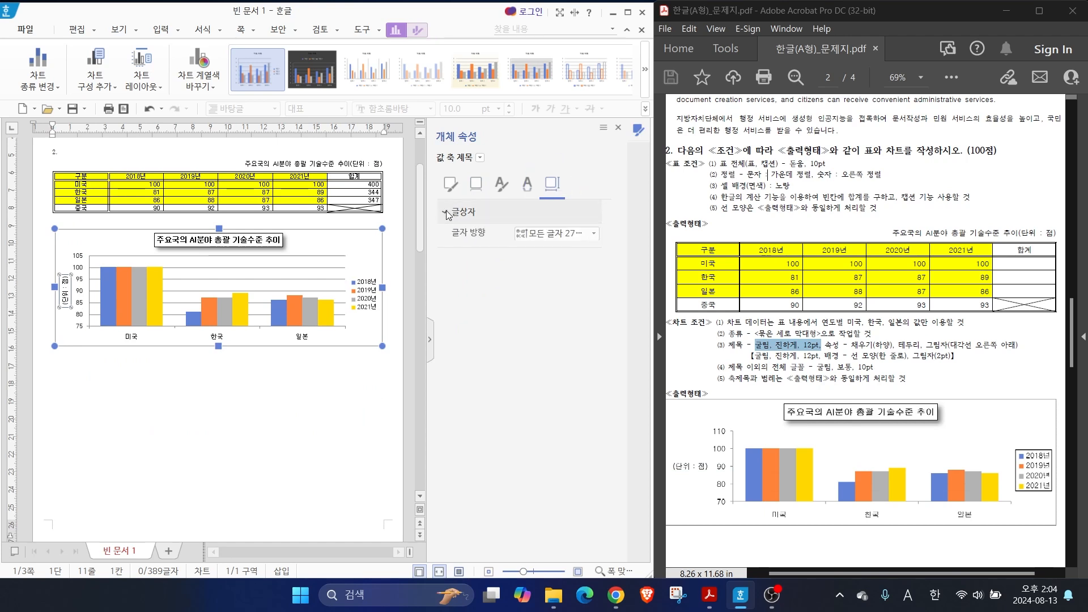
pyautogui.click(563, 241)
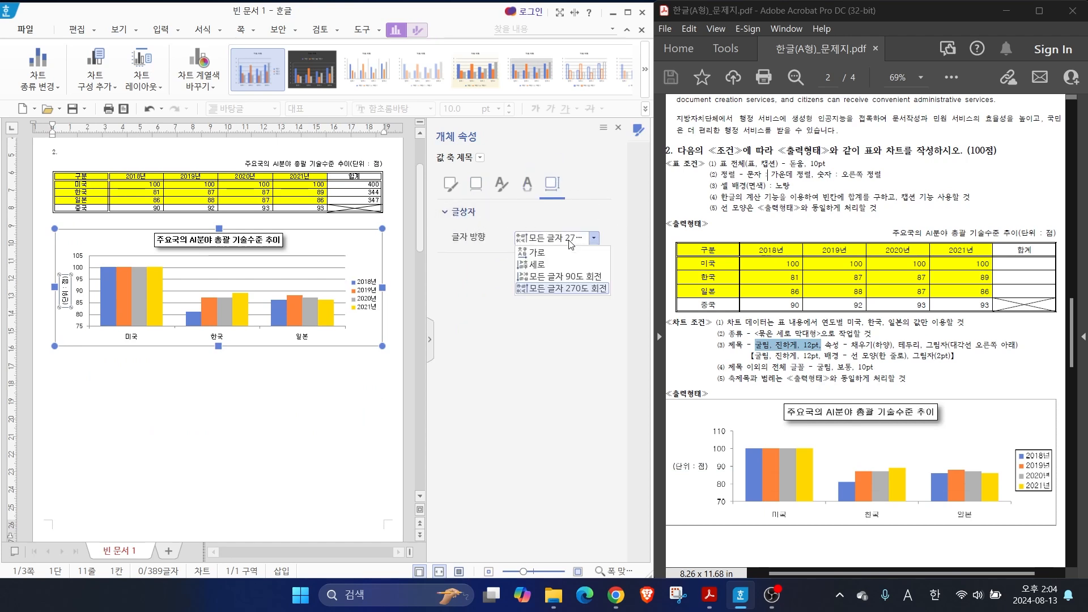
pyautogui.click(541, 257)
# Set the value axis bounds to minimum 70 and maximum 110 with a fixed major unit of 10, and close the properties
pyautogui.click(101, 289)
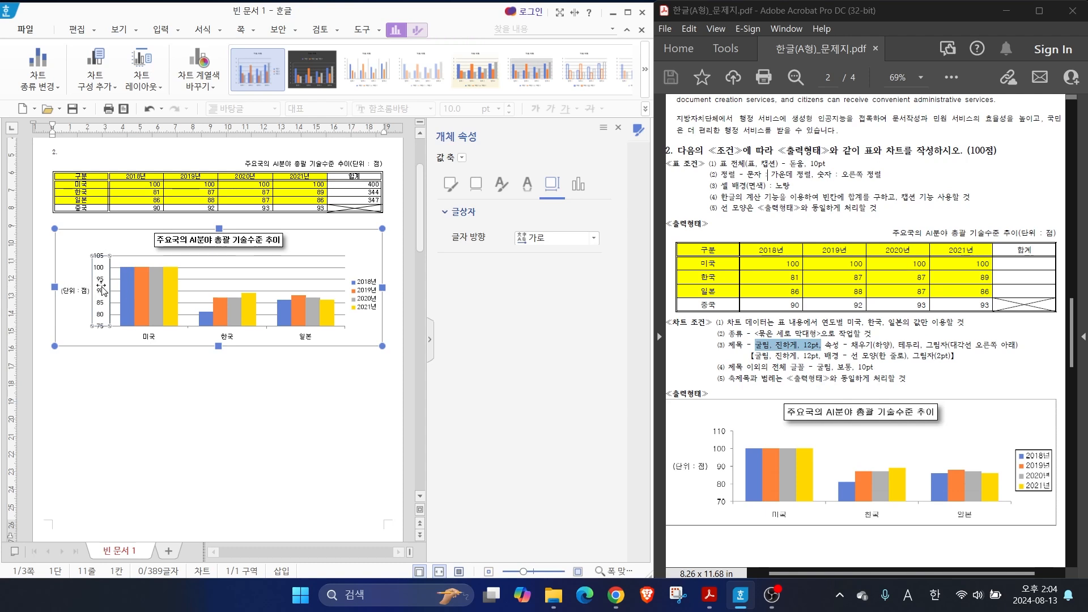
pyautogui.click(586, 184)
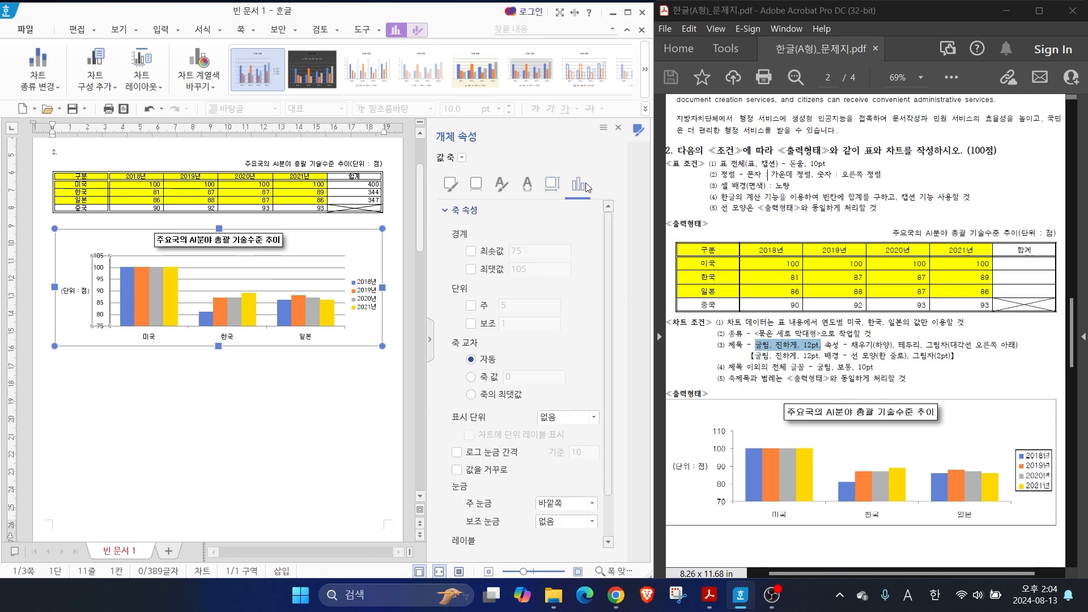
pyautogui.moveTo(517, 249); pyautogui.dragTo(497, 214)
pyautogui.moveTo(518, 271); pyautogui.dragTo(496, 308)
pyautogui.click(470, 250)
pyautogui.click(521, 255)
pyautogui.moveTo(521, 257); pyautogui.dragTo(447, 256)
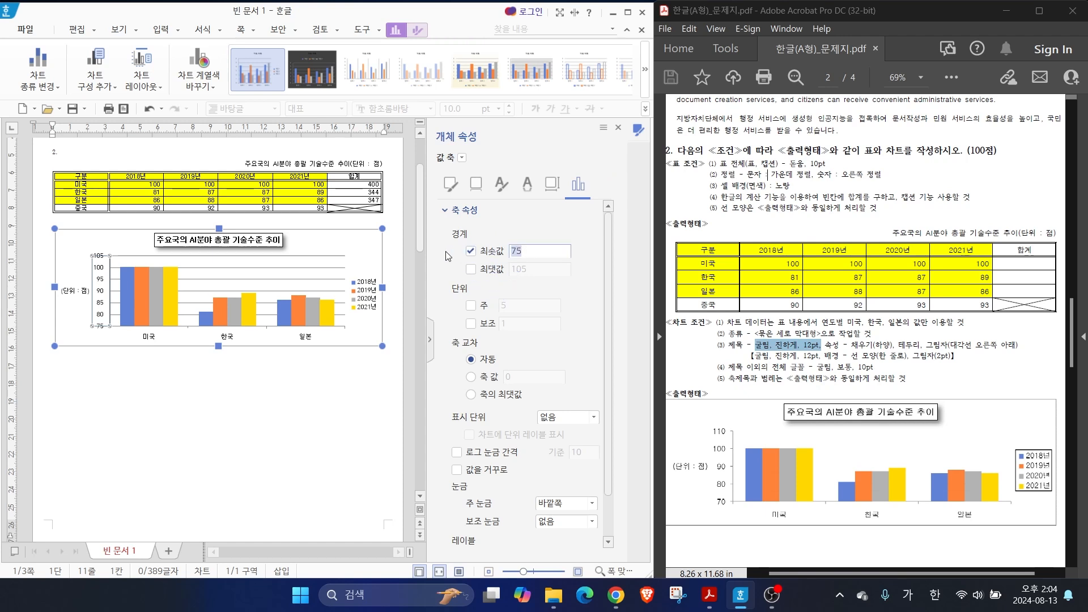
pyautogui.write('70')
pyautogui.click(471, 269)
pyautogui.moveTo(528, 269); pyautogui.dragTo(456, 270)
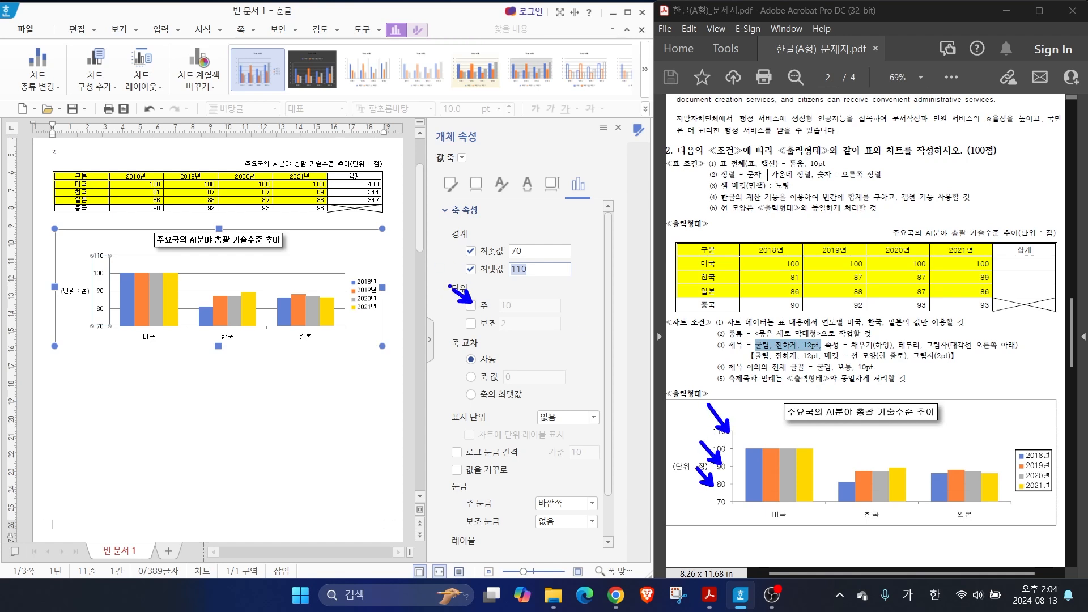
pyautogui.press('Escape')
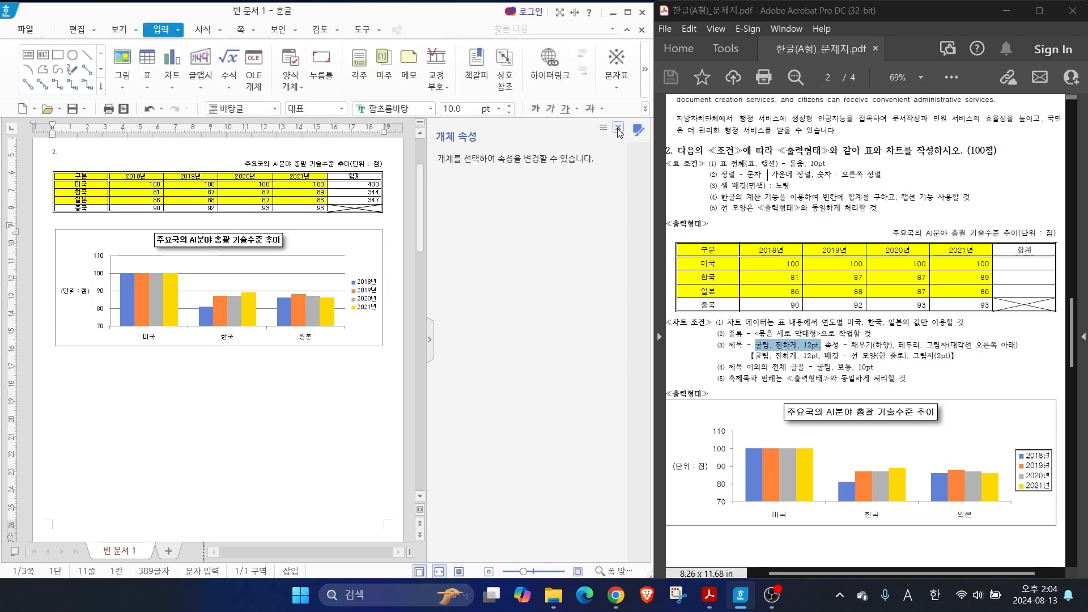
pyautogui.click(617, 129)
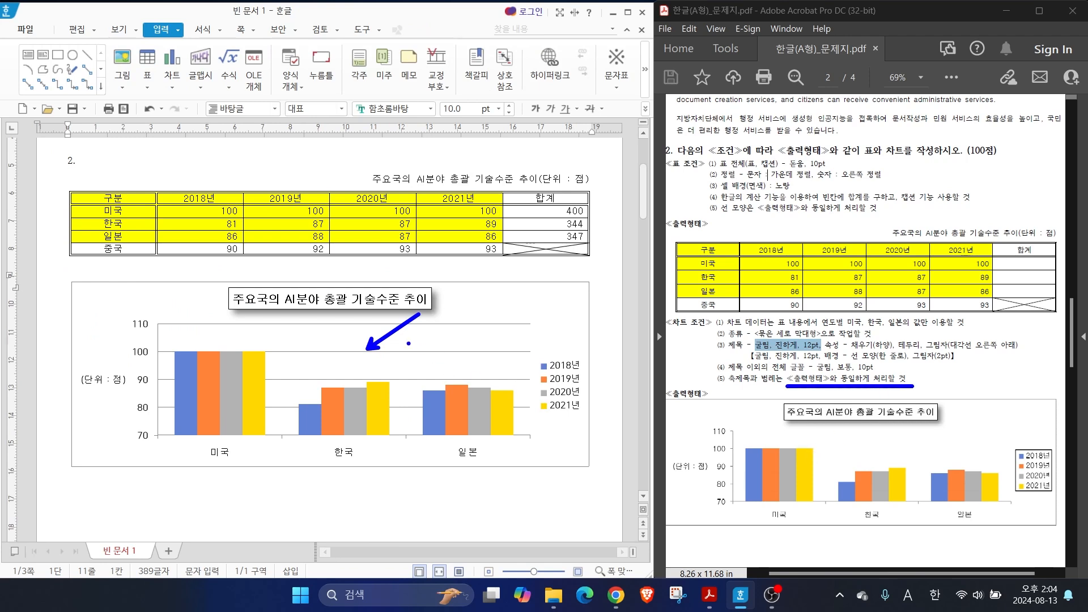
# Delete the horizontal gridlines from the chart
pyautogui.click(386, 354)
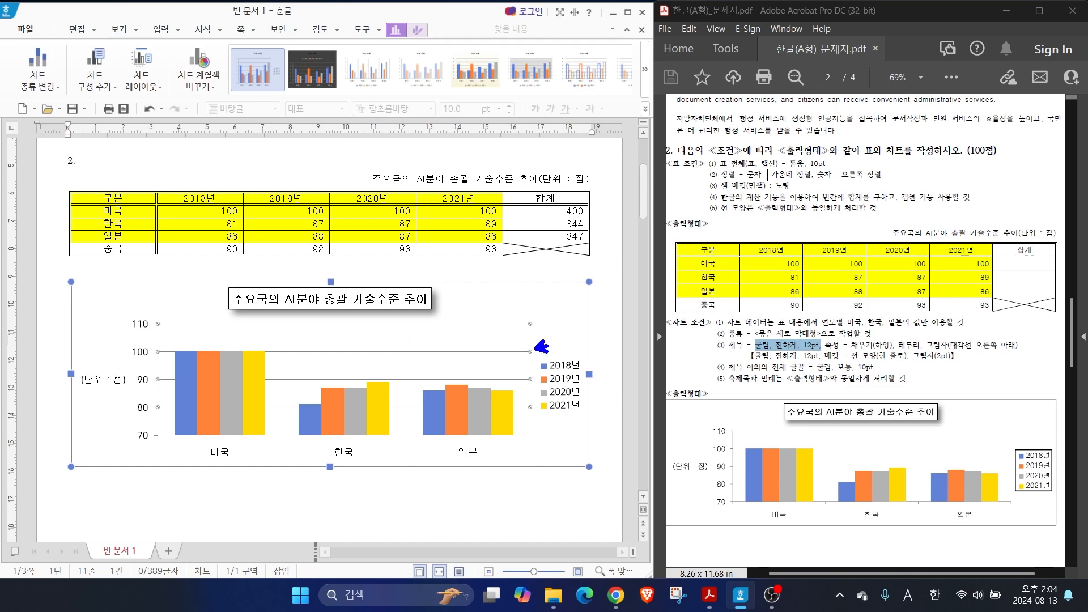
pyautogui.rightClick(415, 355)
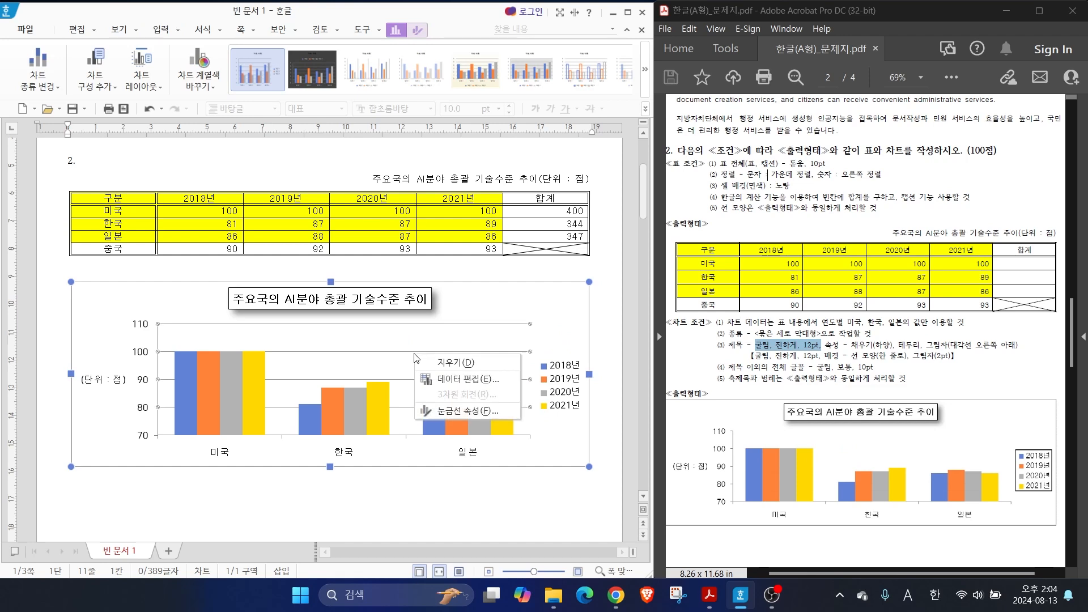
pyautogui.click(454, 363)
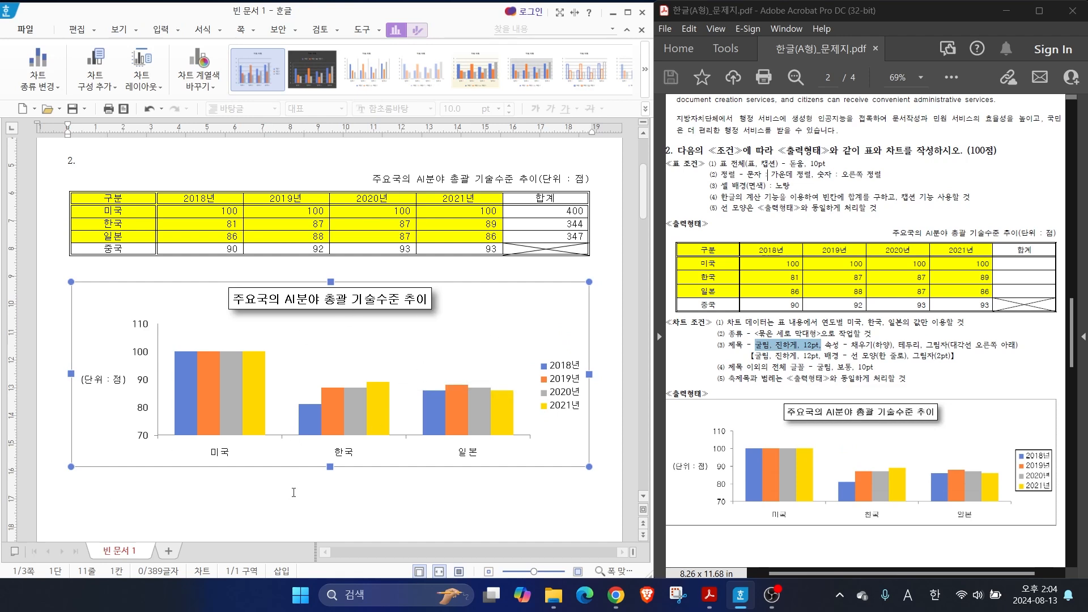
# Give the chart legend a black outline and deselect the chart
pyautogui.click(560, 386)
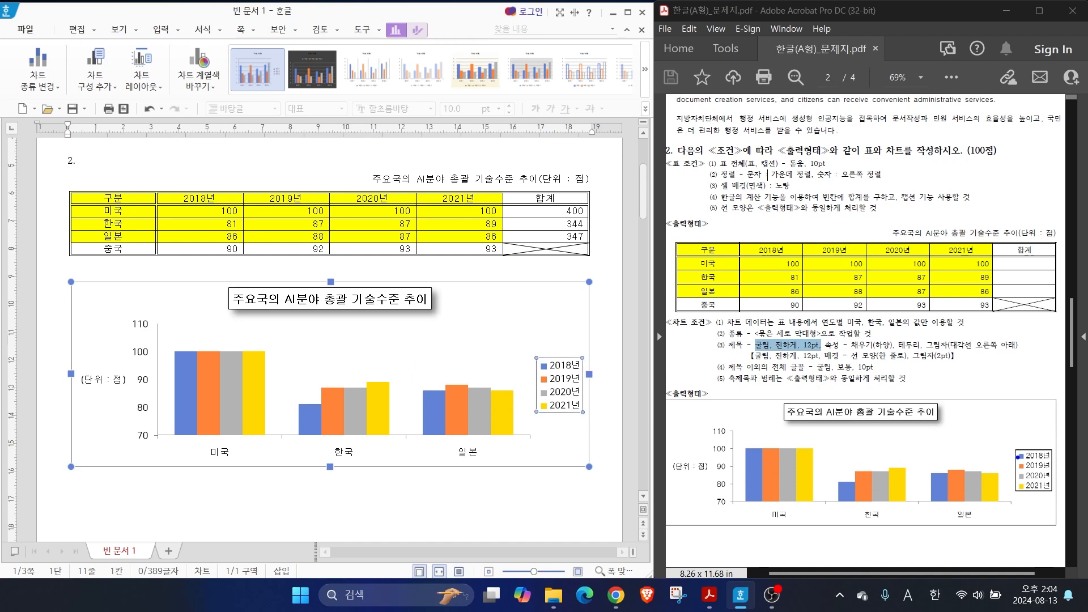
pyautogui.moveTo(1018, 458); pyautogui.dragTo(994, 439)
pyautogui.press('Escape')
pyautogui.click(562, 436)
pyautogui.click(559, 391)
pyautogui.rightClick(561, 395)
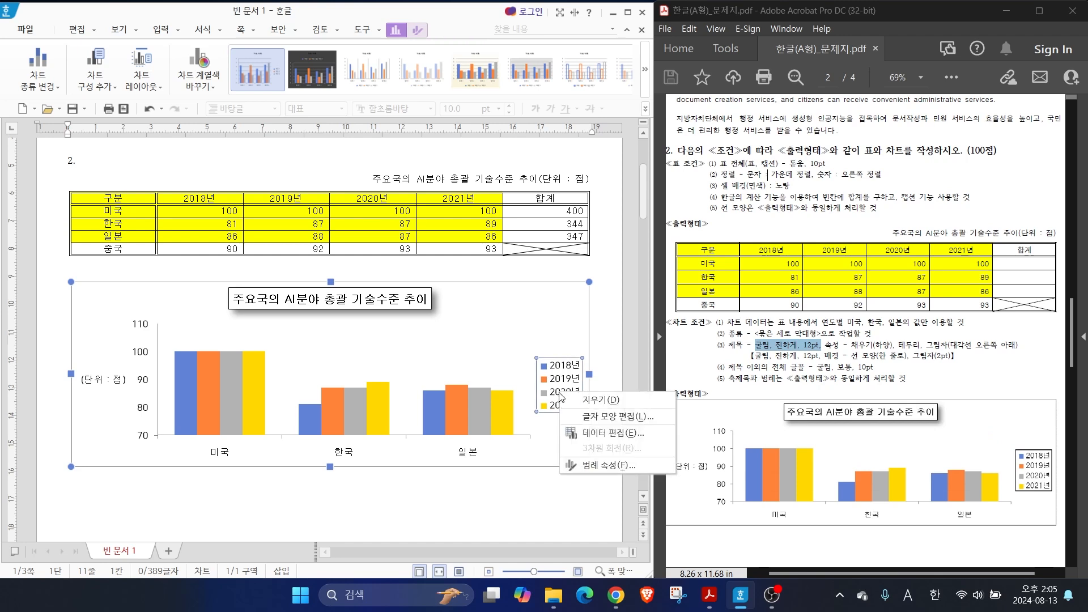
pyautogui.click(595, 466)
pyautogui.click(451, 184)
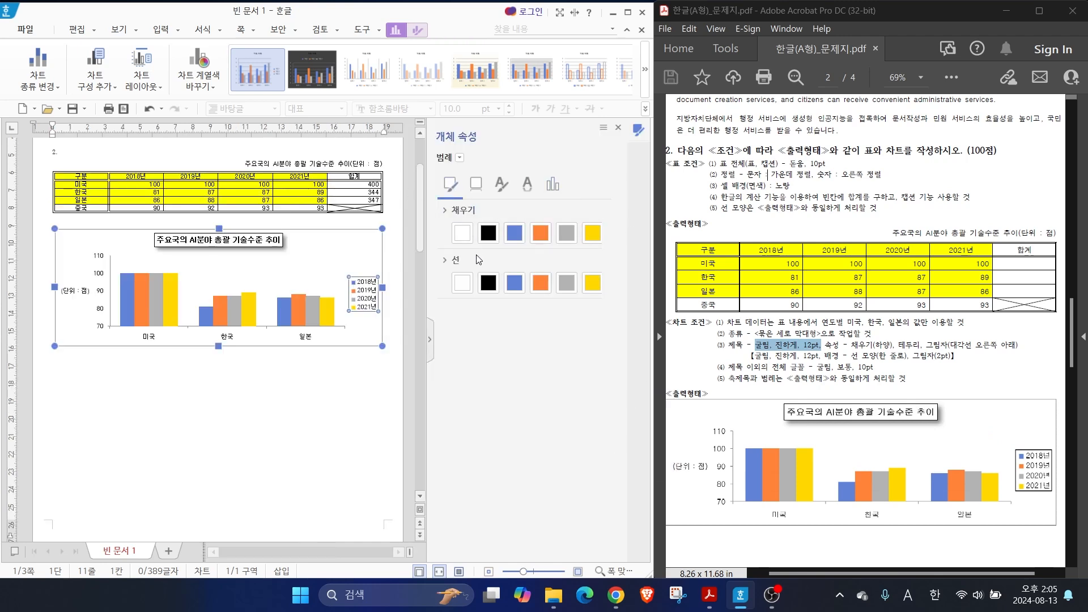
pyautogui.click(488, 283)
pyautogui.click(296, 426)
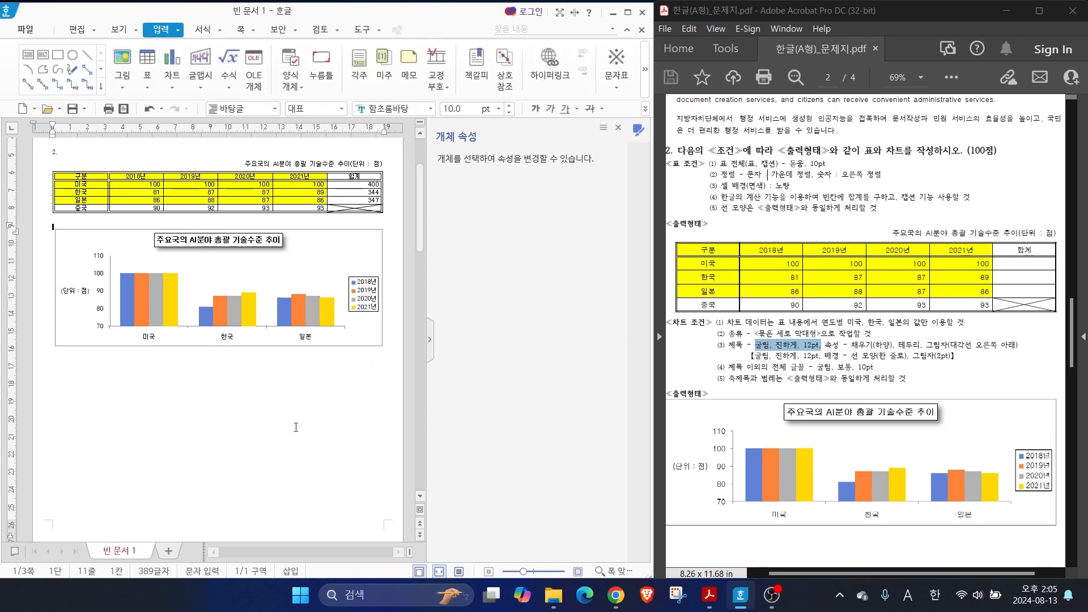
# Review the value axis's unit and tick mark settings, and close the object properties
pyautogui.doubleClick(98, 273)
pyautogui.click(580, 182)
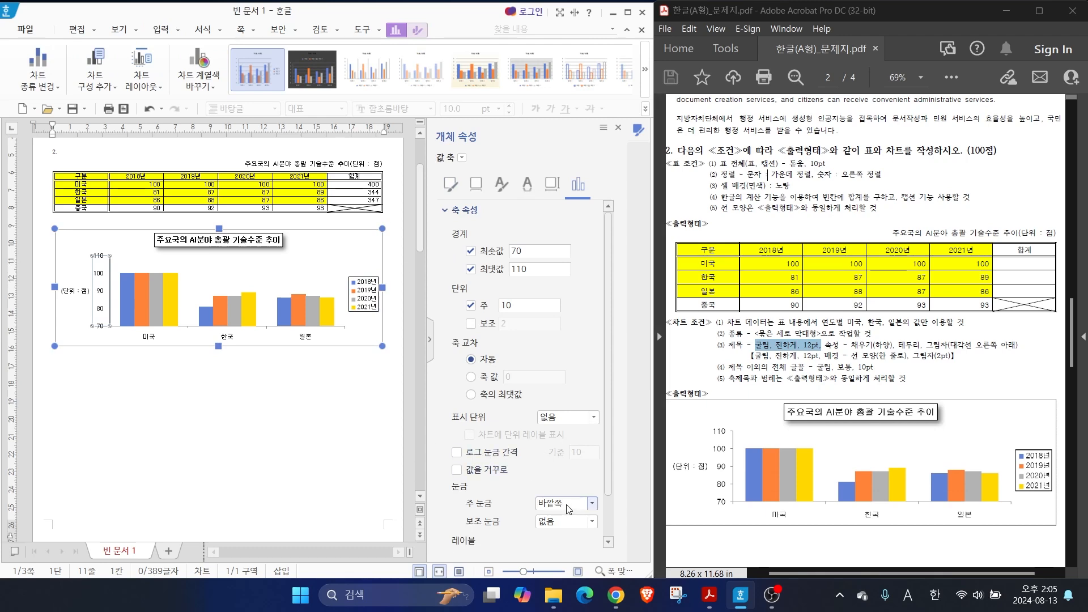
pyautogui.press('Escape')
pyautogui.click(618, 127)
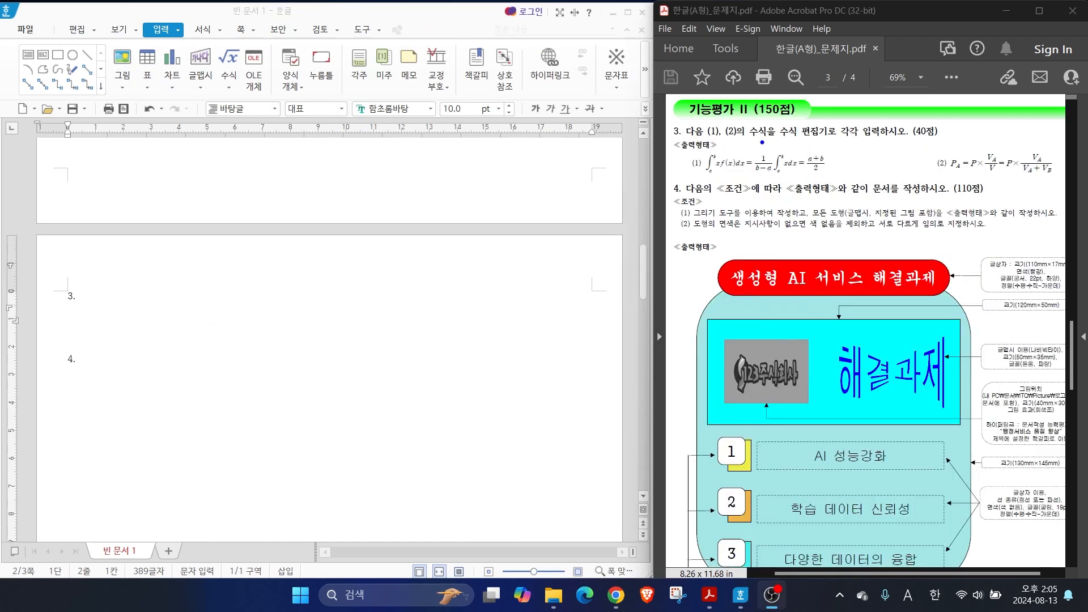
pyautogui.moveTo(762, 143); pyautogui.dragTo(897, 138)
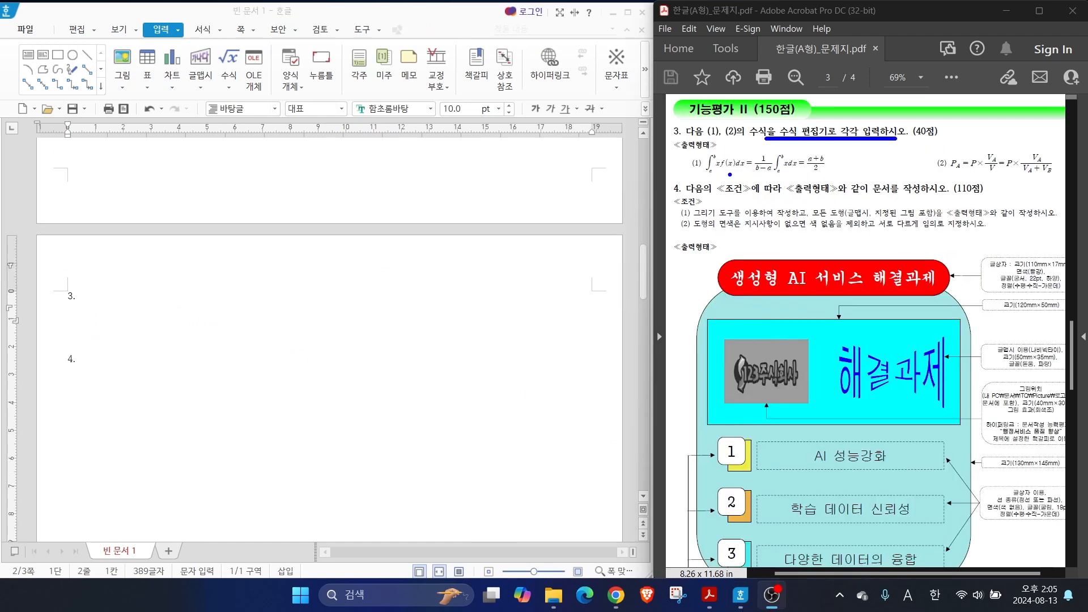
pyautogui.moveTo(704, 173)
pyautogui.mouseDown()
pyautogui.moveTo(683, 175)
pyautogui.moveTo(708, 165)
pyautogui.mouseUp()
pyautogui.moveTo(952, 171)
pyautogui.mouseDown()
pyautogui.moveTo(934, 157)
pyautogui.moveTo(954, 177)
pyautogui.mouseUp()
pyautogui.press('Escape')
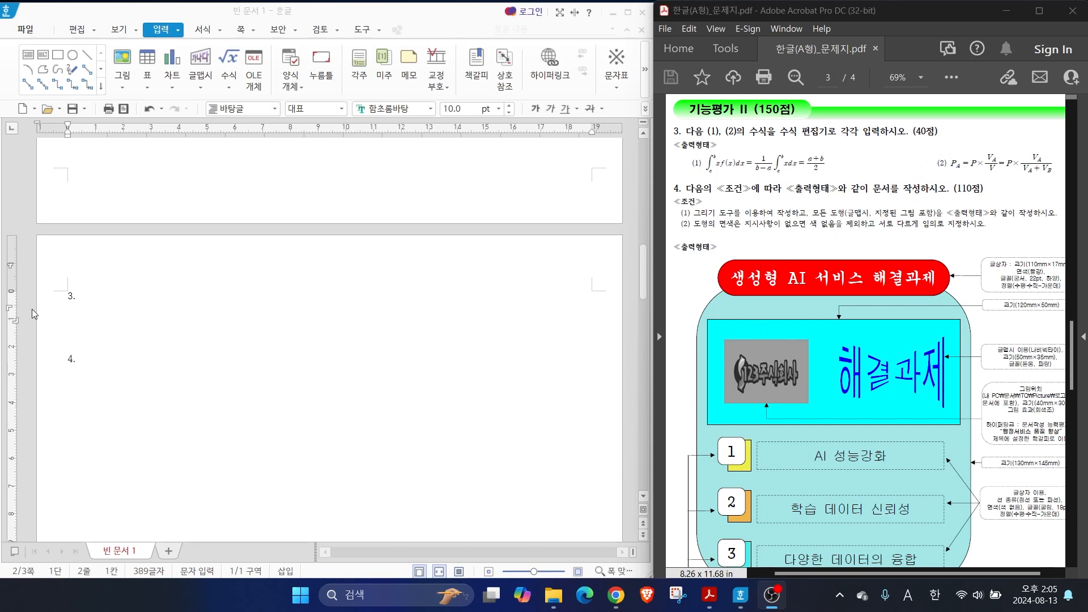
# Enter the labels (1) and (2) on separate lines below the question number 3
pyautogui.click(55, 315)
pyautogui.write('(1)')
pyautogui.press('Return')
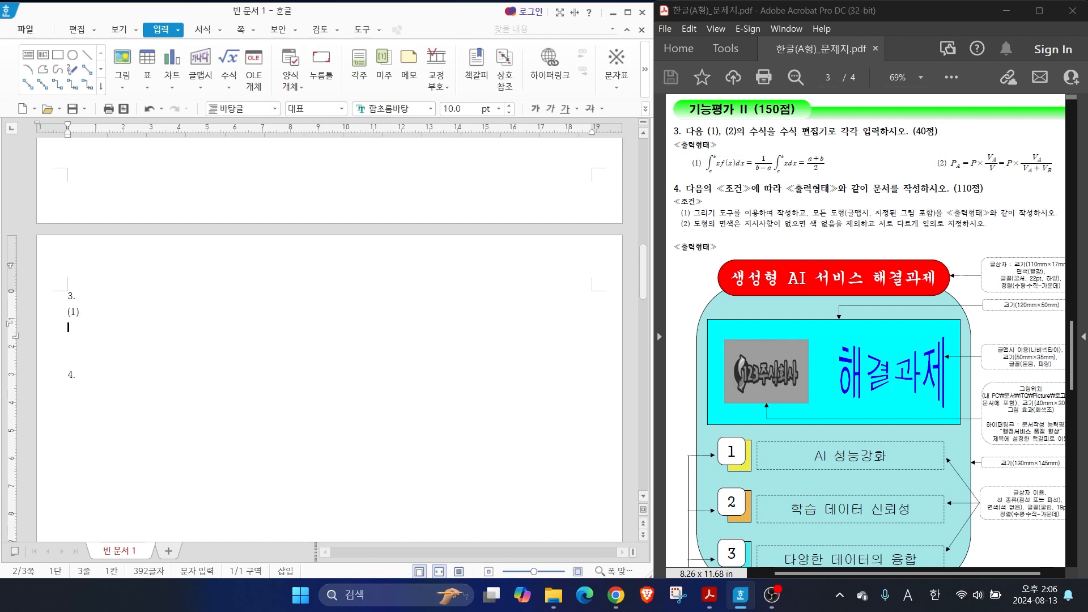
pyautogui.write('(2)')
# Start a new equation right after the (1) label of question 3 in the equation editor
pyautogui.click(107, 313)
pyautogui.click(158, 29)
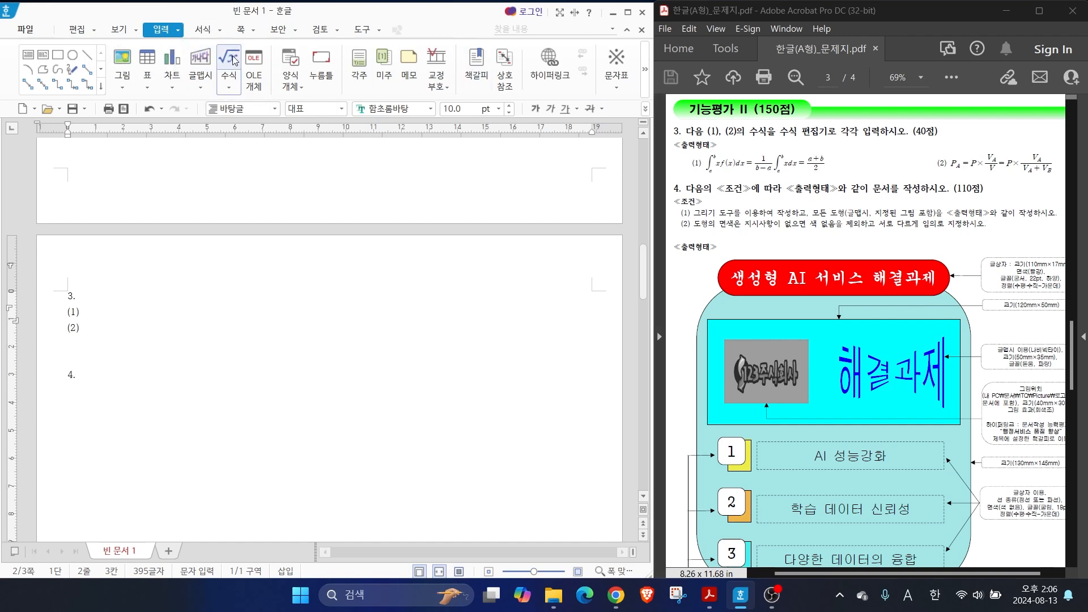
pyautogui.press('Hangul')
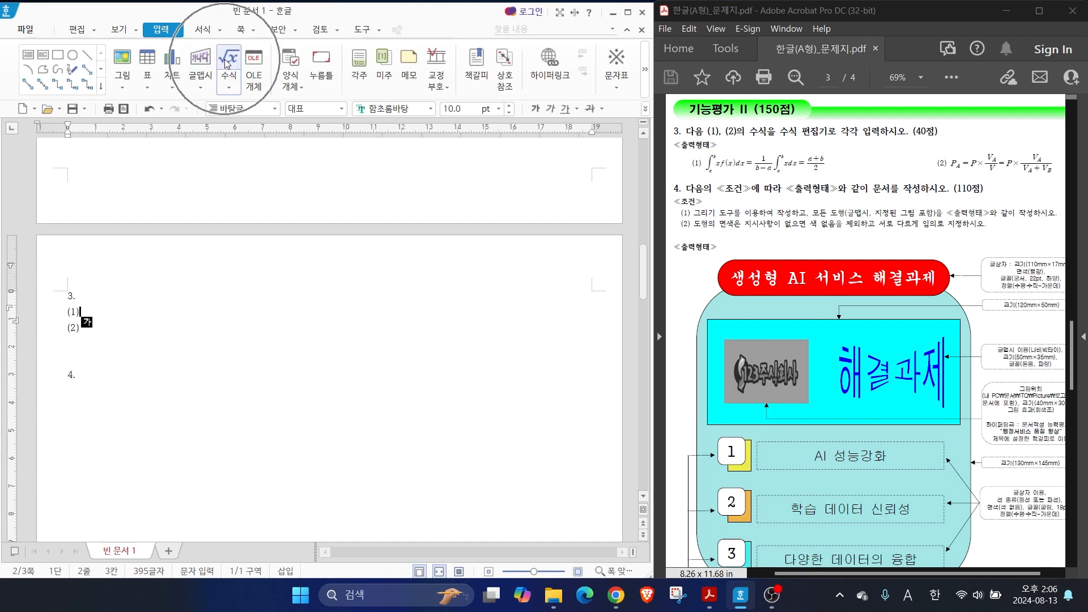
pyautogui.click(228, 62)
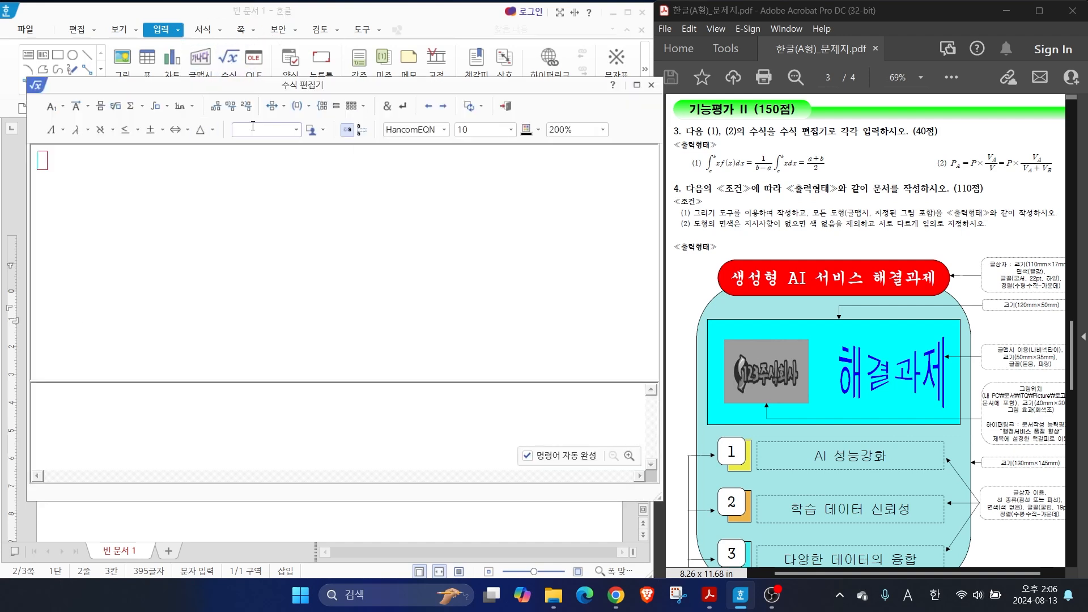
pyautogui.moveTo(230, 88); pyautogui.dragTo(255, 107)
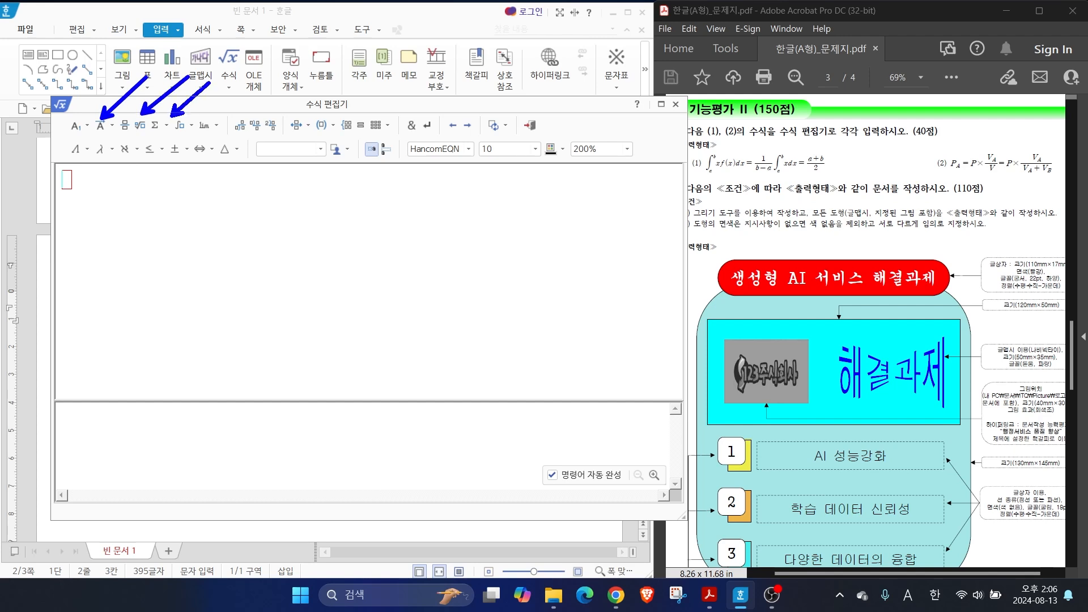
# Enter a single integral with lower limit a, upper limit b and the expression xf(x)dx followed by an equals sign
pyautogui.click(181, 125)
pyautogui.click(186, 148)
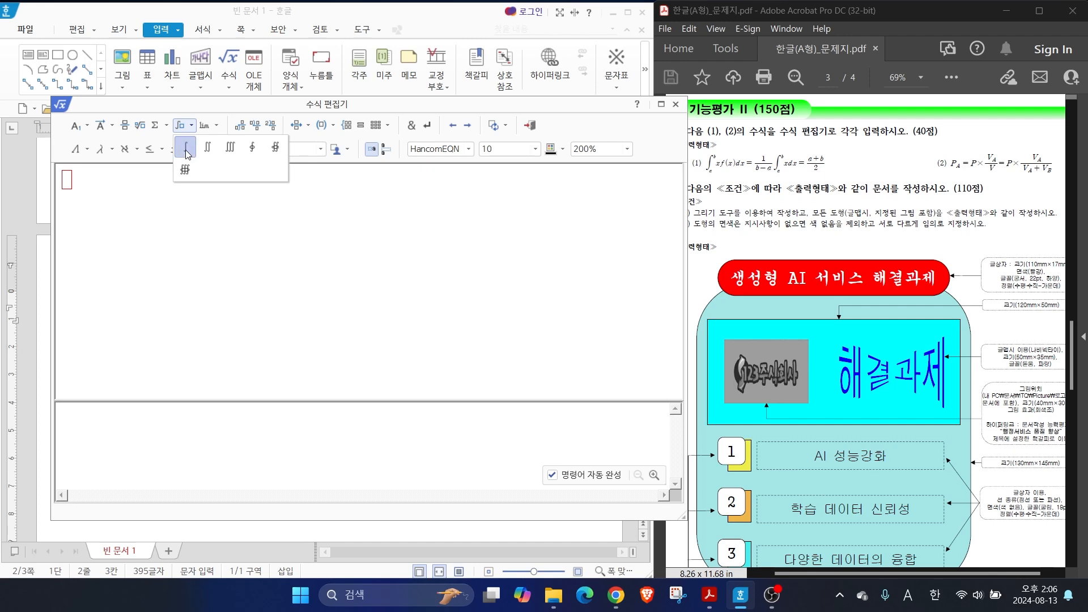
pyautogui.click(76, 214)
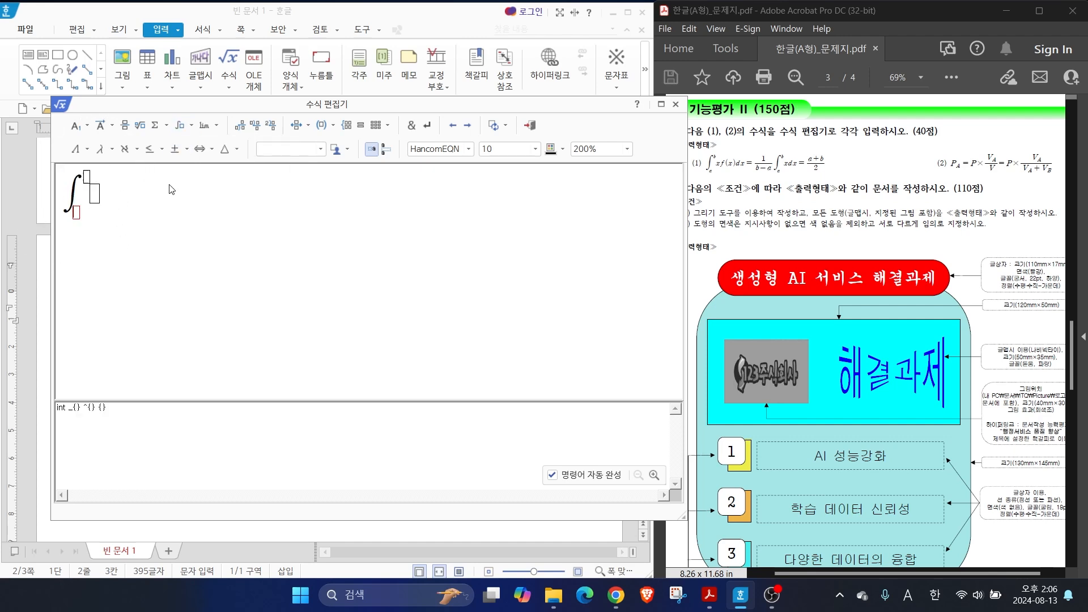
pyautogui.write('a')
pyautogui.write('b} {xf(')
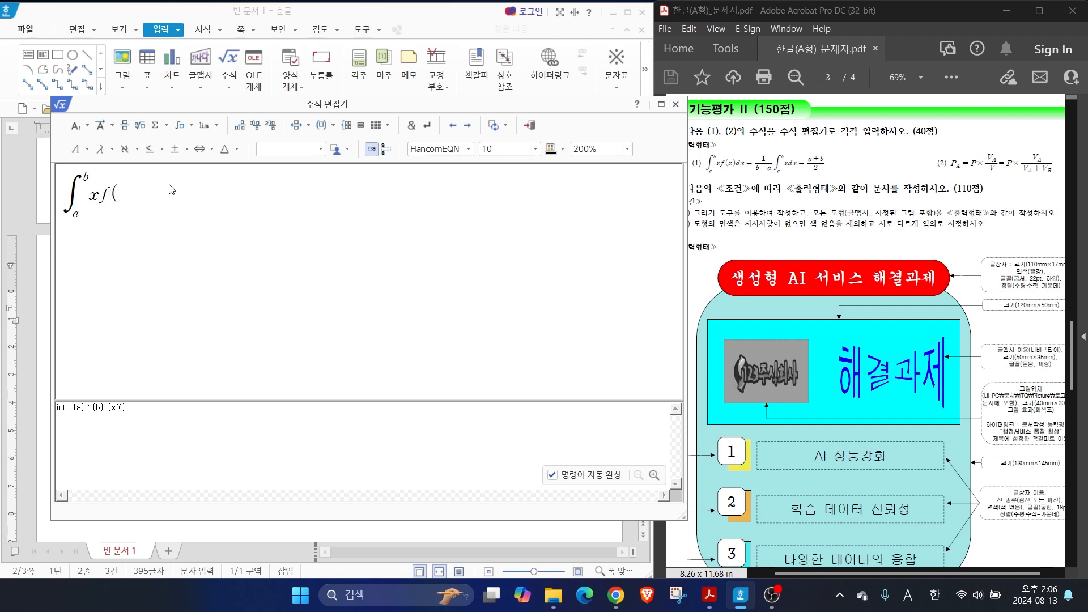
pyautogui.write('x)dx=')
# Add a fraction with numerator 1 and denominator b-a after the equals sign
pyautogui.click(125, 126)
pyautogui.write('1} over {}}')
pyautogui.press('Tab')
pyautogui.write('b-a')
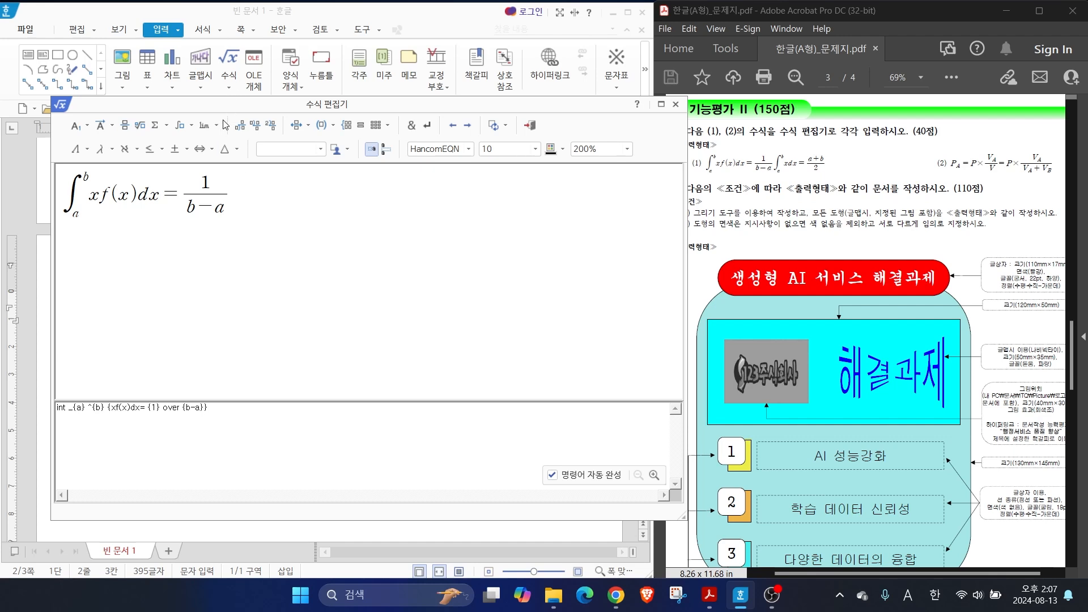
# Add a second integral with lower limit a, upper limit b and the expression xdx followed by an equals sign
pyautogui.click(175, 130)
pyautogui.click(185, 148)
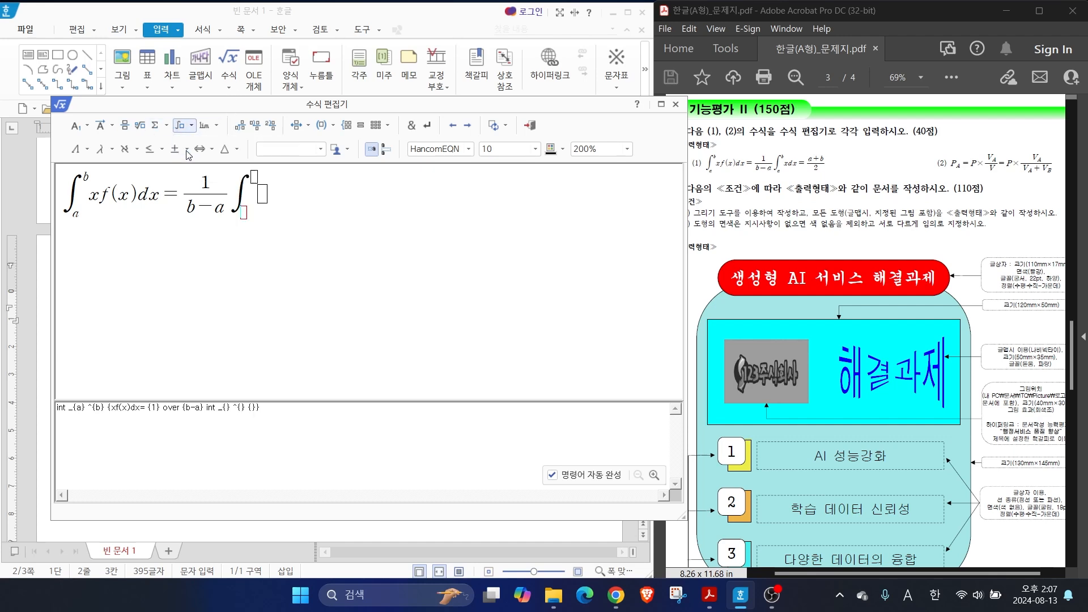
pyautogui.write('a')
pyautogui.press('Tab')
pyautogui.write('b')
# Complete the equation with a fraction of a+b over 2 and insert it into the document
pyautogui.press('Tab')
pyautogui.write('xdx=')
pyautogui.click(124, 128)
pyautogui.write('a+b')
pyautogui.press('Tab')
pyautogui.write('2')
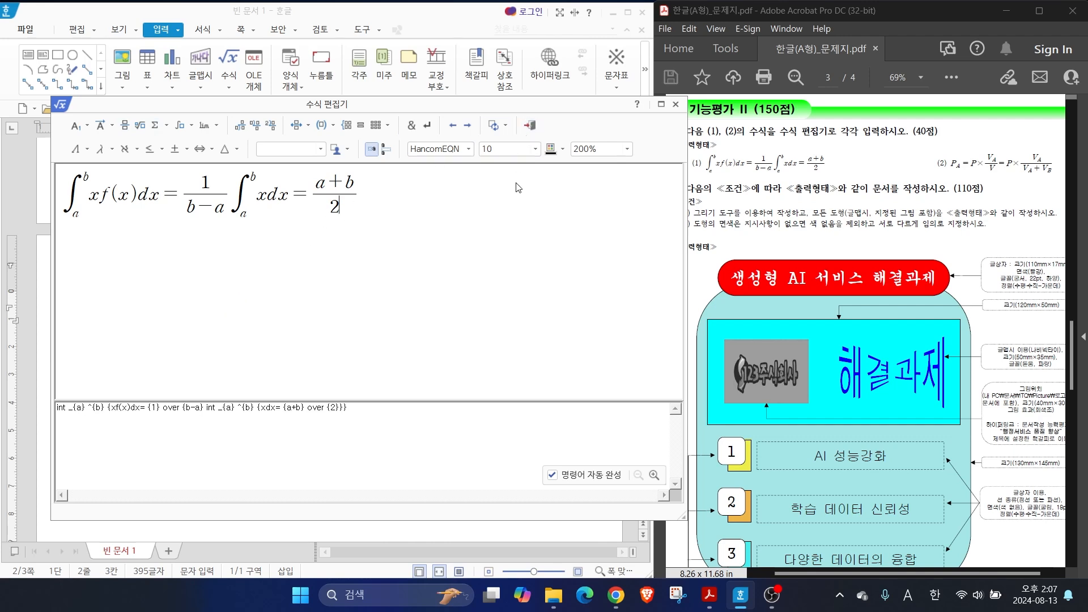
pyautogui.moveTo(513, 131)
pyautogui.mouseDown()
pyautogui.moveTo(558, 140)
pyautogui.moveTo(549, 121)
pyautogui.moveTo(537, 136)
pyautogui.mouseUp()
pyautogui.moveTo(564, 171); pyautogui.dragTo(534, 129)
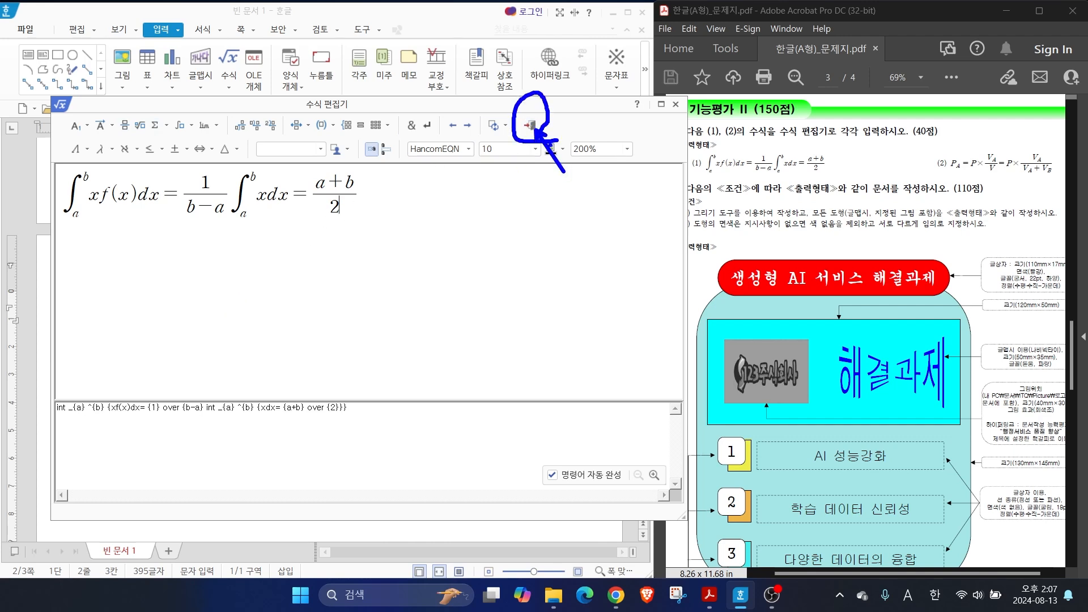
pyautogui.click(530, 128)
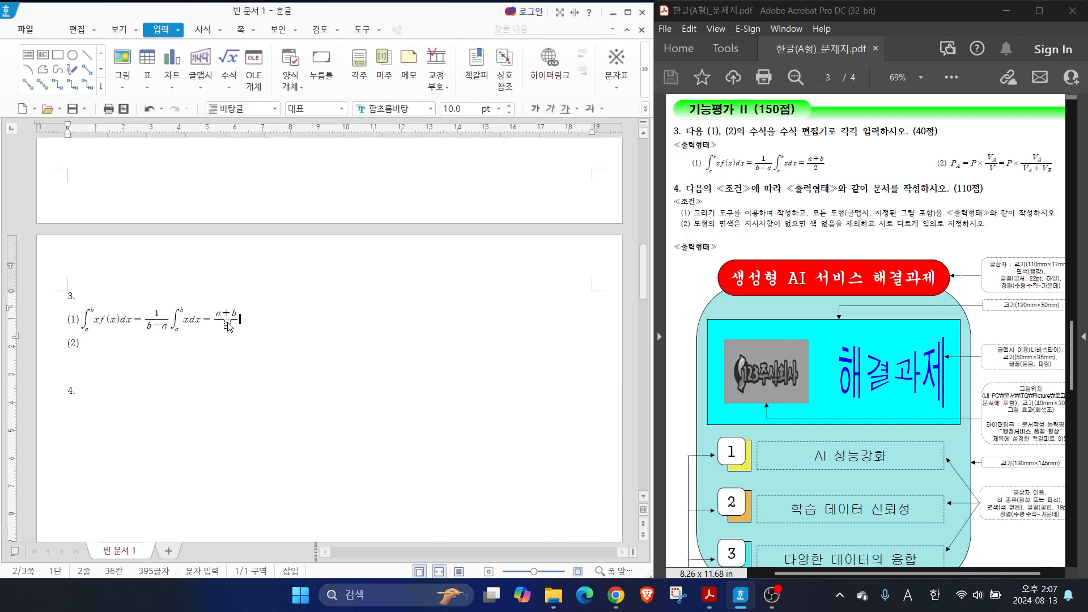
# Reopen equation (1) for editing, add a trial letter a before dx, remove it and return to the document
pyautogui.press('Hangul')
pyautogui.doubleClick(174, 324)
pyautogui.moveTo(235, 111); pyautogui.dragTo(290, 85)
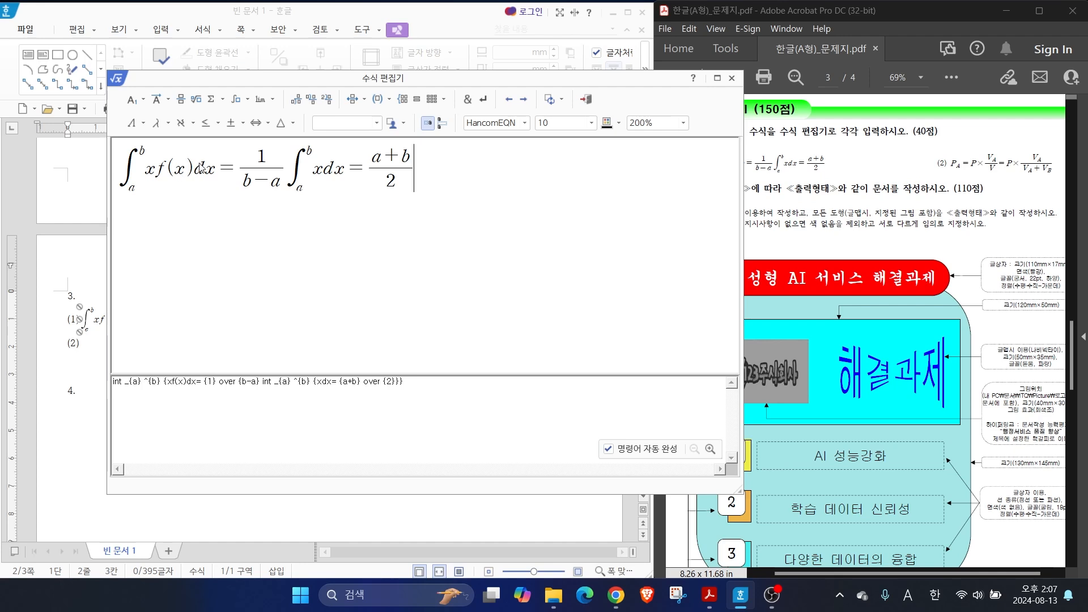
pyautogui.write('a')
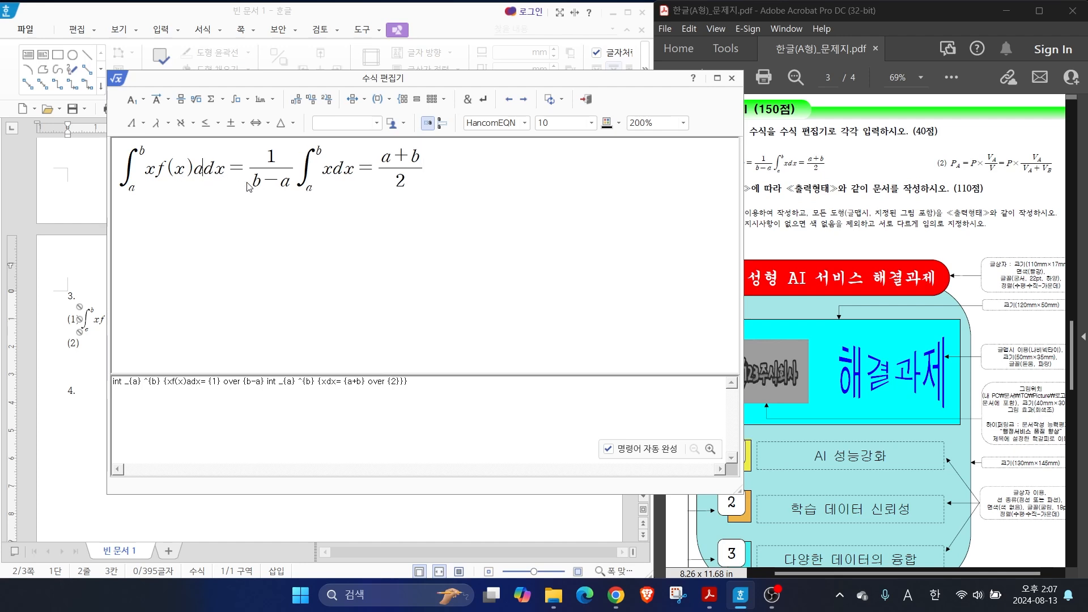
pyautogui.press('BackSpace')
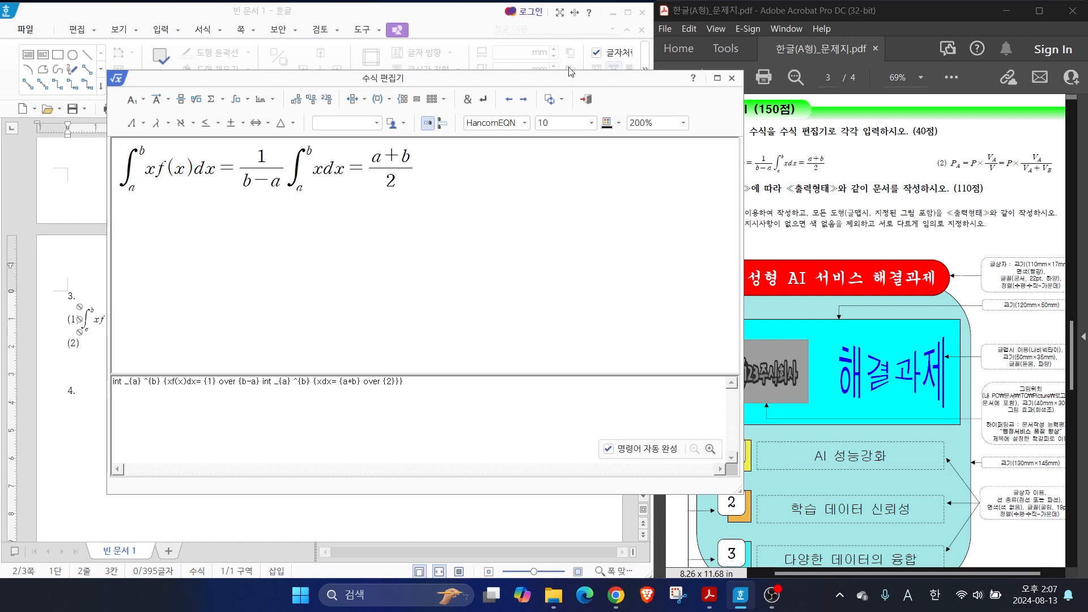
pyautogui.click(585, 99)
# Start a new equation right after the (2) label and enter P with subscript A
pyautogui.click(94, 346)
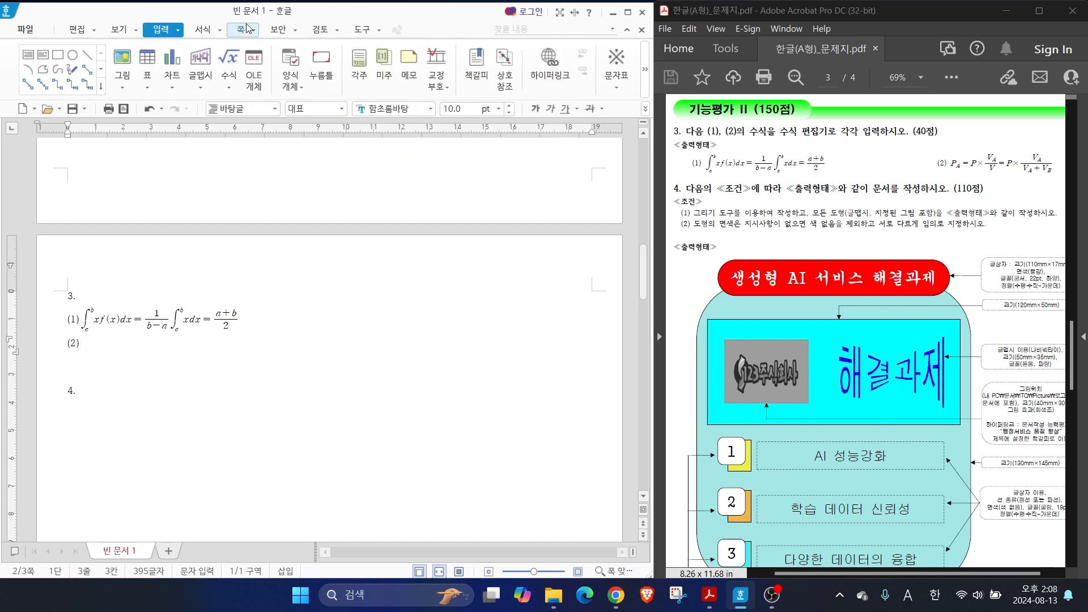
pyautogui.click(231, 61)
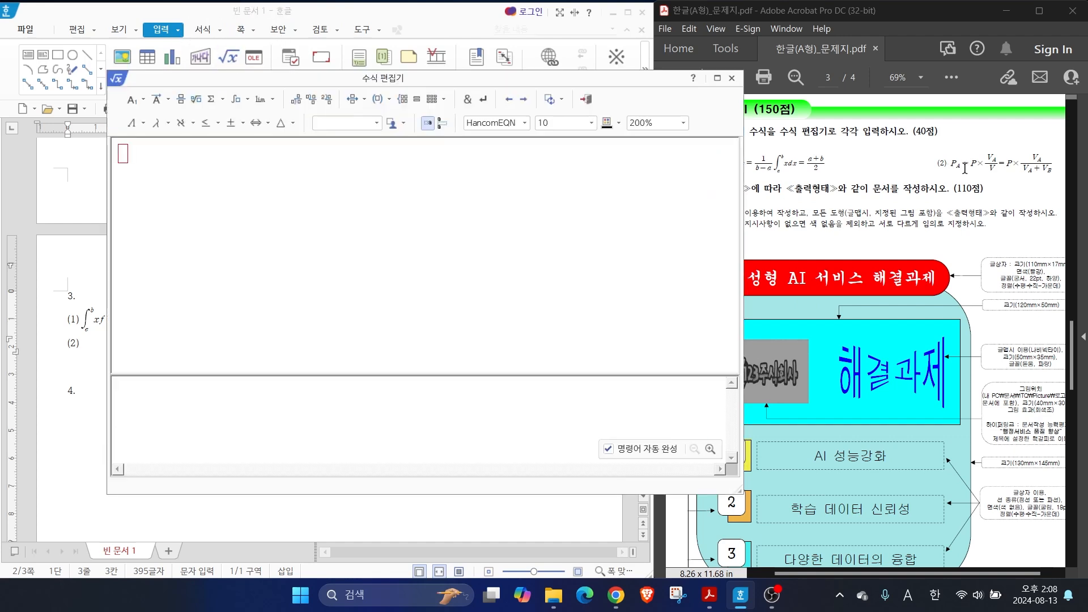
pyautogui.write('A')
pyautogui.press('BackSpace')
pyautogui.write('P')
pyautogui.click(138, 105)
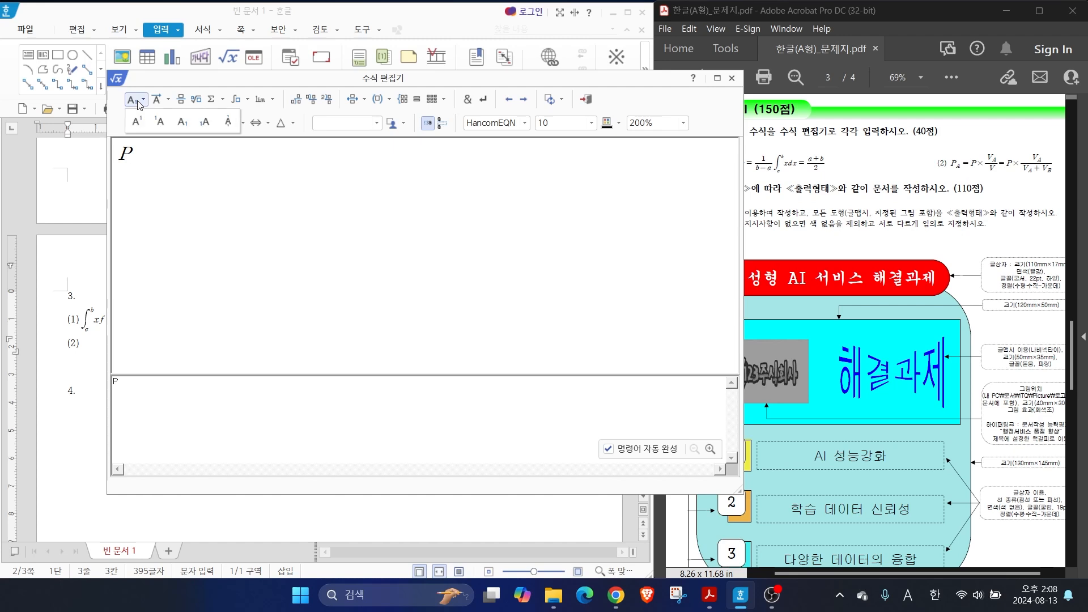
pyautogui.click(183, 130)
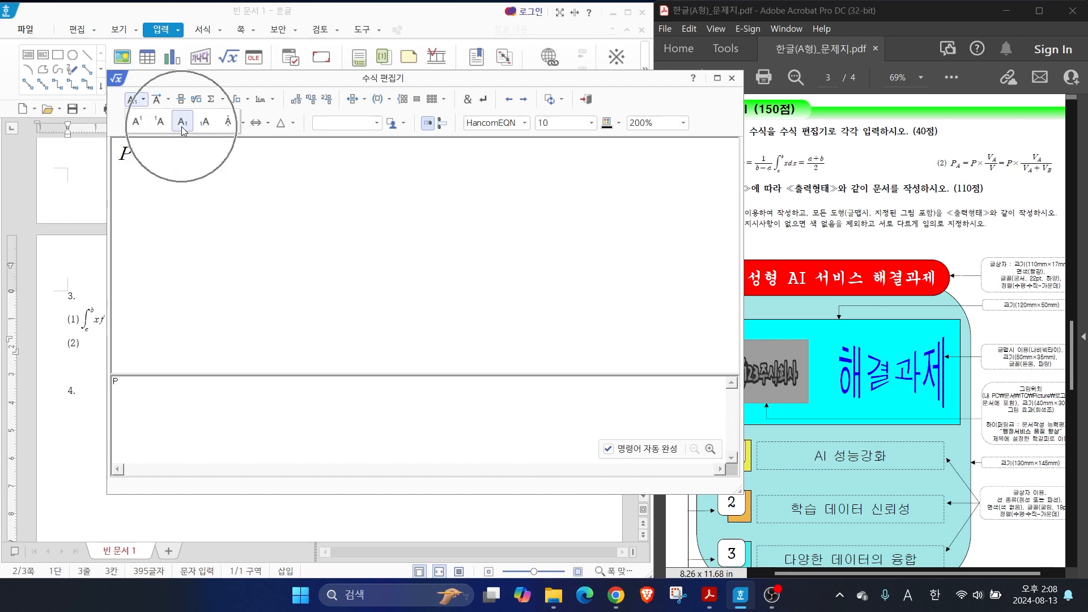
pyautogui.write('A')
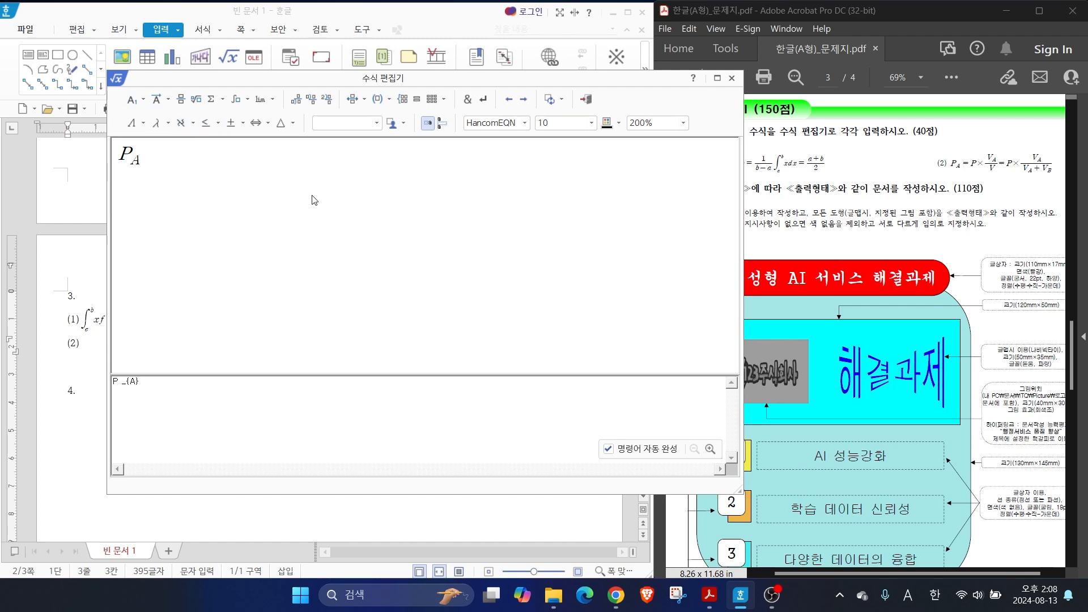
# Continue the equation with =P× and a fraction of V with subscript A over V
pyautogui.write('=P')
pyautogui.click(231, 123)
pyautogui.click(283, 146)
pyautogui.click(181, 100)
pyautogui.write('V} over {}')
pyautogui.click(142, 99)
pyautogui.click(185, 125)
pyautogui.write('A}} over {}')
pyautogui.press('Tab')
pyautogui.write('V')
pyautogui.press('Tab')
pyautogui.write('=P')
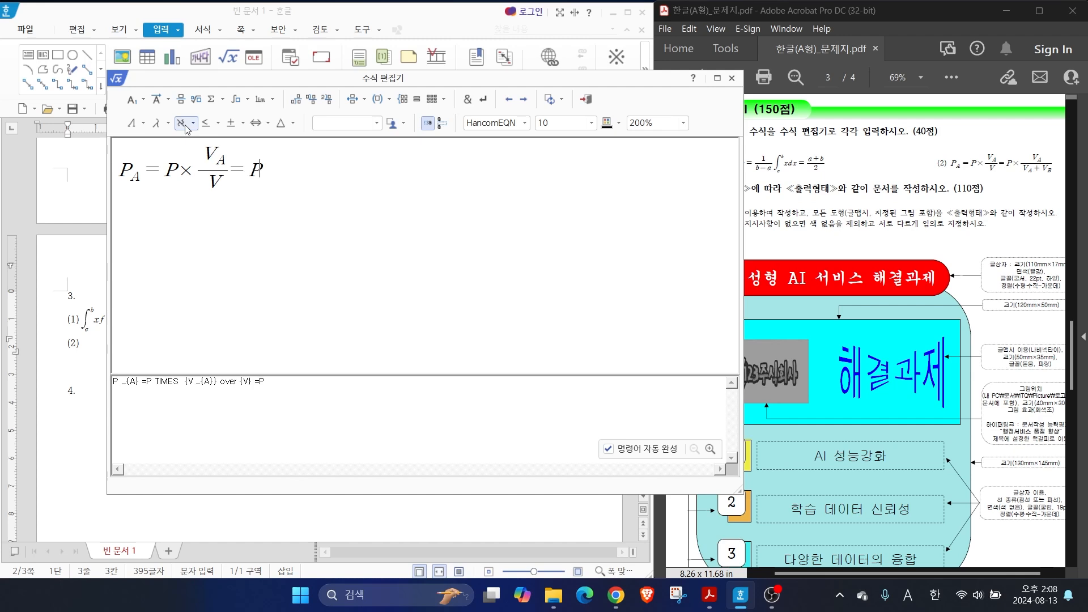
# Add a second =P× and a fraction with V with subscript A as numerator
pyautogui.click(232, 123)
pyautogui.click(284, 146)
pyautogui.click(196, 101)
pyautogui.write('V _{A}} over {V}')
pyautogui.click(143, 99)
pyautogui.click(183, 125)
pyautogui.write('A}} over {V}')
# Enter V subscript A + V subscript B as the last fraction's denominator and insert the equation into the document
pyautogui.press('Tab')
pyautogui.write('V')
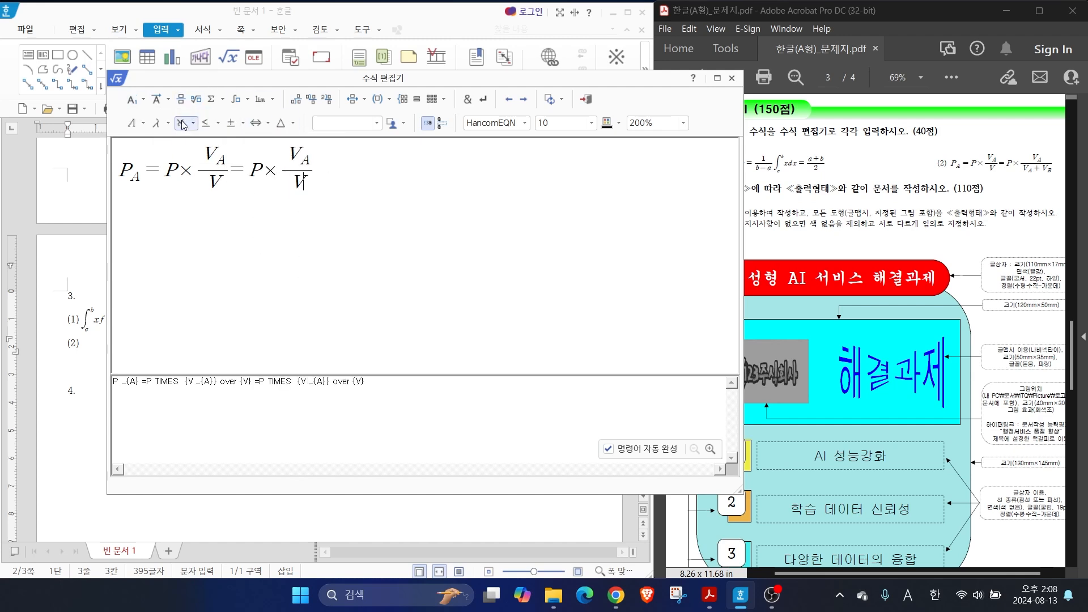
pyautogui.click(143, 99)
pyautogui.click(183, 122)
pyautogui.write('A')
pyautogui.press('Tab')
pyautogui.write('+V')
pyautogui.click(132, 103)
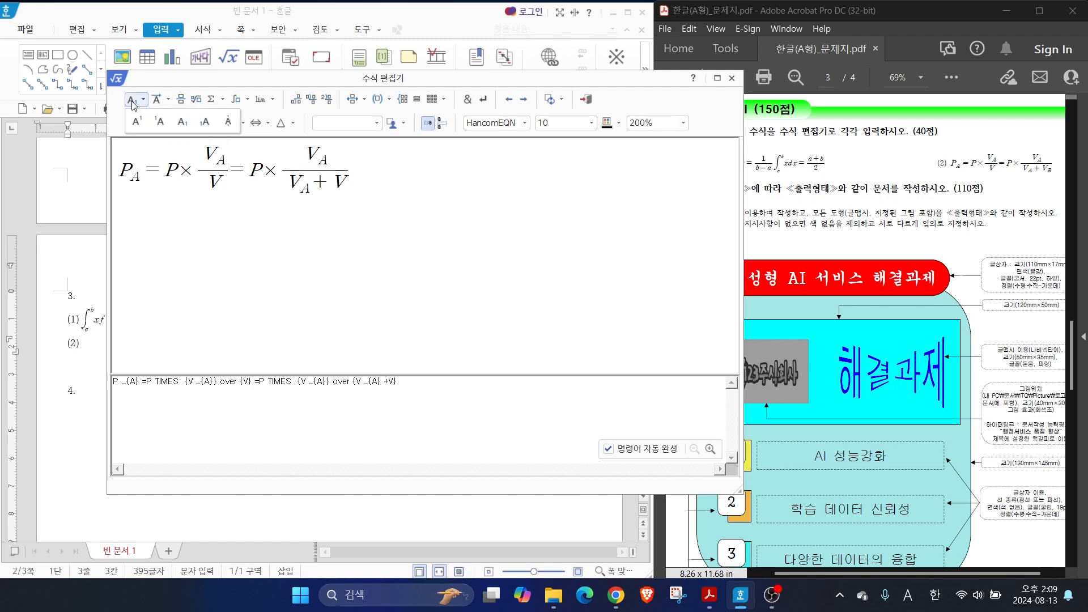
pyautogui.click(182, 122)
pyautogui.write('B')
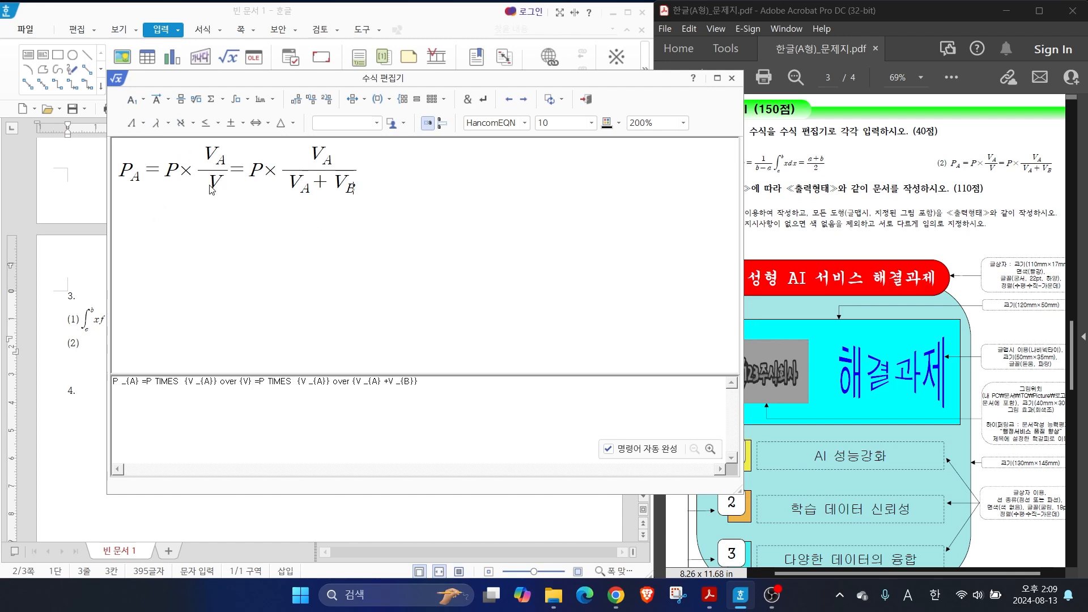
pyautogui.click(586, 100)
# Examine question 4's conditions and the size, fill and font instructions for each shape in the exam PDF
pyautogui.scroll(-5, 173, 232)
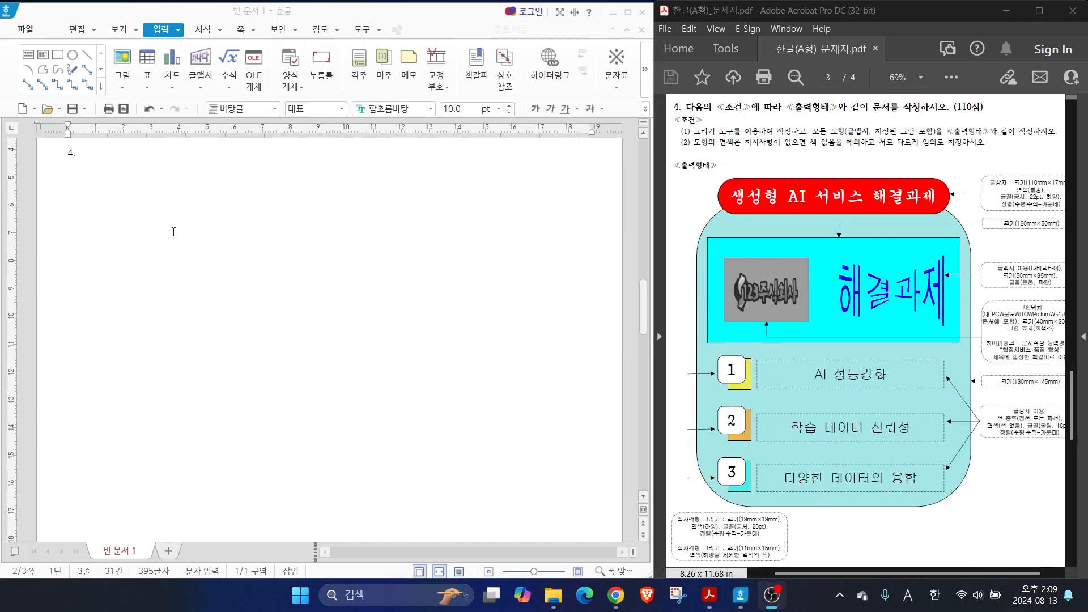
pyautogui.moveTo(743, 102); pyautogui.dragTo(711, 57)
pyautogui.moveTo(718, 138); pyautogui.dragTo(945, 136)
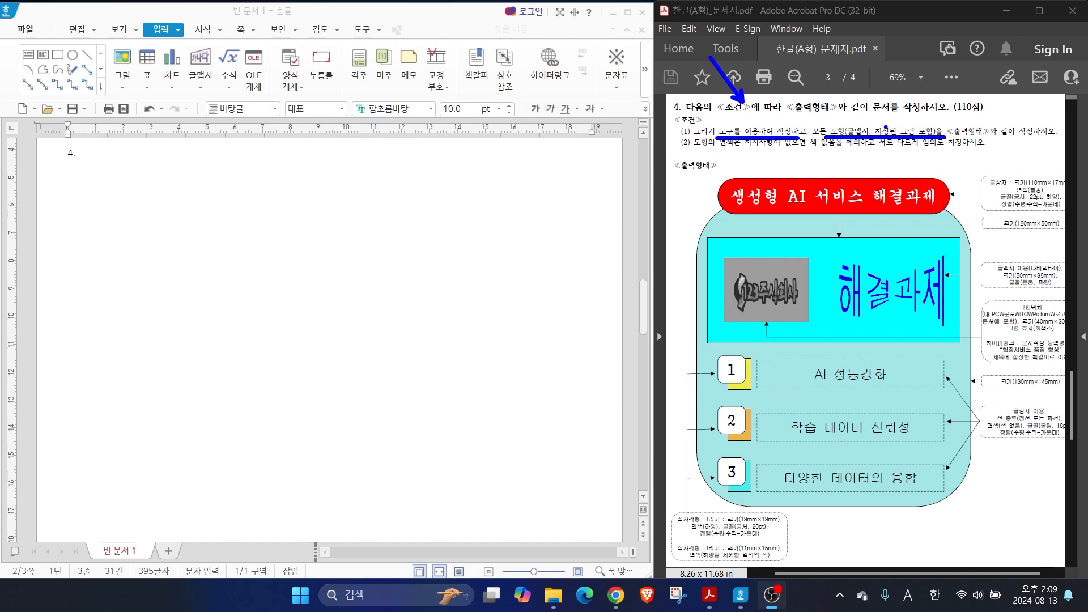
pyautogui.moveTo(711, 149); pyautogui.dragTo(845, 150)
pyautogui.moveTo(888, 146); pyautogui.dragTo(947, 147)
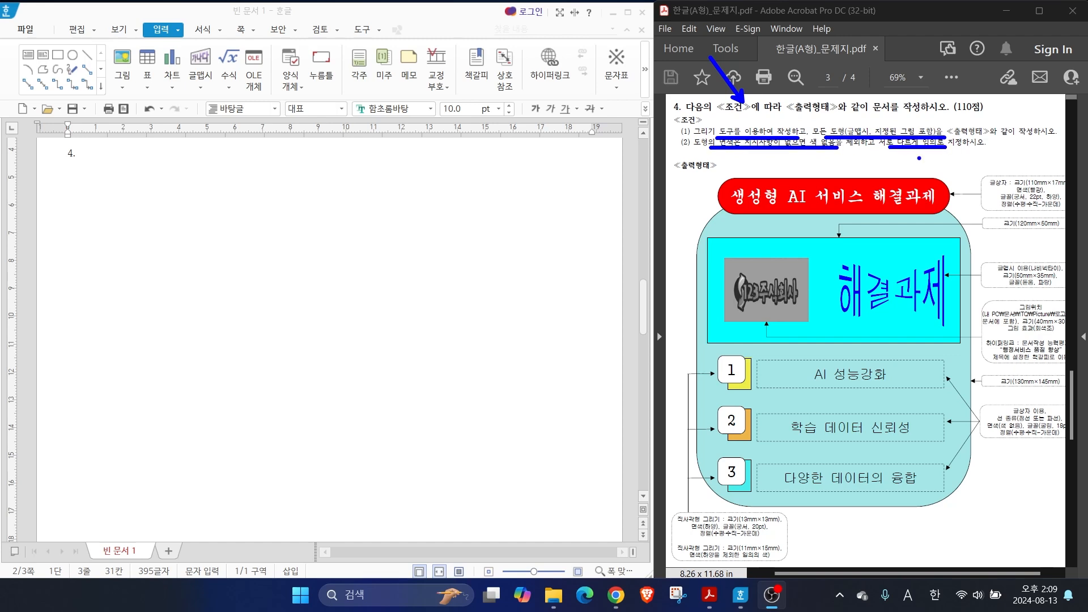
pyautogui.moveTo(1009, 145); pyautogui.dragTo(1027, 185)
pyautogui.moveTo(1016, 174); pyautogui.dragTo(1030, 176)
pyautogui.moveTo(1029, 264)
pyautogui.mouseDown()
pyautogui.moveTo(1042, 267)
pyautogui.moveTo(1037, 276)
pyautogui.mouseUp()
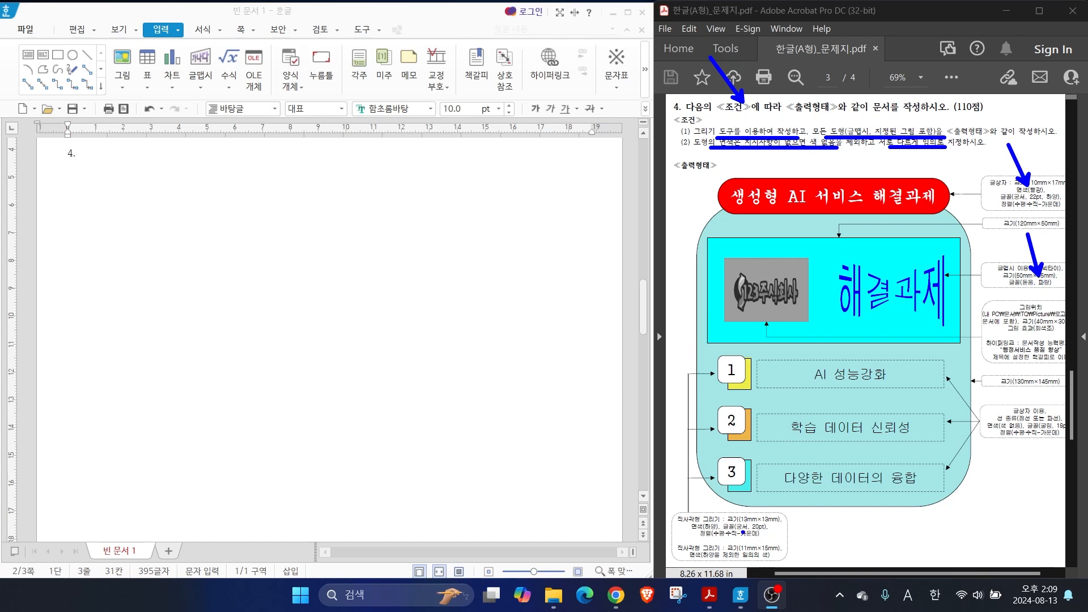
pyautogui.moveTo(775, 408)
pyautogui.mouseDown()
pyautogui.moveTo(751, 386)
pyautogui.moveTo(761, 388)
pyautogui.mouseUp()
pyautogui.moveTo(771, 453); pyautogui.dragTo(753, 438)
pyautogui.moveTo(754, 448); pyautogui.dragTo(762, 439)
pyautogui.moveTo(774, 499); pyautogui.dragTo(753, 485)
pyautogui.moveTo(753, 495); pyautogui.dragTo(763, 487)
pyautogui.press('Escape')
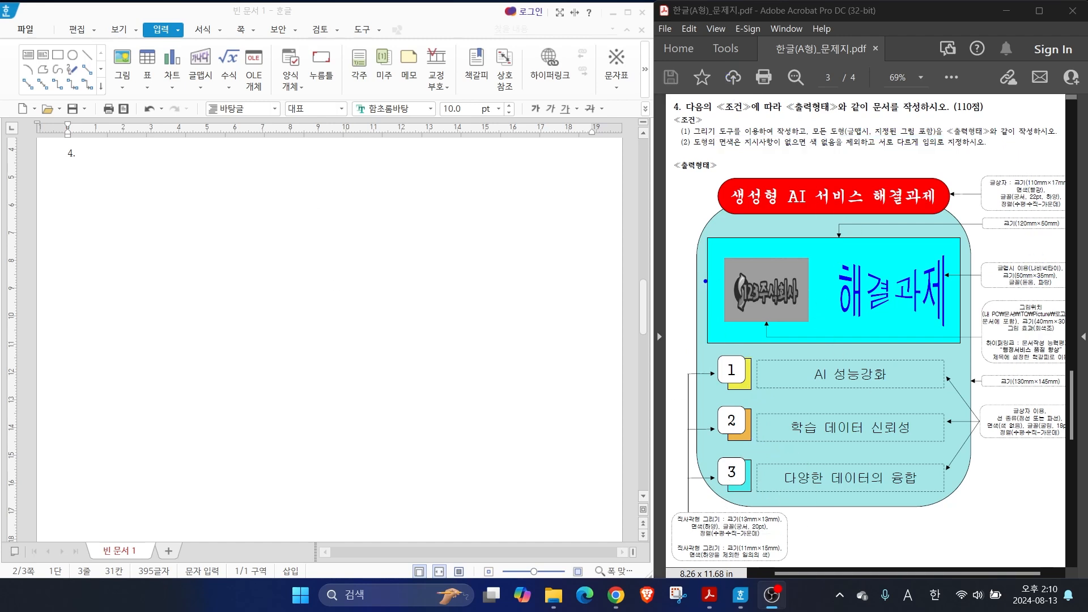
pyautogui.moveTo(708, 235); pyautogui.dragTo(672, 187)
pyautogui.press('Escape')
# Draw a rectangle about 75 mm wide and 81 mm high below the question number 4
pyautogui.click(153, 38)
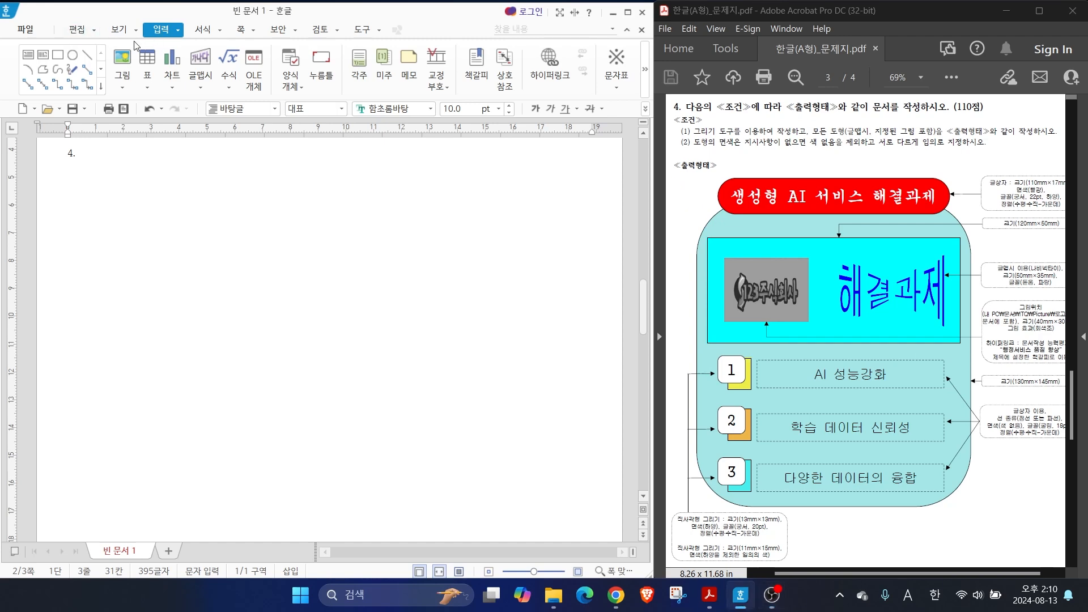
pyautogui.click(58, 55)
pyautogui.moveTo(187, 230); pyautogui.dragTo(397, 456)
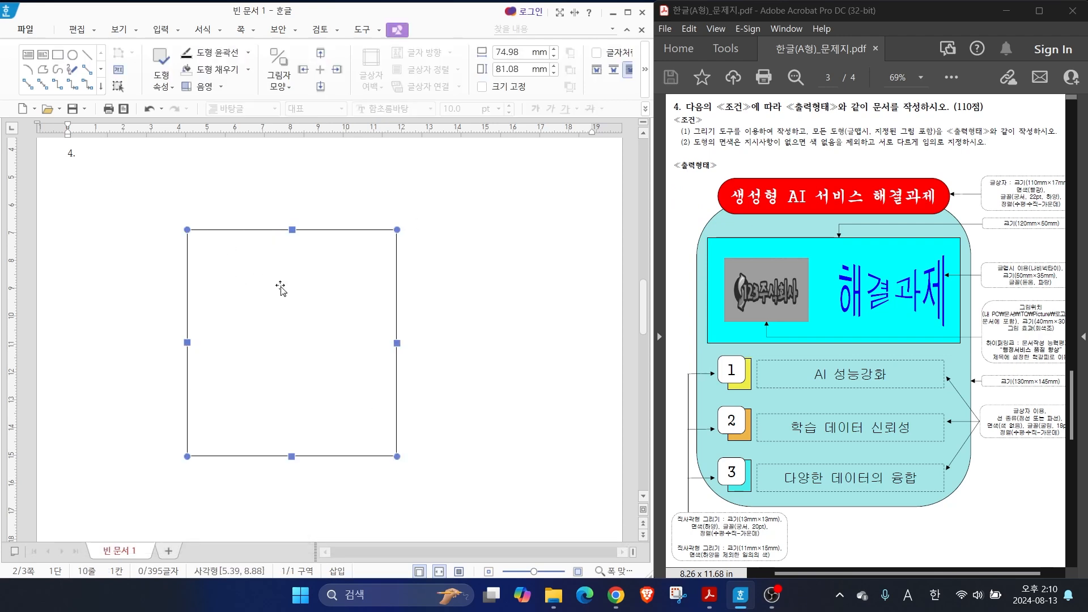
pyautogui.hotkey('ctrl', '2')
pyautogui.moveTo(544, 79)
pyautogui.mouseDown()
pyautogui.moveTo(497, 89)
pyautogui.moveTo(547, 49)
pyautogui.moveTo(533, 83)
pyautogui.mouseUp()
pyautogui.press('Escape')
# Set the rectangle's width to 130 mm and height to 145 mm, and lock its size
pyautogui.doubleClick(312, 276)
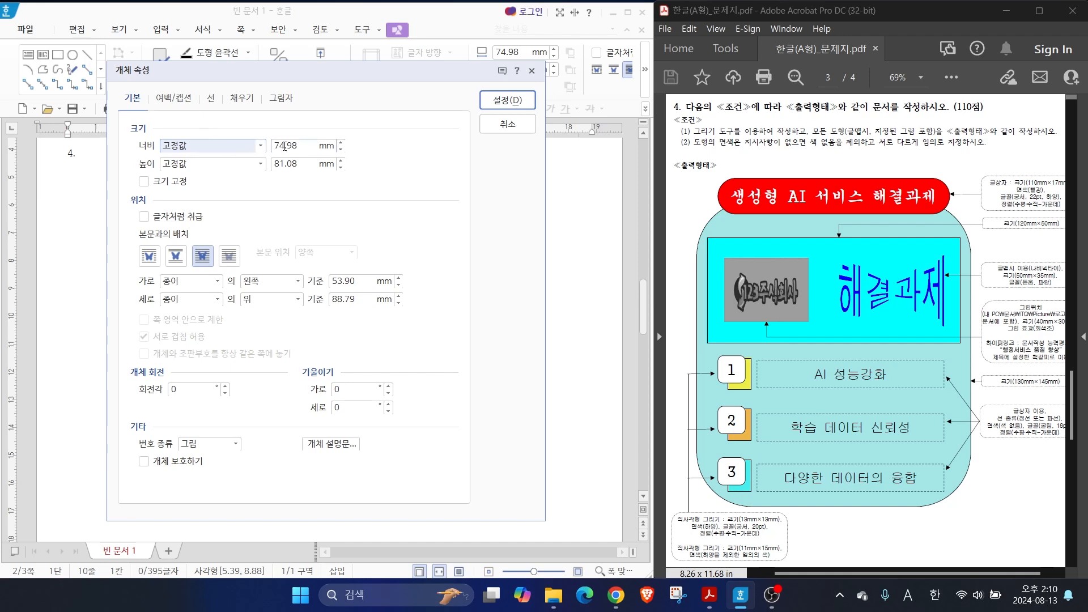
pyautogui.press('Tab')
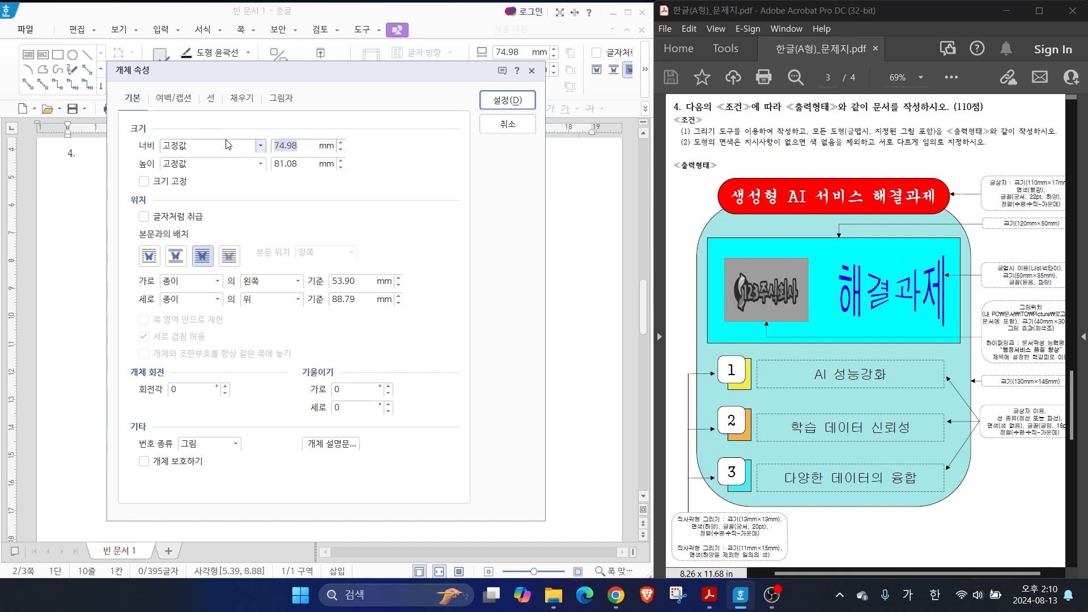
pyautogui.press('alt')
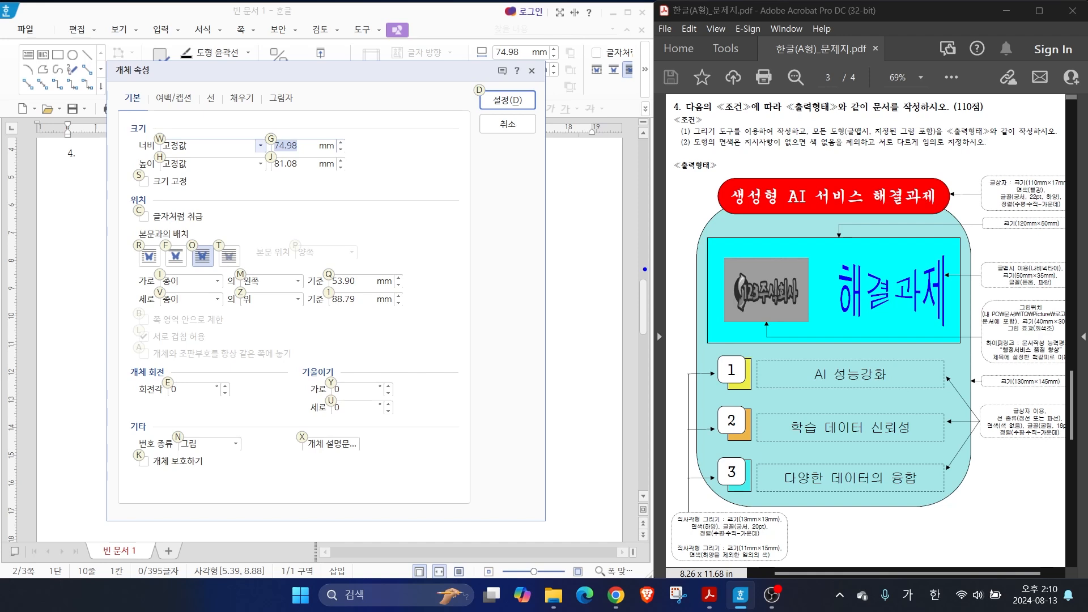
pyautogui.moveTo(979, 386)
pyautogui.mouseDown()
pyautogui.moveTo(959, 382)
pyautogui.moveTo(1069, 386)
pyautogui.mouseUp()
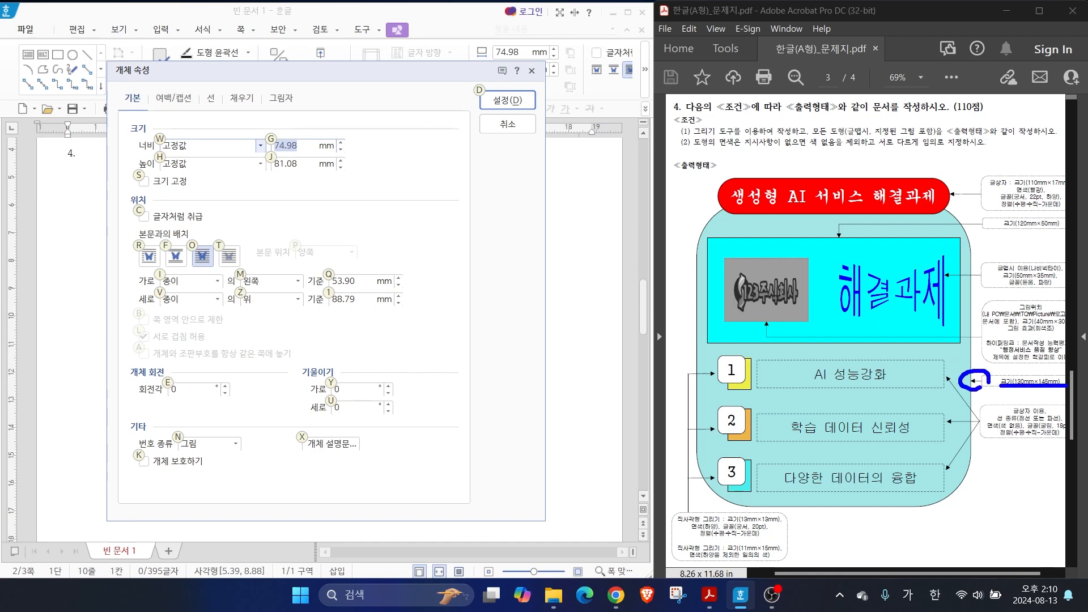
pyautogui.press('Escape')
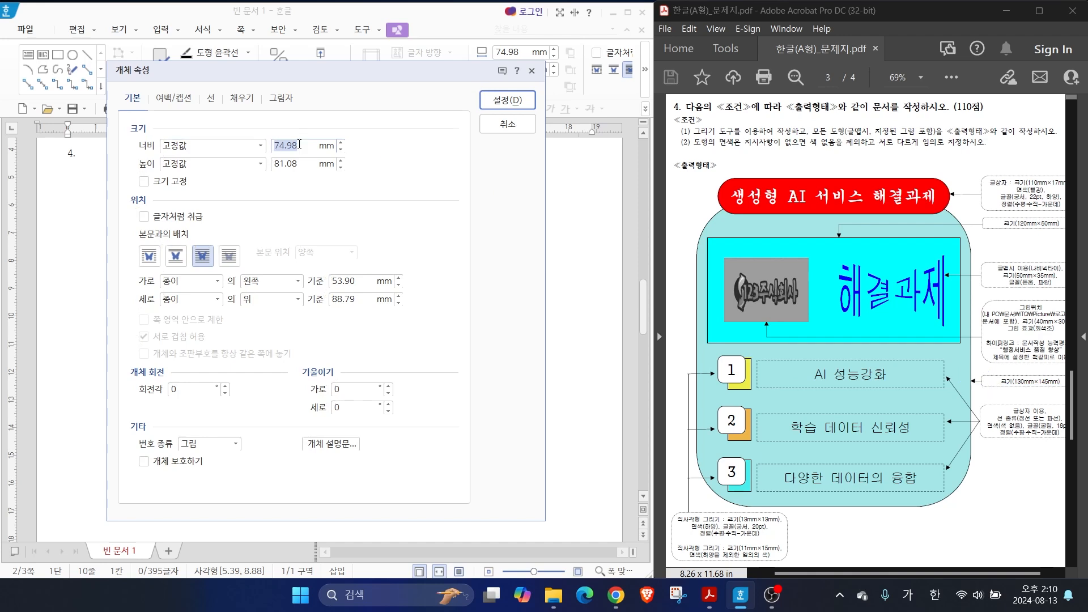
pyautogui.write('130')
pyautogui.press('Tab')
pyautogui.write('1')
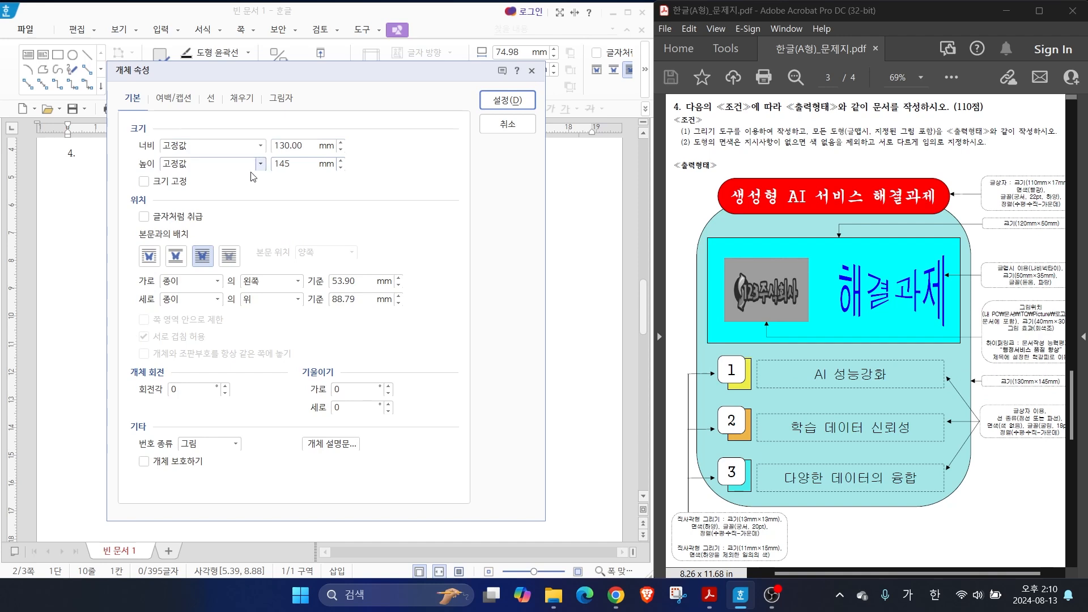
pyautogui.press('ctrl')
pyautogui.press('ctrl')
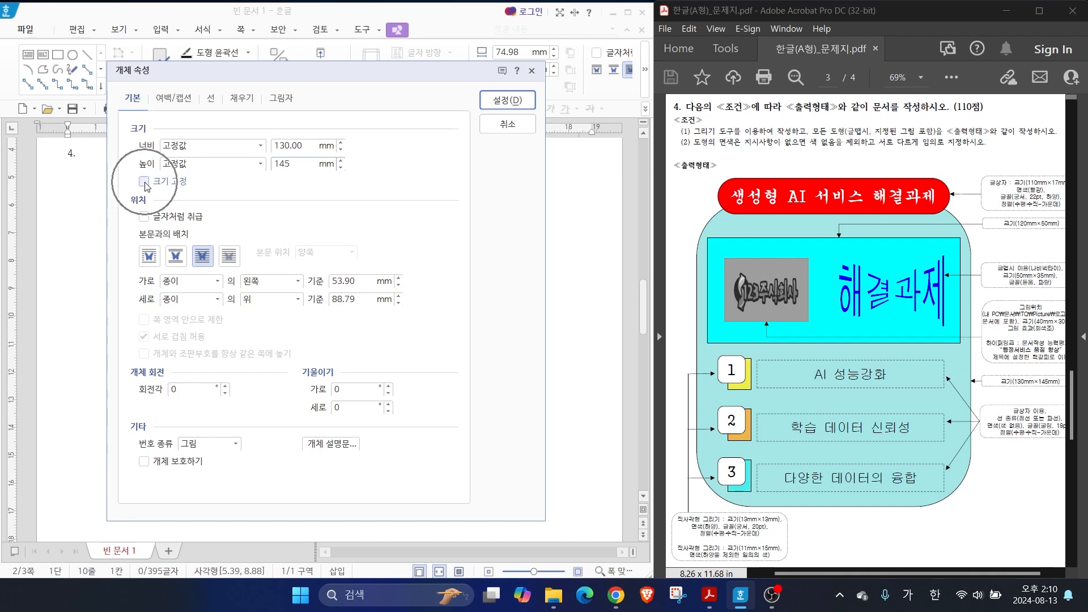
pyautogui.click(145, 183)
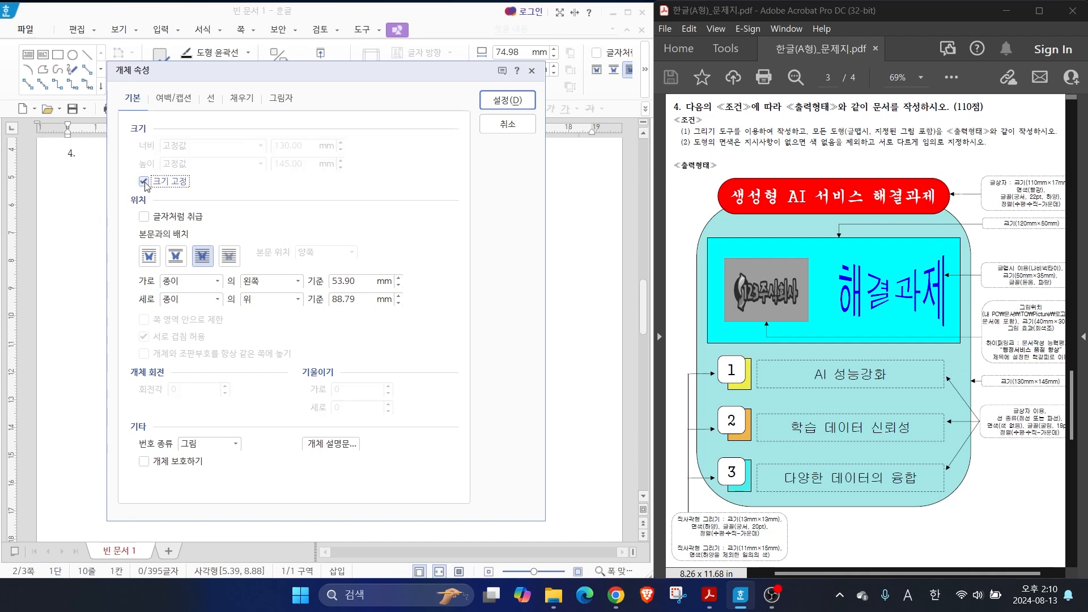
pyautogui.press('ctrl')
# Set the rectangle's fill colour to a light blue tint from the colour palette
pyautogui.click(246, 99)
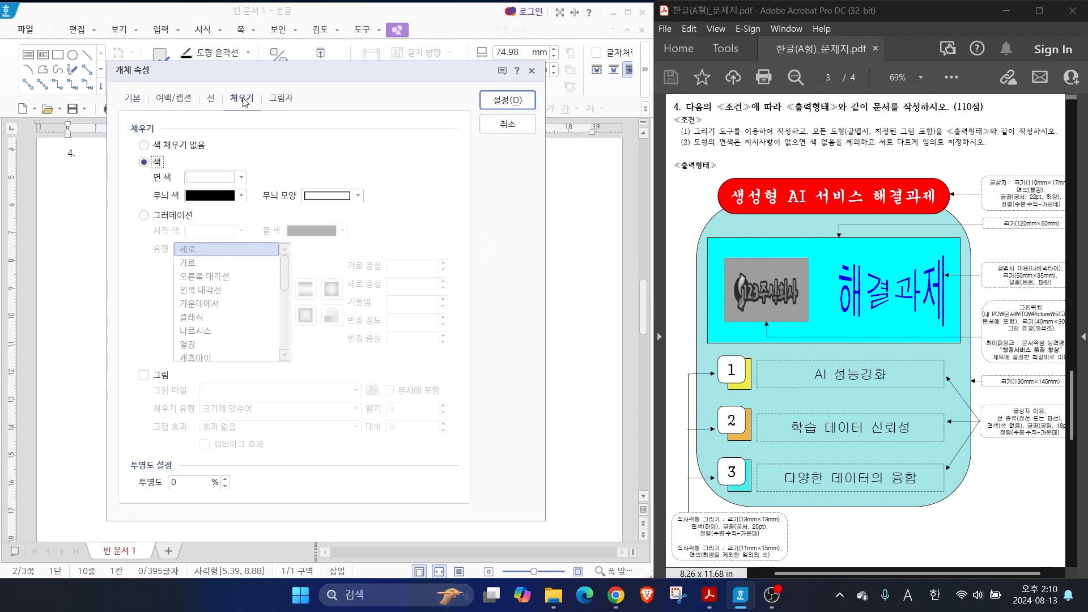
pyautogui.click(210, 178)
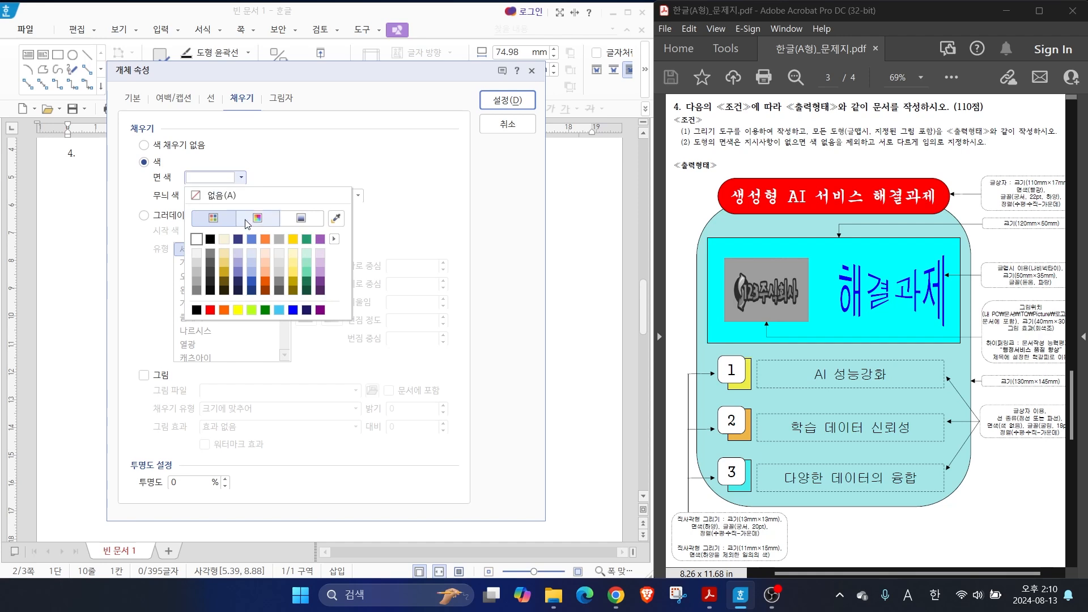
pyautogui.click(252, 255)
# Set the rectangle's corner style to rounded (둥근 모양) in its line properties
pyautogui.click(210, 101)
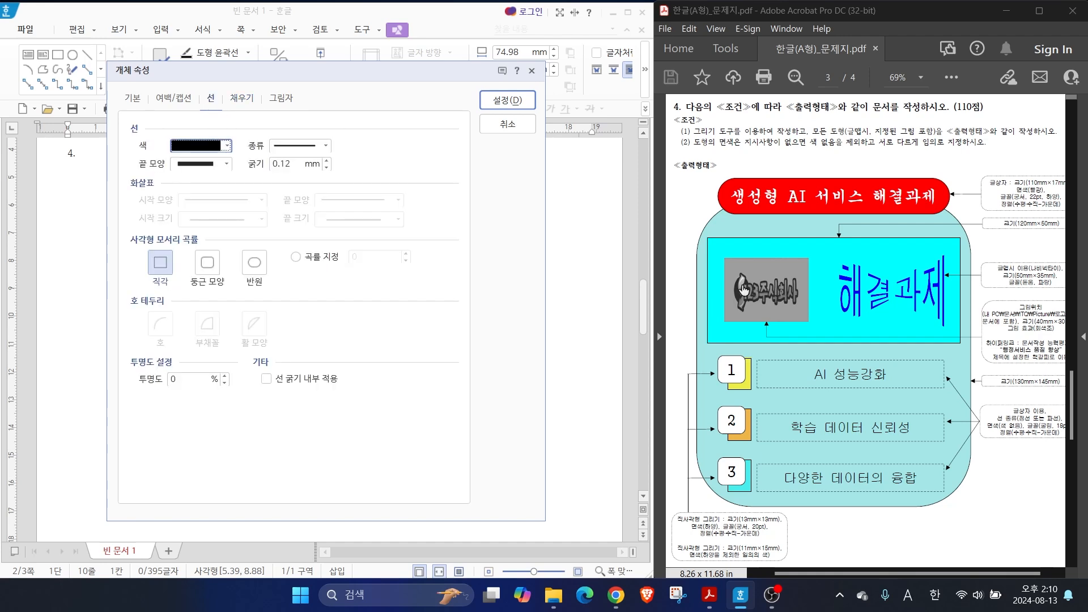
pyautogui.press('alt')
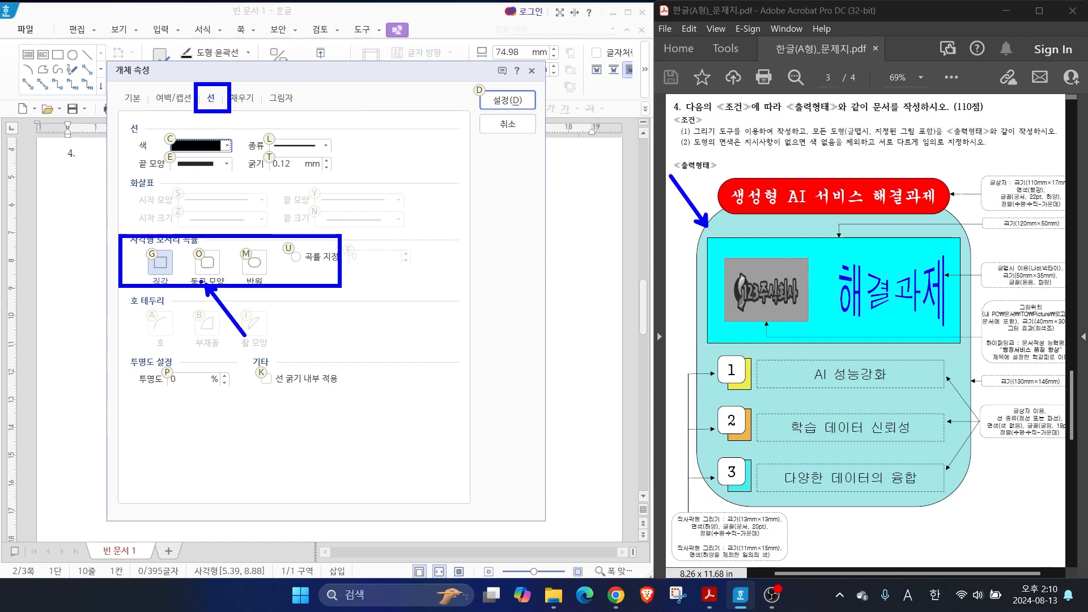
pyautogui.click(207, 265)
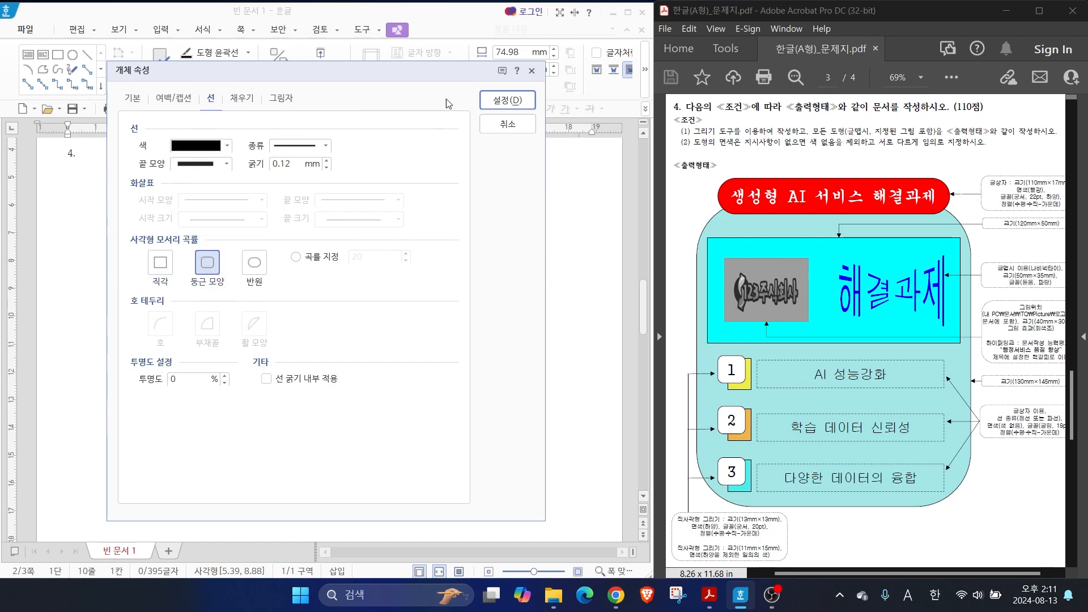
# Apply the large rounded rectangle's properties and reposition it below the question number 4, leaving room above for a title box
pyautogui.click(489, 101)
pyautogui.moveTo(322, 326); pyautogui.dragTo(317, 286)
pyautogui.press('Down')
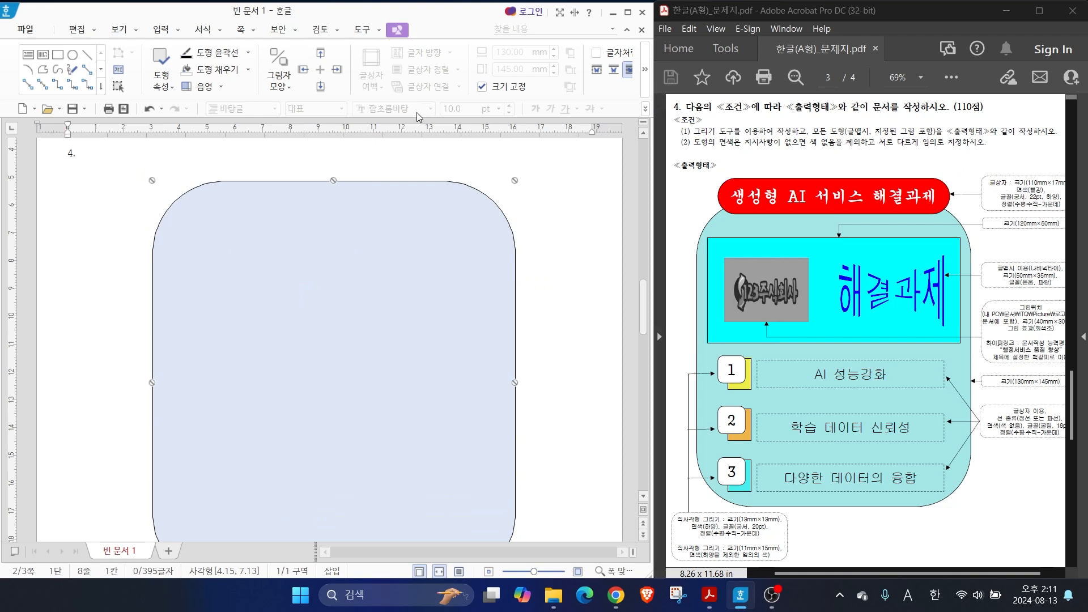
pyautogui.click(120, 184)
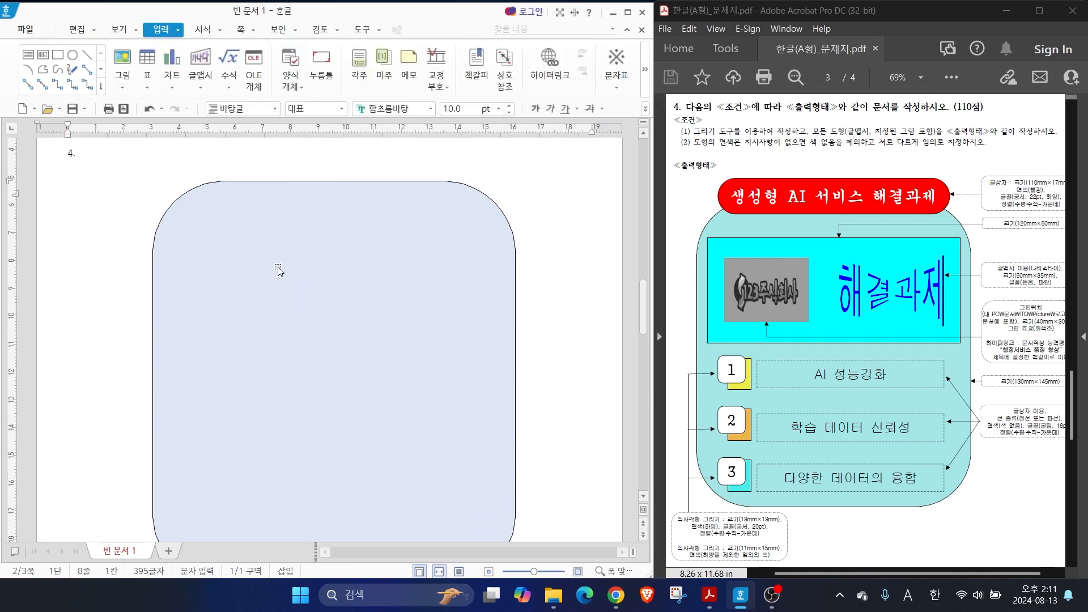
pyautogui.moveTo(275, 267); pyautogui.dragTo(275, 316)
# Draw a text box about 114 mm wide and 21 mm high over the rounded rectangle's top edge, containing "생성형 AI 서비스 해결과제"
pyautogui.click(164, 32)
pyautogui.click(28, 54)
pyautogui.moveTo(180, 190); pyautogui.dragTo(497, 248)
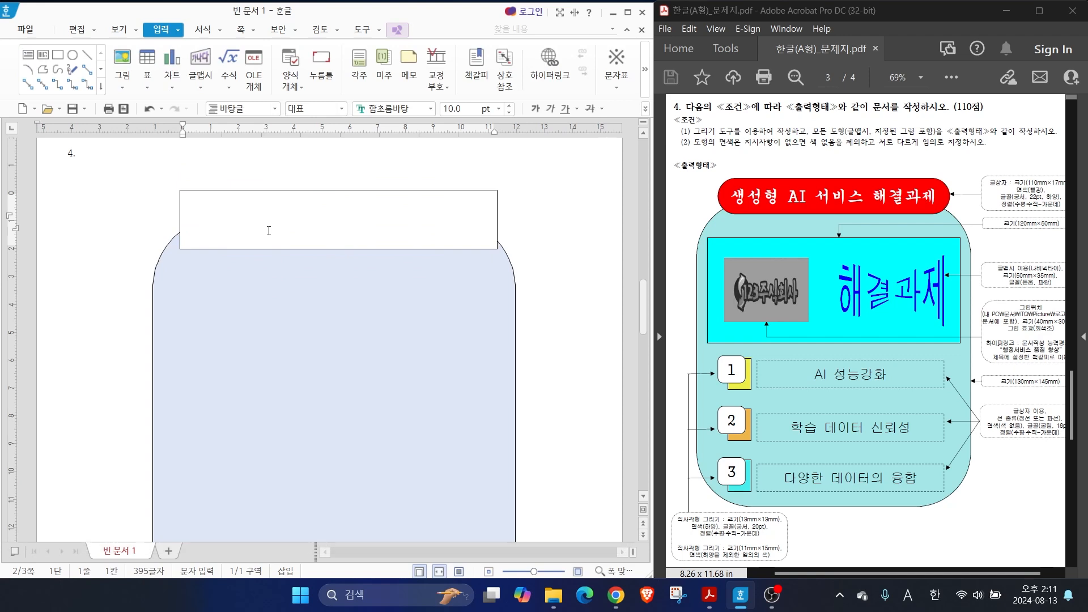
pyautogui.write('생성형 AI 서비스 해결과제')
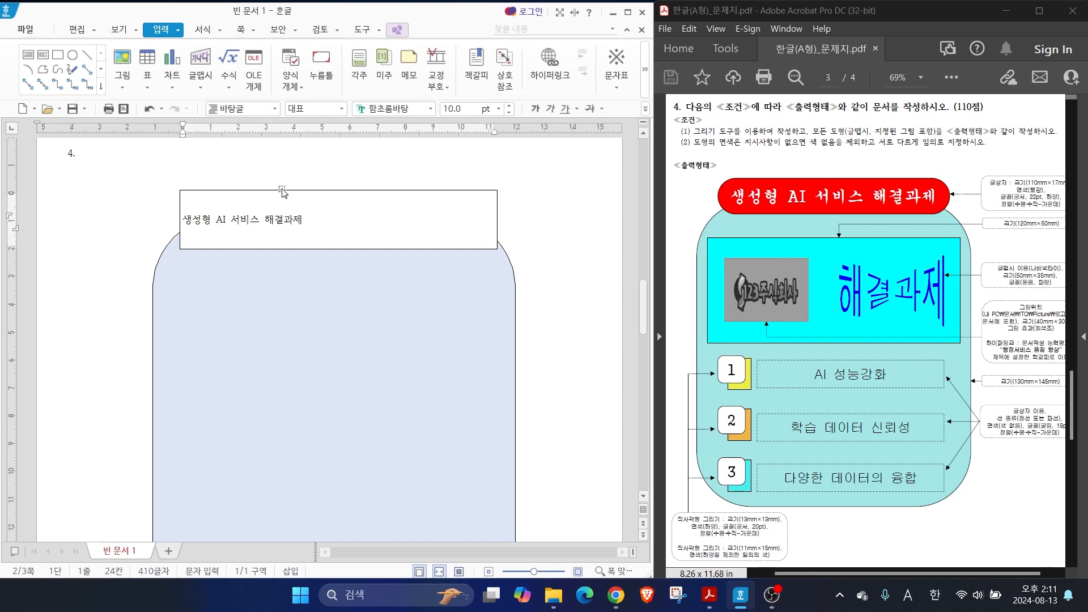
# Set the title text box's width to 110 mm and height to 17 mm, and lock its size
pyautogui.click(281, 193)
pyautogui.doubleClick(282, 192)
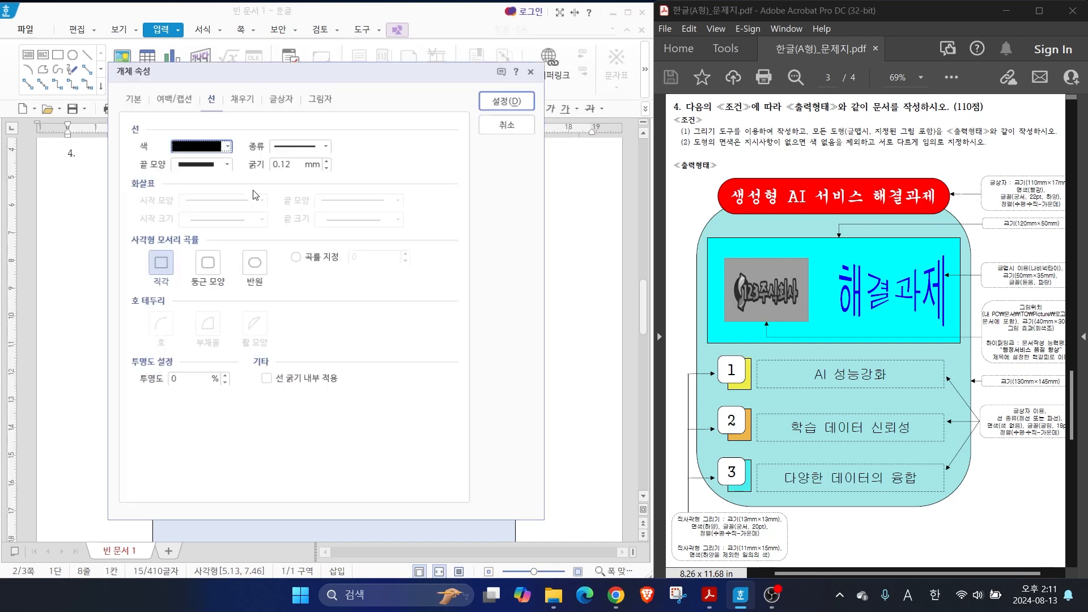
pyautogui.click(131, 100)
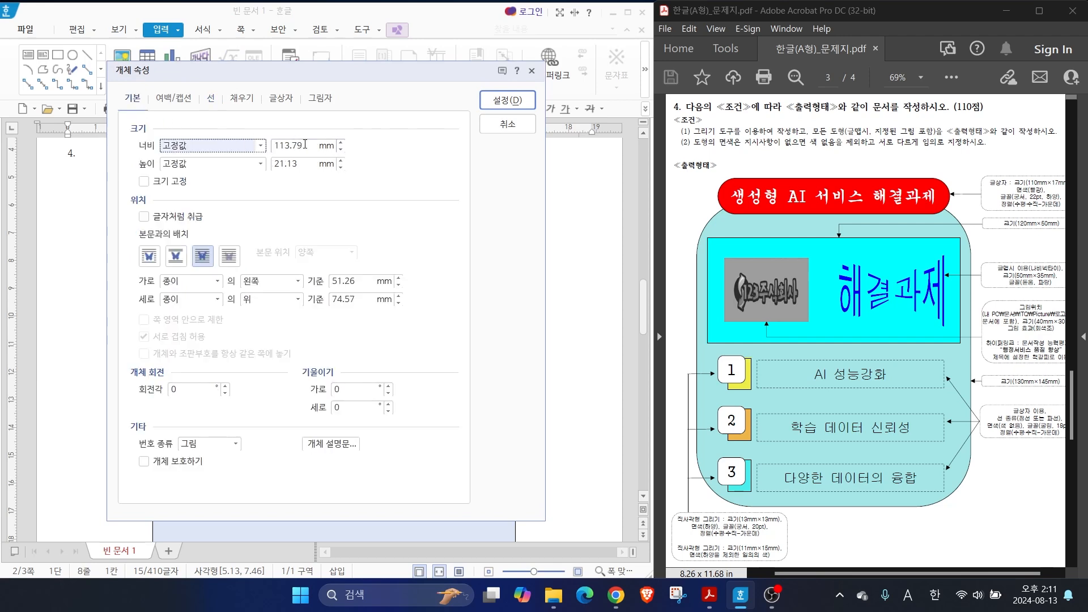
pyautogui.press('alt')
pyautogui.moveTo(1036, 177); pyautogui.dragTo(1006, 147)
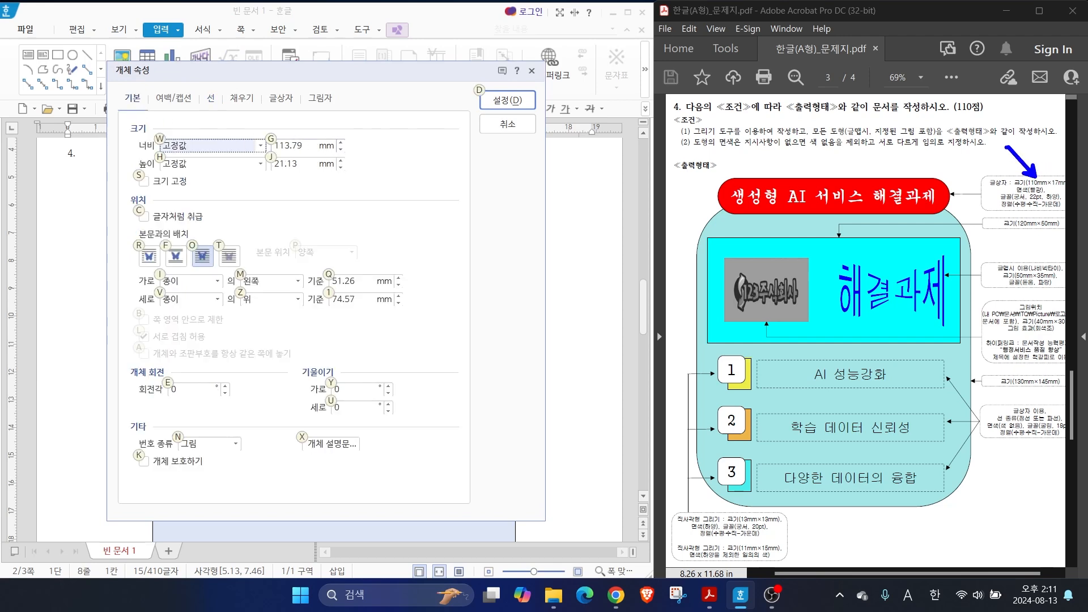
pyautogui.press('Escape')
pyautogui.moveTo(305, 146); pyautogui.dragTo(219, 145)
pyautogui.write('110')
pyautogui.press('Tab')
pyautogui.write('1')
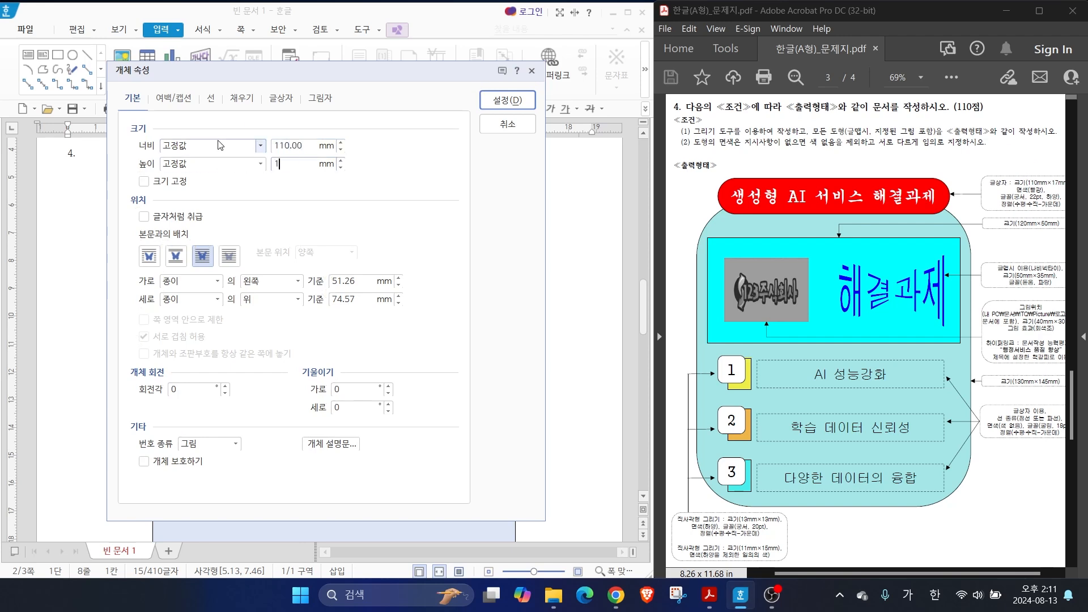
pyautogui.click(144, 181)
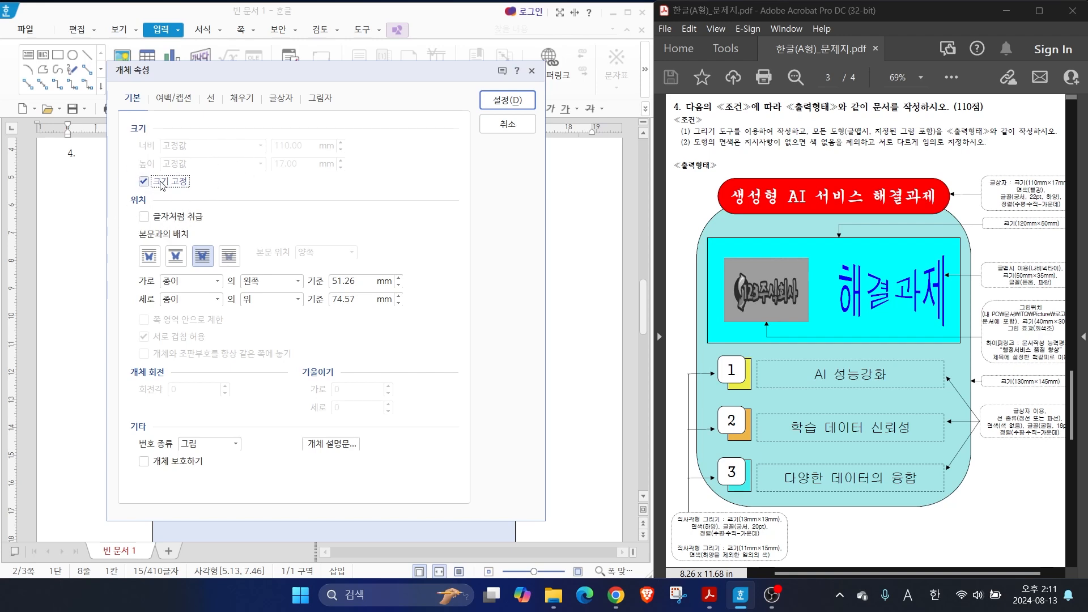
# Fill the title text box with red (빨강) and set its corner style to semicircle (반원)
pyautogui.click(242, 102)
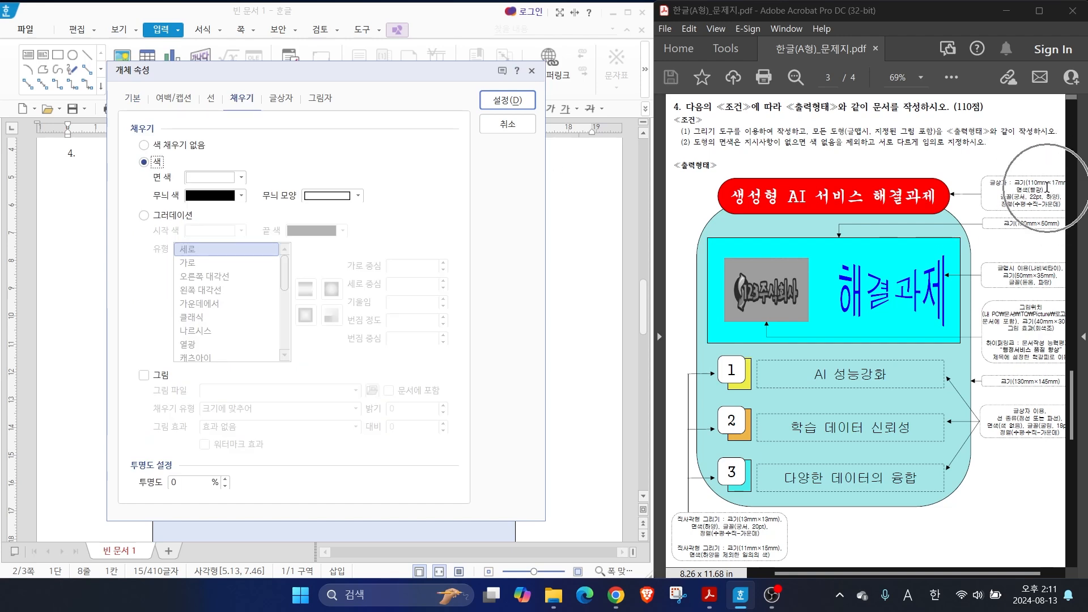
pyautogui.click(241, 177)
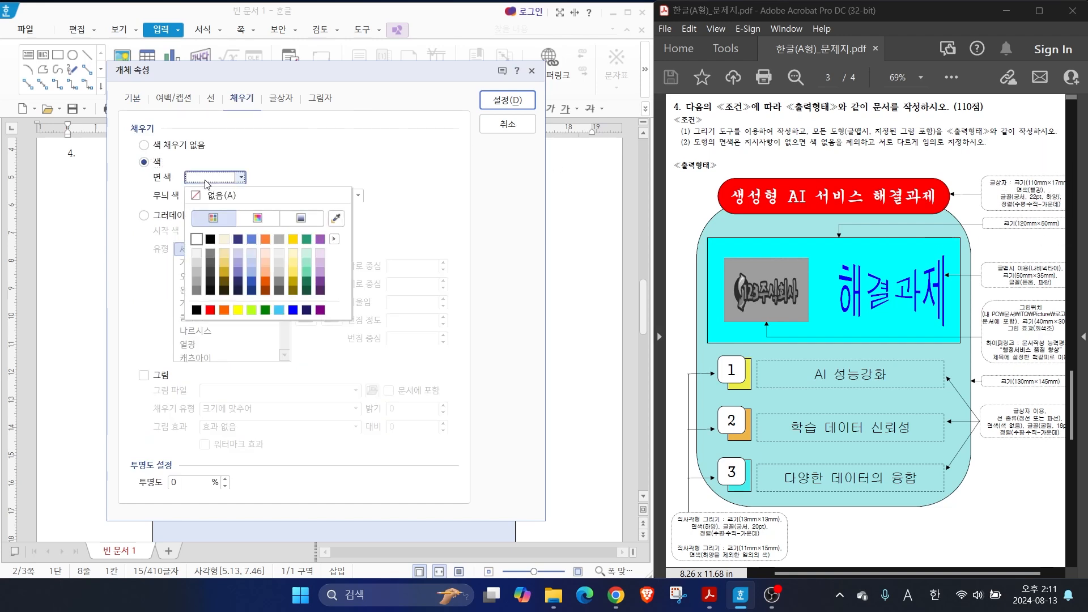
pyautogui.click(210, 310)
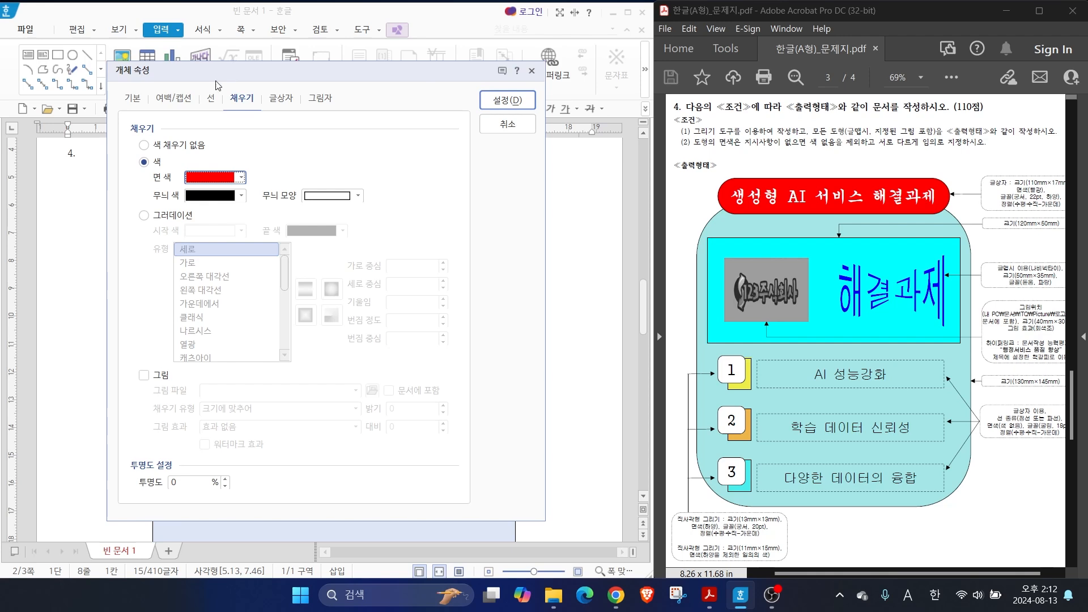
pyautogui.click(208, 101)
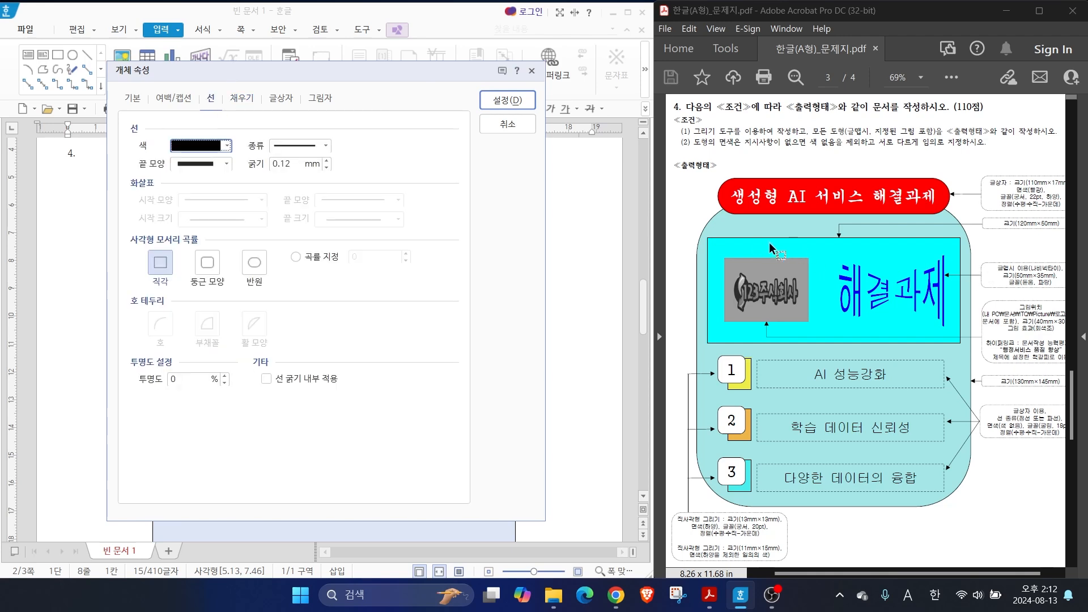
pyautogui.press('alt')
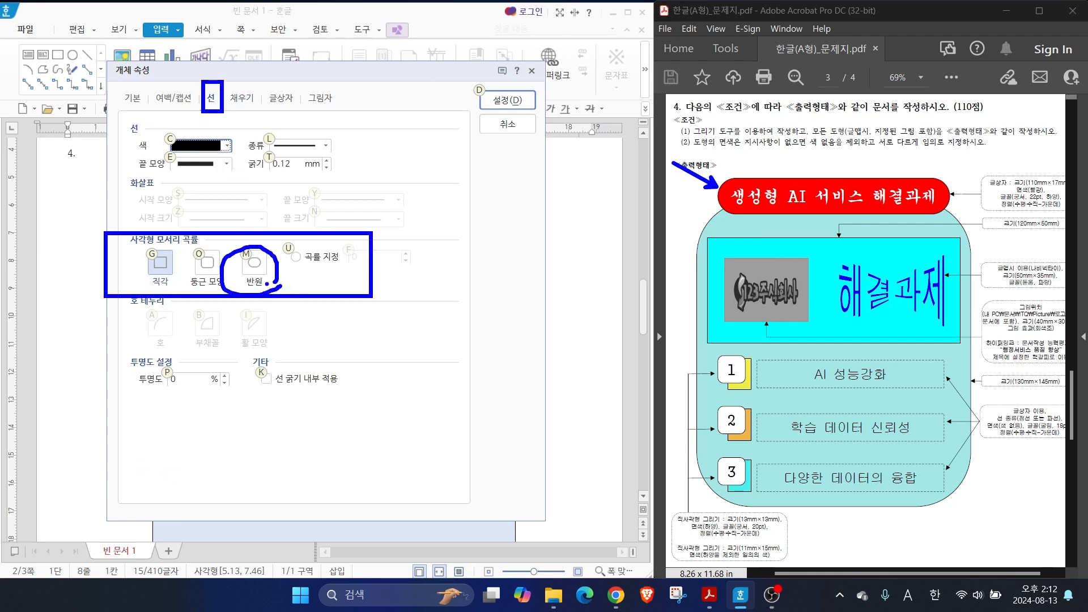
pyautogui.click(253, 261)
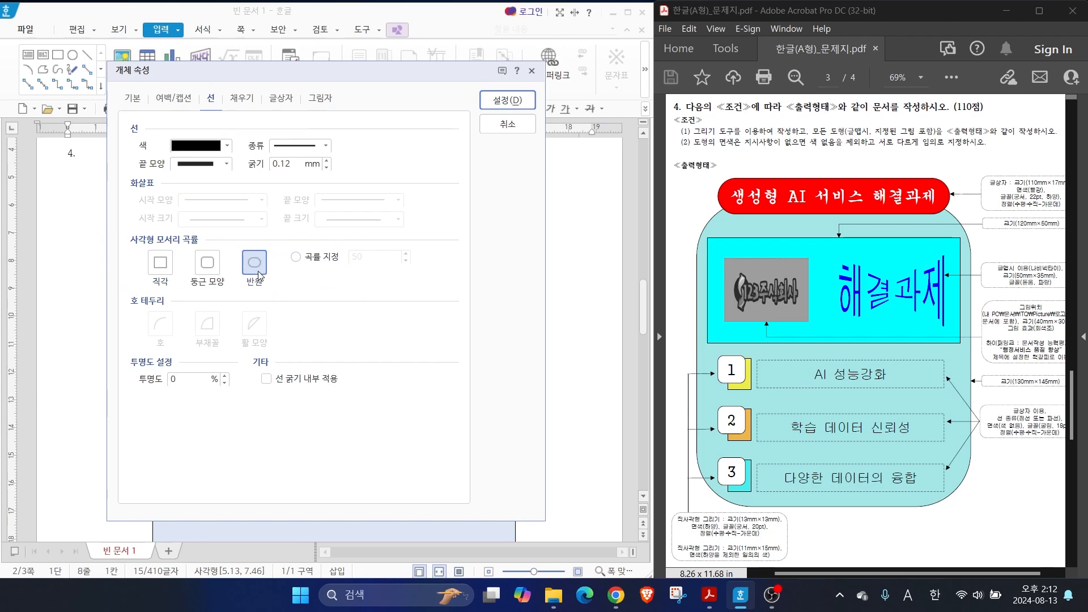
pyautogui.click(507, 100)
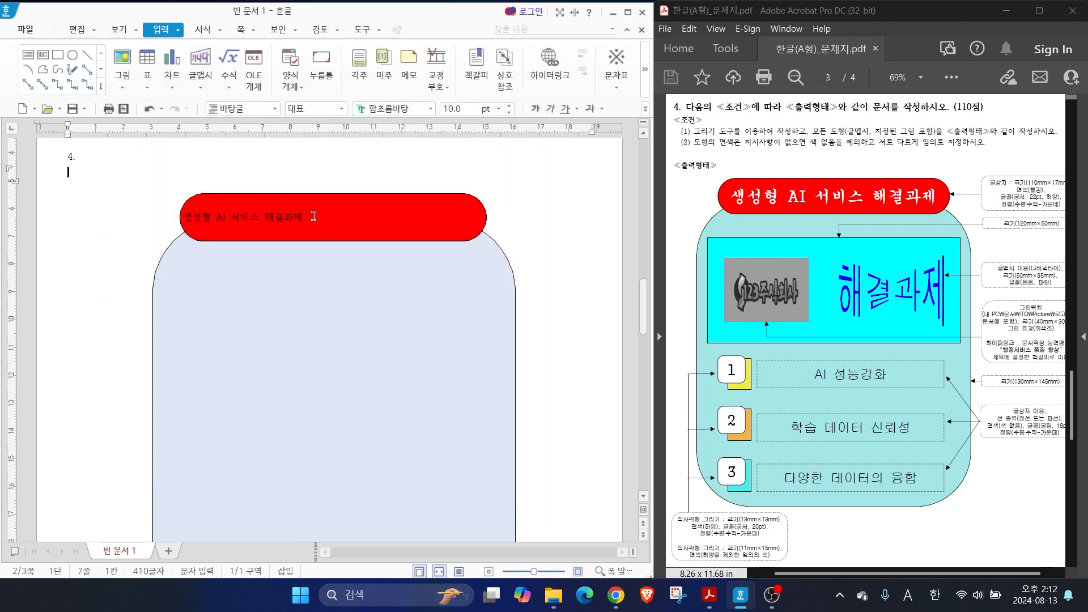
# Set the title text to the 궁서 font at 22 pt
pyautogui.moveTo(313, 216); pyautogui.dragTo(191, 222)
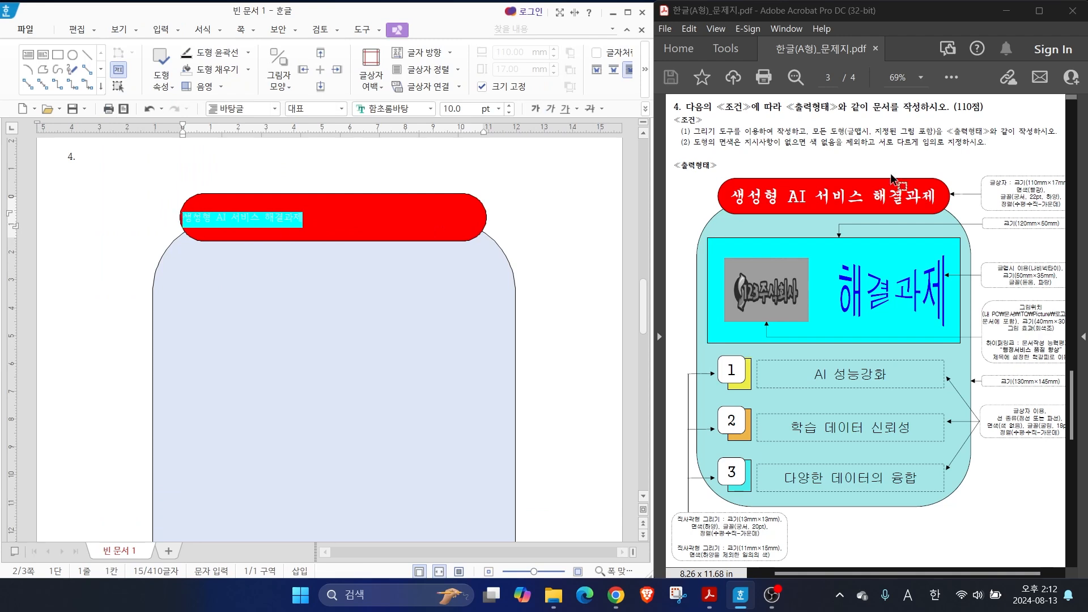
pyautogui.click(430, 109)
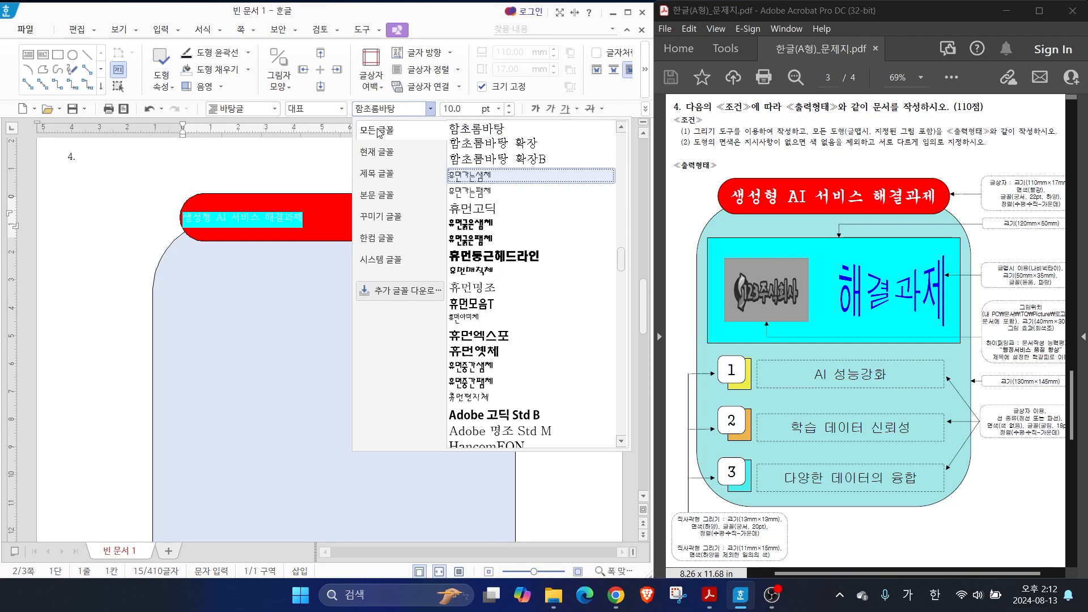
pyautogui.moveTo(621, 259); pyautogui.dragTo(631, 112)
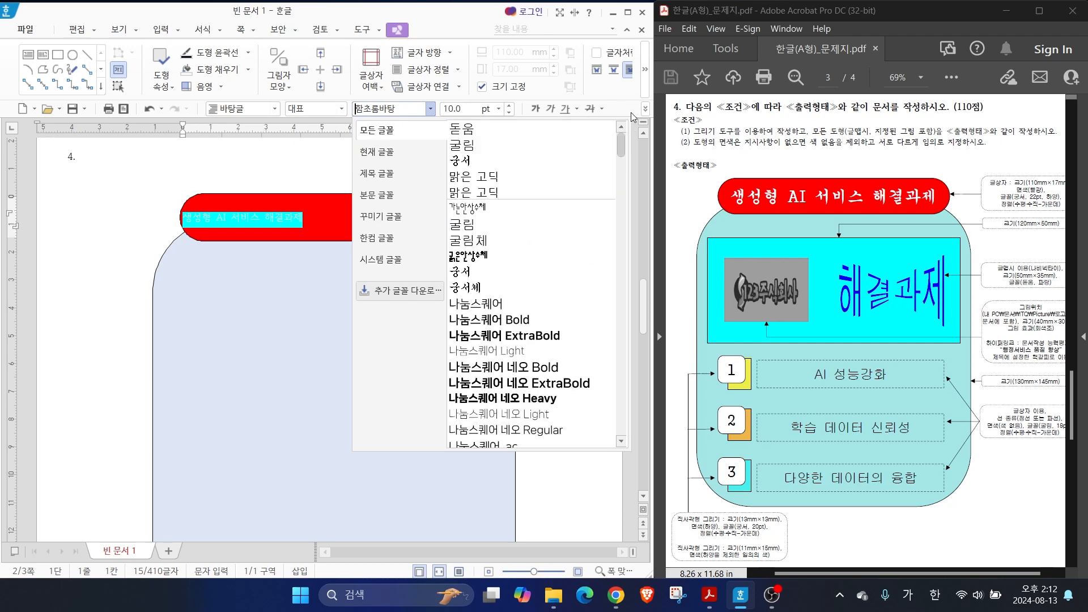
pyautogui.click(460, 161)
pyautogui.click(466, 109)
pyautogui.write('22')
pyautogui.press('Return')
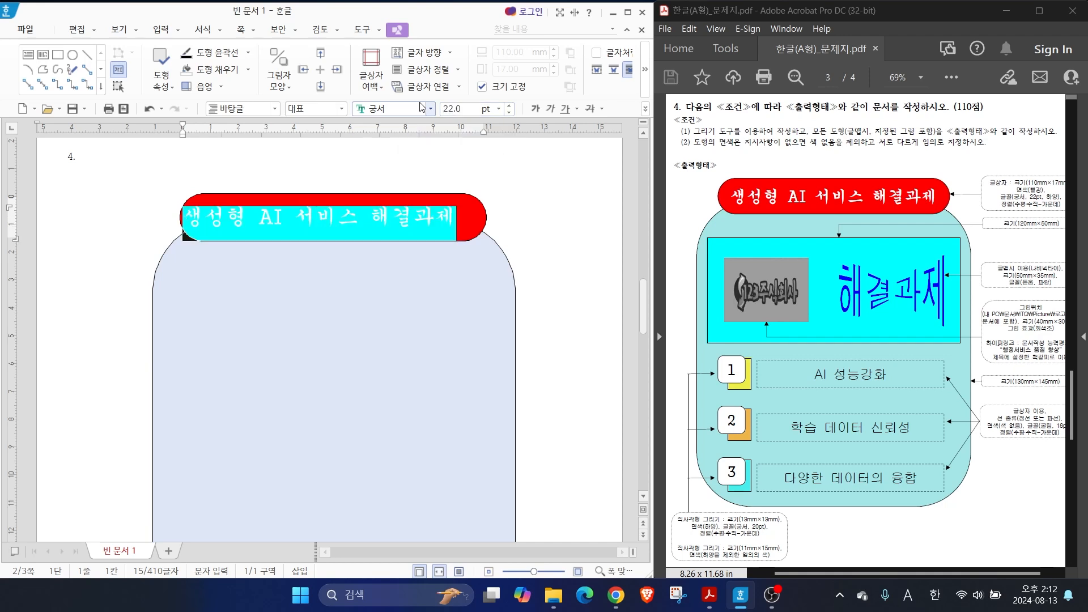
# Colour the title text white and centre it horizontally in its box
pyautogui.click(646, 109)
pyautogui.moveTo(677, 127)
pyautogui.click(790, 164)
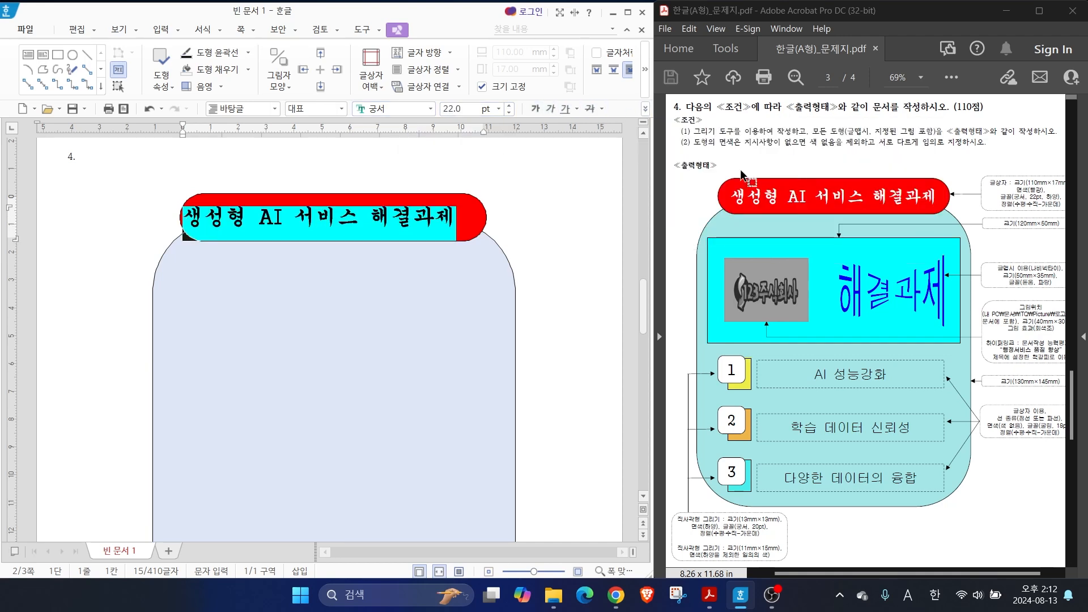
pyautogui.click(646, 109)
pyautogui.click(688, 175)
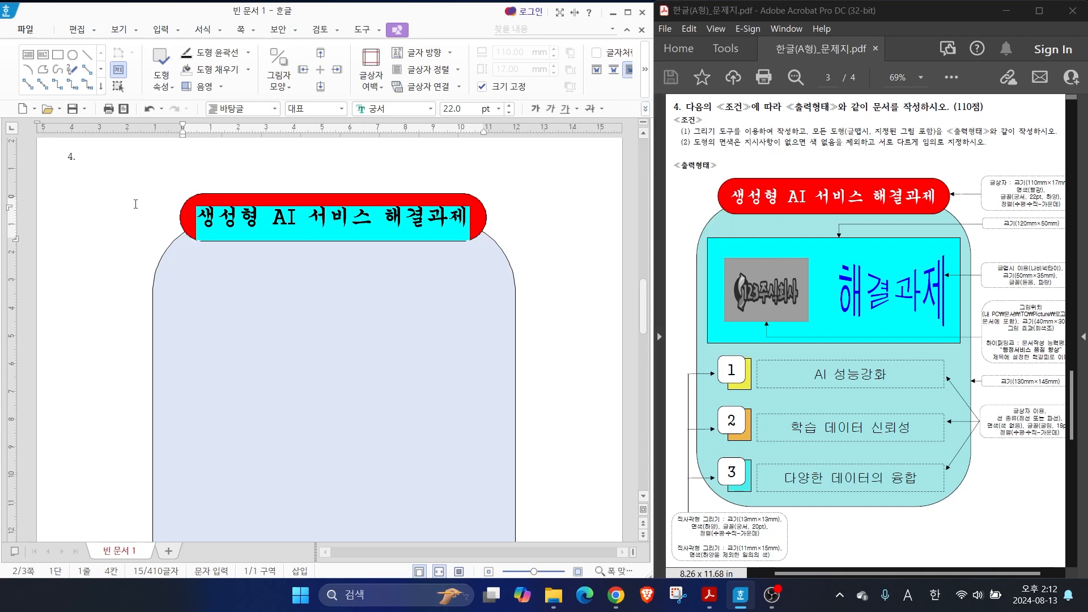
pyautogui.click(135, 204)
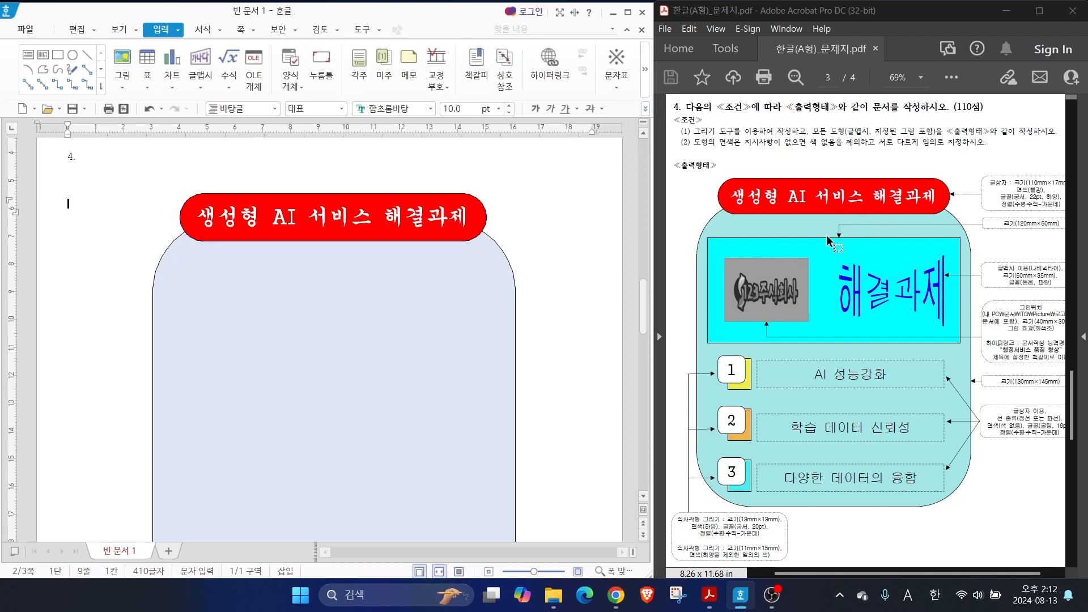
# Draw a rectangle about 119 mm wide and 40 mm high inside the rounded shape, below the red title box
pyautogui.hotkey('ctrl', '2')
pyautogui.moveTo(714, 246); pyautogui.dragTo(665, 200)
pyautogui.press('Escape')
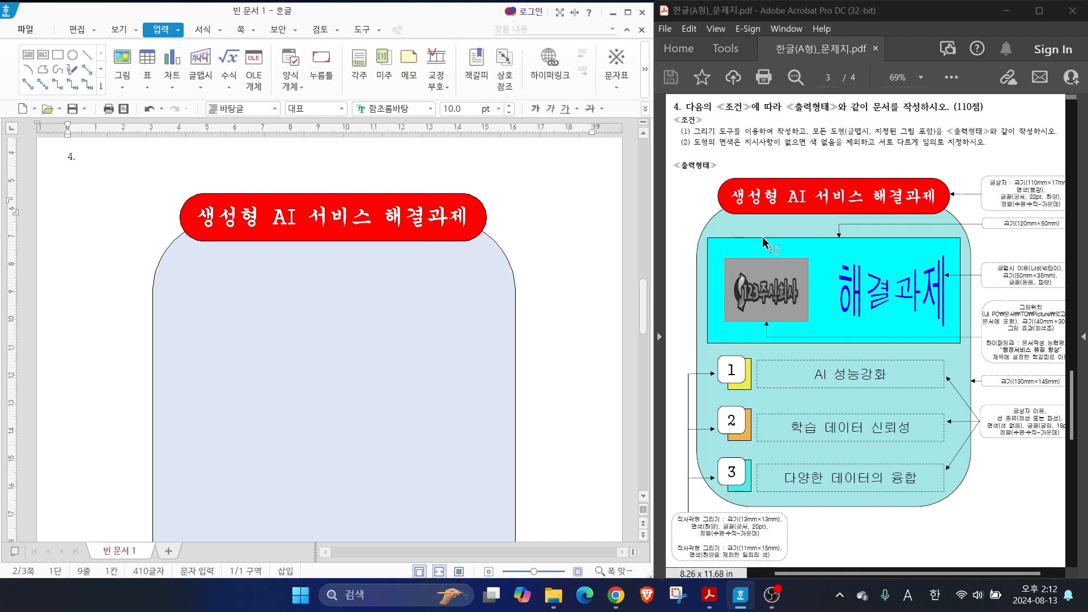
pyautogui.click(59, 57)
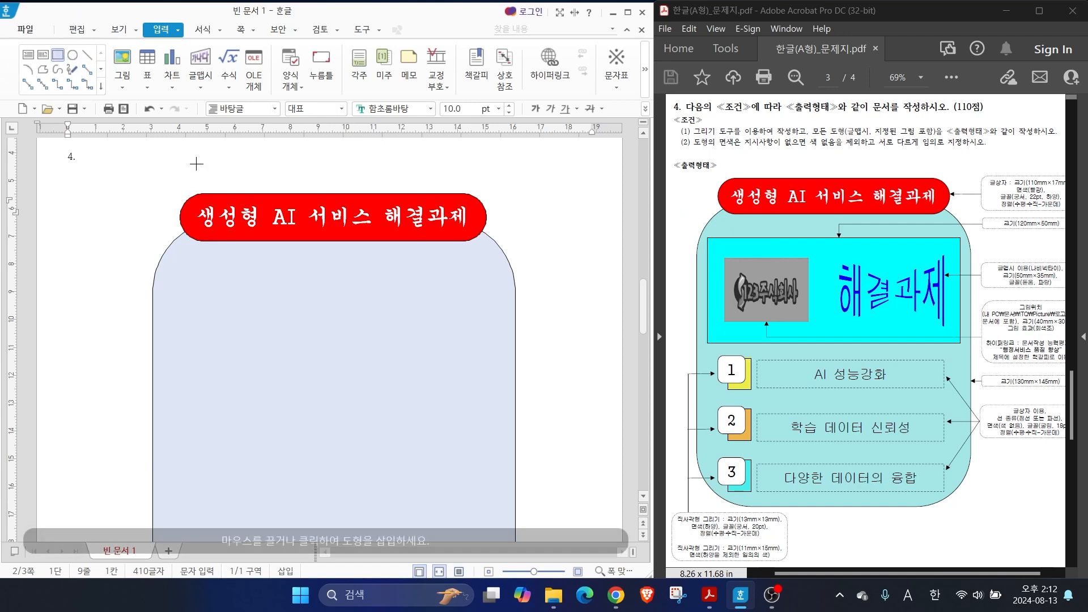
pyautogui.moveTo(168, 268); pyautogui.dragTo(501, 381)
# Set the inner rectangle's width to 120 mm and height to 50 mm, and lock its size
pyautogui.doubleClick(360, 335)
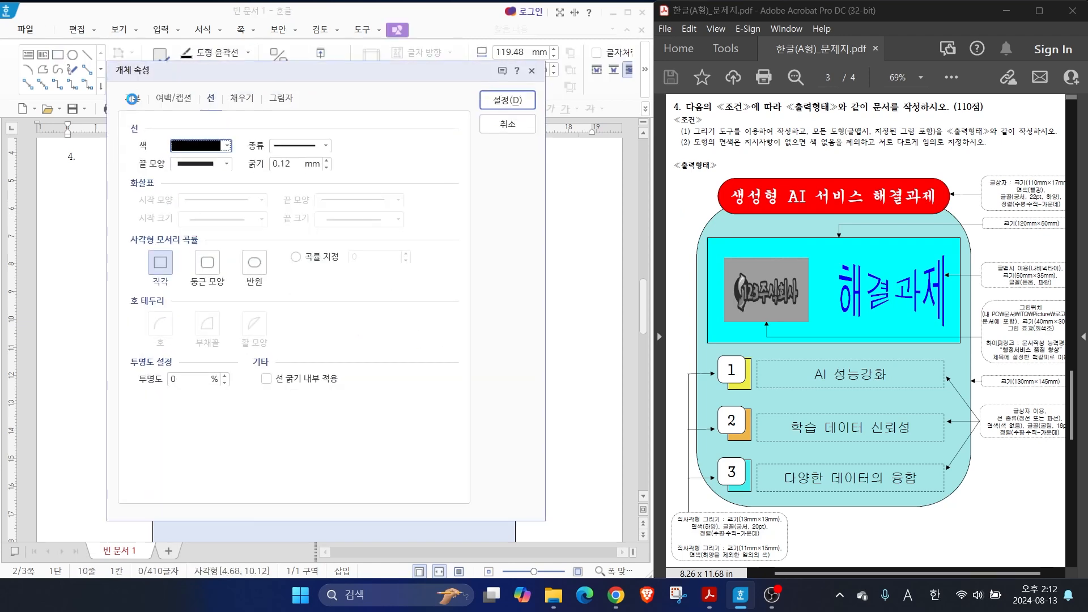
pyautogui.click(135, 103)
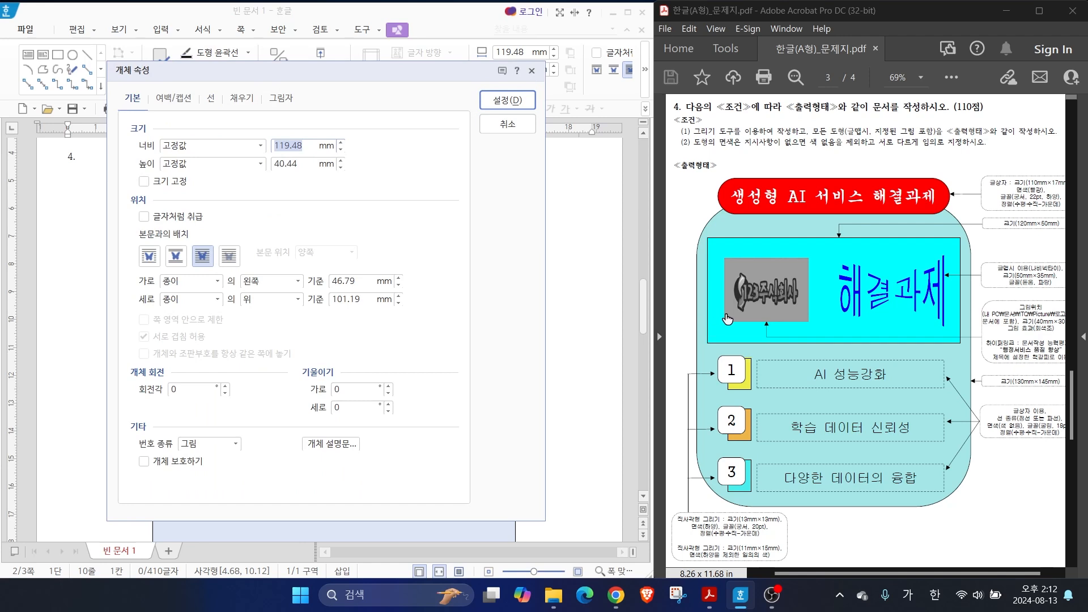
pyautogui.press('alt')
pyautogui.moveTo(1025, 232); pyautogui.dragTo(967, 263)
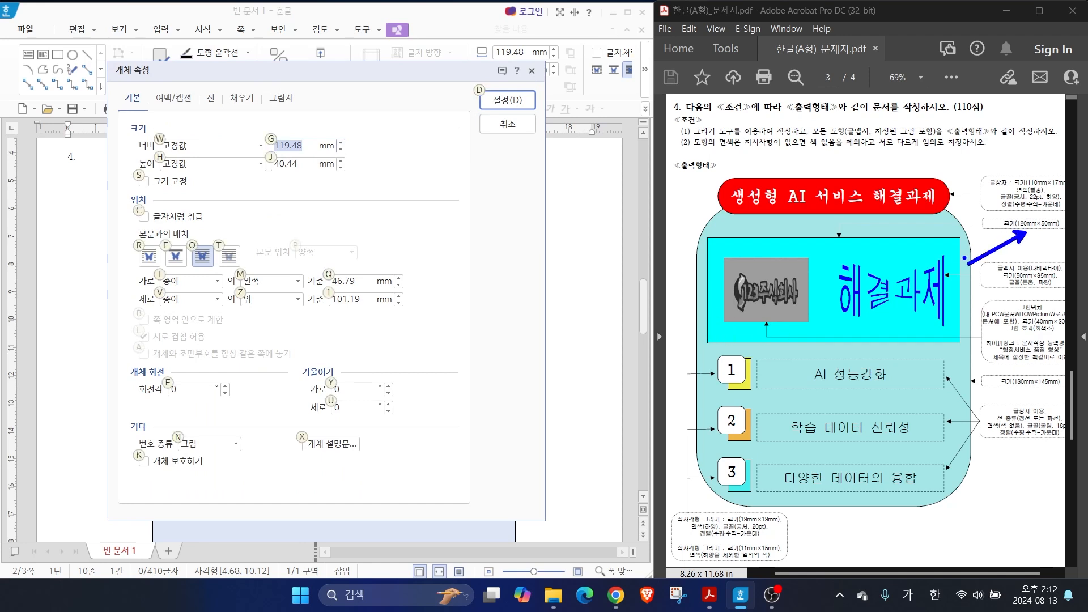
pyautogui.moveTo(844, 245)
pyautogui.mouseDown()
pyautogui.moveTo(850, 209)
pyautogui.moveTo(848, 258)
pyautogui.mouseUp()
pyautogui.press('Escape')
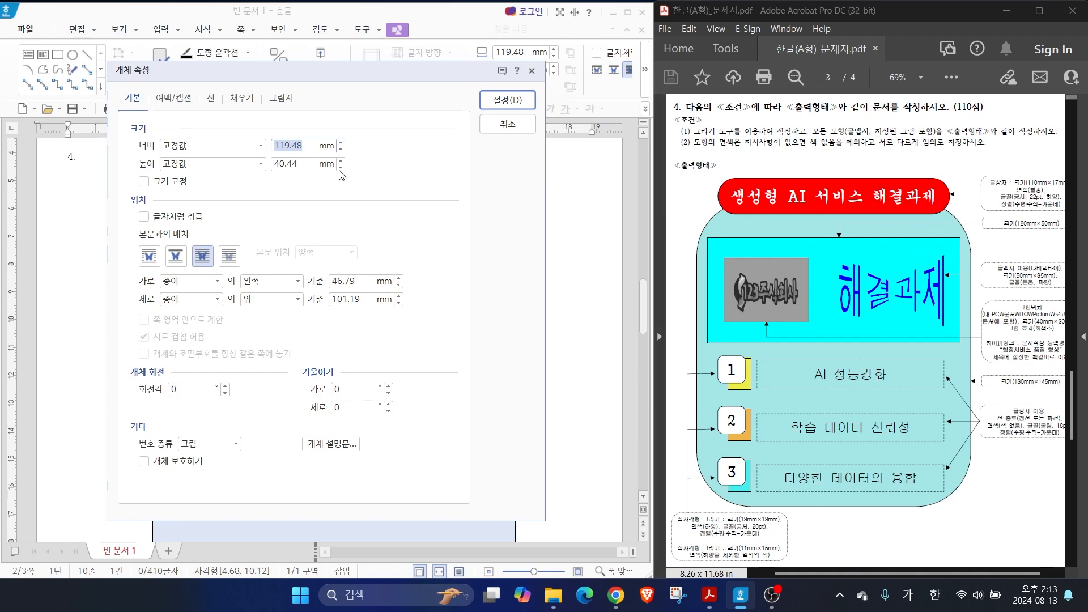
pyautogui.write('120')
pyautogui.press('Tab')
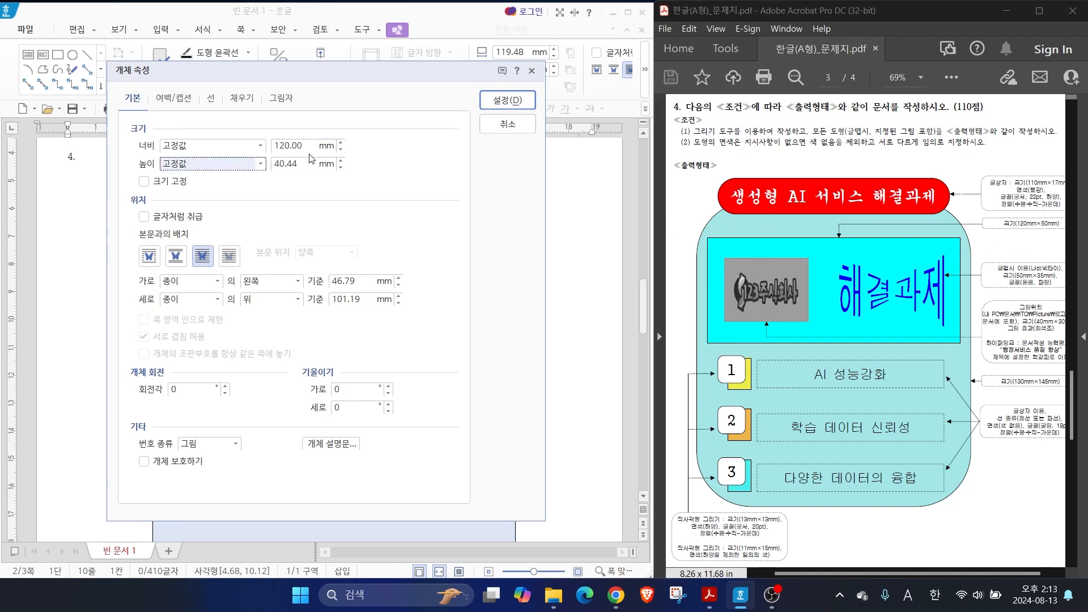
pyautogui.press('Tab')
pyautogui.write('50')
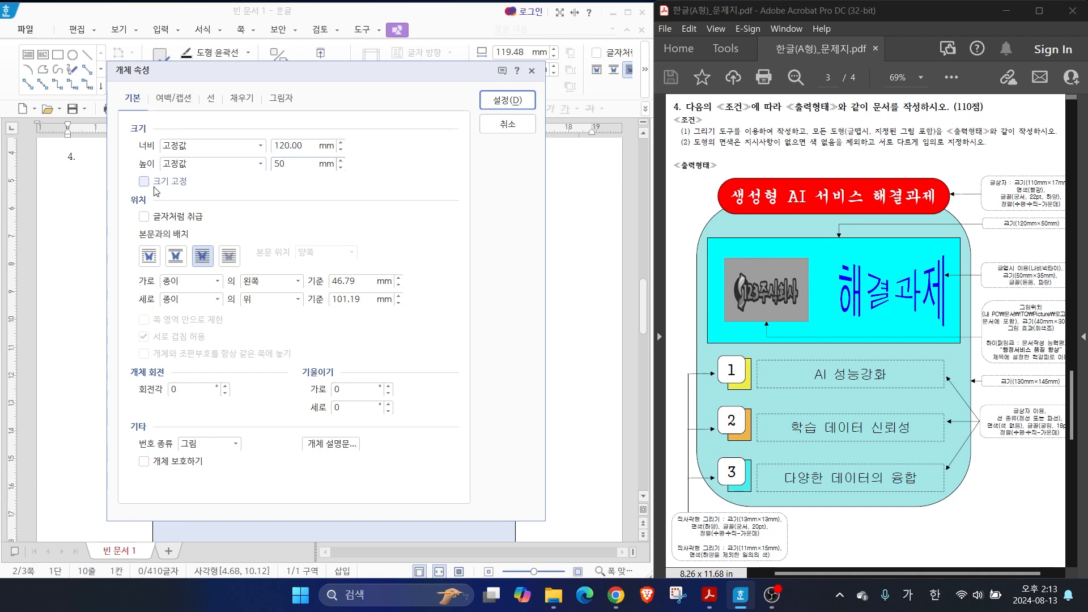
pyautogui.click(173, 180)
# Fill the inner rectangle with bright sky blue from the colour palette, keeping its square corners (직각)
pyautogui.click(242, 98)
pyautogui.click(196, 177)
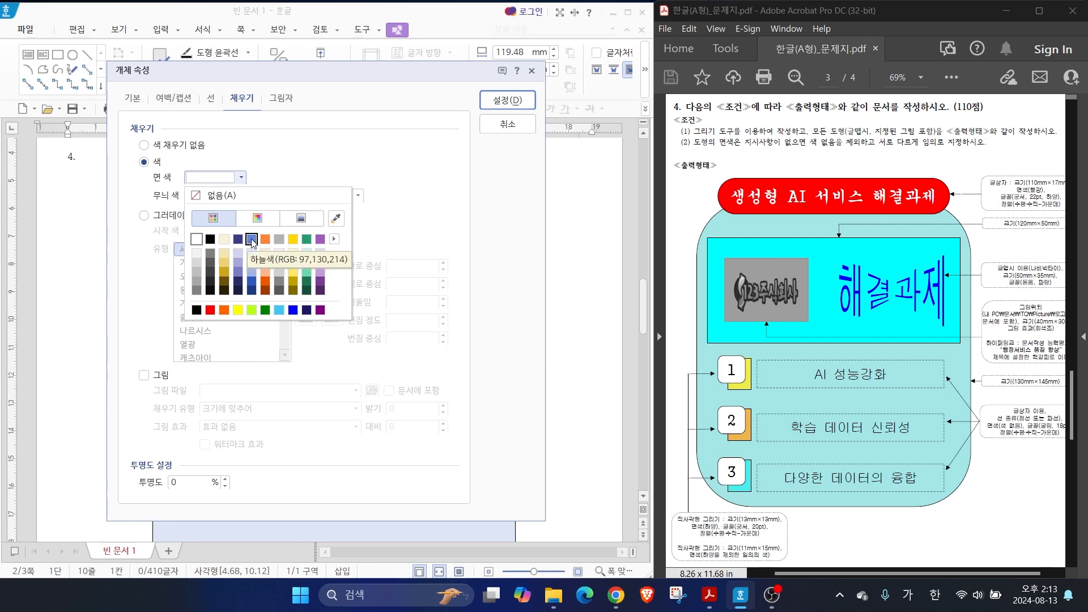
pyautogui.click(279, 309)
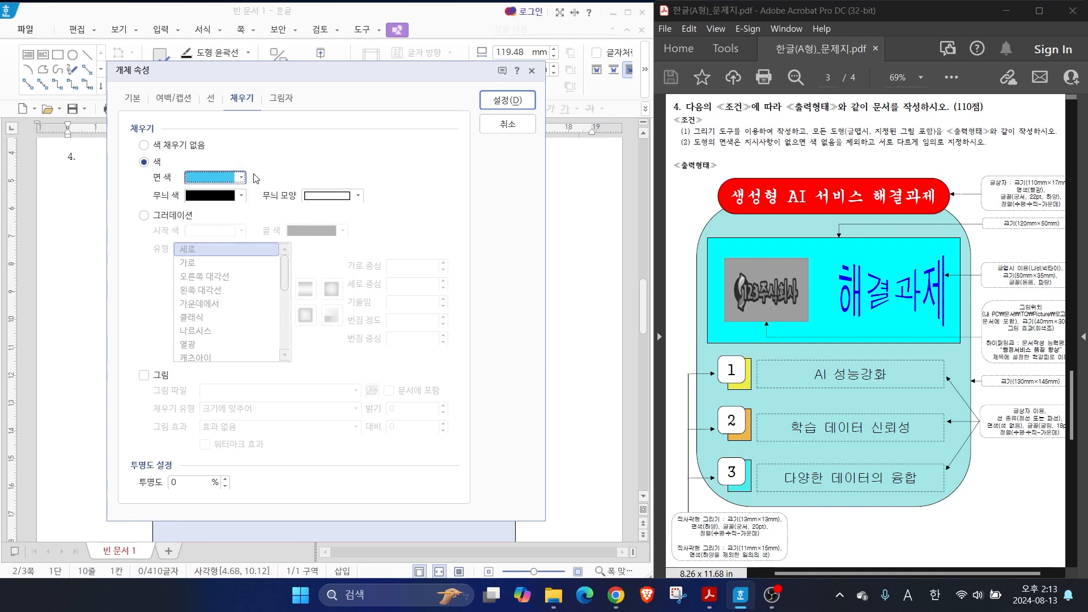
pyautogui.click(210, 99)
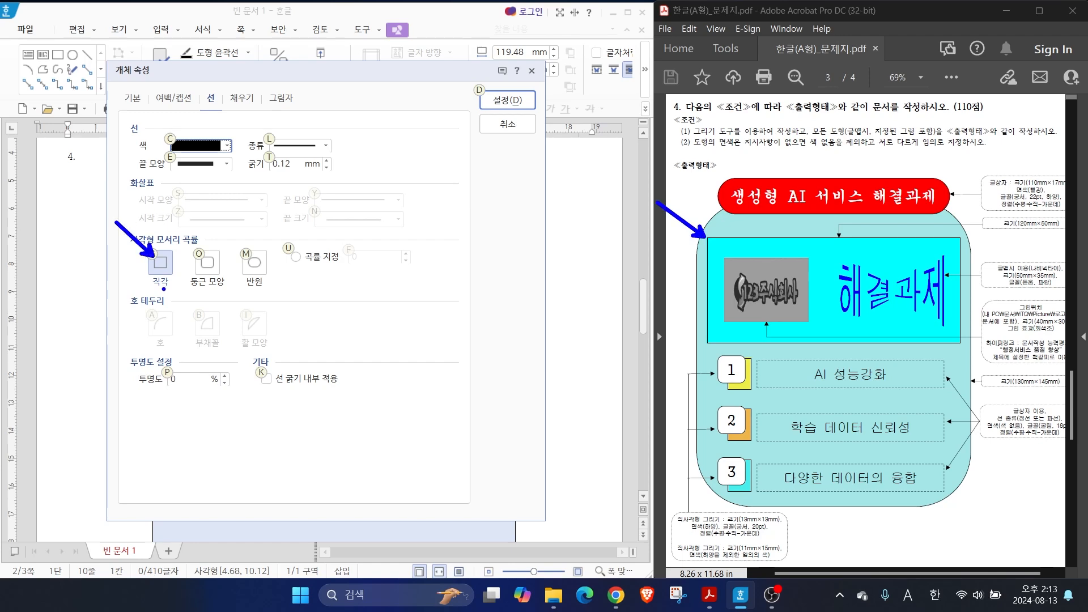
pyautogui.click(506, 104)
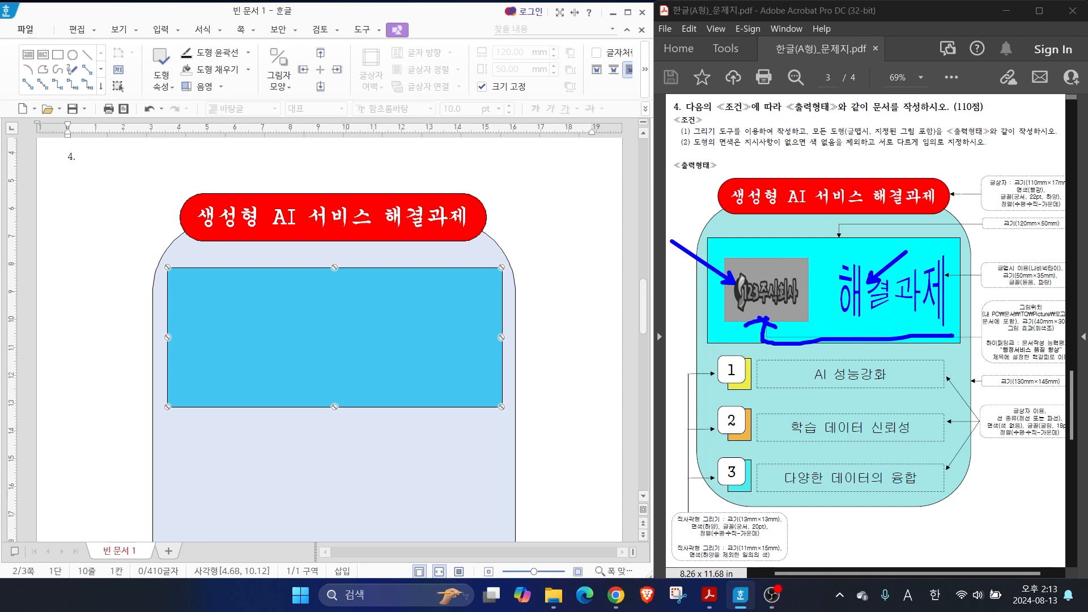
pyautogui.moveTo(1038, 359)
pyautogui.mouseDown()
pyautogui.moveTo(1043, 292)
pyautogui.moveTo(1051, 358)
pyautogui.mouseUp()
pyautogui.press('Escape')
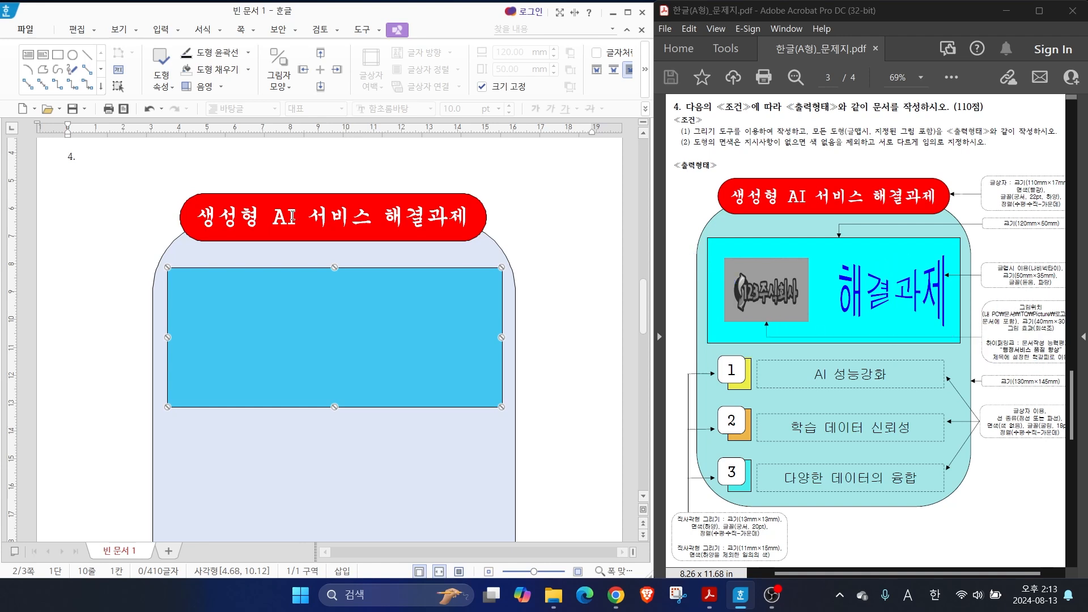
# Insert the picture 로고2 from the 문서\ITQ\Picture folder beside the title box, about 77 mm wide and 29 mm high
pyautogui.click(67, 216)
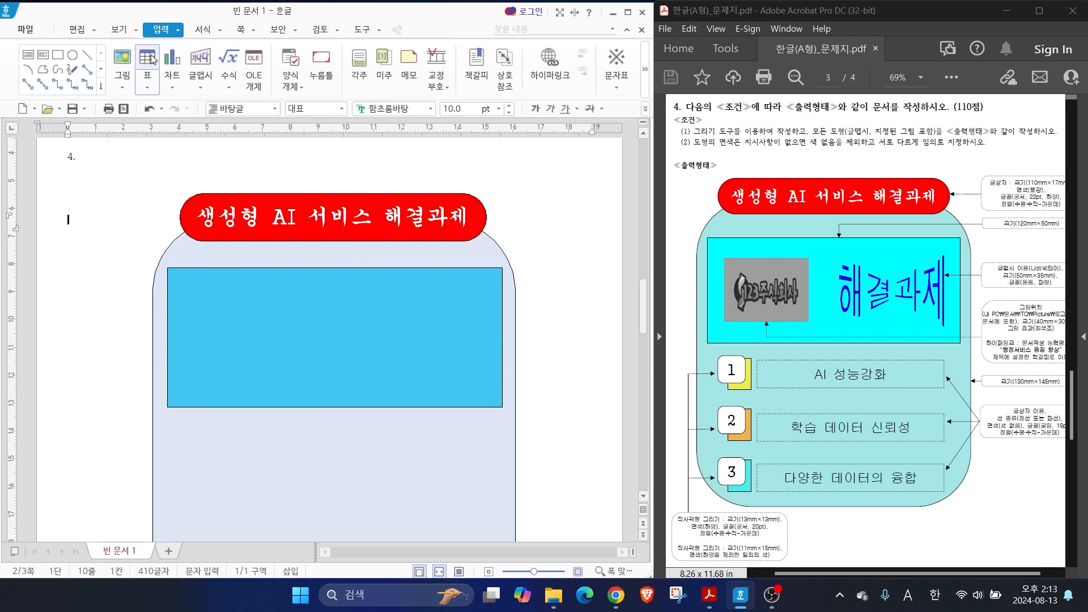
pyautogui.press('Hangul')
pyautogui.click(123, 59)
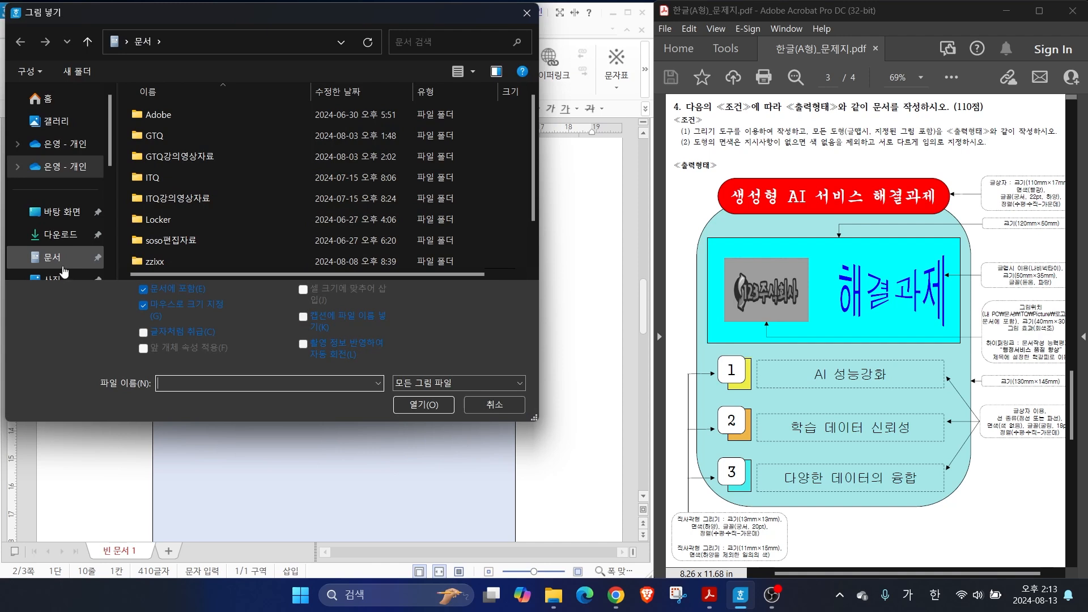
pyautogui.doubleClick(152, 179)
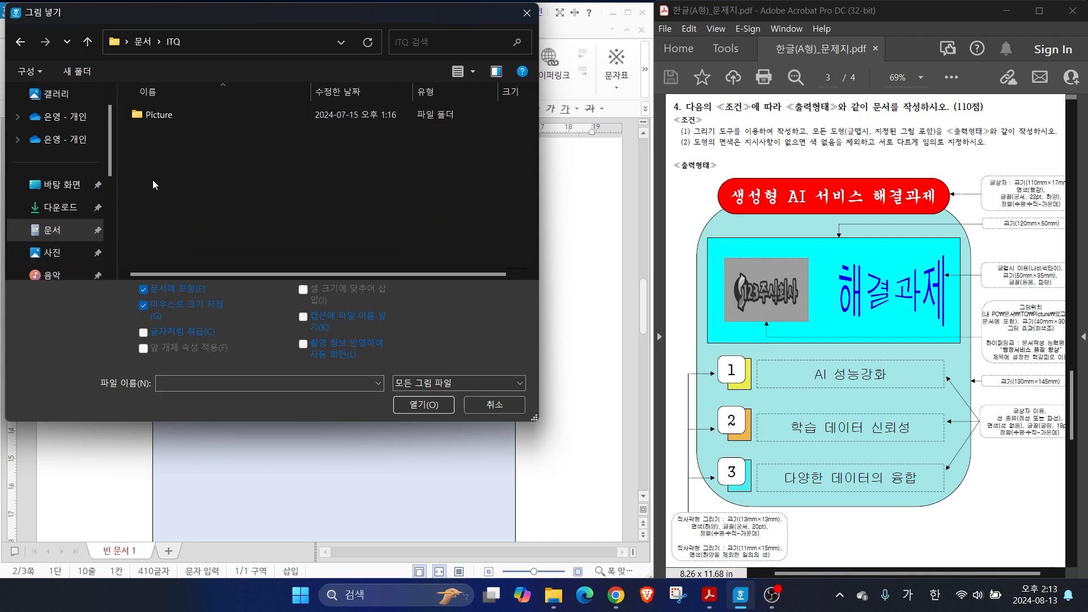
pyautogui.doubleClick(143, 113)
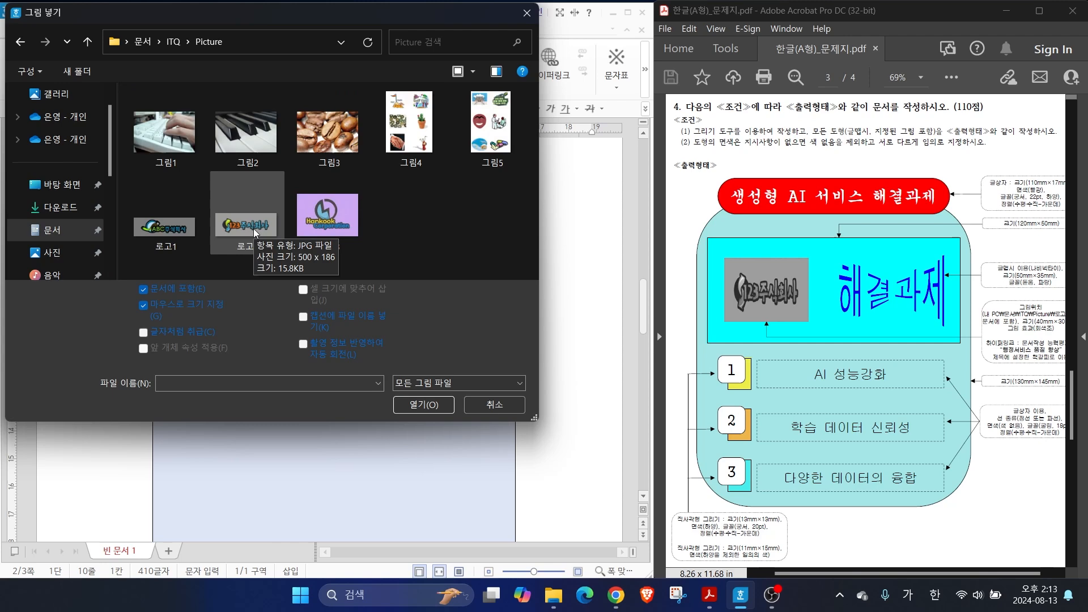
pyautogui.click(249, 227)
pyautogui.click(409, 406)
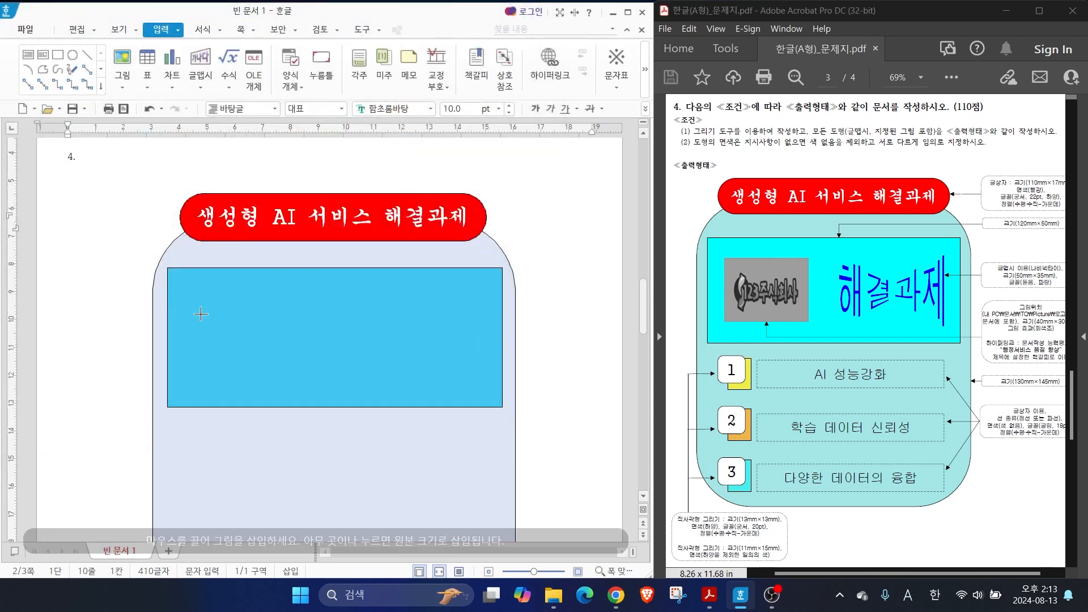
pyautogui.press('ctrl')
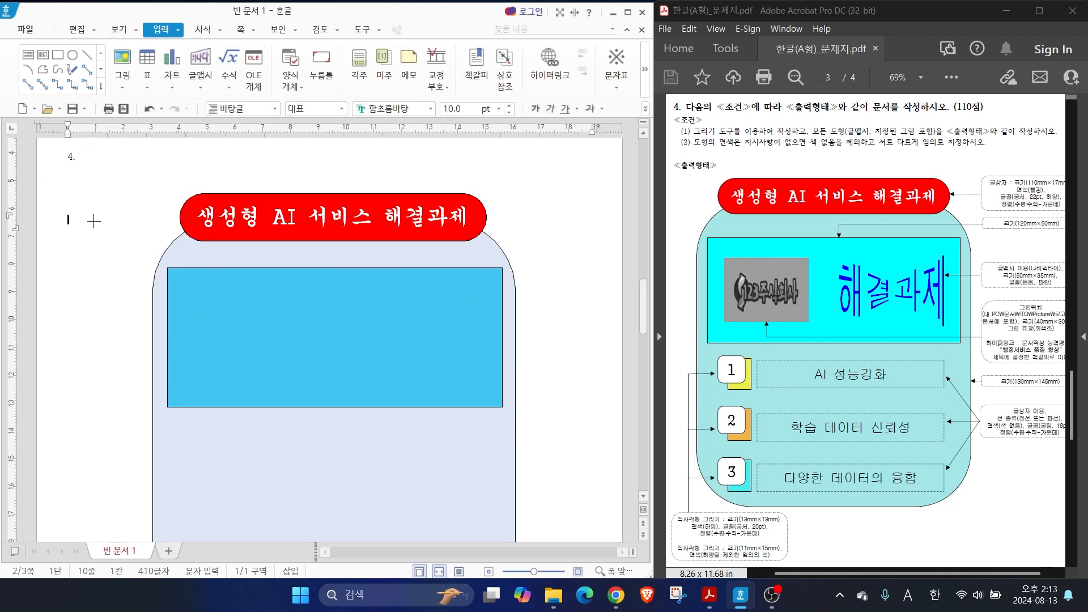
pyautogui.moveTo(82, 232); pyautogui.dragTo(297, 313)
pyautogui.moveTo(146, 284)
pyautogui.mouseDown()
pyautogui.moveTo(168, 341)
pyautogui.moveTo(125, 311)
pyautogui.moveTo(124, 277)
pyautogui.moveTo(140, 258)
pyautogui.moveTo(136, 289)
pyautogui.moveTo(153, 292)
pyautogui.mouseUp()
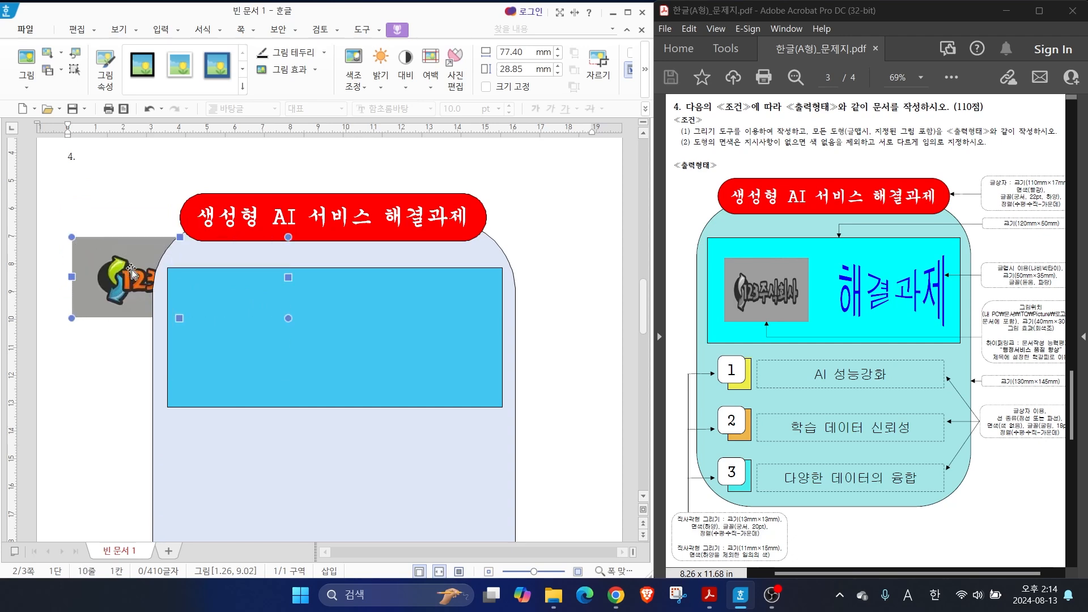
# Set the logo picture's width to 40 mm and height to 30 mm, and lock its size
pyautogui.doubleClick(127, 276)
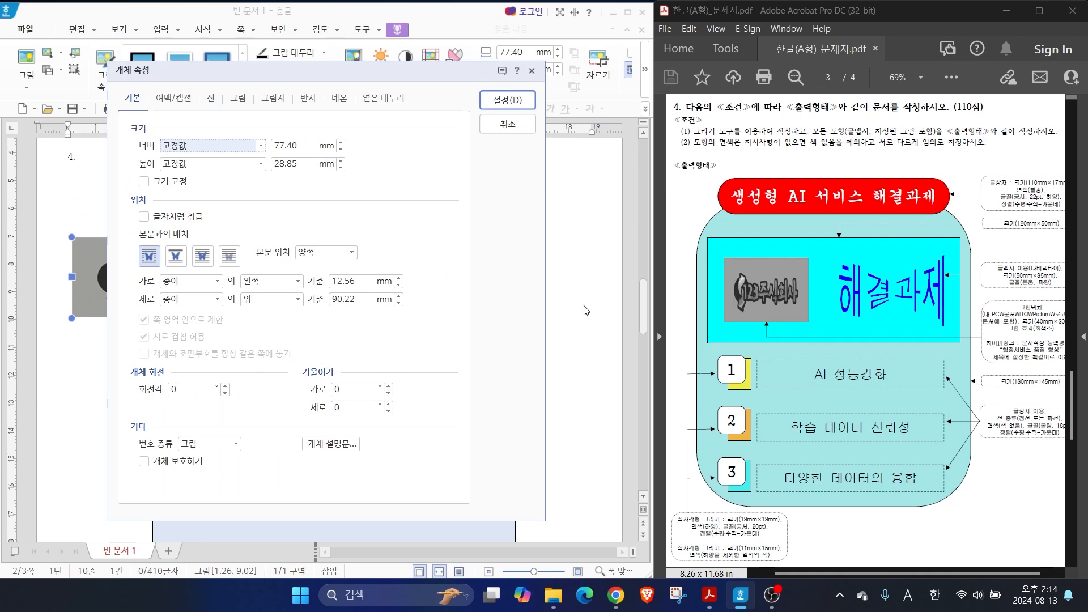
pyautogui.press('ctrl')
pyautogui.press('Tab')
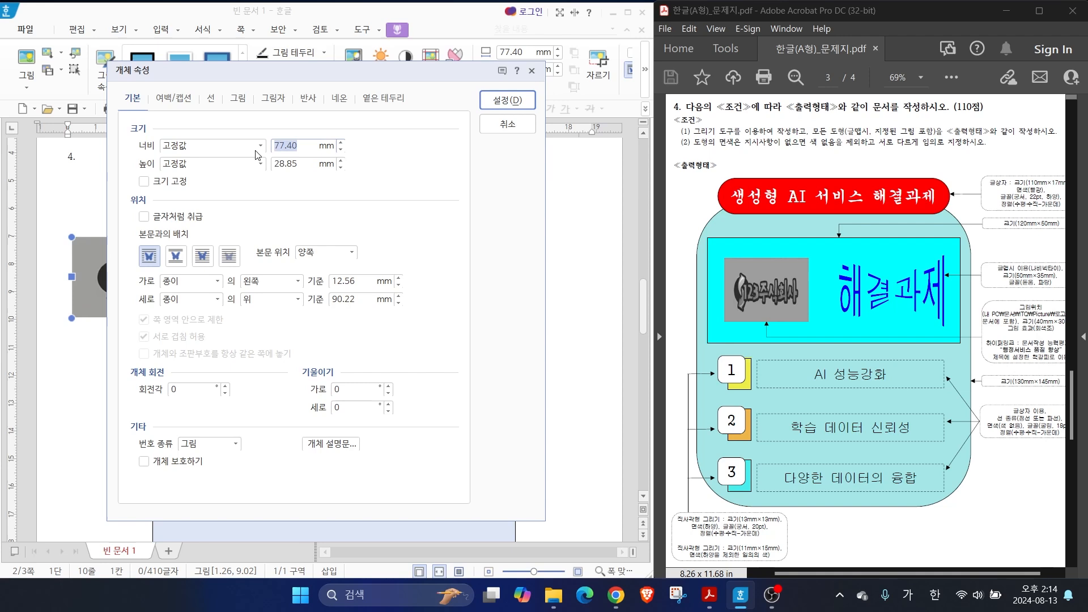
pyautogui.write('40')
pyautogui.press('Tab')
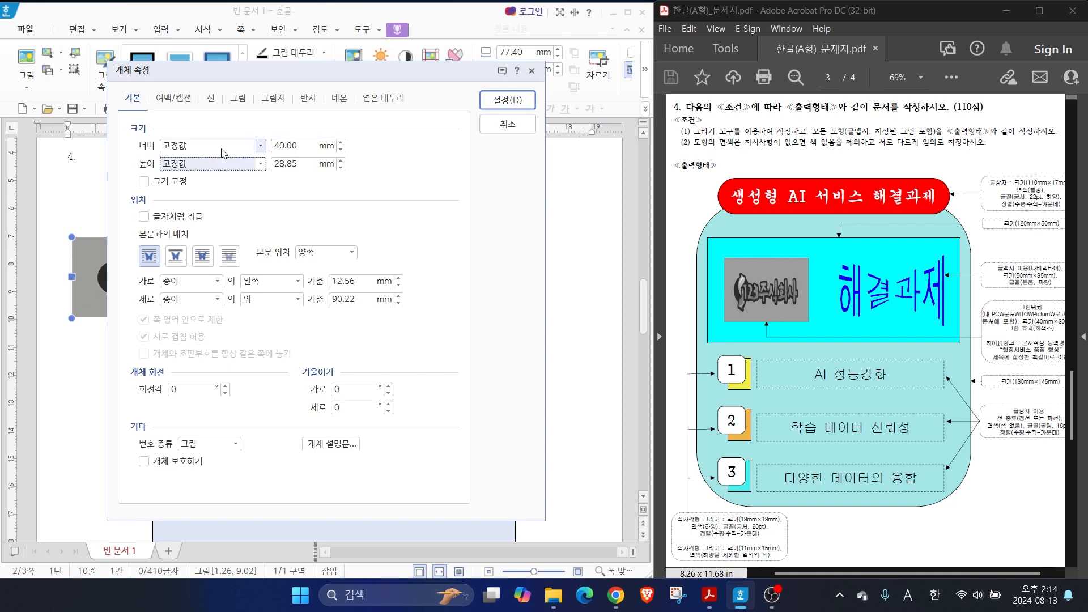
pyautogui.press('Tab')
pyautogui.write('30')
pyautogui.click(144, 181)
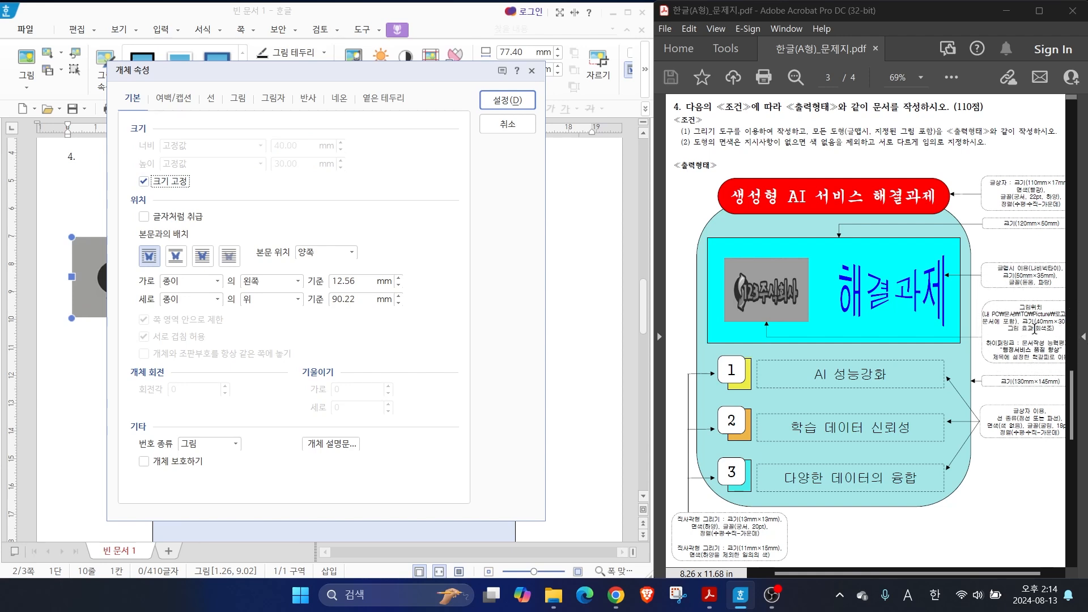
# Apply the grayscale picture effect (회색조) to the logo picture
pyautogui.click(238, 102)
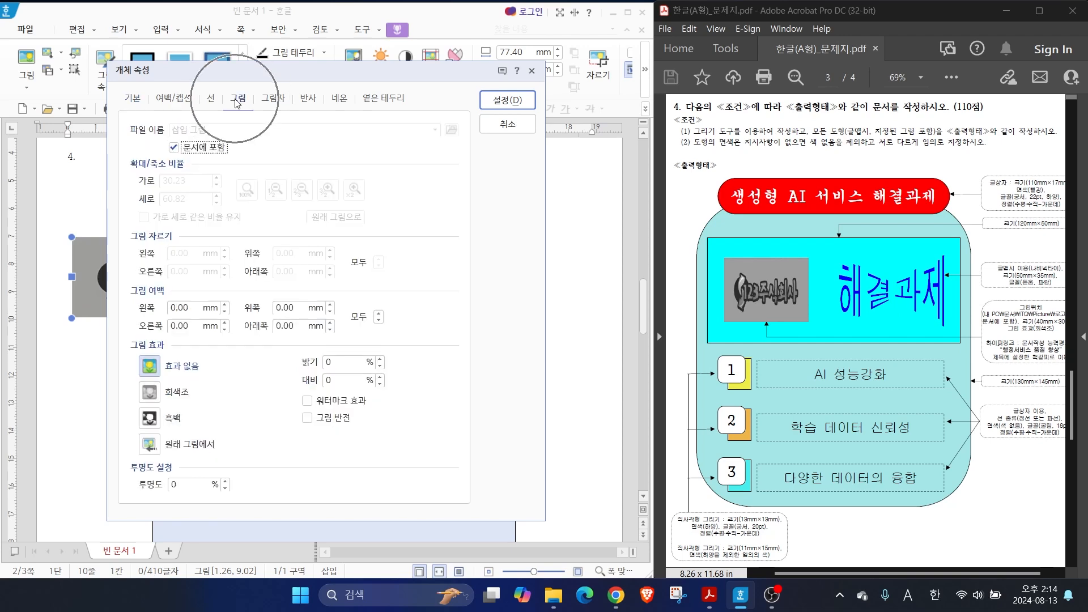
pyautogui.click(157, 401)
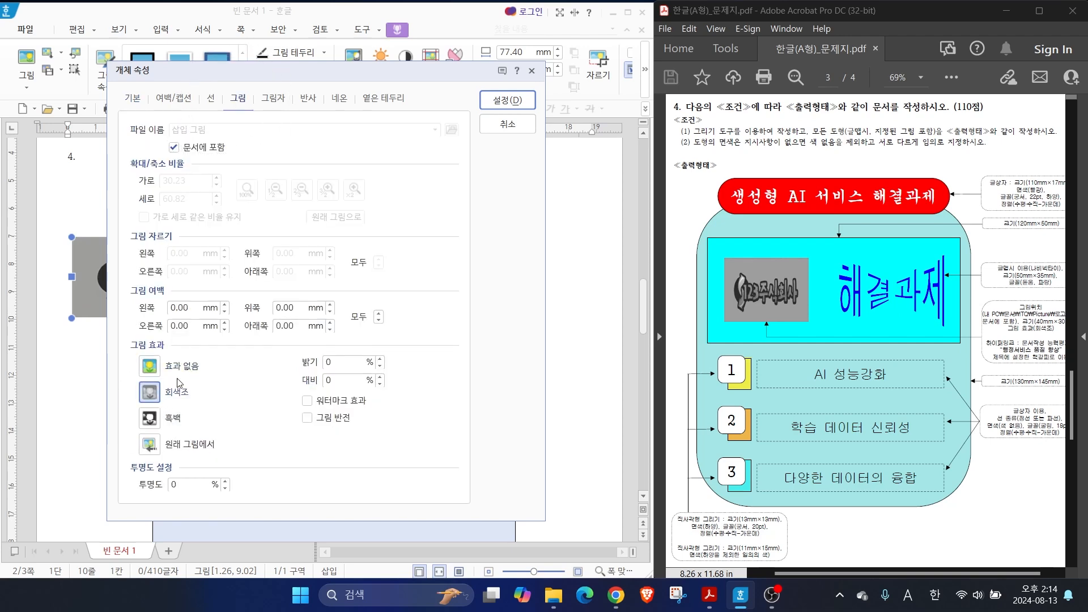
pyautogui.click(507, 100)
# Place the logo in front of the text (글 앞으로) and position it inside the left half of the sky blue rectangle
pyautogui.moveTo(108, 292); pyautogui.dragTo(121, 348)
pyautogui.moveTo(120, 347); pyautogui.dragTo(113, 322)
pyautogui.moveTo(113, 322); pyautogui.dragTo(117, 328)
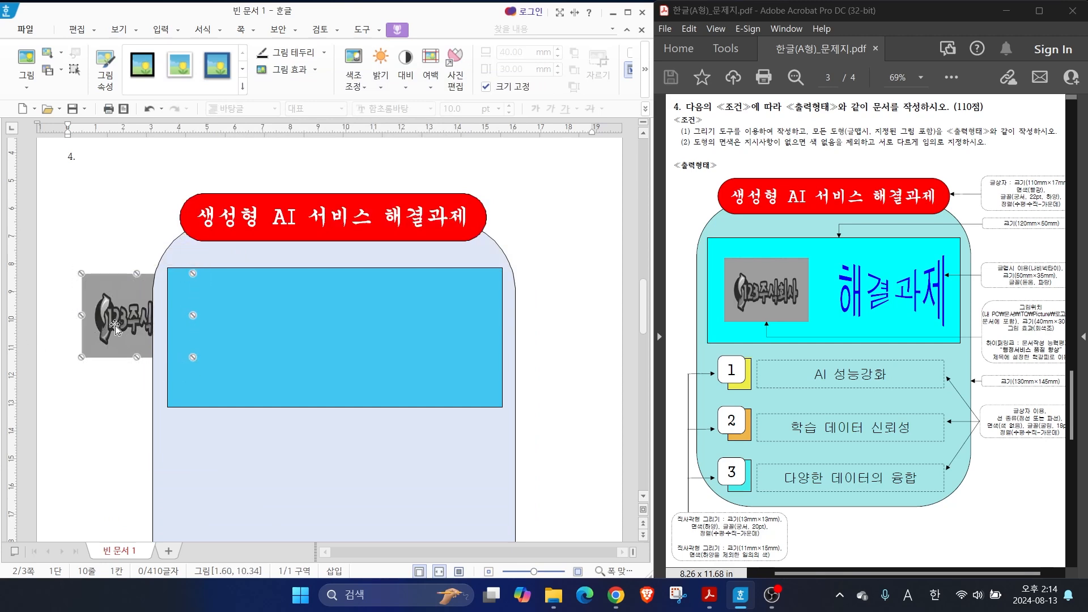
pyautogui.doubleClick(115, 327)
pyautogui.click(134, 104)
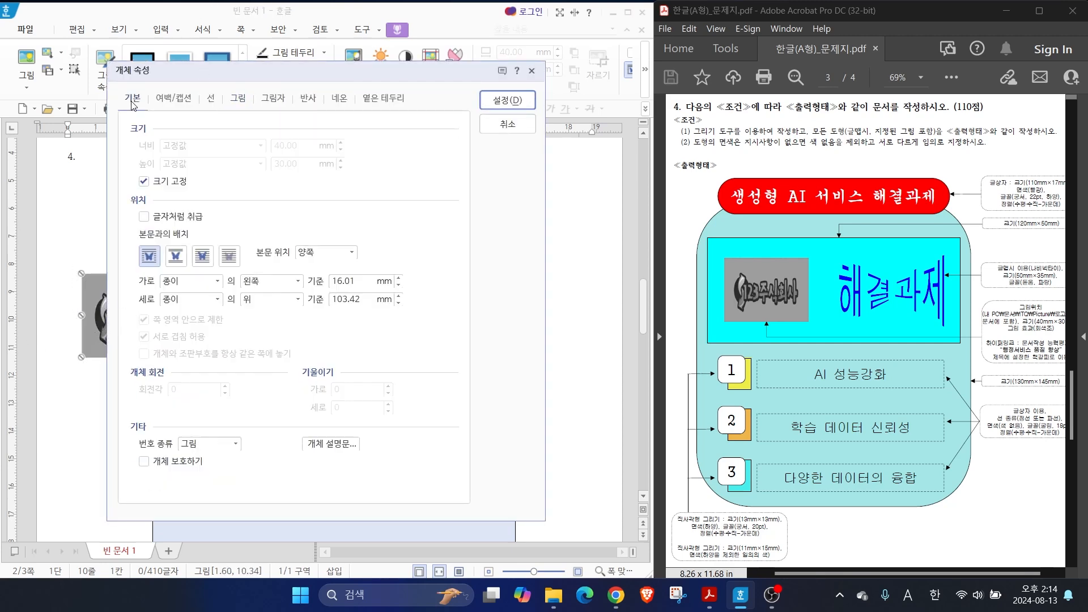
pyautogui.press('alt')
pyautogui.click(202, 256)
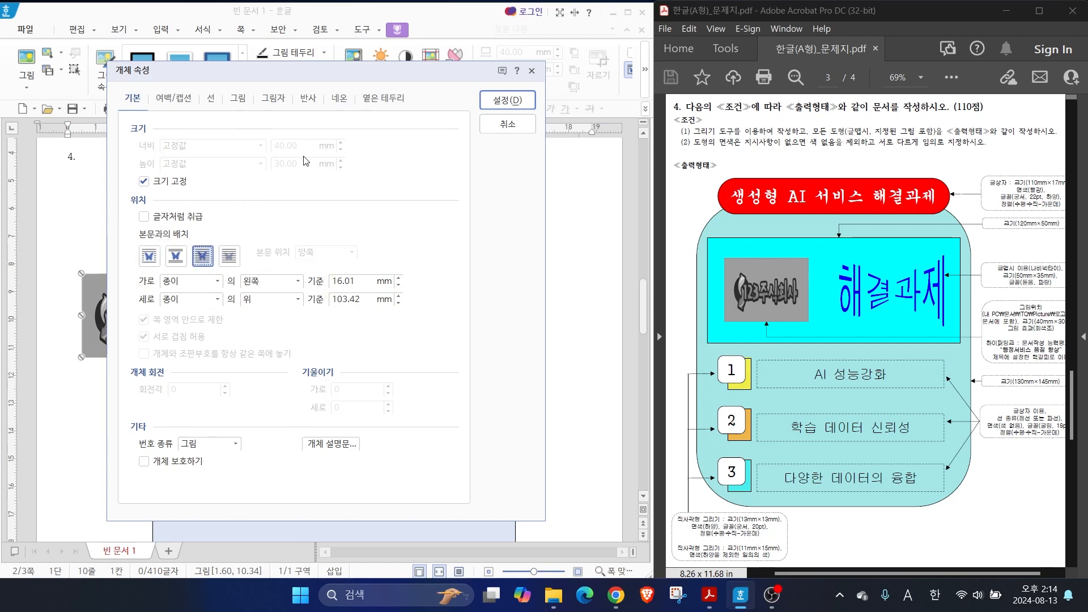
pyautogui.click(510, 100)
pyautogui.moveTo(85, 287); pyautogui.dragTo(191, 352)
pyautogui.click(63, 322)
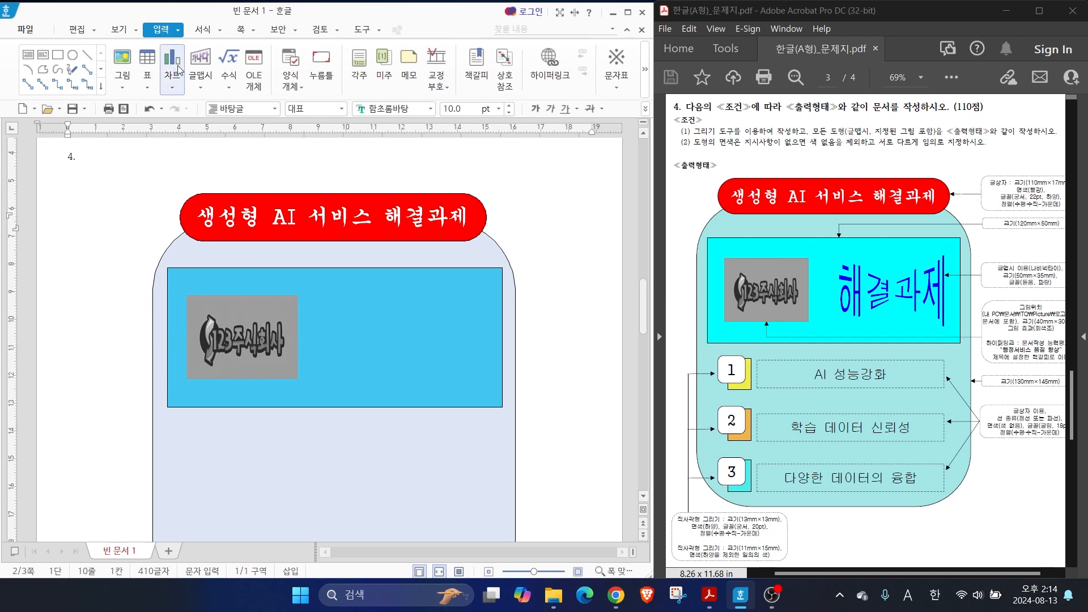
# Start a new WordArt object (글맵시) with the text "해결과제"
pyautogui.click(203, 65)
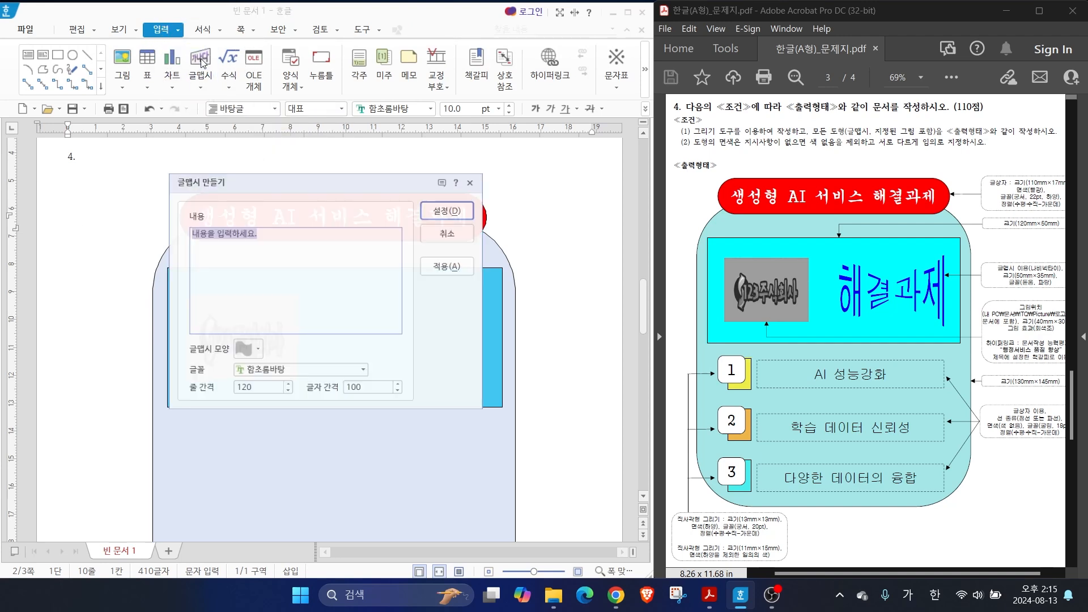
pyautogui.write('해')
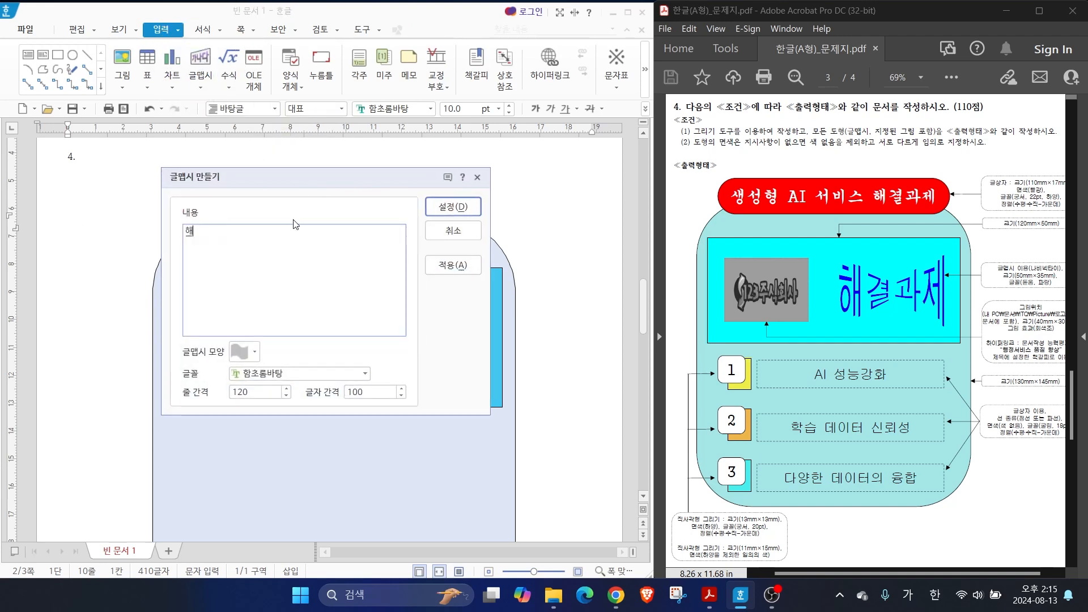
pyautogui.write('결과제')
pyautogui.click(1036, 271)
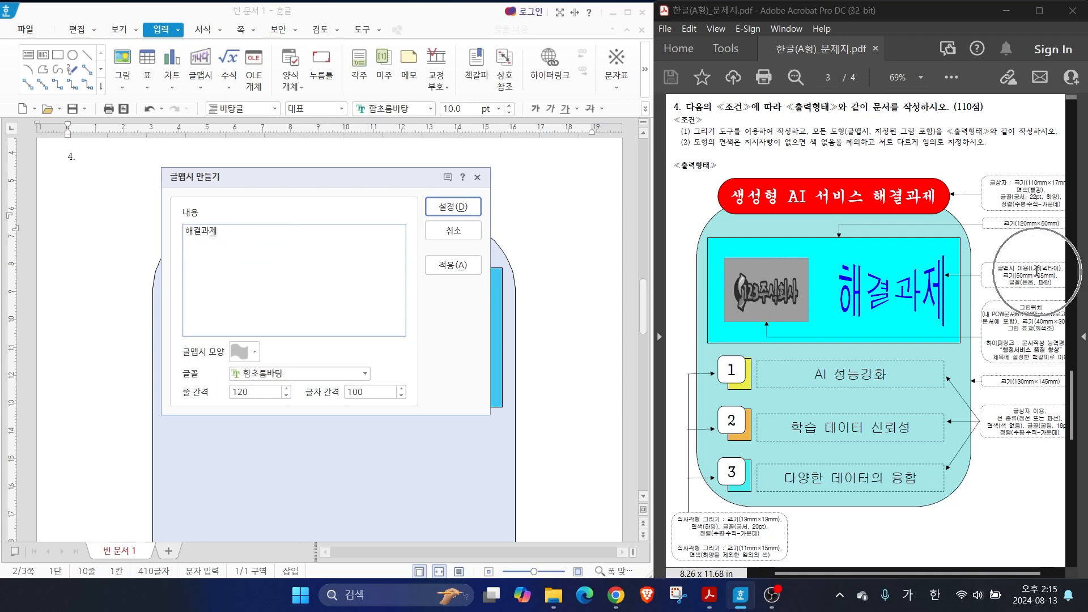
pyautogui.click(1012, 278)
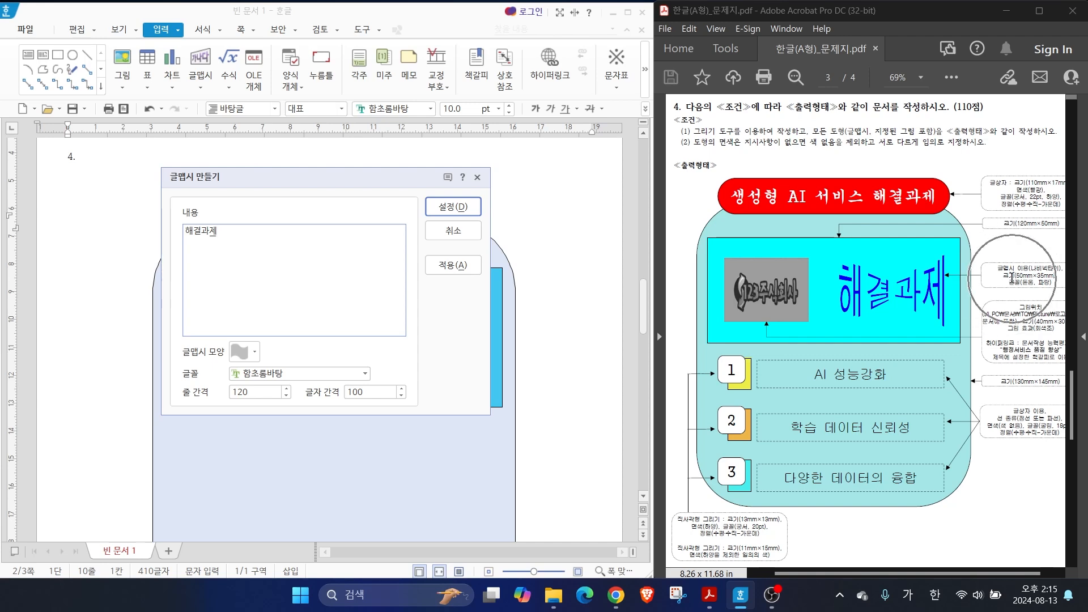
pyautogui.click(1029, 286)
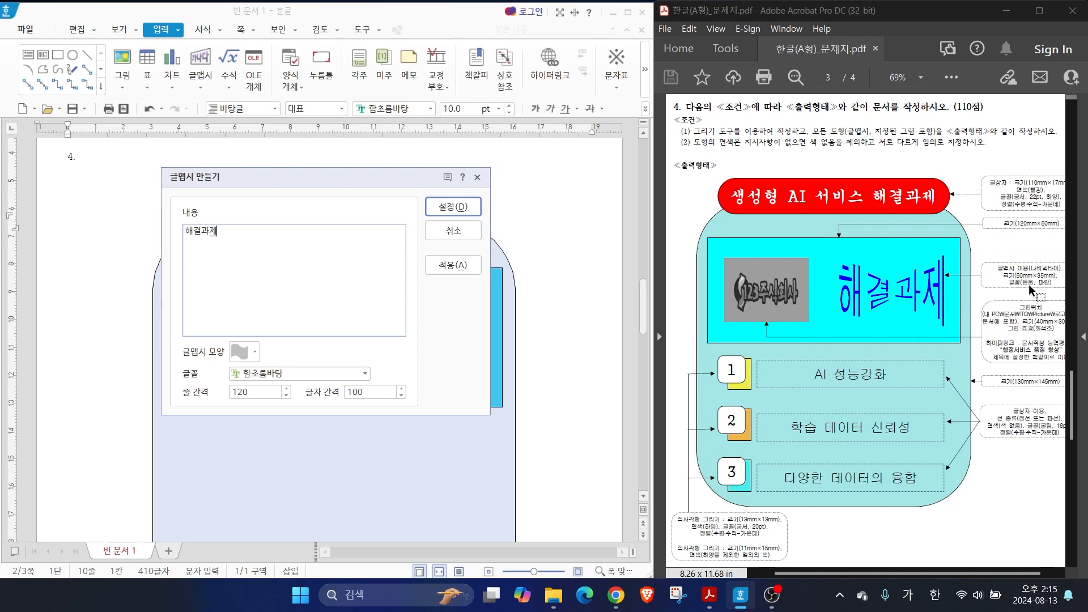
pyautogui.press('alt')
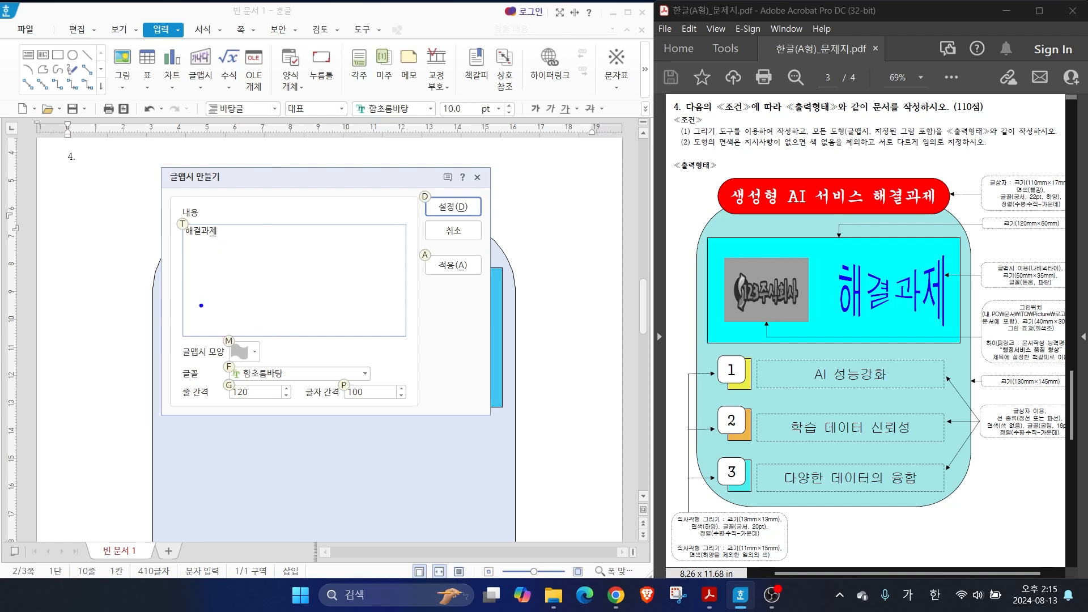
pyautogui.moveTo(227, 343); pyautogui.dragTo(304, 307)
pyautogui.moveTo(275, 373); pyautogui.dragTo(329, 345)
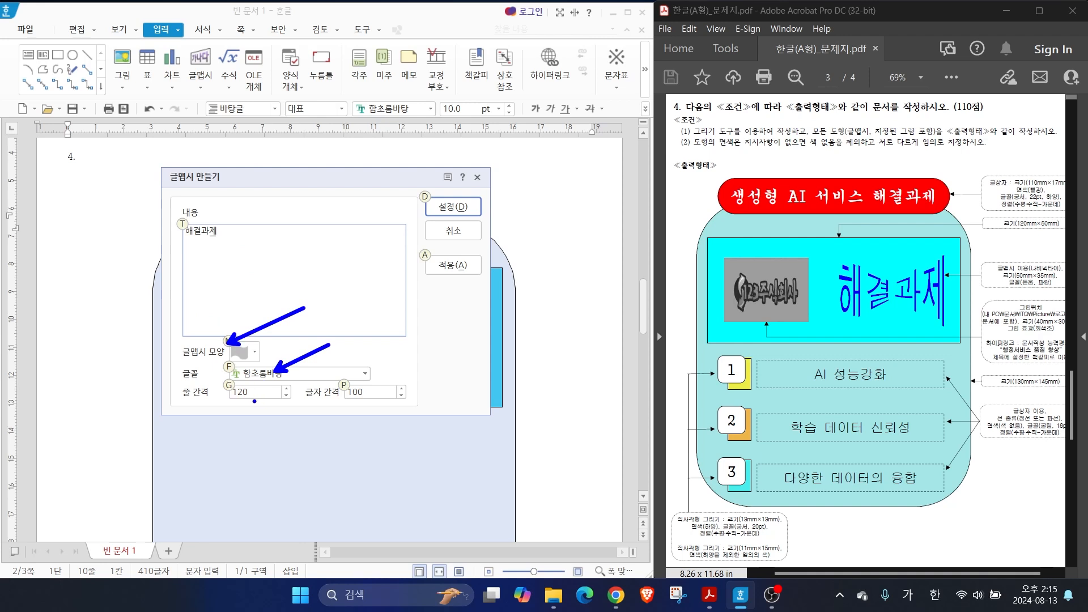
pyautogui.moveTo(264, 385)
pyautogui.mouseDown()
pyautogui.moveTo(247, 409)
pyautogui.moveTo(270, 415)
pyautogui.mouseUp()
pyautogui.moveTo(398, 391)
pyautogui.mouseDown()
pyautogui.moveTo(372, 416)
pyautogui.moveTo(397, 420)
pyautogui.mouseUp()
pyautogui.press('Escape')
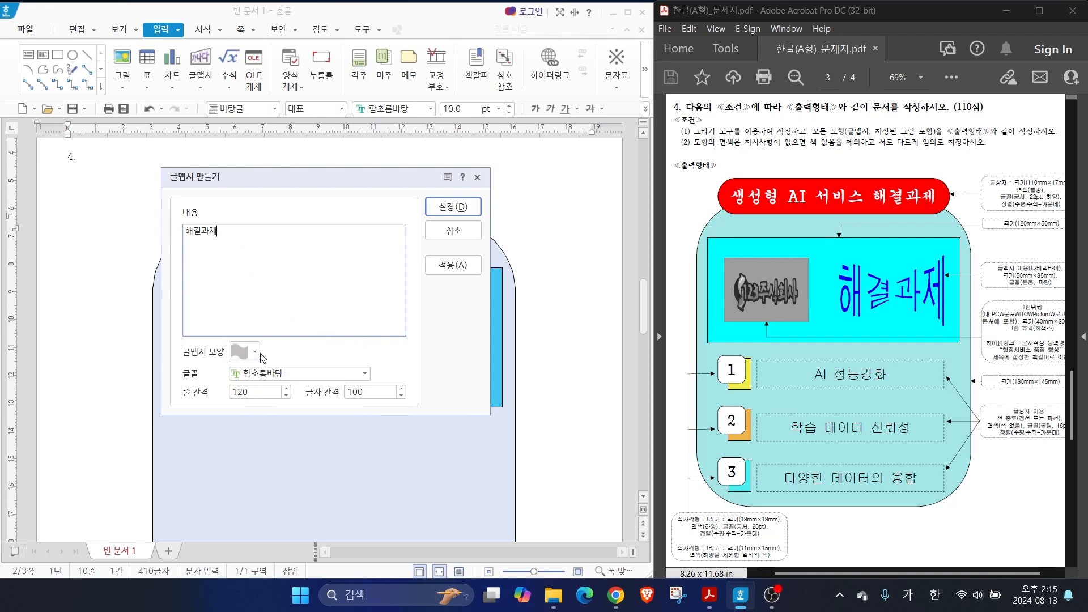
# Give the WordArt the bow-tie shape (나비넥타이) and the 돋움 font, and insert it beside the blue rectangle
pyautogui.click(243, 353)
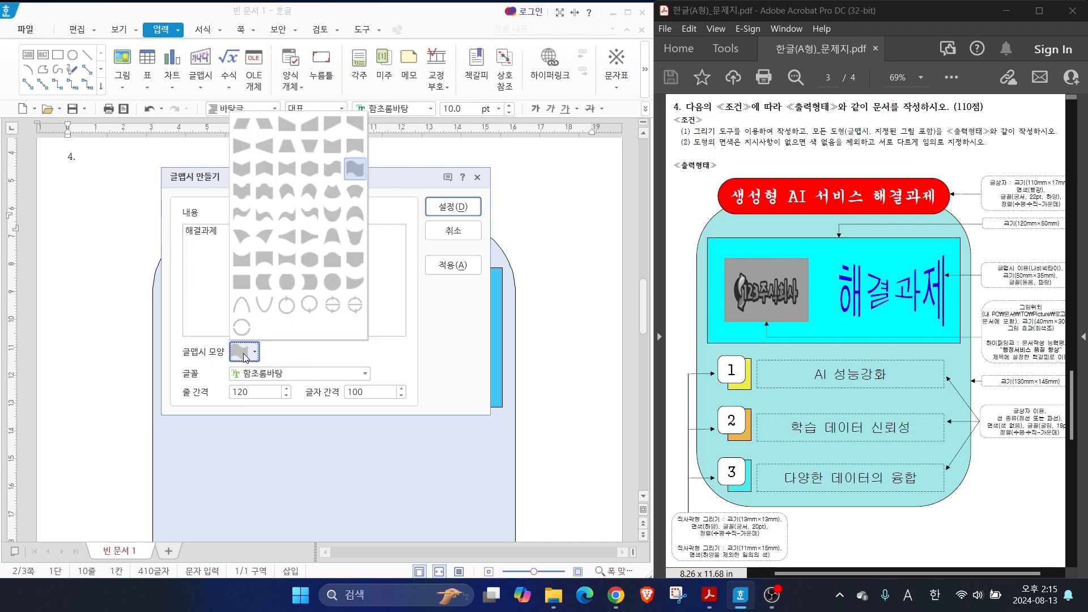
pyautogui.click(287, 169)
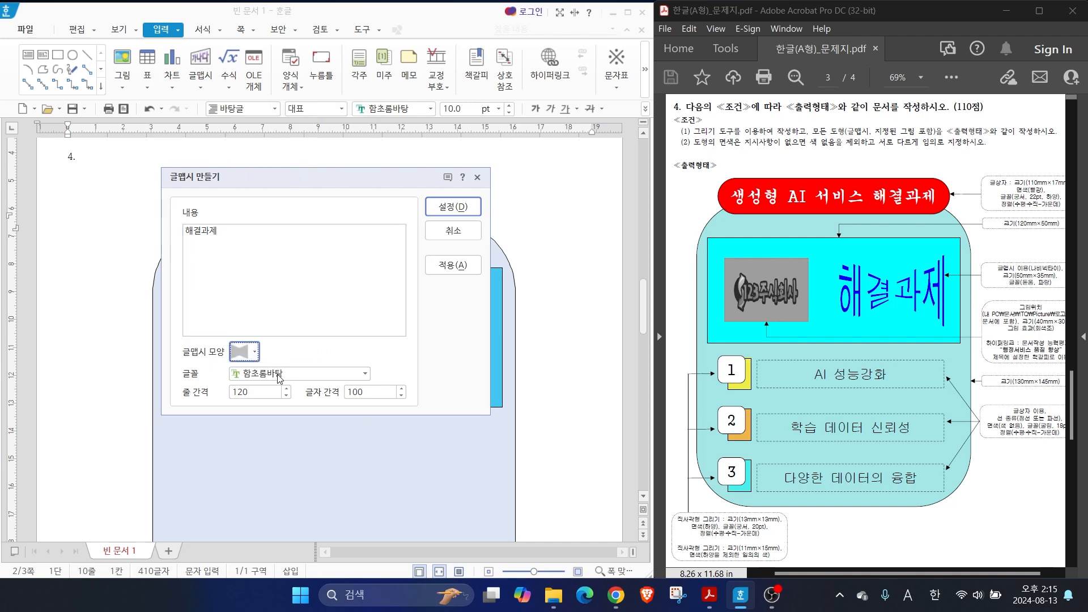
pyautogui.click(364, 374)
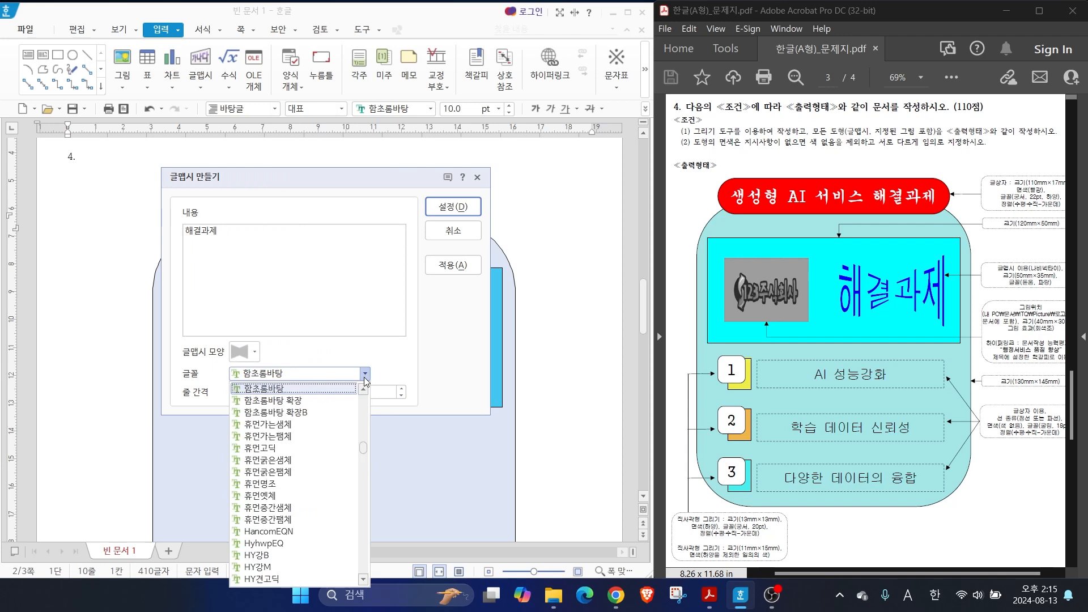
pyautogui.moveTo(362, 451); pyautogui.dragTo(361, 399)
pyautogui.click(255, 461)
pyautogui.click(453, 207)
pyautogui.moveTo(111, 242); pyautogui.dragTo(130, 262)
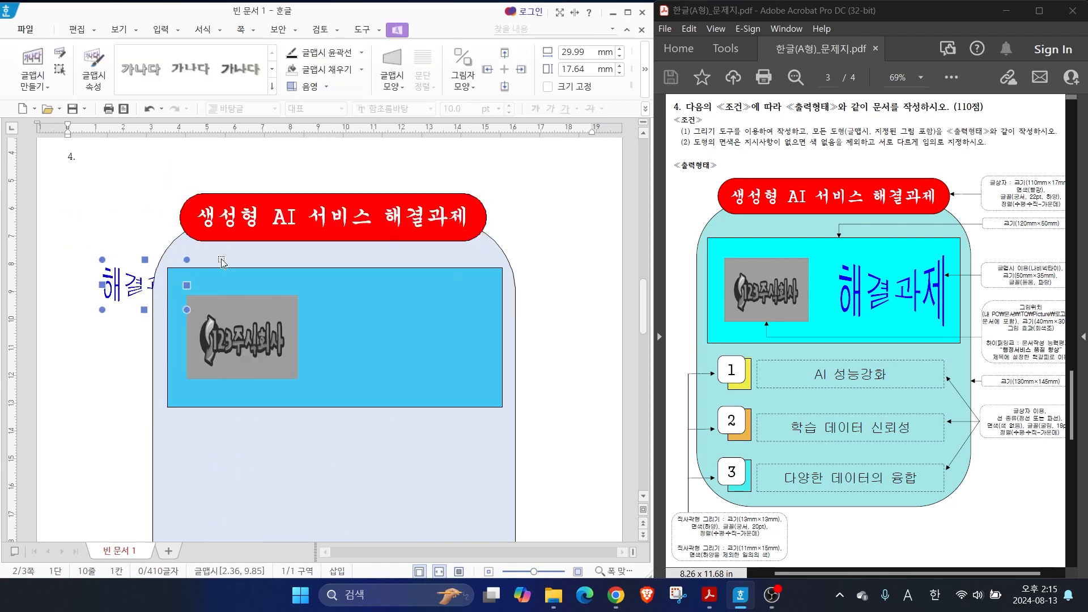
# Set the WordArt's width to 50 mm and height to 35 mm, and lock its size
pyautogui.doubleClick(126, 292)
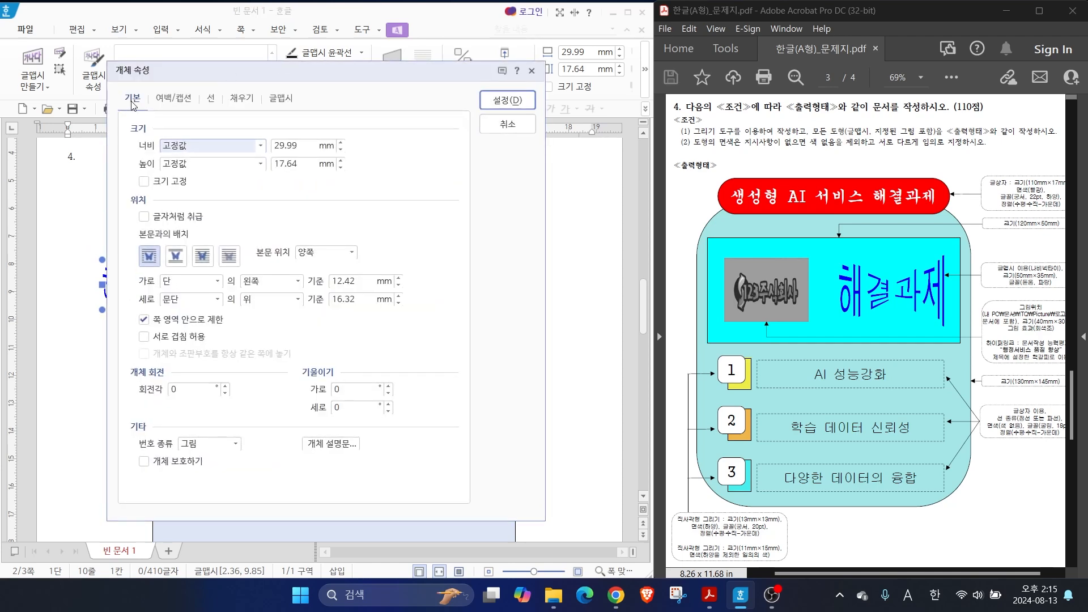
pyautogui.click(308, 148)
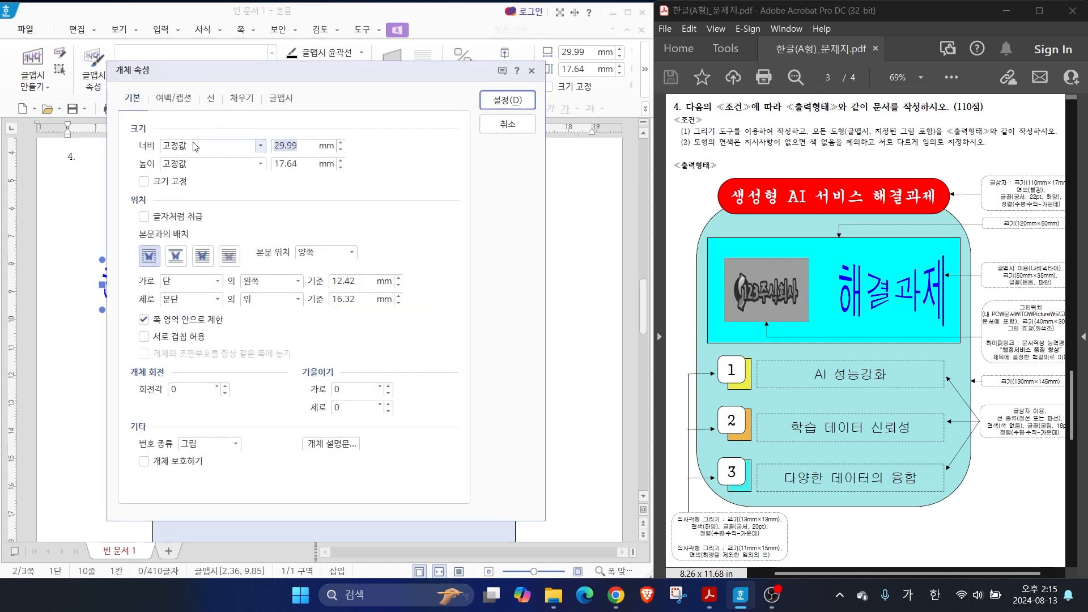
pyautogui.write('50')
pyautogui.press('Tab')
pyautogui.press('Tab')
pyautogui.write('35')
pyautogui.click(154, 183)
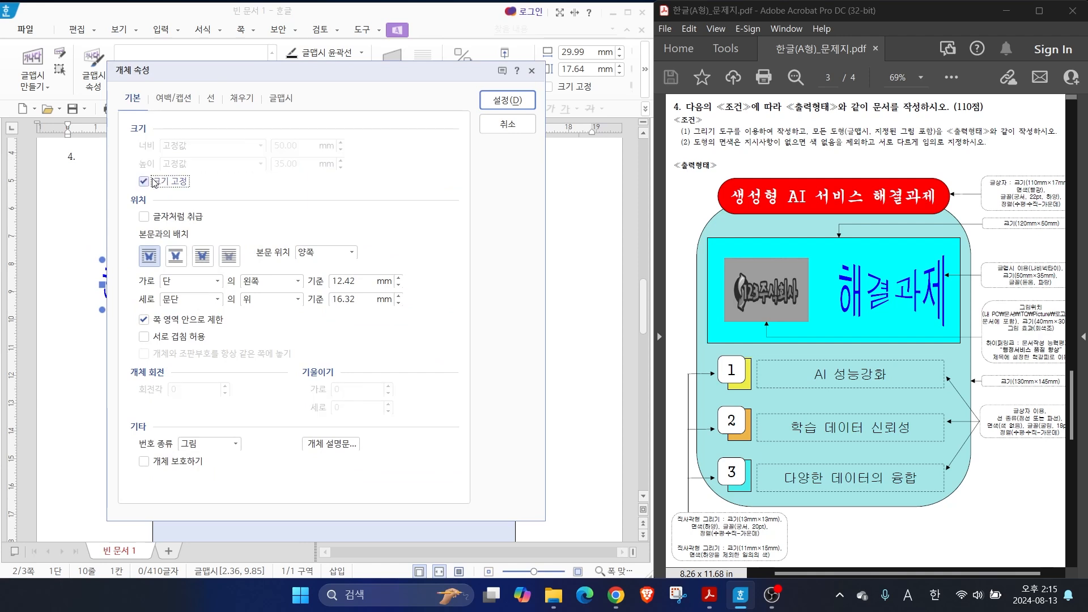
# Set the WordArt's text wrapping to in front of the text (글 앞으로)
pyautogui.click(158, 256)
pyautogui.click(159, 257)
pyautogui.click(204, 256)
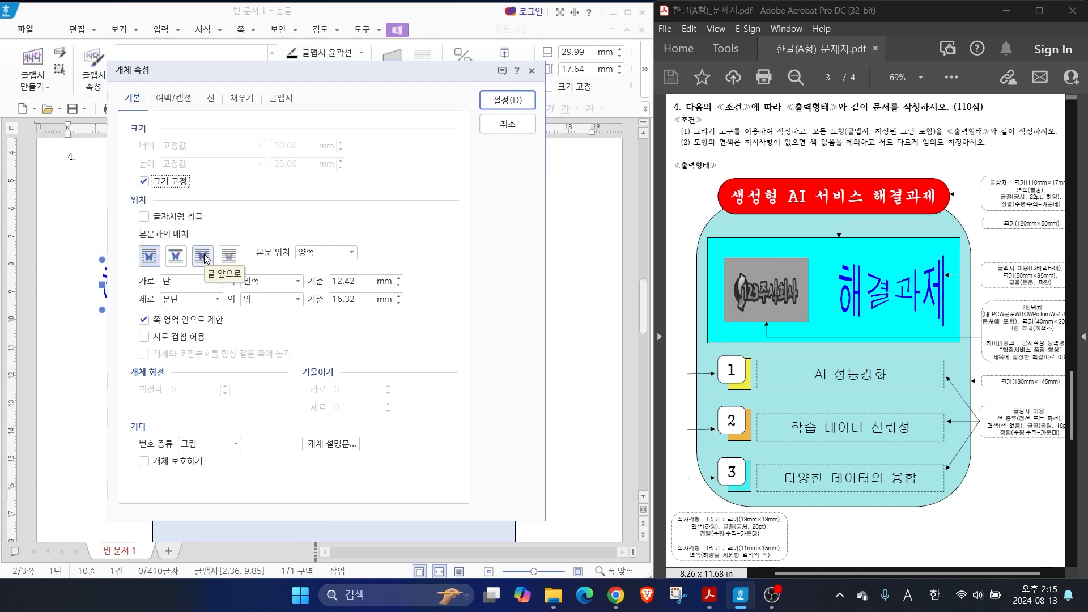
pyautogui.click(205, 258)
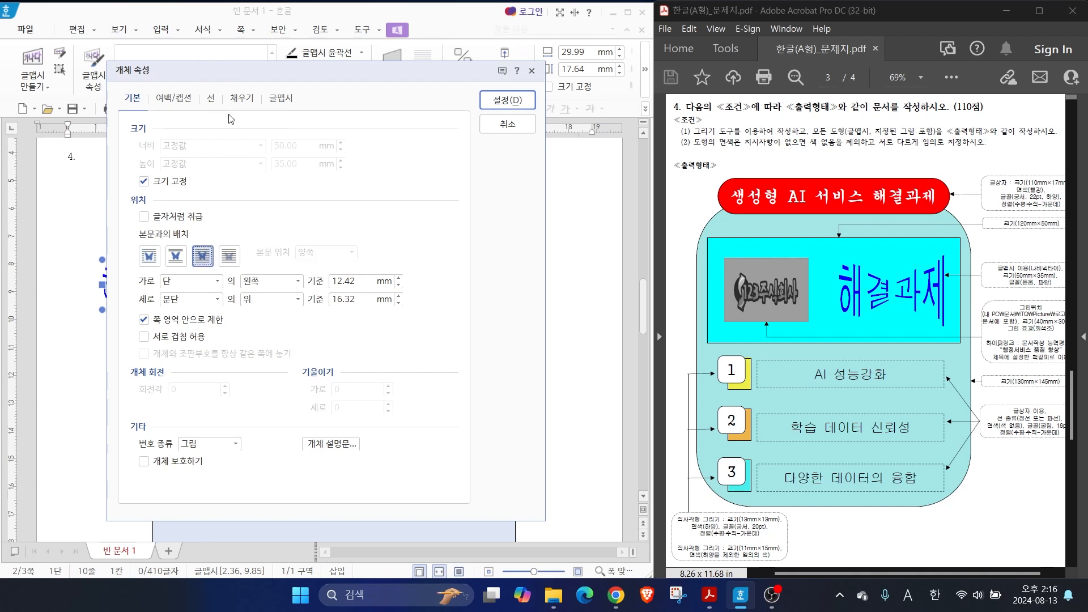
# Set the WordArt's fill colour to blue and place it beside the logo inside the blue rectangle
pyautogui.click(242, 99)
pyautogui.click(212, 182)
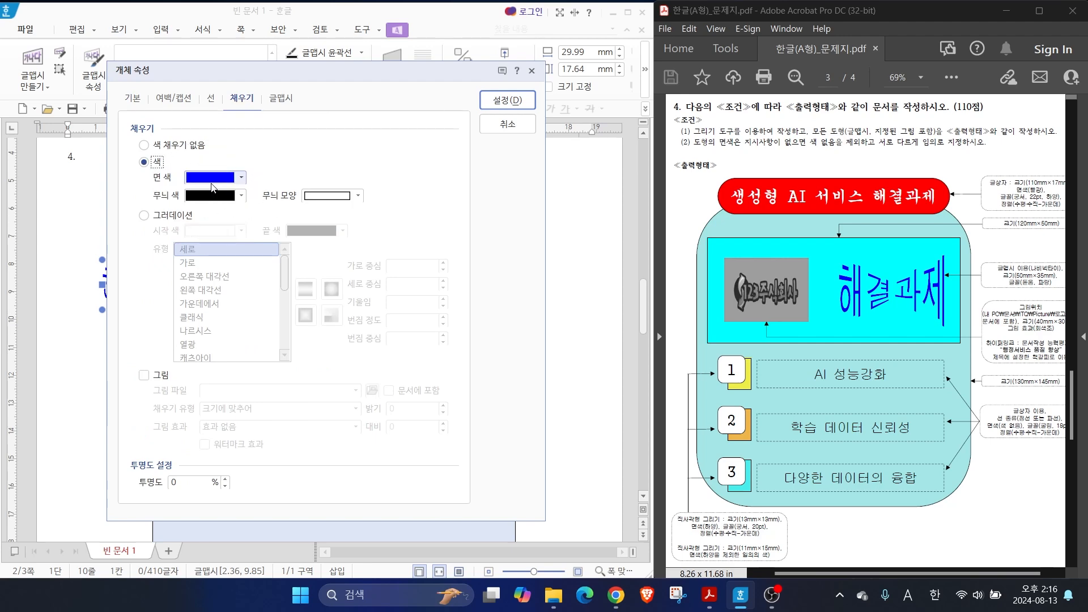
pyautogui.click(500, 102)
pyautogui.moveTo(138, 316); pyautogui.dragTo(365, 344)
pyautogui.moveTo(979, 329); pyautogui.dragTo(1078, 368)
pyautogui.moveTo(991, 336); pyautogui.dragTo(955, 310)
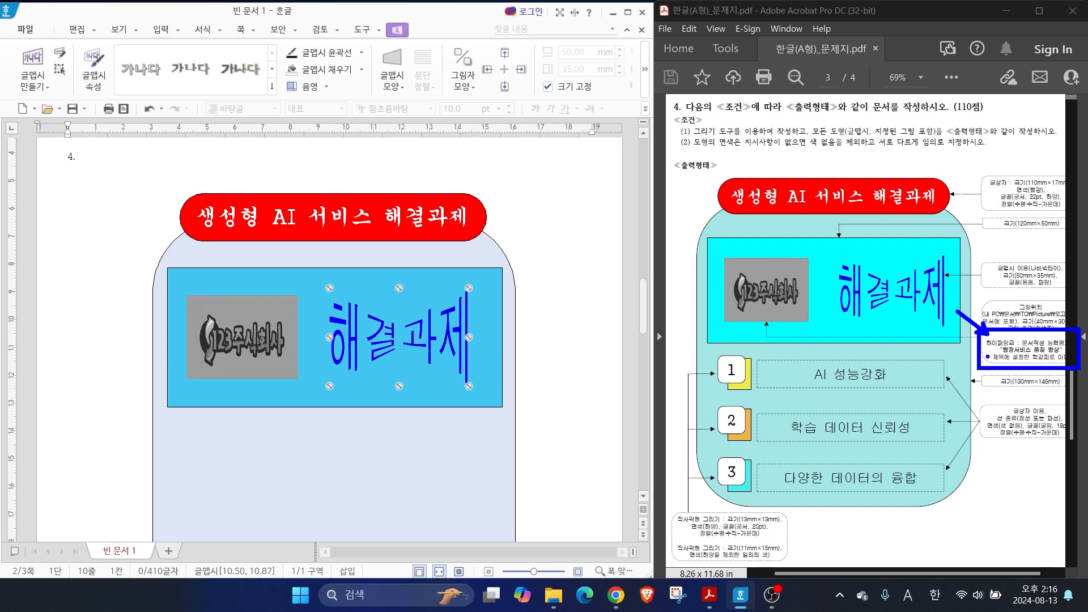
pyautogui.scroll(-2, 536, 415)
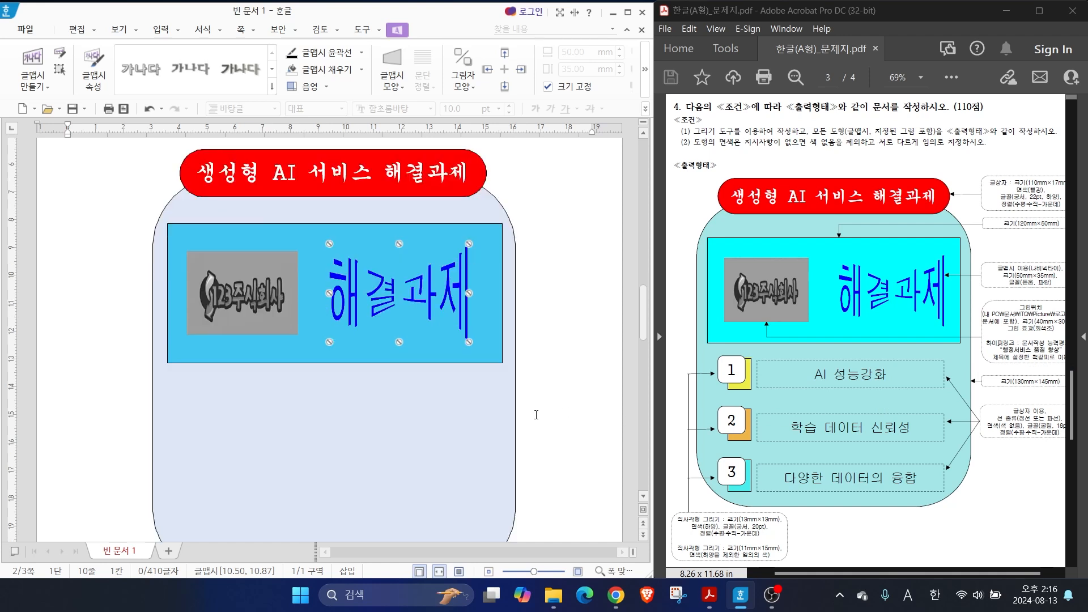
pyautogui.moveTo(695, 352); pyautogui.dragTo(956, 392)
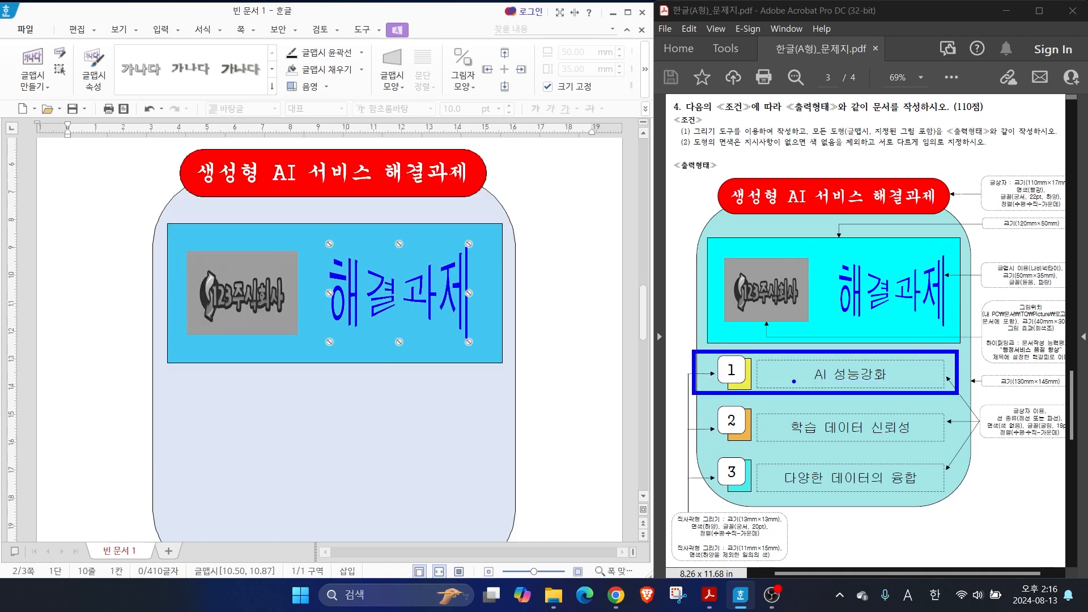
pyautogui.moveTo(795, 387)
pyautogui.mouseDown()
pyautogui.moveTo(799, 428)
pyautogui.moveTo(819, 425)
pyautogui.mouseUp()
pyautogui.moveTo(818, 387)
pyautogui.mouseDown()
pyautogui.moveTo(840, 444)
pyautogui.moveTo(805, 490)
pyautogui.mouseUp()
pyautogui.moveTo(809, 457)
pyautogui.mouseDown()
pyautogui.moveTo(808, 487)
pyautogui.moveTo(852, 476)
pyautogui.mouseUp()
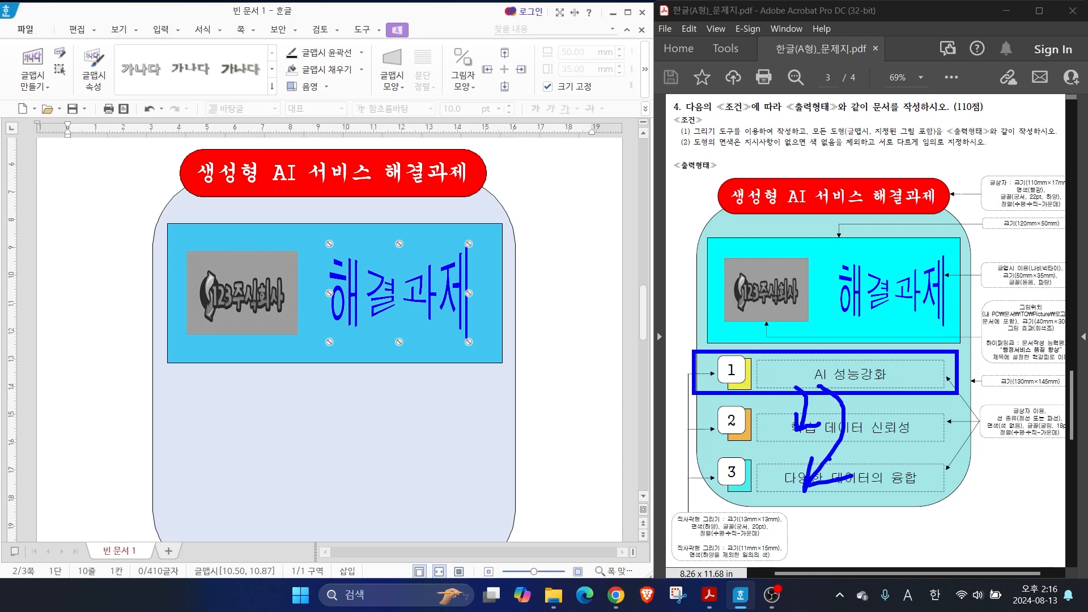
pyautogui.press('Escape')
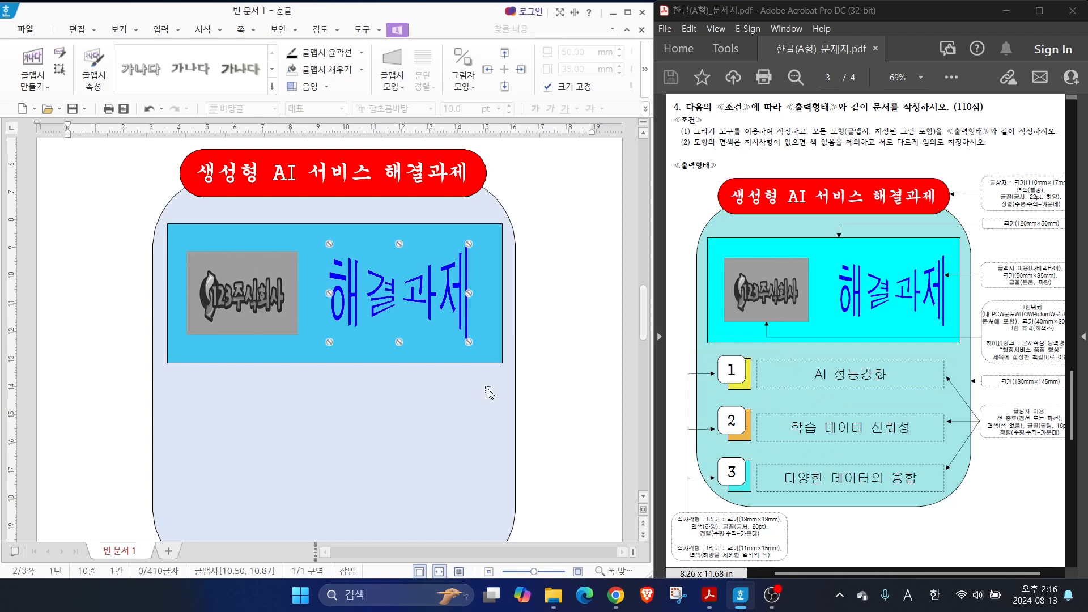
# Draw a small rectangle about 10 mm wide and 15 mm high below the logo, on the pale background shape
pyautogui.click(139, 392)
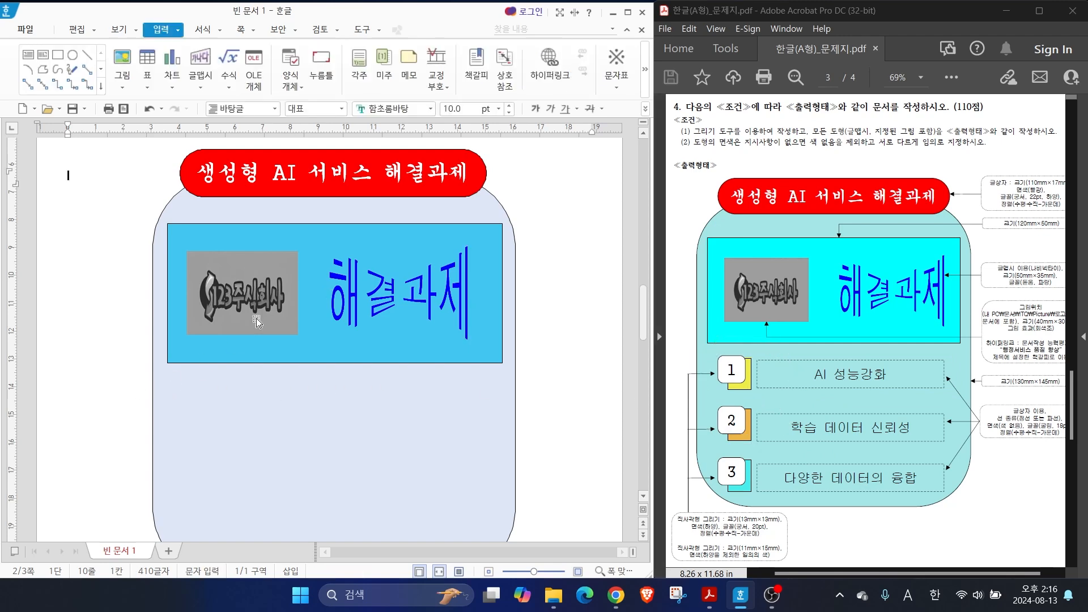
pyautogui.click(57, 56)
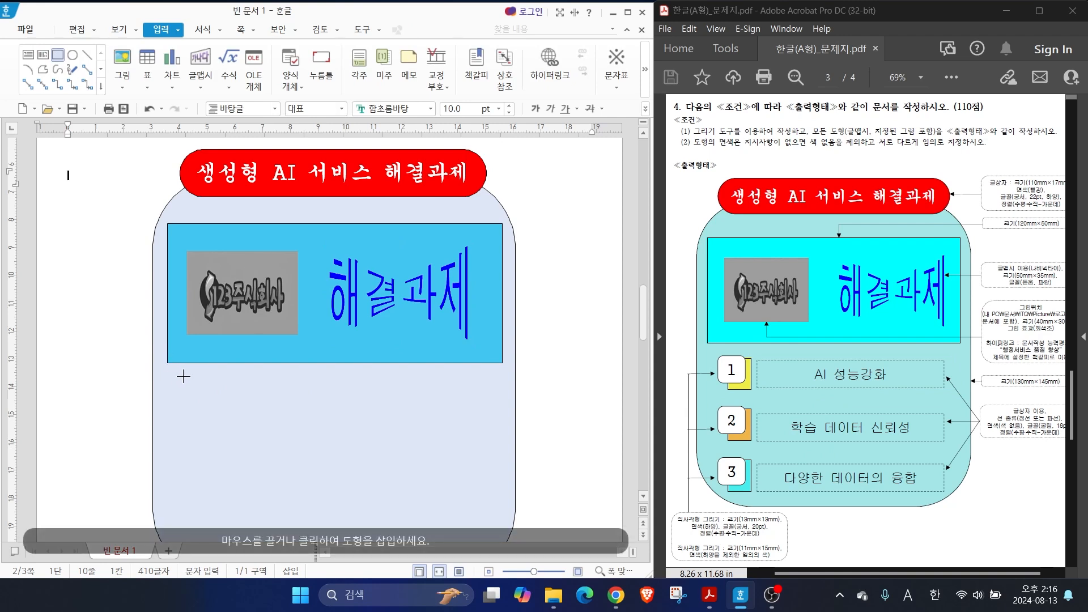
pyautogui.moveTo(191, 374); pyautogui.dragTo(221, 416)
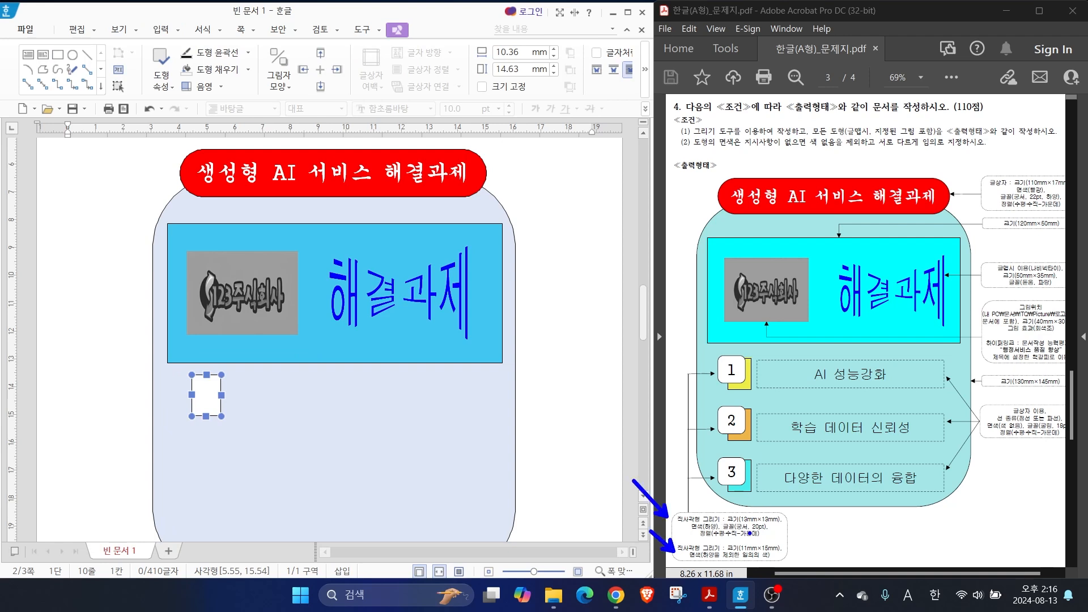
pyautogui.moveTo(730, 530); pyautogui.dragTo(771, 530)
pyautogui.moveTo(718, 562); pyautogui.dragTo(791, 562)
pyautogui.press('Escape')
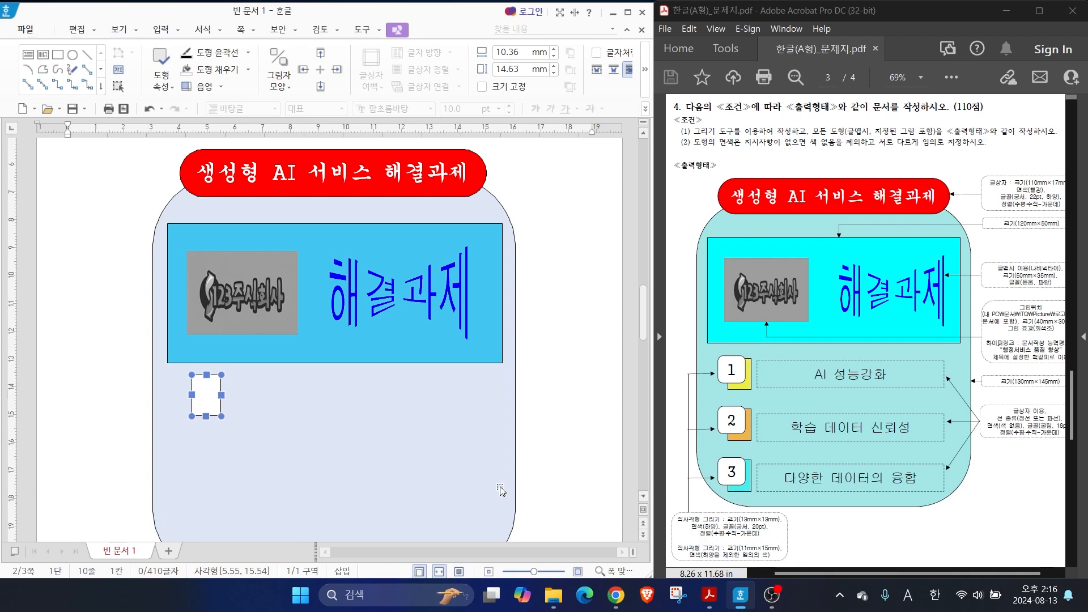
# Set the small rectangle's width to 11 mm and height to 15 mm, and lock its size
pyautogui.doubleClick(208, 401)
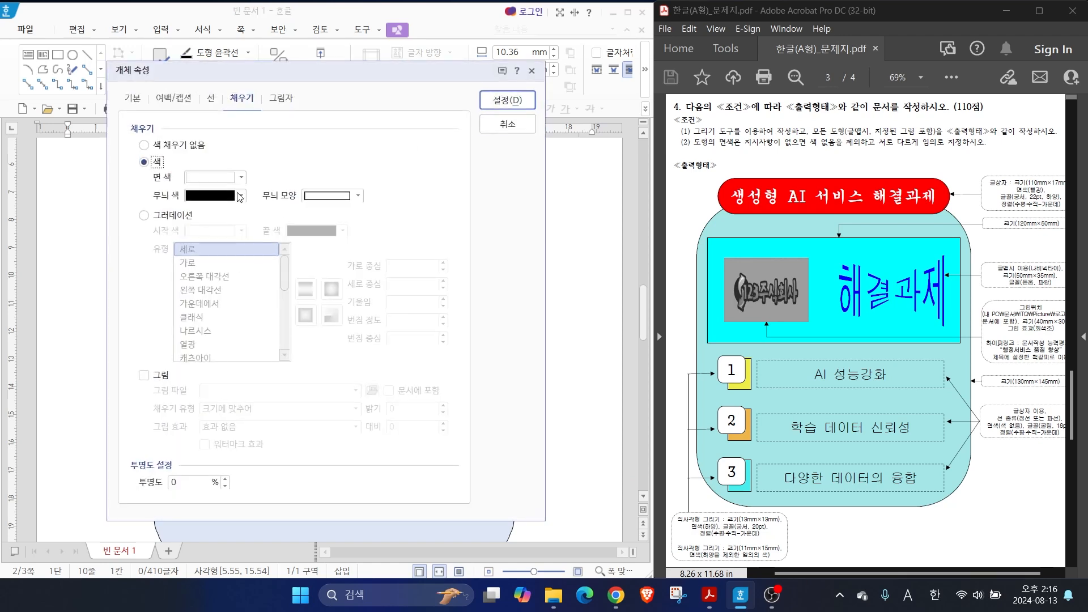
pyautogui.click(128, 99)
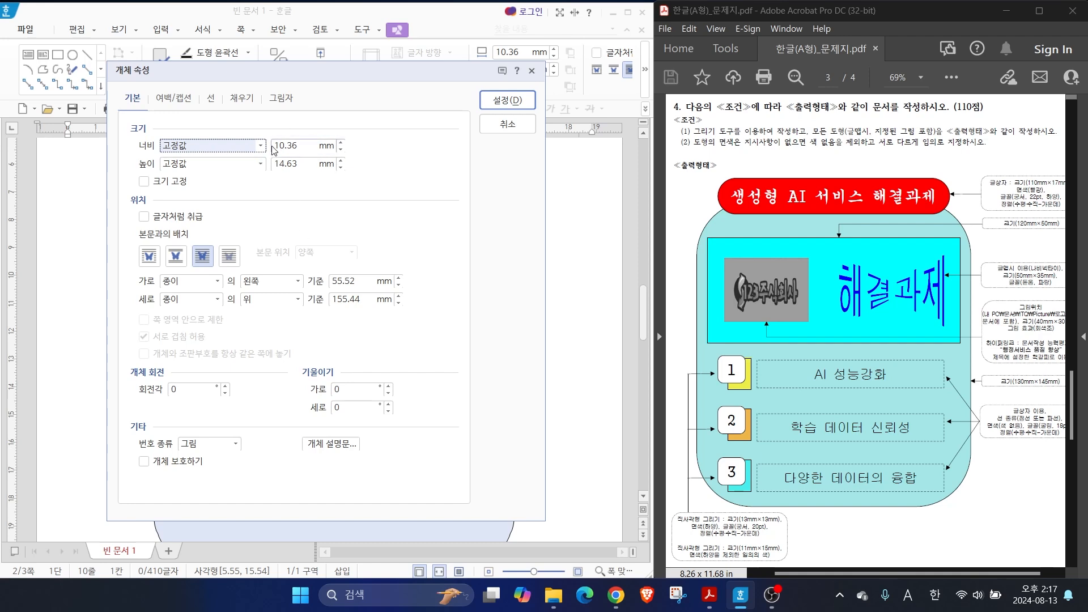
pyautogui.click(341, 143)
pyautogui.click(340, 161)
pyautogui.click(145, 182)
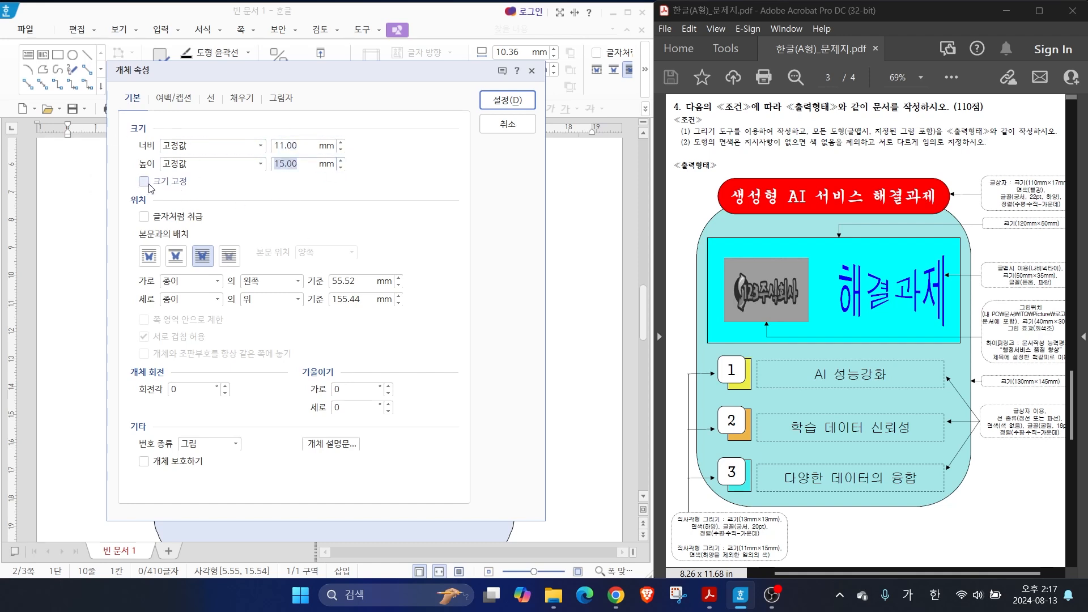
# Fill the small rectangle with yellow
pyautogui.click(242, 98)
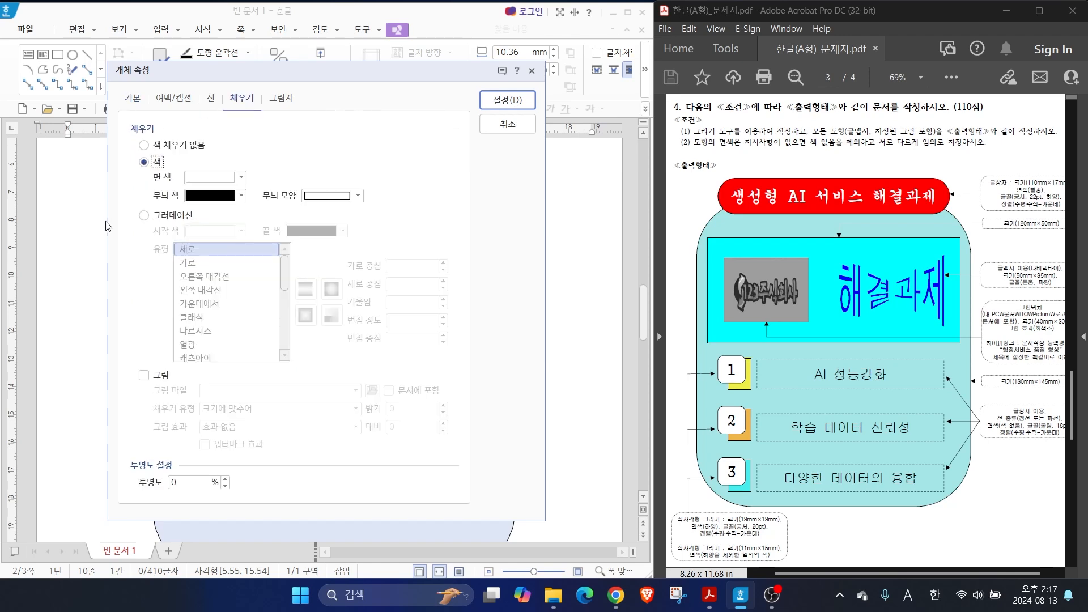
pyautogui.click(225, 177)
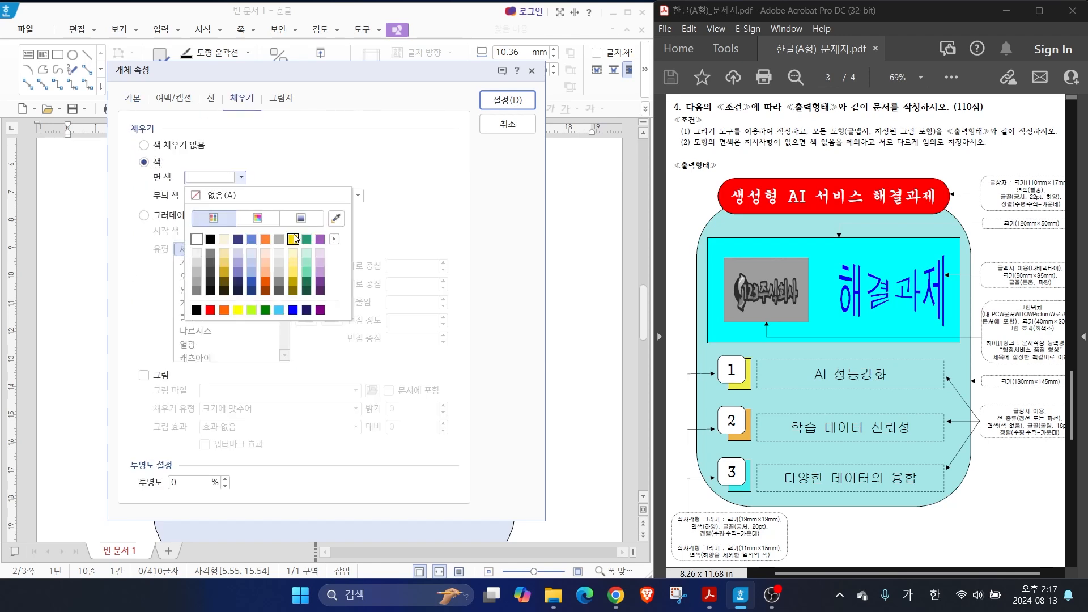
pyautogui.click(201, 301)
pyautogui.click(493, 100)
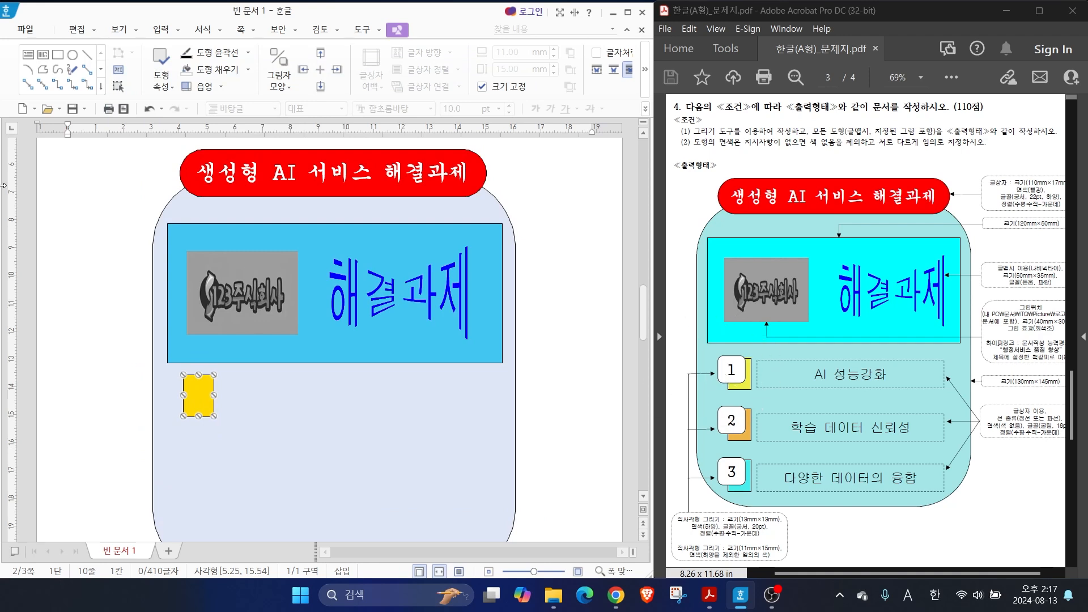
# Draw a square text box overlapping the yellow rectangle's upper-left corner, set it to 13 × 13 mm, and lock its size
pyautogui.click(31, 58)
pyautogui.moveTo(164, 365); pyautogui.dragTo(209, 410)
pyautogui.doubleClick(165, 374)
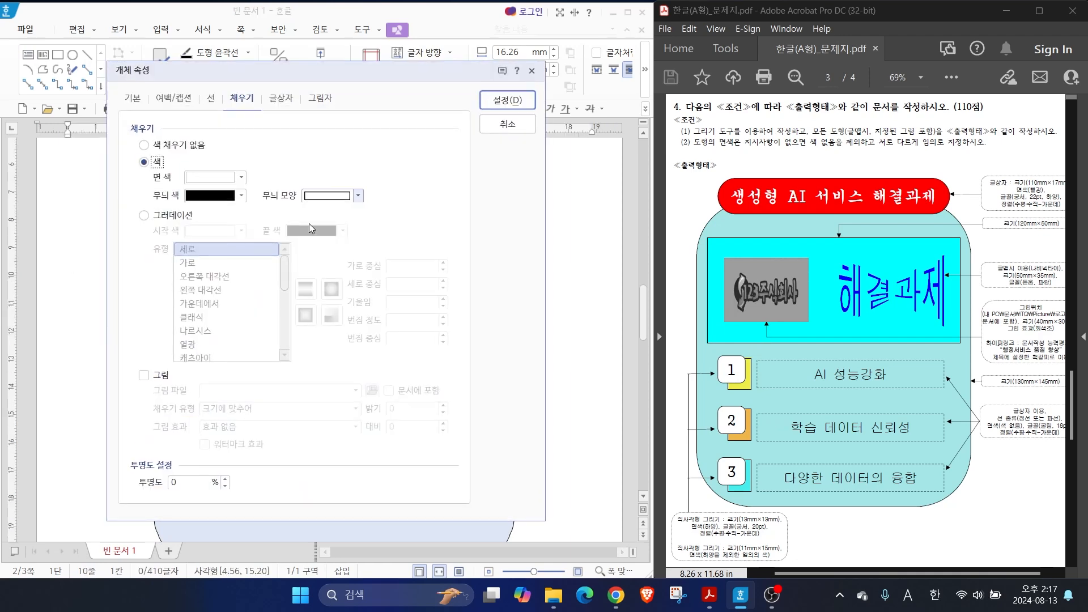
pyautogui.click(133, 99)
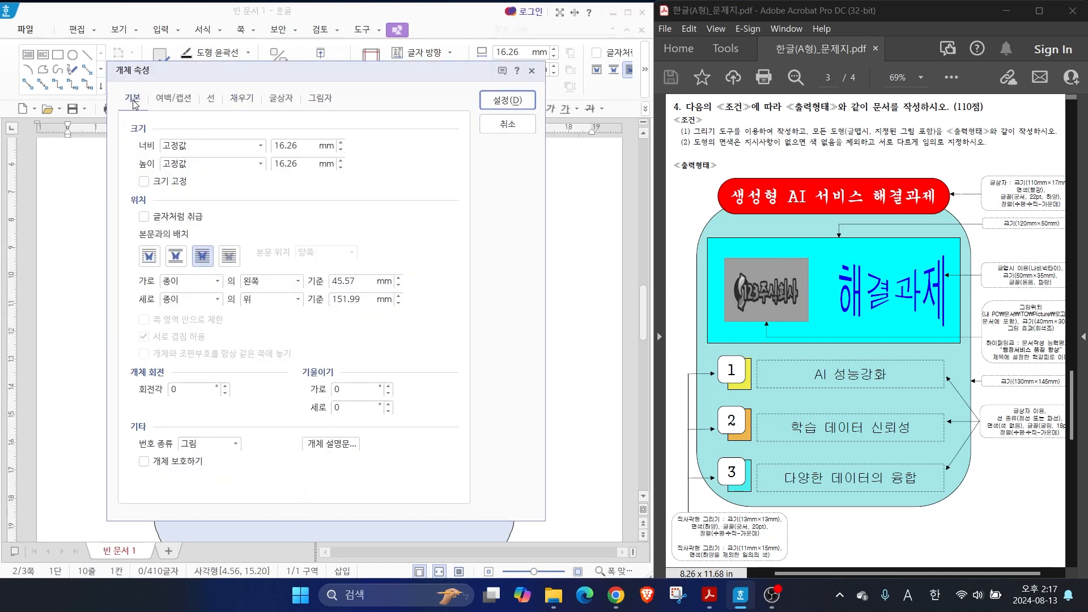
pyautogui.doubleClick(304, 148)
pyautogui.write('13')
pyautogui.press('Tab')
pyautogui.press('Tab')
pyautogui.click(143, 181)
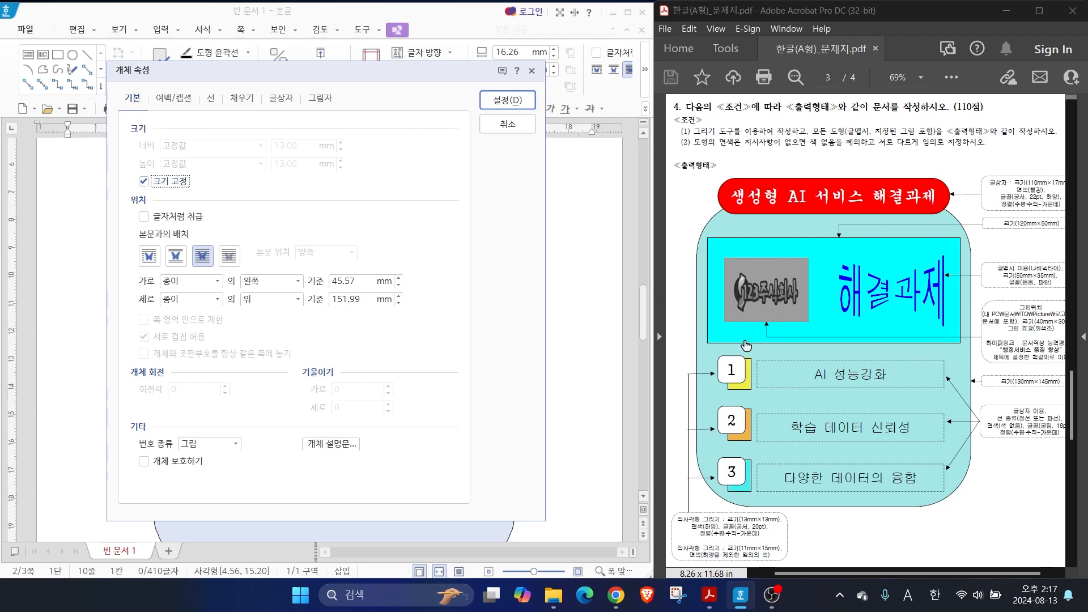
# Give the square text box rounded corners (둥근 모양) and a white fill
pyautogui.press('alt')
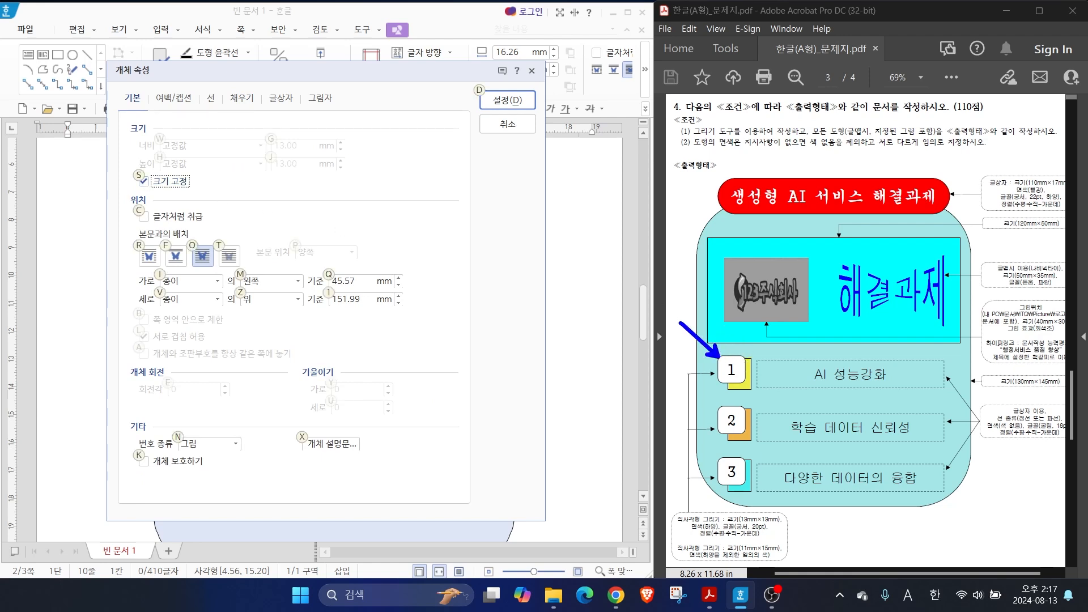
pyautogui.click(209, 97)
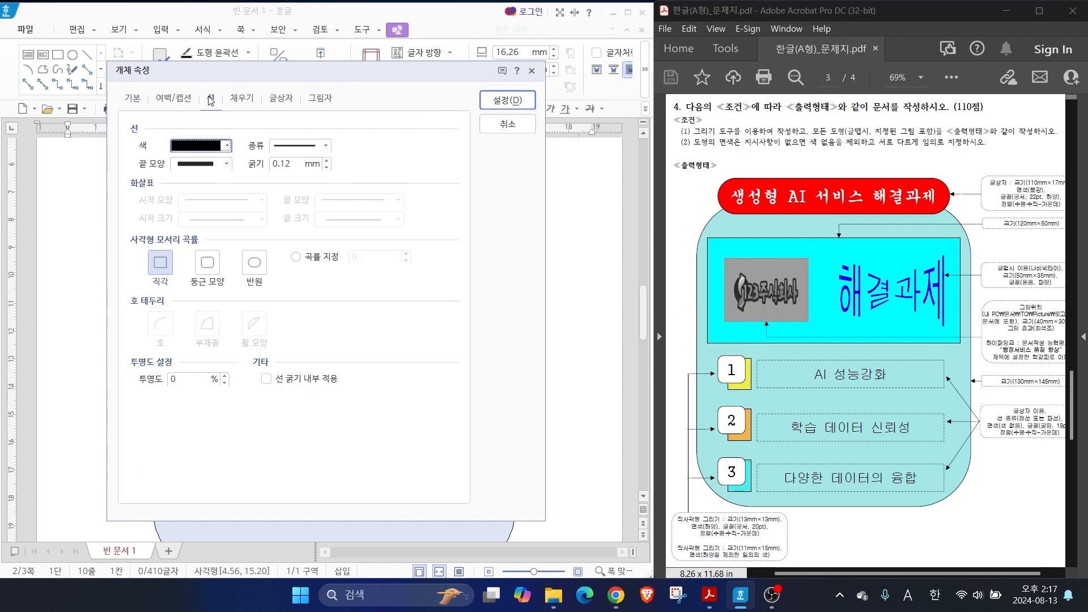
pyautogui.click(205, 265)
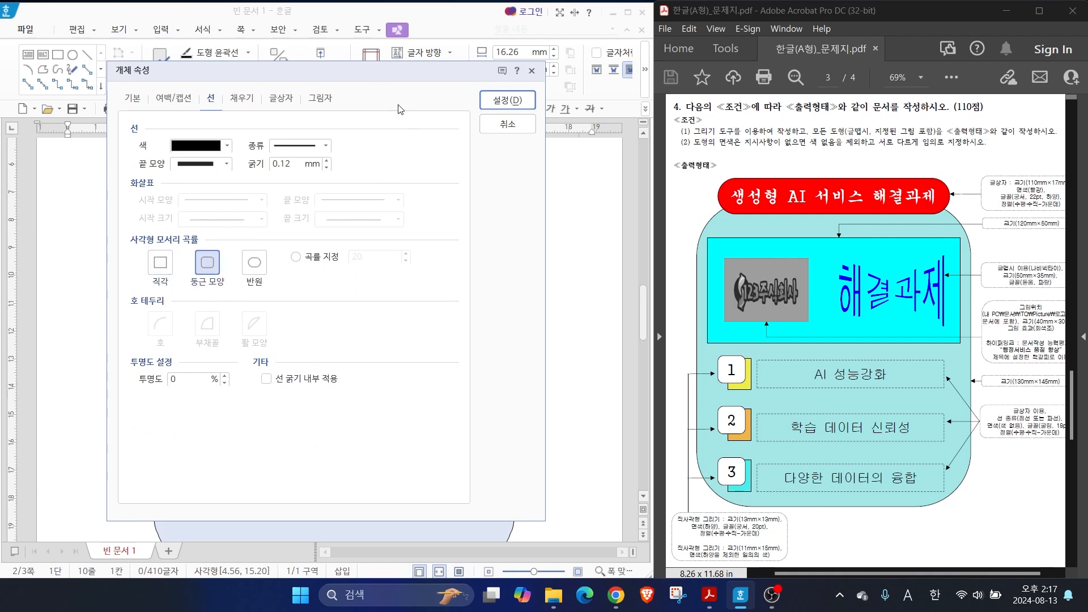
pyautogui.press('alt')
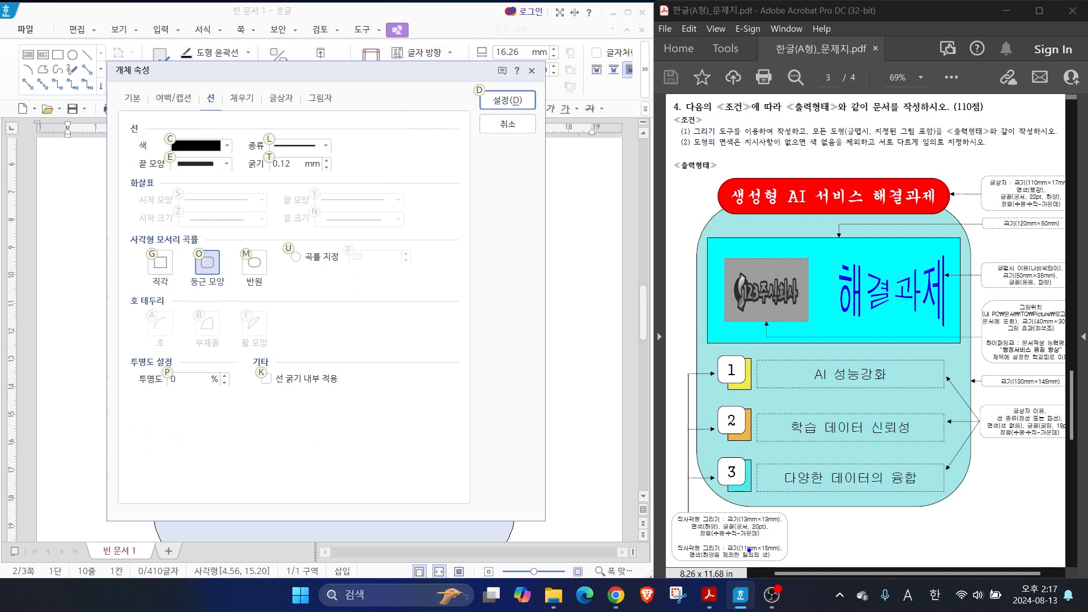
pyautogui.moveTo(708, 520); pyautogui.dragTo(680, 483)
pyautogui.press('Escape')
pyautogui.click(242, 98)
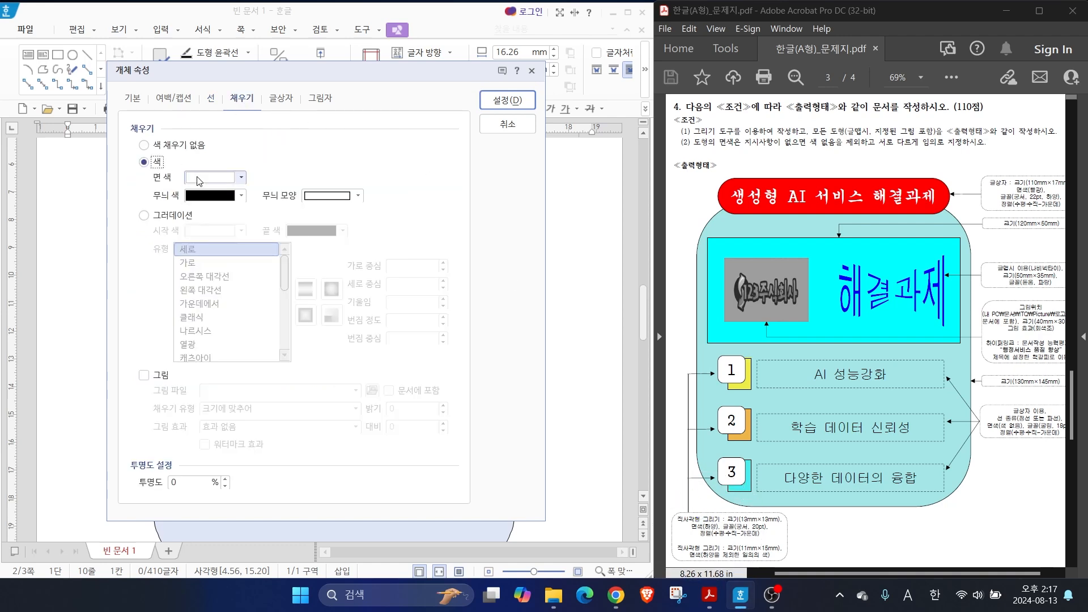
pyautogui.click(508, 100)
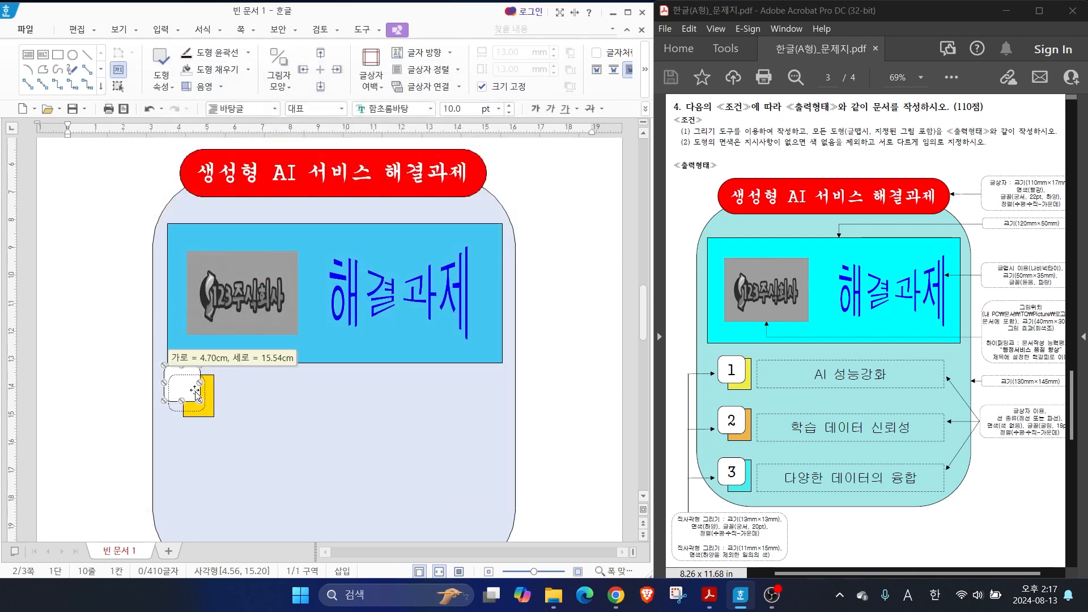
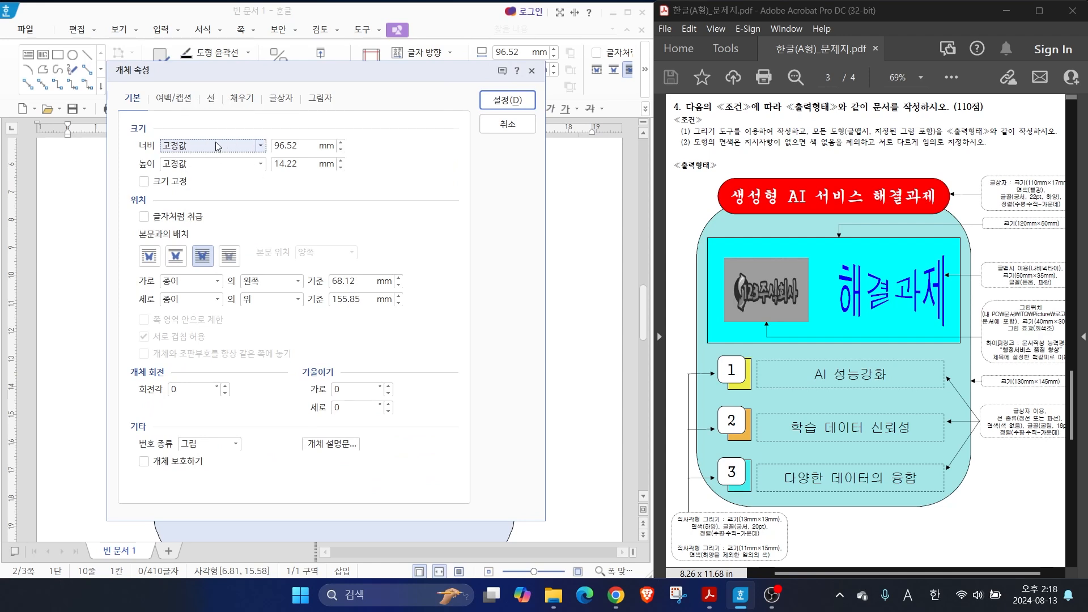
# Give the long text box beside the yellow rectangle a dashed outline and no fill colour (색 채우기 없음)
pyautogui.click(211, 99)
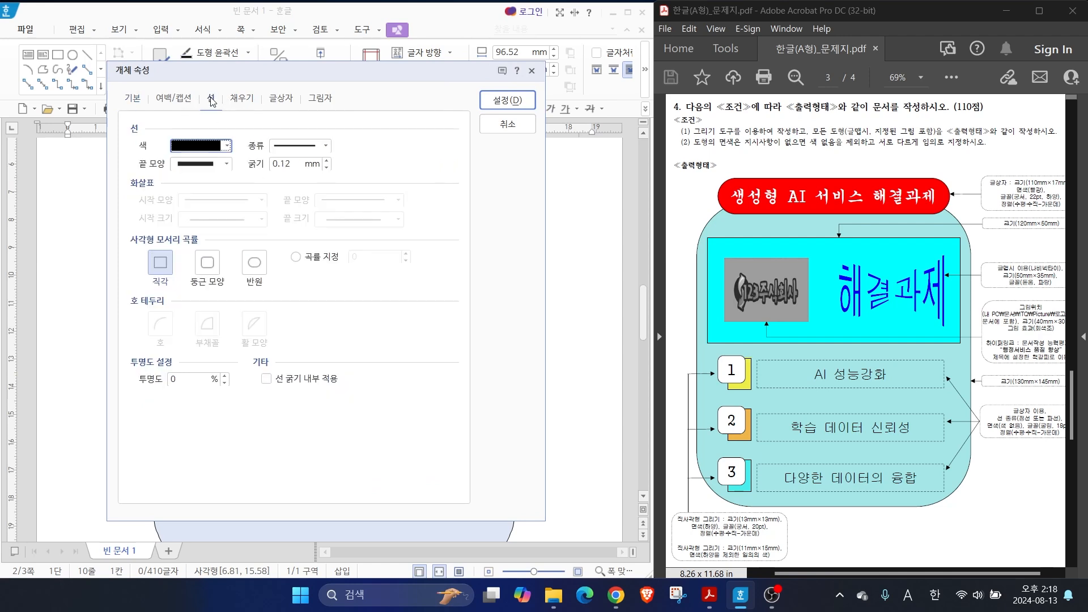
pyautogui.click(289, 146)
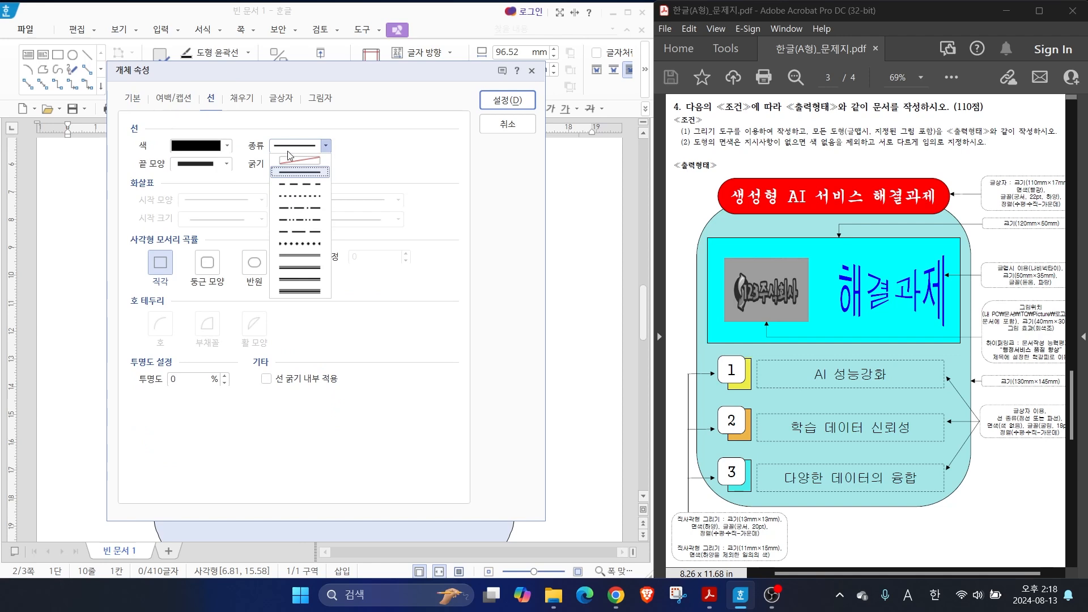
pyautogui.click(300, 184)
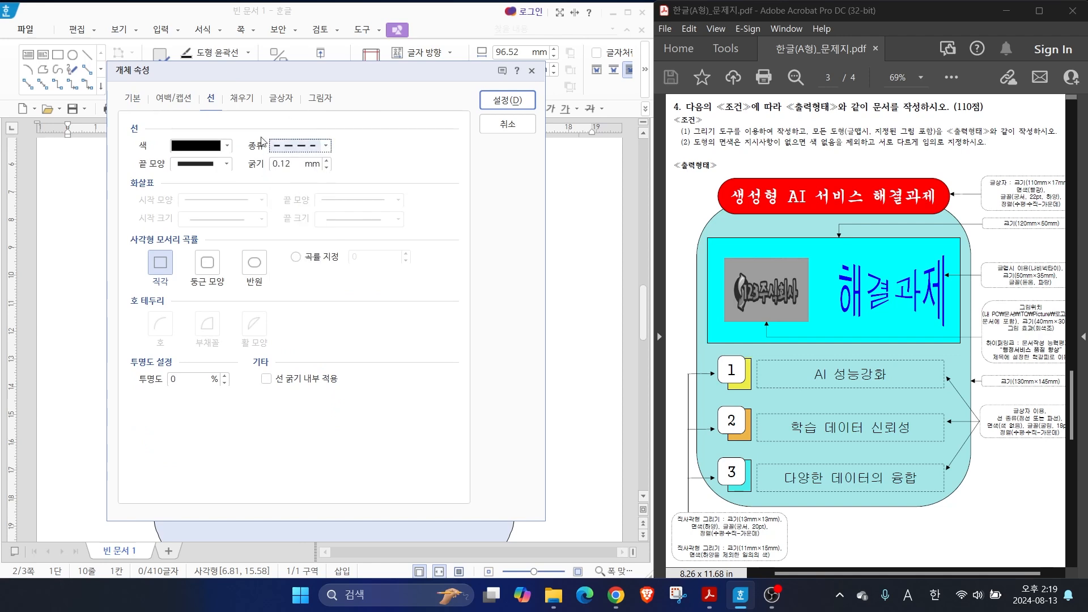
pyautogui.click(243, 102)
pyautogui.click(165, 148)
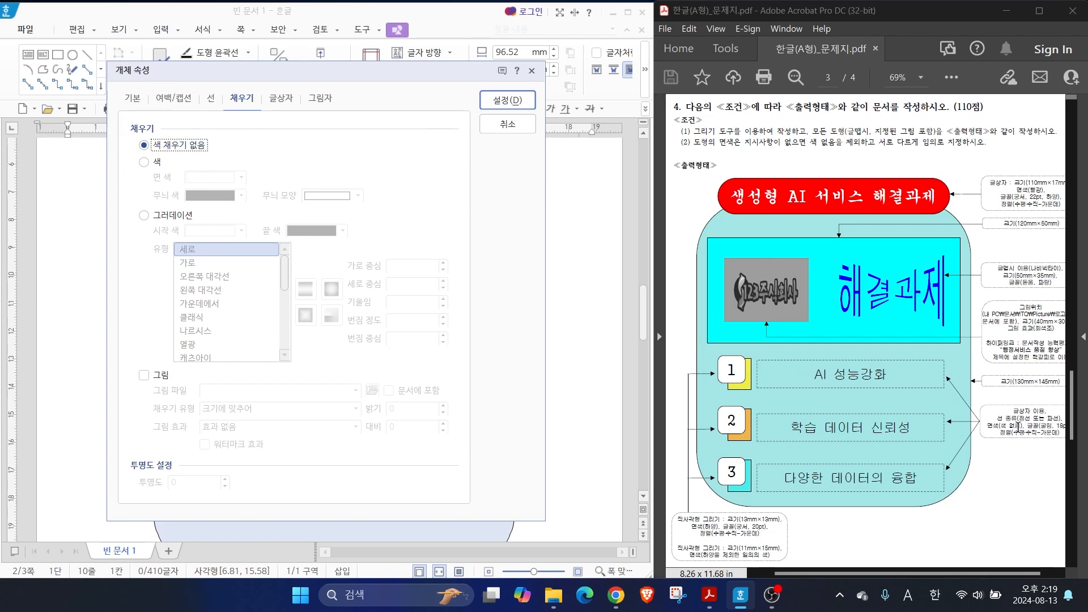
pyautogui.click(508, 101)
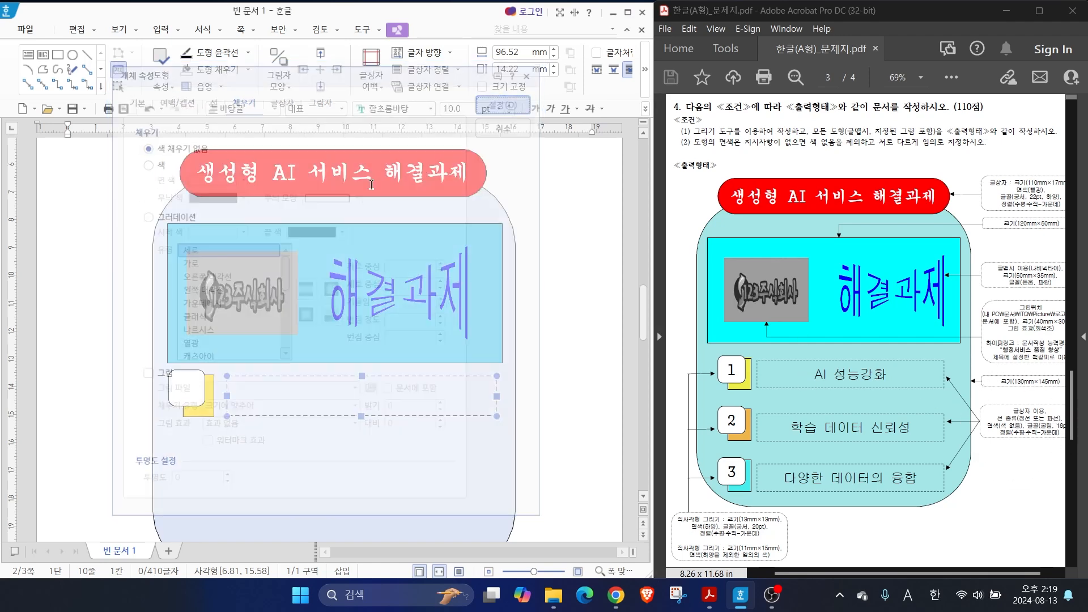
# Set the dashed text box's text to 굴림, 18 pt, centre-aligned
pyautogui.click(269, 395)
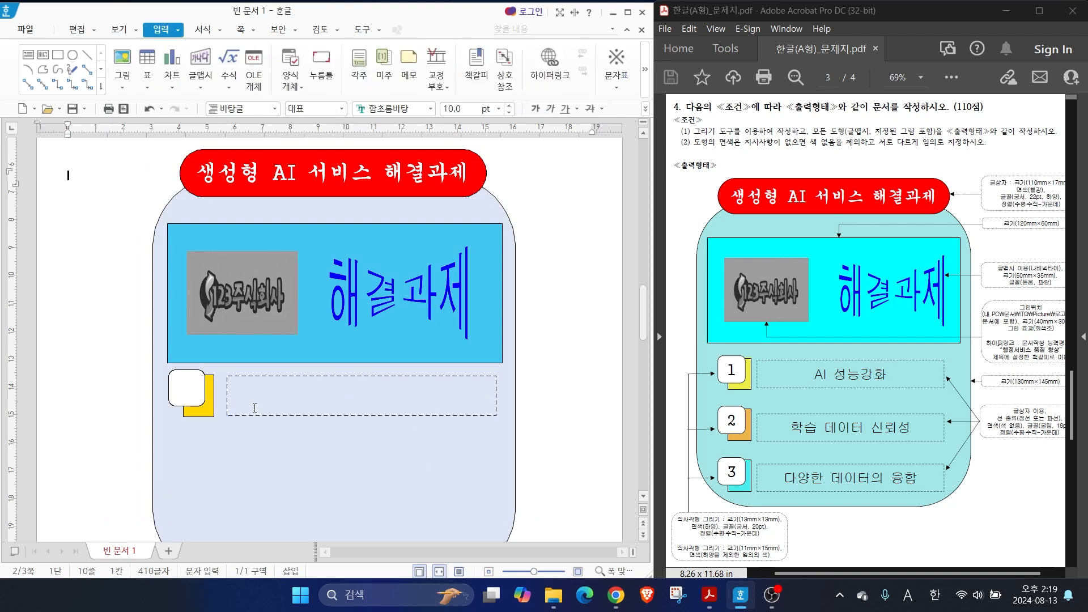
pyautogui.click(238, 397)
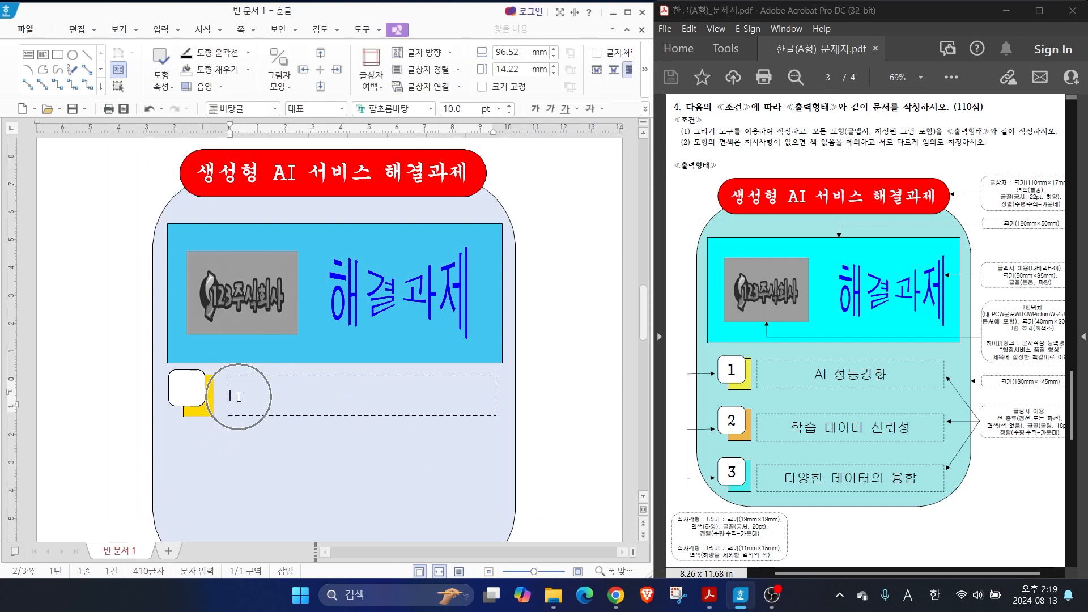
pyautogui.click(1038, 431)
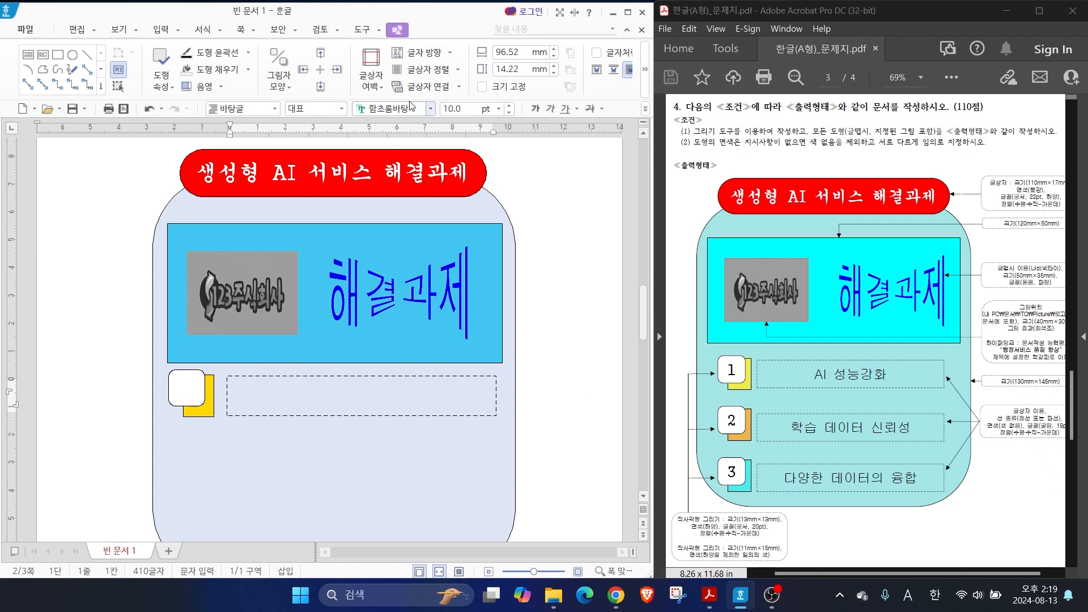
pyautogui.click(430, 111)
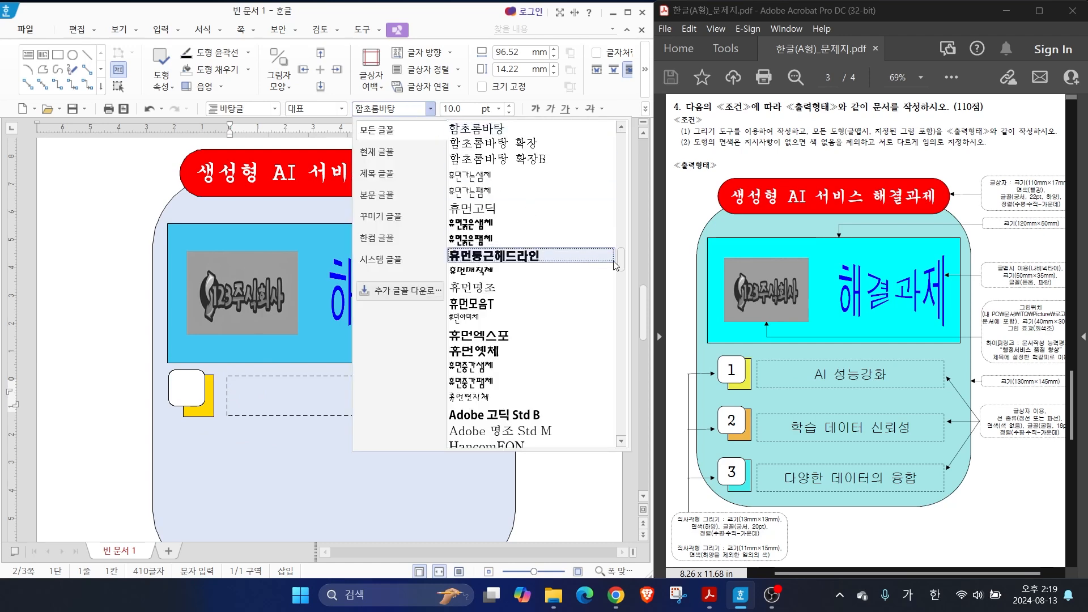
pyautogui.click(461, 161)
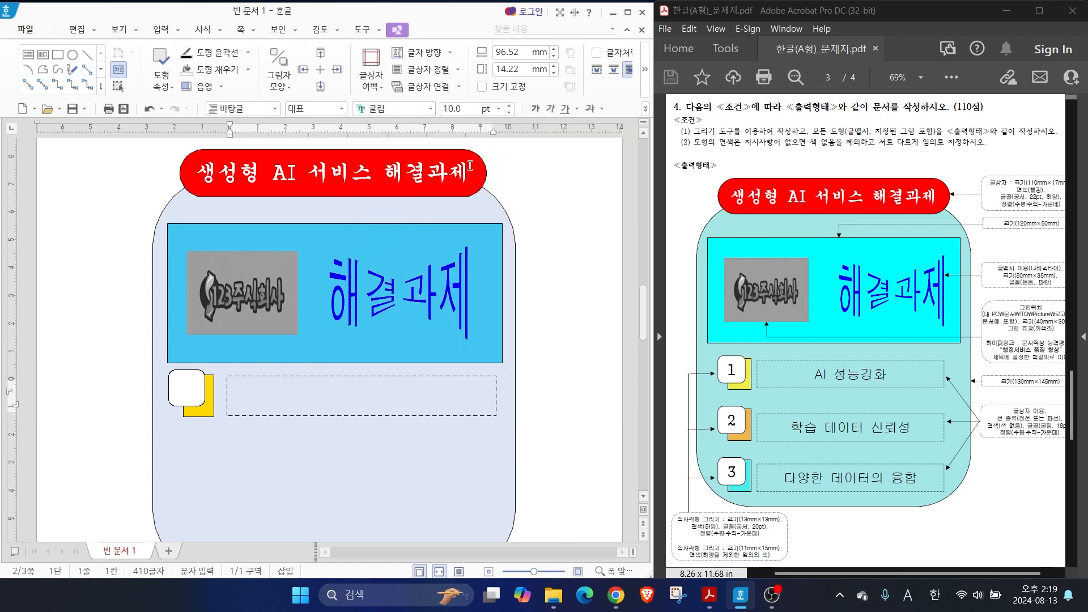
pyautogui.write('18')
pyautogui.press('Return')
pyautogui.click(645, 108)
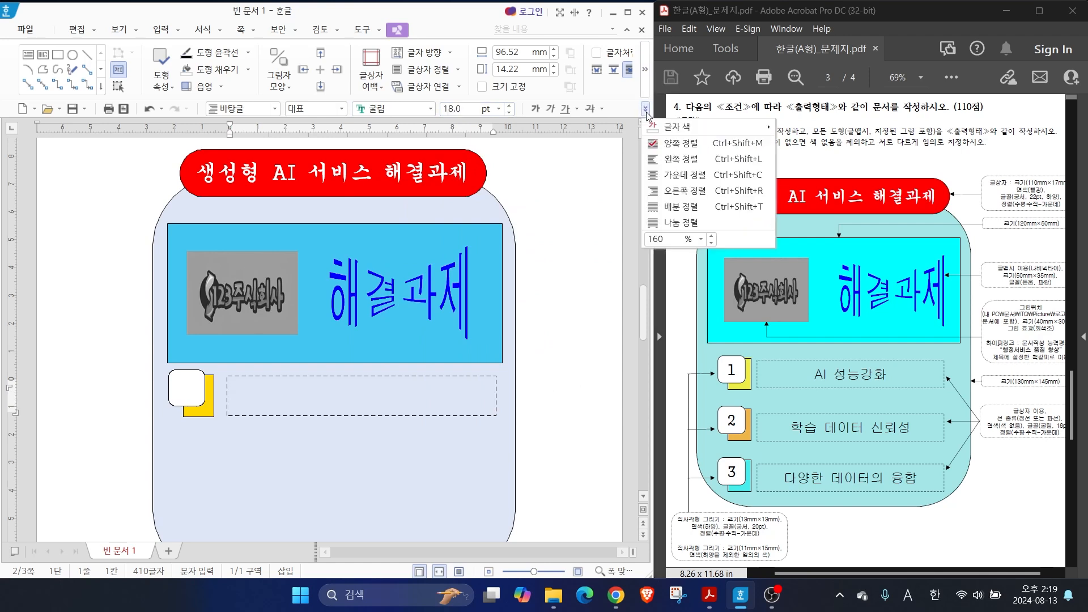
pyautogui.click(680, 176)
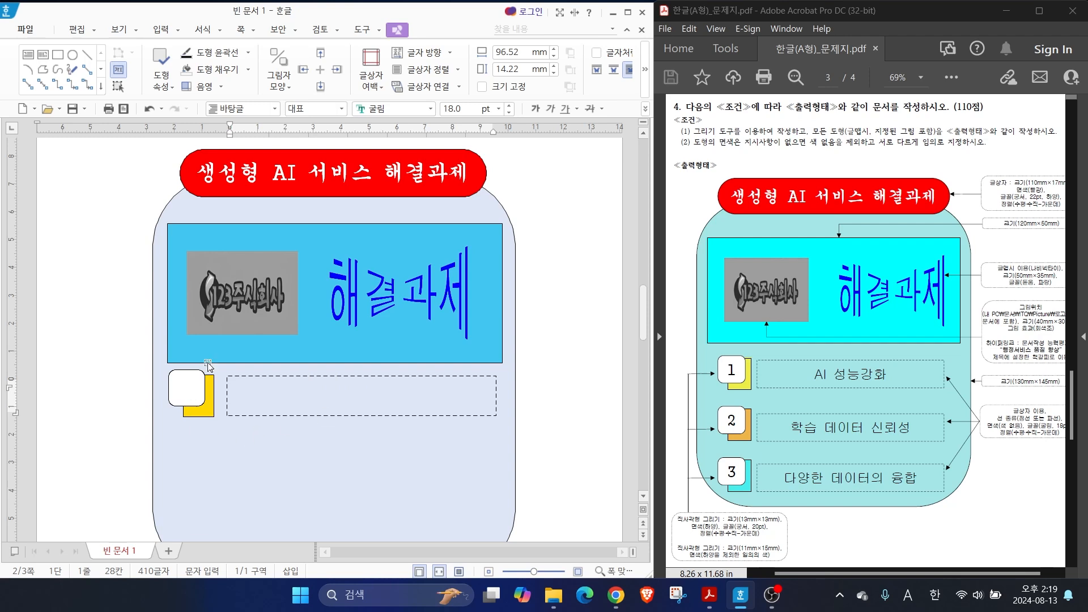
# Select the first row's white square, yellow rectangle and dashed text box together
pyautogui.click(118, 88)
pyautogui.scroll(-2, 211, 394)
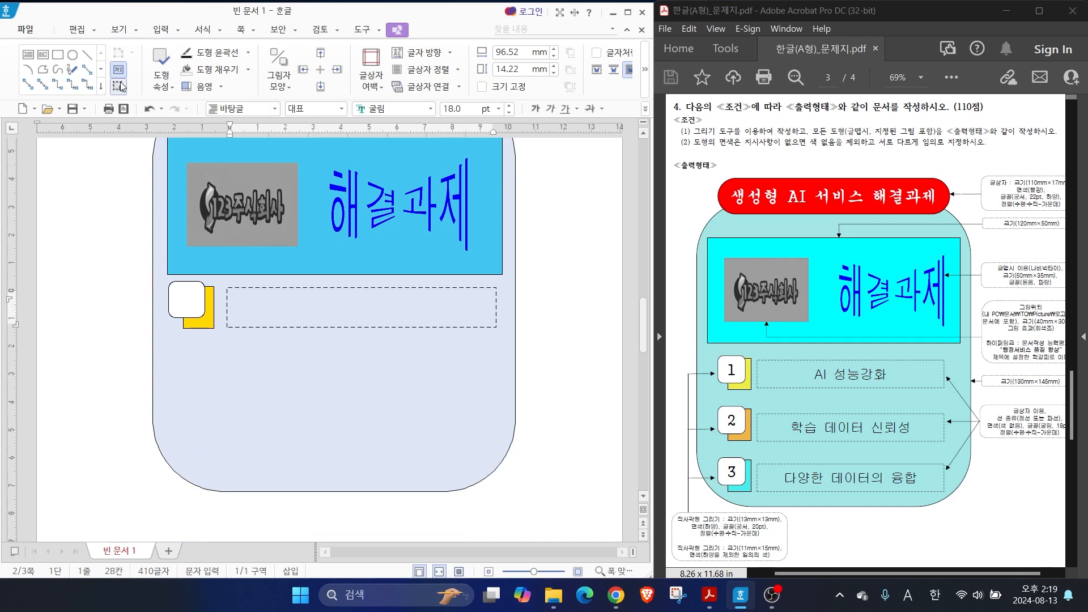
pyautogui.moveTo(100, 255); pyautogui.dragTo(550, 369)
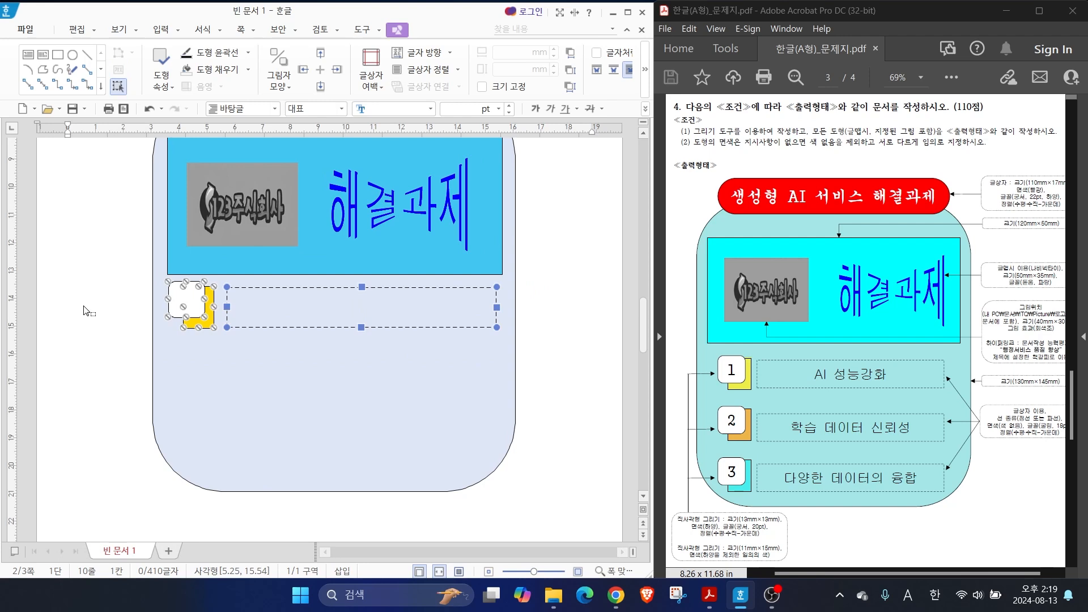
pyautogui.hotkey('ctrl', '2')
pyautogui.moveTo(181, 295); pyautogui.dragTo(138, 281)
pyautogui.moveTo(195, 326); pyautogui.dragTo(165, 366)
pyautogui.moveTo(253, 334); pyautogui.dragTo(250, 385)
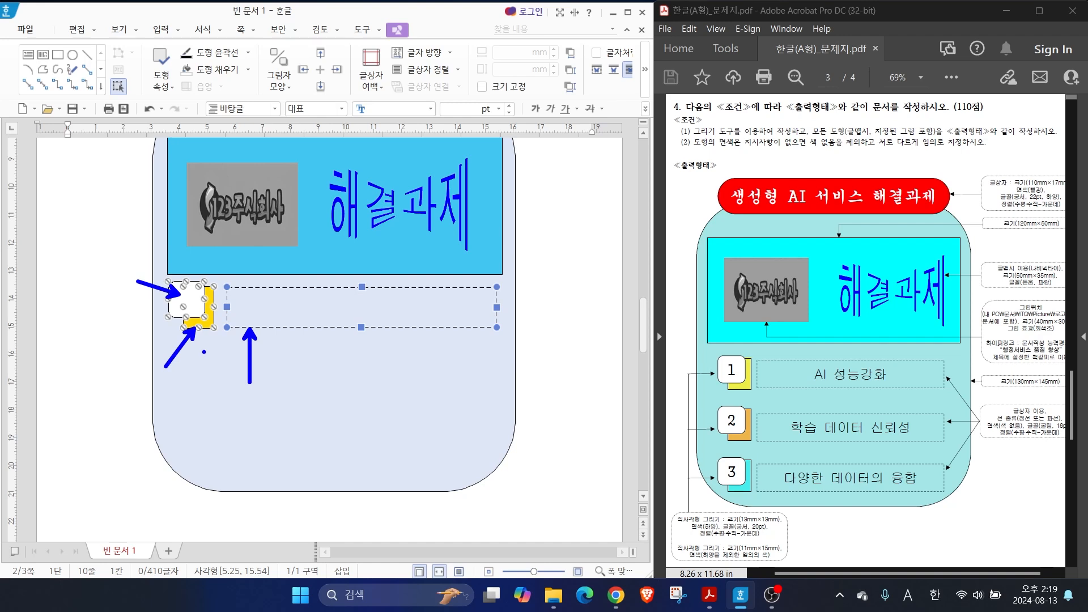
pyautogui.press('Escape')
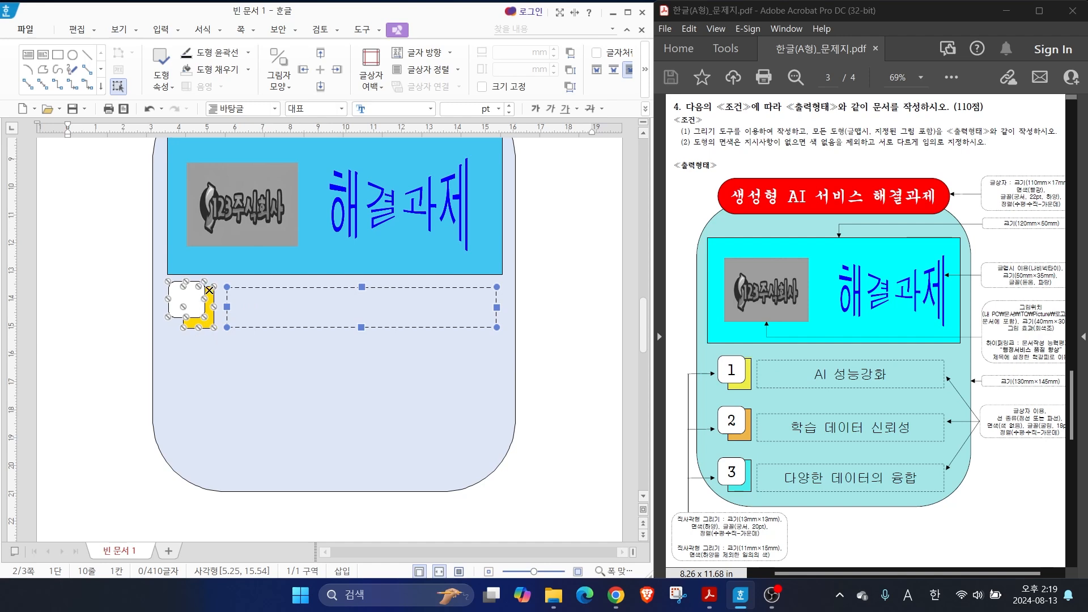
# Duplicate the selected row of shapes twice below the original to make three evenly spaced rows
pyautogui.moveTo(195, 311); pyautogui.dragTo(192, 445)
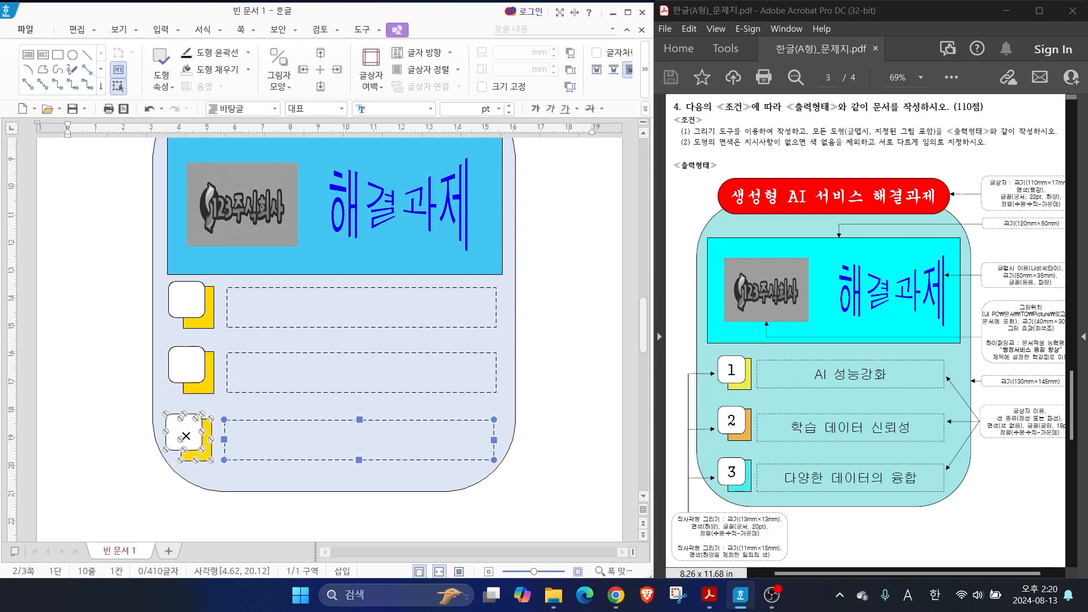
pyautogui.click(115, 423)
# Change the first row's small rectangle fill to green
pyautogui.click(208, 406)
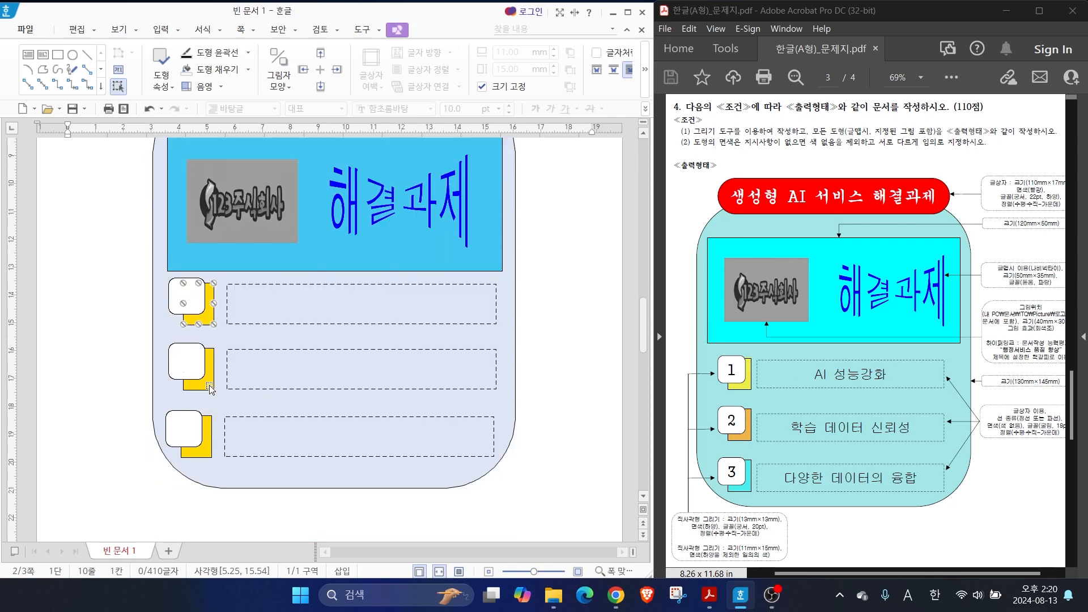
pyautogui.doubleClick(210, 321)
pyautogui.click(209, 178)
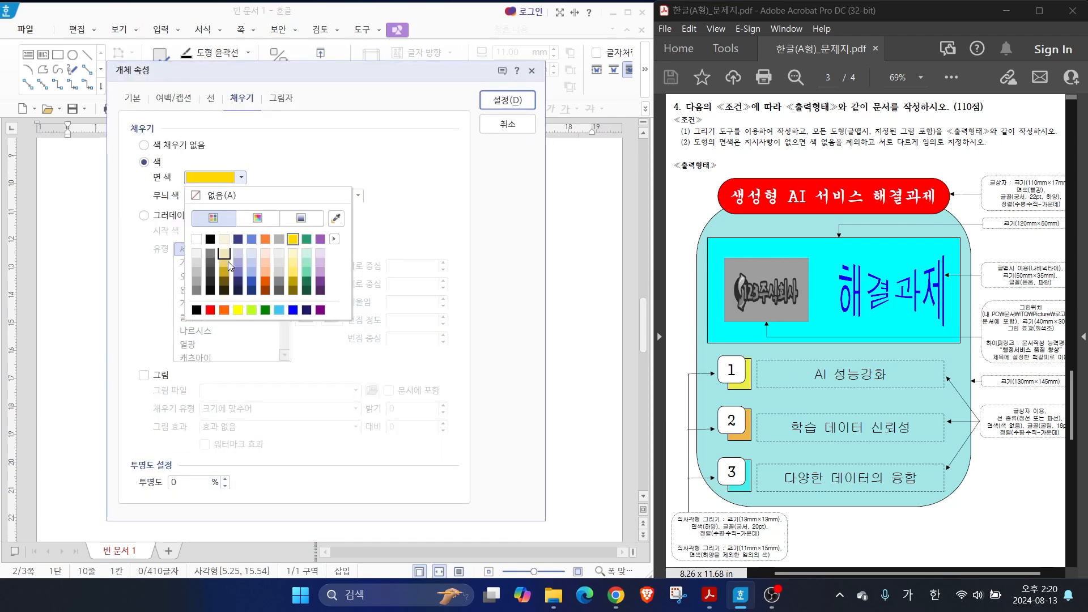
pyautogui.click(306, 239)
pyautogui.press('Return')
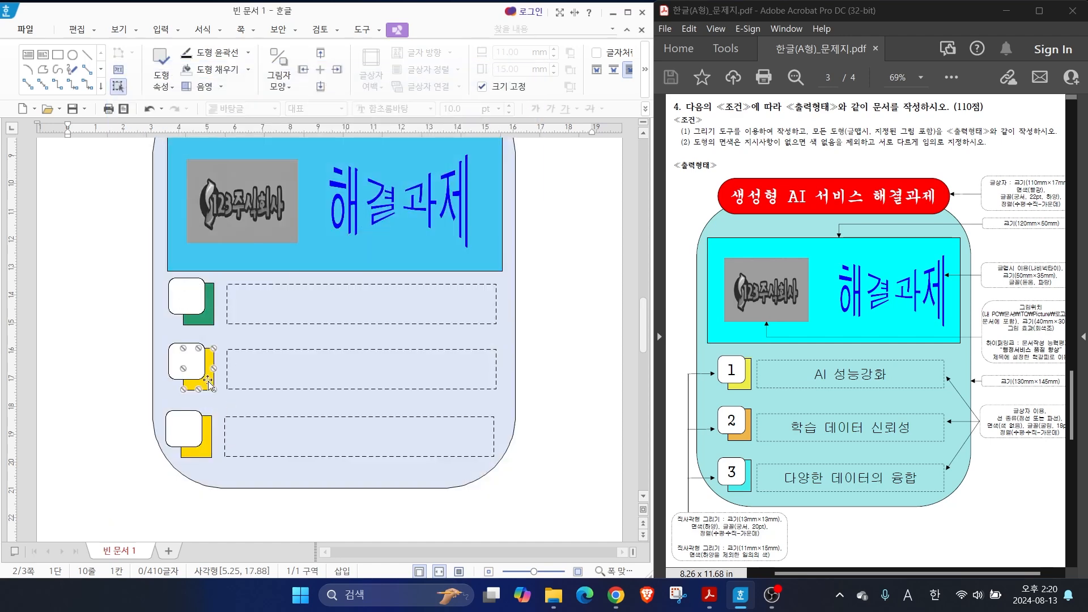
# Change the second row's small rectangle fill to orange
pyautogui.doubleClick(207, 379)
pyautogui.click(216, 178)
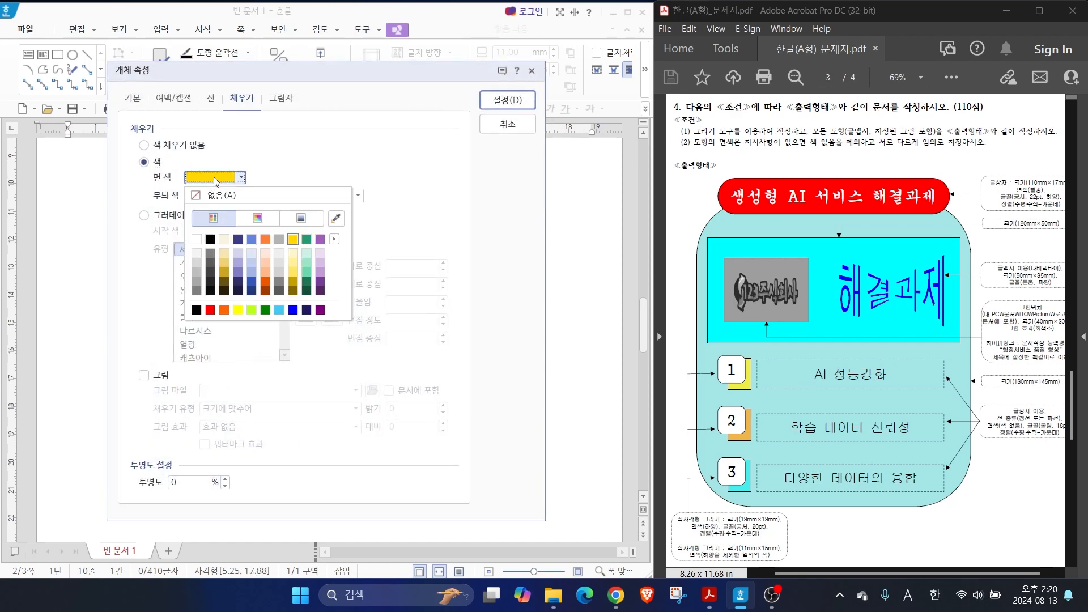
pyautogui.click(227, 314)
pyautogui.click(504, 96)
pyautogui.press('Escape')
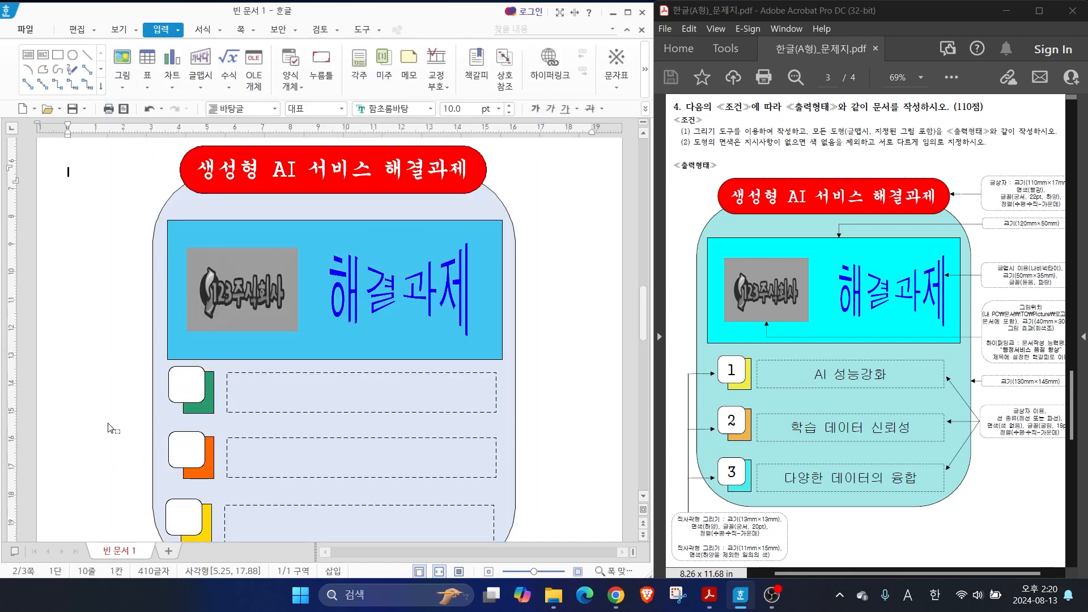
# Enter the numbers 1, 2 and 3 in the white rounded squares from the first row down
pyautogui.click(186, 389)
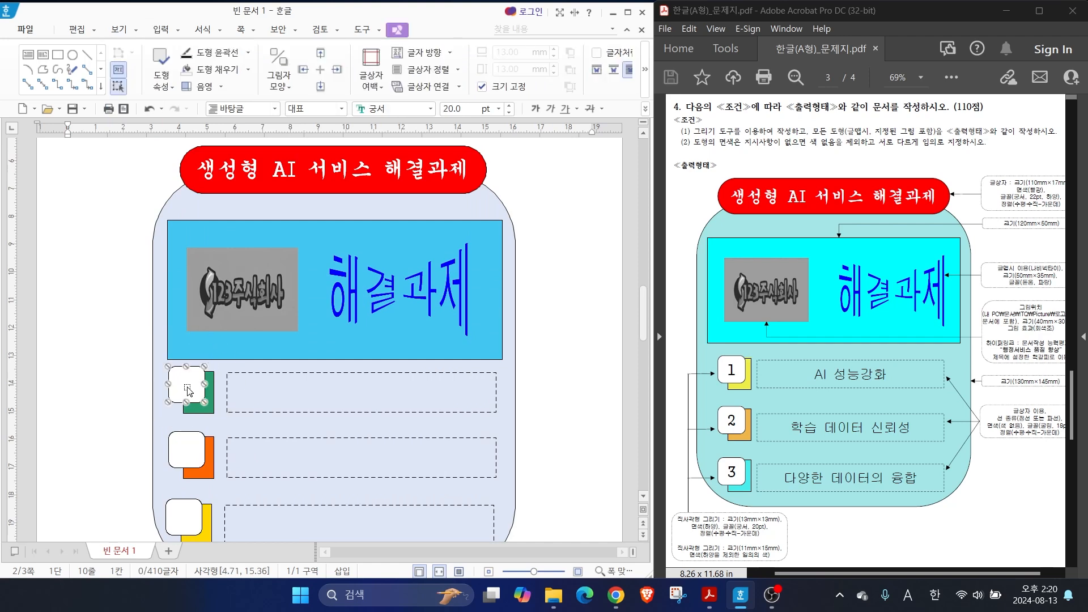
pyautogui.click(188, 391)
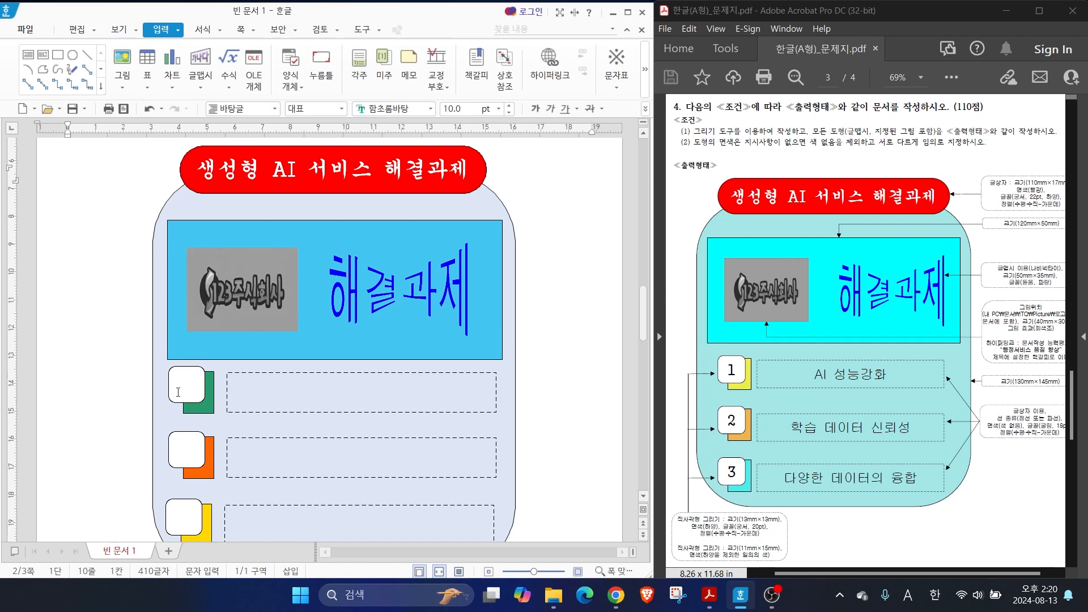
pyautogui.click(187, 393)
pyautogui.click(184, 450)
pyautogui.write('2')
pyautogui.click(183, 517)
pyautogui.write('3')
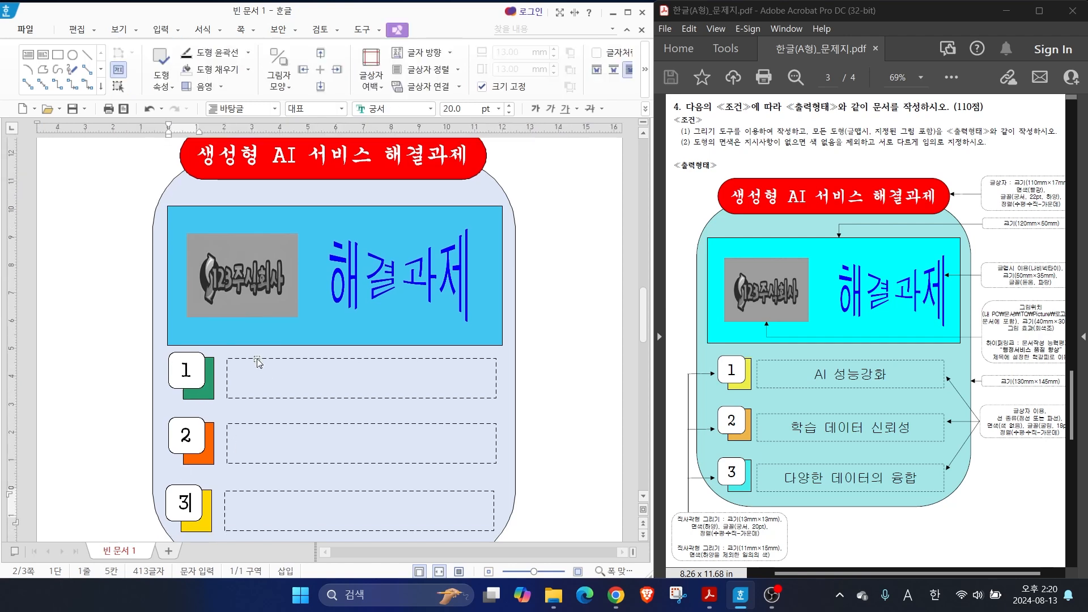
# Enter "AI 성능강화", "학습 데이터 신뢰성" and "다양한 데이터의 융합" in the three dashed text boxes, in that order
pyautogui.click(236, 365)
pyautogui.write('AI 성능가')
pyautogui.write('ㅇ화')
pyautogui.click(284, 437)
pyautogui.write('학습 데이터 신뢰성')
pyautogui.click(280, 499)
pyautogui.write('다양한 데이터의 융합')
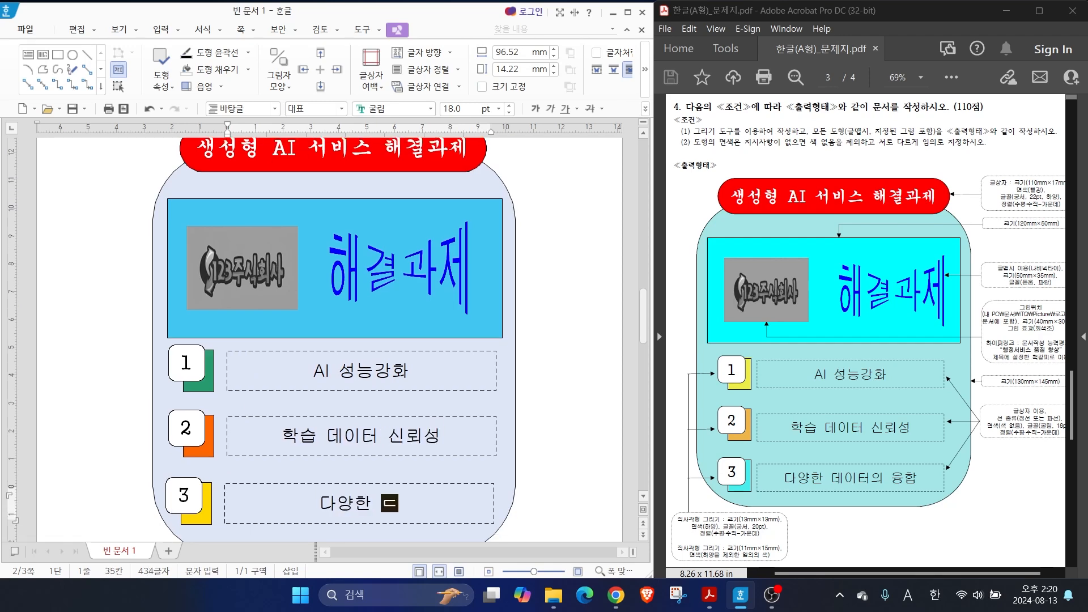
pyautogui.hotkey('shift', 'Escape')
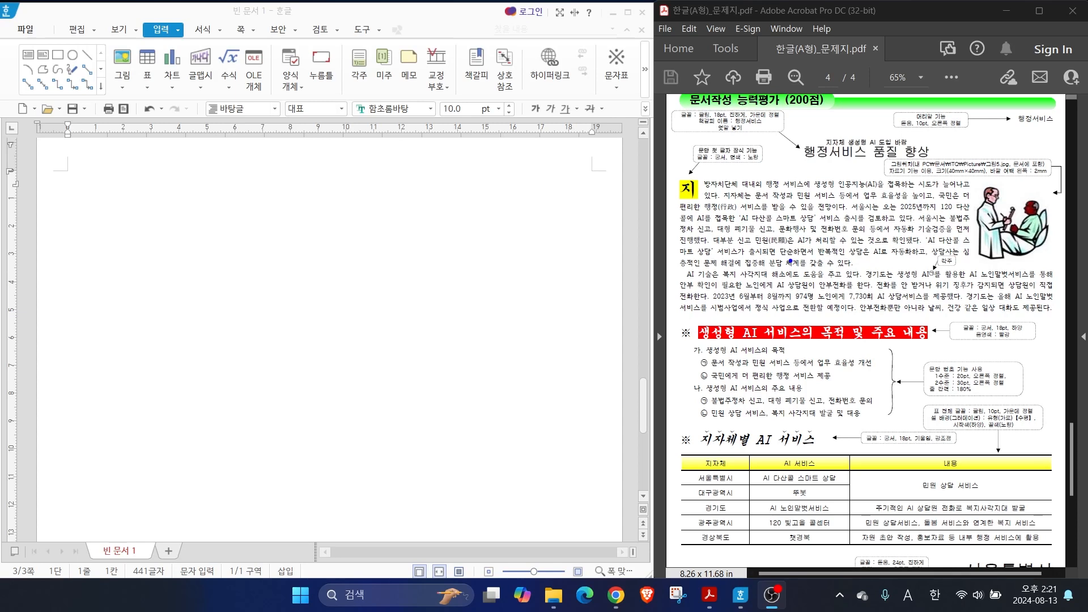
pyautogui.moveTo(791, 138)
pyautogui.mouseDown()
pyautogui.moveTo(896, 163)
pyautogui.moveTo(955, 164)
pyautogui.mouseUp()
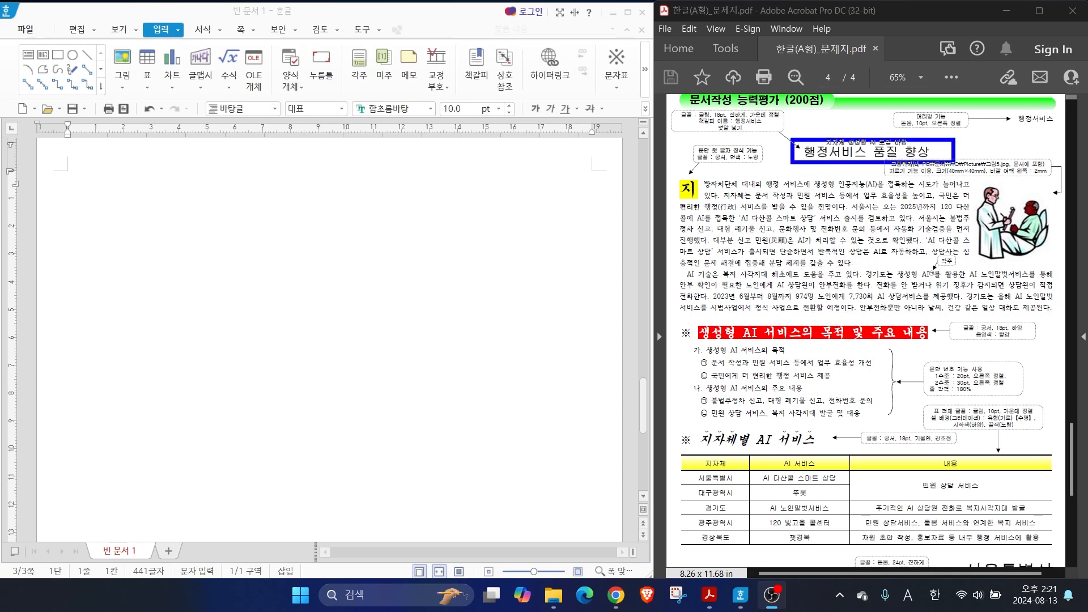
pyautogui.moveTo(666, 173); pyautogui.dragTo(1051, 312)
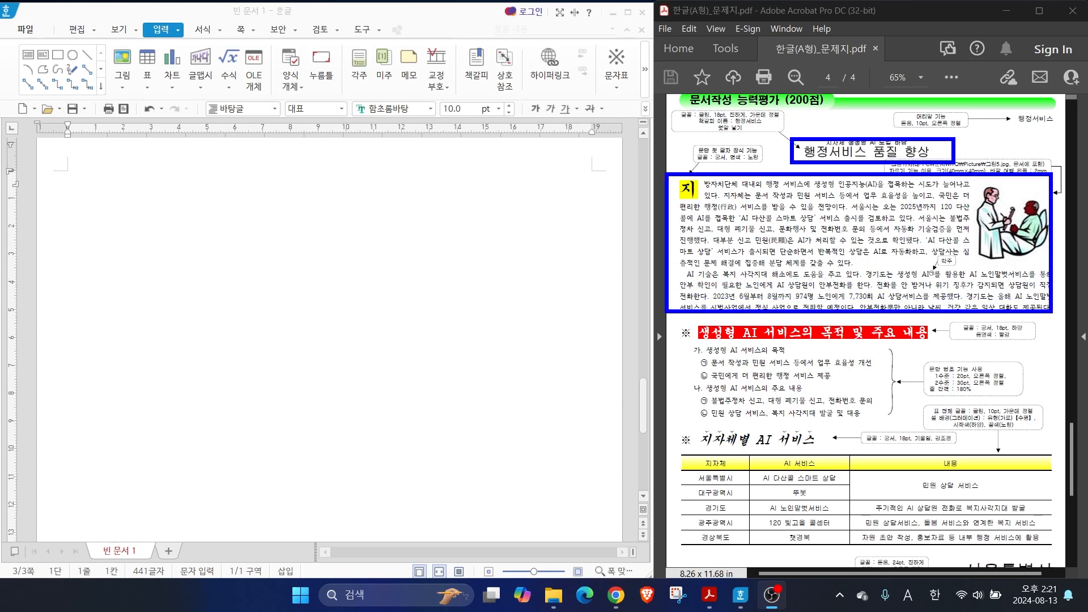
pyautogui.moveTo(708, 165); pyautogui.dragTo(1009, 164)
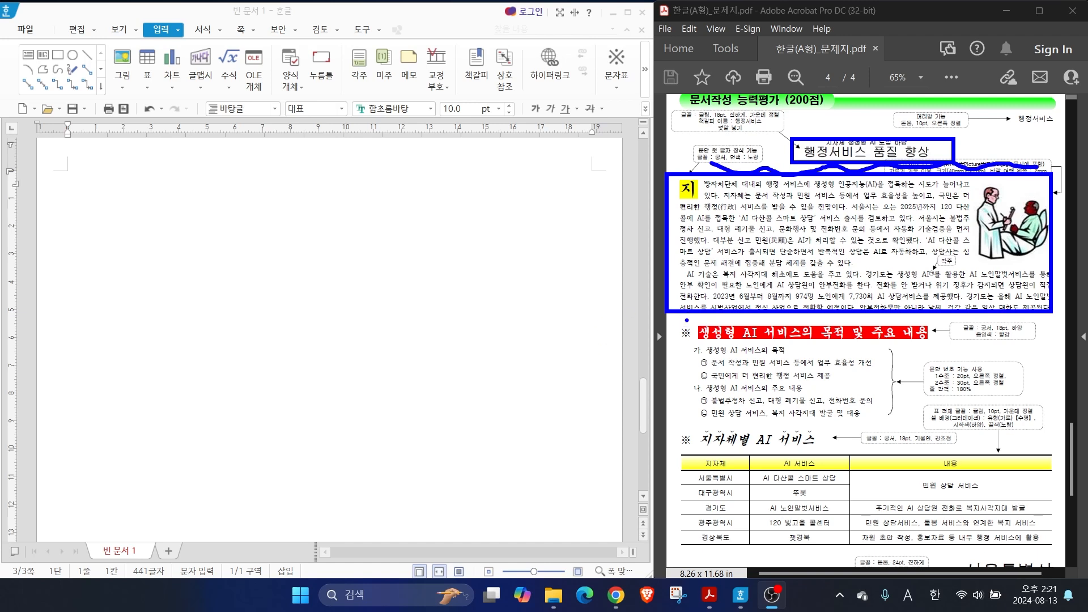
pyautogui.moveTo(681, 321)
pyautogui.mouseDown()
pyautogui.moveTo(913, 409)
pyautogui.moveTo(1047, 430)
pyautogui.moveTo(1047, 418)
pyautogui.mouseUp()
pyautogui.moveTo(667, 315); pyautogui.dragTo(1002, 313)
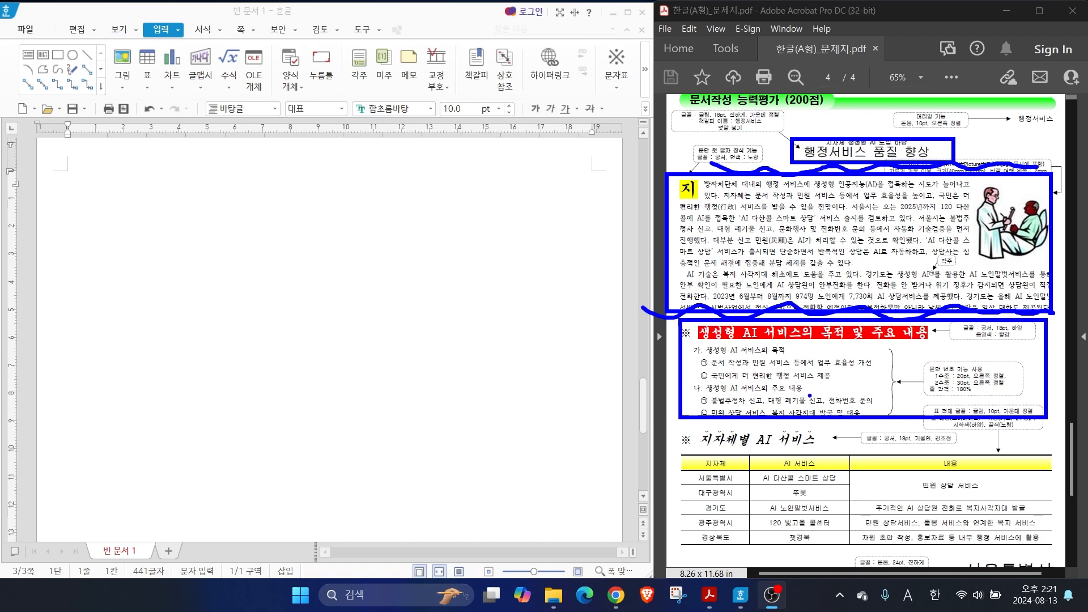
pyautogui.press('Escape')
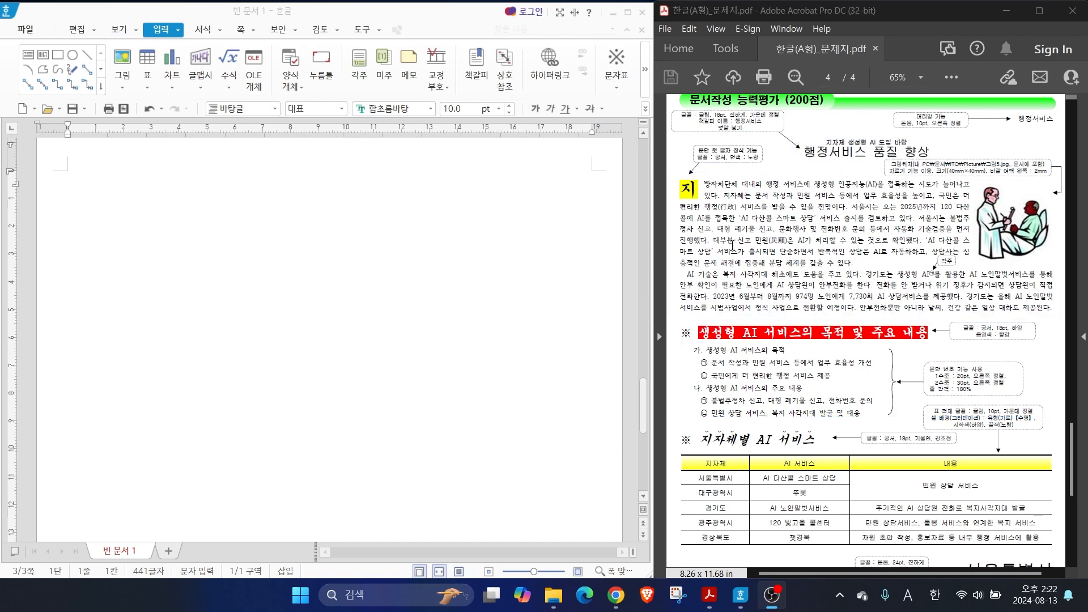
# Enter the title "행정서비스 품질 향상" and copy the first body paragraph from "지방자치단체 대내외" through "더 편리한 행정 서비스를 받을 수 있" below it
pyautogui.click(127, 198)
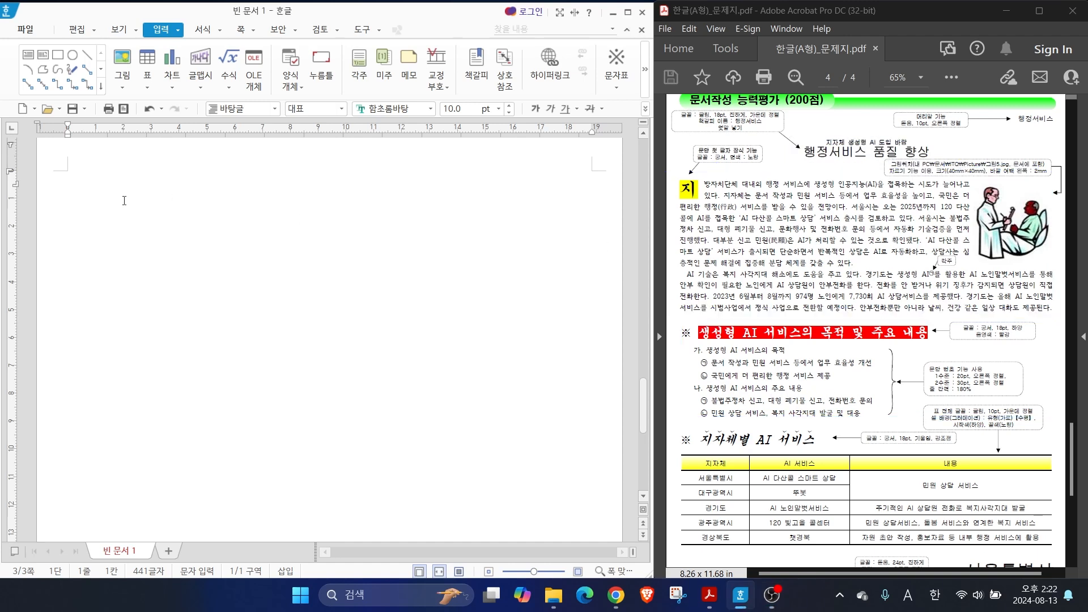
pyautogui.write('행정서비스 품질 향상')
pyautogui.press('Return')
pyautogui.write('지방자치단체 대내외 행')
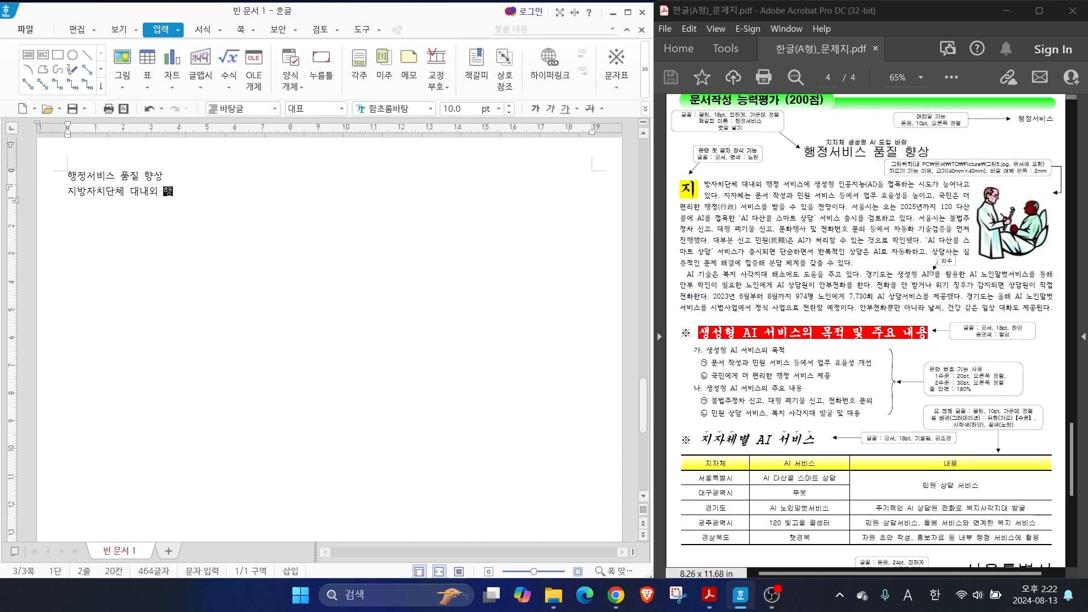
pyautogui.write('정 서비스에 생성형 인고공지능(AI)을 접목하는 시도가 늘어나고 있다. 지')
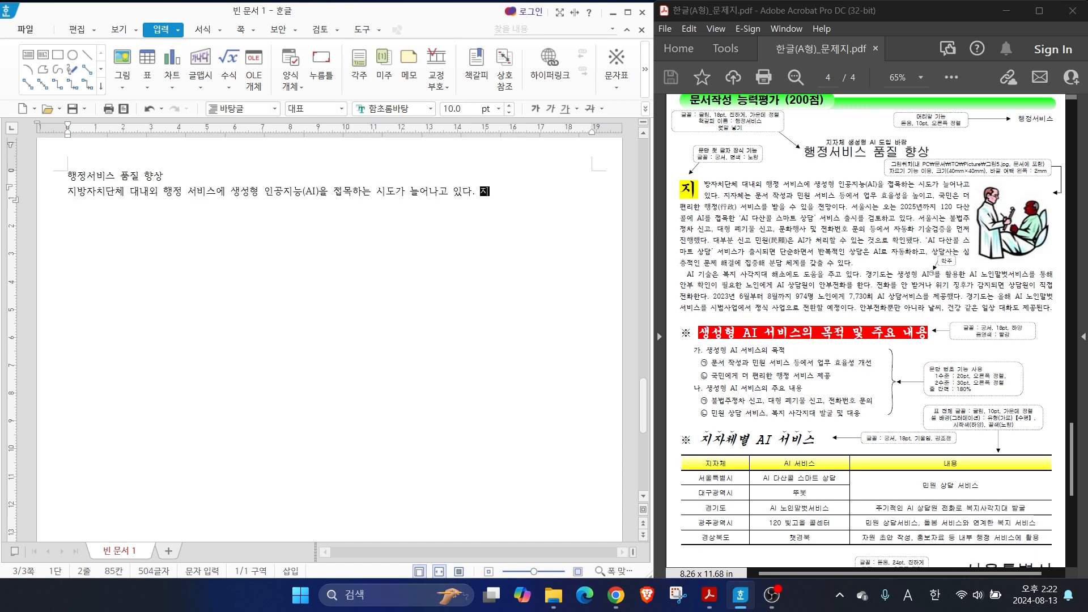
pyautogui.write('자체는 문서 작성과 민원 서비스 등에서 업무 효율성을 높이고, 국민은 더 편리한 행정 서비스를 받을 수 있ㅇ')
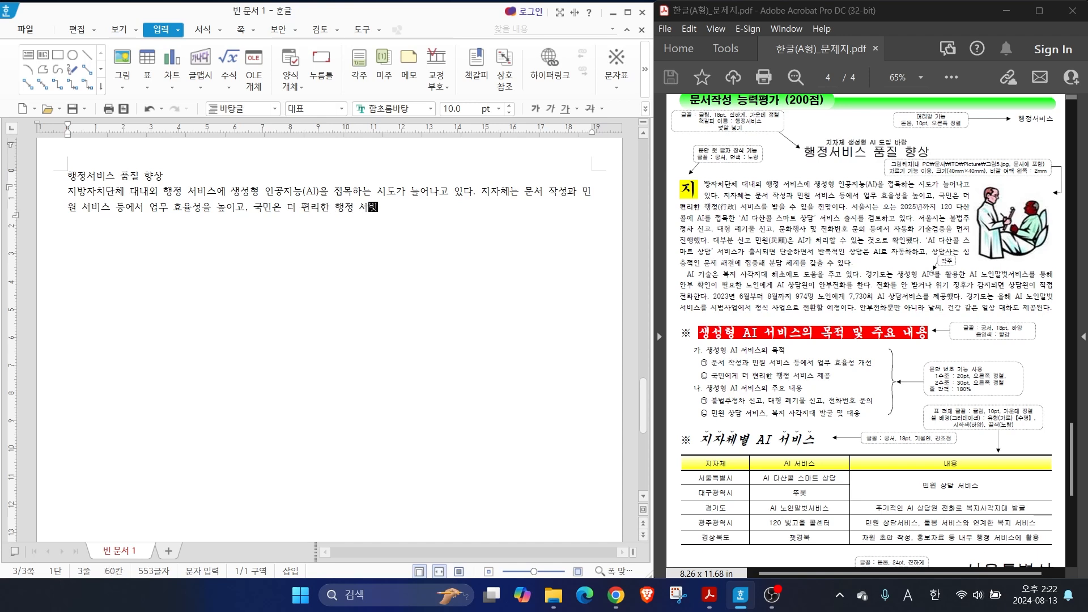
pyautogui.write('을 전망이다. 서울시는 오는 2025년까지 120 다산콜에서 AI를 접ㅁ')
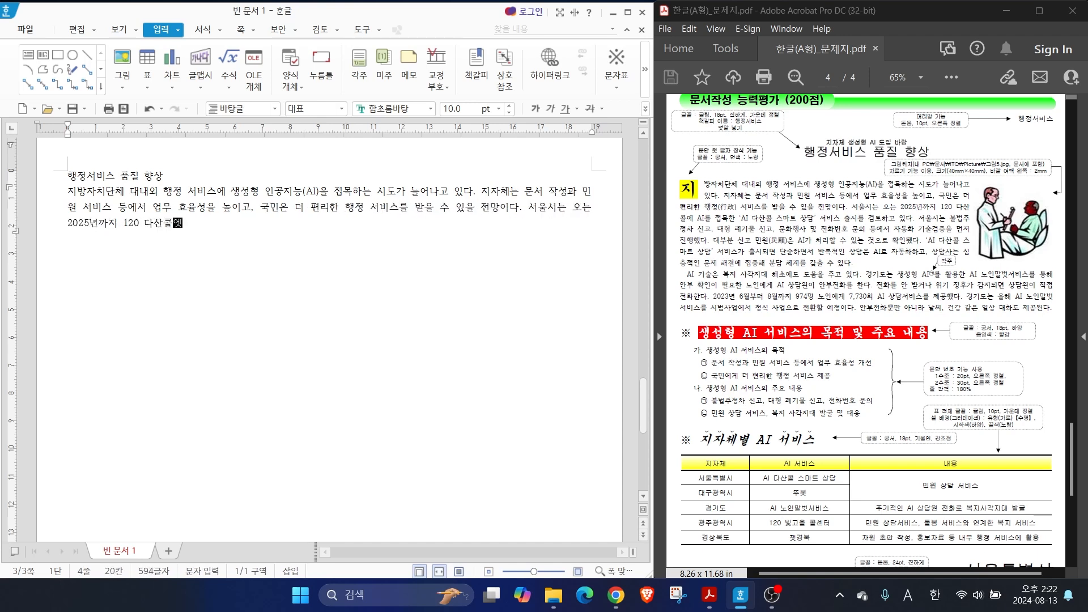
pyautogui.write("목한 'AI 다산콜 스마트 상담' 서비스 출시를 검토하고 있다. 서울시는 불법주정차")
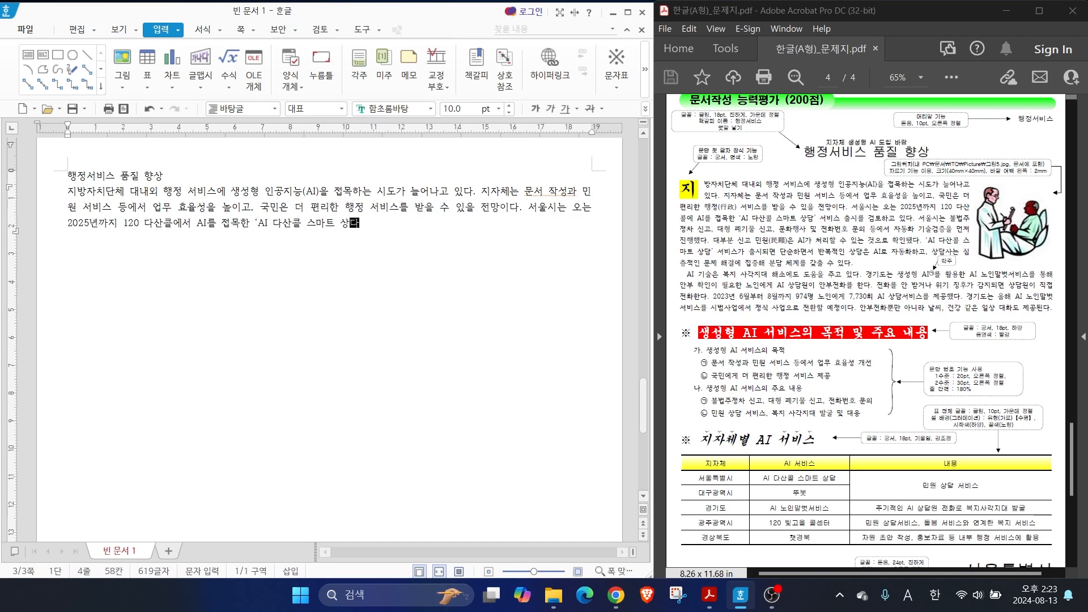
pyautogui.write(' 신고, 대형 폐기물')
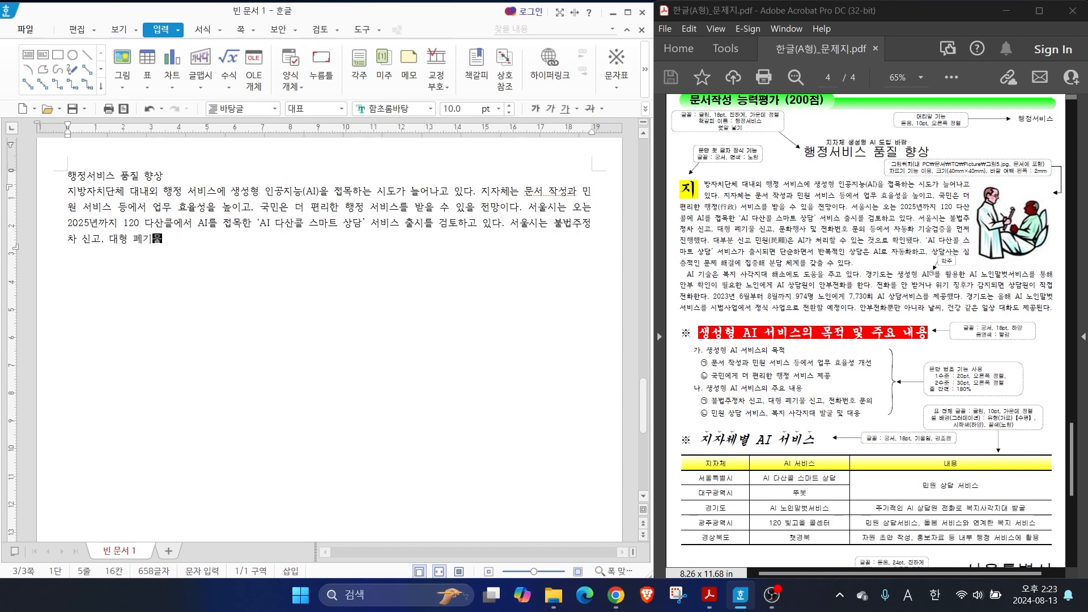
pyautogui.write(' 신고, 문화행사 및 전화번호 문의 등에서 자동화 기술검정을 먼저 진행했다. 대부분 신고 민원은 AI가 처리할 수 있는 것으로 확인됐다. ‘Ai')
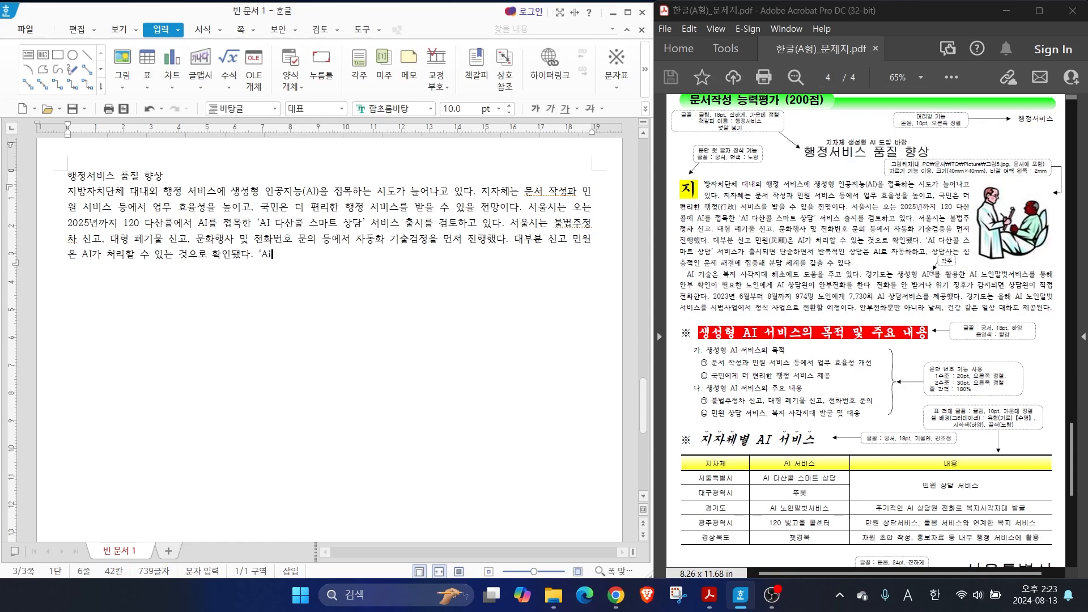
pyautogui.write(" 'AI 다산콜 스마트 상담' 서비스가 출시되면 단순하면서 반복적인 상담은")
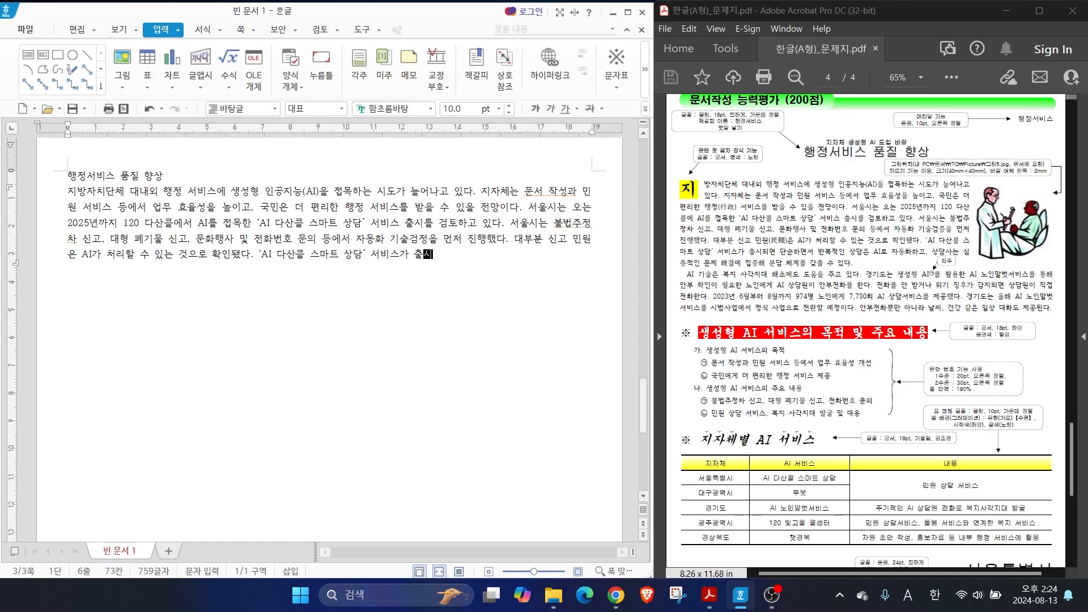
pyautogui.write(' AI로 자동화ㅎ고, 상담사는 심층적인 문제 해결에 집중해 분담 체계를 갖출 수 있다.')
# Complete the first body paragraph from the exam paper, from "전망이다. 서울시는 오는 2025년까지" through "분담 체계를 갖출 수 있다."
pyautogui.press('Return')
# Copy the second body paragraph from the exam paper, from "AI 기술은 복지 사각지대 해소에도" through "일상 대화도 제공된다."
pyautogui.write('AI 기술은 복지 사각지대 해소에도 도움을 주고 있다. 경기도는 생성형 AI를 활ㅇ용한 AI  노인말벗서비스를 통해 안부 확인이 필요한 노인에게 AI  상담원이 안')
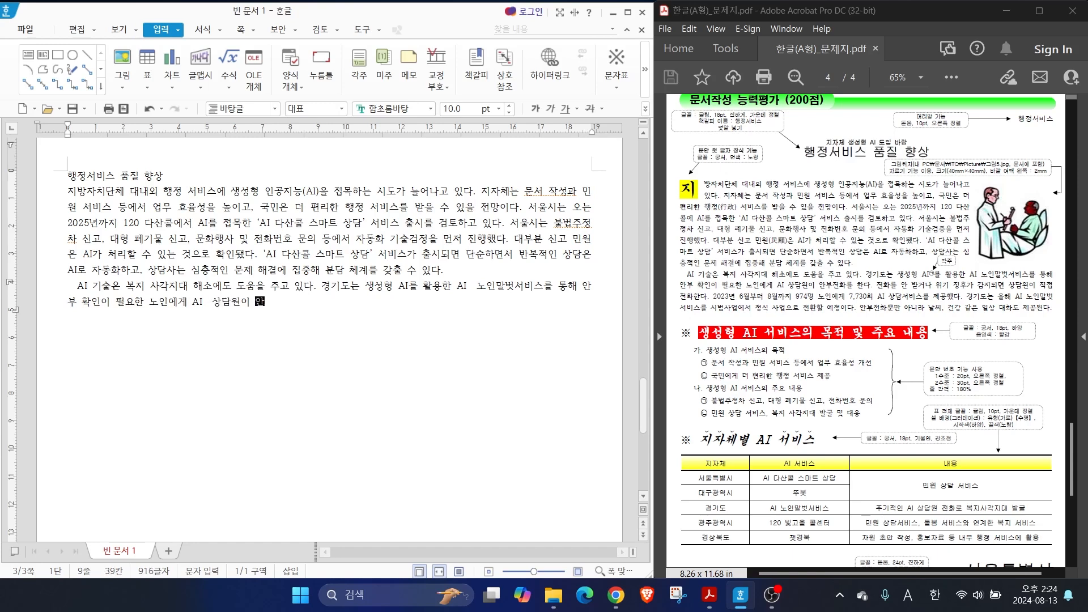
pyautogui.write('부전화를 한다. 전화를 안 받거나 위기 징후가 감지되면 상담원이 직접 전화한다. 2023년')
pyautogui.write(' 6월부터 8월까지 974명 노인이게 7,730회 AI 사')
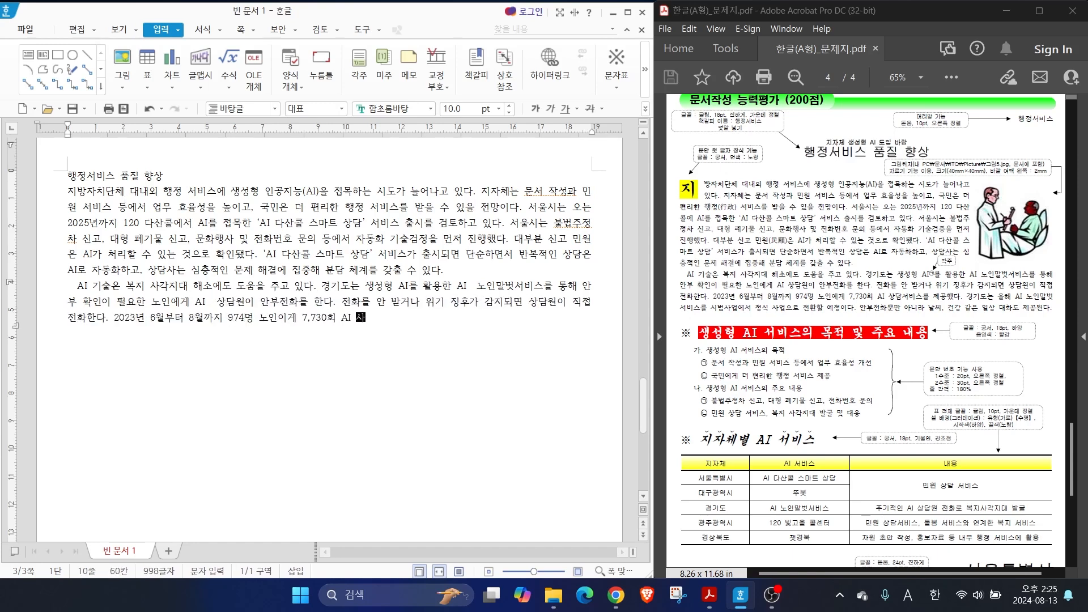
pyautogui.write('상담서비스를 제공했다. 경기EH')
pyautogui.write('는 올해 AI  ')
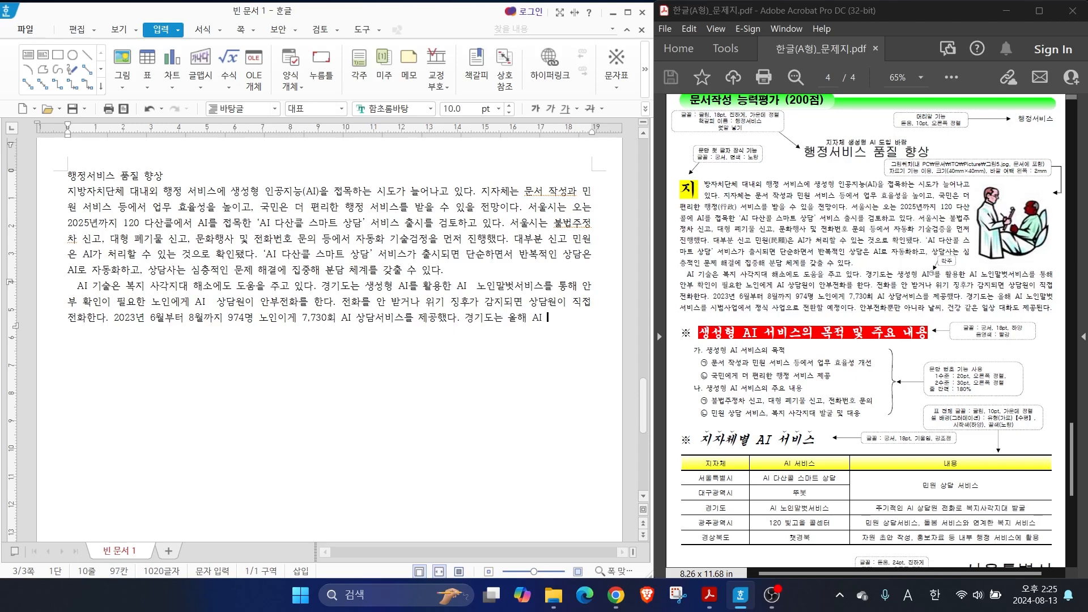
pyautogui.write('노인말벗서비스를 시범사업에서 정식 사업으로 전환할 예정이다. 안부전화뿐만 아니라 날씨, 건강 같은 일상 대화도 제공된다.')
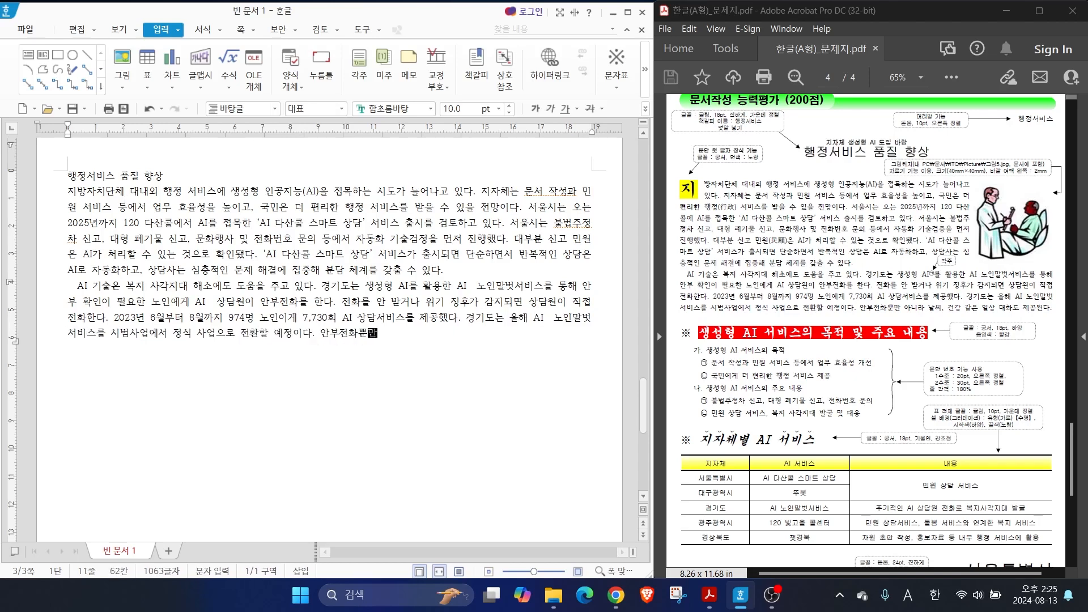
# After a blank line, enter the subheading "생성형 AI 서비스의 목적 및 주요 내용" with "생성형 AI 서비스의 목적" on the line below
pyautogui.press('Return')
pyautogui.press('Return')
pyautogui.write('생성형 AI 서비스의 목적 및 주요 내용')
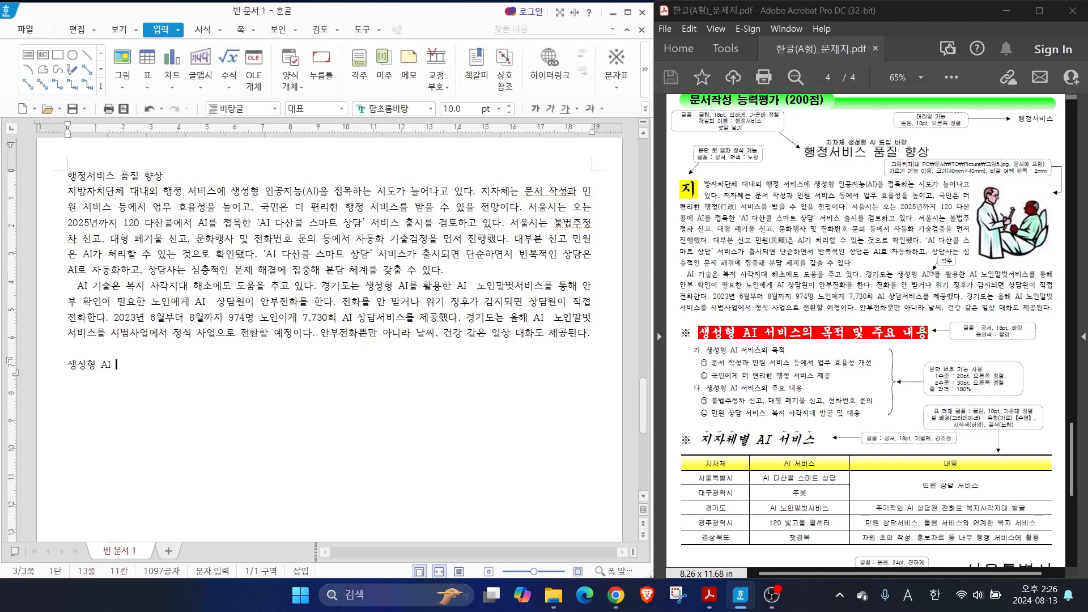
# Add the lines "문서 작성과 민원 서비스 등에서 업무 효율성 개선" and "국민에게 더 편리한 행정 서비스 제공"
pyautogui.press('Return')
pyautogui.write('생성형 AI 서비스의 목적')
pyautogui.press('Return')
pyautogui.write('문서 작성과 민원 서비스 등에서 업무 효율성 개선')
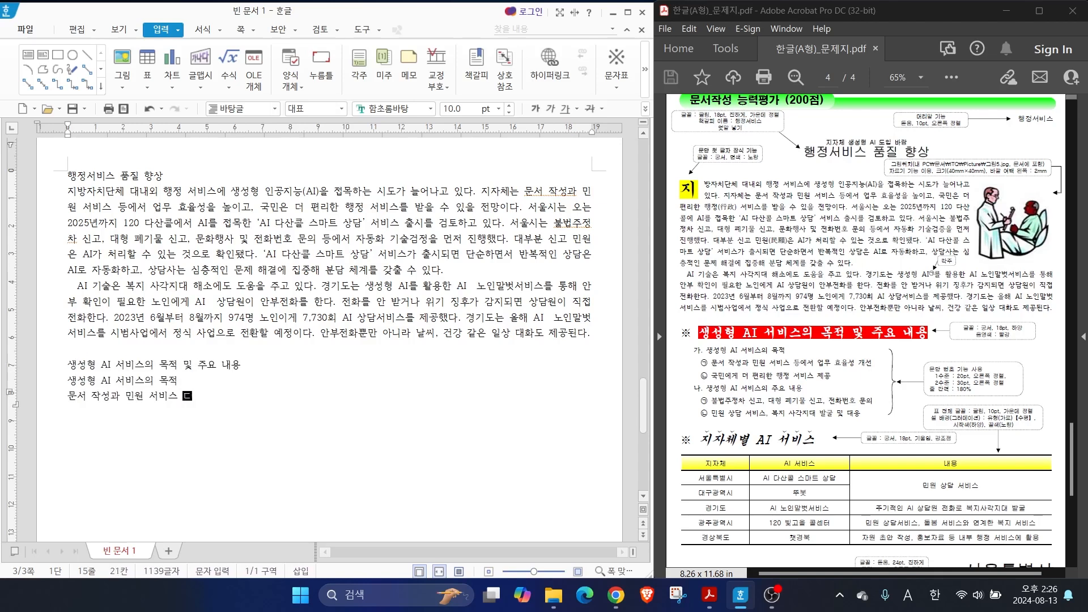
# Add the lines "생성형 AI 서비스의 주요 내용", "불법주정차 신고, 대형 폐기물 신고, 전화번호 문의" and "민원 상담 서비스, 복지 사각지대 발굴 및 대응"
pyautogui.press('Return')
pyautogui.write('국민에게 더 편리한 행정 서비스 제공')
pyautogui.press('Return')
pyautogui.write('생성형 AI  서비스의 주요 내용')
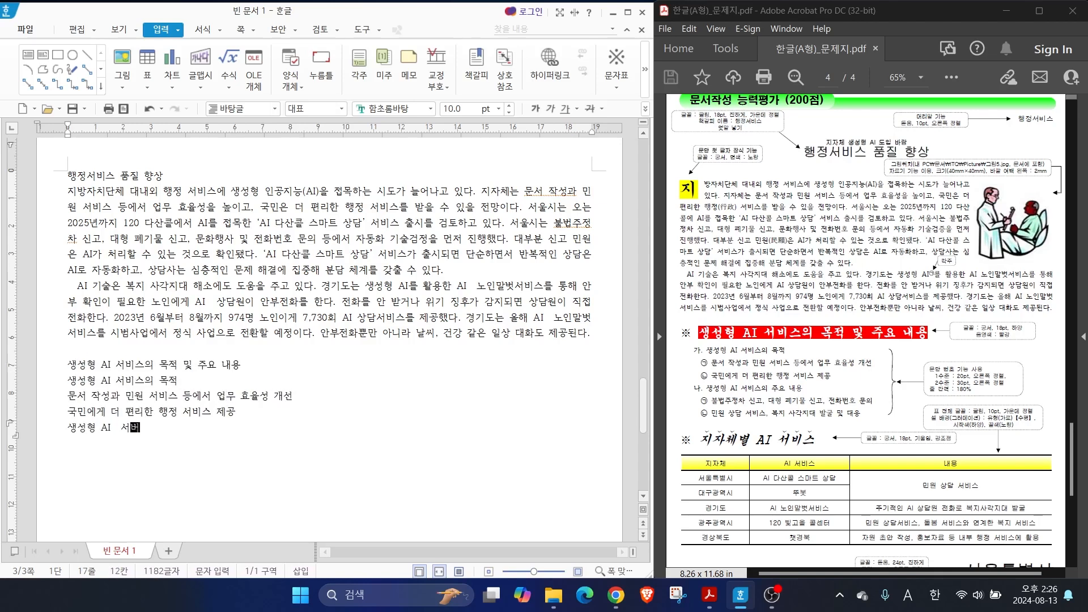
pyautogui.press('Return')
pyautogui.write('불법주정차 신고, 대형 폐기물 신고, 전화번호 문의')
# After a blank line, enter the subheading "지자체별 AI 서비스" and start a new line below it
pyautogui.press('Return')
pyautogui.write('민원 상담 서비스, 복지 사각지대 발굴 및 대응')
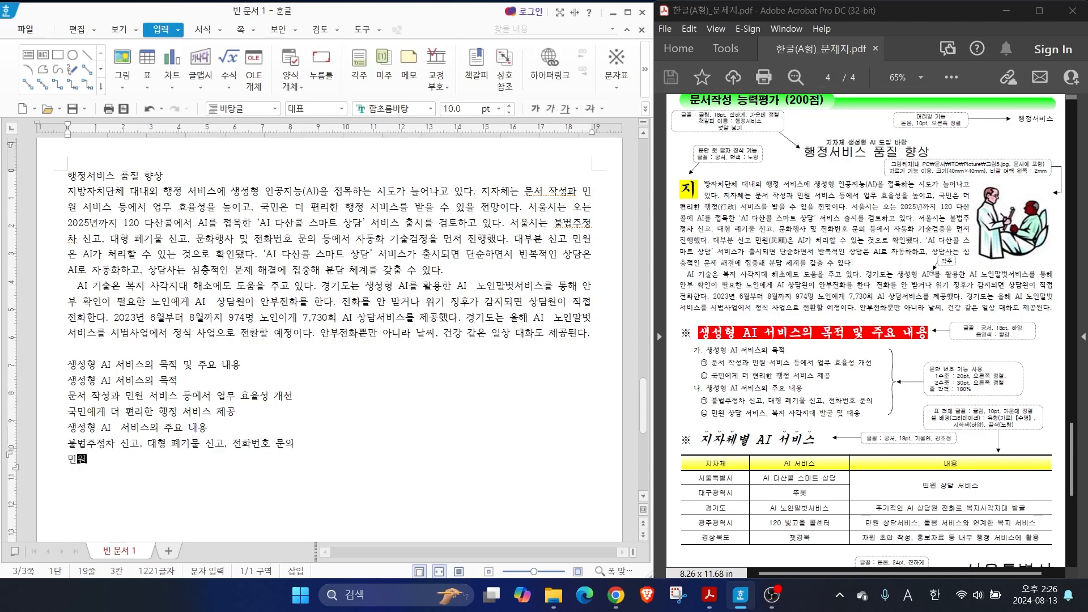
pyautogui.press('Return')
pyautogui.press('Return')
pyautogui.write('지자체별 AI 서비스')
# Insert a table with 6 rows and 3 columns under the "지자체별 AI 서비스" subheading
pyautogui.press('Return')
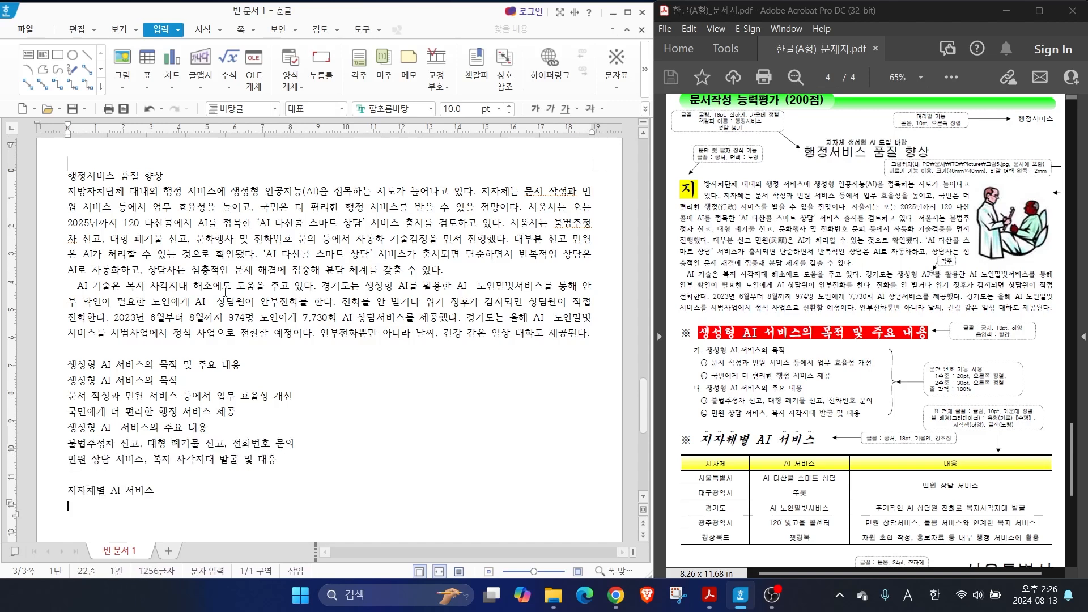
pyautogui.click(146, 61)
pyautogui.write('6')
pyautogui.press('Tab')
pyautogui.write('3')
pyautogui.press('Return')
# Fill the table's first column with 지자체, 서울특별시, 대구광역시, 경기도, 광주광역시 and 경상북도
pyautogui.write('지자체')
pyautogui.press('Down')
pyautogui.write('서울특별시')
pyautogui.press('Down')
pyautogui.write('대구광역시')
pyautogui.press('Down')
pyautogui.write('경기도')
pyautogui.press('Down')
pyautogui.write('광역시')
# Narrow the first column and fill the second with "AI 서비스", "AI 다산콜 스마트 상담", "뚜봇", "AI 노인말벗서비스", "120 빛고을 콜센터" and "챗경북"
pyautogui.press('Down')
pyautogui.write('경상북도')
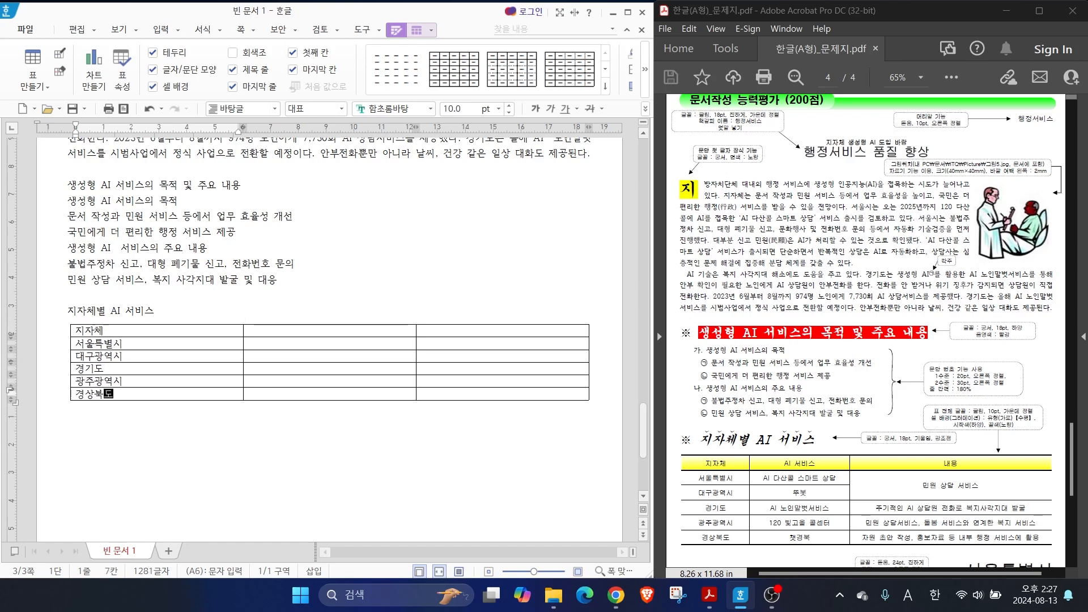
pyautogui.moveTo(243, 329); pyautogui.dragTo(139, 330)
pyautogui.click(155, 330)
pyautogui.write('AI 서비스')
pyautogui.press('Down')
pyautogui.write('AI 다산콜 스마트 상담')
pyautogui.press('Down')
pyautogui.write('뚜봇')
pyautogui.press('Down')
pyautogui.write('AI 노인말벘서비스')
pyautogui.press('Down')
pyautogui.write('120 빛고을 콜센터')
# Narrow the second column, head the third "내용", and enter "민원 상담 서비스" in one cell merged across the 서울특별시 and 대구광역시 rows
pyautogui.press('Down')
pyautogui.write('챗경북')
pyautogui.moveTo(416, 339); pyautogui.dragTo(266, 340)
pyautogui.click(310, 327)
pyautogui.write('내용')
# Complete the 내용 column with "주기적인 AI 상담원 전화로 복지사각지대 발굴", "민원 상담서비스, 돌봄 서비스와 연계한 복지 서비스" and "자원 초안 작성, 홍보자료 등 내부 행정 서비스에 활용"
pyautogui.press('Down')
pyautogui.write('민원 상담 서비스')
pyautogui.moveTo(369, 344); pyautogui.dragTo(374, 356)
pyautogui.rightClick(375, 356)
pyautogui.click(418, 423)
pyautogui.press('Down')
pyautogui.write('주기적인 AI 상단')
pyautogui.write('원 전화로 복지사각지대 발굴')
pyautogui.press('Down')
pyautogui.write('민원 상담서비스, 돌봄 서비스와 연ㄱ계한 복지 서비스')
pyautogui.press('Down')
pyautogui.write('자원 초안 작성, 홍보자료 등 내부 행정 서비스에')
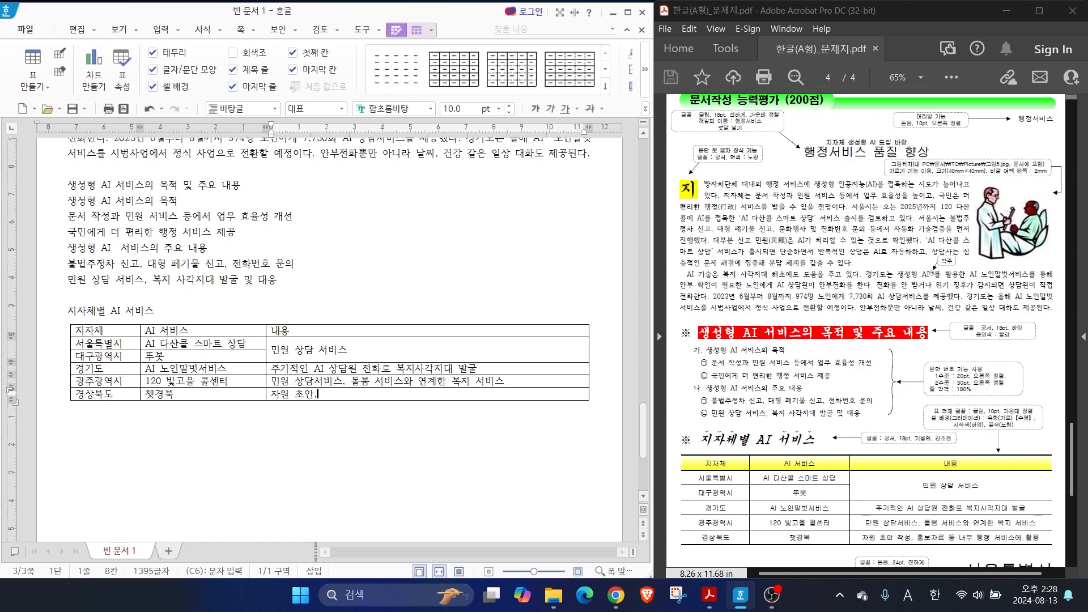
pyautogui.write(' 활용')
# Widen the table's first two columns slightly and enter "서울특별시" on a line below the table
pyautogui.moveTo(266, 351); pyautogui.dragTo(279, 351)
pyautogui.moveTo(140, 356); pyautogui.dragTo(148, 356)
pyautogui.click(110, 423)
pyautogui.press('Return')
pyautogui.write('서울특별시')
# Insert a blank line between the title "행정서비스 품질 향상" and the first body paragraph
pyautogui.scroll(4, 170, 380)
pyautogui.scroll(2, 169, 378)
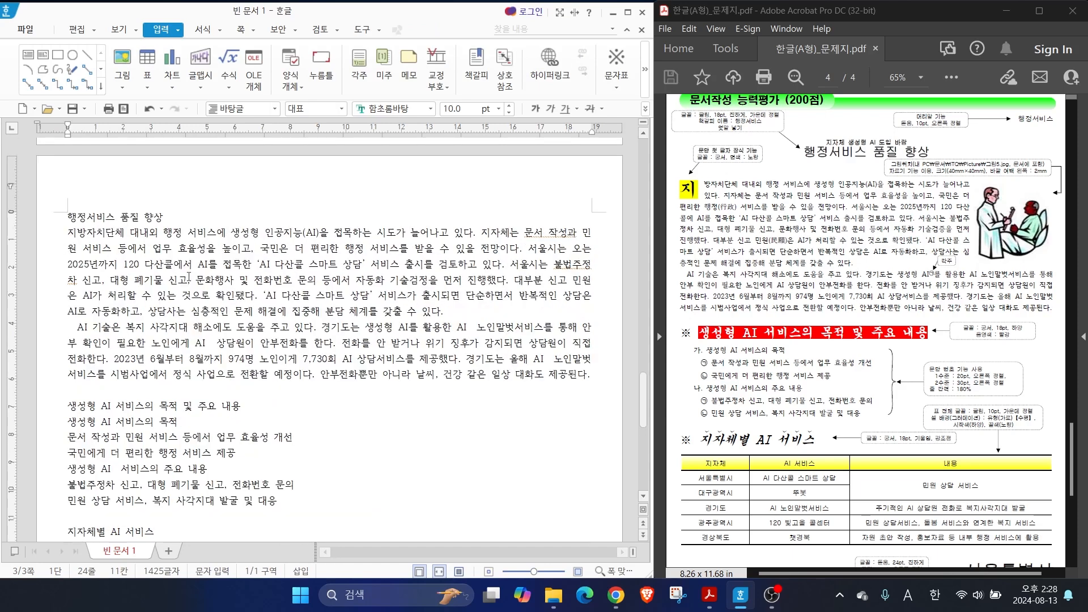
pyautogui.click(172, 216)
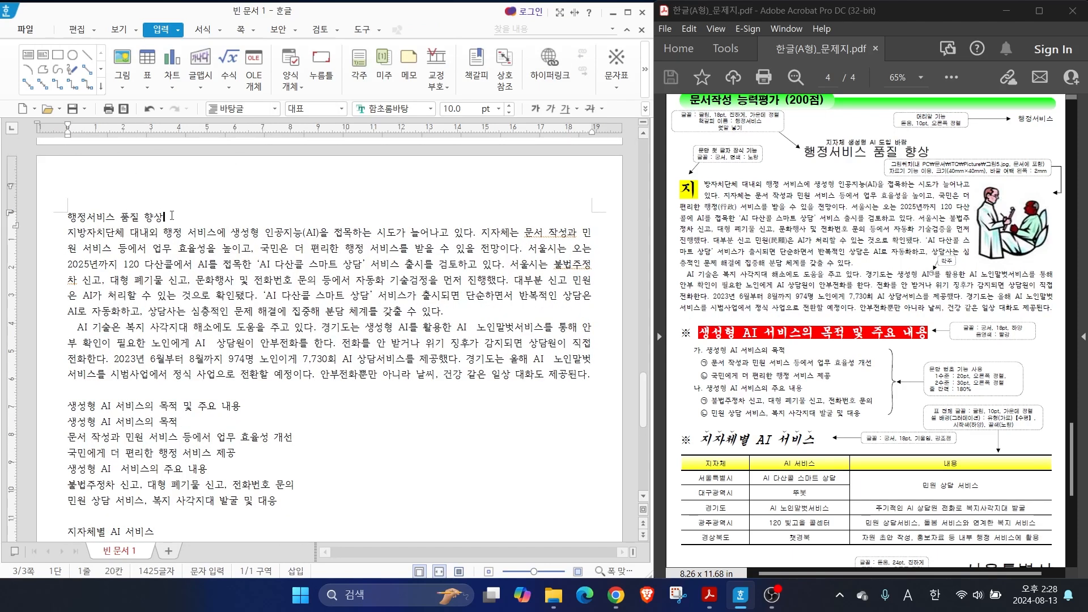
pyautogui.press('Return')
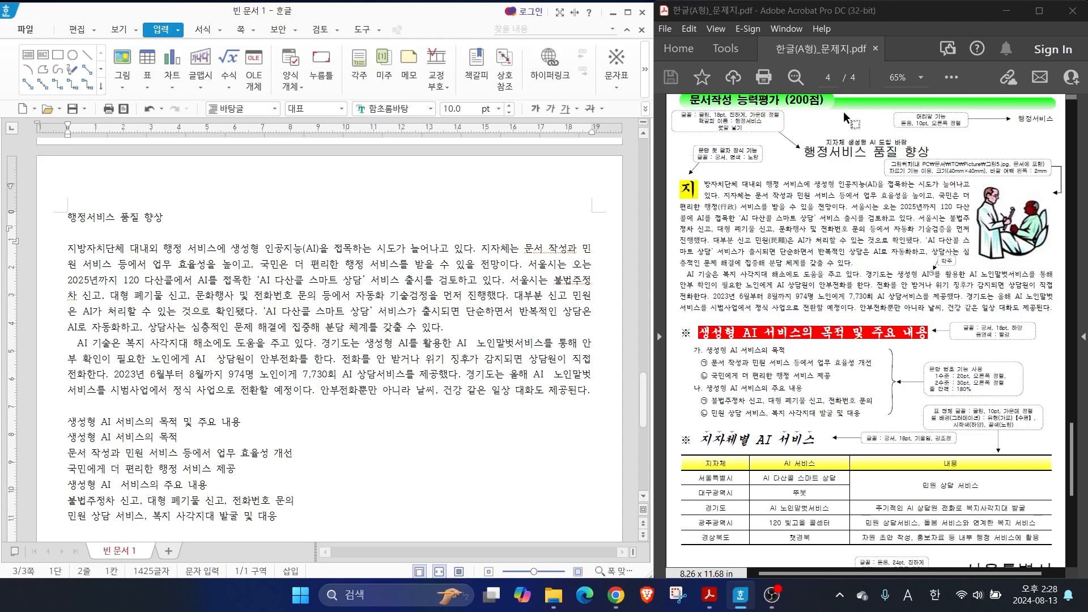
# From the start of the title line, add an unstyled top header for both pages (양쪽, 모양 없음) with the text "행정서비스"
pyautogui.click(70, 218)
pyautogui.click(70, 215)
pyautogui.click(64, 222)
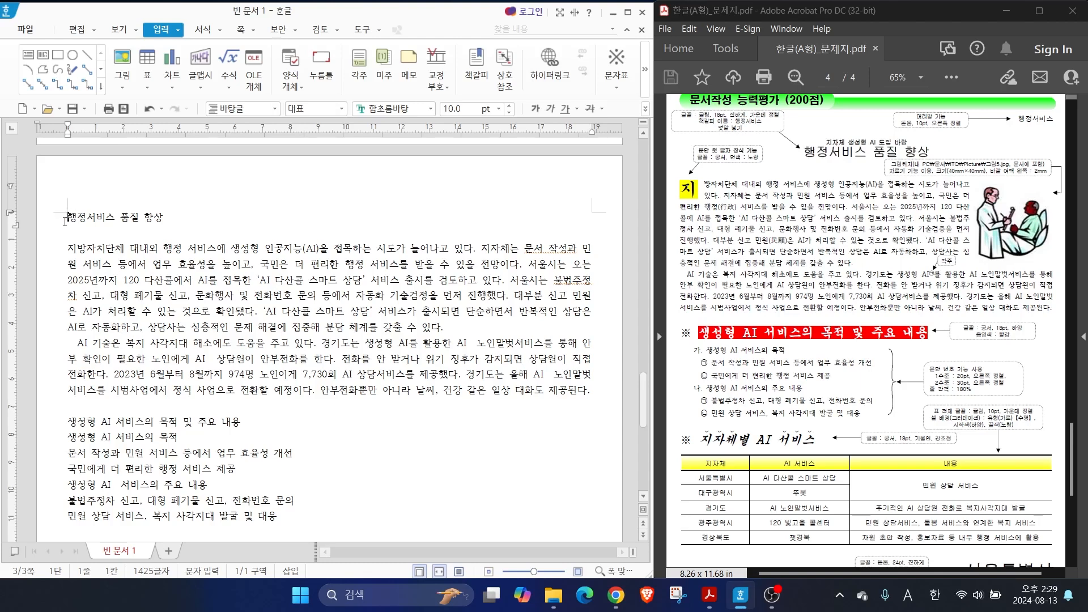
pyautogui.click(240, 31)
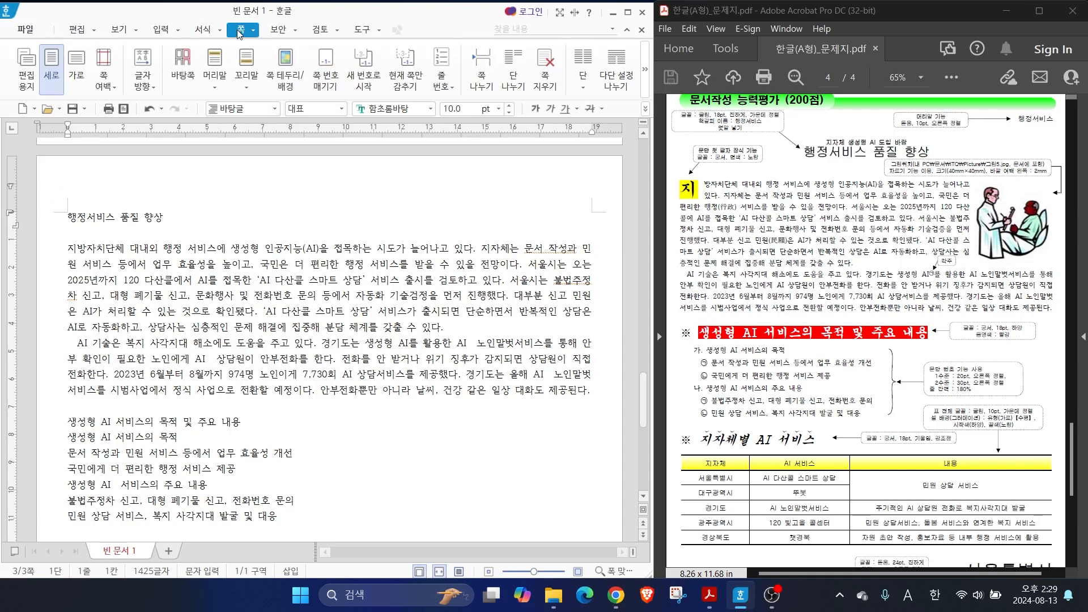
pyautogui.click(215, 72)
pyautogui.moveTo(228, 113)
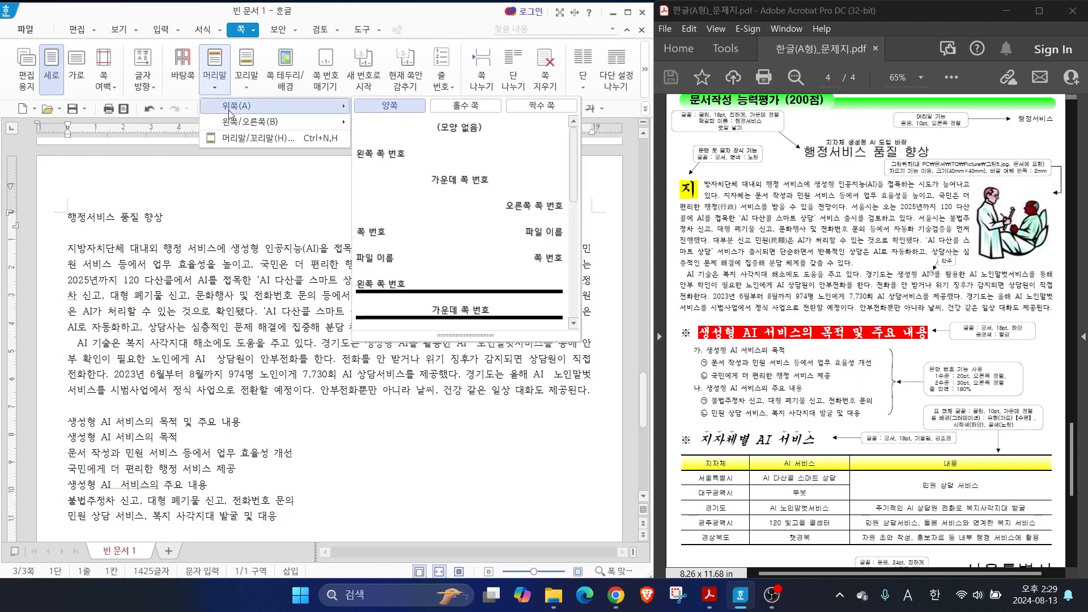
pyautogui.click(457, 127)
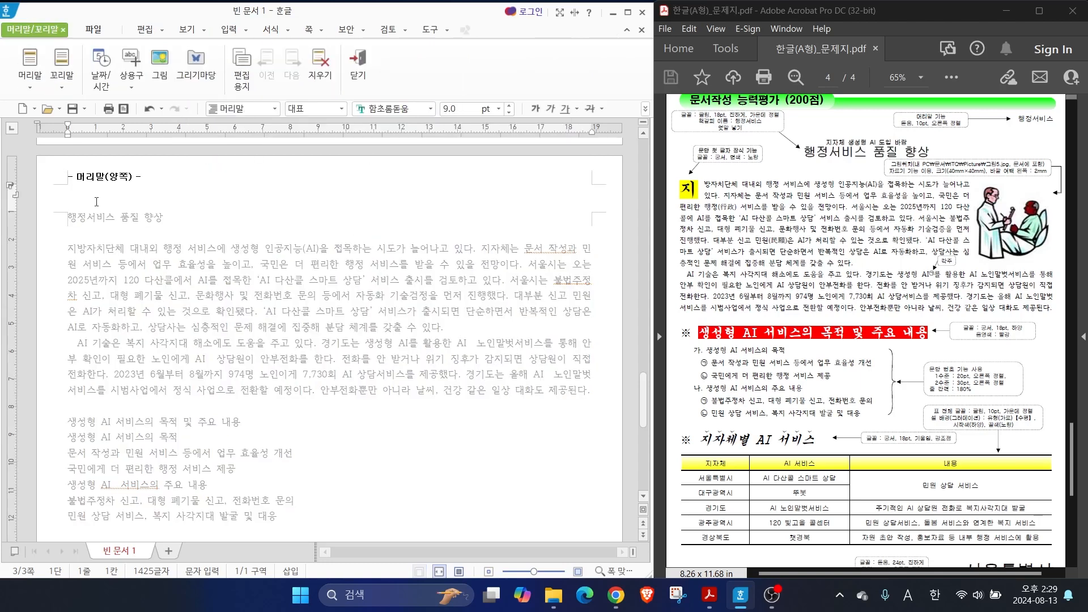
pyautogui.write('행정서비스')
# Format the header text in 돋움 at 10 pt with right alignment, and close header editing
pyautogui.moveTo(112, 203); pyautogui.dragTo(47, 183)
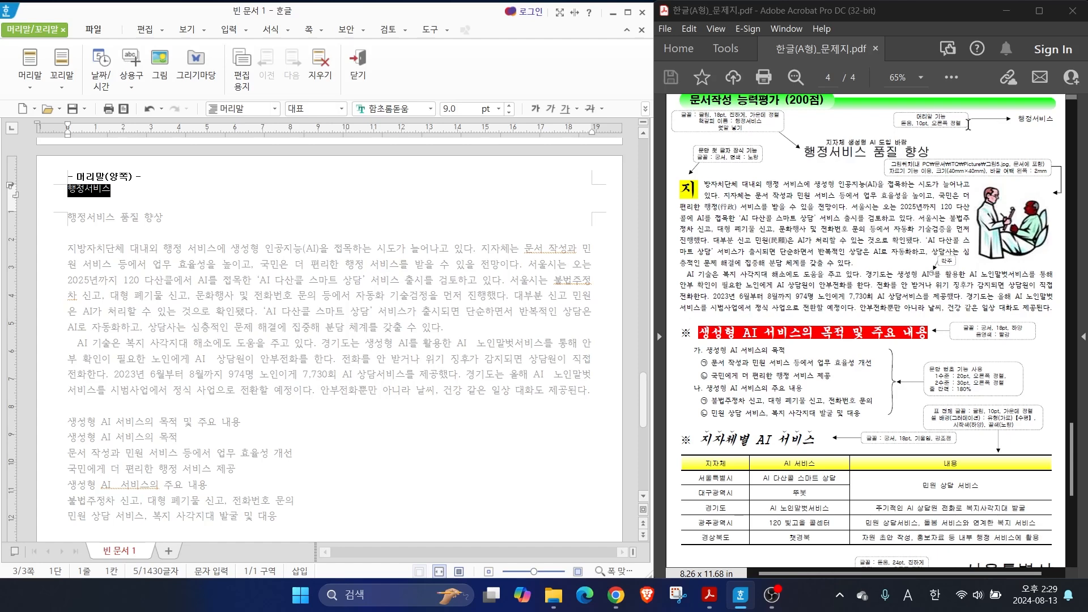
pyautogui.click(431, 108)
pyautogui.moveTo(624, 242); pyautogui.dragTo(622, 123)
pyautogui.click(500, 160)
pyautogui.click(508, 106)
pyautogui.click(645, 108)
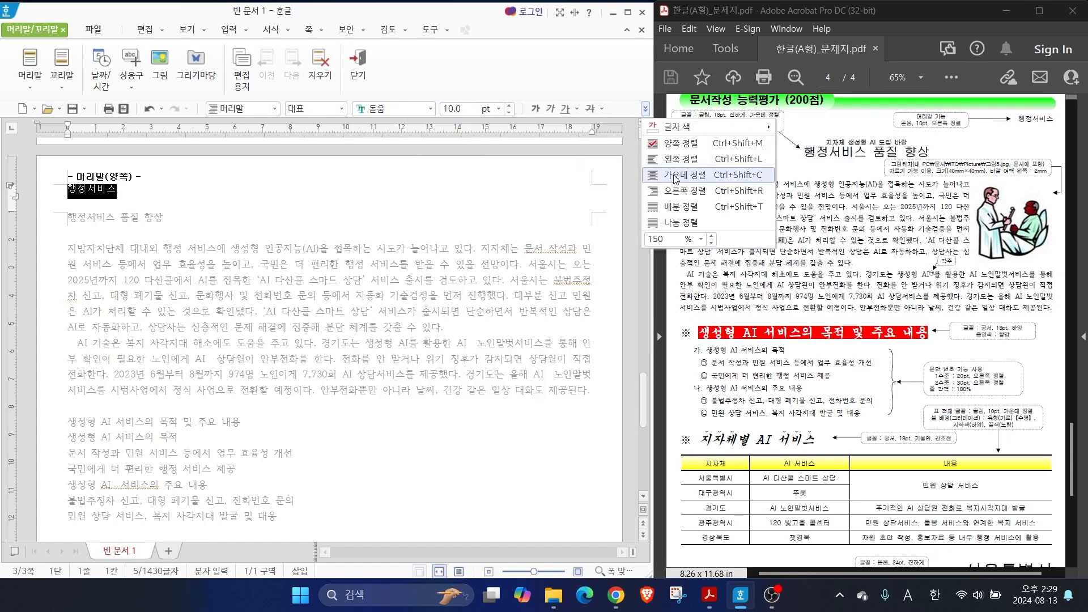
pyautogui.click(680, 176)
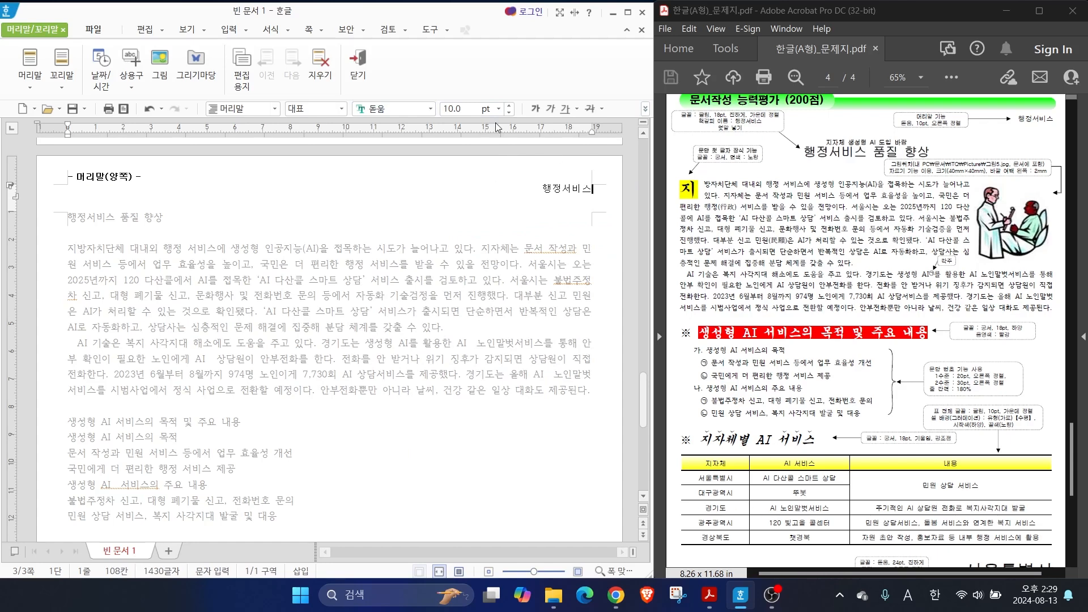
pyautogui.click(359, 60)
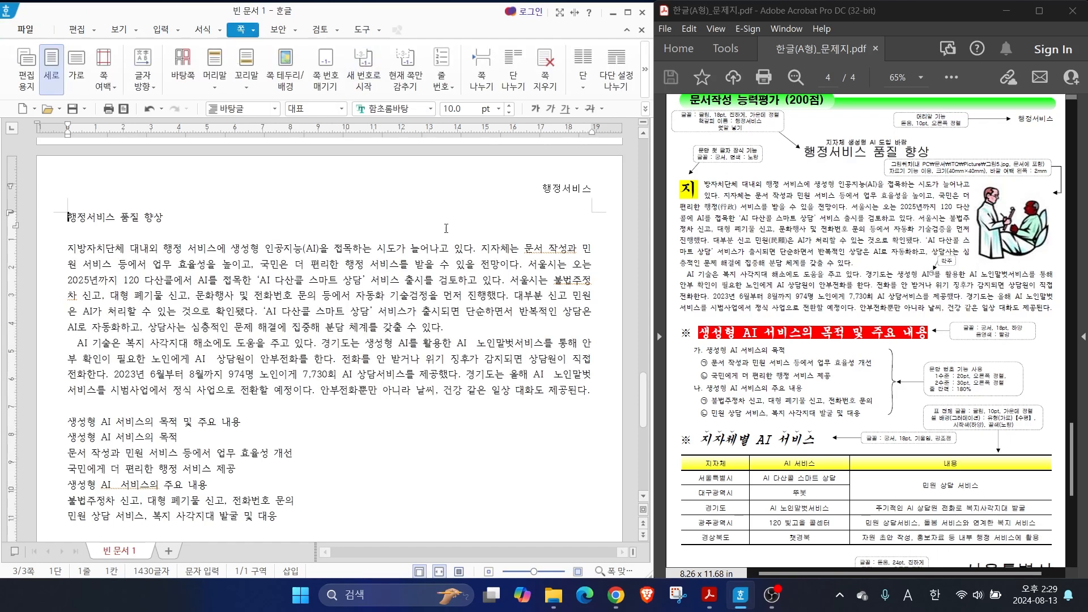
# Reopen the "행정서비스" header for editing and close it again
pyautogui.doubleClick(563, 191)
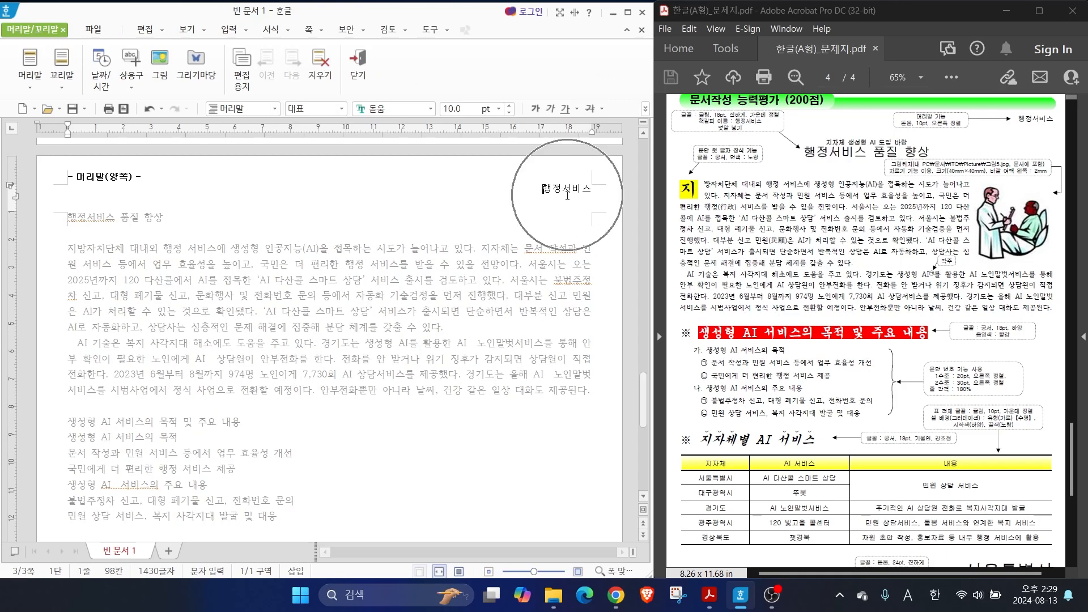
pyautogui.click(362, 66)
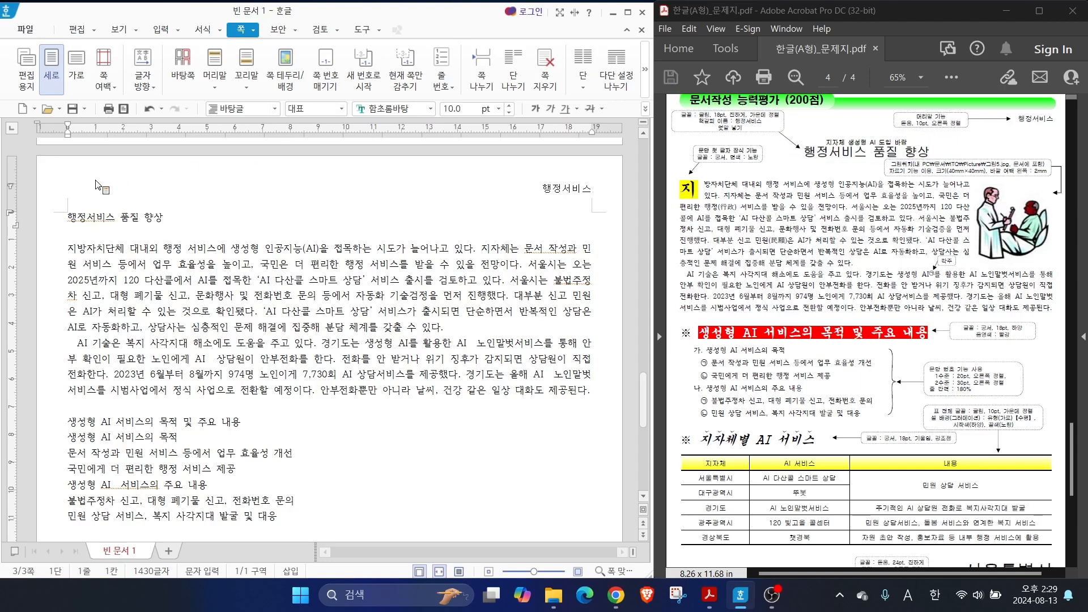
# Format the title line "행정서비스 품질 향상" in 굴림 at 18 pt, bold and centred
pyautogui.moveTo(70, 218); pyautogui.dragTo(196, 219)
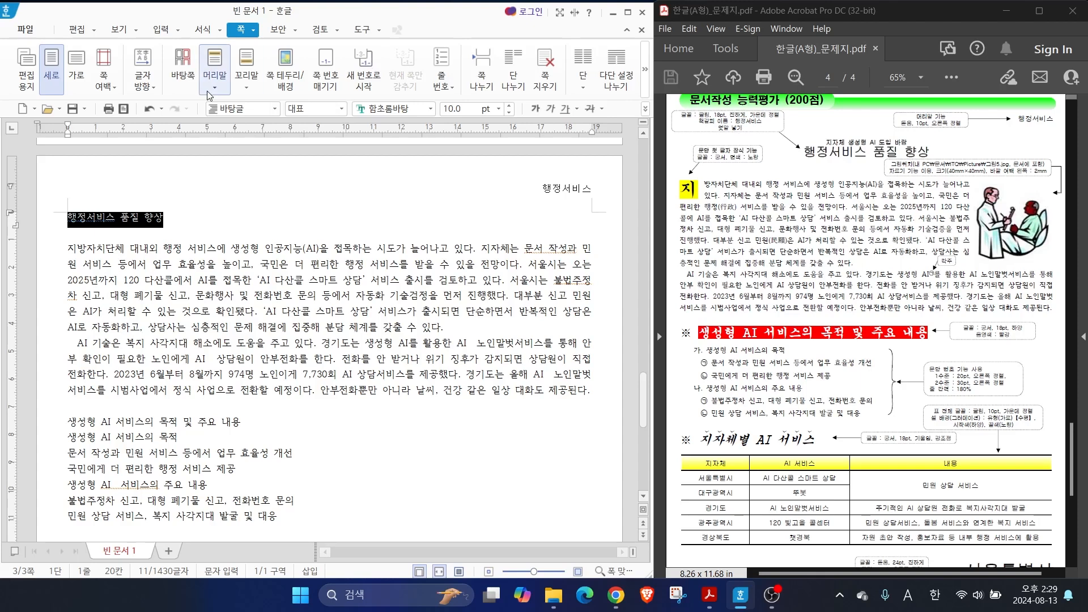
pyautogui.click(431, 109)
pyautogui.scroll(10, 599, 238)
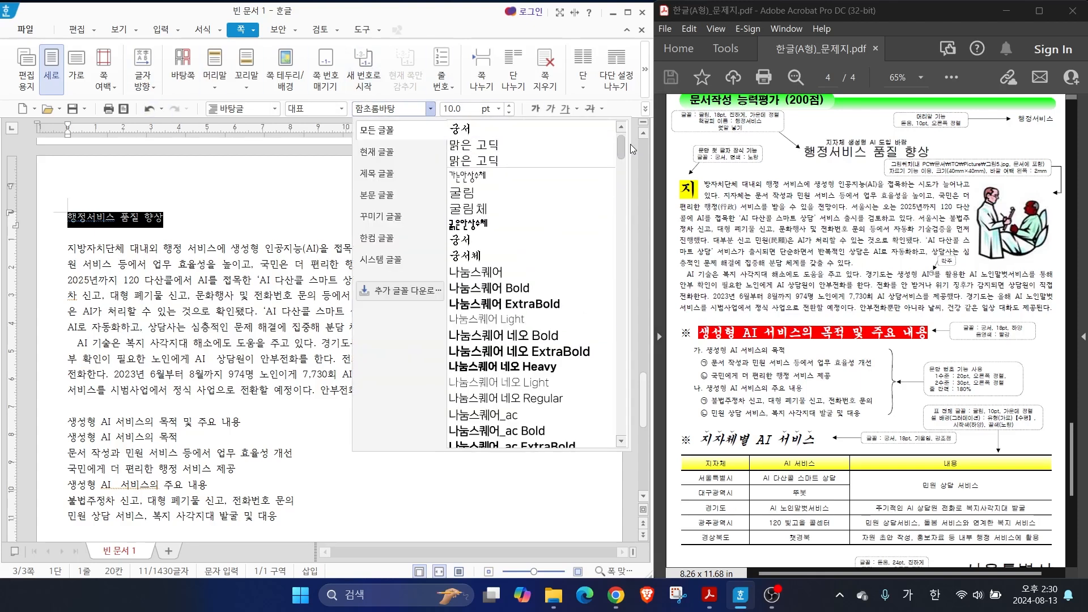
pyautogui.click(518, 193)
pyautogui.click(449, 109)
pyautogui.write('18')
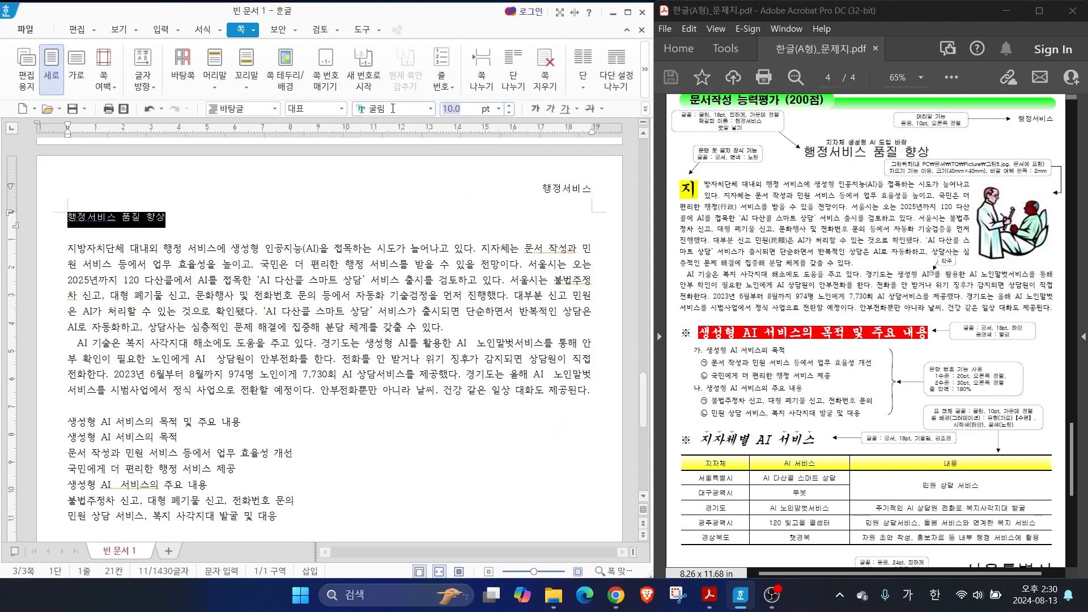
pyautogui.press('Return')
pyautogui.hotkey('ctrl', 'shift', 'c')
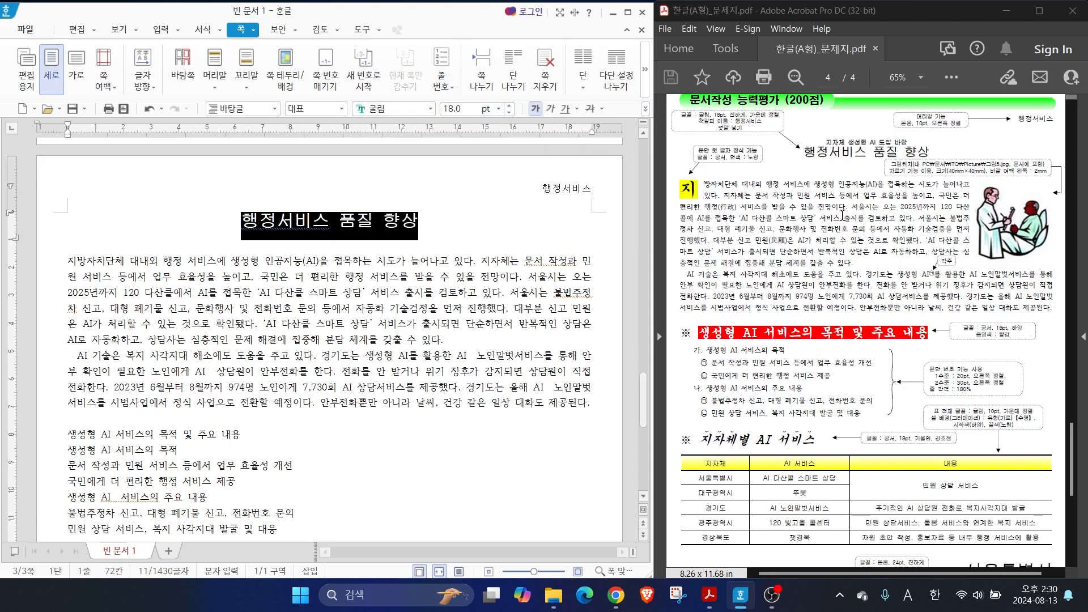
# Insert a bookmark named "행정서비스" at the start of the title "행정서비스 품질 향상"
pyautogui.moveTo(714, 127)
pyautogui.mouseDown()
pyautogui.moveTo(763, 124)
pyautogui.moveTo(802, 172)
pyautogui.moveTo(794, 129)
pyautogui.mouseUp()
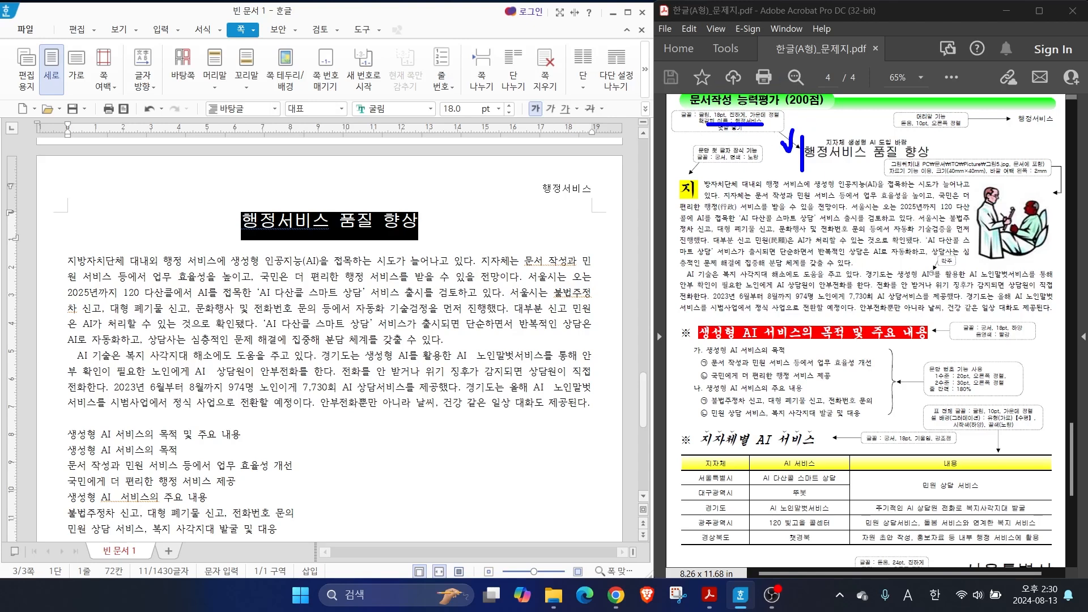
pyautogui.click(242, 220)
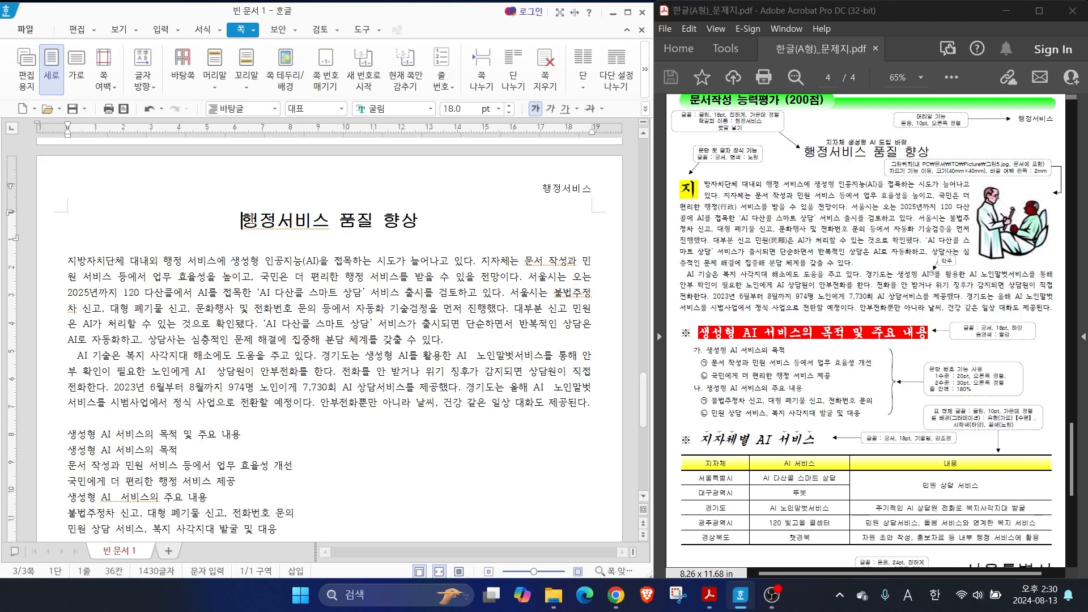
pyautogui.click(155, 31)
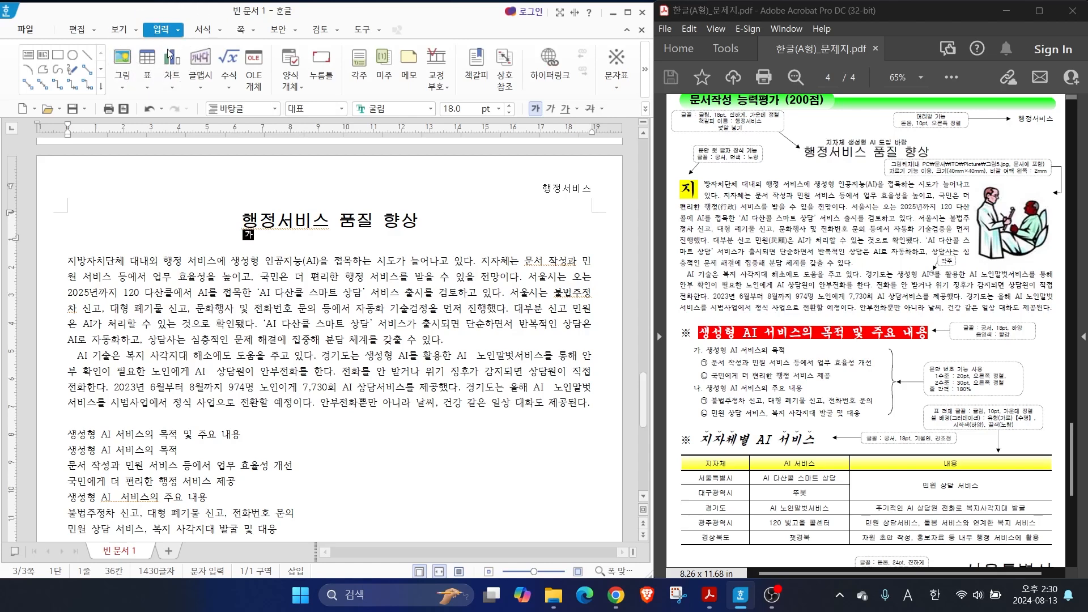
pyautogui.click(479, 80)
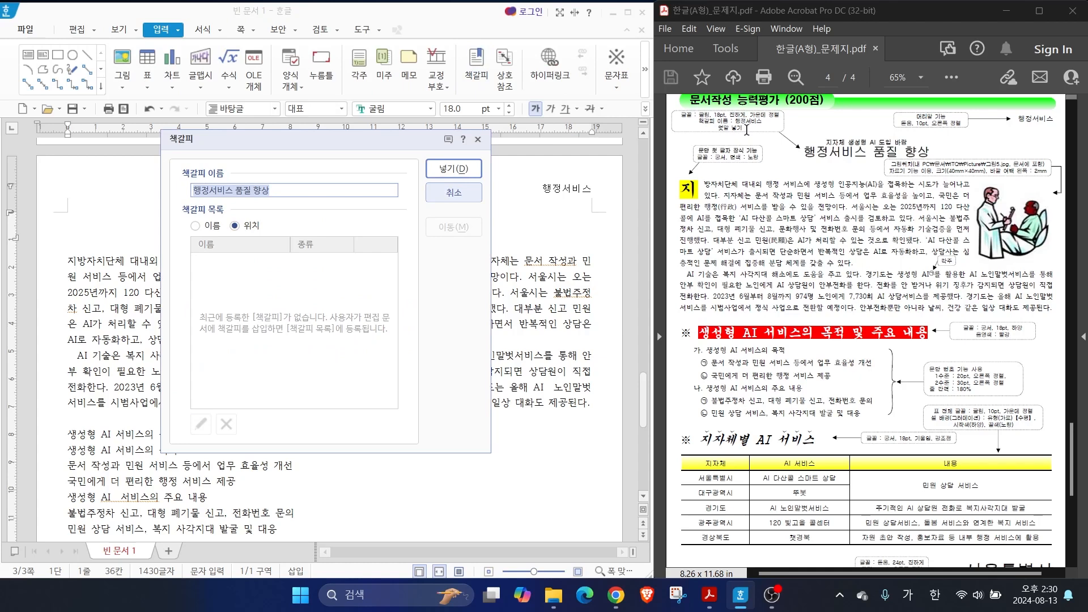
pyautogui.click(231, 189)
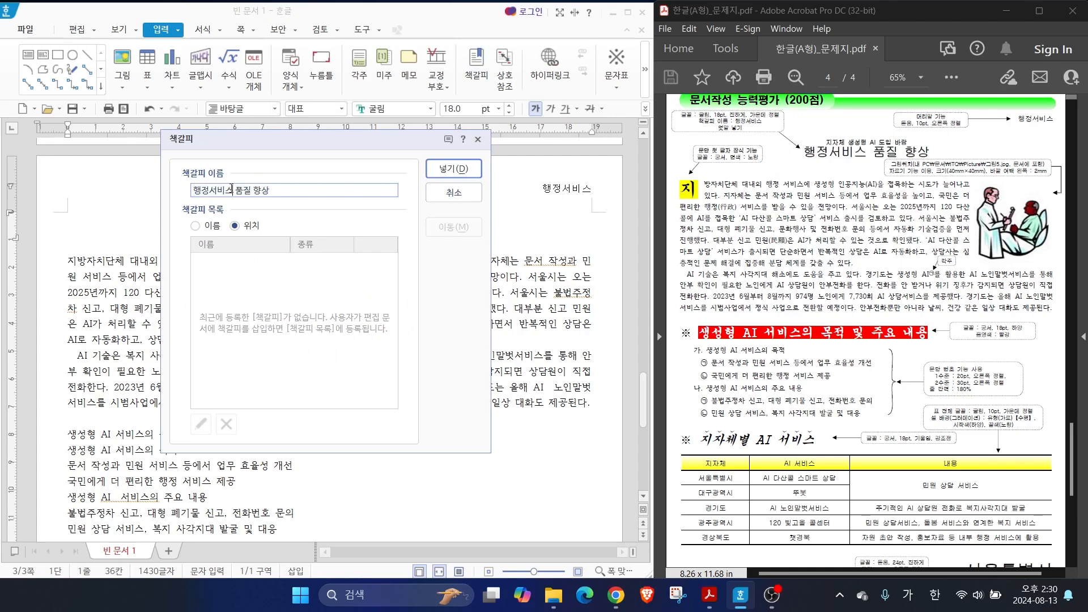
pyautogui.hotkey('shift', 'End')
pyautogui.press('Delete')
pyautogui.click(451, 170)
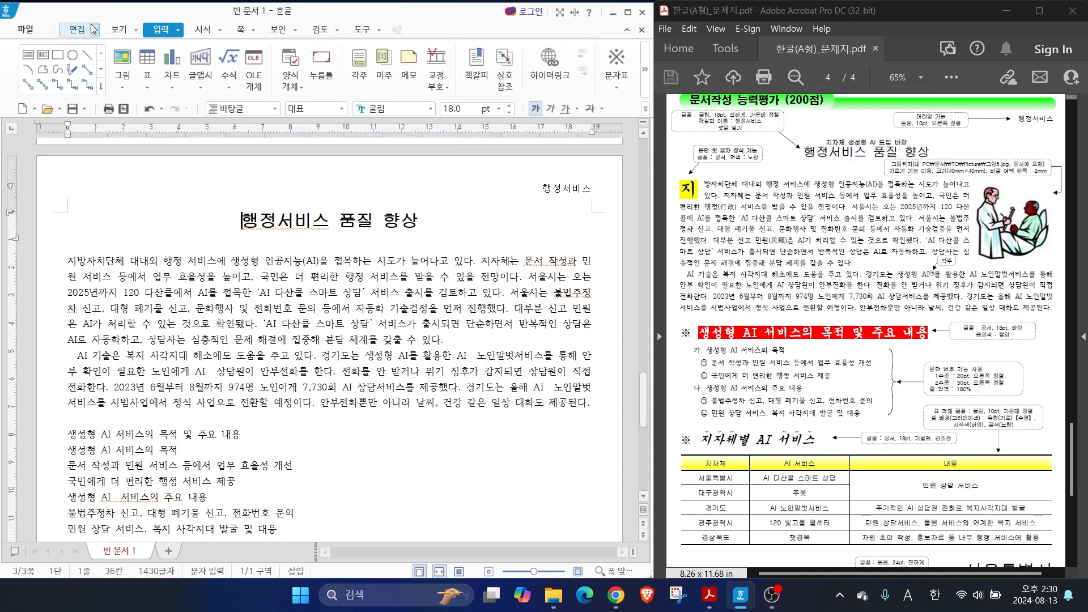
# Show the control codes (조판 부호) to check the header and bookmark marks before the title, and hide them again
pyautogui.click(118, 30)
pyautogui.press('ctrl')
pyautogui.press('ctrl')
pyautogui.press('ctrl')
pyautogui.press('ctrl')
pyautogui.click(124, 70)
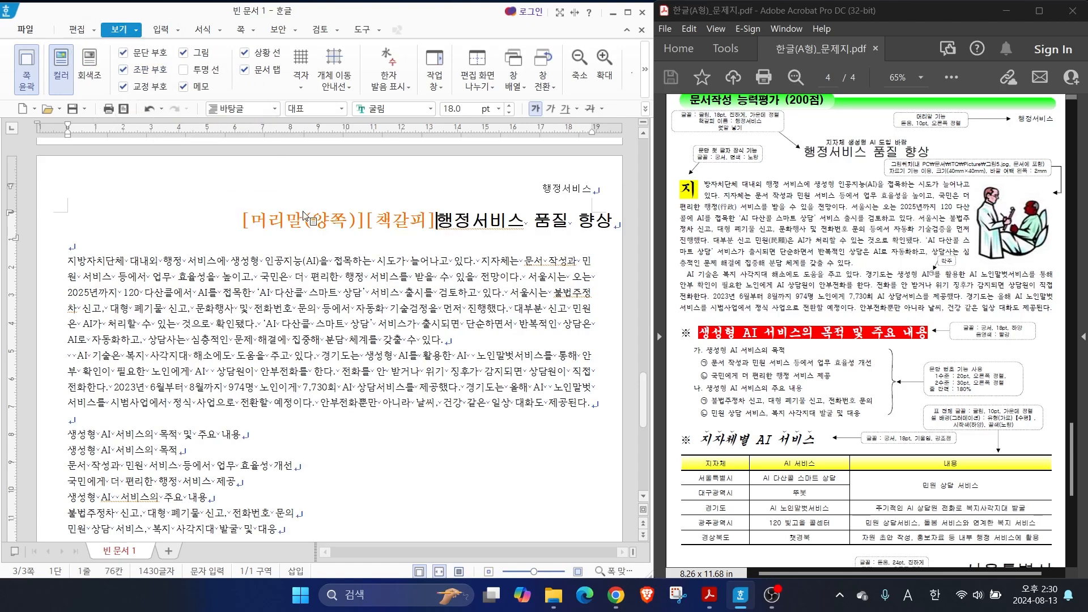
pyautogui.moveTo(306, 209); pyautogui.dragTo(272, 160)
pyautogui.moveTo(397, 204); pyautogui.dragTo(371, 164)
pyautogui.moveTo(238, 238); pyautogui.dragTo(438, 238)
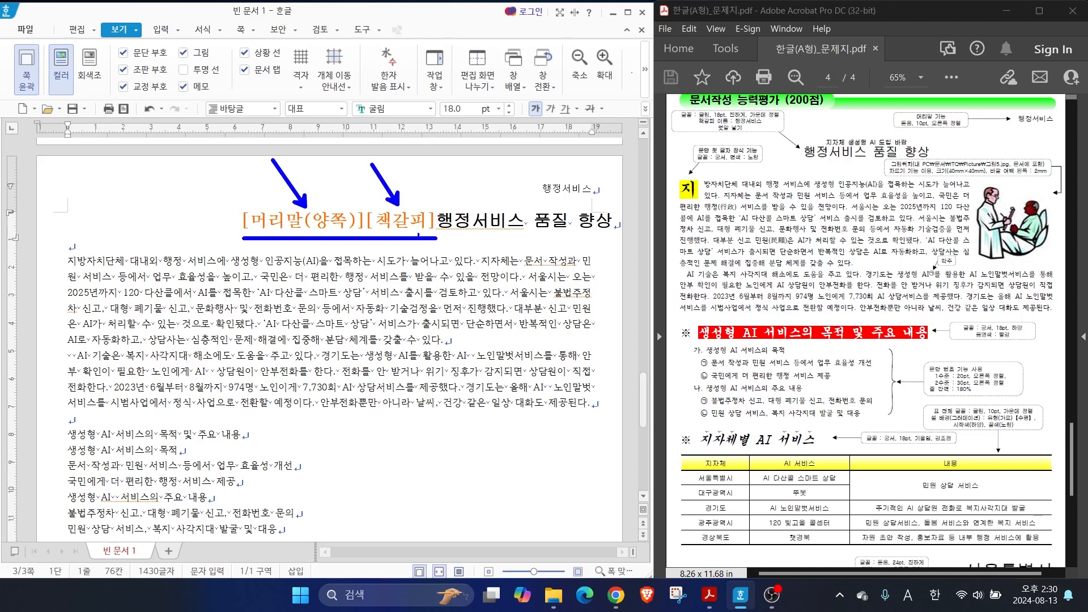
pyautogui.press('Escape')
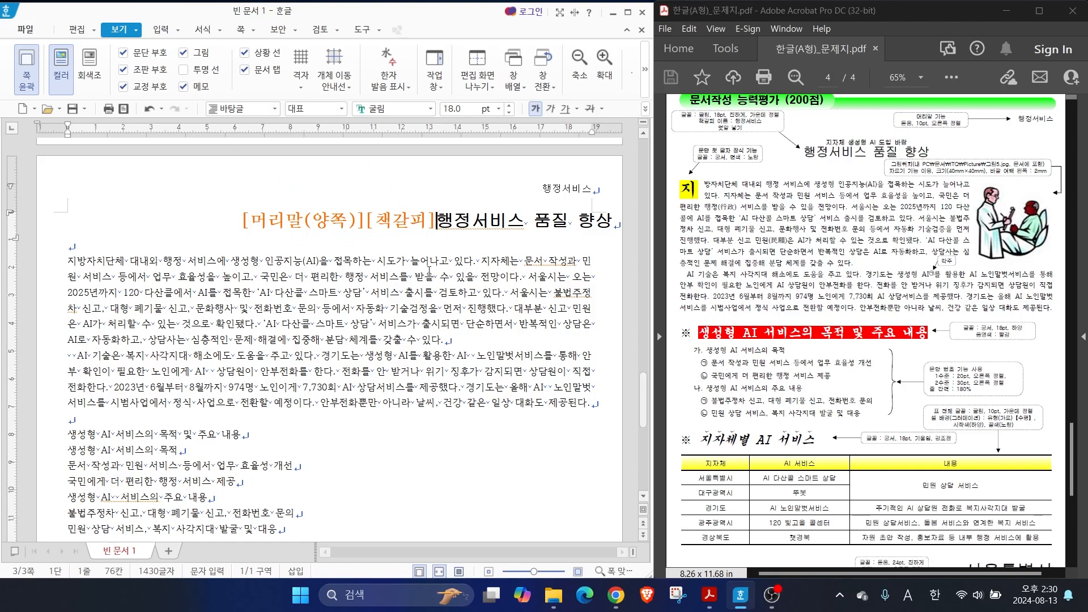
pyautogui.press('ctrl')
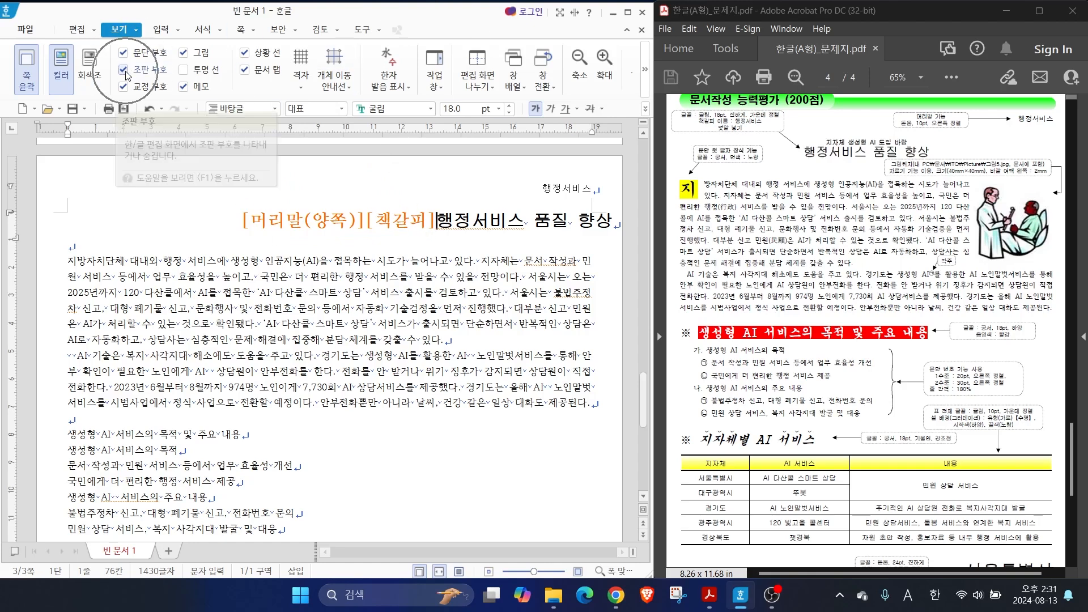
pyautogui.click(124, 70)
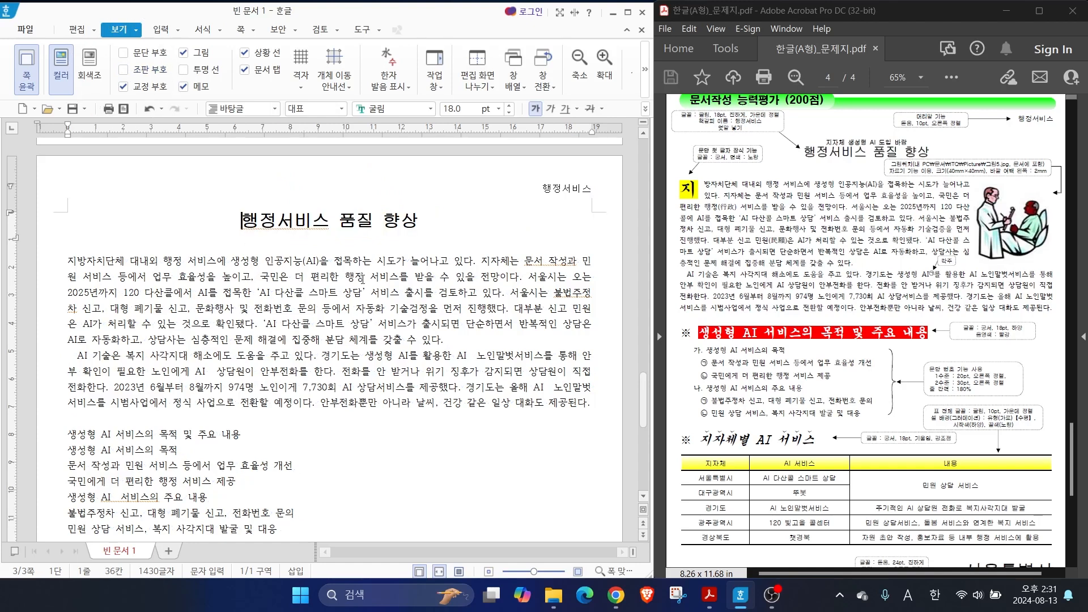
# Add the ruby text (덧말) "지자체 생성형 AI 도입 바람" above the title "행정서비스 품질 향상"
pyautogui.moveTo(717, 132); pyautogui.dragTo(761, 132)
pyautogui.moveTo(800, 162); pyautogui.dragTo(938, 163)
pyautogui.moveTo(816, 146); pyautogui.dragTo(929, 145)
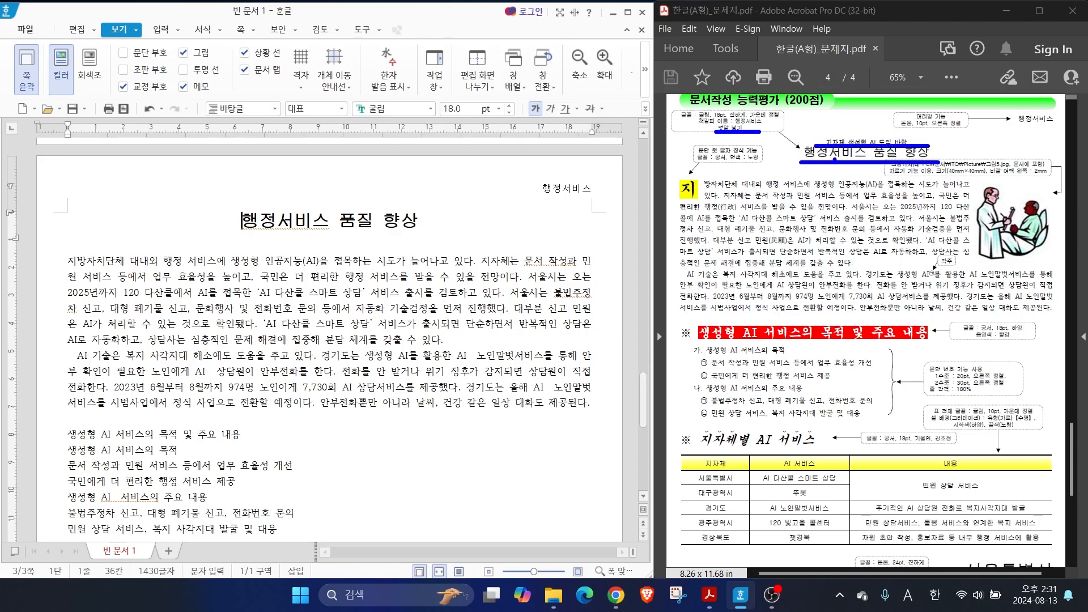
pyautogui.moveTo(243, 220); pyautogui.dragTo(412, 219)
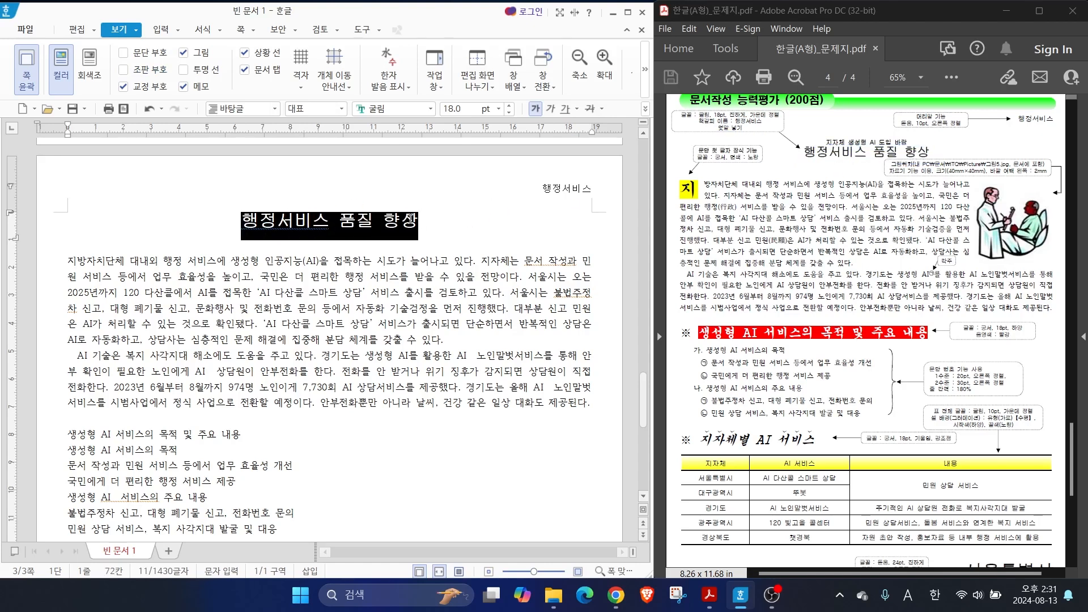
pyautogui.click(158, 34)
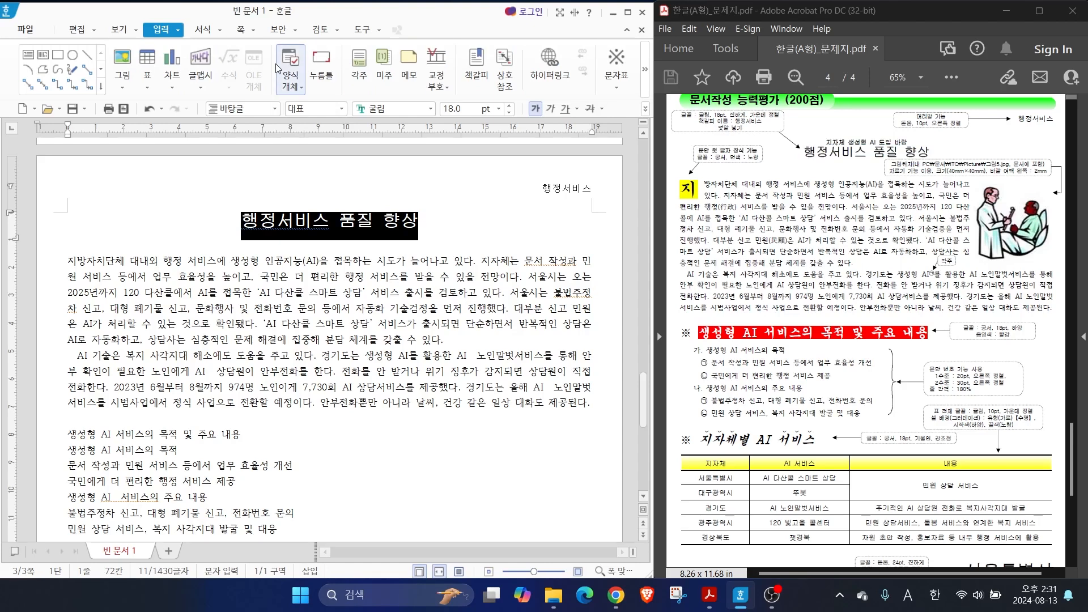
pyautogui.click(179, 34)
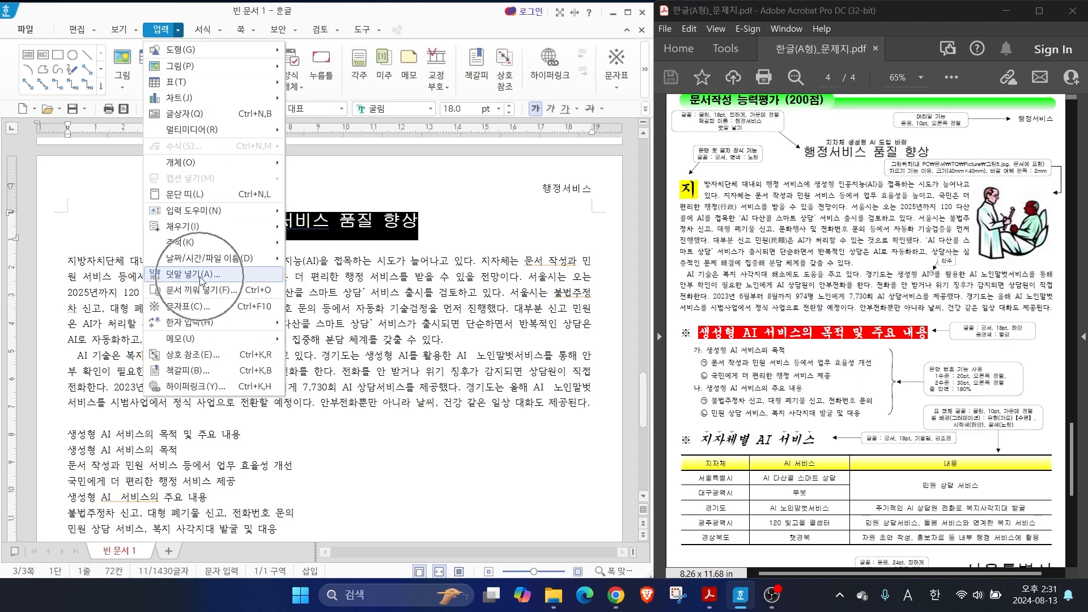
pyautogui.click(192, 274)
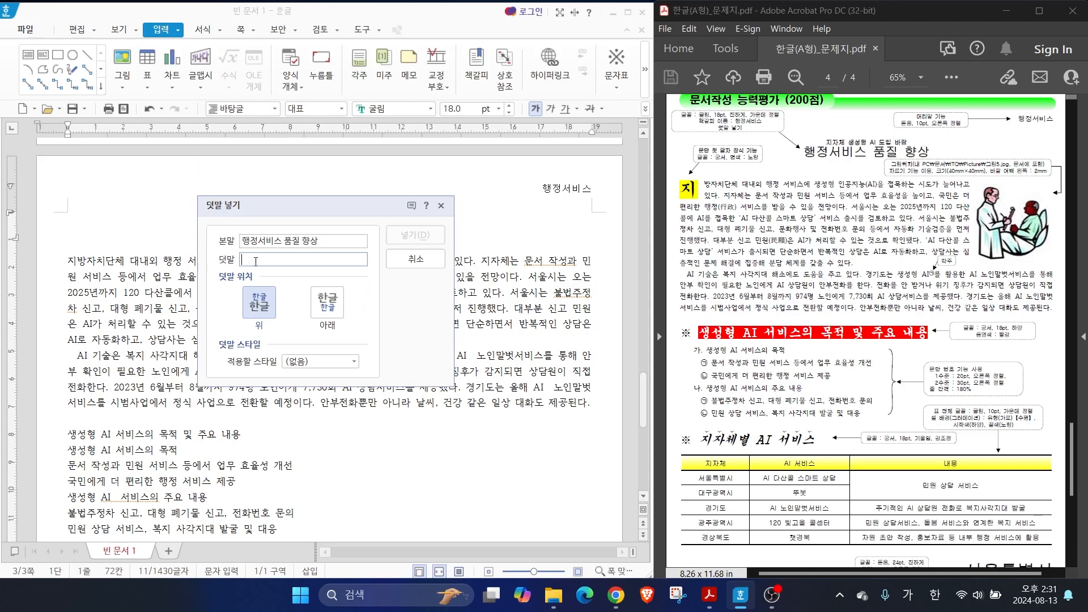
pyautogui.write('지자체 생성형')
pyautogui.press('Hangul')
pyautogui.write('AI')
pyautogui.press('Hangul')
pyautogui.write('도입 바람')
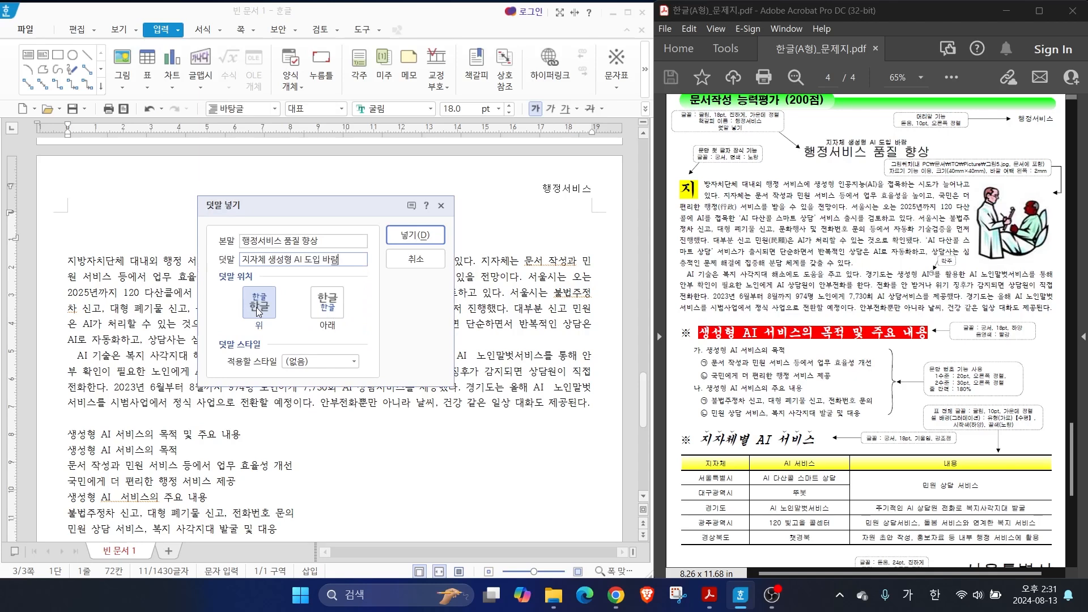
pyautogui.click(258, 311)
pyautogui.click(407, 242)
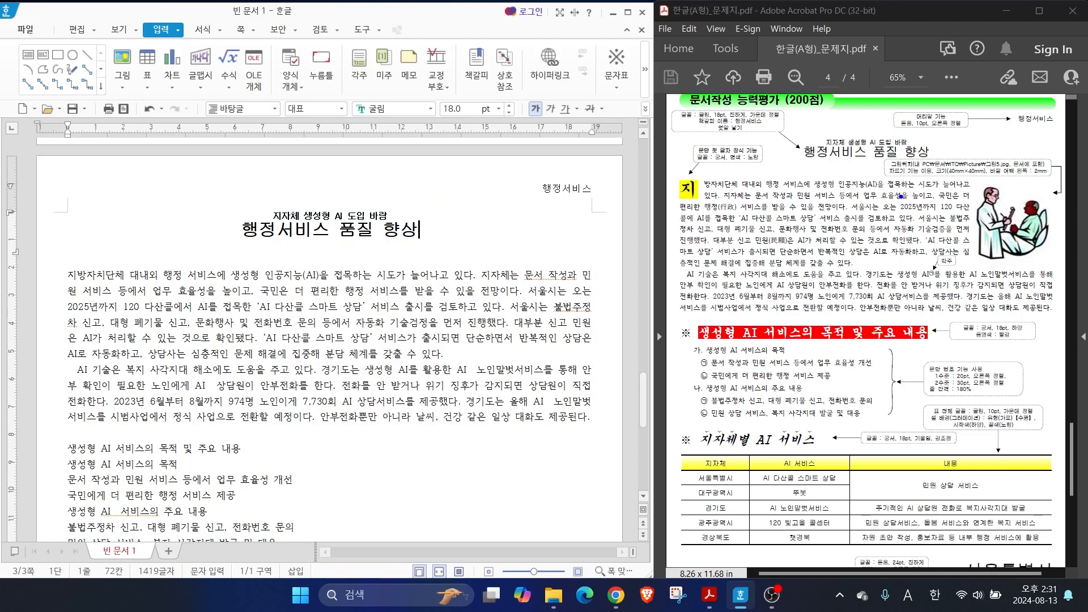
pyautogui.moveTo(781, 238)
pyautogui.mouseDown()
pyautogui.moveTo(766, 253)
pyautogui.moveTo(780, 232)
pyautogui.moveTo(796, 240)
pyautogui.mouseUp()
pyautogui.moveTo(719, 215)
pyautogui.mouseDown()
pyautogui.moveTo(736, 211)
pyautogui.moveTo(713, 198)
pyautogui.moveTo(740, 213)
pyautogui.mouseUp()
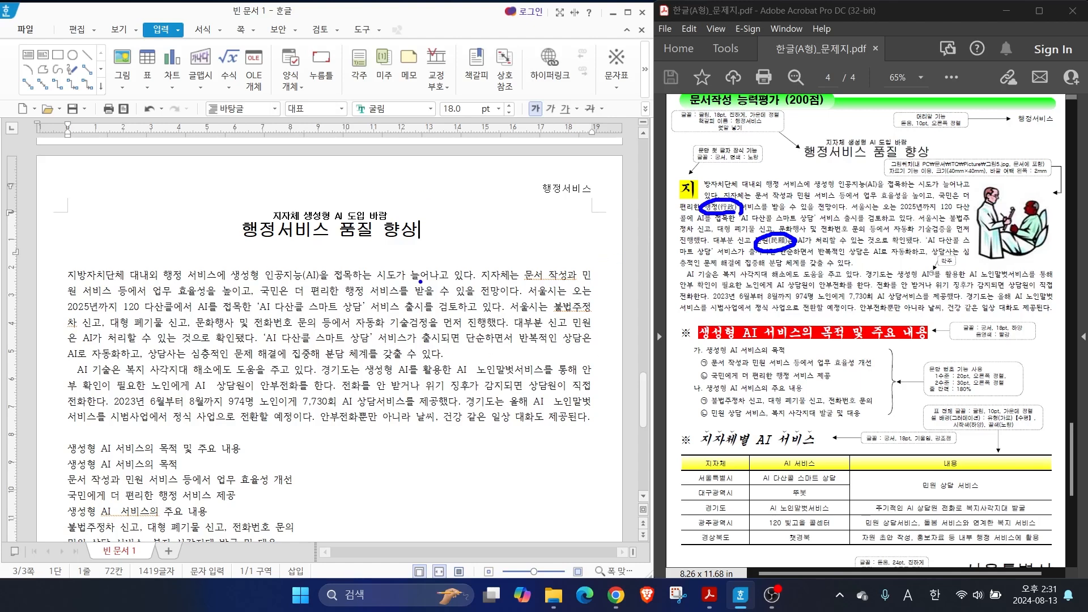
pyautogui.moveTo(752, 233); pyautogui.dragTo(736, 212)
pyautogui.moveTo(799, 260)
pyautogui.mouseDown()
pyautogui.moveTo(787, 247)
pyautogui.moveTo(814, 272)
pyautogui.mouseUp()
pyautogui.press('Escape')
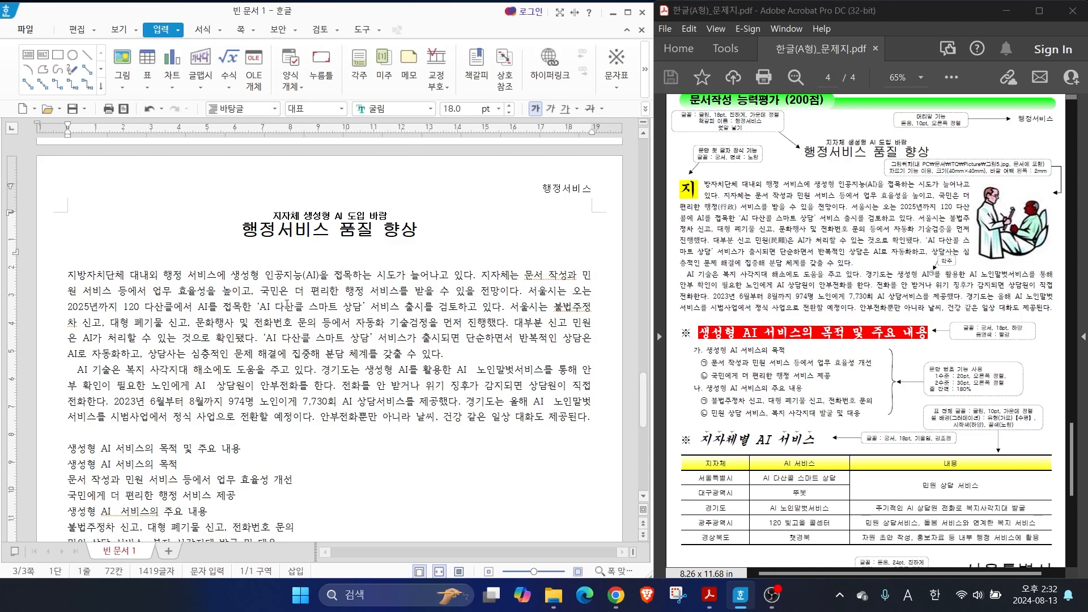
# Convert "행정" in the first body paragraph to "행정(行政)" using the 한글(漢字) input format
pyautogui.doubleClick(354, 291)
pyautogui.press('F12')
pyautogui.press('Escape')
pyautogui.press('F9')
pyautogui.moveTo(278, 73); pyautogui.dragTo(331, 76)
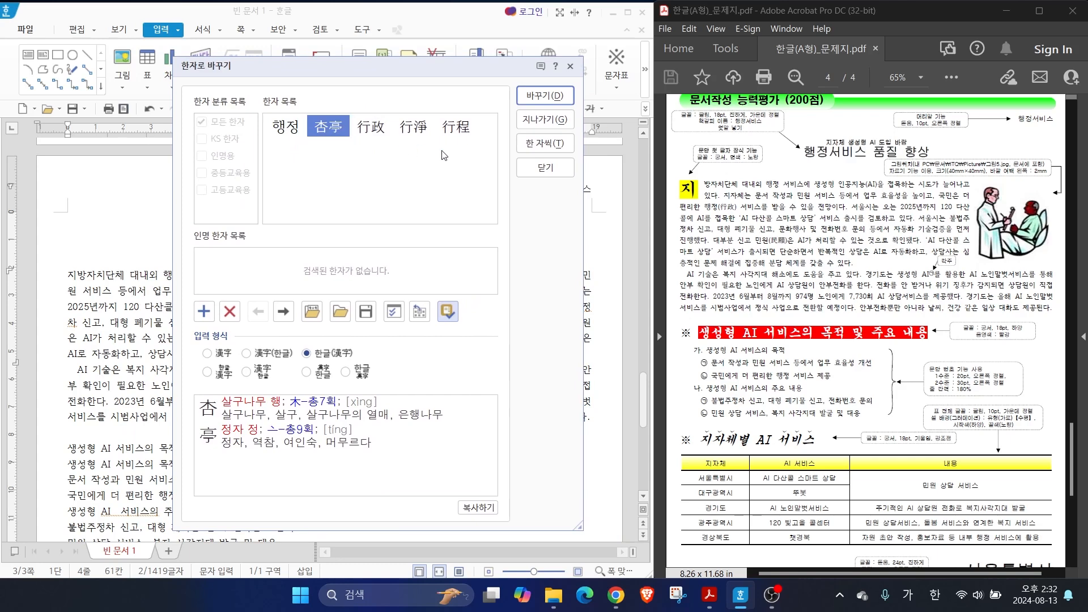
pyautogui.click(369, 133)
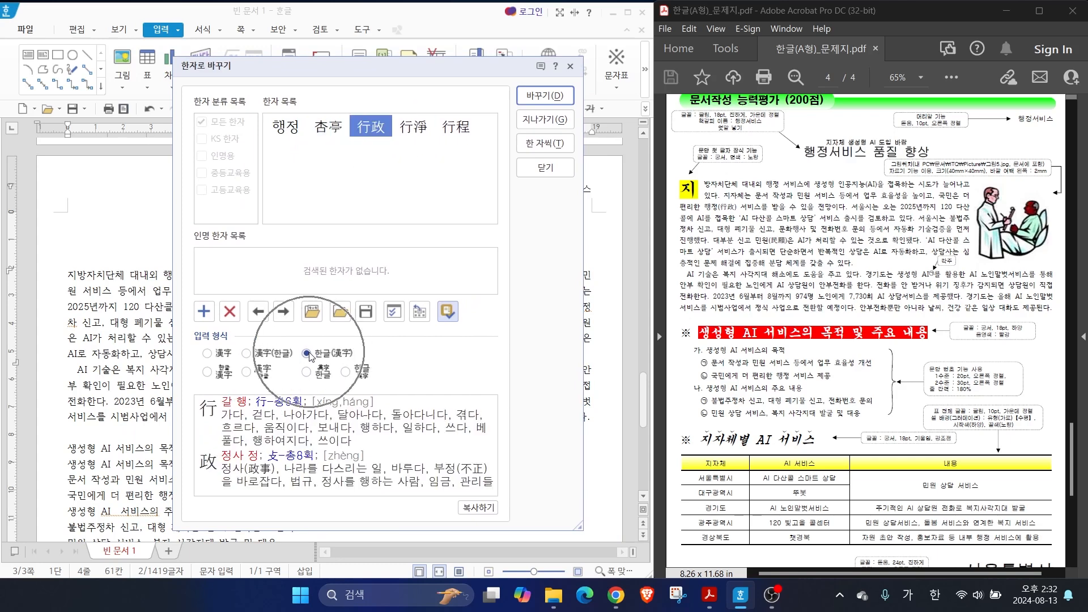
pyautogui.press('alt')
pyautogui.moveTo(276, 333); pyautogui.dragTo(381, 363)
pyautogui.moveTo(321, 331); pyautogui.dragTo(372, 299)
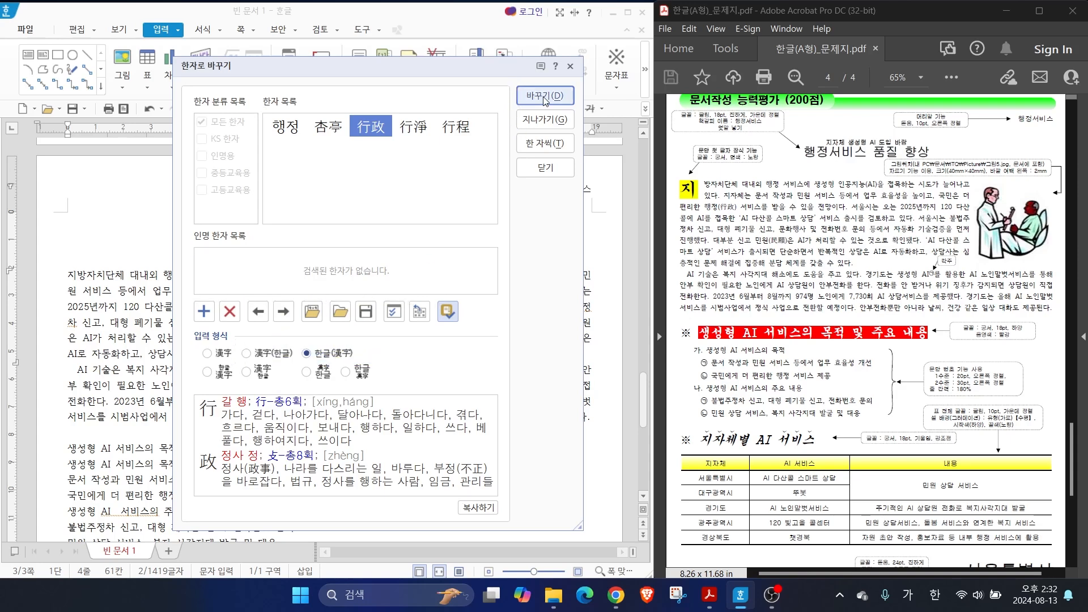
pyautogui.press('Return')
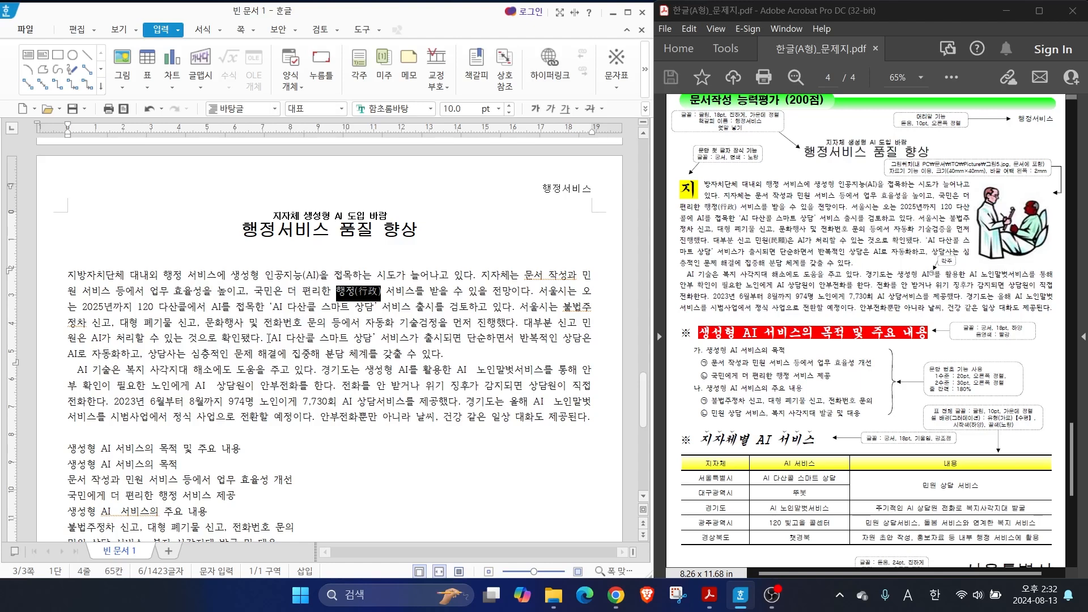
# Convert "민원" in the first body paragraph to "민원(民願)", choosing the hanja 民願
pyautogui.moveTo(583, 324); pyautogui.dragTo(76, 340)
pyautogui.press('F9')
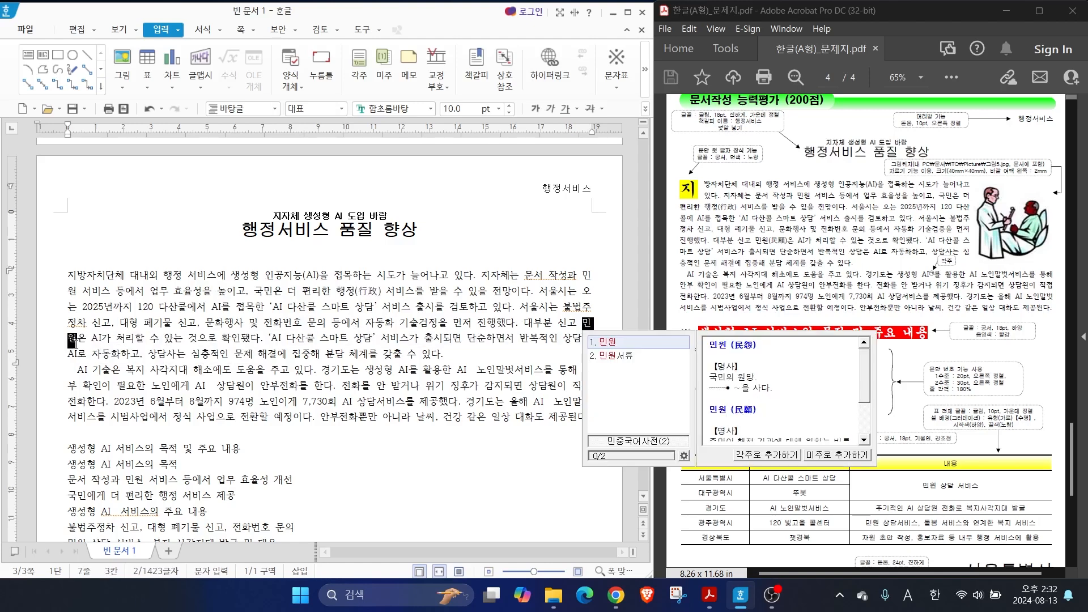
pyautogui.click(378, 130)
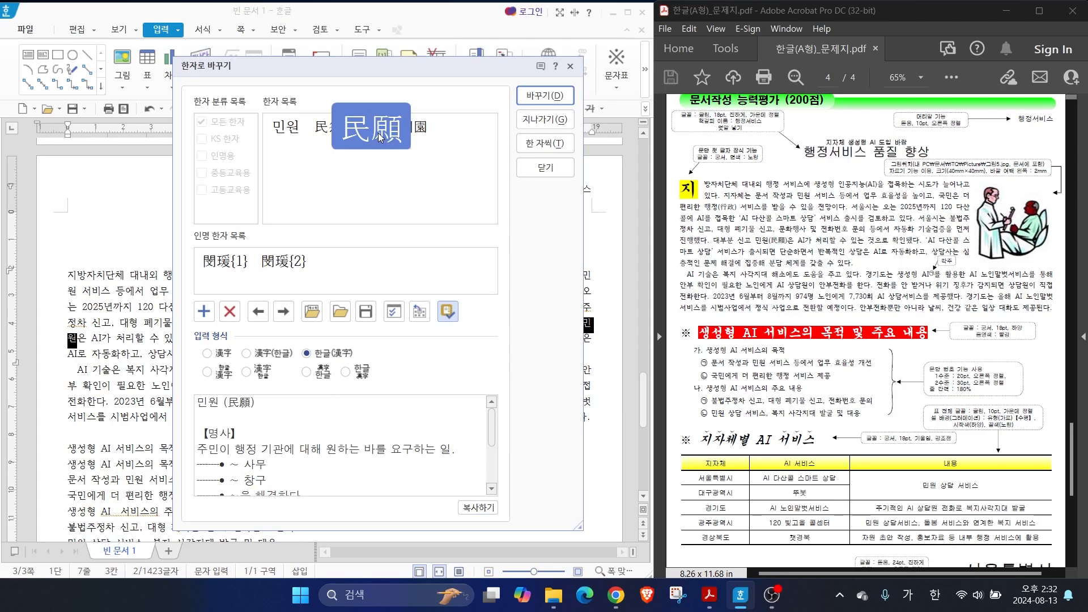
pyautogui.press('Return')
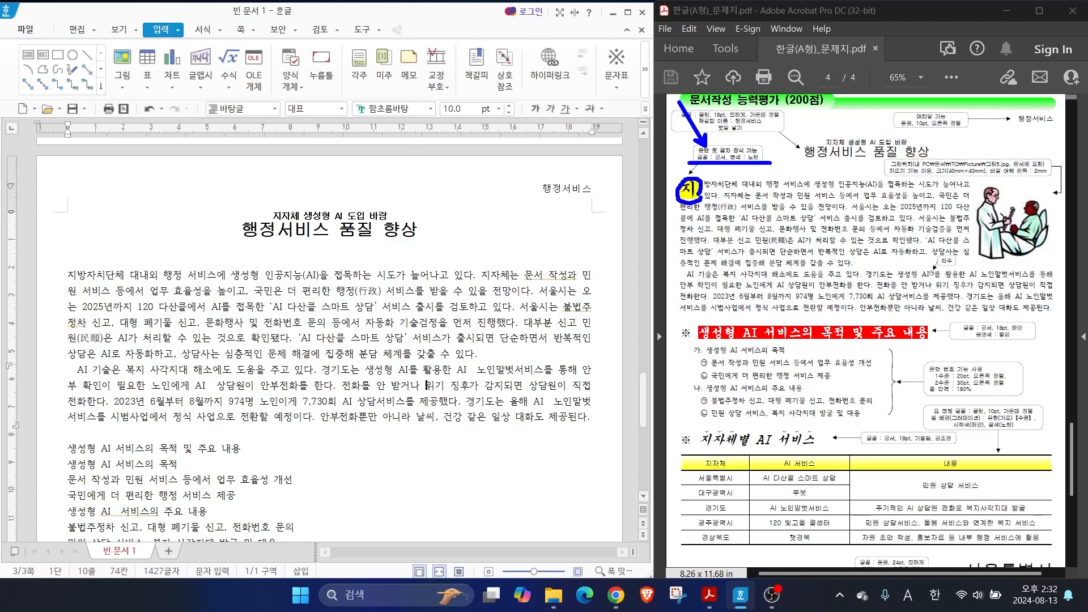
# Add a two-line drop cap (문단 첫 글자 장식) to the first body paragraph with the 궁서 font and a yellow (노랑) fill
pyautogui.press('Escape')
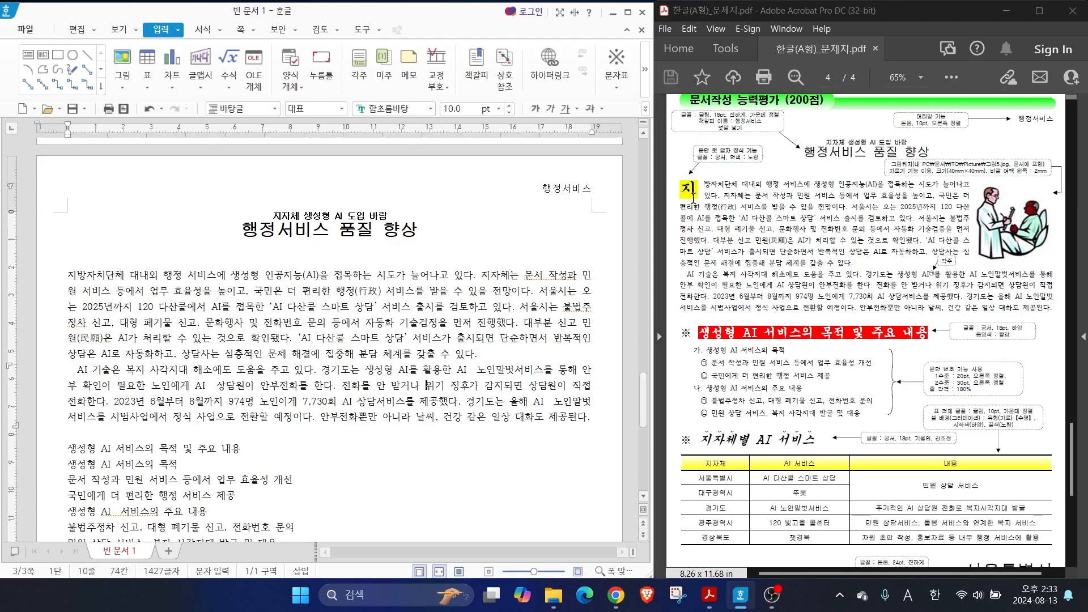
pyautogui.press('ctrl')
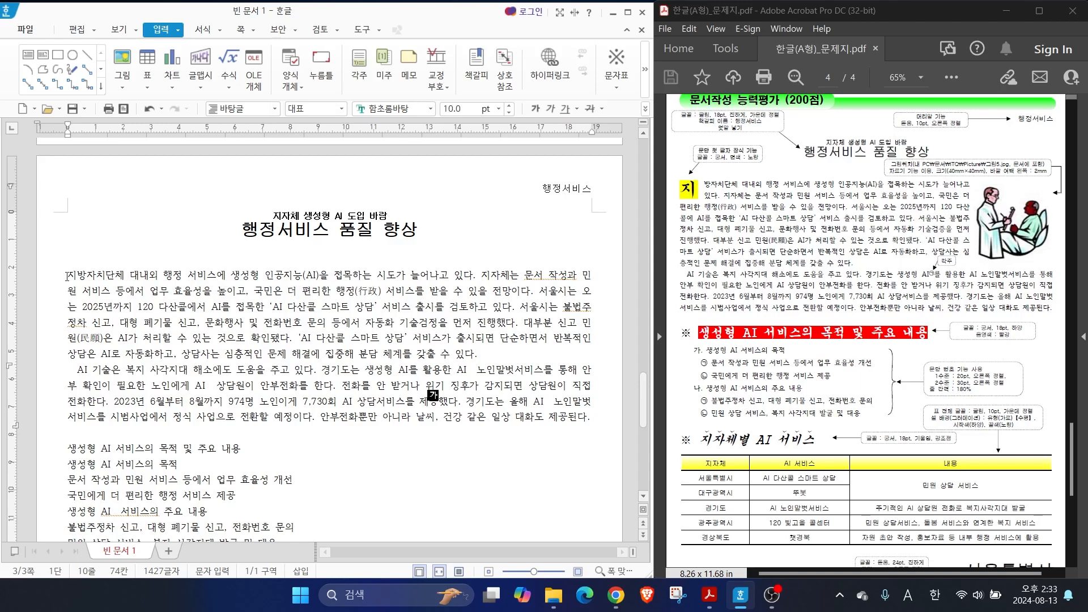
pyautogui.moveTo(68, 276); pyautogui.dragTo(75, 279)
pyautogui.click(92, 280)
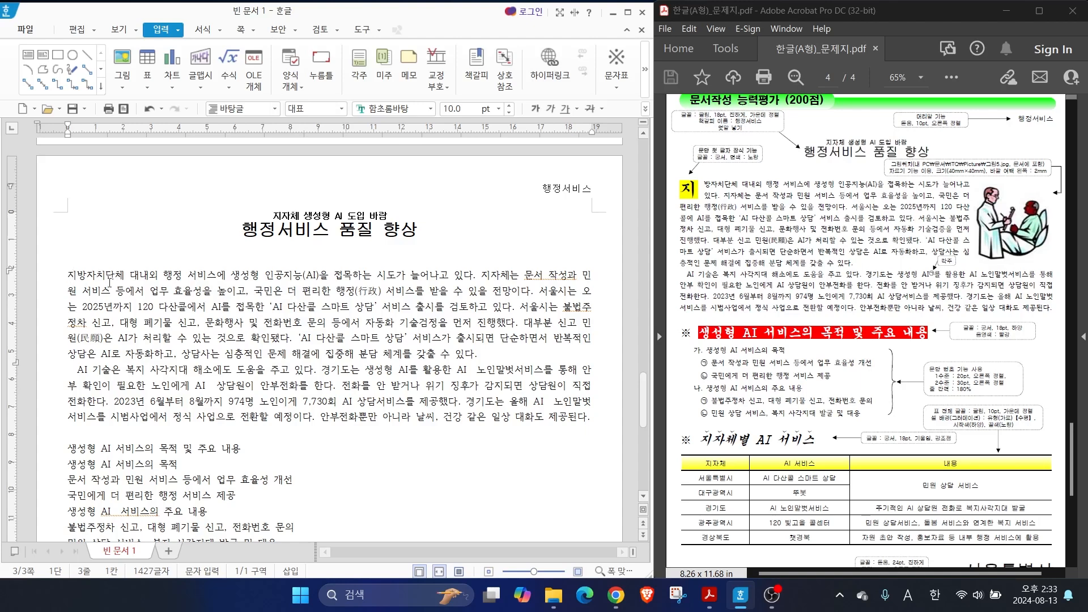
pyautogui.click(195, 34)
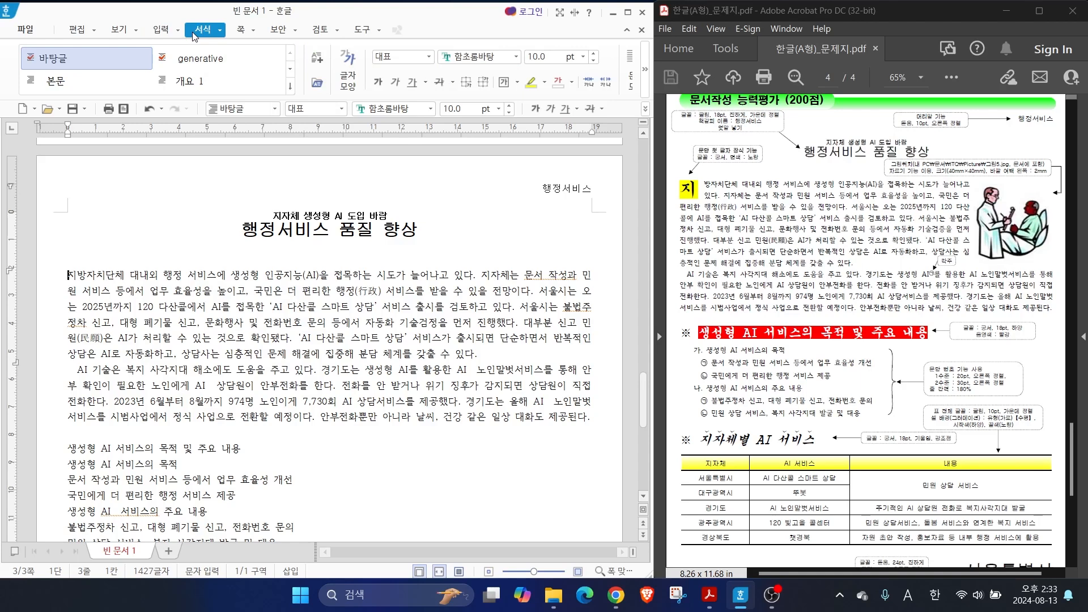
pyautogui.click(645, 69)
pyautogui.moveTo(525, 63)
pyautogui.mouseDown()
pyautogui.moveTo(498, 77)
pyautogui.moveTo(516, 40)
pyautogui.moveTo(521, 67)
pyautogui.moveTo(566, 117)
pyautogui.mouseUp()
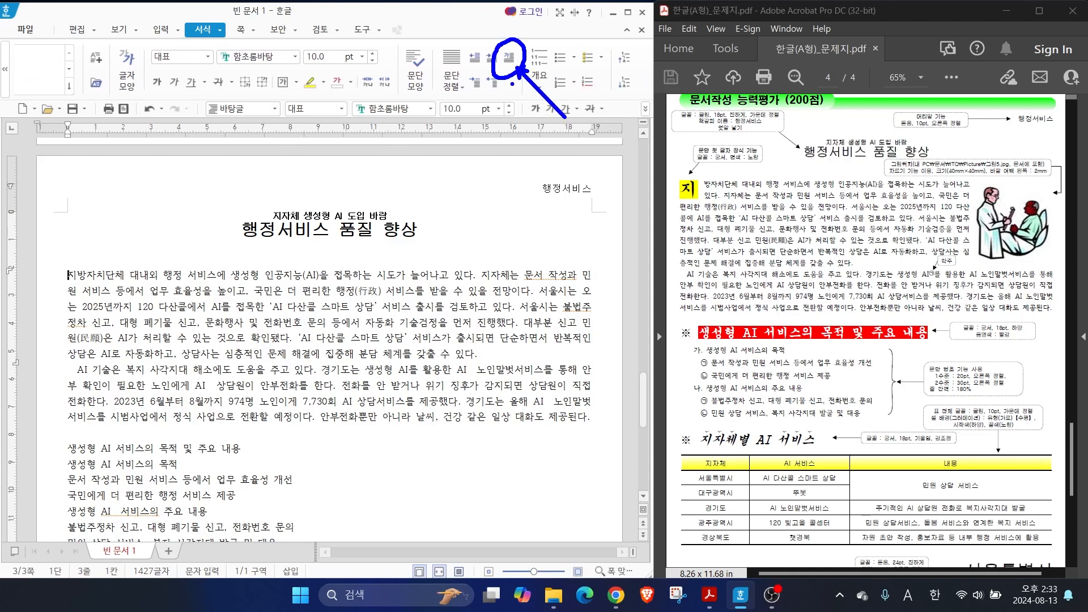
pyautogui.click(509, 57)
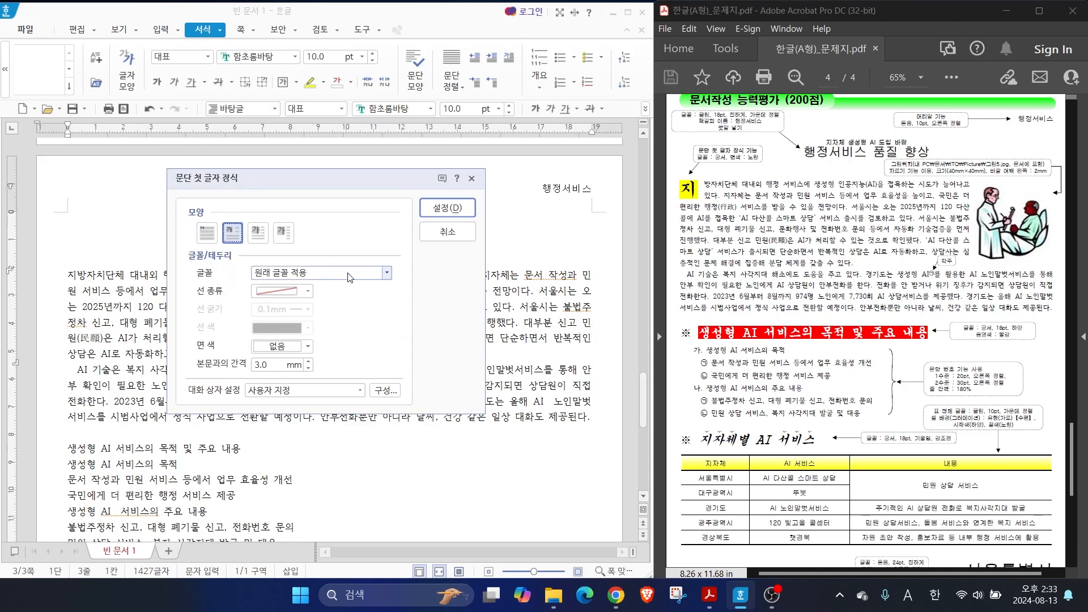
pyautogui.click(387, 274)
pyautogui.click(273, 346)
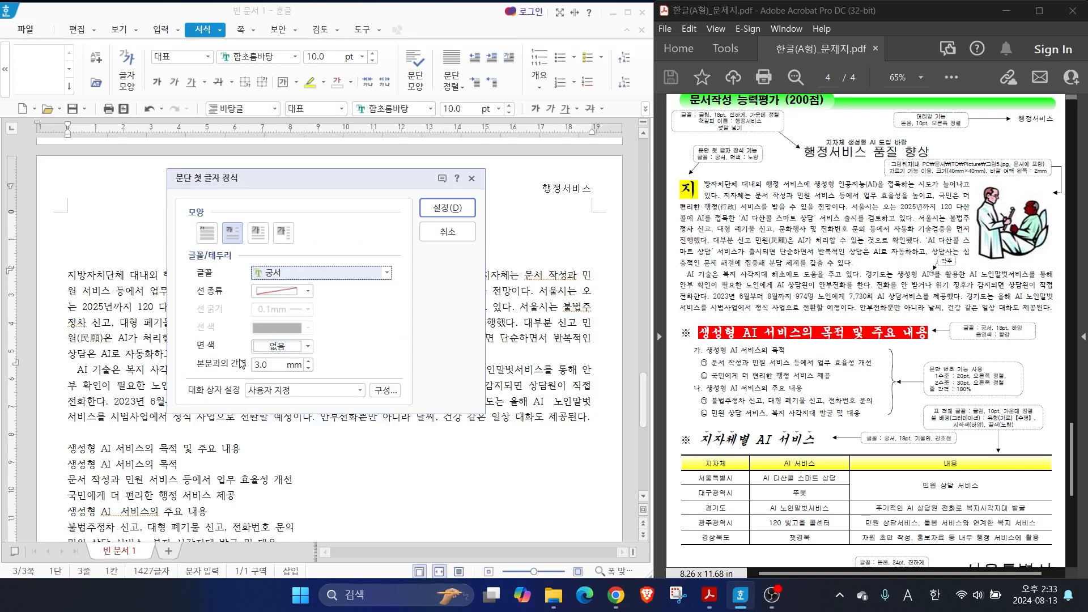
pyautogui.click(280, 346)
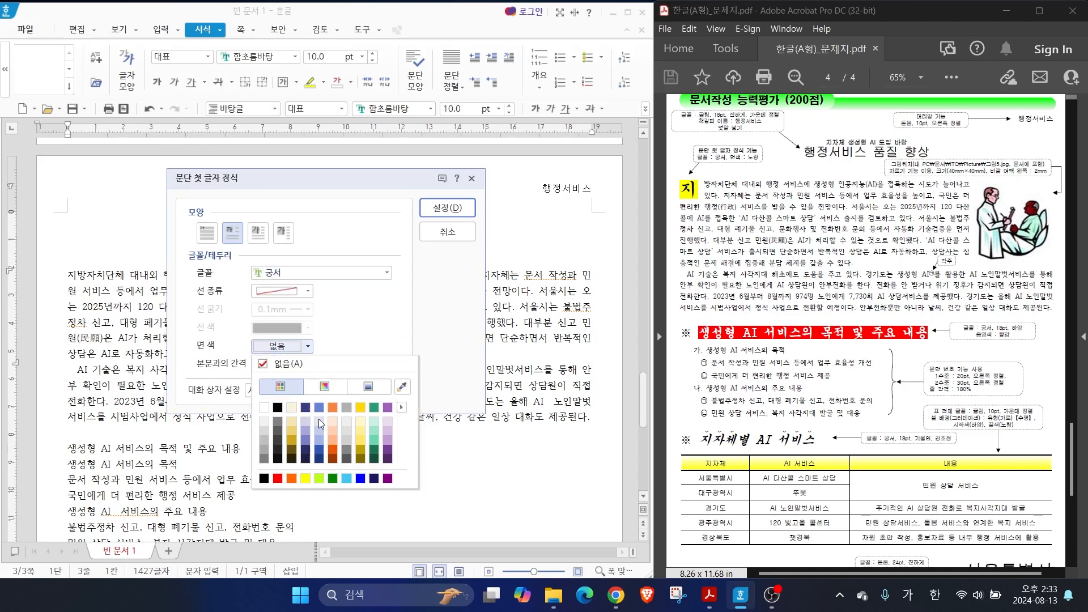
pyautogui.click(305, 479)
pyautogui.click(446, 208)
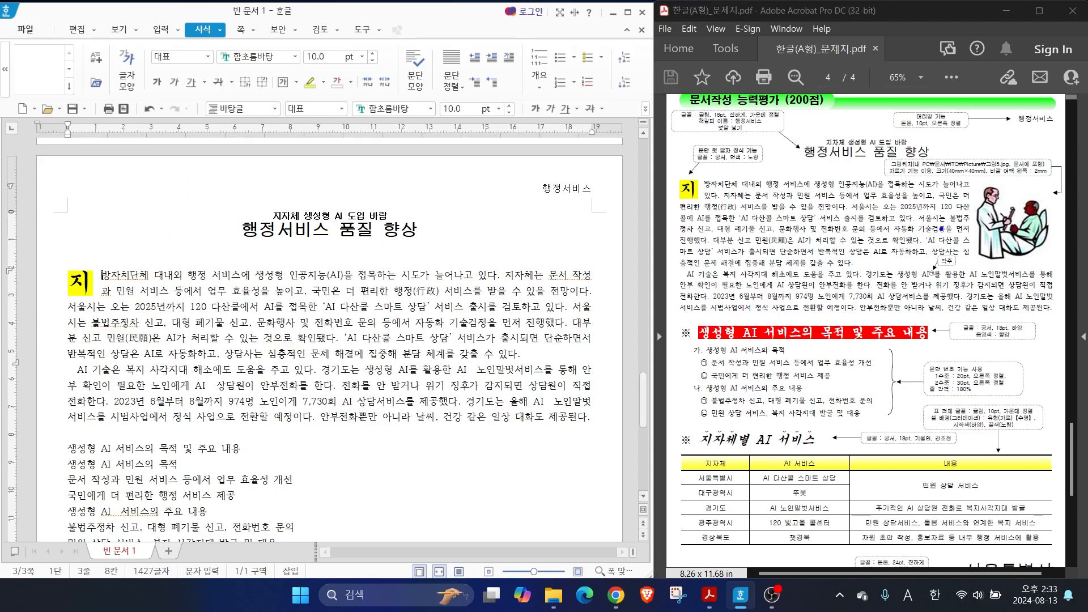
# Insert the picture 그림5 from the ITQ Picture folder beside the body paragraphs, drawn about 49 × 76 mm
pyautogui.moveTo(1024, 276)
pyautogui.mouseDown()
pyautogui.moveTo(1061, 241)
pyautogui.moveTo(1036, 265)
pyautogui.mouseUp()
pyautogui.press('Escape')
pyautogui.click(161, 29)
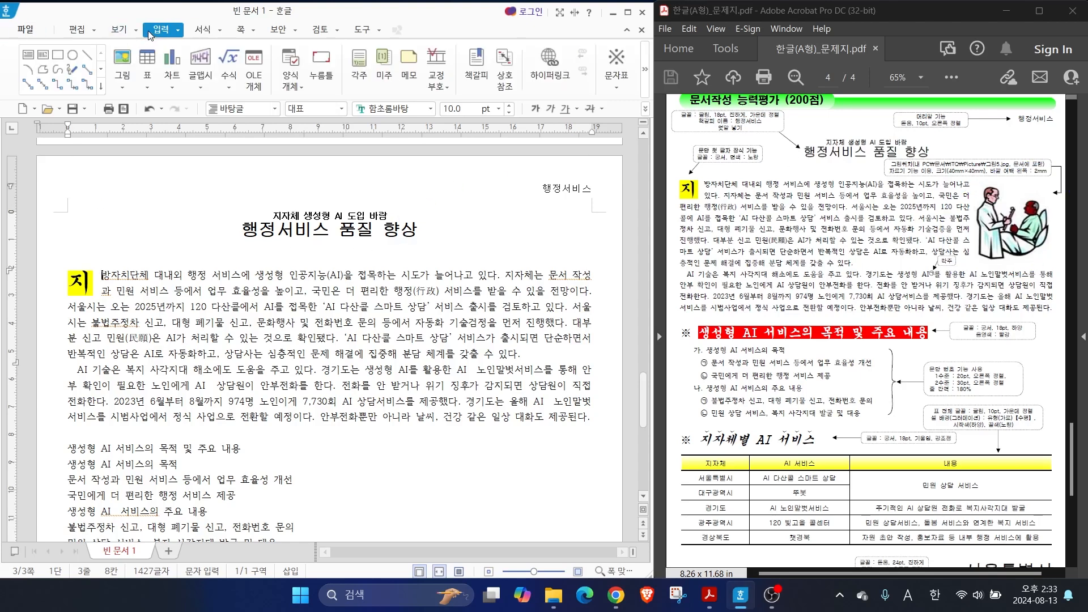
pyautogui.click(123, 59)
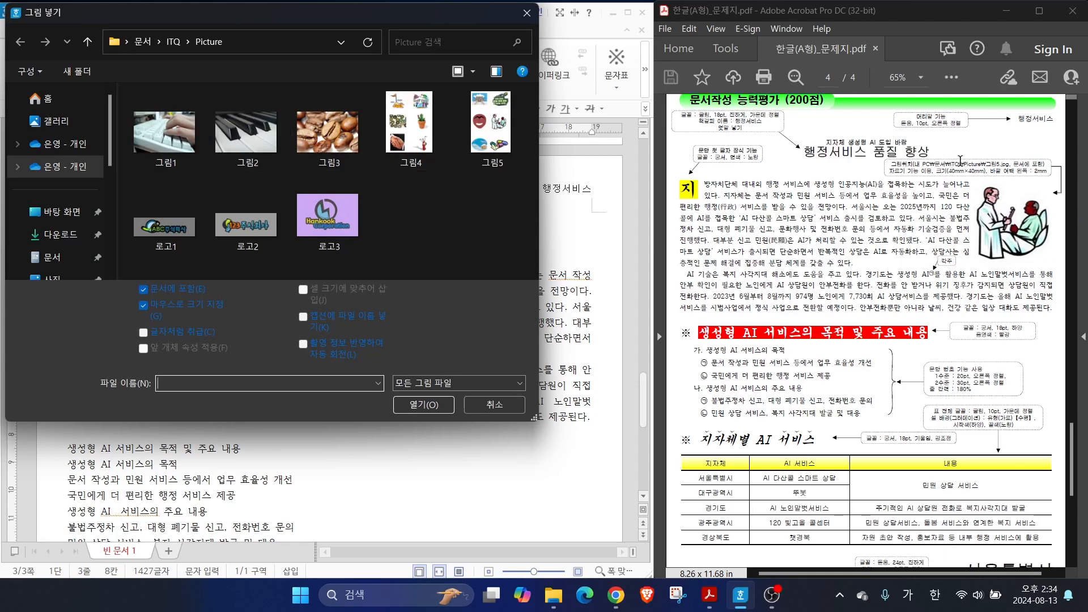
pyautogui.click(509, 146)
pyautogui.moveTo(537, 157)
pyautogui.mouseDown()
pyautogui.moveTo(475, 89)
pyautogui.moveTo(548, 168)
pyautogui.mouseUp()
pyautogui.moveTo(1043, 249)
pyautogui.mouseDown()
pyautogui.moveTo(958, 245)
pyautogui.moveTo(1055, 241)
pyautogui.mouseUp()
pyautogui.moveTo(898, 171); pyautogui.dragTo(928, 214)
pyautogui.moveTo(881, 178); pyautogui.dragTo(946, 177)
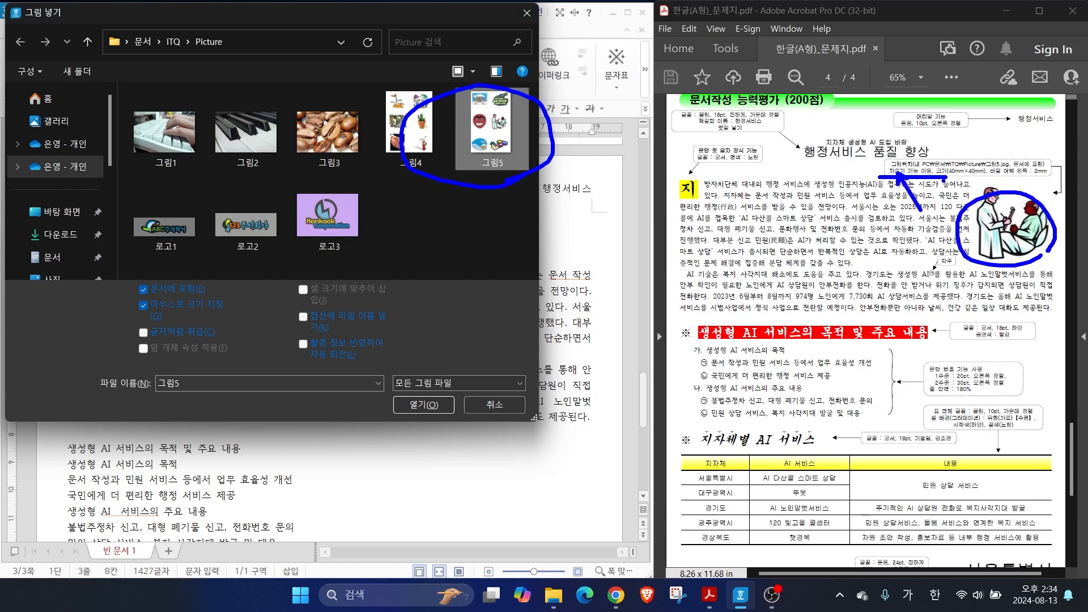
pyautogui.press('Escape')
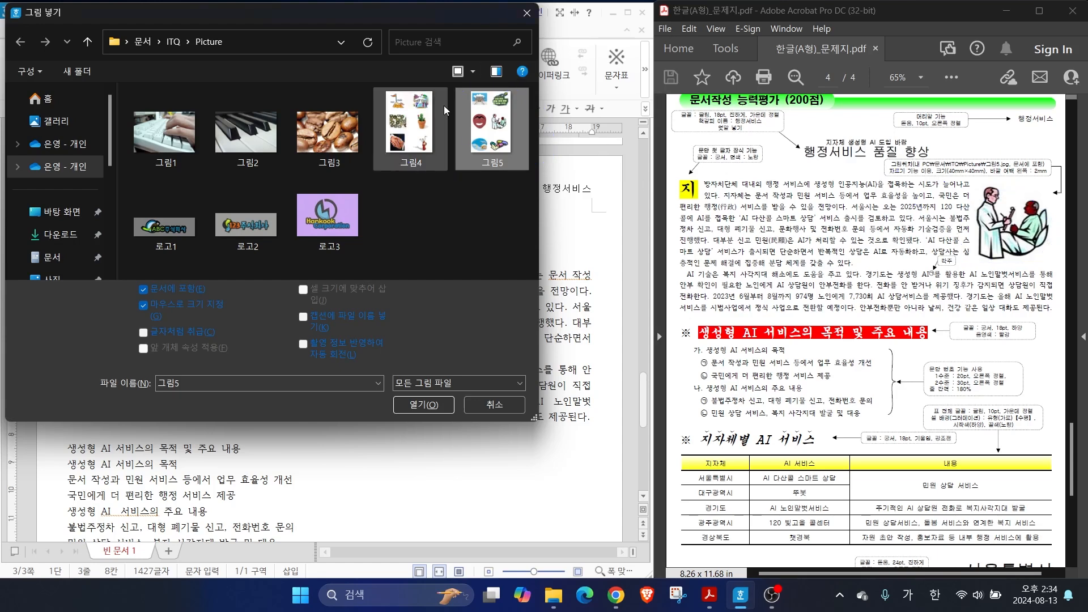
pyautogui.click(419, 403)
pyautogui.moveTo(429, 259); pyautogui.dragTo(567, 469)
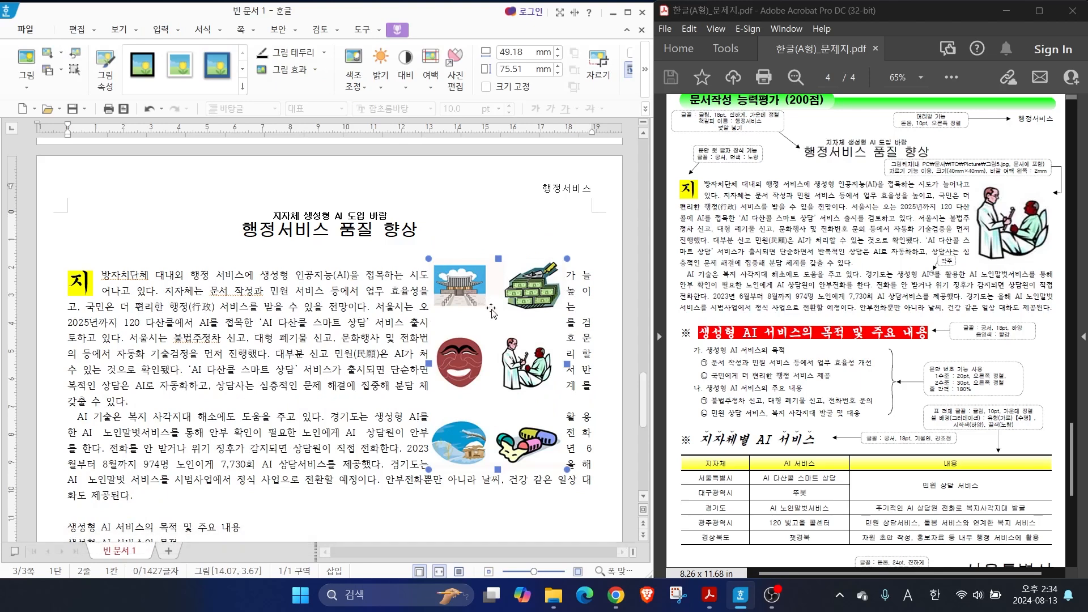
# Crop the inserted picture to just the doctor-and-patient drawing, about 28 × 26 mm
pyautogui.moveTo(424, 48)
pyautogui.mouseDown()
pyautogui.moveTo(371, 52)
pyautogui.moveTo(408, 10)
pyautogui.moveTo(456, 94)
pyautogui.moveTo(414, 61)
pyautogui.mouseUp()
pyautogui.moveTo(572, 99)
pyautogui.mouseDown()
pyautogui.moveTo(619, 89)
pyautogui.moveTo(618, 50)
pyautogui.moveTo(618, 89)
pyautogui.moveTo(601, 77)
pyautogui.mouseUp()
pyautogui.moveTo(603, 93); pyautogui.dragTo(620, 81)
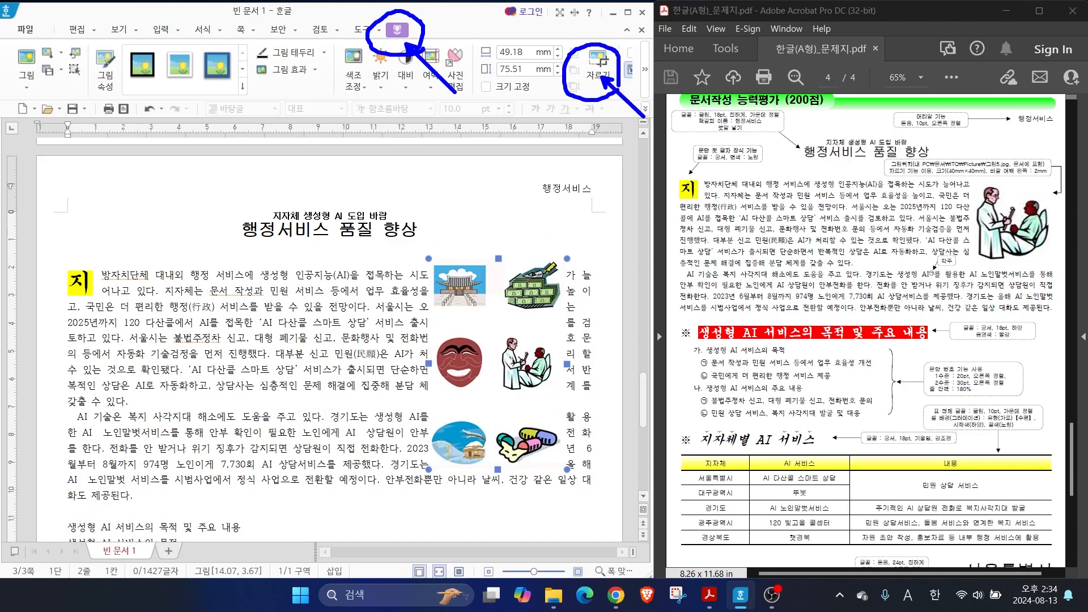
pyautogui.click(598, 62)
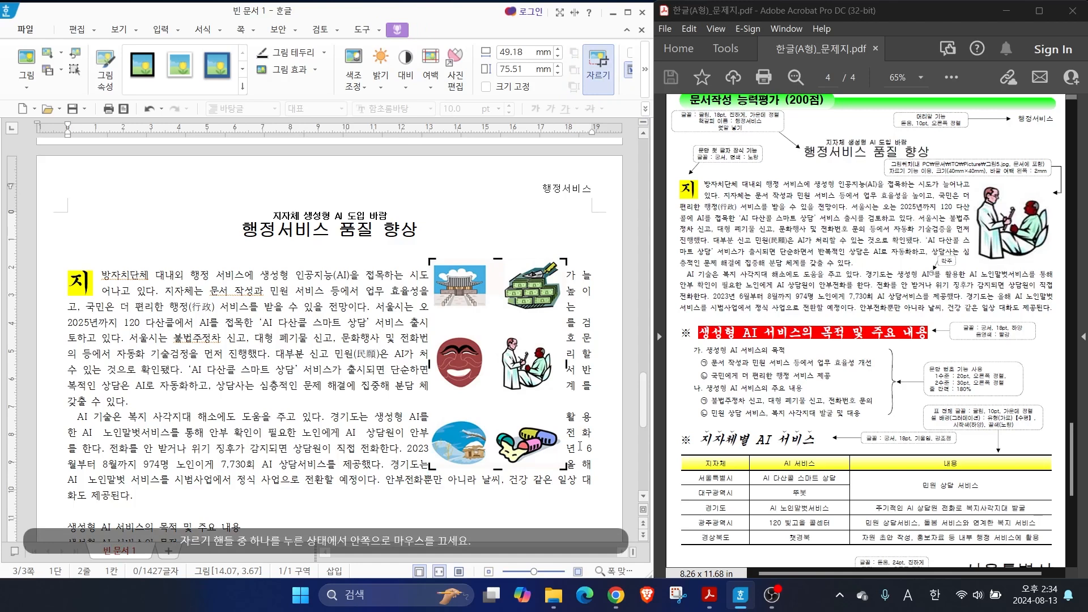
pyautogui.press('ctrl')
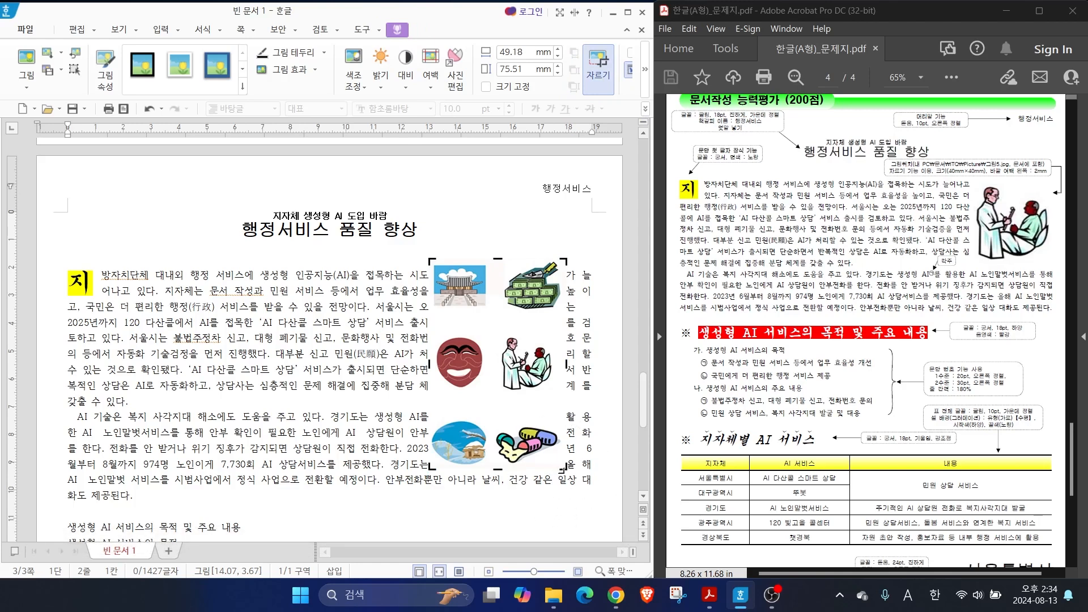
pyautogui.moveTo(432, 468); pyautogui.dragTo(486, 399)
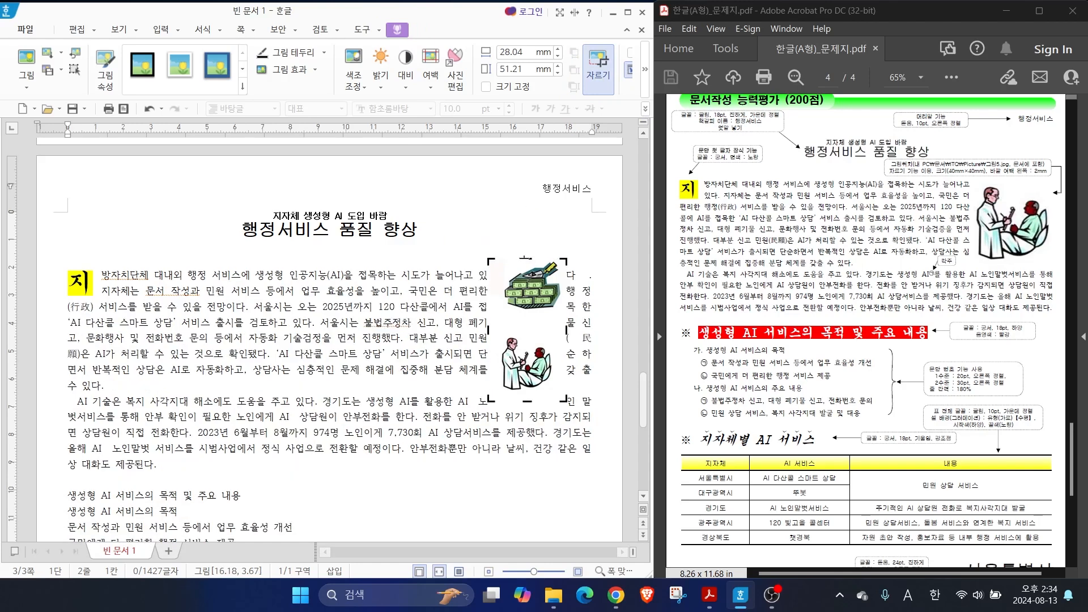
pyautogui.moveTo(527, 257); pyautogui.dragTo(543, 308)
pyautogui.click(488, 492)
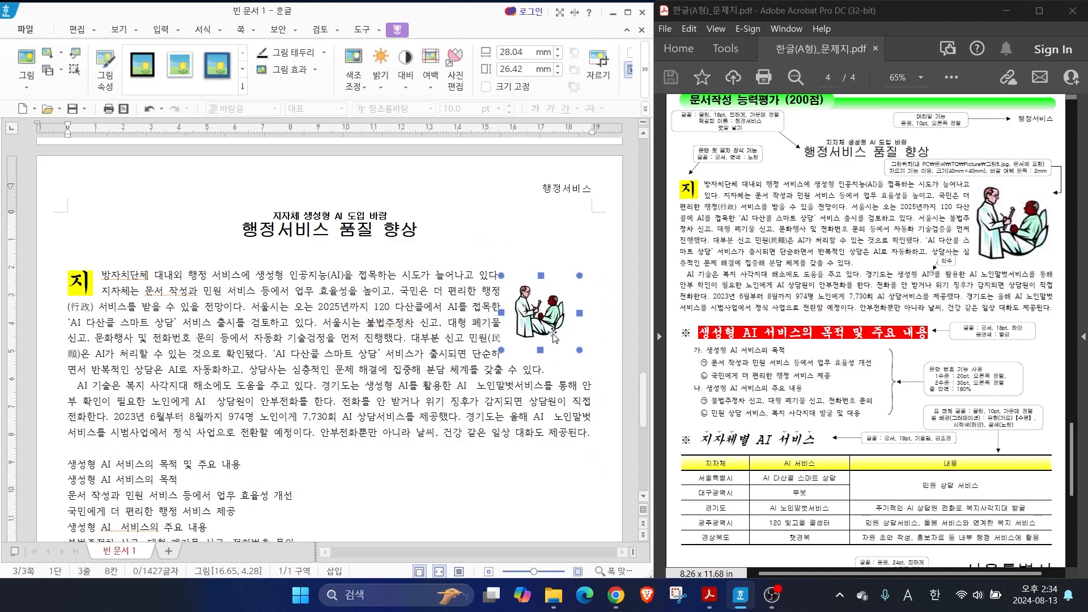
# Set the cropped picture's width and height to 40 mm each and lock its size (크기 고정)
pyautogui.doubleClick(542, 309)
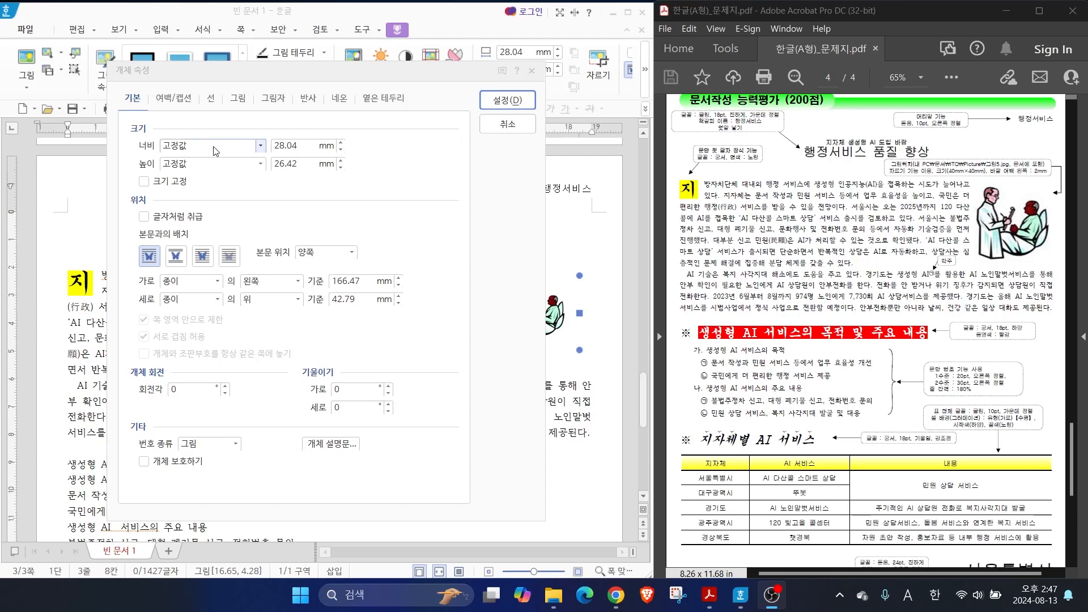
pyautogui.click(132, 102)
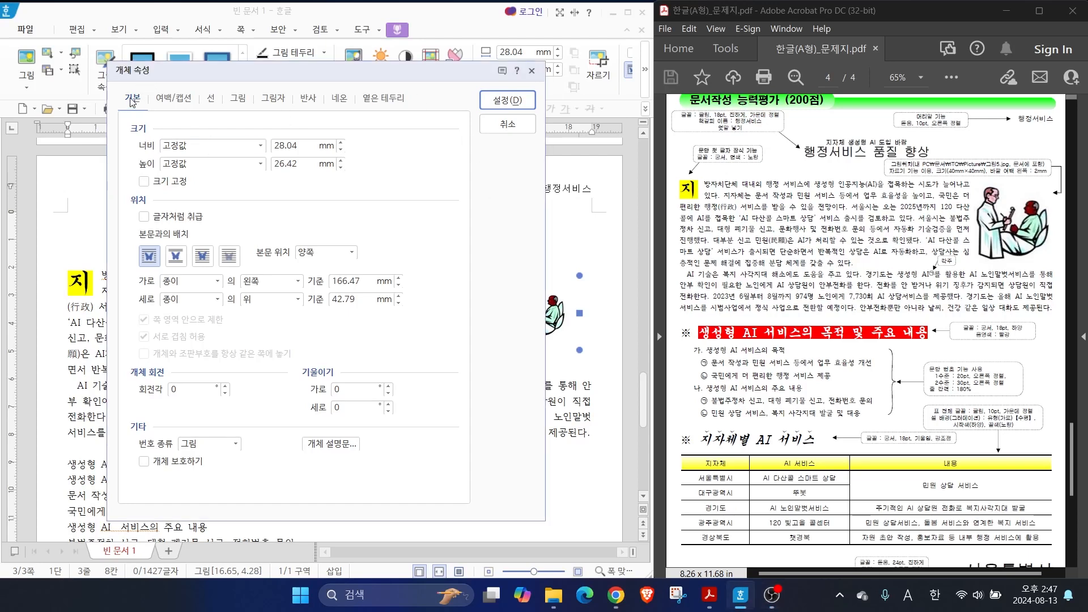
pyautogui.press('alt')
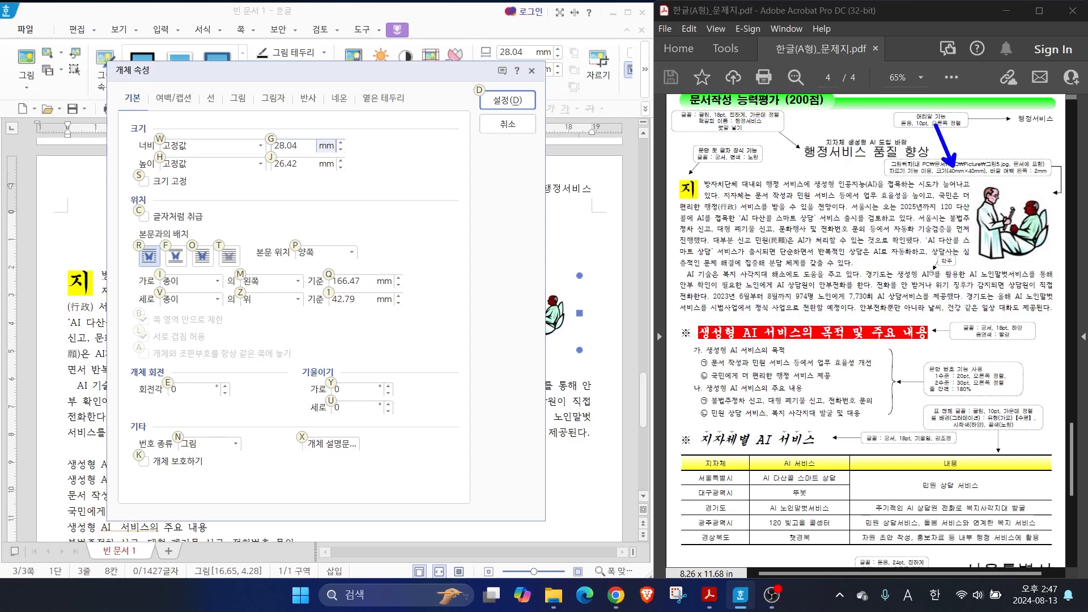
pyautogui.press('Escape')
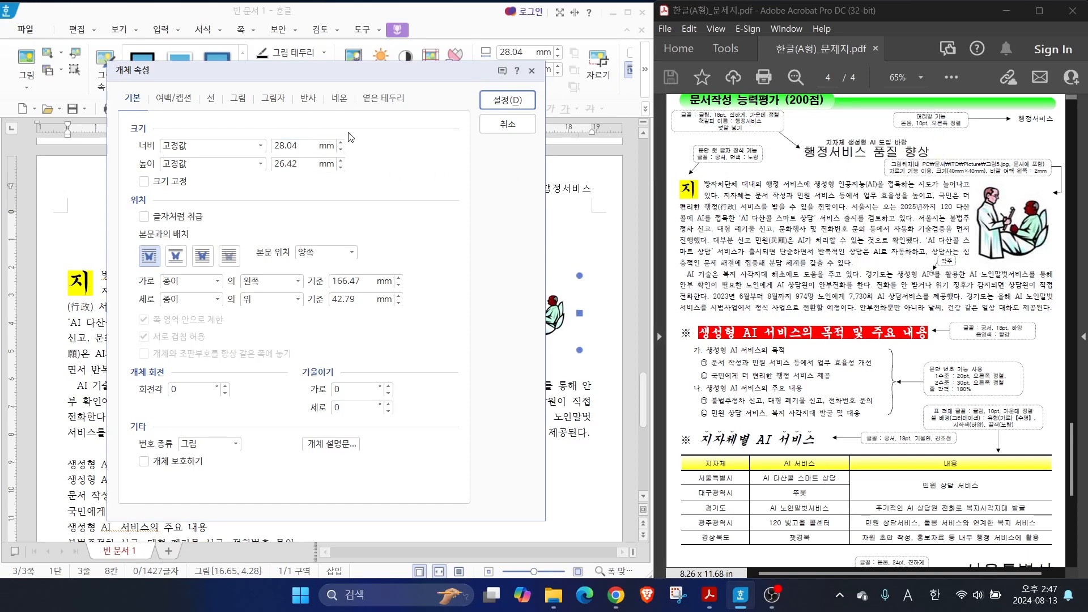
pyautogui.moveTo(305, 146); pyautogui.dragTo(107, 141)
pyautogui.write('40')
pyautogui.press('Tab')
pyautogui.press('Tab')
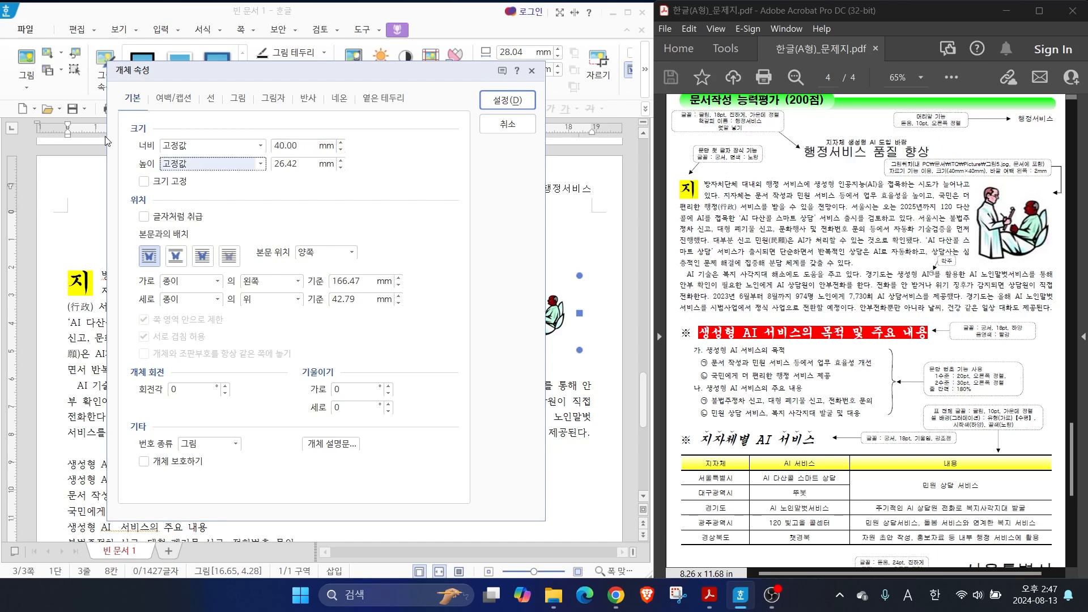
pyautogui.write('40')
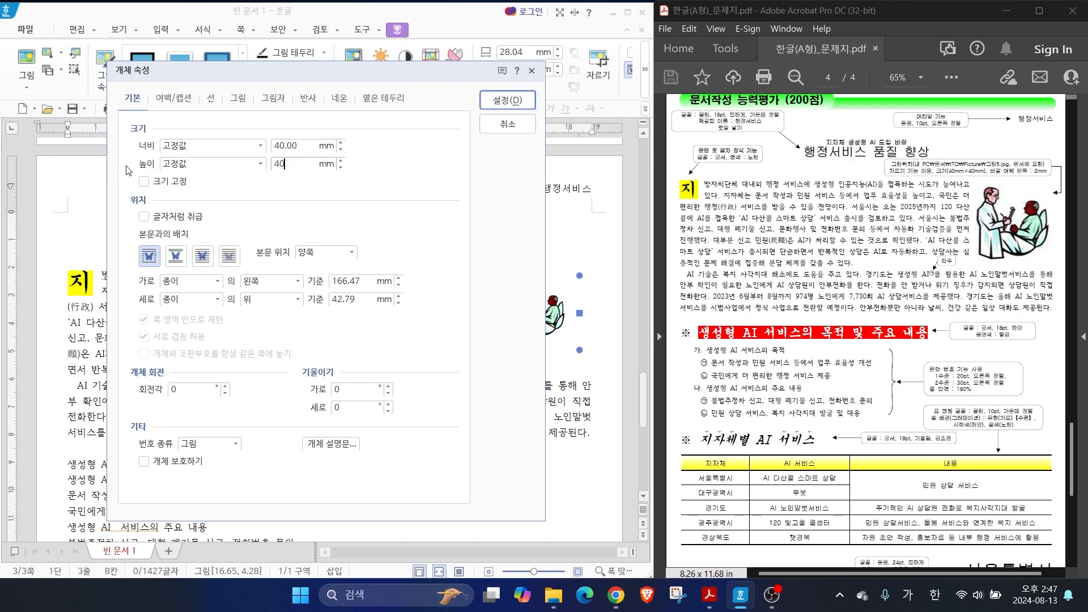
pyautogui.click(144, 182)
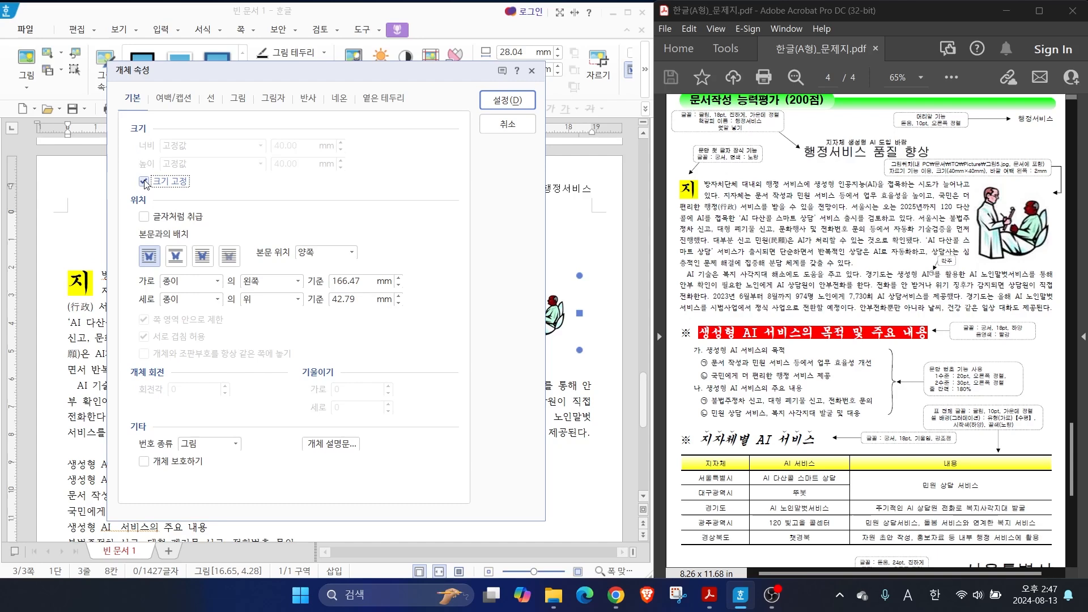
# Set the picture's left outer margin to 2 mm and place it against the right margin beside the first body paragraph
pyautogui.press('alt')
pyautogui.moveTo(1012, 165); pyautogui.dragTo(991, 129)
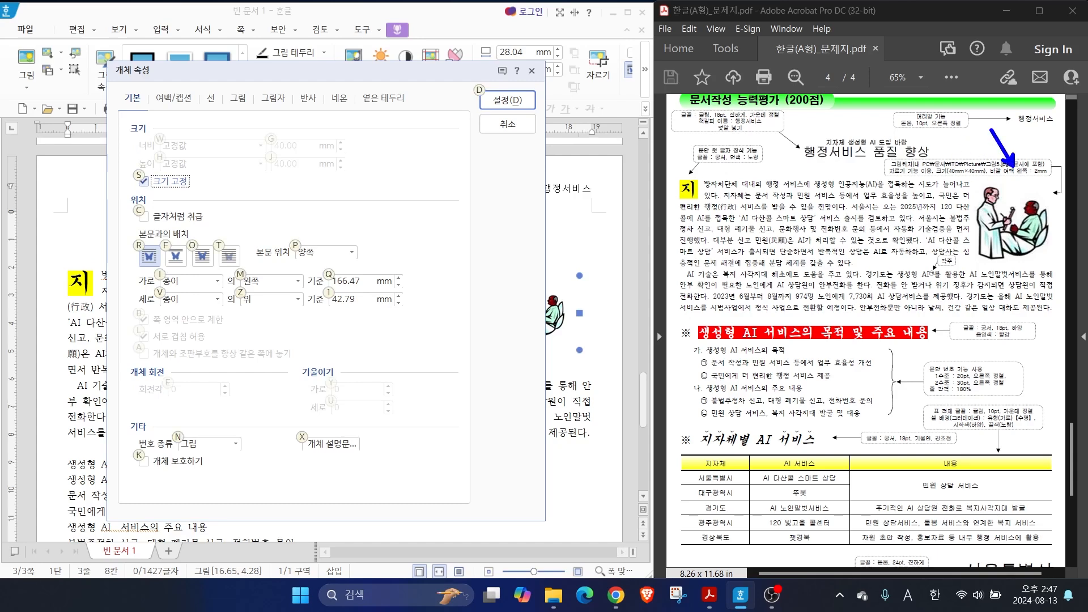
pyautogui.moveTo(990, 173); pyautogui.dragTo(1054, 175)
pyautogui.moveTo(192, 97)
pyautogui.mouseDown()
pyautogui.moveTo(147, 107)
pyautogui.moveTo(193, 89)
pyautogui.mouseUp()
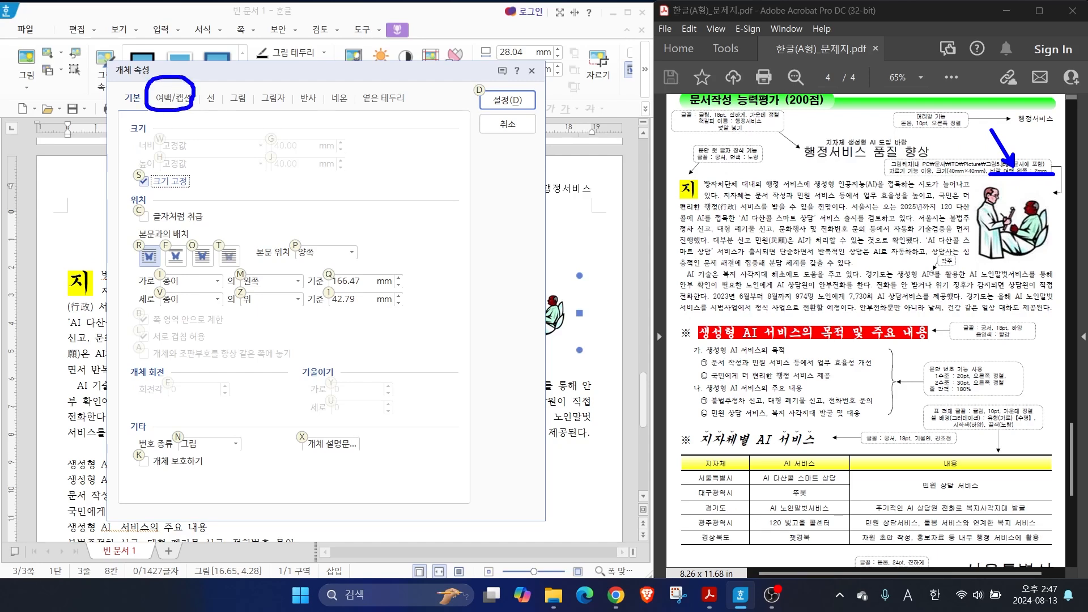
pyautogui.click(172, 98)
pyautogui.click(225, 142)
pyautogui.click(224, 142)
pyautogui.click(491, 100)
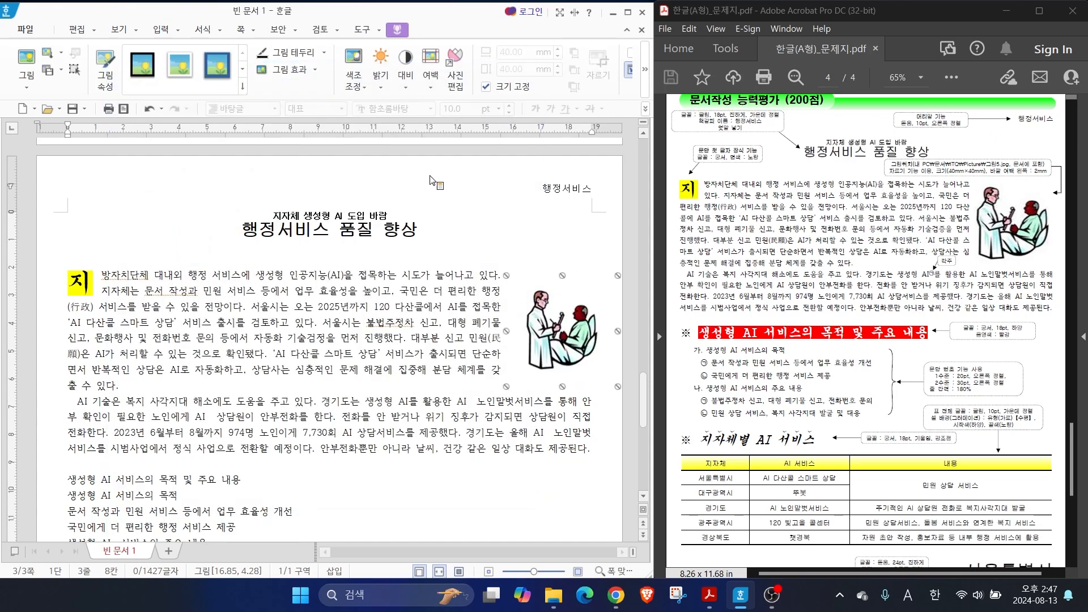
pyautogui.moveTo(538, 333); pyautogui.dragTo(556, 326)
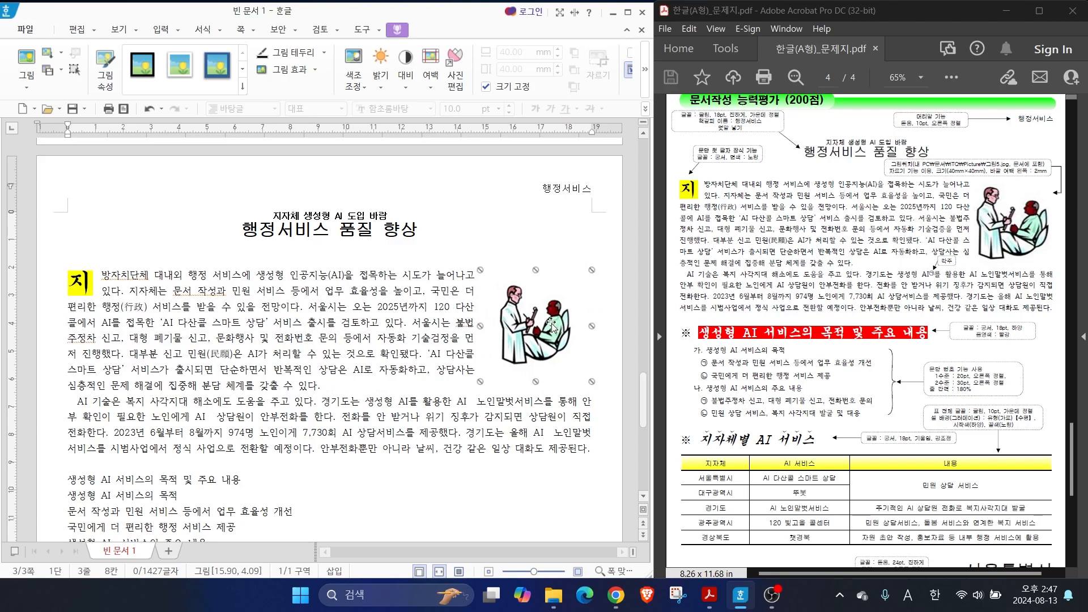
# Insert a footnote (각주) after "생성형 AI" in the second body paragraph and return to the body text
pyautogui.moveTo(937, 278)
pyautogui.mouseDown()
pyautogui.moveTo(953, 285)
pyautogui.moveTo(929, 238)
pyautogui.moveTo(950, 280)
pyautogui.mouseUp()
pyautogui.press('Escape')
pyautogui.moveTo(65, 386)
pyautogui.mouseDown()
pyautogui.moveTo(378, 456)
pyautogui.moveTo(611, 458)
pyautogui.mouseUp()
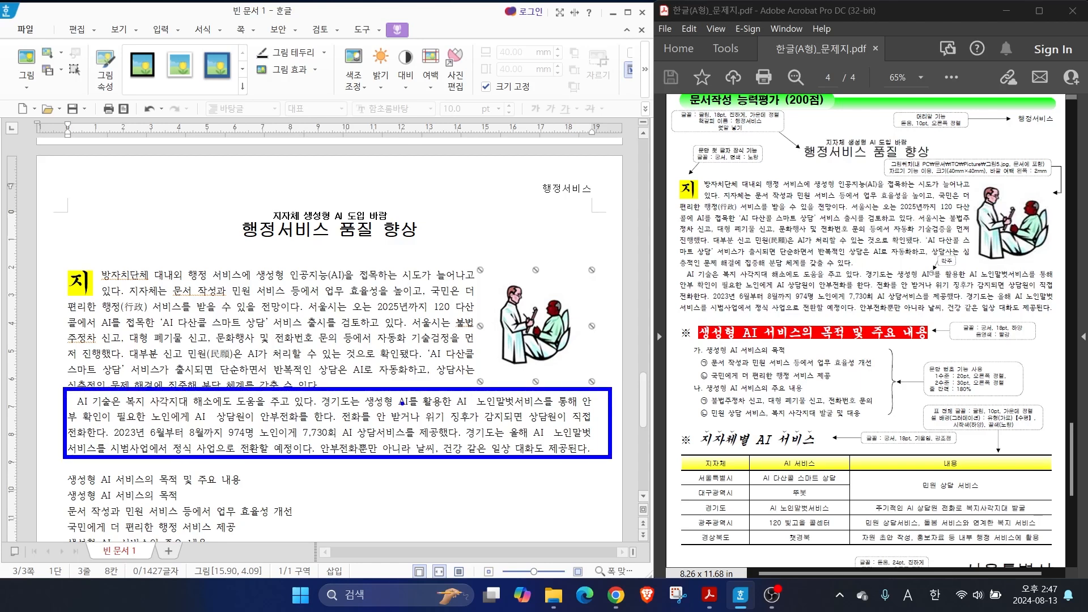
pyautogui.moveTo(388, 387); pyautogui.dragTo(416, 411)
pyautogui.moveTo(457, 358); pyautogui.dragTo(406, 389)
pyautogui.press('Escape')
pyautogui.click(409, 401)
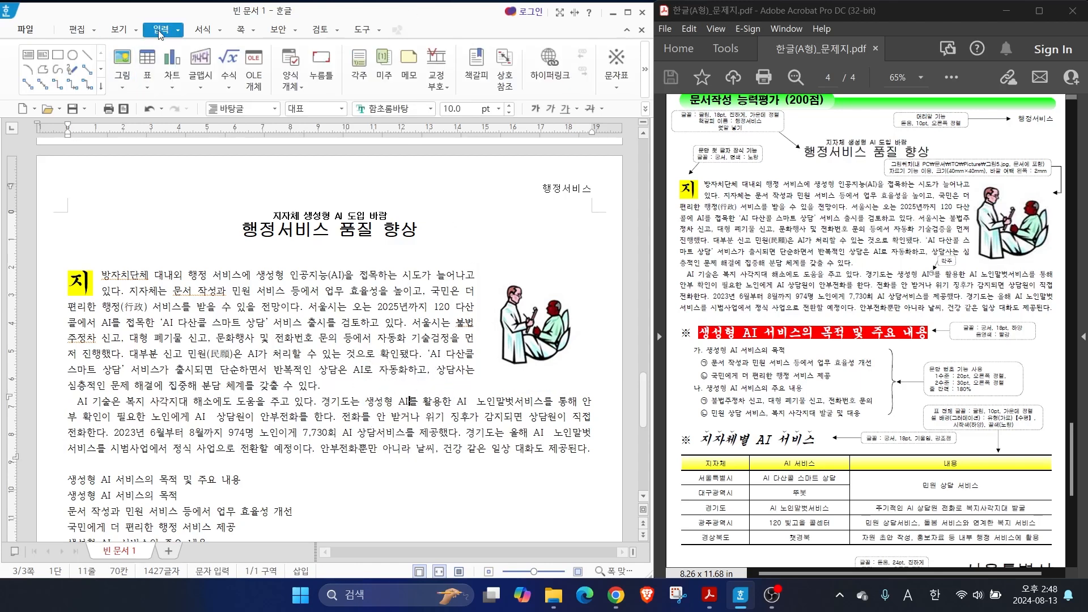
pyautogui.click(359, 71)
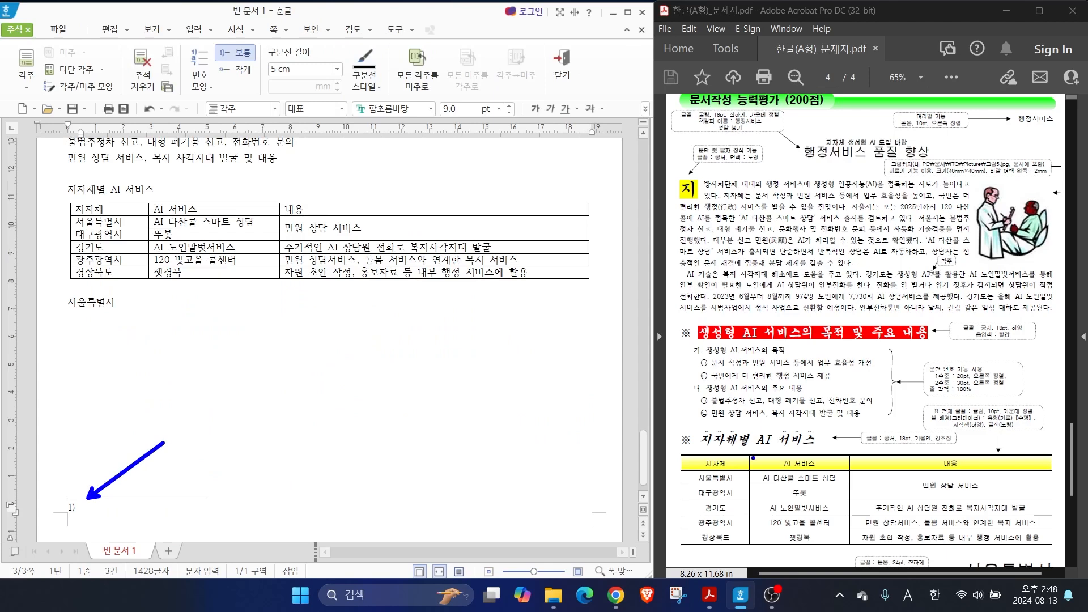
pyautogui.scroll(-3, 783, 422)
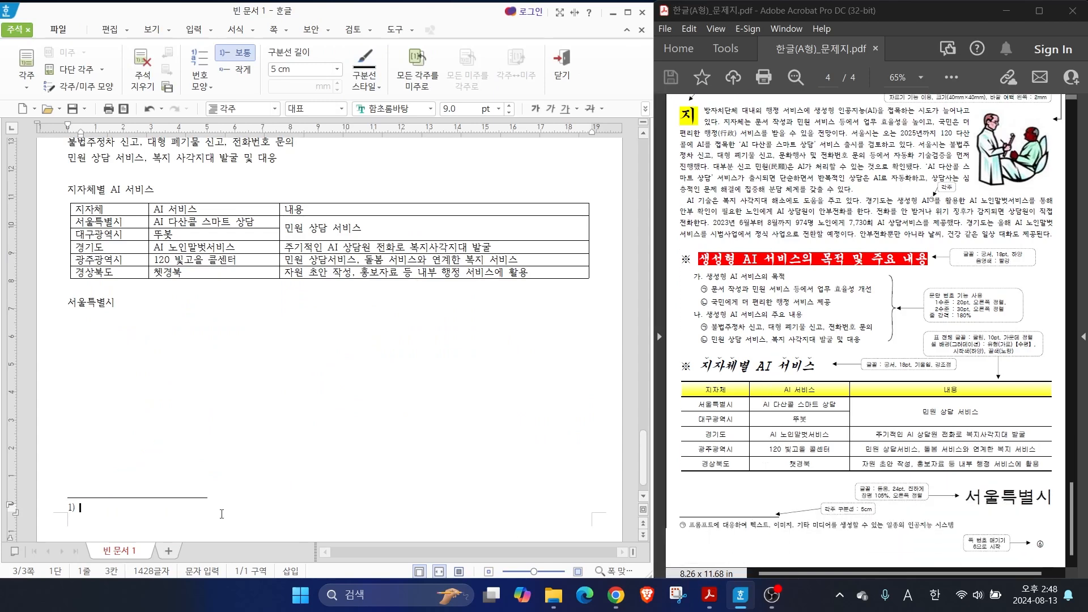
pyautogui.hotkey('shift', 'Escape')
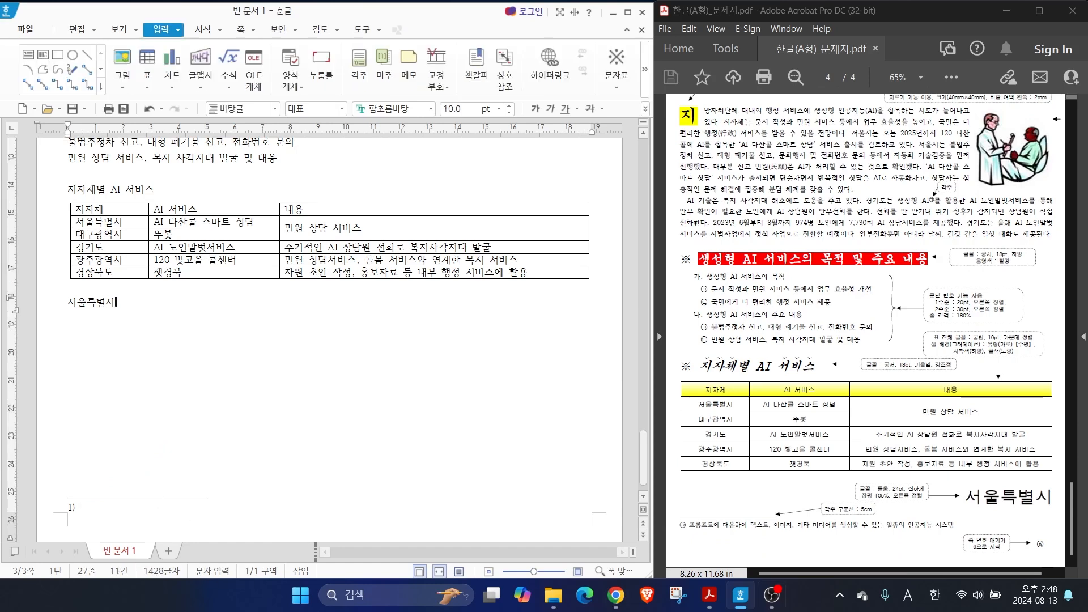
# Enter the footnote text "프롬프트에 대응하여 텍스트, 이미지, 기타 미디어를 생성할 수 있는 일종의 인공지능 시스템"
pyautogui.click(110, 512)
pyautogui.write('프롬프')
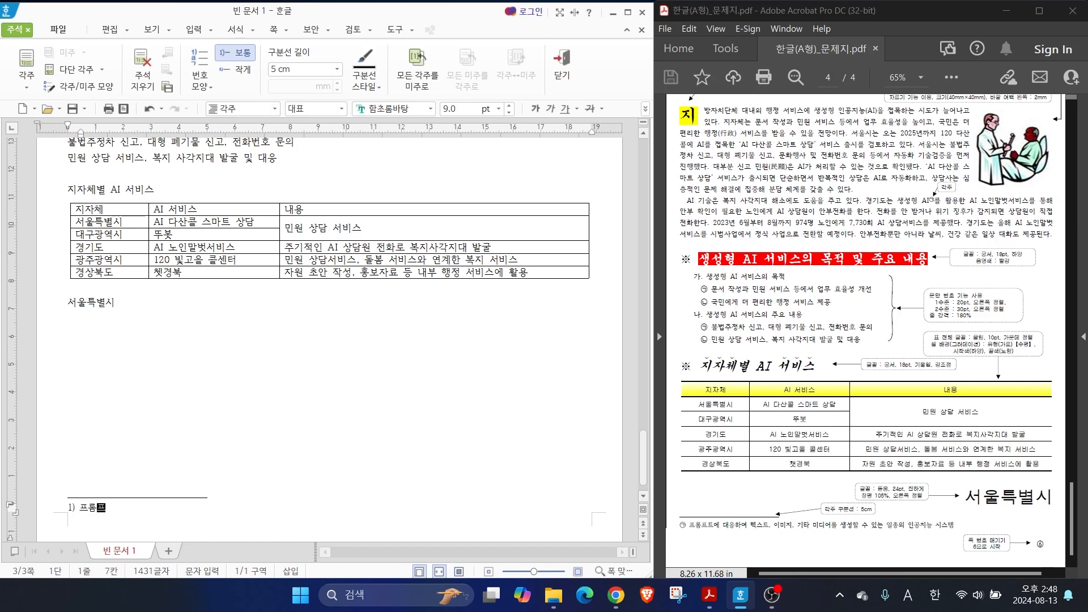
pyautogui.write('트에 대응하여 텍스트, 이미지, 기타 미디')
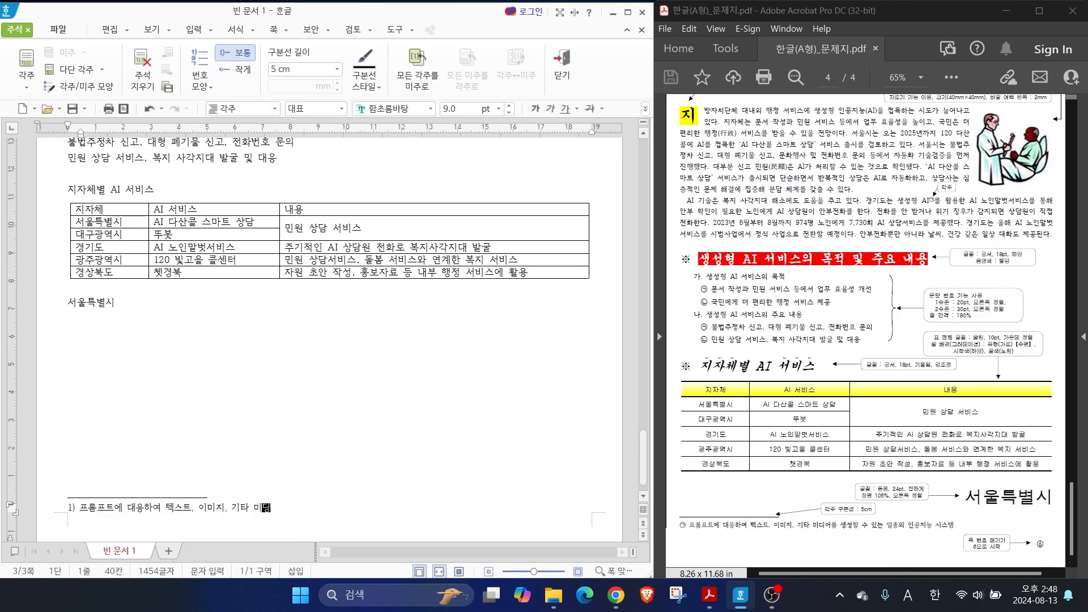
pyautogui.write('어를 생성할 수 있는 일종의 인공지능 시스템')
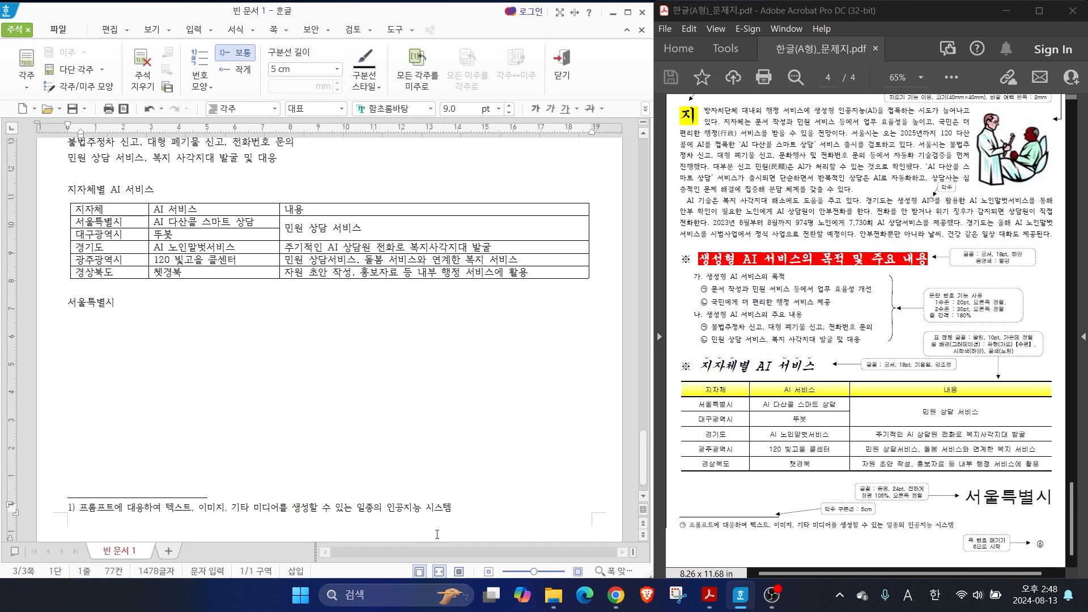
pyautogui.hotkey('ctrl', '2')
pyautogui.moveTo(75, 498); pyautogui.dragTo(113, 473)
pyautogui.moveTo(681, 513); pyautogui.dragTo(716, 499)
pyautogui.moveTo(51, 44); pyautogui.dragTo(1, 19)
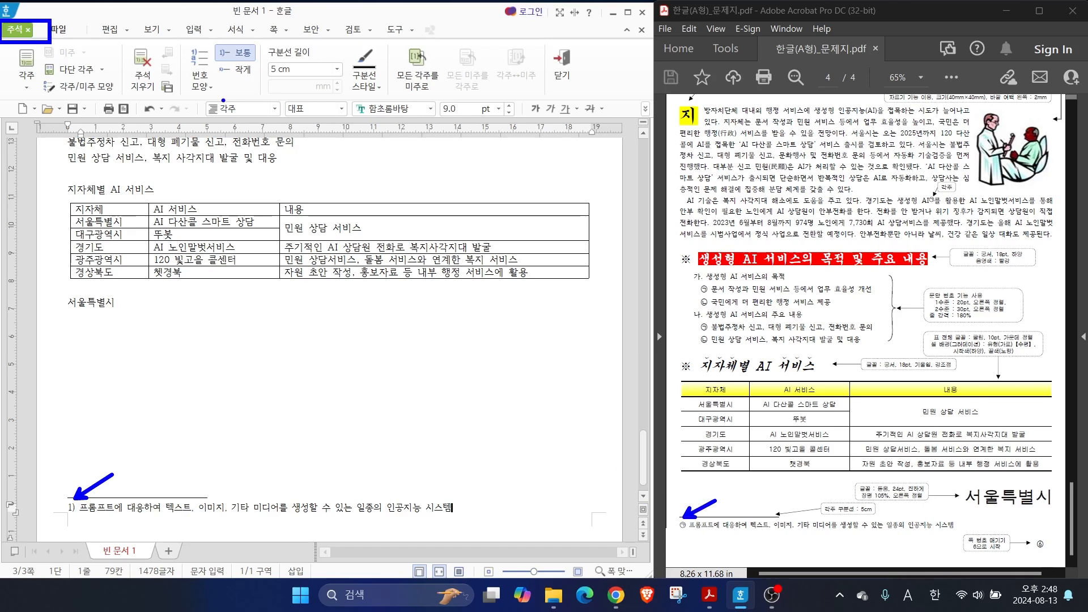
pyautogui.moveTo(221, 100)
pyautogui.mouseDown()
pyautogui.moveTo(210, 64)
pyautogui.moveTo(220, 105)
pyautogui.mouseUp()
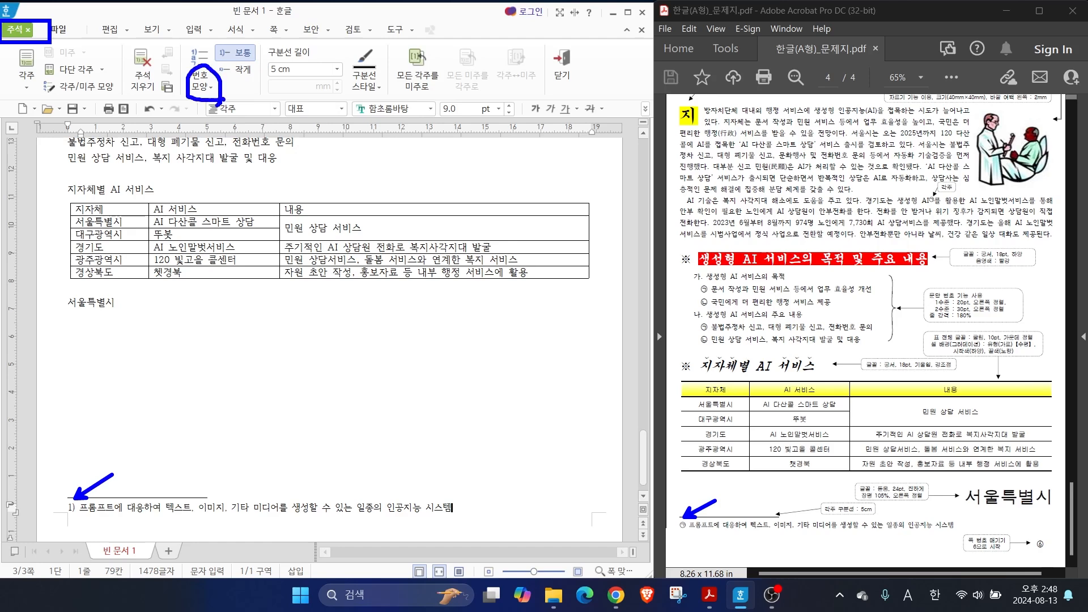
pyautogui.press('Escape')
# Set the footnote's number format (번호 모양) to ㉠, ㉡, ㉢ and return to the body text
pyautogui.click(207, 85)
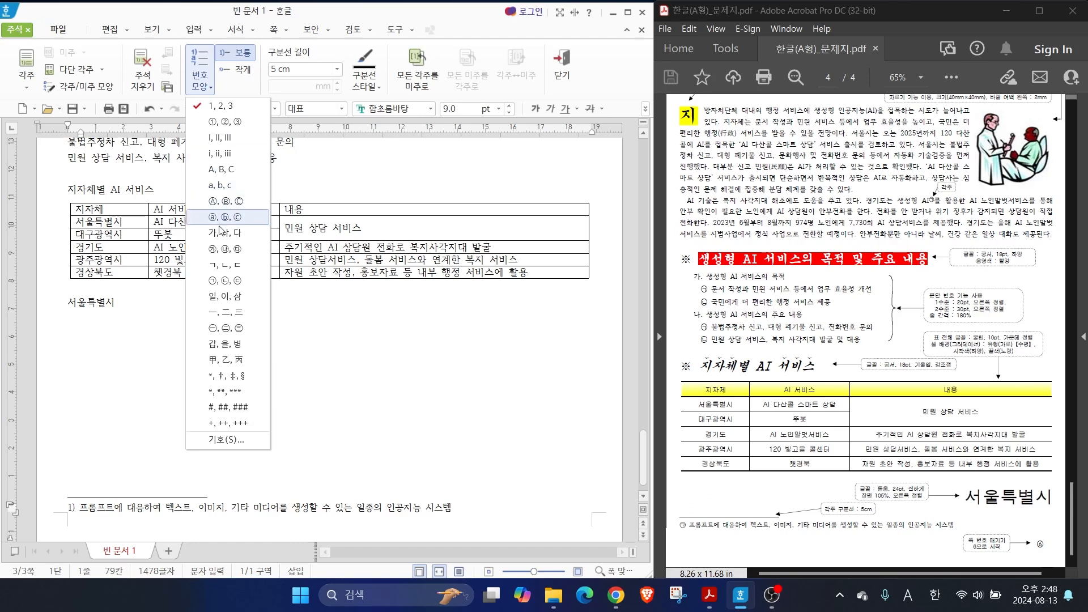
pyautogui.click(214, 282)
pyautogui.press('ctrl')
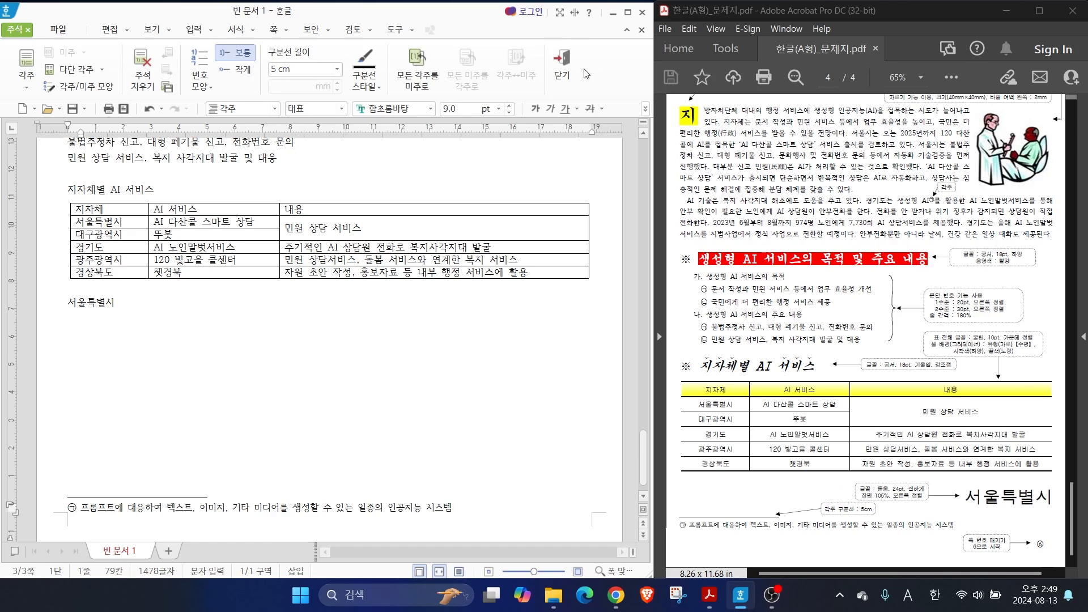
pyautogui.click(562, 61)
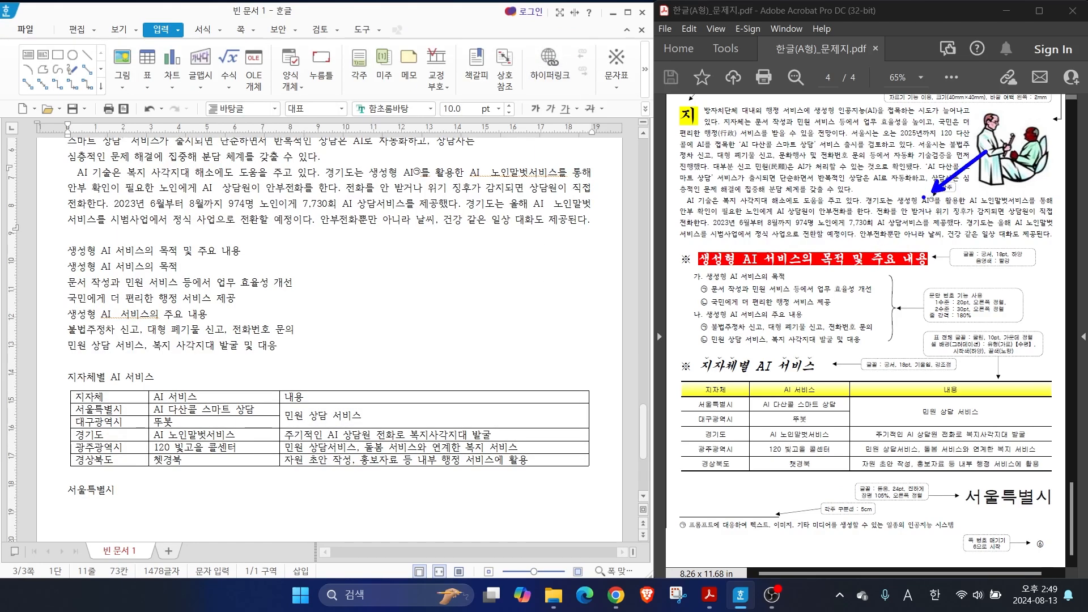
pyautogui.moveTo(417, 185)
pyautogui.mouseDown()
pyautogui.moveTo(420, 165)
pyautogui.moveTo(422, 188)
pyautogui.mouseUp()
pyautogui.press('Escape')
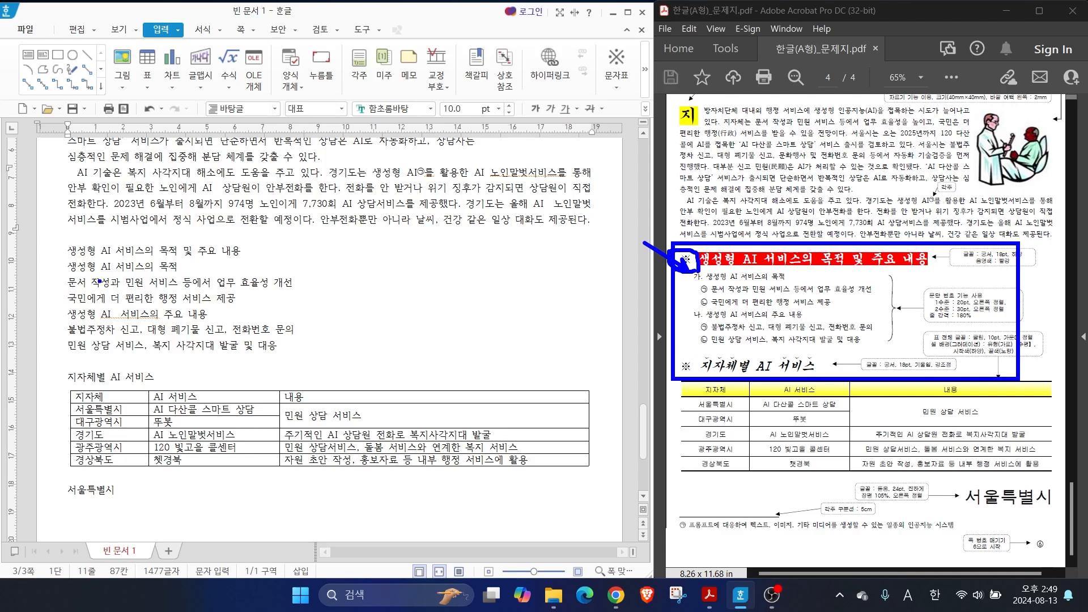
# Insert ※ and a space before the headings "생성형 AI 서비스의 목적 및 주요 내용" and "지자체별 AI 서비스", using the 한글(HNC) full-width symbols (전각 기호(일반))
pyautogui.click(67, 249)
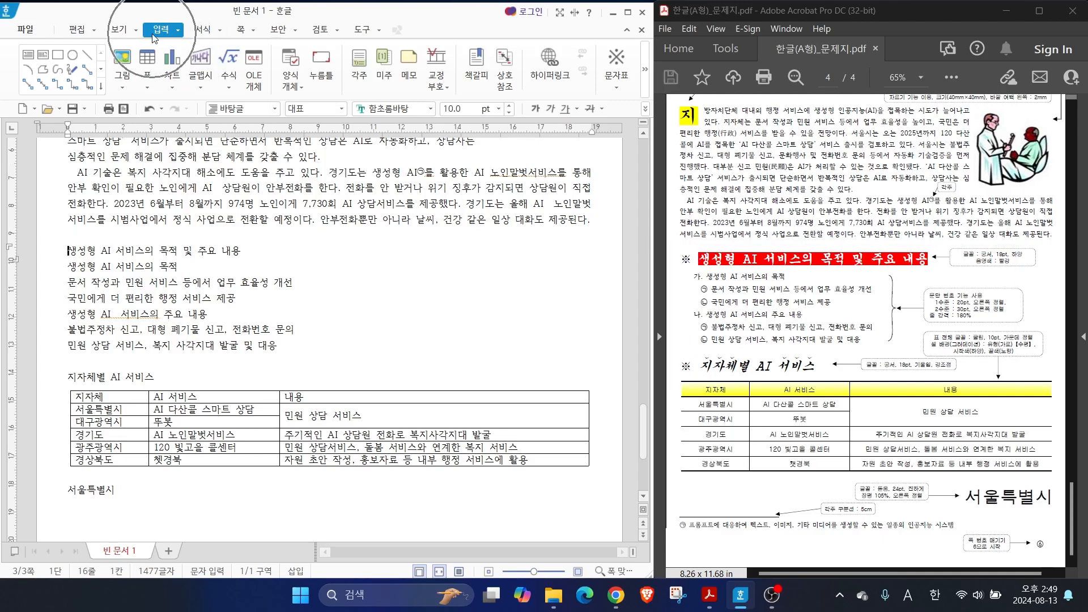
pyautogui.click(619, 59)
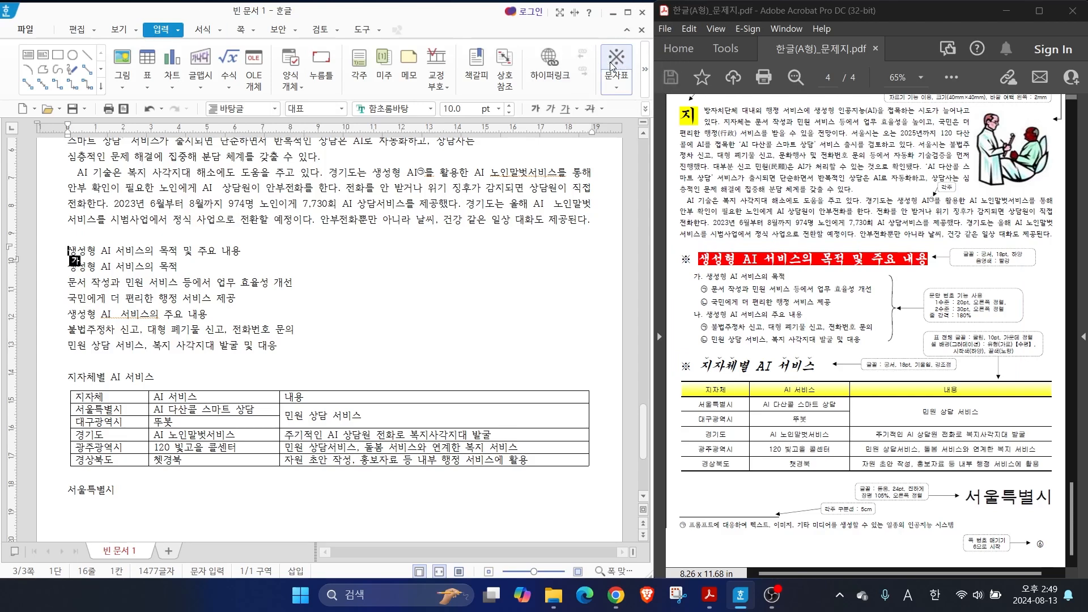
pyautogui.press('ctrl')
pyautogui.click(613, 83)
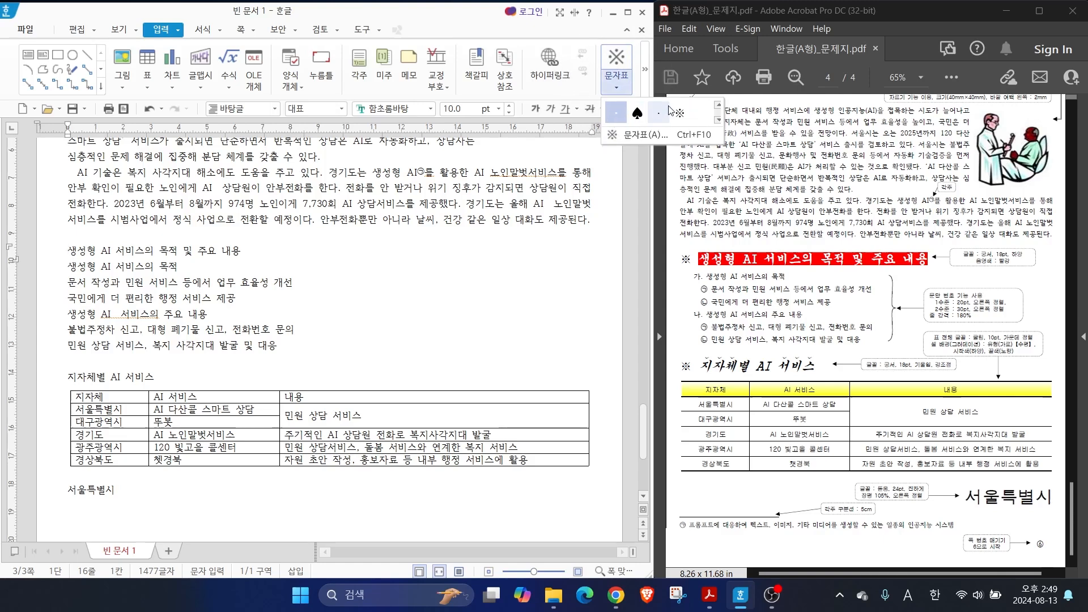
pyautogui.press('ctrl')
pyautogui.press('ctrl')
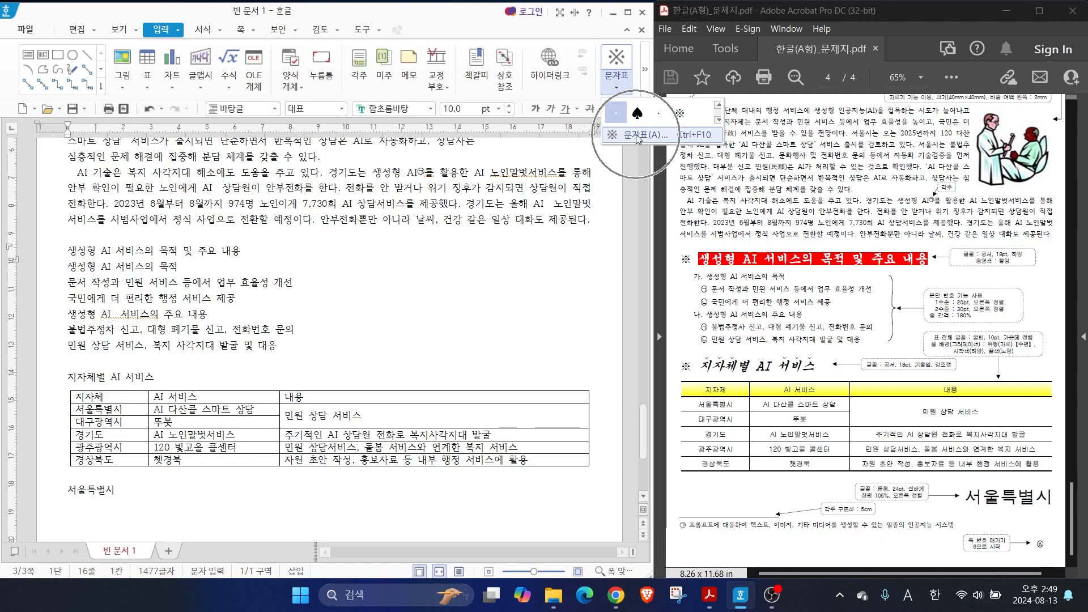
pyautogui.click(636, 134)
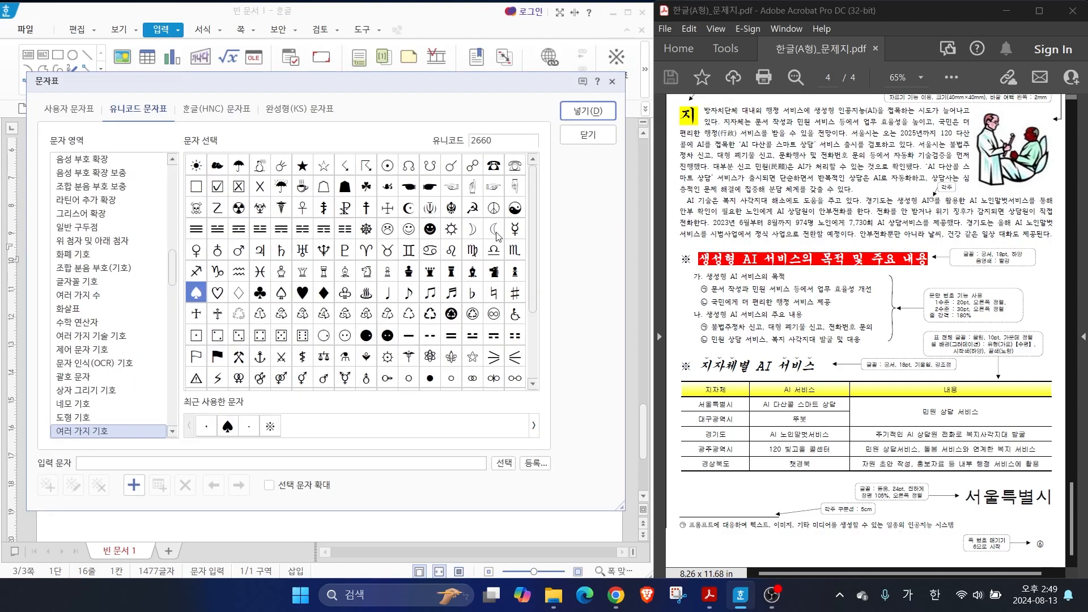
pyautogui.click(195, 110)
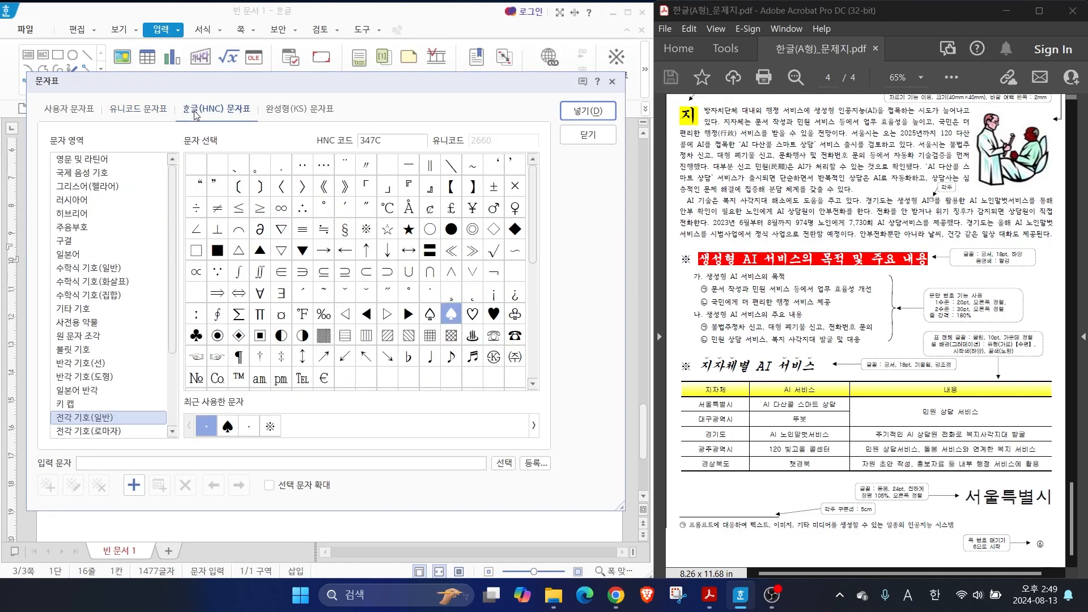
pyautogui.press('alt')
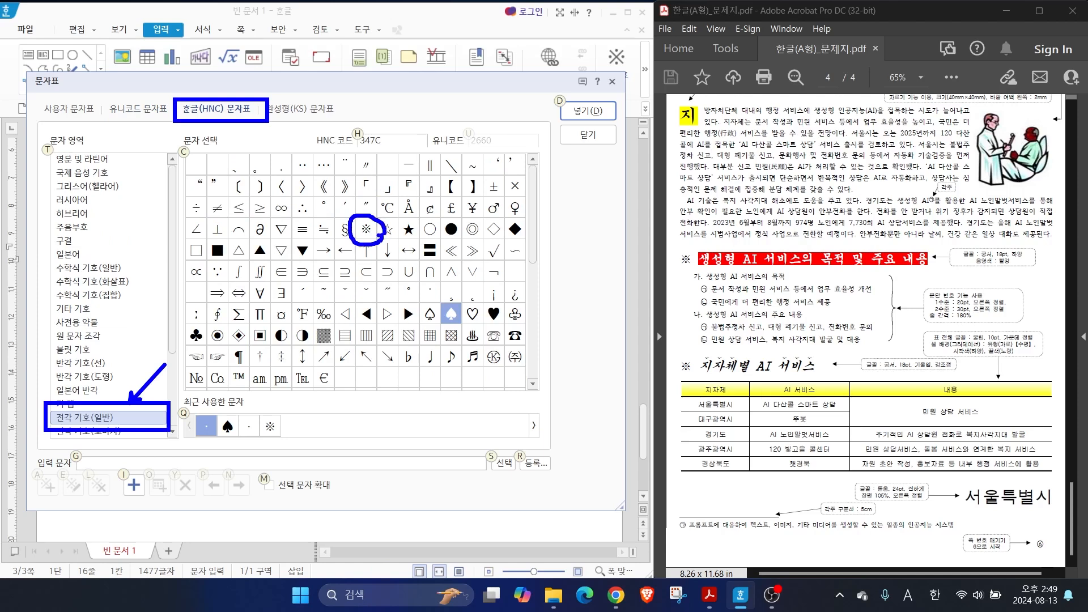
pyautogui.press('Escape')
pyautogui.click(366, 229)
pyautogui.click(587, 112)
pyautogui.click(69, 378)
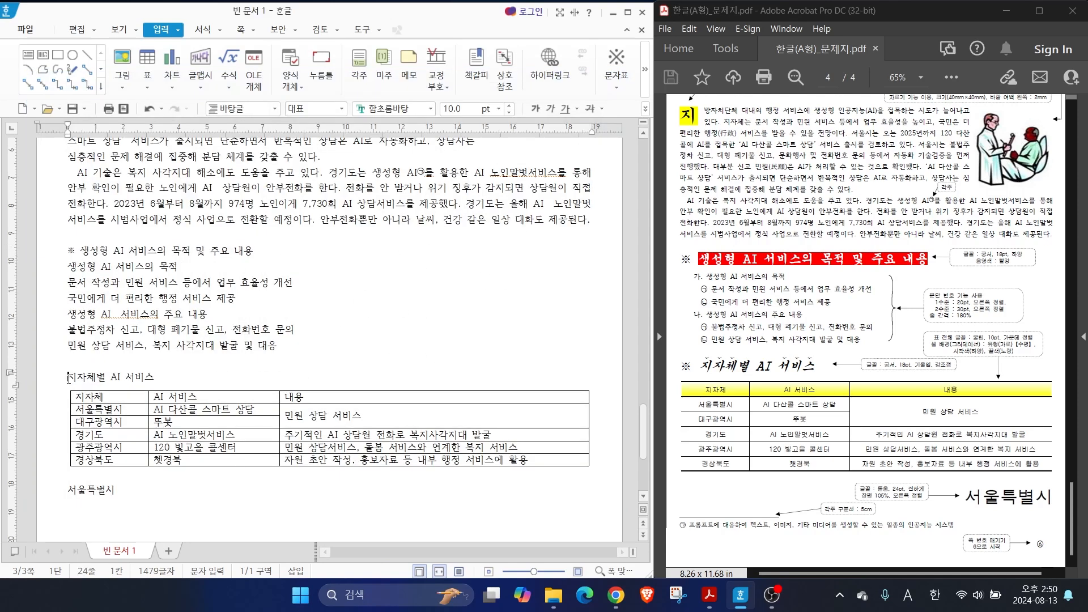
pyautogui.click(612, 73)
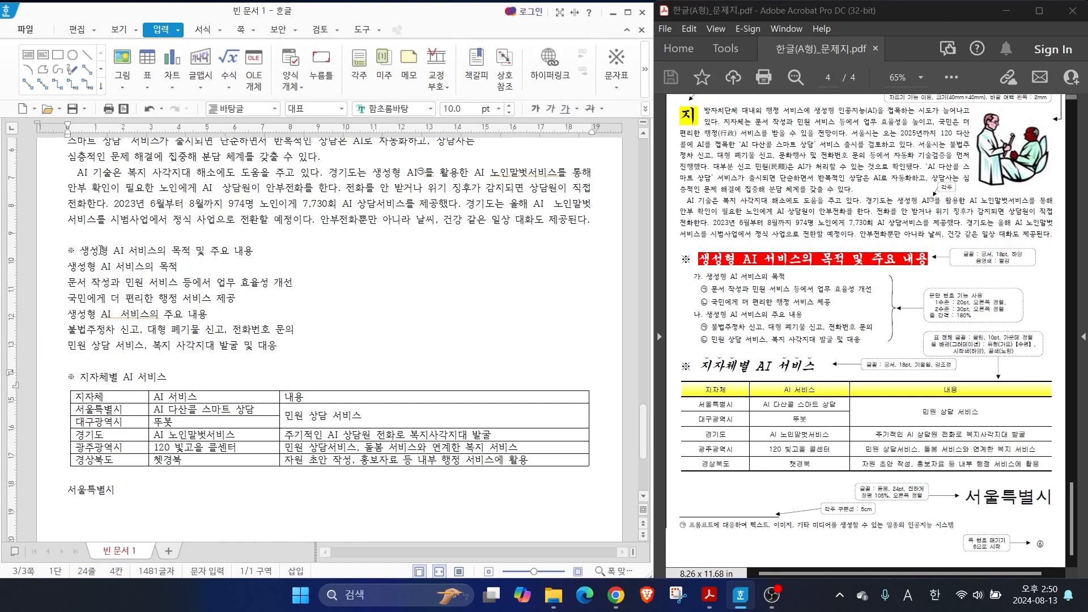
# Format the whole heading line "※ 생성형 AI 서비스의 목적 및 주요 내용" in 궁서 at 18 pt
pyautogui.moveTo(63, 252); pyautogui.dragTo(276, 250)
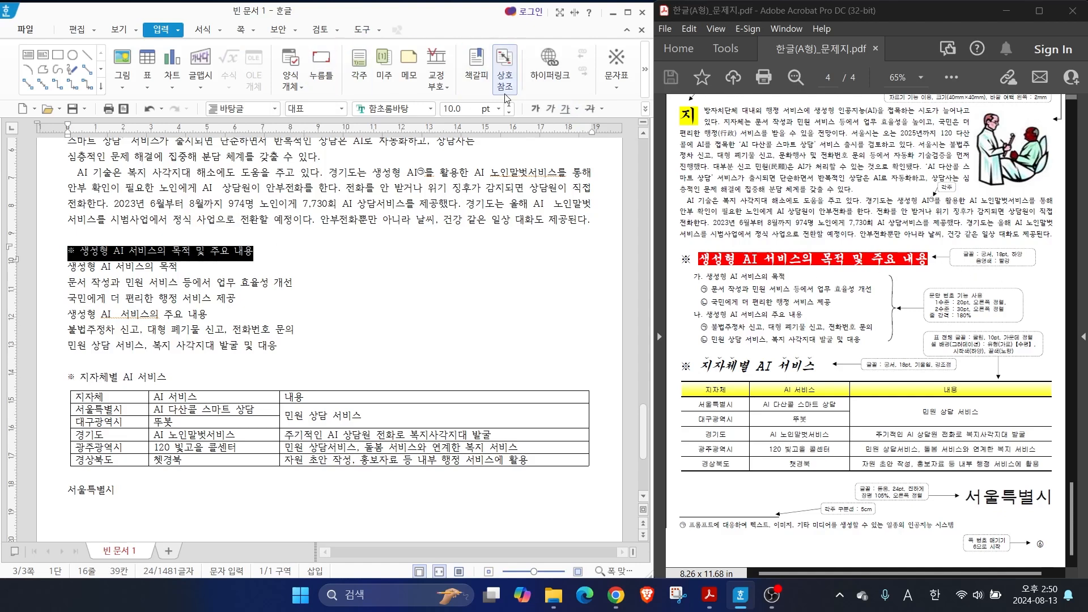
pyautogui.click(430, 108)
pyautogui.moveTo(631, 190); pyautogui.dragTo(629, 156)
pyautogui.click(462, 270)
pyautogui.click(455, 109)
pyautogui.write('18')
pyautogui.press('Return')
pyautogui.click(110, 295)
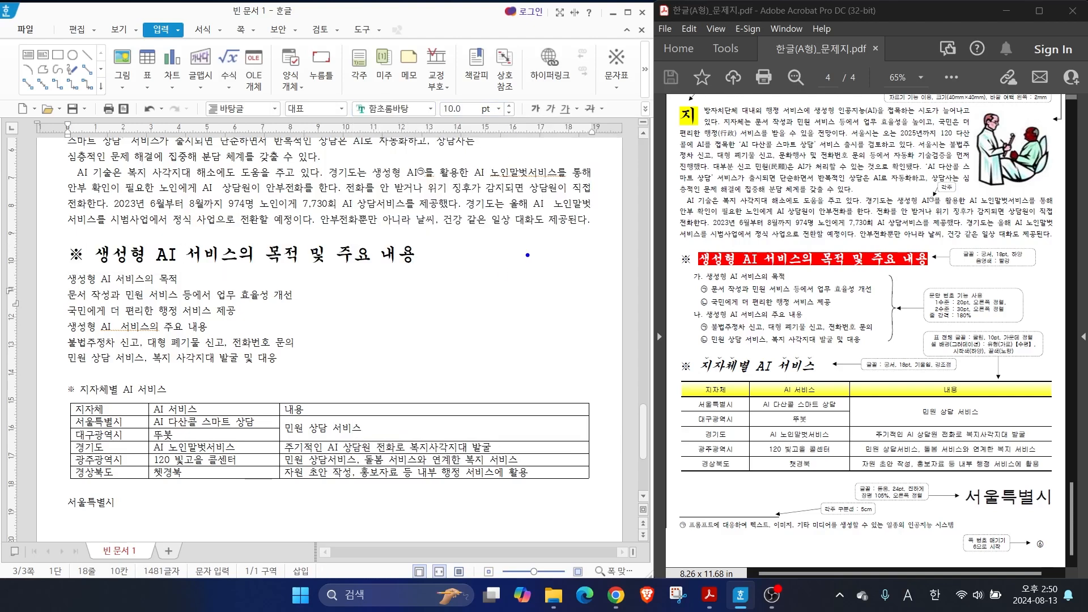
pyautogui.moveTo(711, 248)
pyautogui.mouseDown()
pyautogui.moveTo(741, 229)
pyautogui.moveTo(728, 259)
pyautogui.moveTo(932, 276)
pyautogui.moveTo(1036, 265)
pyautogui.mouseUp()
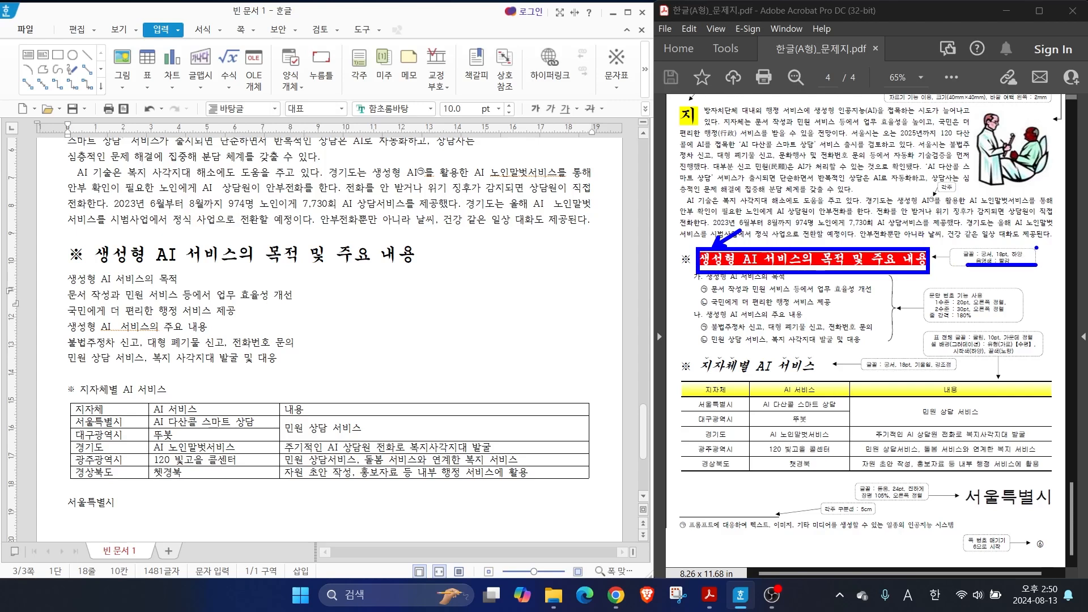
pyautogui.press('Escape')
# Give the heading text "생성형 AI 서비스의 목적 및 주요 내용", excluding the ※, a white font colour and red shading (음영 색)
pyautogui.moveTo(99, 252); pyautogui.dragTo(413, 252)
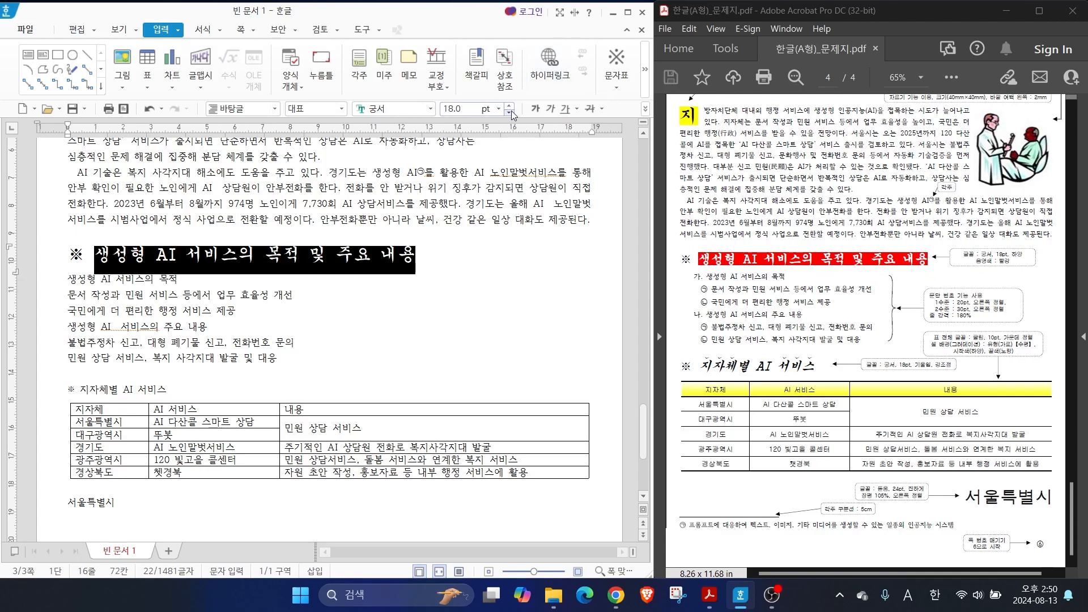
pyautogui.click(646, 110)
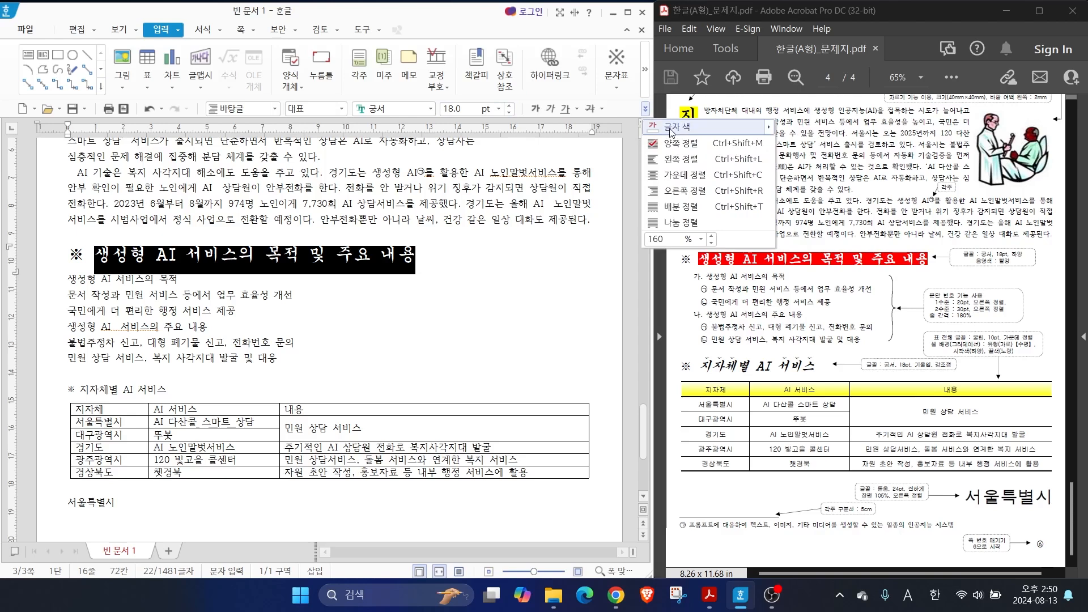
pyautogui.moveTo(676, 132)
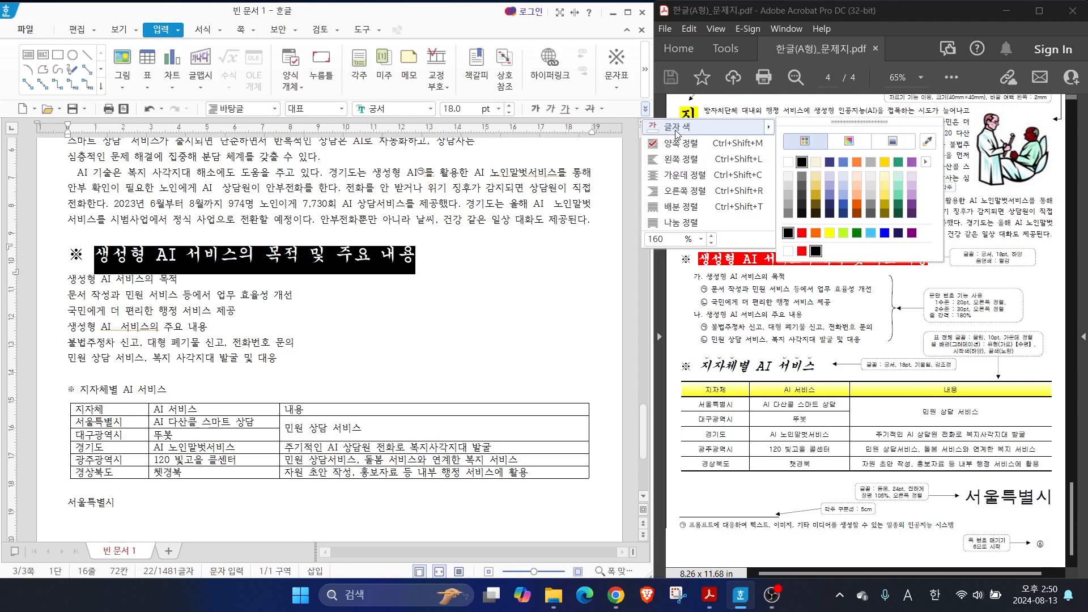
pyautogui.rightClick(318, 255)
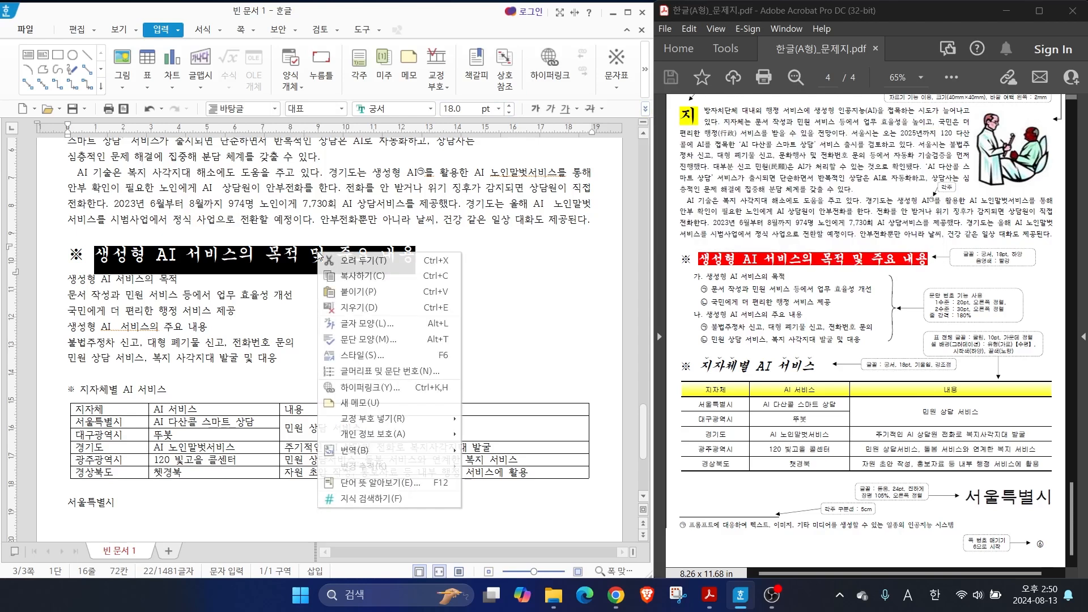
pyautogui.click(354, 326)
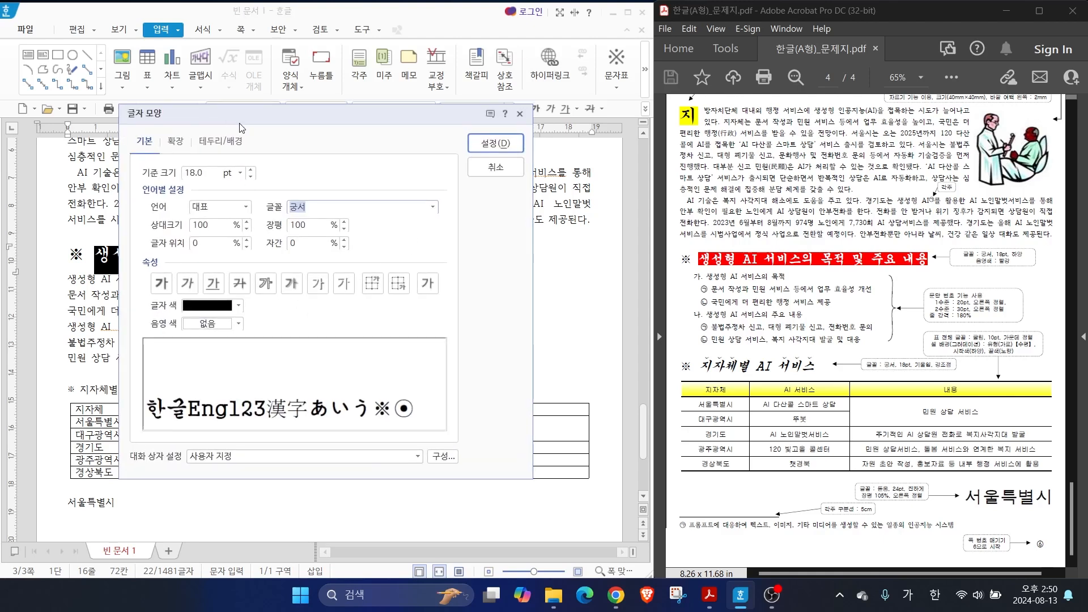
pyautogui.click(193, 308)
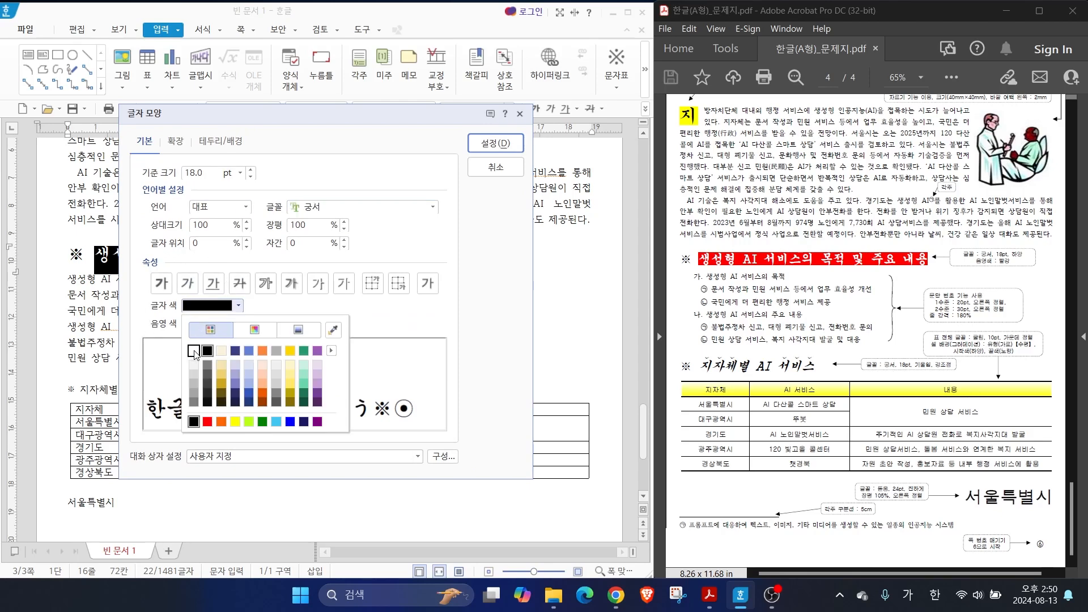
pyautogui.click(194, 353)
pyautogui.click(200, 324)
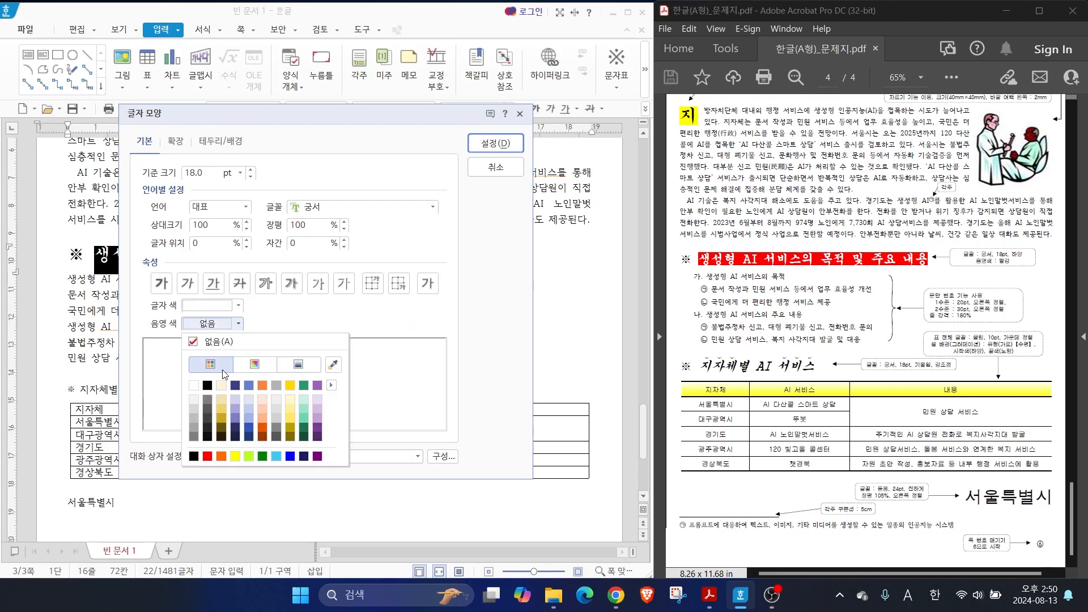
pyautogui.click(205, 456)
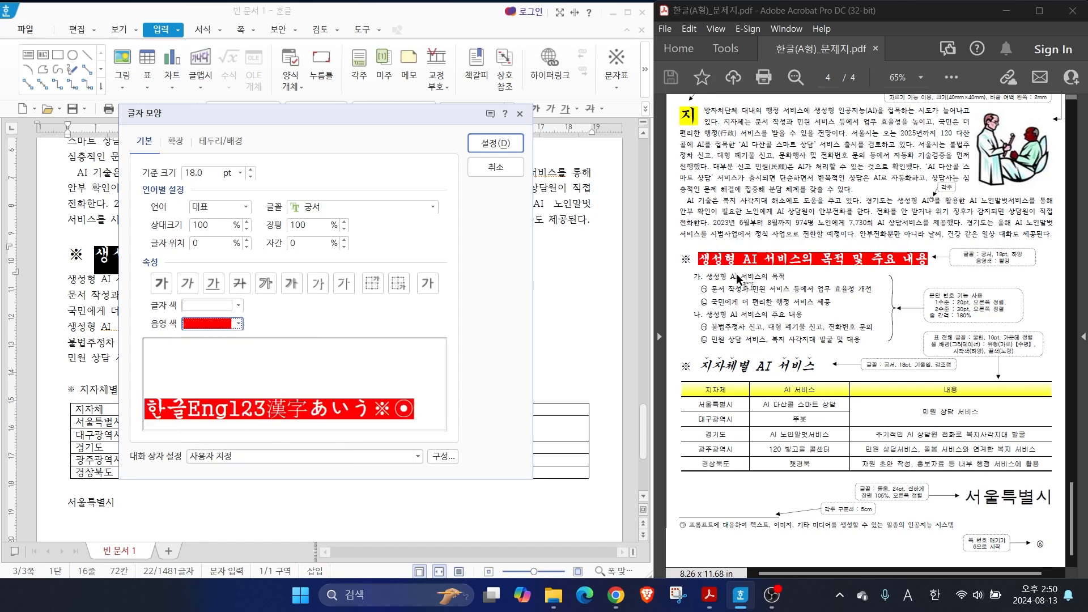
pyautogui.click(495, 143)
# Format the whole heading line "※ 지자체별 AI 서비스" above the table in 궁서 at 18 pt
pyautogui.moveTo(67, 388); pyautogui.dragTo(166, 389)
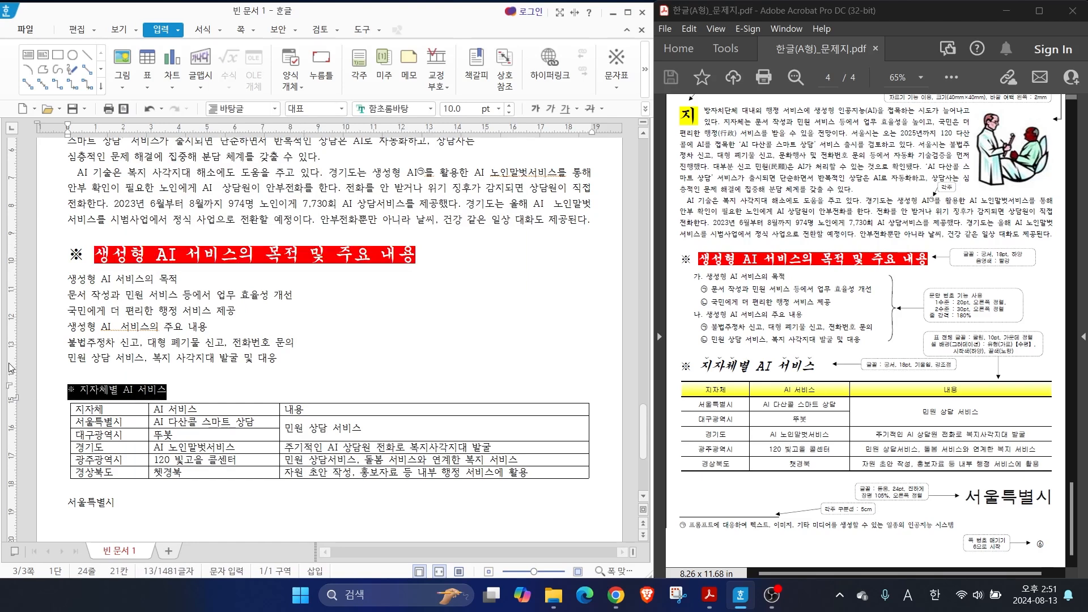
pyautogui.click(431, 109)
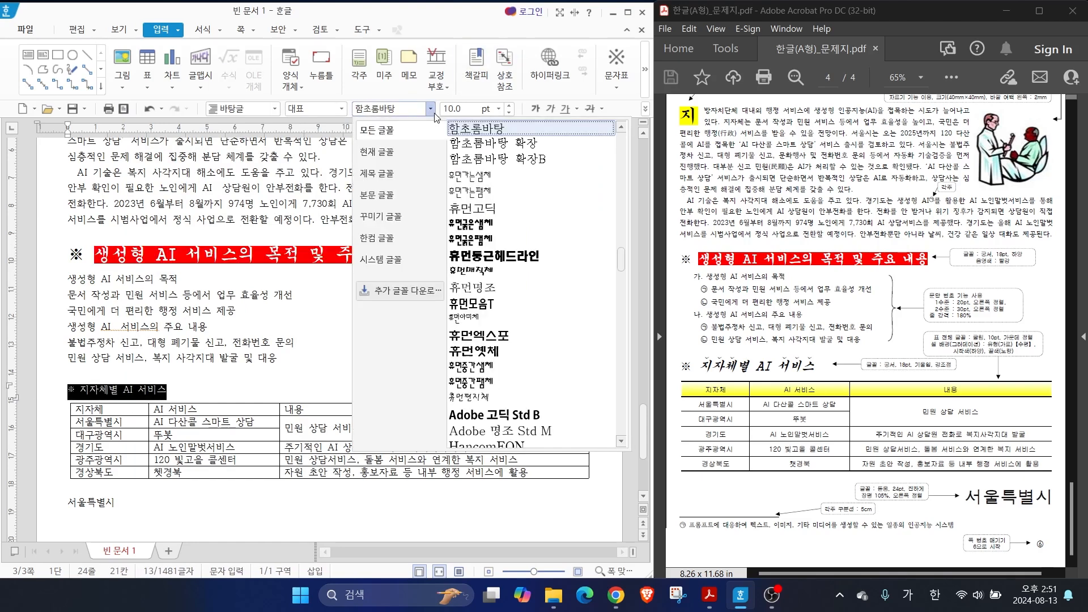
pyautogui.moveTo(621, 262); pyautogui.dragTo(621, 132)
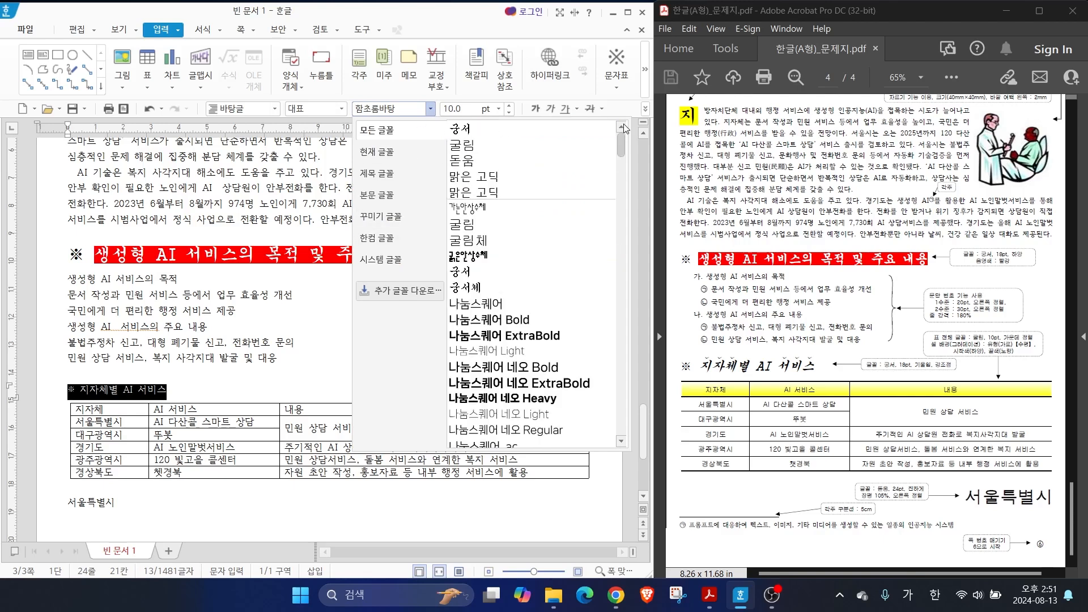
pyautogui.click(476, 131)
pyautogui.write('18')
pyautogui.press('Return')
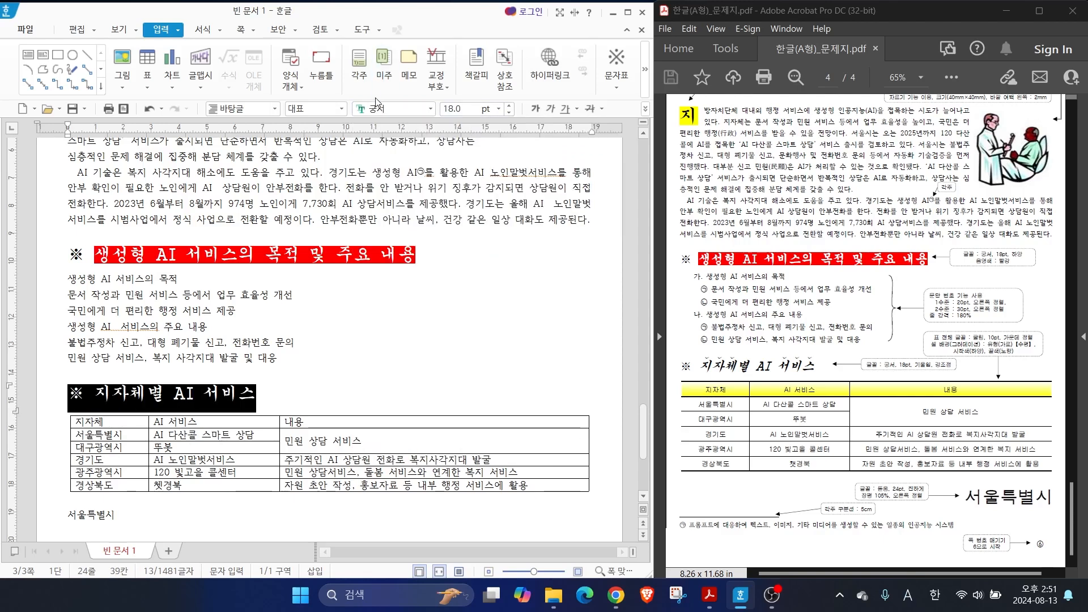
pyautogui.click(99, 381)
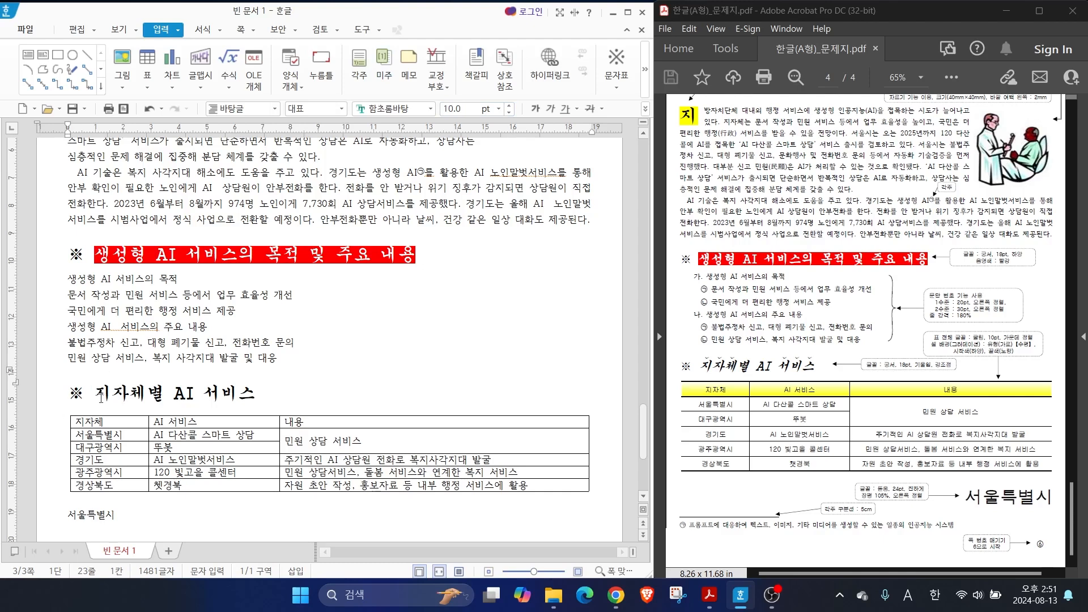
# Italicize the heading text "지자체별 AI 서비스", leaving out the ※ symbol
pyautogui.moveTo(95, 393); pyautogui.dragTo(256, 390)
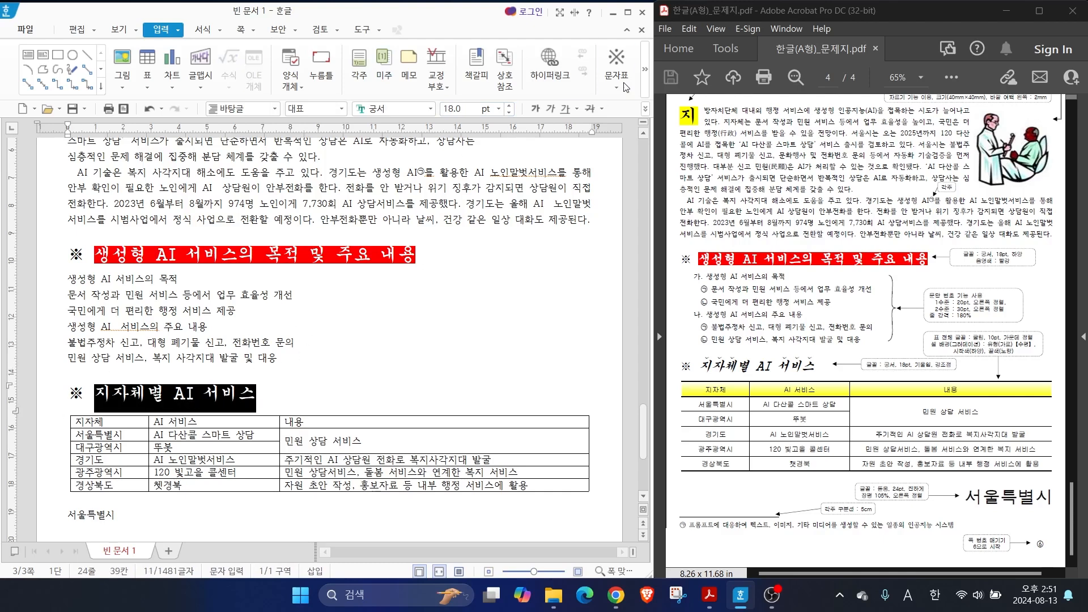
pyautogui.click(549, 112)
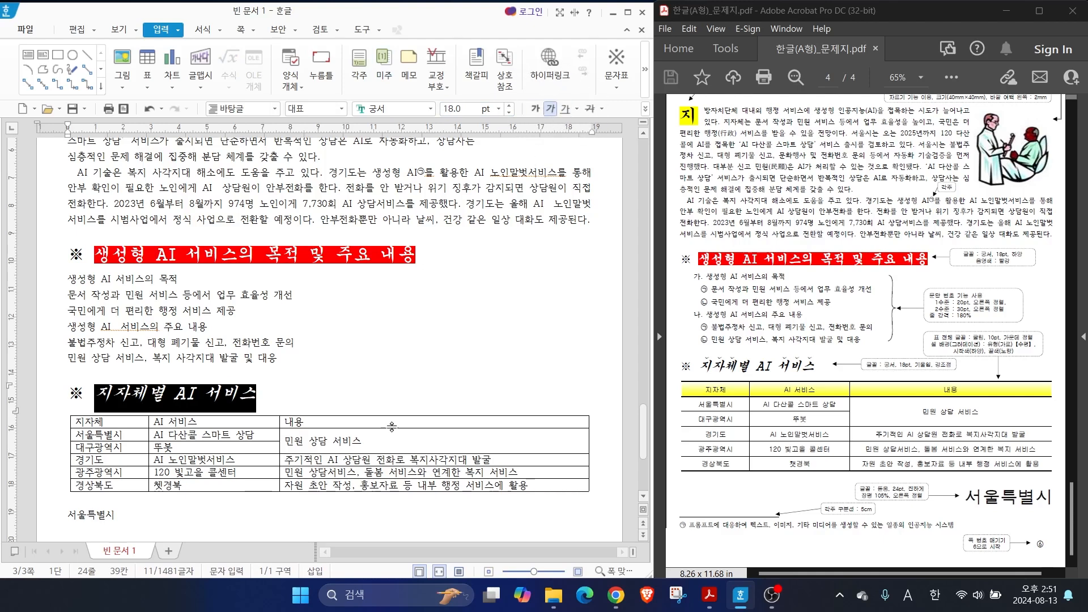
# Add the ˇ-shaped emphasis mark (강조점) above the letters of "지자체" in the heading "지자체별 AI 서비스"
pyautogui.moveTo(95, 393); pyautogui.dragTo(165, 390)
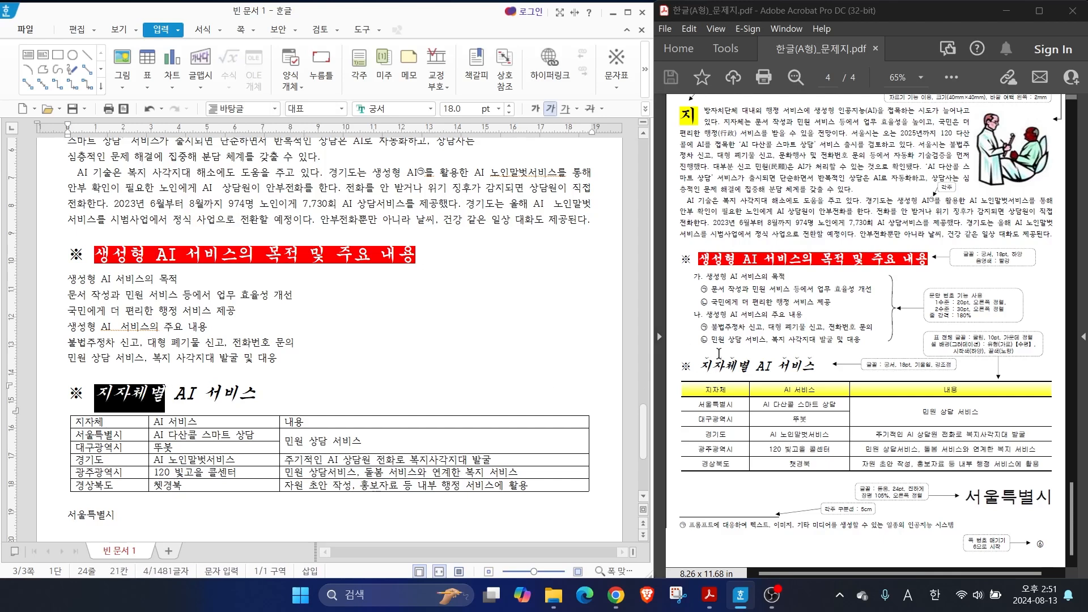
pyautogui.click(197, 394)
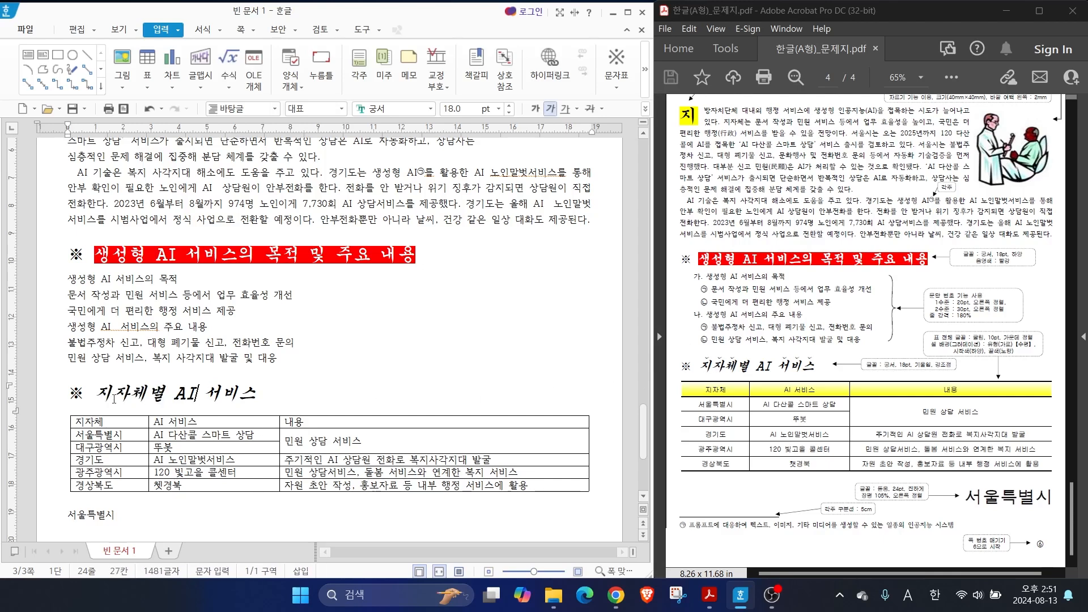
pyautogui.moveTo(96, 394); pyautogui.dragTo(143, 393)
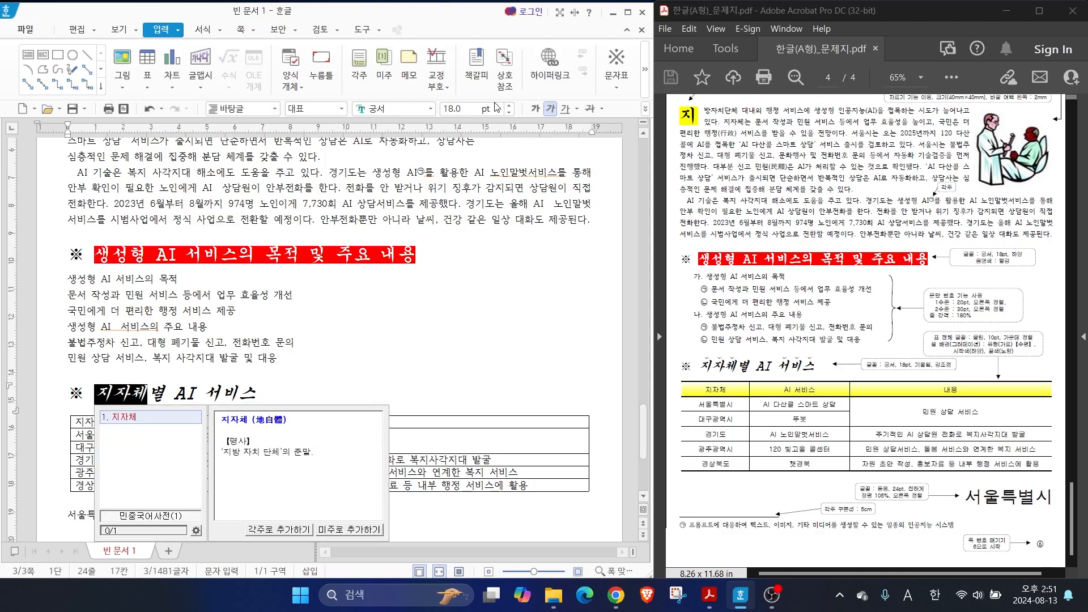
pyautogui.rightClick(120, 393)
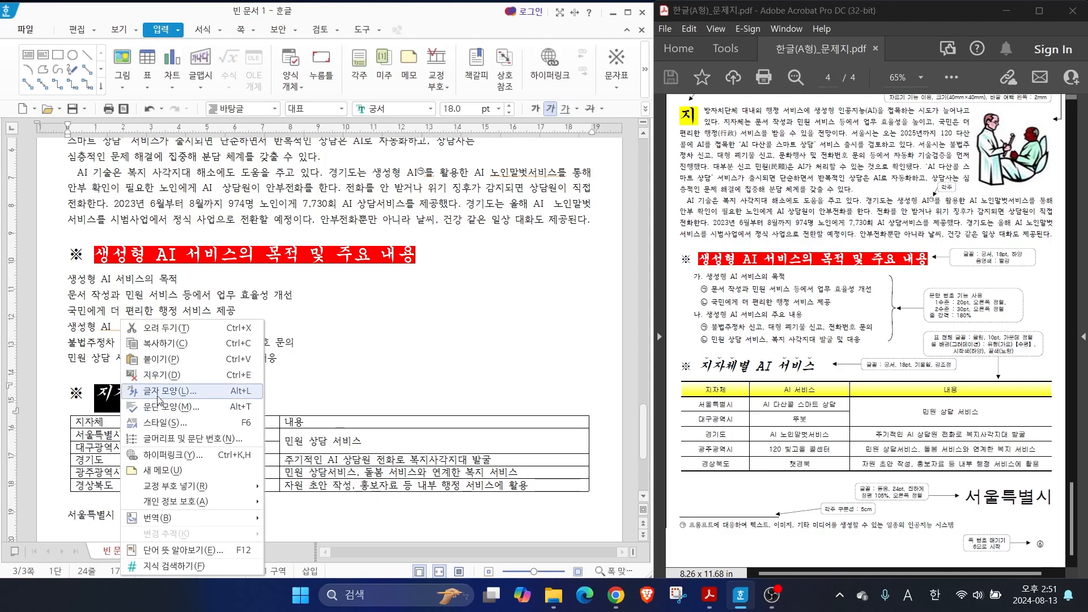
pyautogui.click(154, 392)
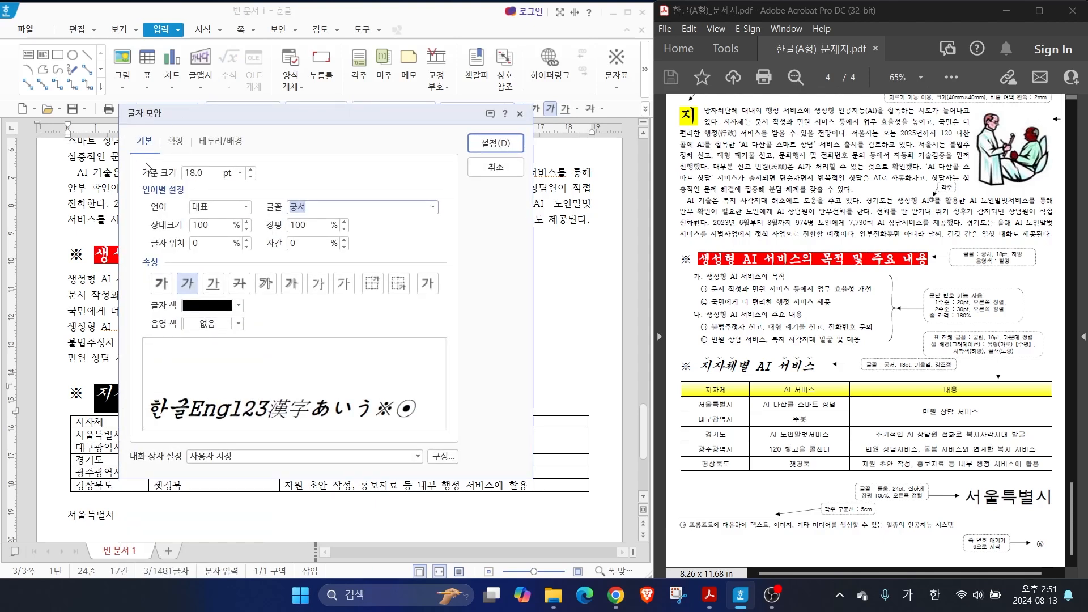
pyautogui.hotkey('alt', '2')
pyautogui.moveTo(151, 163)
pyautogui.mouseDown()
pyautogui.moveTo(116, 145)
pyautogui.moveTo(148, 165)
pyautogui.mouseUp()
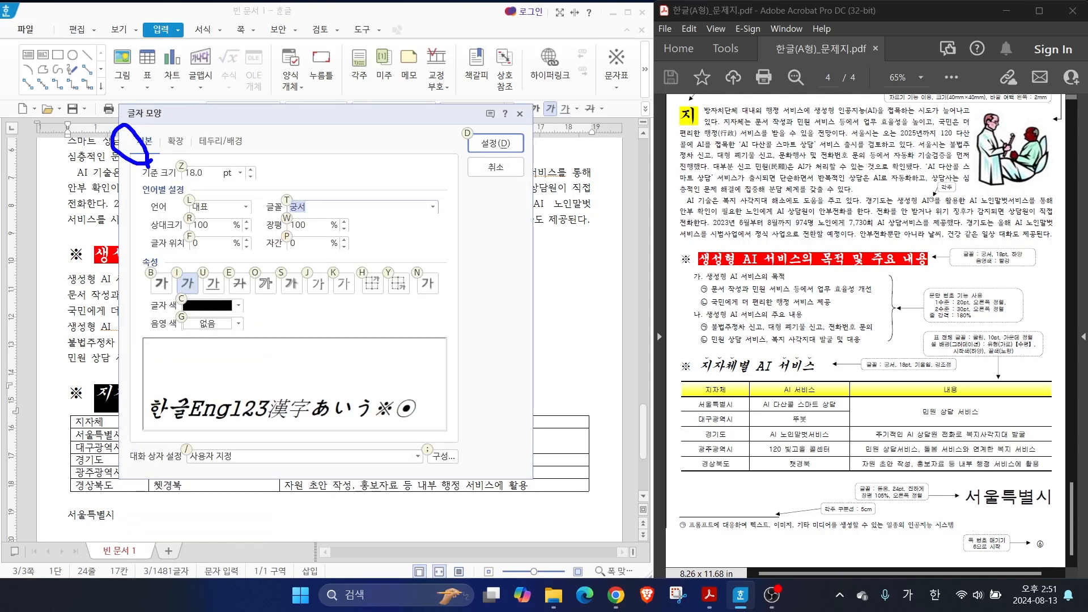
pyautogui.moveTo(243, 261); pyautogui.dragTo(323, 203)
pyautogui.moveTo(328, 311); pyautogui.dragTo(418, 259)
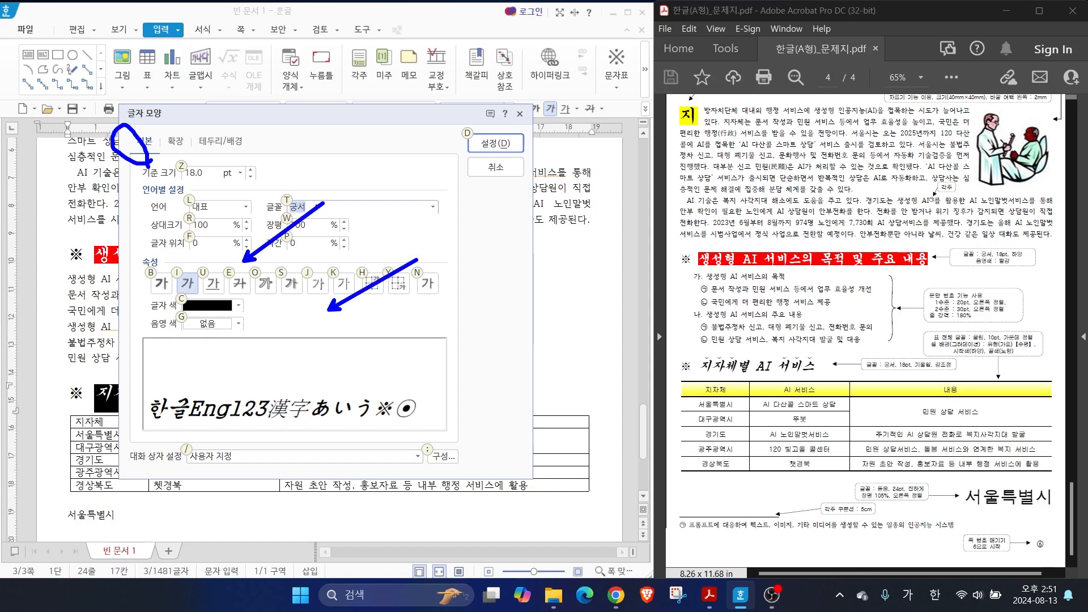
pyautogui.moveTo(189, 156); pyautogui.dragTo(185, 150)
pyautogui.moveTo(188, 130); pyautogui.dragTo(229, 106)
pyautogui.press('Escape')
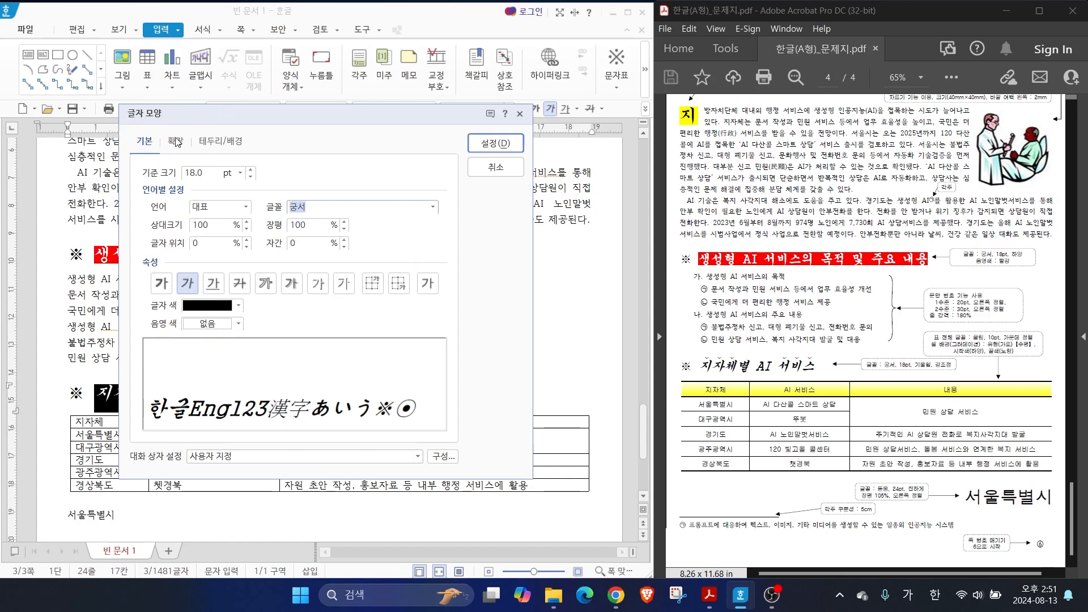
pyautogui.click(176, 142)
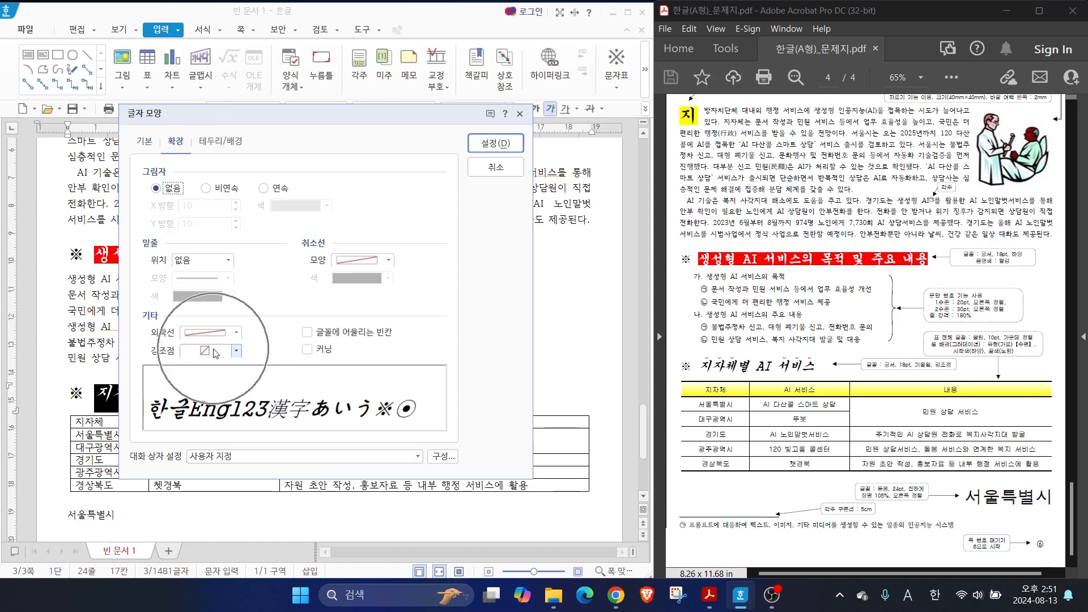
pyautogui.click(235, 352)
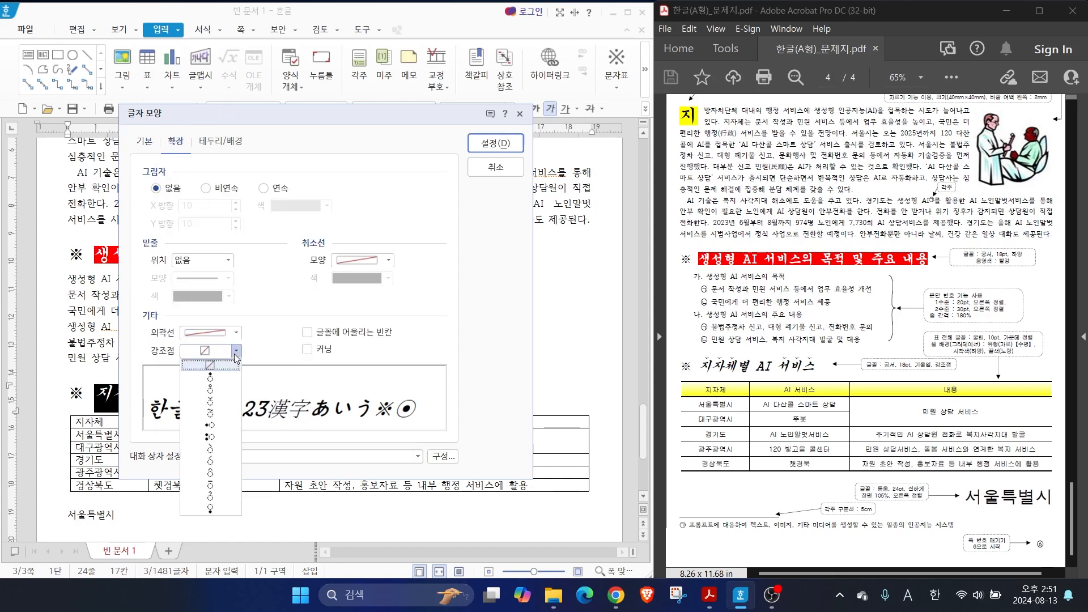
pyautogui.click(221, 401)
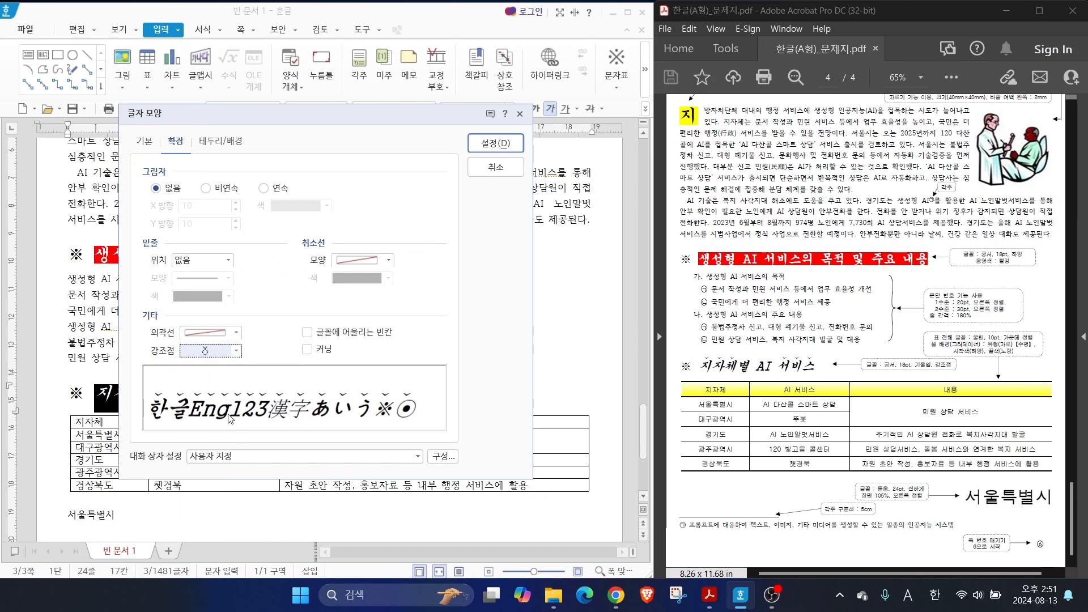
pyautogui.press('alt')
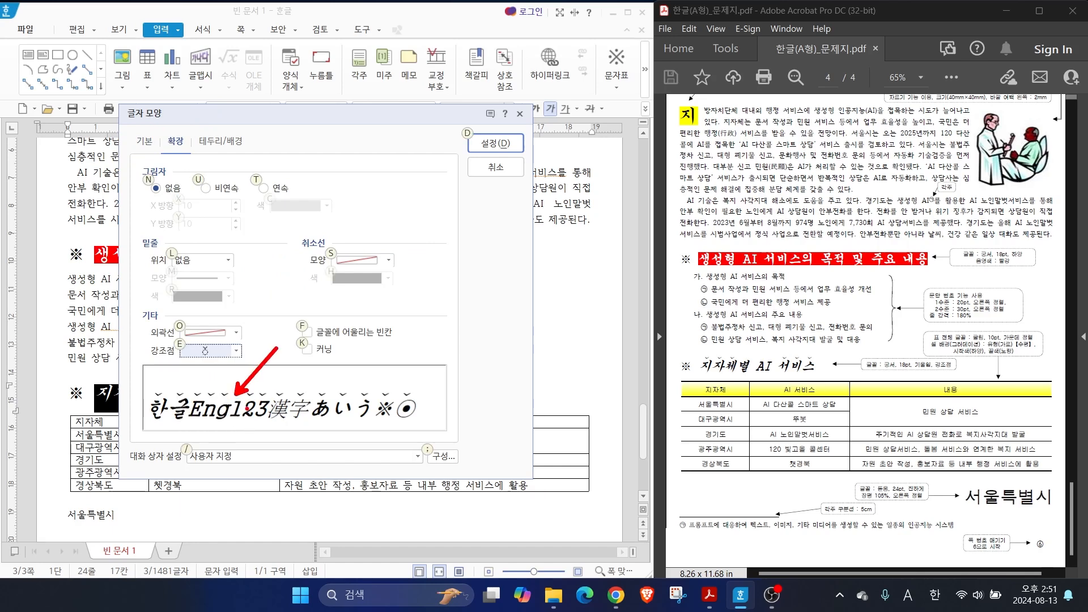
pyautogui.press('d')
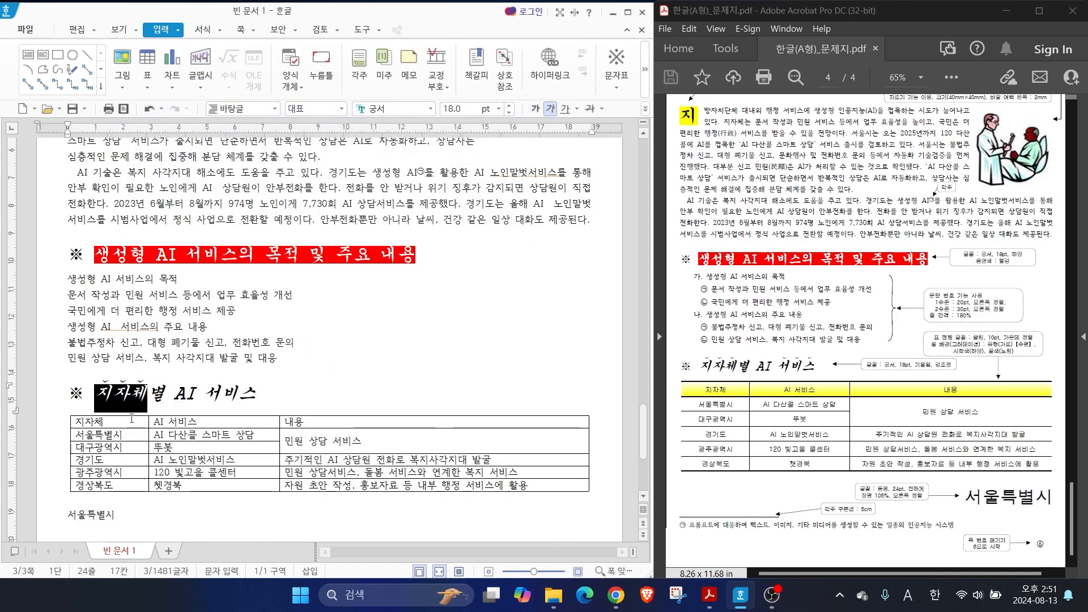
# Add the same ˇ-shaped emphasis mark above the word "서비스" in the heading over the table
pyautogui.doubleClick(230, 394)
pyautogui.rightClick(230, 395)
pyautogui.click(269, 406)
pyautogui.click(205, 357)
pyautogui.click(211, 400)
pyautogui.hotkey('alt', 'd')
pyautogui.press('Escape')
pyautogui.hotkey('ctrl', '2')
pyautogui.moveTo(698, 278)
pyautogui.mouseDown()
pyautogui.moveTo(662, 258)
pyautogui.moveTo(674, 311)
pyautogui.mouseUp()
pyautogui.moveTo(917, 297); pyautogui.dragTo(1005, 298)
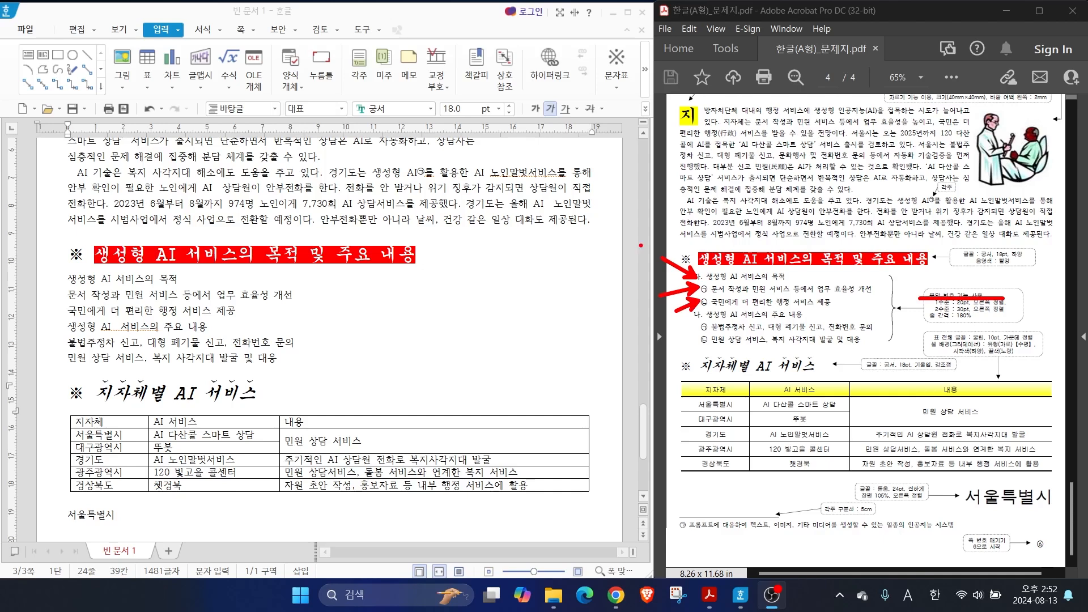
pyautogui.press('Escape')
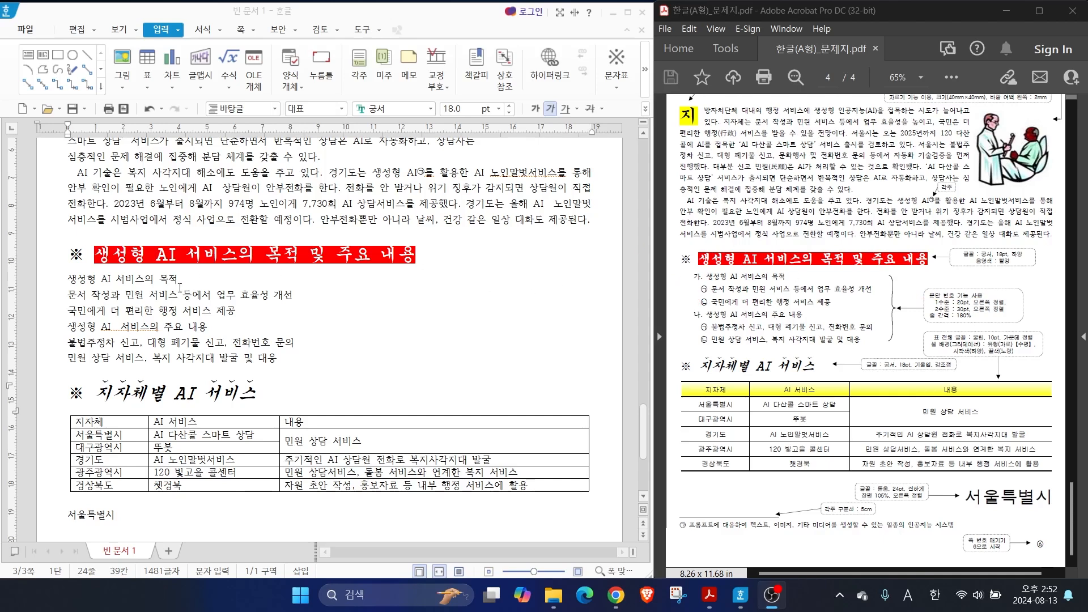
# Choose the 가) a) (1) (가) paragraph numbering for the six lines under the red heading and open its custom definition
pyautogui.moveTo(68, 278); pyautogui.dragTo(296, 368)
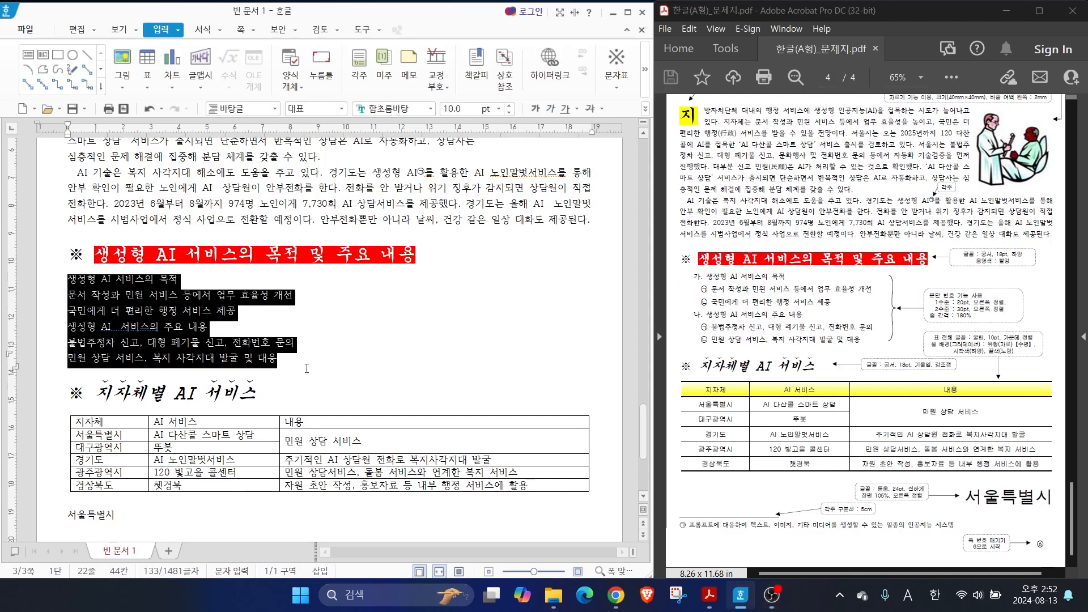
pyautogui.rightClick(155, 322)
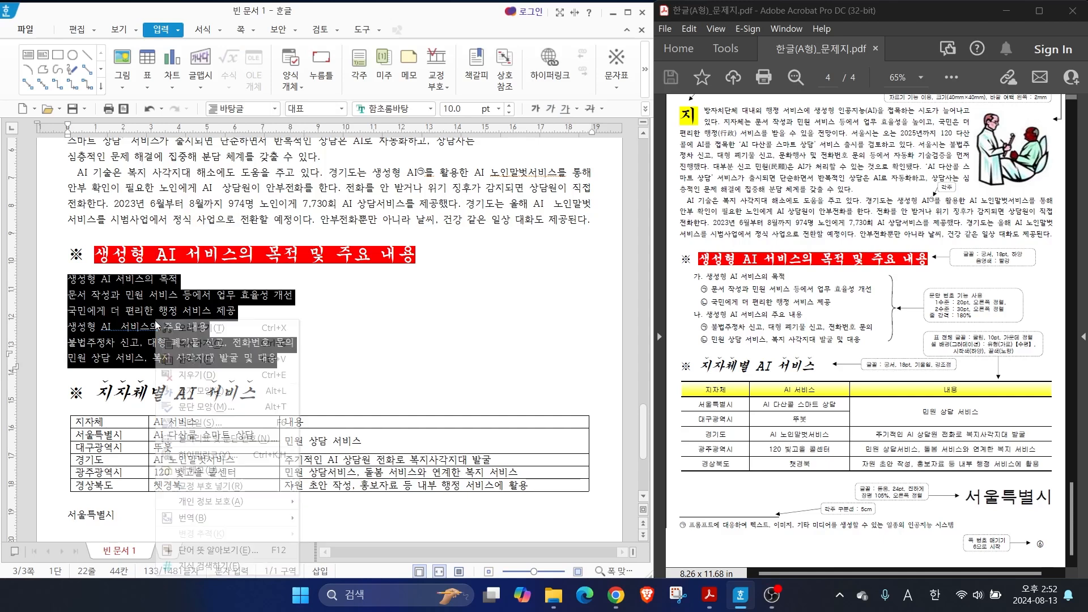
pyautogui.click(205, 444)
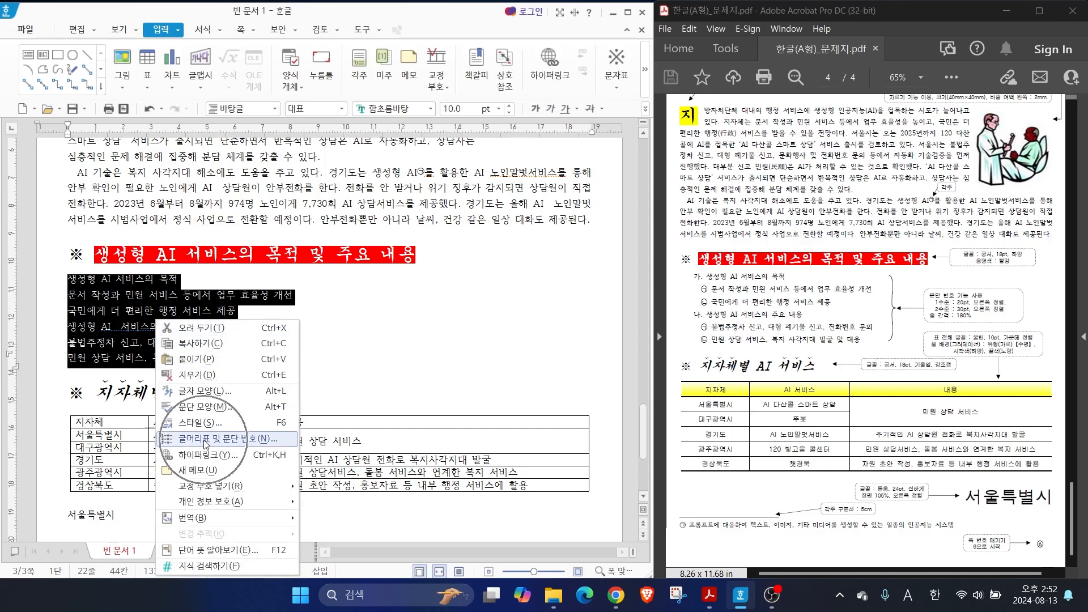
pyautogui.click(249, 442)
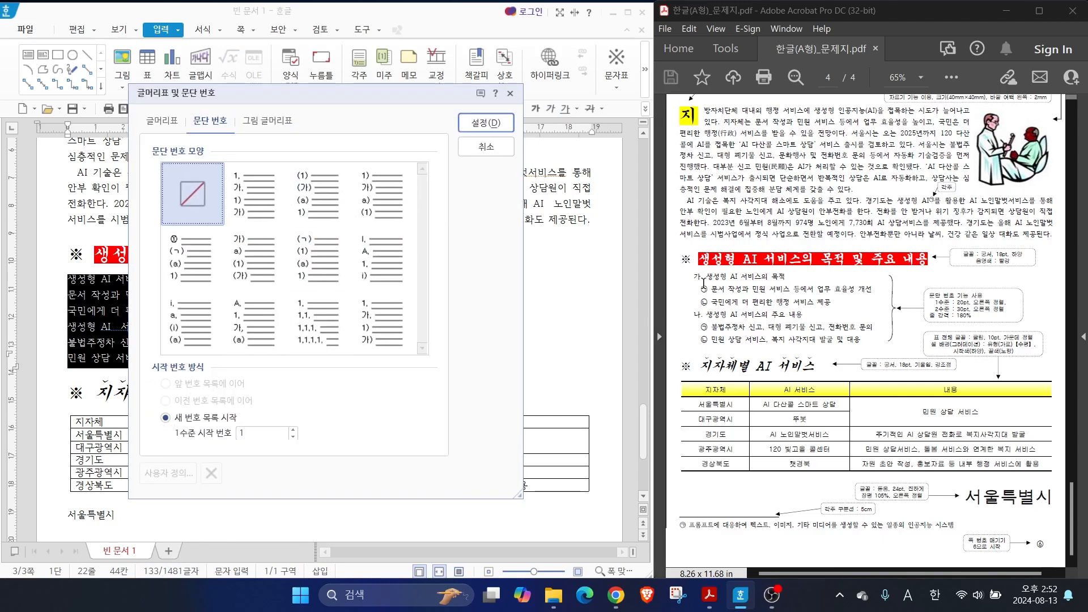
pyautogui.click(250, 244)
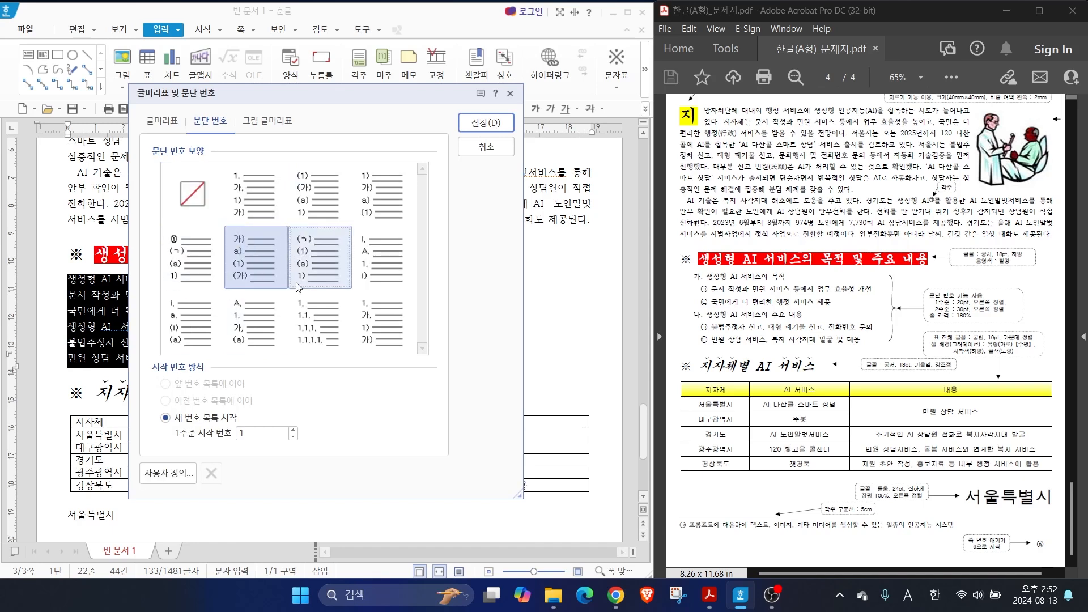
pyautogui.click(159, 476)
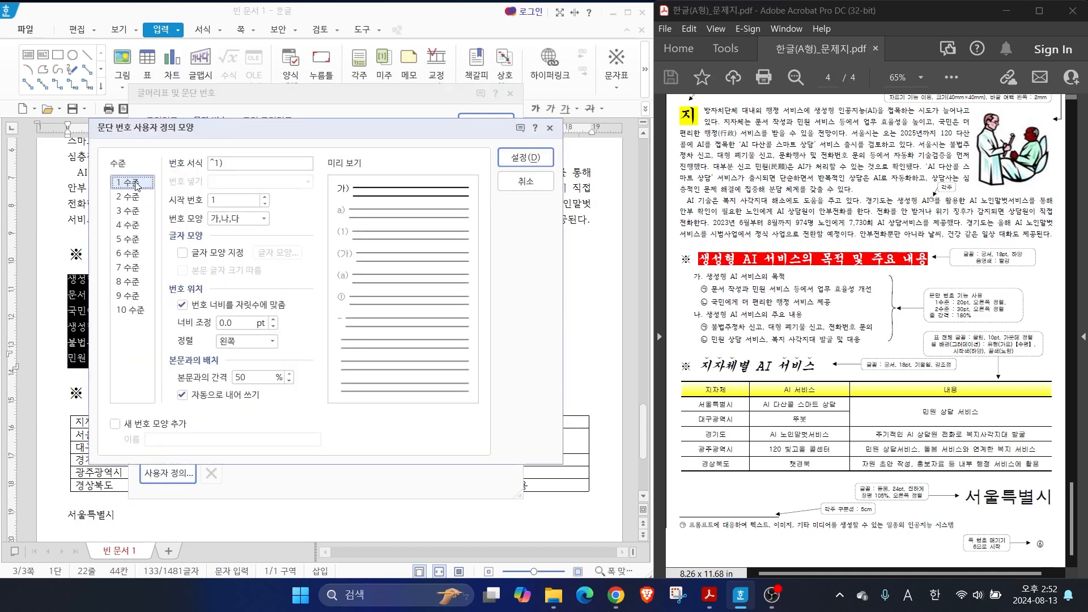
# Change the number format of level 1 (1 수준) to "^1.", replacing the closing parenthesis with a period
pyautogui.click(136, 184)
pyautogui.click(220, 164)
pyautogui.hotkey('alt', '2')
pyautogui.moveTo(251, 170); pyautogui.dragTo(274, 185)
pyautogui.moveTo(299, 147); pyautogui.dragTo(299, 220)
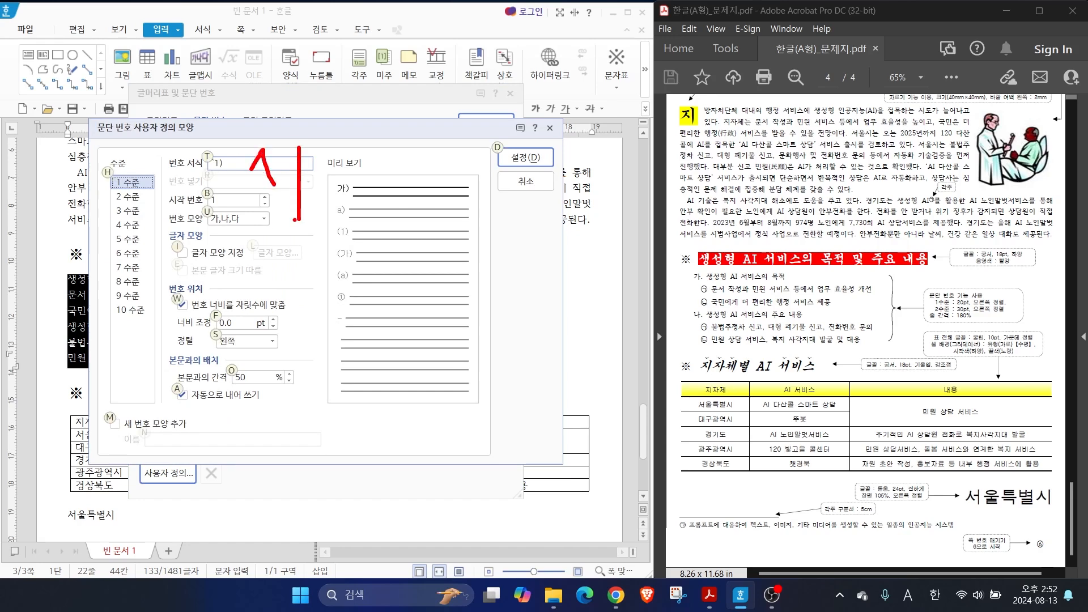
pyautogui.moveTo(343, 138)
pyautogui.mouseDown()
pyautogui.moveTo(363, 187)
pyautogui.moveTo(350, 213)
pyautogui.mouseUp()
pyautogui.moveTo(708, 280)
pyautogui.mouseDown()
pyautogui.moveTo(738, 259)
pyautogui.moveTo(692, 279)
pyautogui.moveTo(709, 280)
pyautogui.mouseUp()
pyautogui.press('Escape')
pyautogui.click(230, 163)
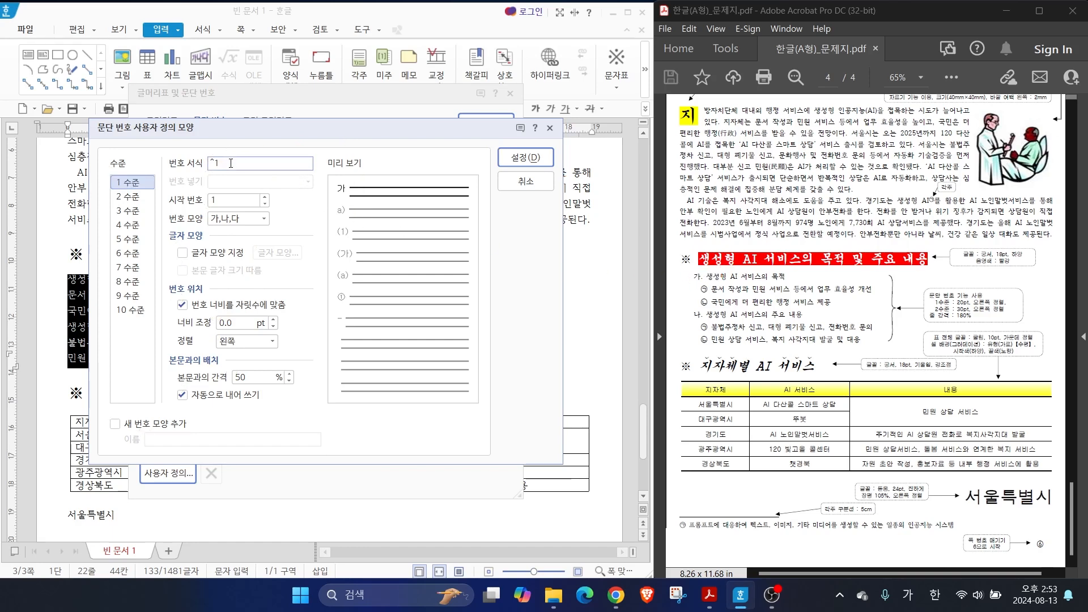
pyautogui.press('ctrl')
pyautogui.press('alt')
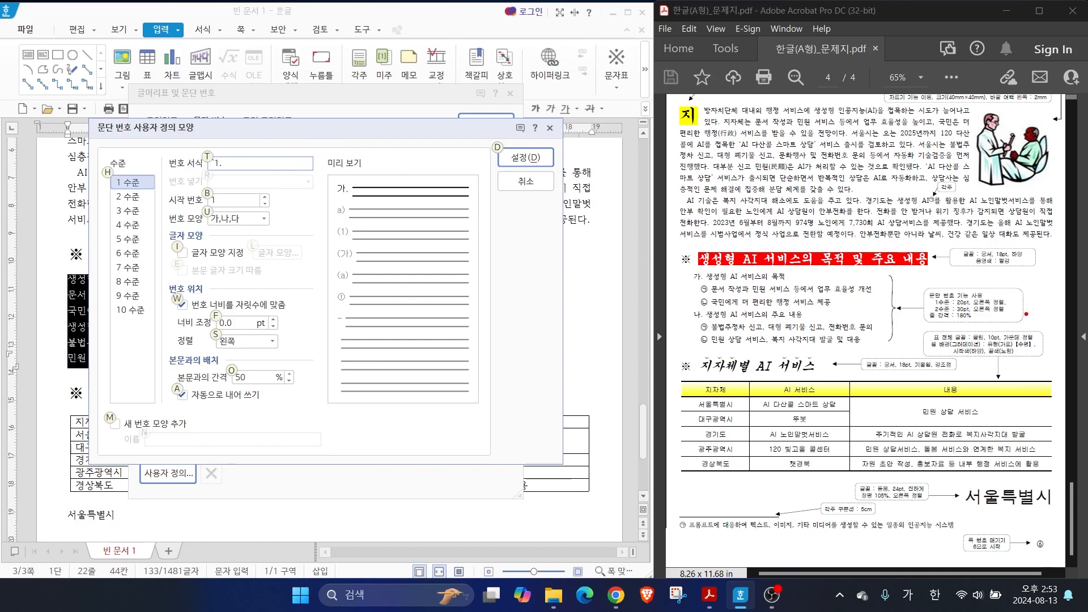
pyautogui.moveTo(958, 297)
pyautogui.mouseDown()
pyautogui.moveTo(908, 246)
pyautogui.moveTo(990, 300)
pyautogui.mouseUp()
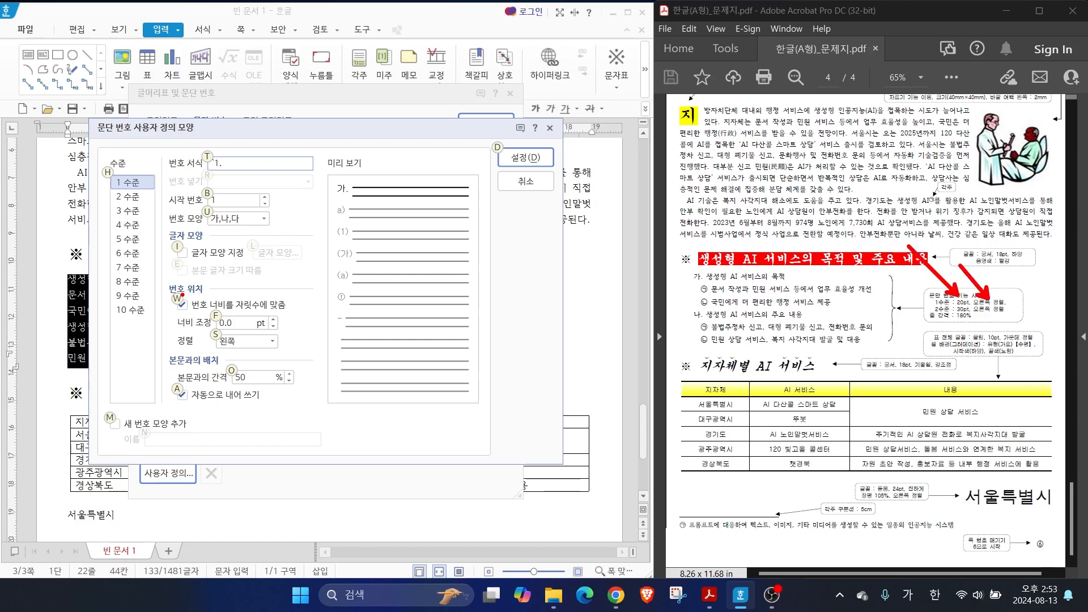
pyautogui.moveTo(160, 277)
pyautogui.mouseDown()
pyautogui.moveTo(291, 364)
pyautogui.moveTo(316, 366)
pyautogui.mouseUp()
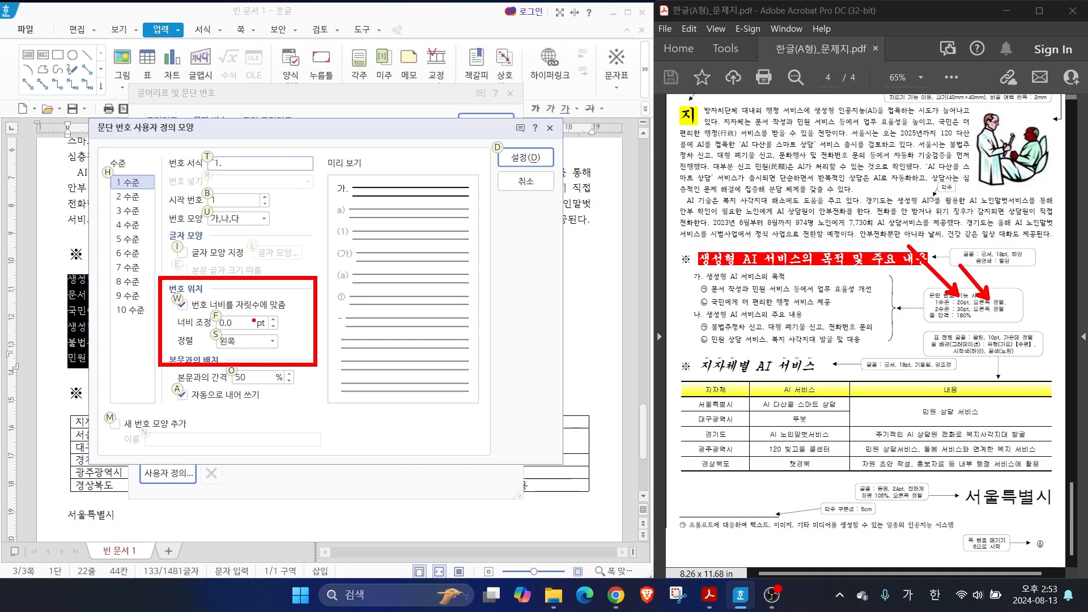
pyautogui.press('Escape')
# Set the level 1 number's width adjustment (너비 조정) to 20 pt and its alignment to 오른쪽
pyautogui.moveTo(247, 322); pyautogui.dragTo(186, 317)
pyautogui.write('20')
pyautogui.click(258, 346)
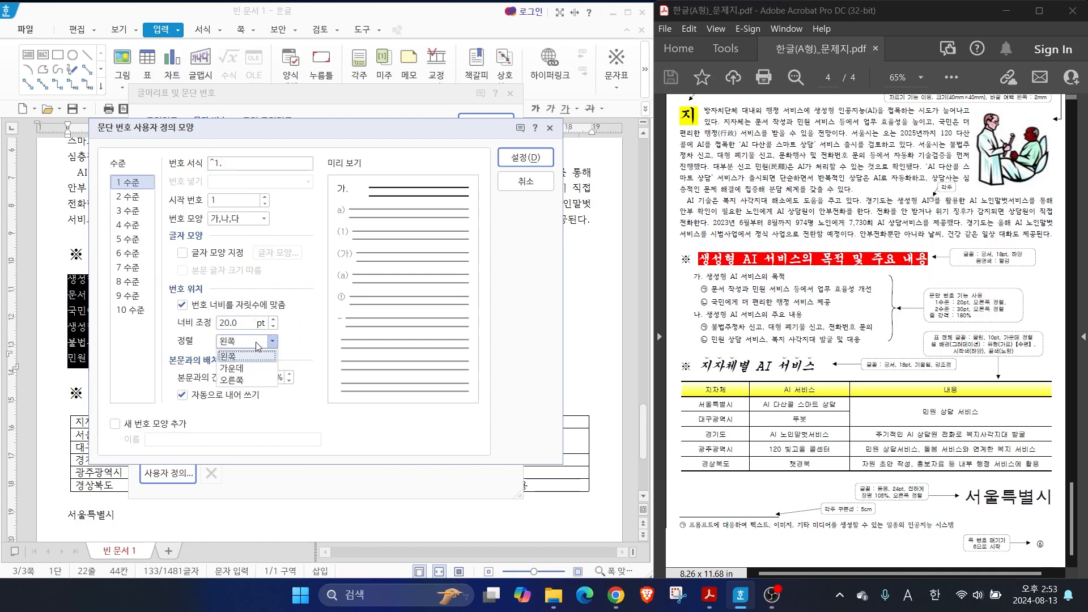
pyautogui.click(243, 382)
pyautogui.press('alt')
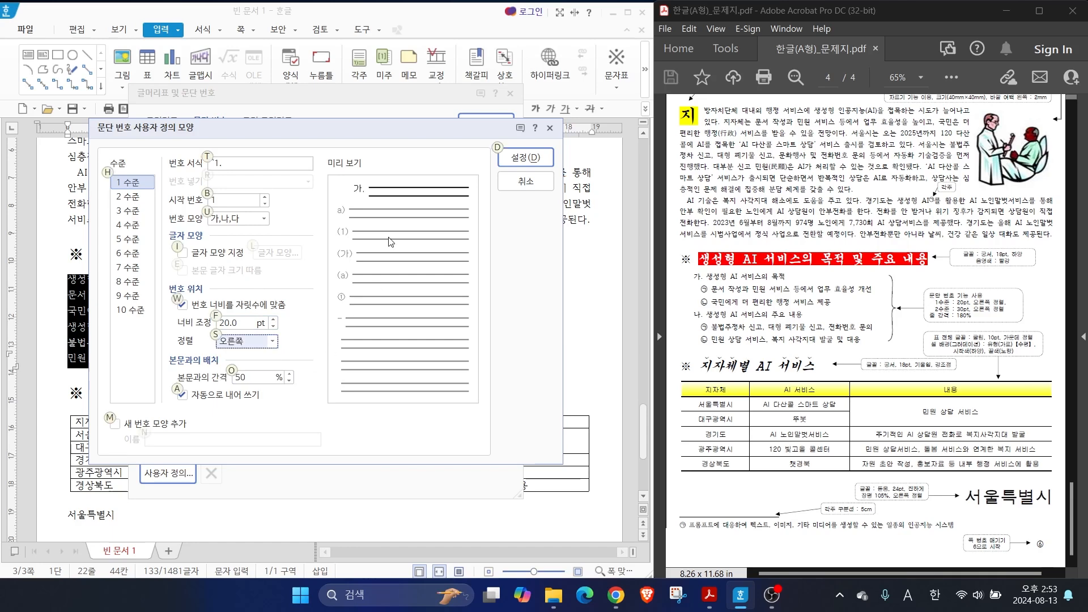
pyautogui.moveTo(309, 189)
pyautogui.mouseDown()
pyautogui.moveTo(359, 187)
pyautogui.moveTo(330, 200)
pyautogui.mouseUp()
pyautogui.press('ctrl')
pyautogui.press('Escape')
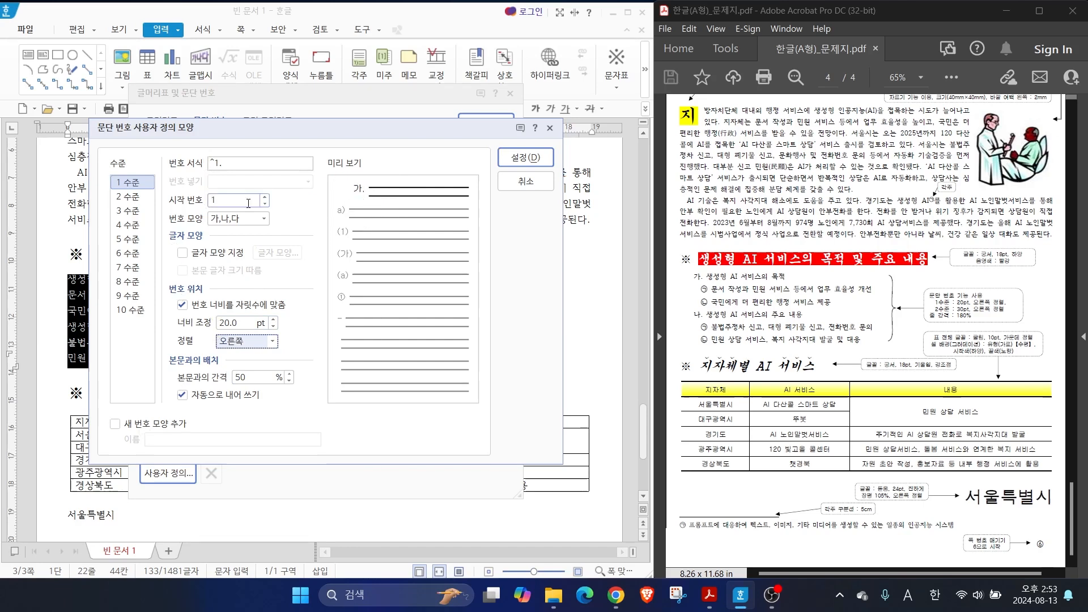
# Define level 2 (2 수준) with number format "^2" without the parenthesis and the number shape ㉠,㉡,㉢
pyautogui.click(124, 196)
pyautogui.hotkey('alt', '2')
pyautogui.moveTo(274, 202)
pyautogui.mouseDown()
pyautogui.moveTo(315, 177)
pyautogui.moveTo(334, 226)
pyautogui.mouseUp()
pyautogui.moveTo(360, 166)
pyautogui.mouseDown()
pyautogui.moveTo(411, 199)
pyautogui.moveTo(434, 264)
pyautogui.mouseUp()
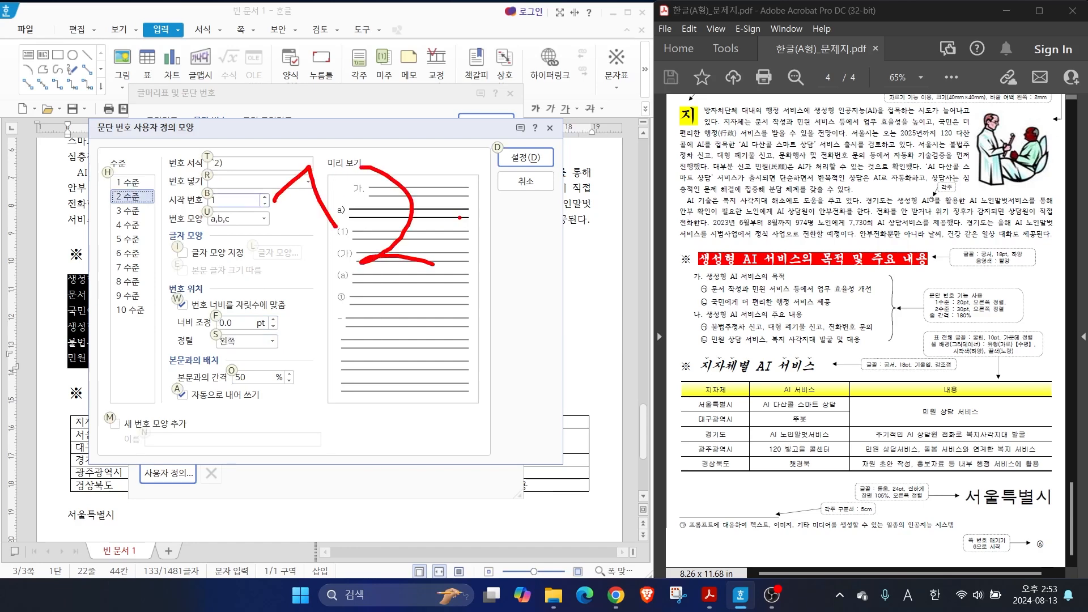
pyautogui.moveTo(463, 177); pyautogui.dragTo(452, 291)
pyautogui.moveTo(712, 289); pyautogui.dragTo(765, 266)
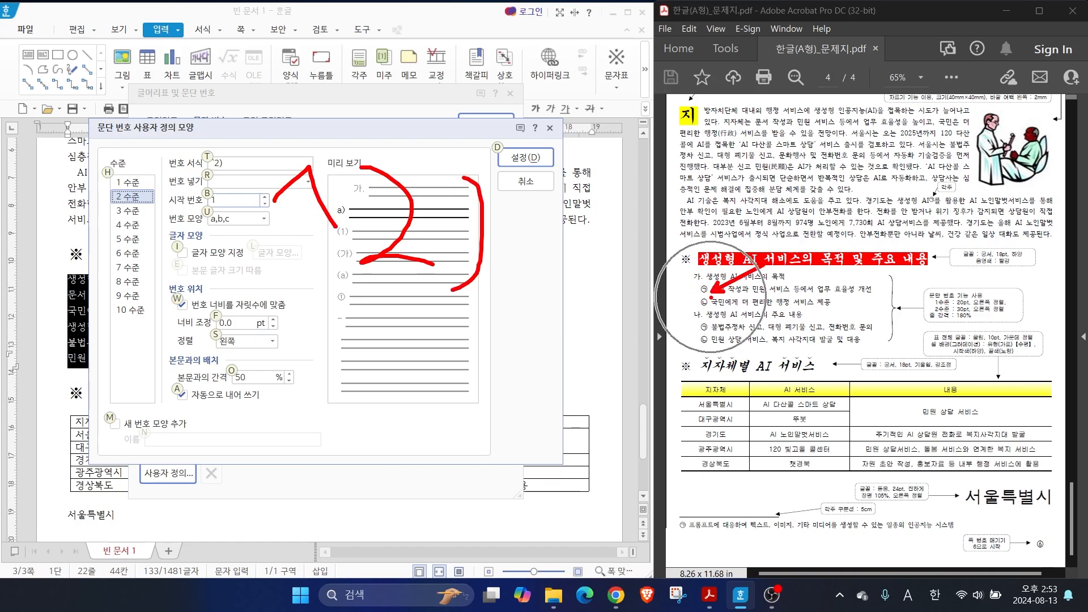
pyautogui.press('Escape')
pyautogui.click(242, 160)
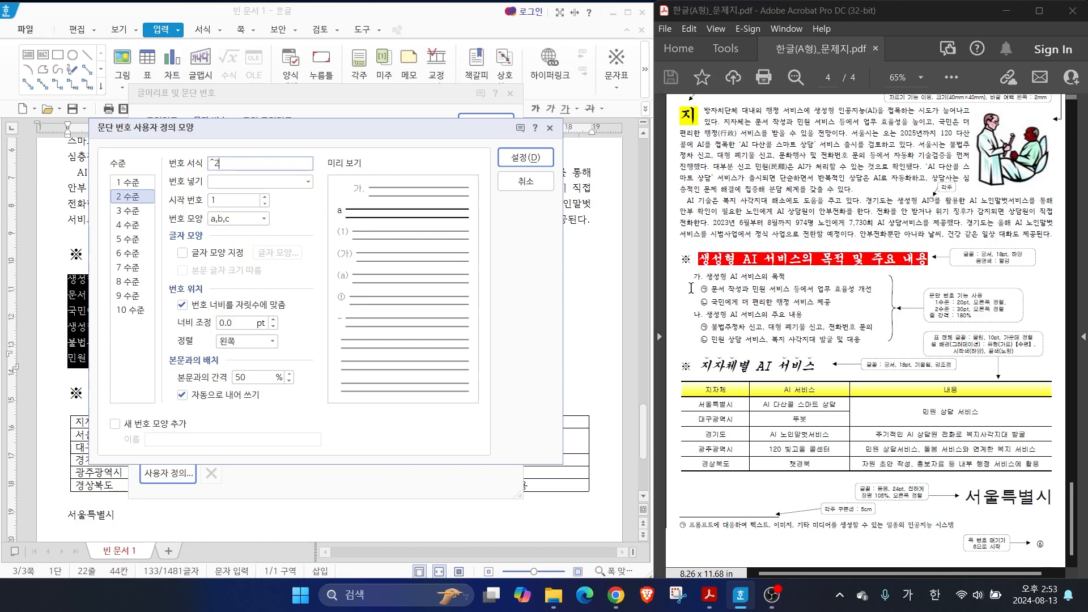
pyautogui.click(264, 218)
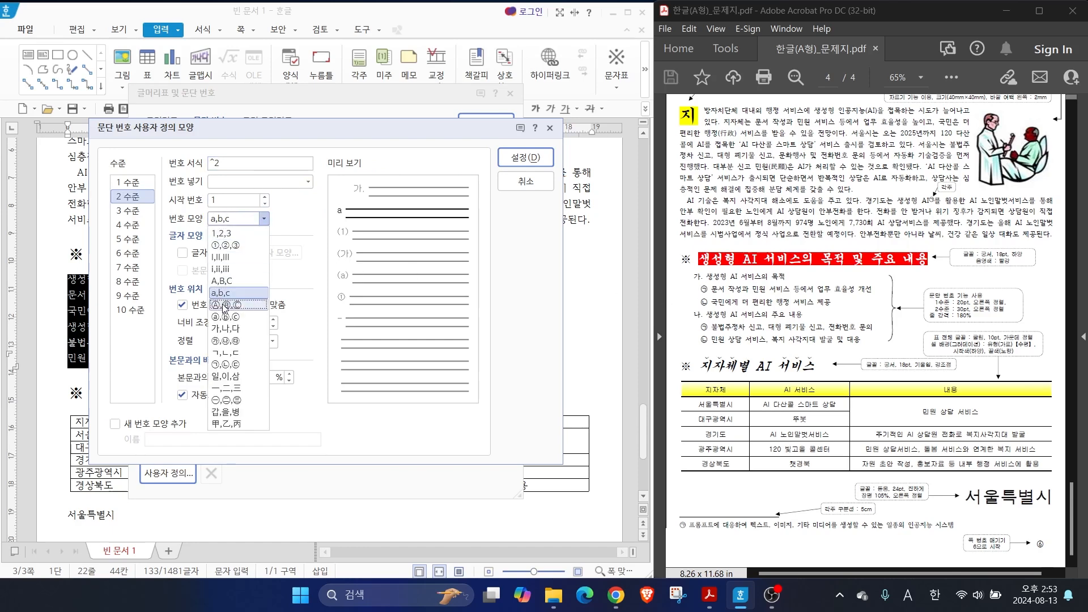
pyautogui.click(225, 364)
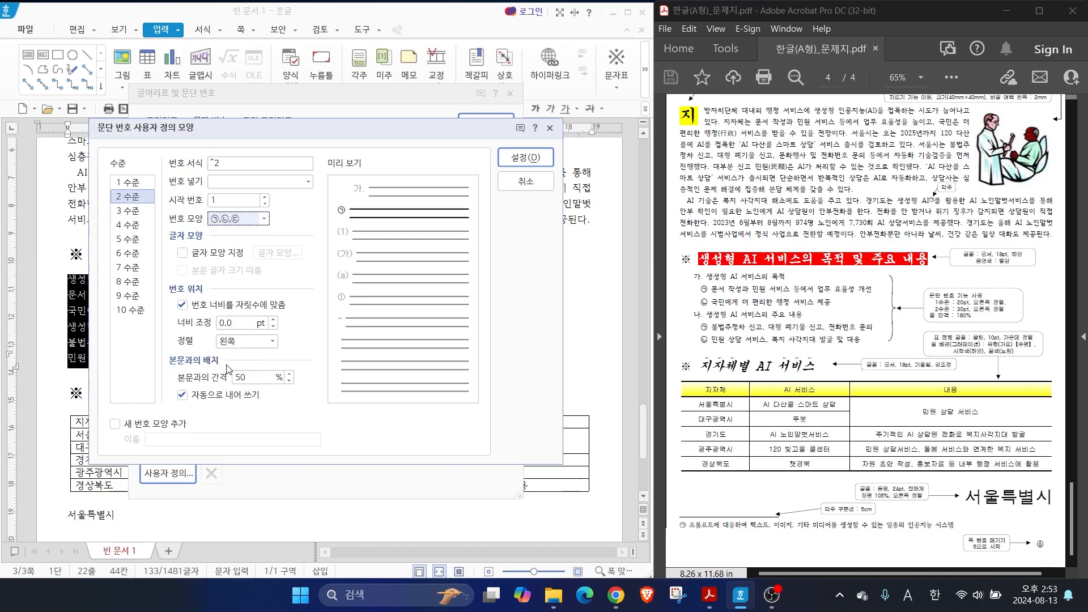
pyautogui.press('alt')
pyautogui.moveTo(943, 315)
pyautogui.mouseDown()
pyautogui.moveTo(1000, 316)
pyautogui.moveTo(977, 288)
pyautogui.moveTo(1023, 283)
pyautogui.mouseUp()
pyautogui.moveTo(148, 282); pyautogui.dragTo(320, 366)
pyautogui.press('Escape')
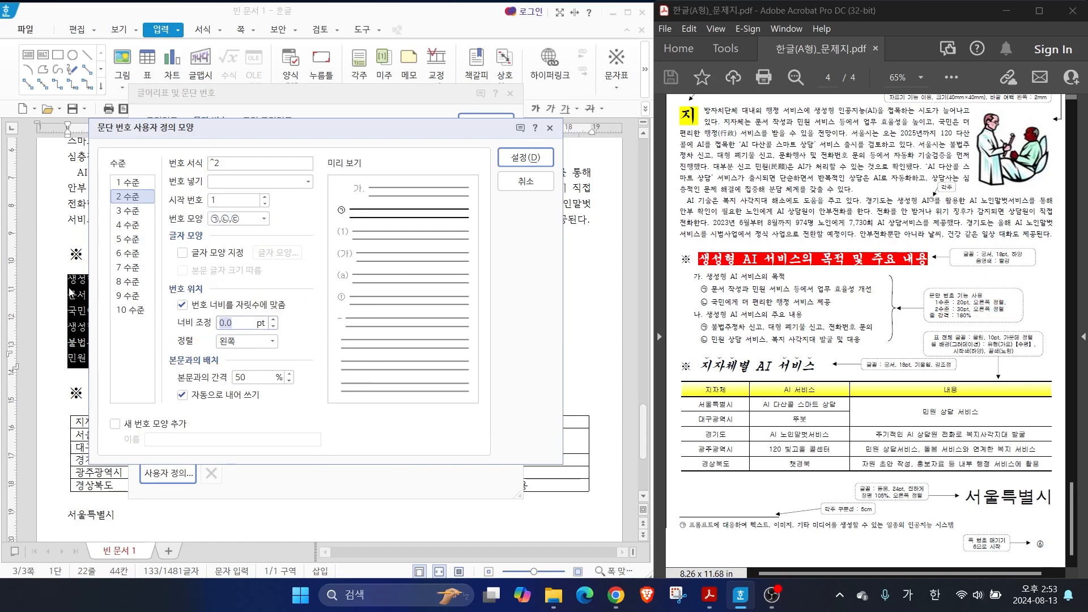
# Set the level 2 number's width adjustment (너비 조정) to 30 pt with alignment 오른쪽 and apply the custom numbering to the six lines
pyautogui.write('30')
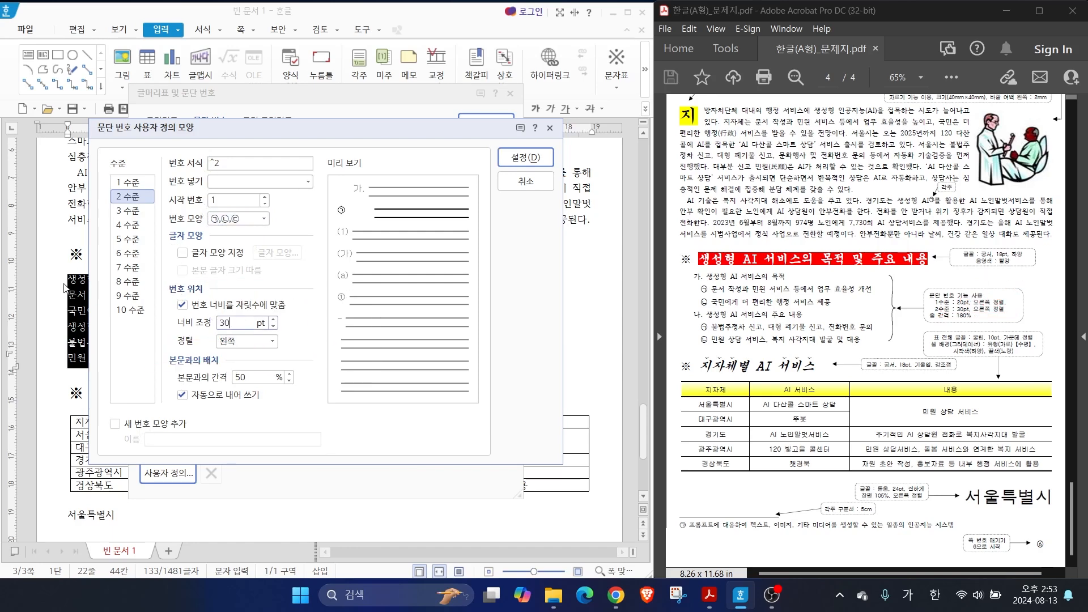
pyautogui.click(258, 341)
pyautogui.click(253, 380)
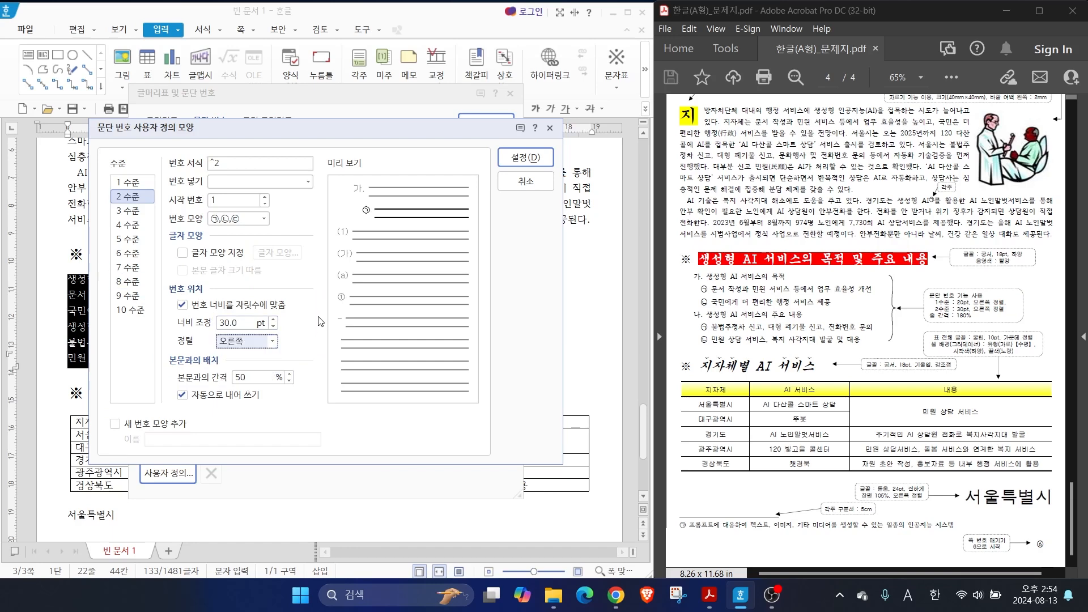
pyautogui.hotkey('ctrl', '2')
pyautogui.moveTo(311, 214); pyautogui.dragTo(355, 202)
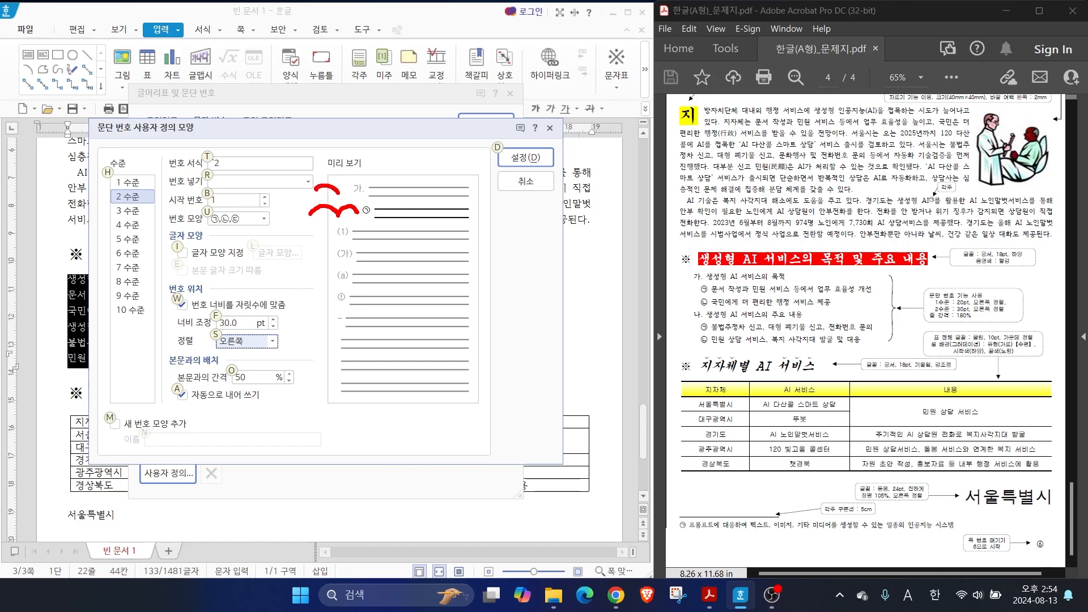
pyautogui.moveTo(360, 203); pyautogui.dragTo(365, 211)
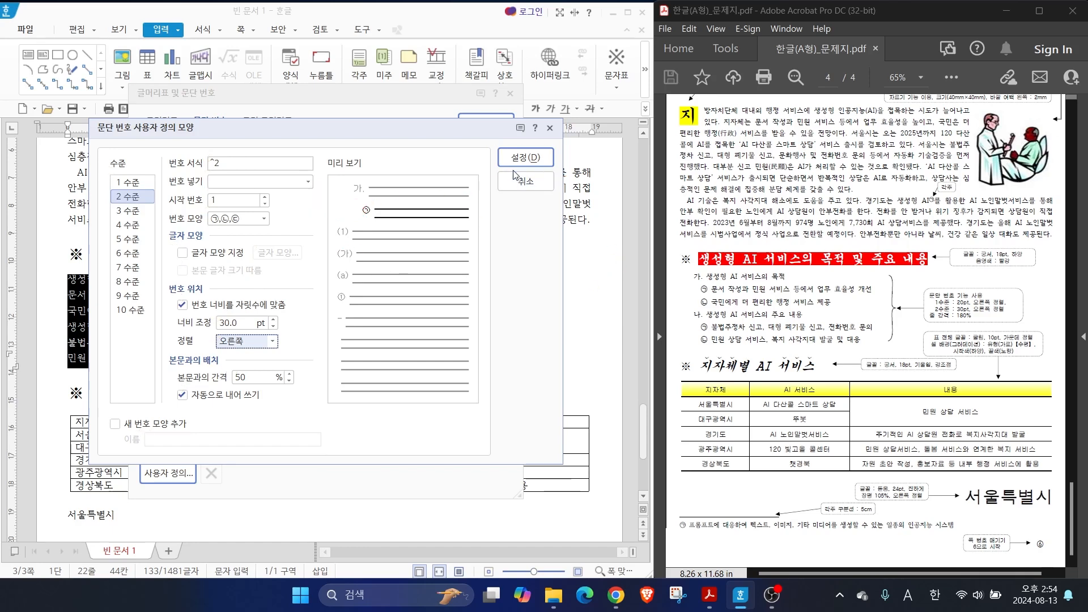
pyautogui.click(525, 157)
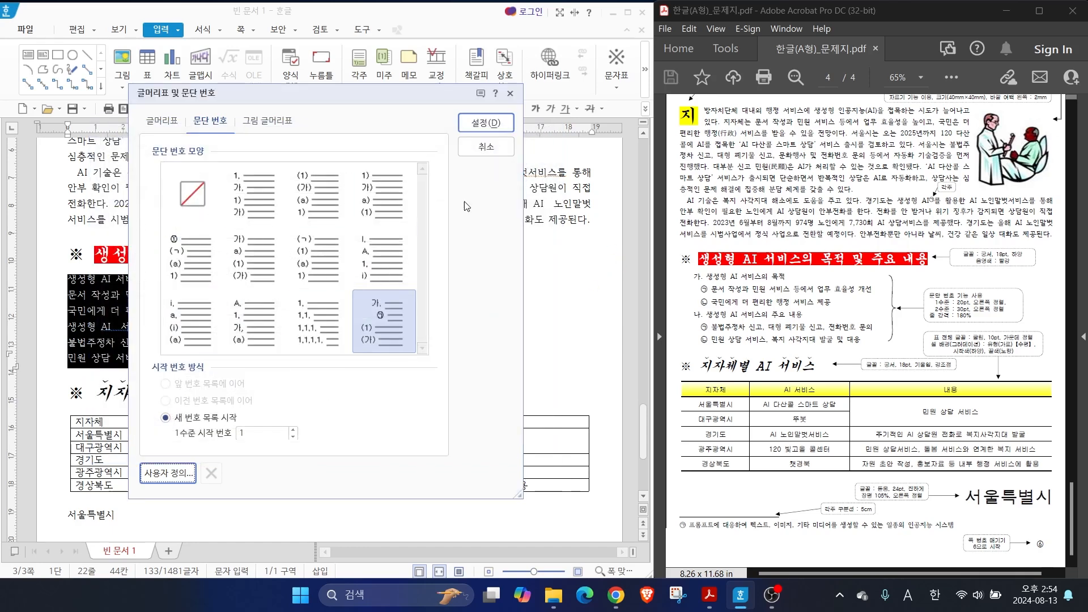
pyautogui.click(485, 122)
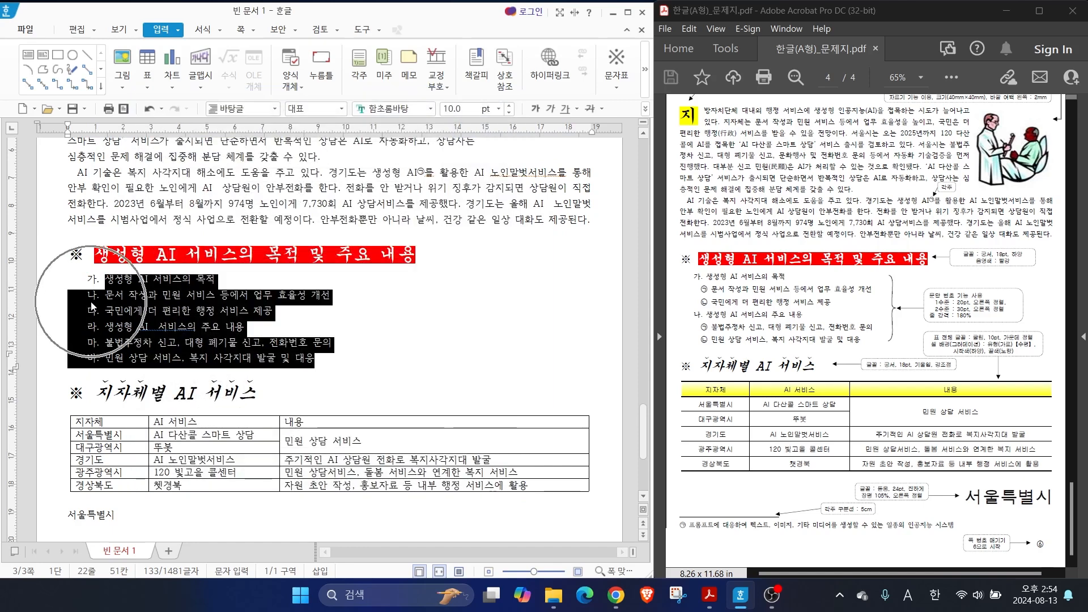
# Move the two lines starting with 문서 작성과 and 국민에게 down to numbering level 2
pyautogui.click(106, 279)
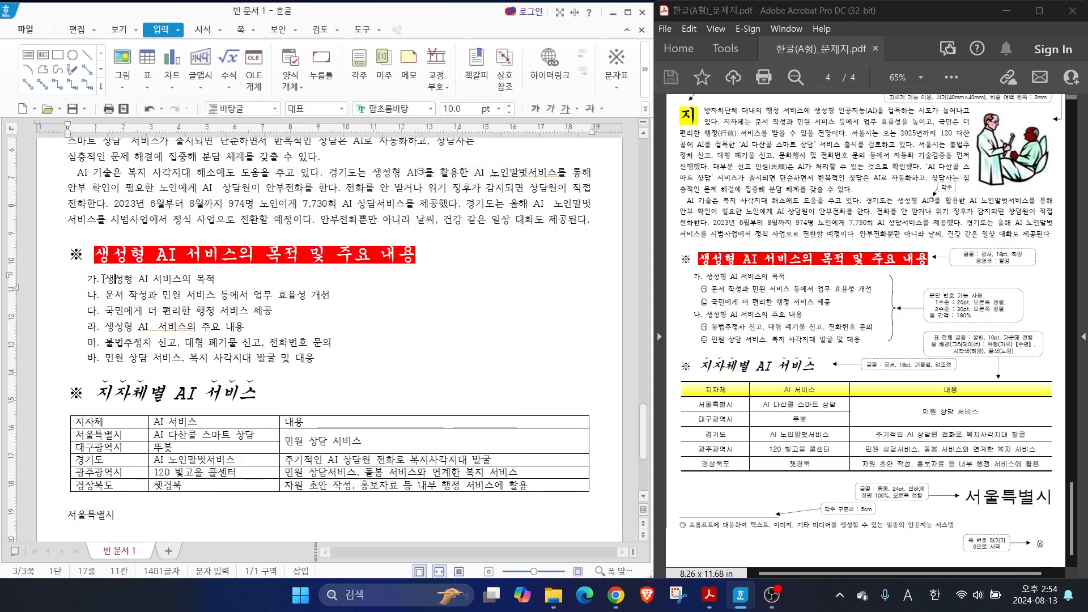
pyautogui.moveTo(106, 295); pyautogui.dragTo(273, 311)
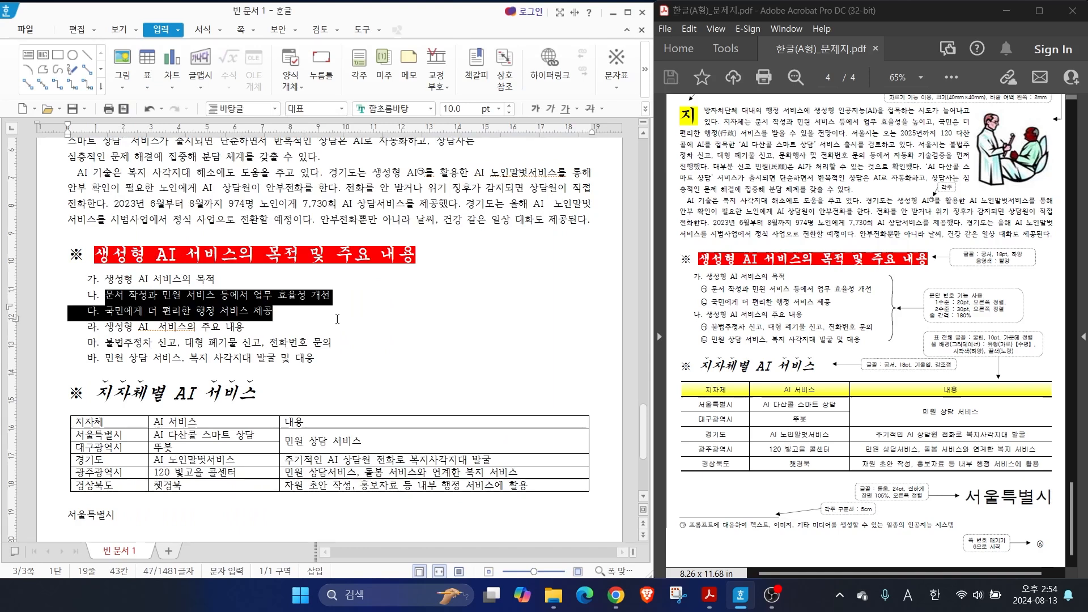
pyautogui.moveTo(688, 281)
pyautogui.mouseDown()
pyautogui.moveTo(882, 321)
pyautogui.moveTo(889, 312)
pyautogui.mouseUp()
pyautogui.click(220, 29)
pyautogui.click(203, 31)
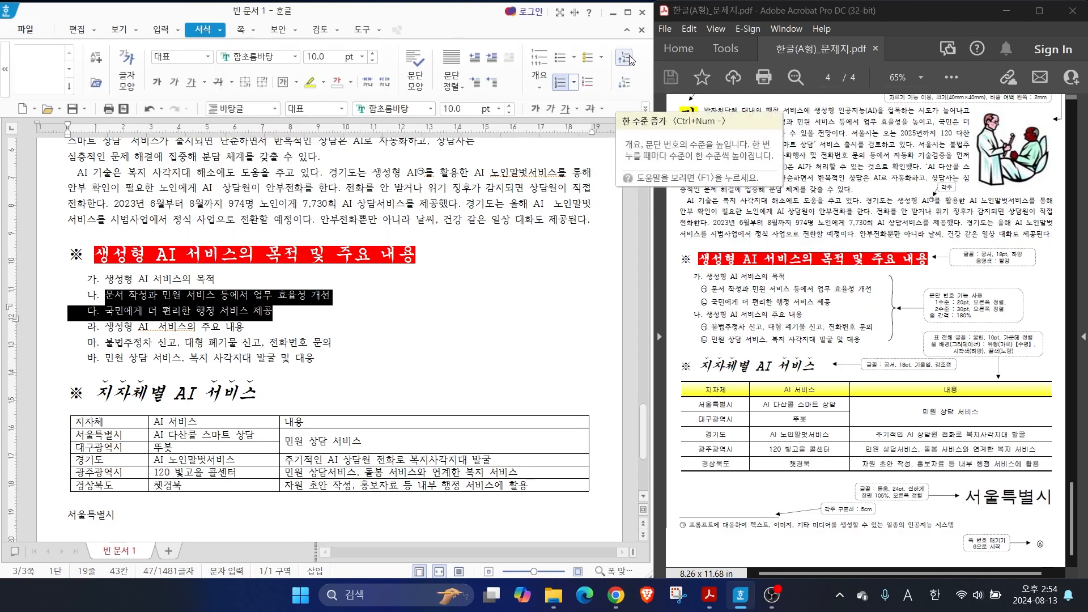
pyautogui.click(625, 86)
pyautogui.click(624, 85)
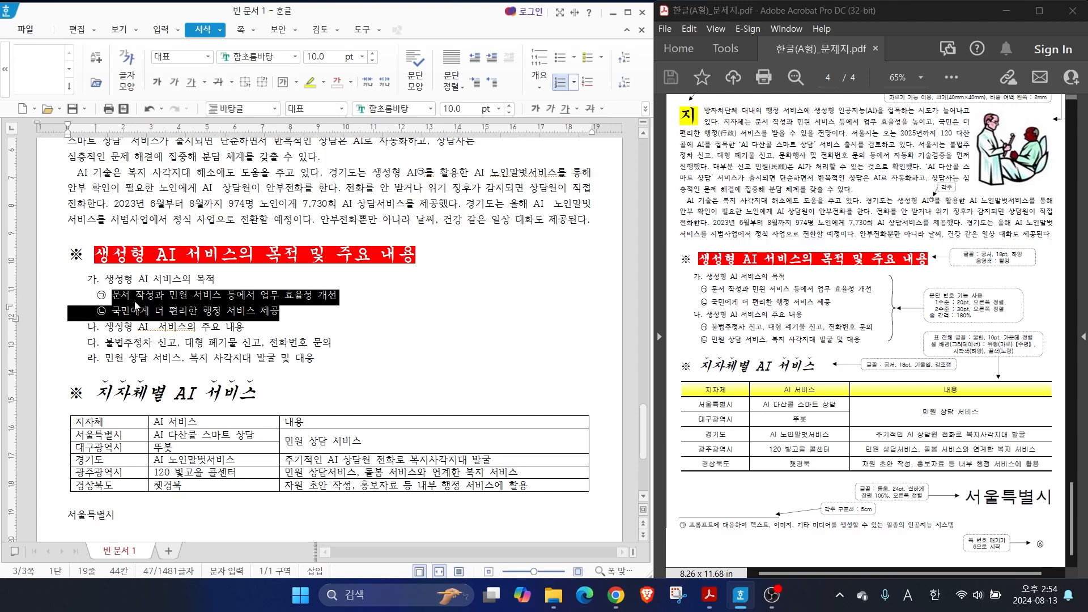
# Move the last two list lines, starting with 불법주정차 신고 and 민원 상담 서비스, down to numbering level 2
pyautogui.click(118, 327)
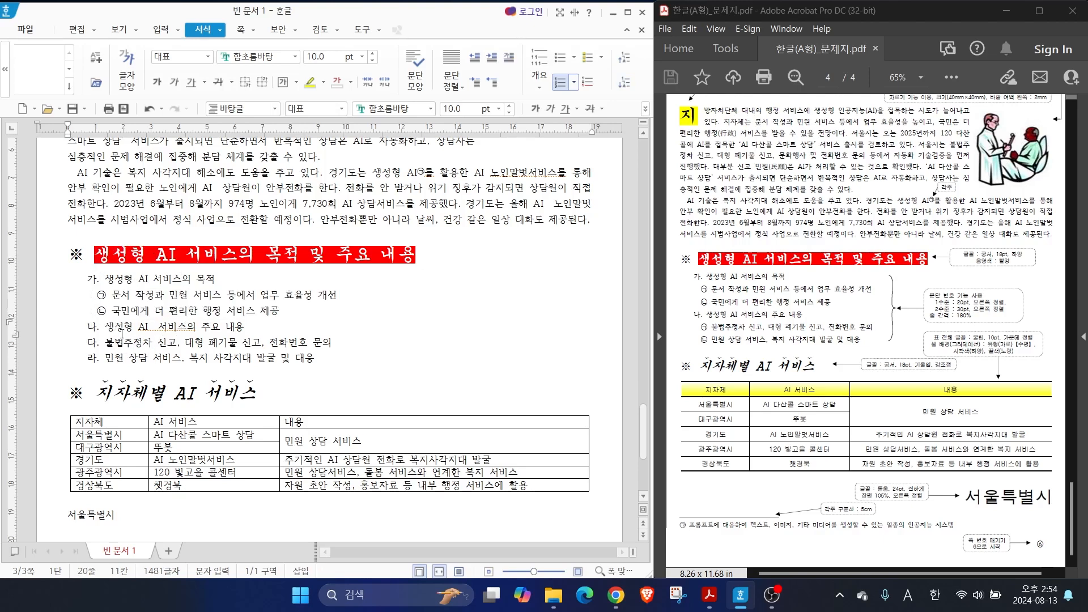
pyautogui.moveTo(101, 335); pyautogui.dragTo(312, 369)
pyautogui.moveTo(695, 319); pyautogui.dragTo(877, 346)
pyautogui.moveTo(645, 95)
pyautogui.mouseDown()
pyautogui.moveTo(612, 64)
pyautogui.moveTo(635, 98)
pyautogui.mouseUp()
pyautogui.moveTo(228, 33)
pyautogui.mouseDown()
pyautogui.moveTo(216, 2)
pyautogui.moveTo(234, 35)
pyautogui.mouseUp()
pyautogui.press('Escape')
pyautogui.hotkey('ctrl', 'z')
pyautogui.moveTo(106, 342); pyautogui.dragTo(317, 361)
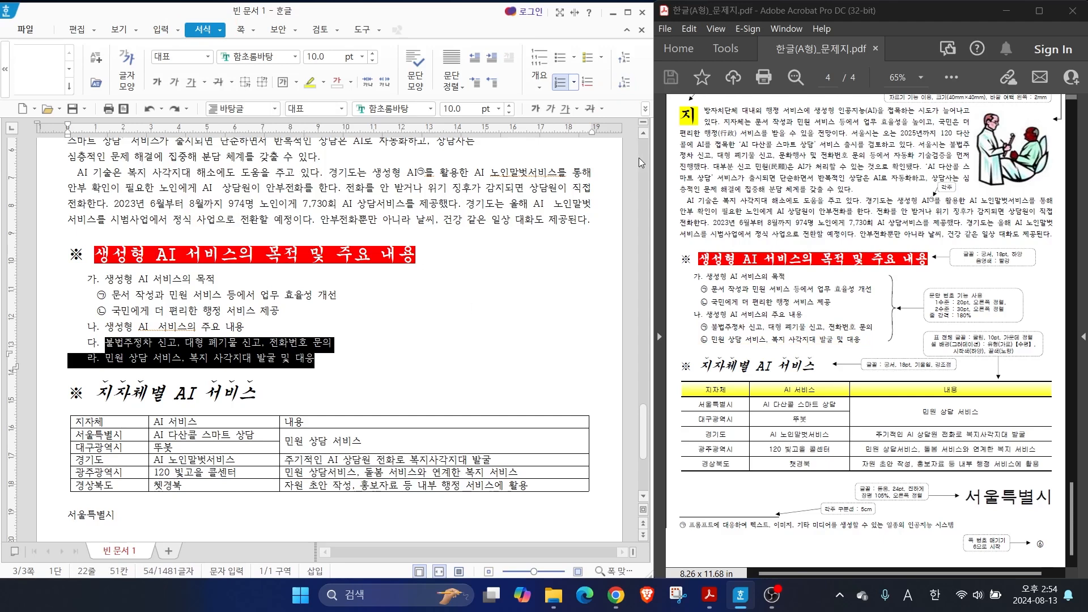
pyautogui.click(625, 83)
pyautogui.press('Escape')
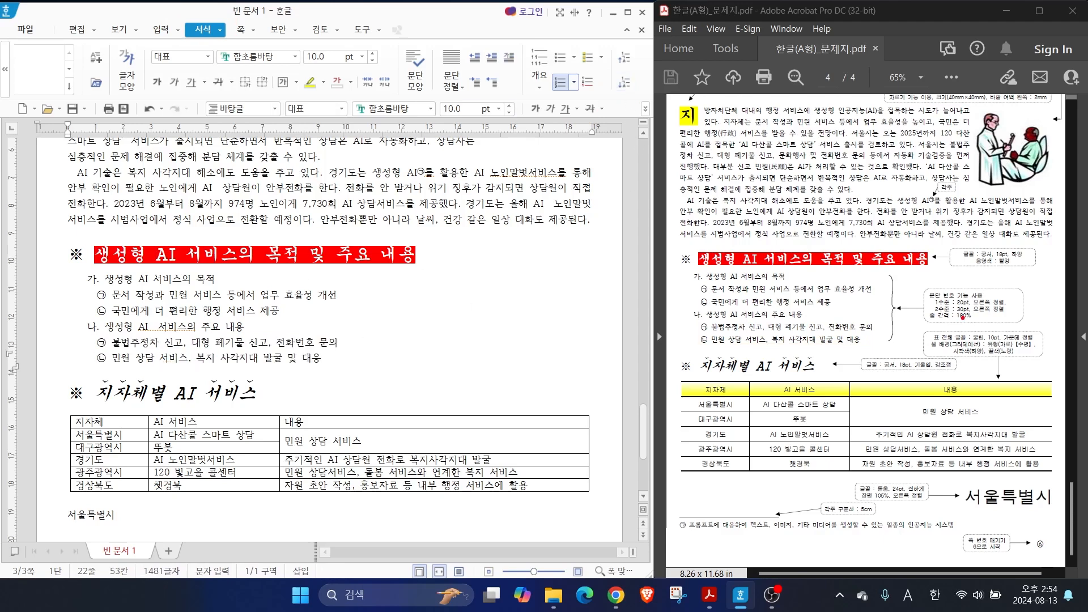
# Set the line spacing of the six numbered lines under the red heading to 180%
pyautogui.moveTo(921, 323)
pyautogui.mouseDown()
pyautogui.moveTo(995, 323)
pyautogui.moveTo(977, 319)
pyautogui.mouseUp()
pyautogui.click(646, 109)
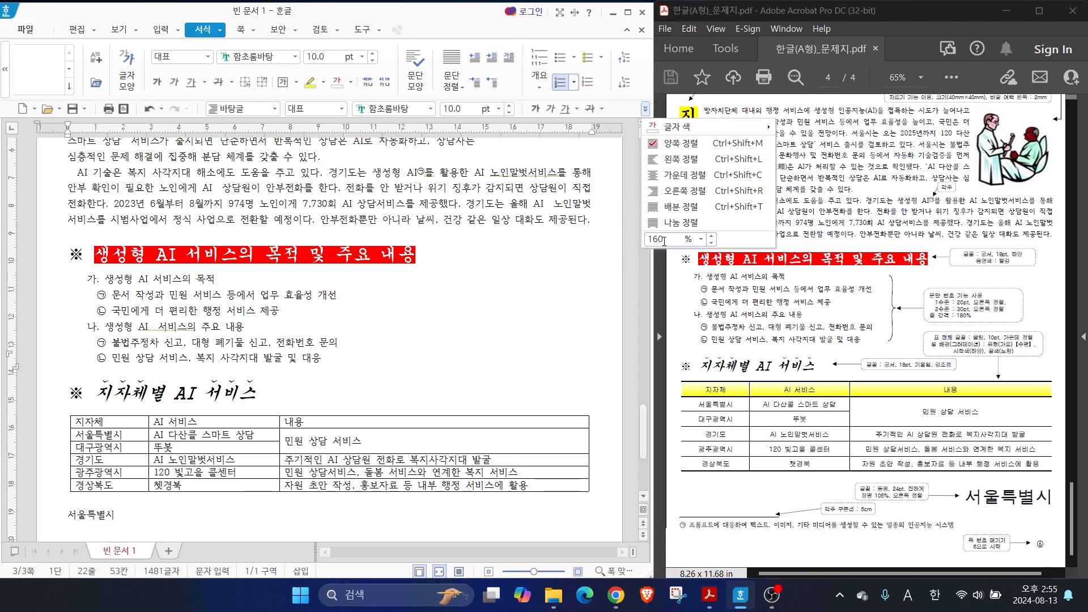
pyautogui.click(90, 280)
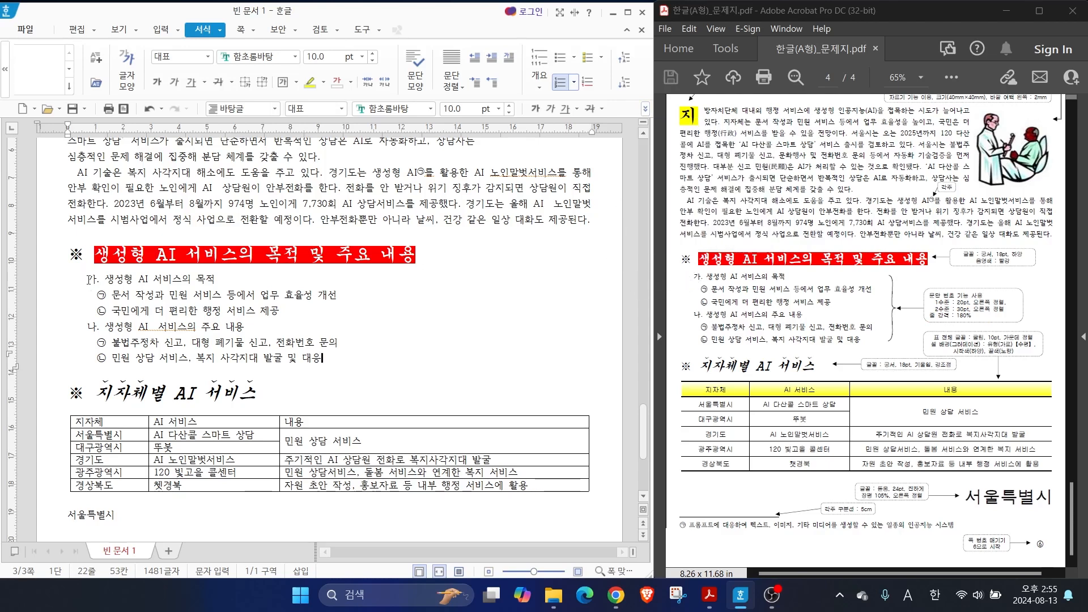
pyautogui.moveTo(90, 280); pyautogui.dragTo(374, 361)
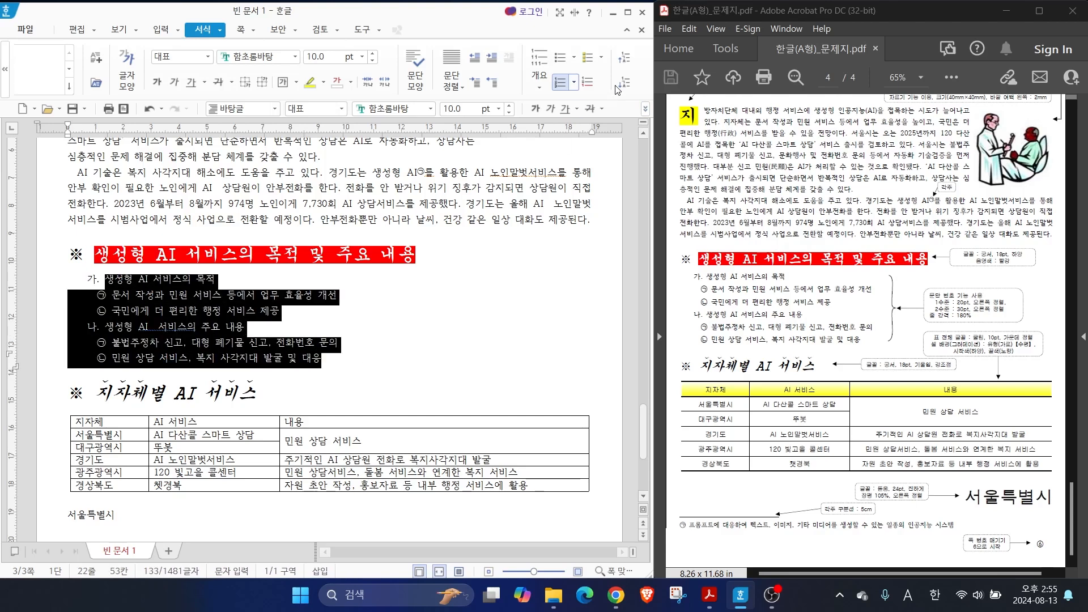
pyautogui.click(644, 109)
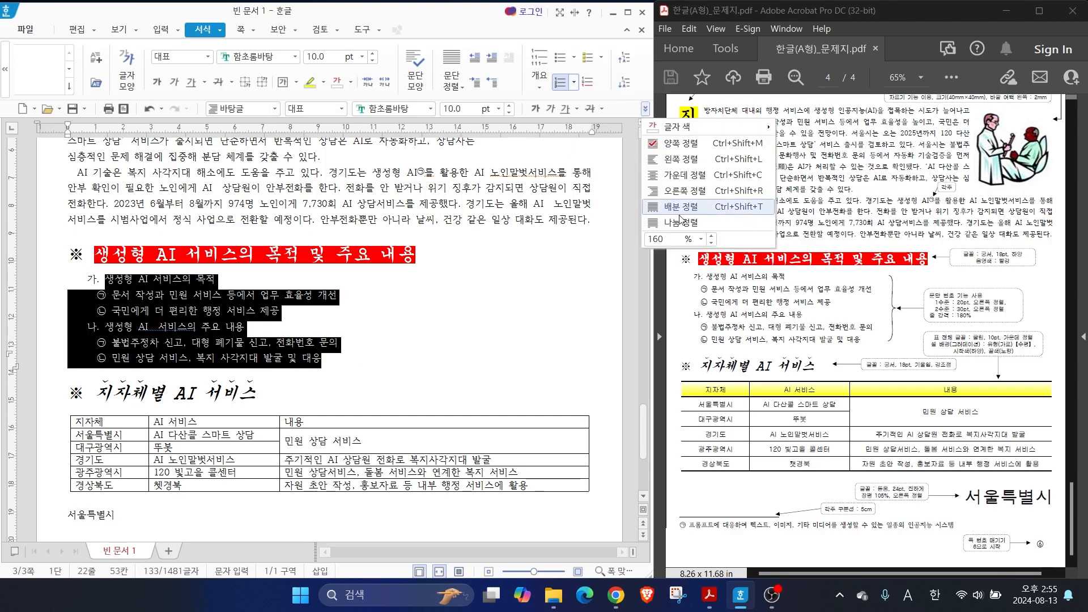
pyautogui.click(701, 239)
pyautogui.click(666, 293)
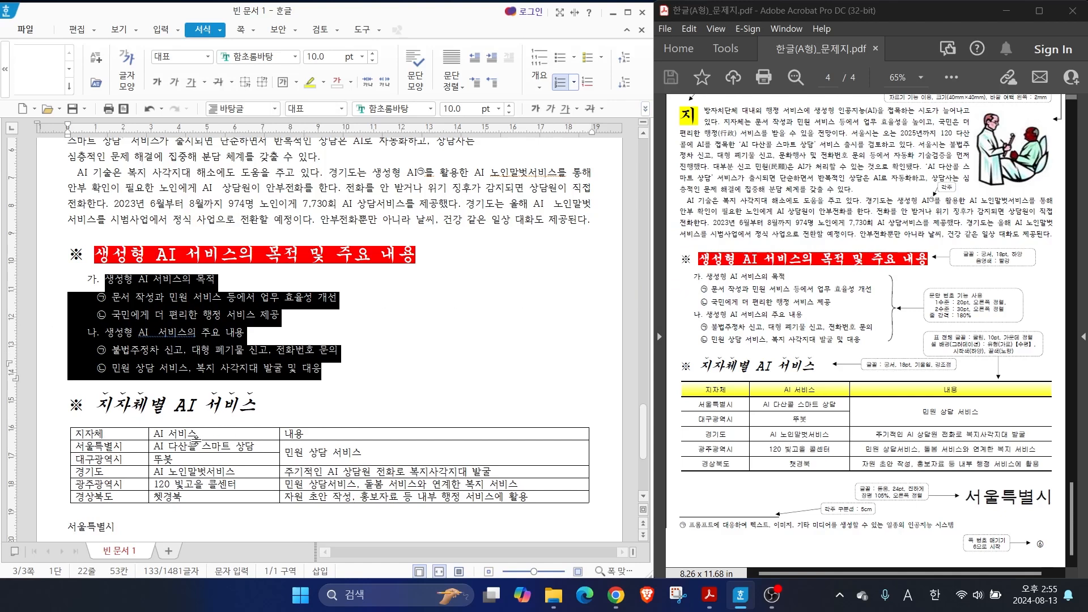
# Set the font of all cells in the table under 지자체별 AI 서비스 to 굴림 and center-align their text
pyautogui.click(130, 435)
pyautogui.scroll(-3, 184, 410)
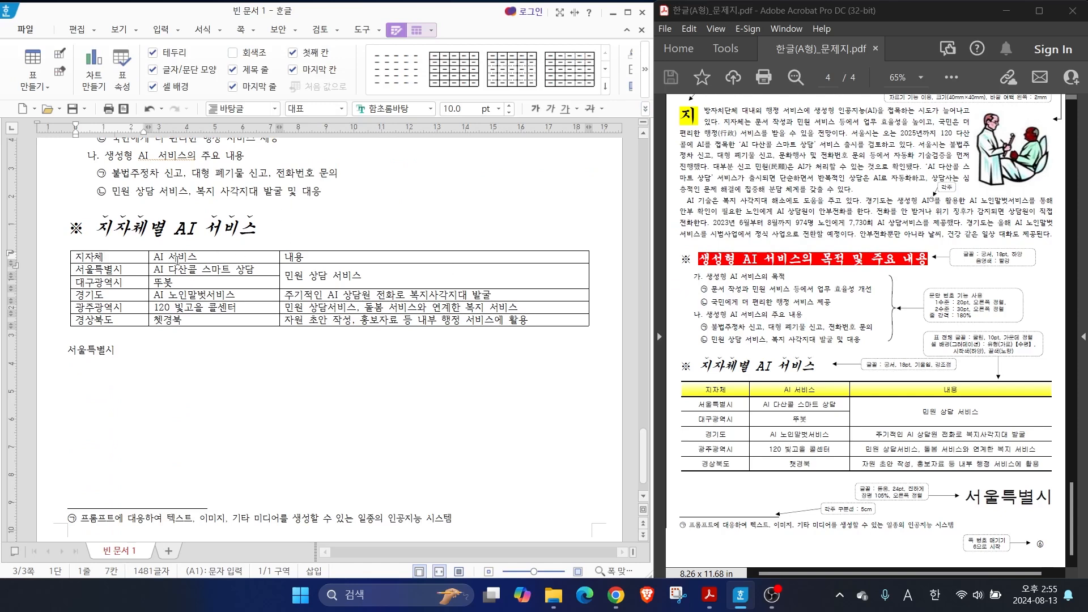
pyautogui.click(117, 255)
pyautogui.moveTo(132, 256); pyautogui.dragTo(476, 329)
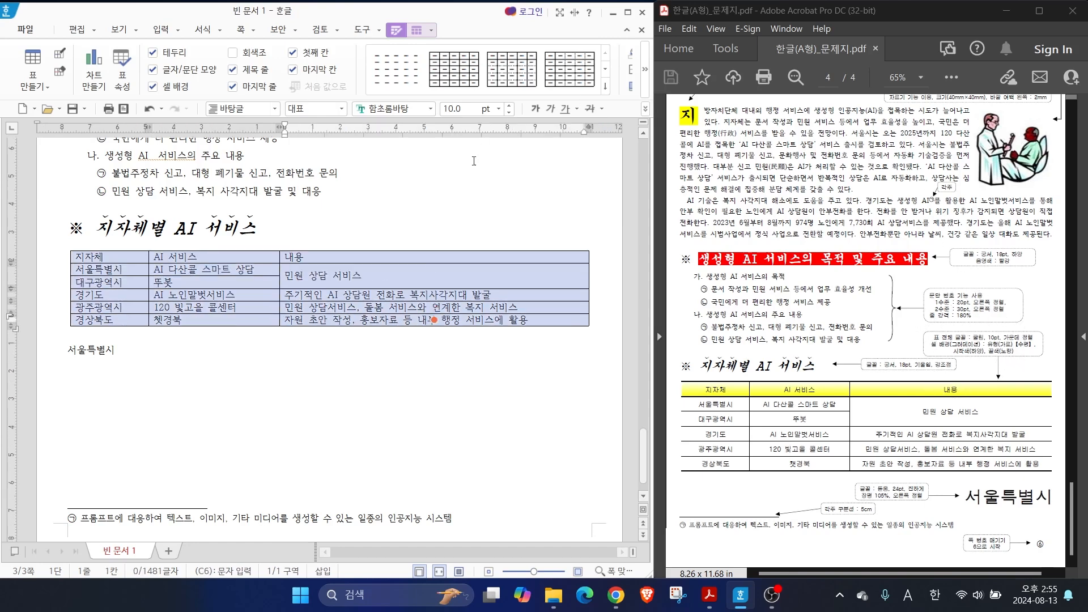
pyautogui.click(431, 108)
pyautogui.moveTo(621, 259); pyautogui.dragTo(628, 124)
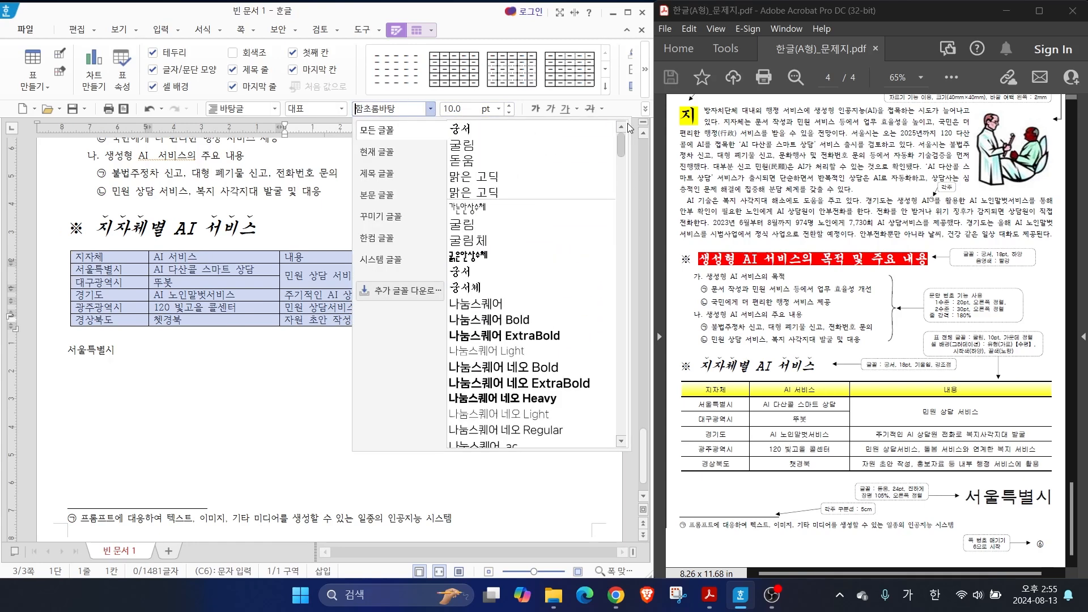
pyautogui.click(493, 160)
pyautogui.click(645, 110)
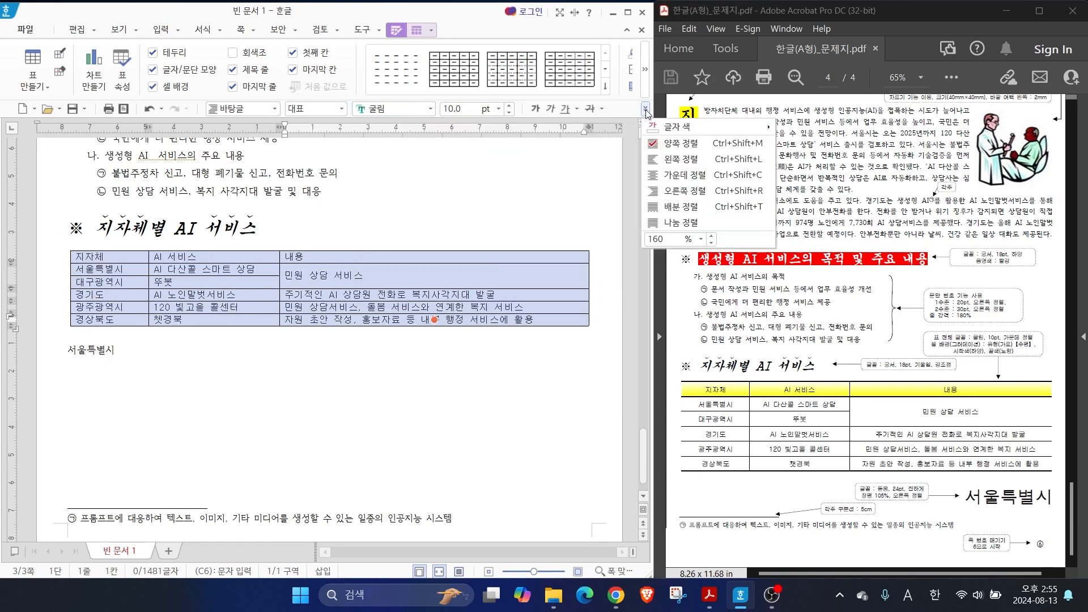
pyautogui.click(660, 176)
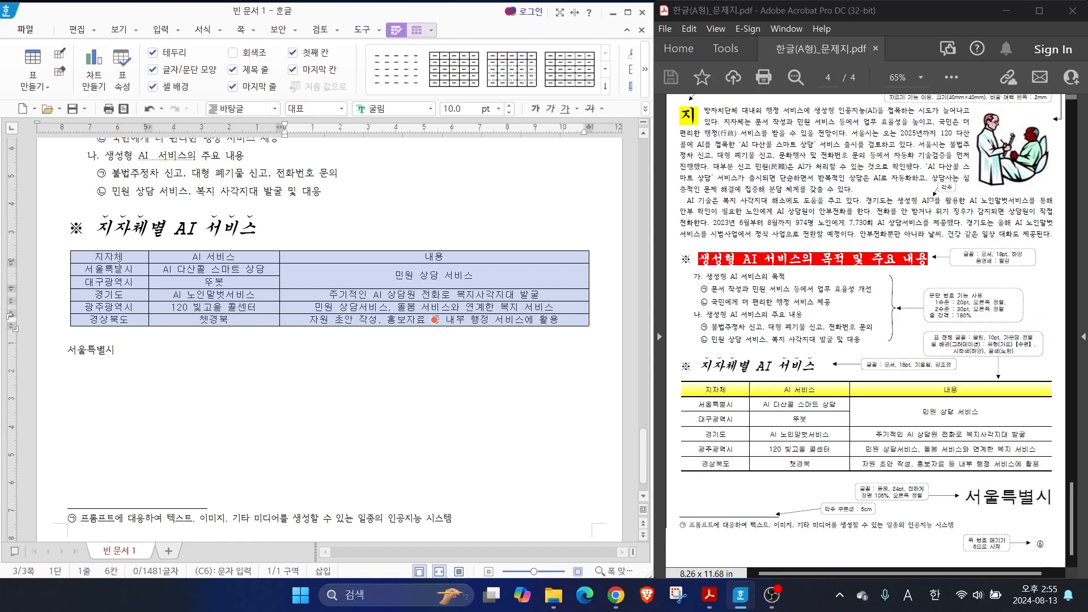
# Remove the left and right outer borders of the whole table by applying the no-line type to them
pyautogui.press('l')
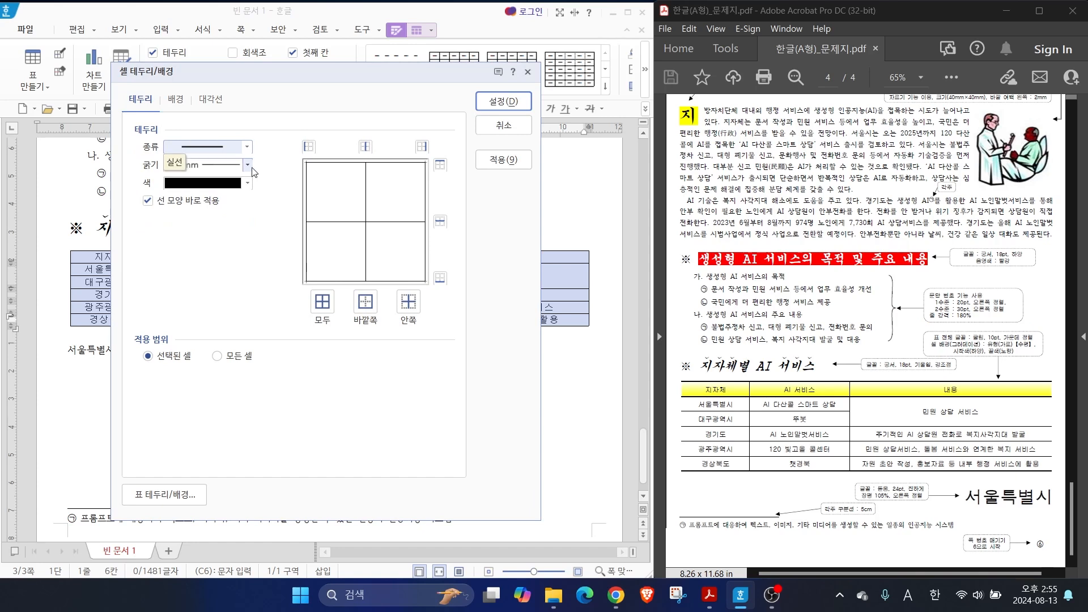
pyautogui.click(190, 157)
pyautogui.click(203, 148)
pyautogui.click(308, 146)
pyautogui.click(420, 148)
pyautogui.press('alt')
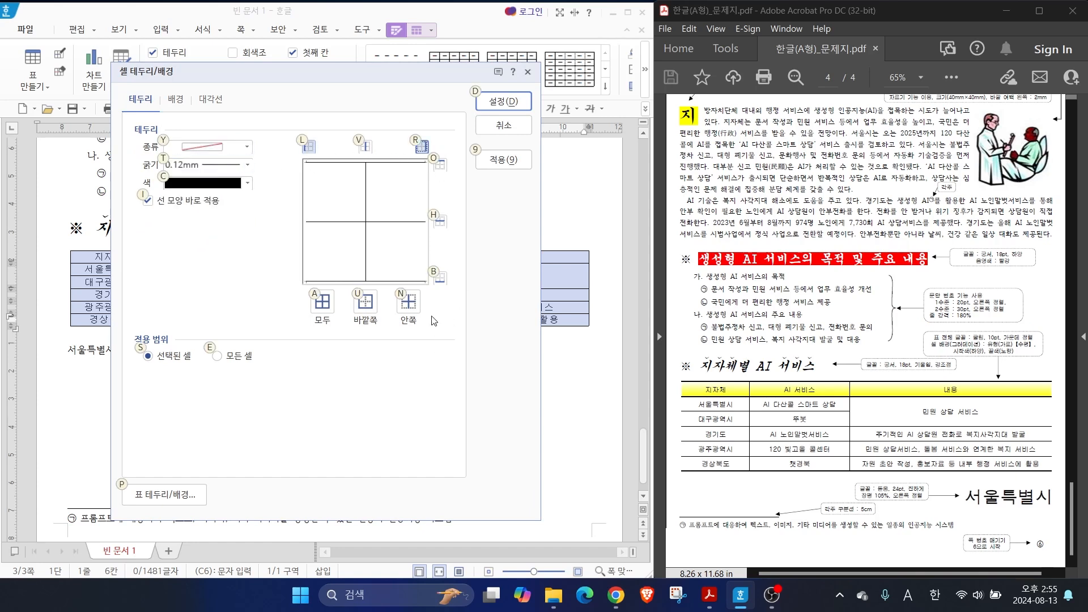
pyautogui.moveTo(435, 199); pyautogui.dragTo(509, 183)
pyautogui.moveTo(303, 199); pyautogui.dragTo(265, 155)
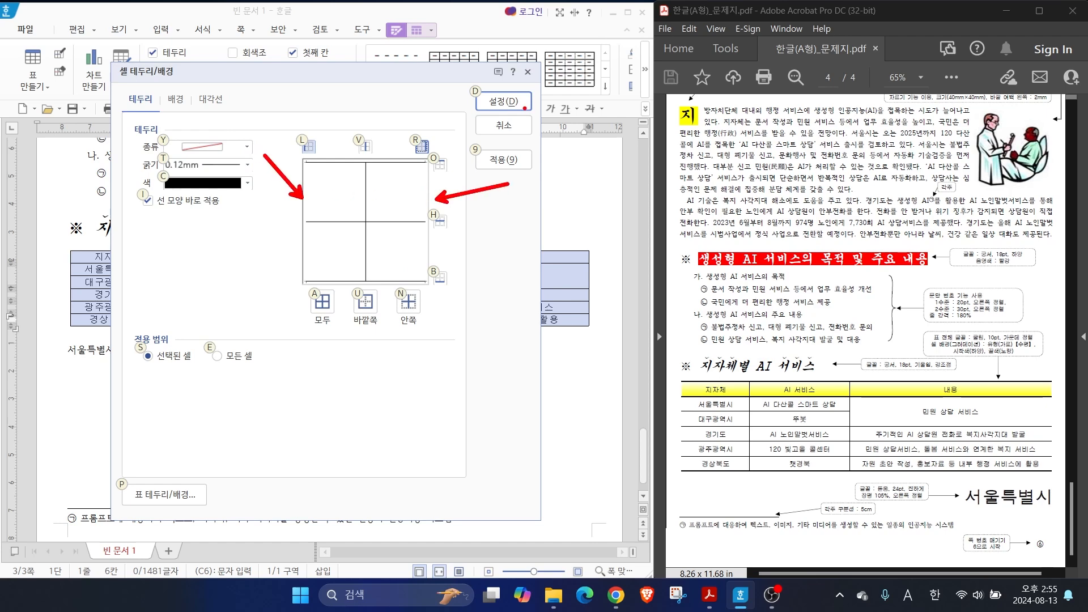
pyautogui.moveTo(520, 112); pyautogui.dragTo(523, 90)
pyautogui.click(503, 101)
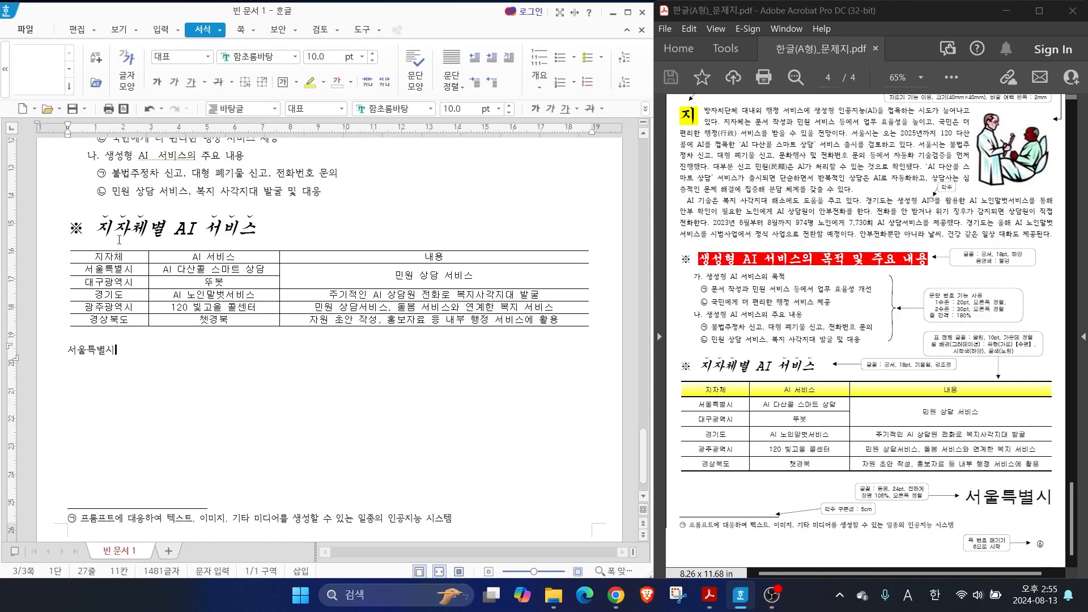
# Apply a 0.5 mm double line to the top and bottom outer borders of the whole table
pyautogui.moveTo(113, 257); pyautogui.dragTo(343, 322)
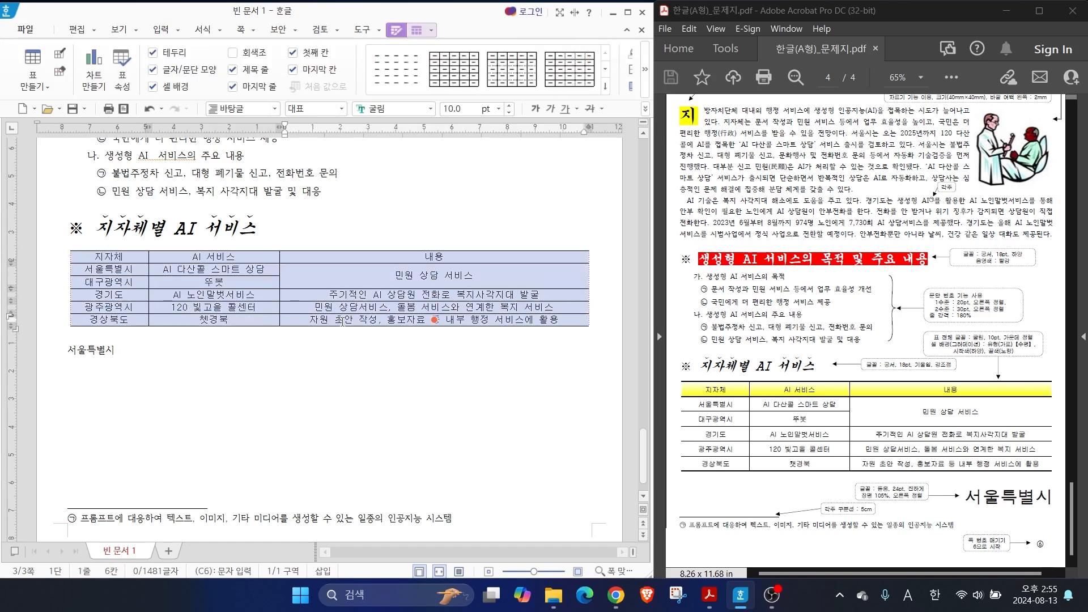
pyautogui.press('l')
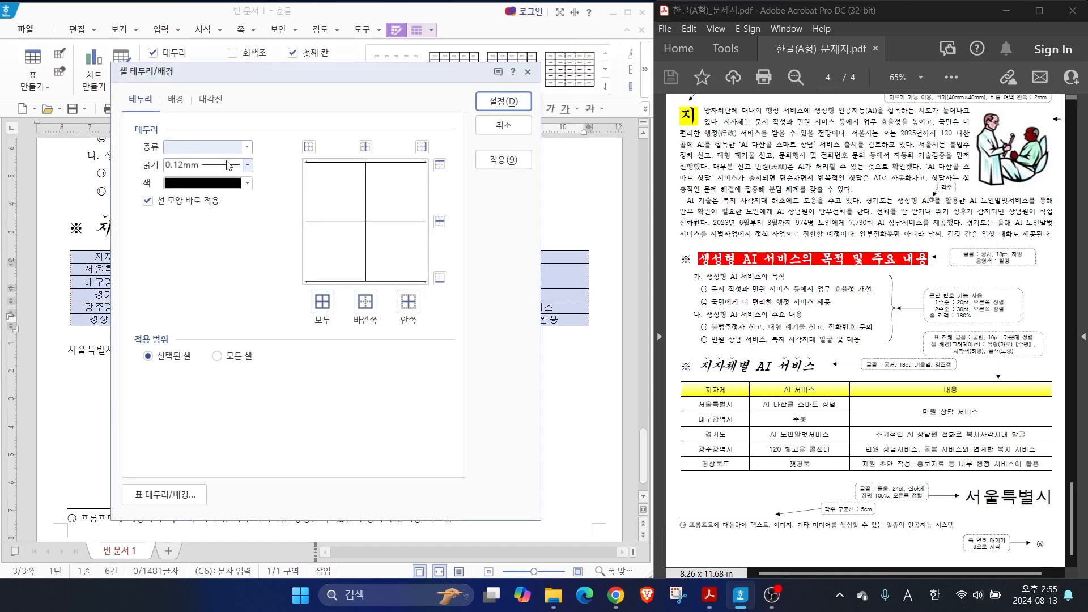
pyautogui.click(221, 148)
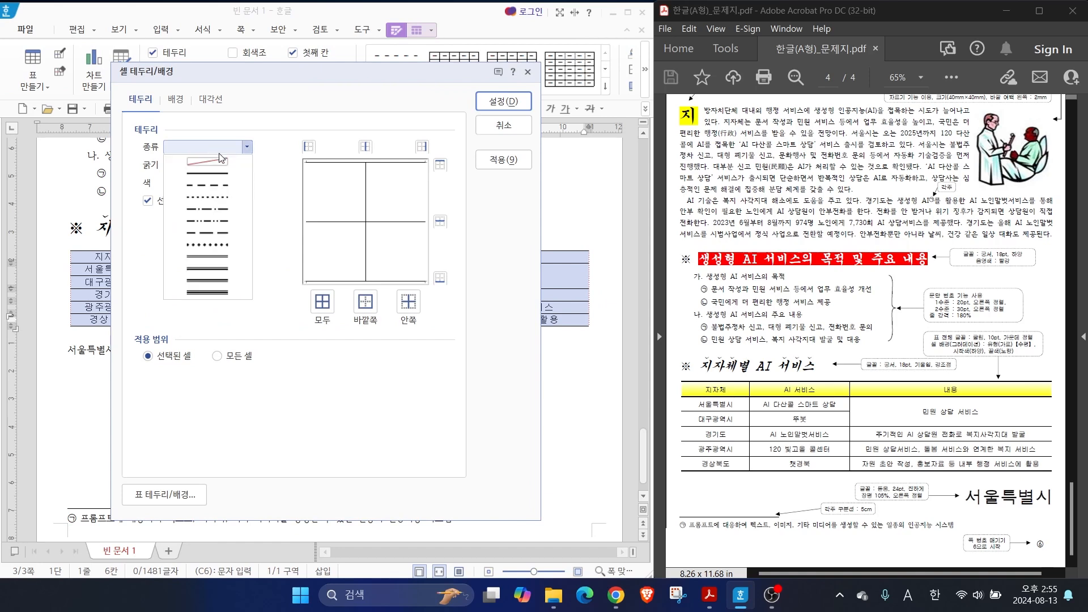
pyautogui.click(217, 261)
pyautogui.click(440, 164)
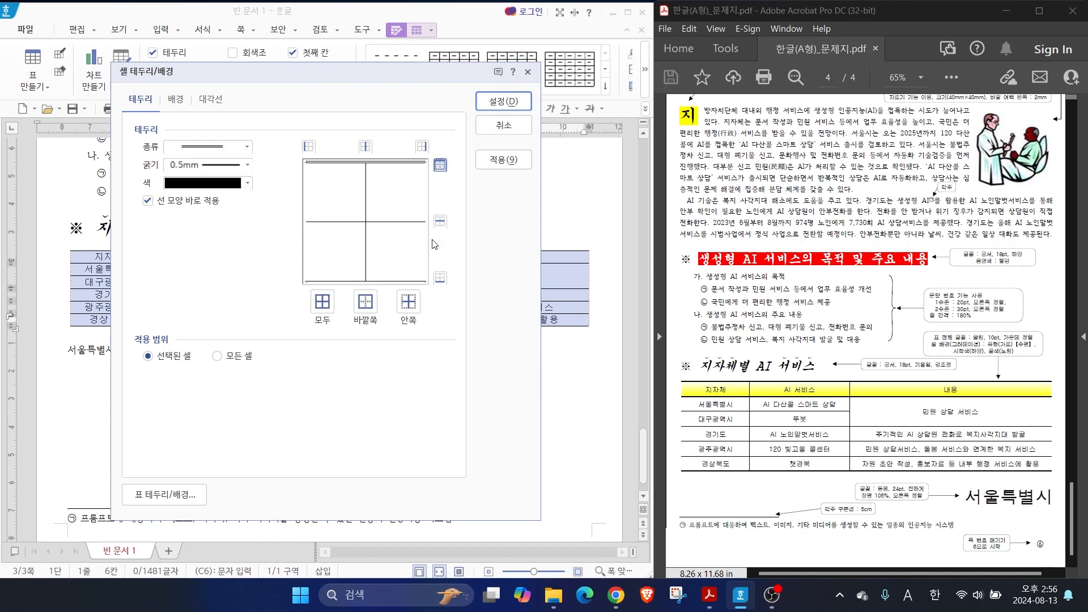
pyautogui.click(439, 278)
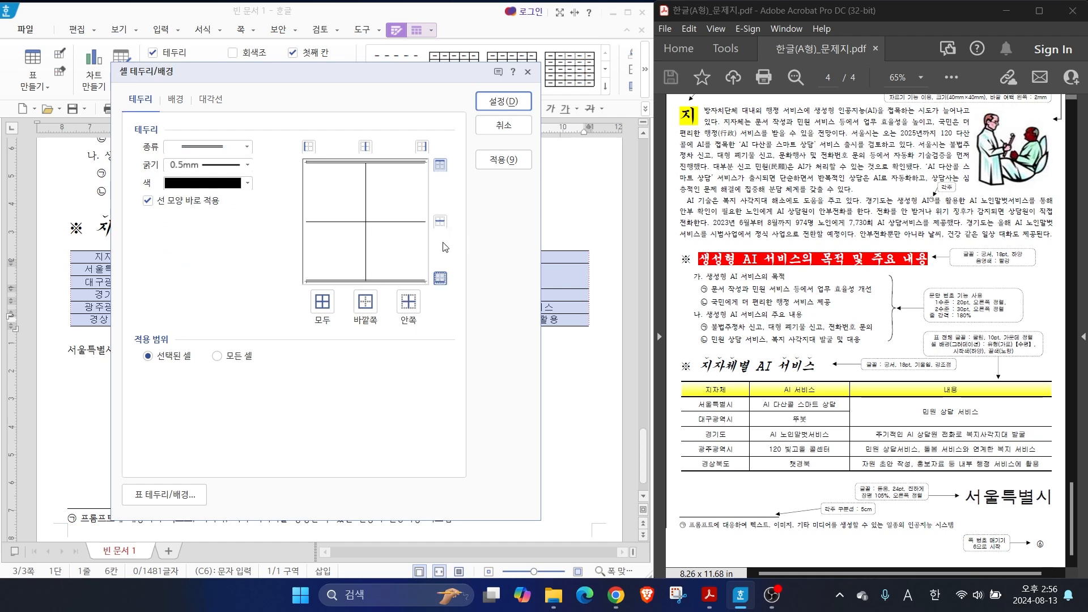
pyautogui.click(501, 105)
pyautogui.click(413, 348)
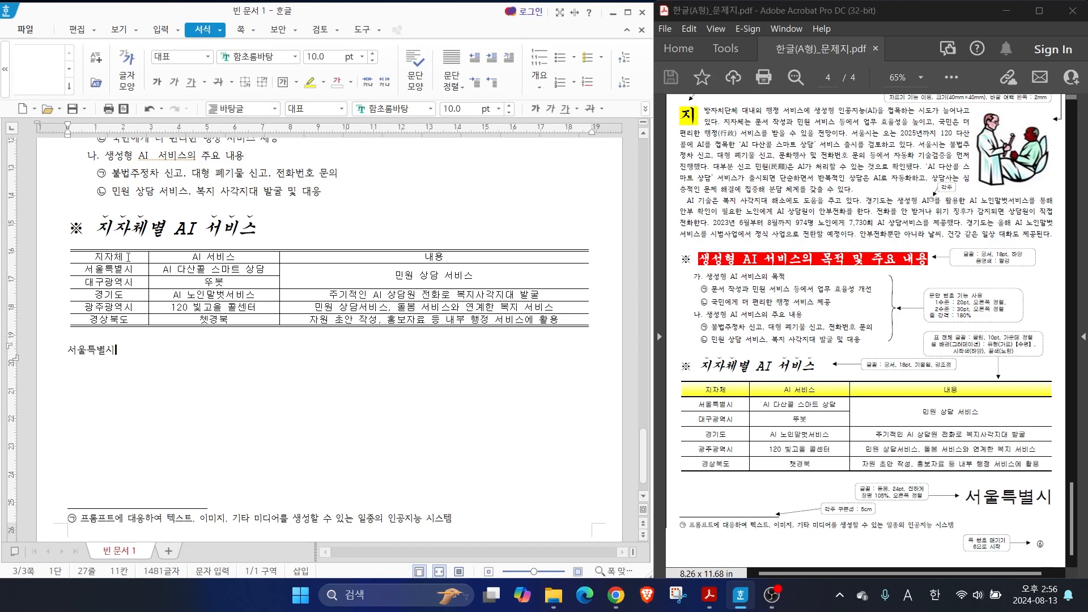
# Give the table's header row a 0.5 mm double line along its bottom border
pyautogui.moveTo(130, 256); pyautogui.dragTo(406, 257)
pyautogui.press('l')
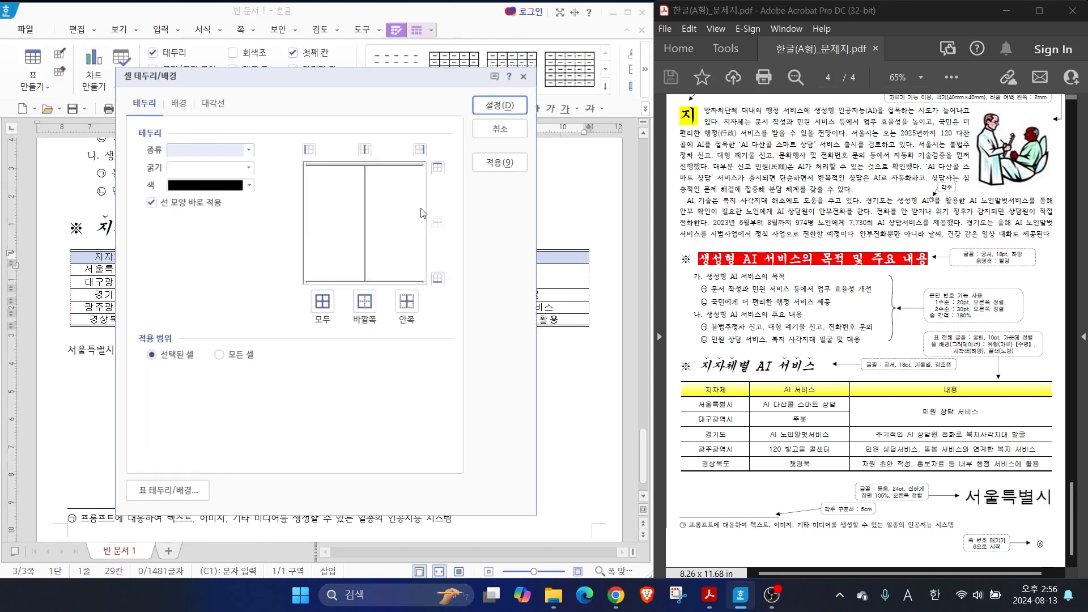
pyautogui.click(247, 147)
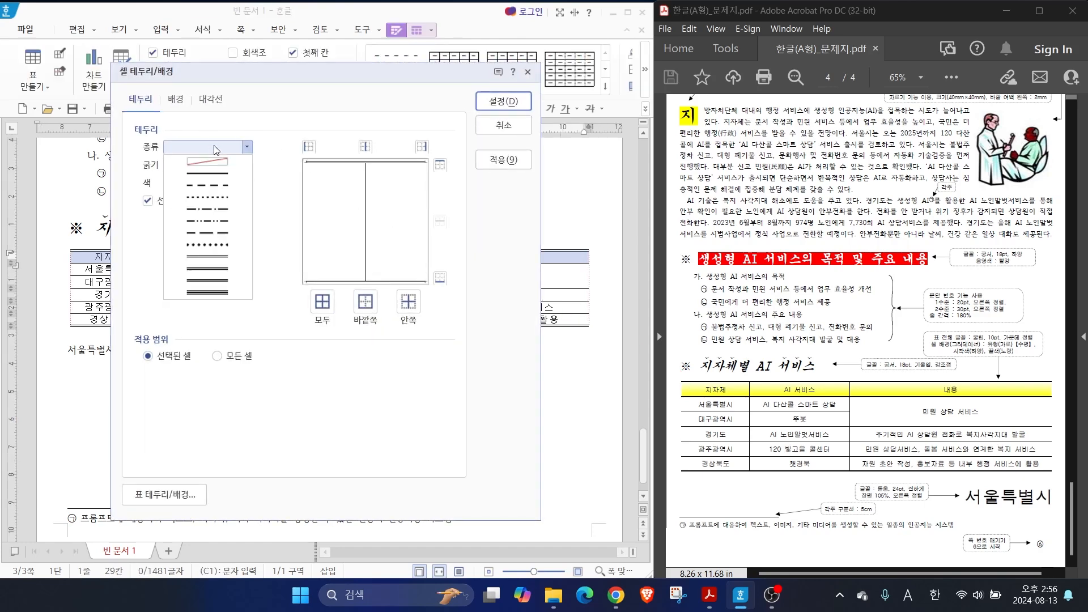
pyautogui.click(210, 258)
pyautogui.click(399, 167)
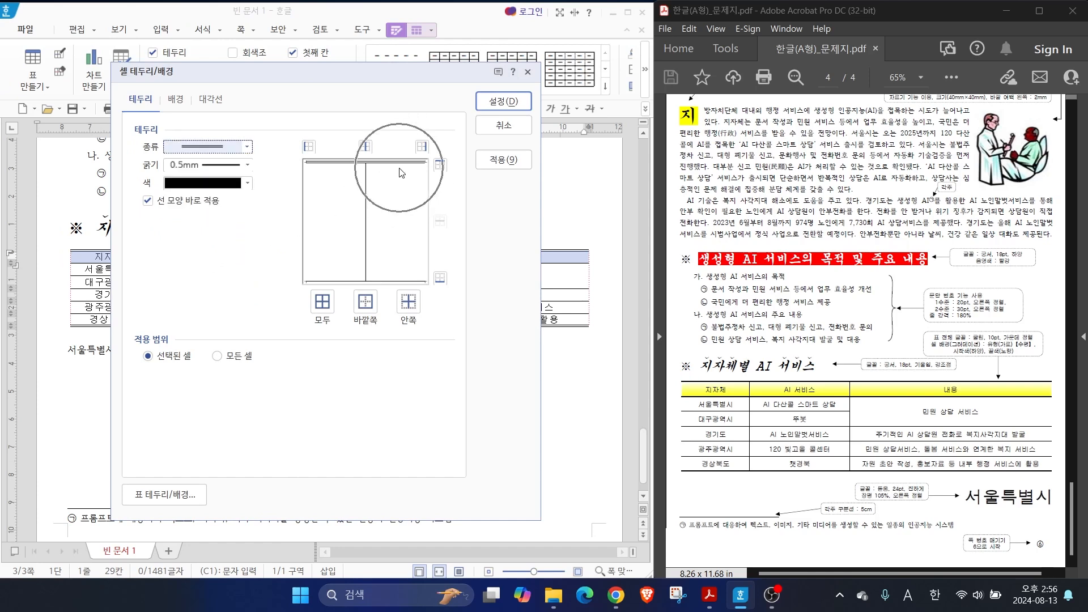
pyautogui.click(406, 282)
pyautogui.click(440, 278)
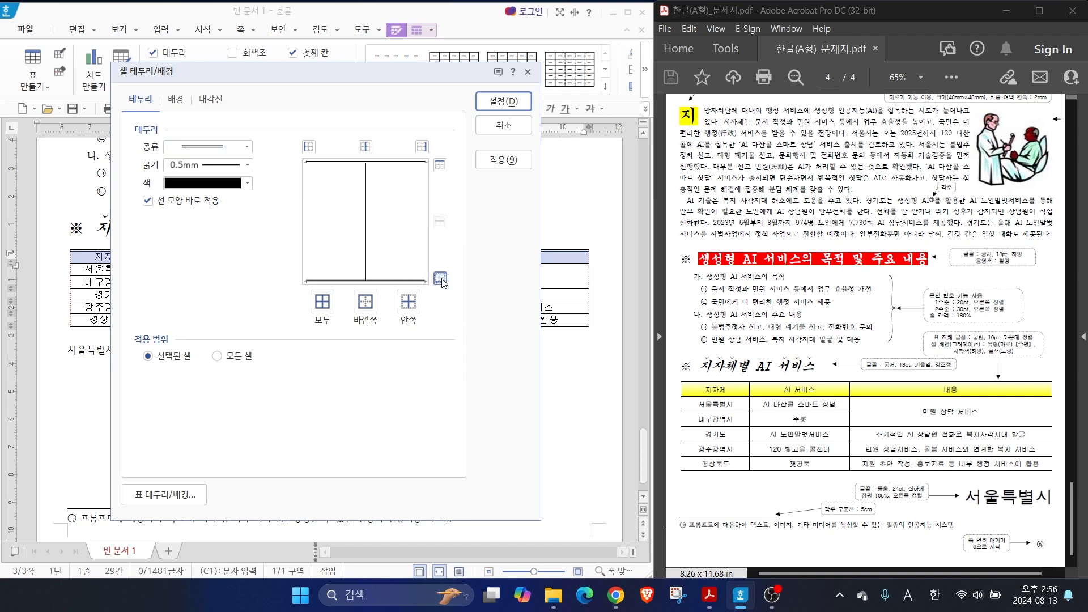
pyautogui.click(785, 400)
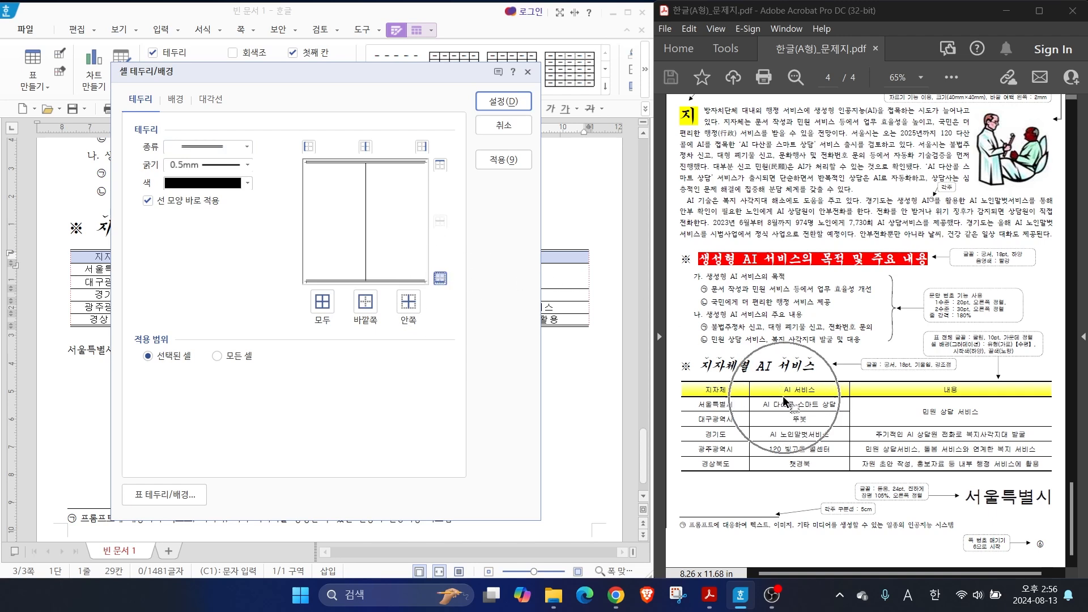
# Choose a gradient background for the table's header row with a white start color and a yellow end color
pyautogui.click(175, 100)
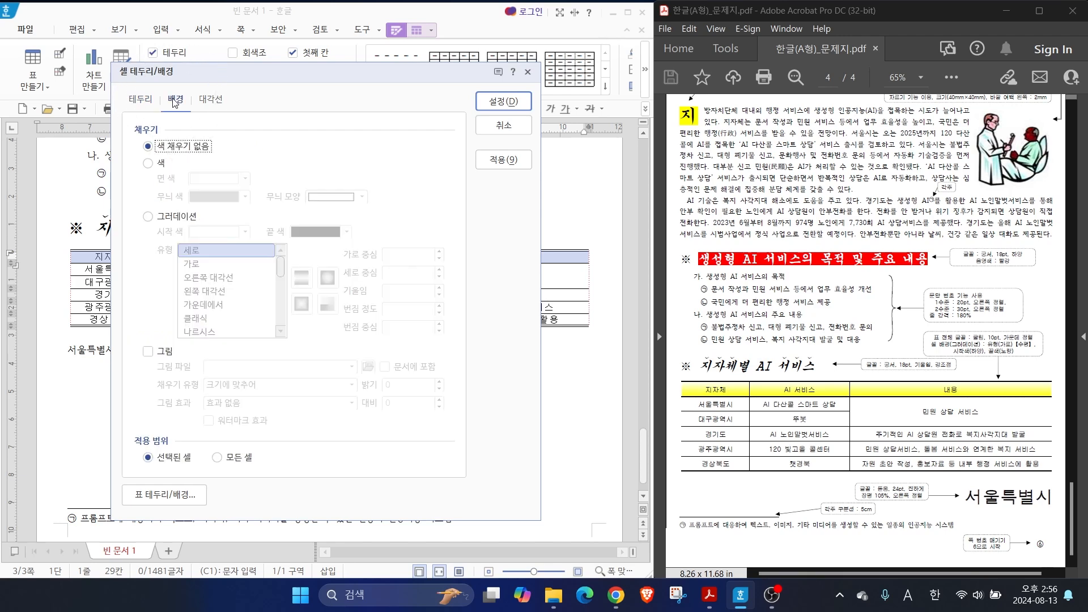
pyautogui.click(170, 145)
pyautogui.click(168, 217)
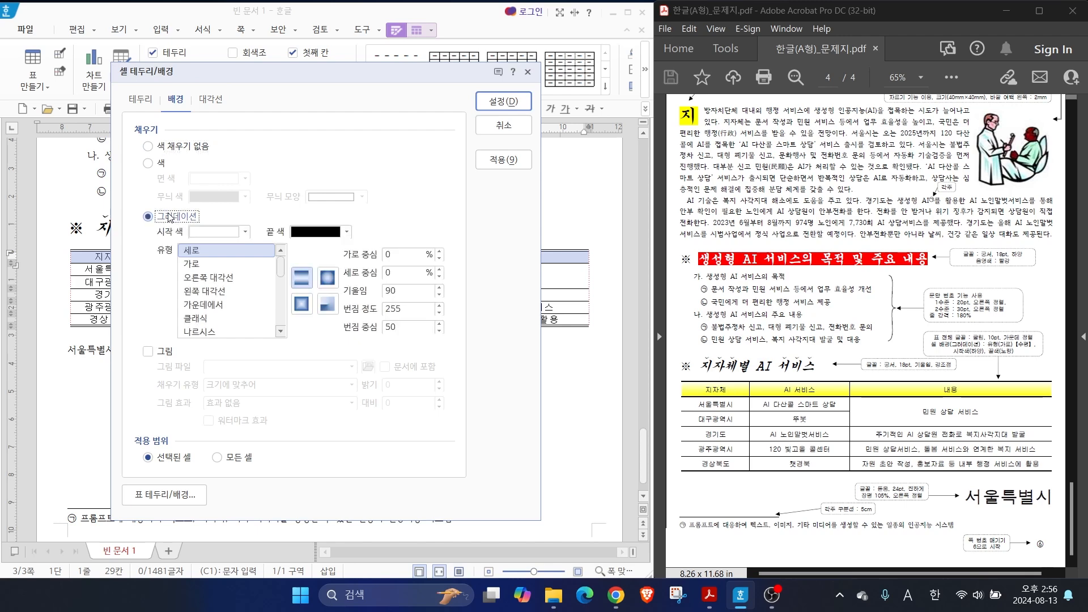
pyautogui.press('alt')
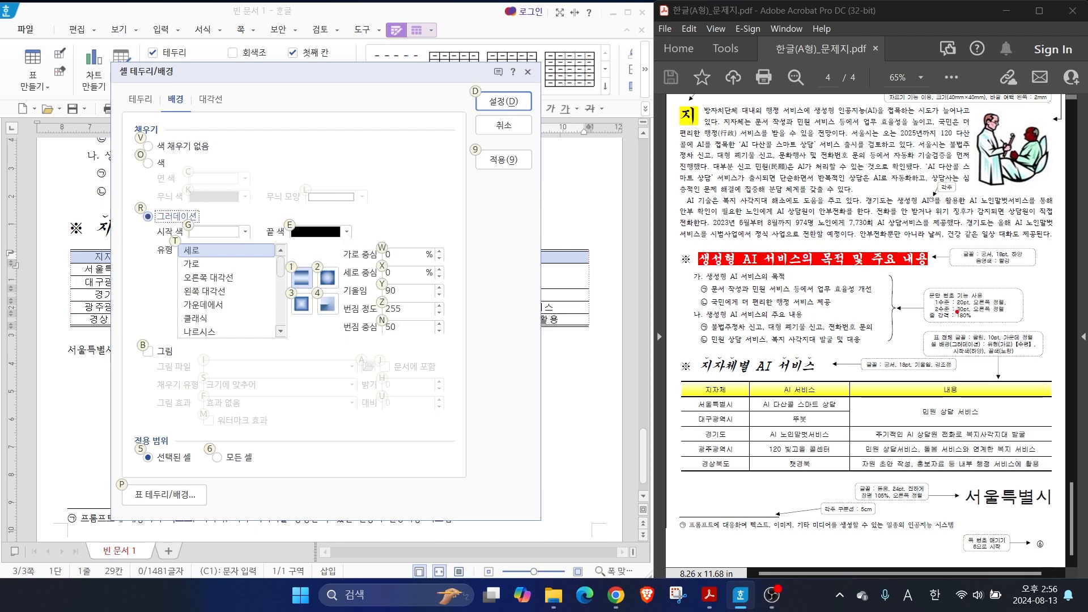
pyautogui.moveTo(965, 355); pyautogui.dragTo(938, 384)
pyautogui.moveTo(1003, 356); pyautogui.dragTo(1032, 384)
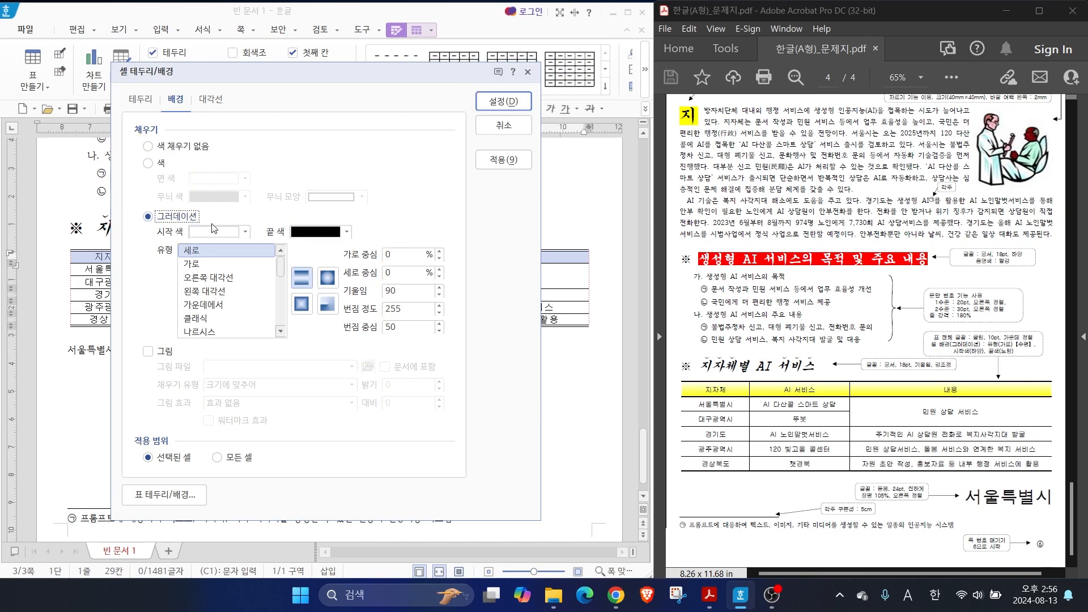
pyautogui.click(226, 233)
pyautogui.click(200, 276)
pyautogui.click(346, 232)
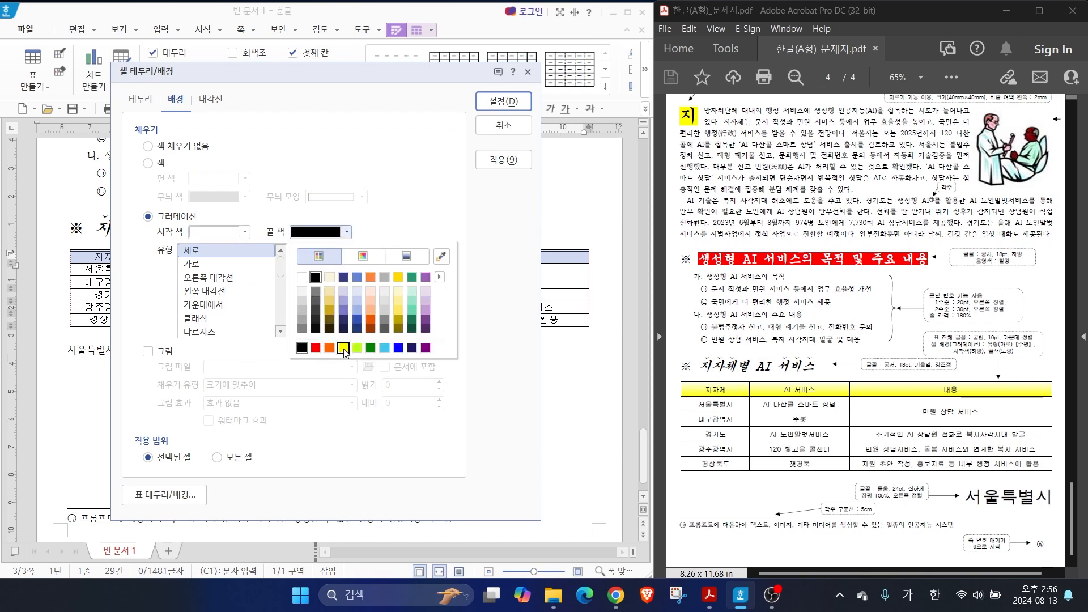
pyautogui.click(343, 347)
# Set the header row's gradient type to 가로 and apply the cell border and background settings
pyautogui.press('alt')
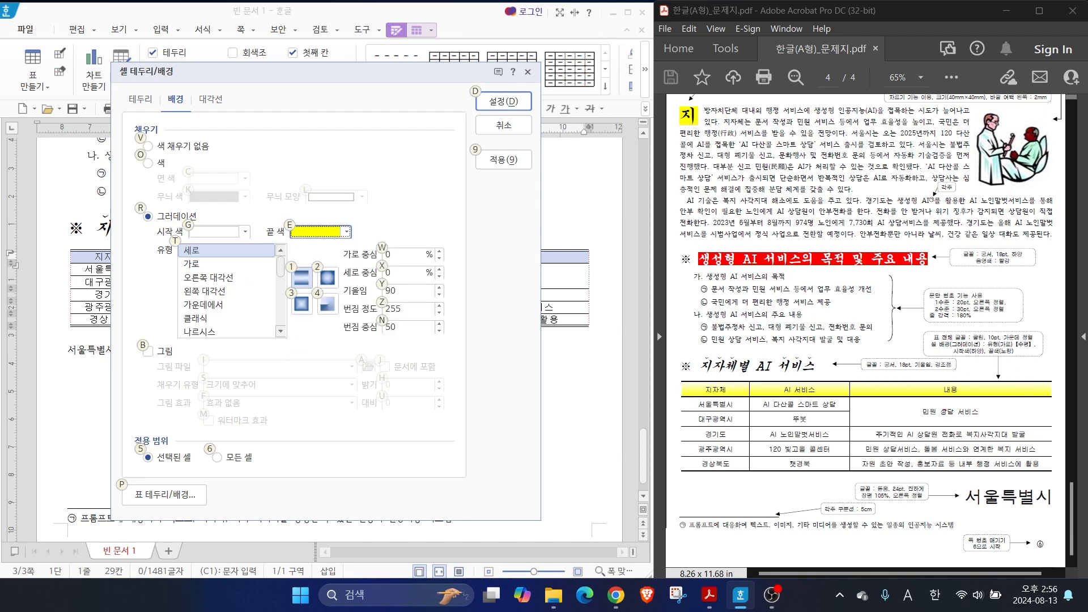
pyautogui.moveTo(994, 346); pyautogui.dragTo(1048, 347)
pyautogui.moveTo(176, 273)
pyautogui.mouseDown()
pyautogui.moveTo(223, 271)
pyautogui.moveTo(199, 269)
pyautogui.mouseUp()
pyautogui.press('Escape')
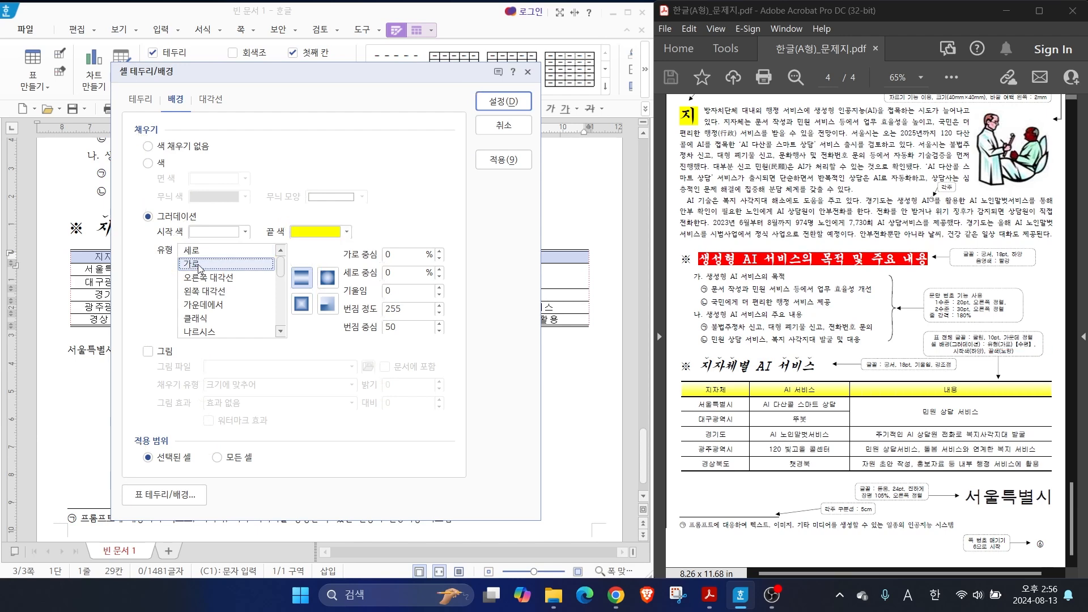
pyautogui.click(504, 101)
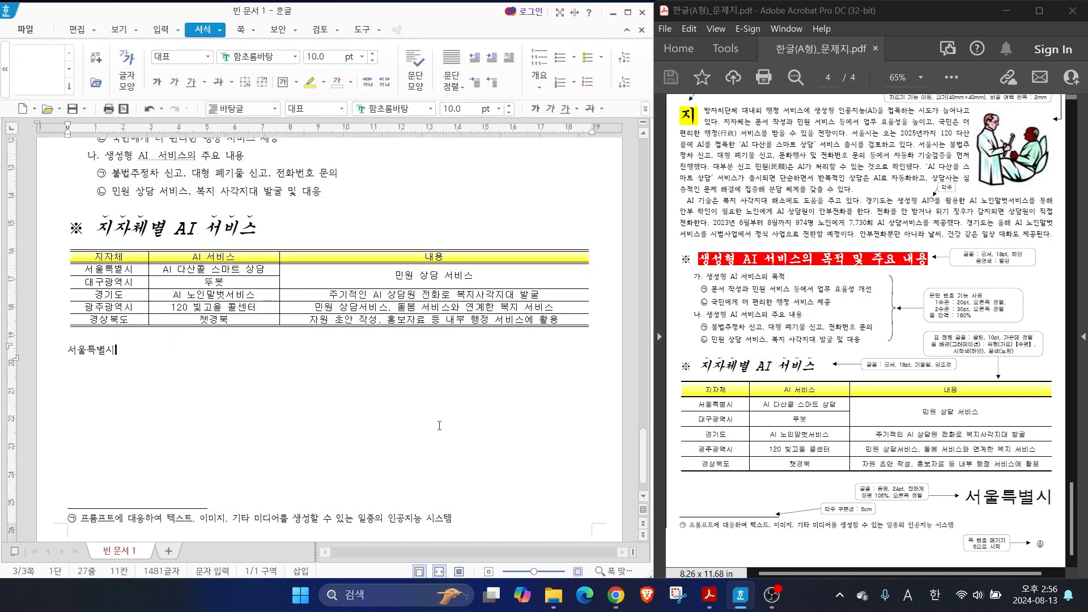
# Format the 서울특별시 line below the table as 돋움, 24 pt, bold and right-aligned
pyautogui.moveTo(68, 350); pyautogui.dragTo(115, 350)
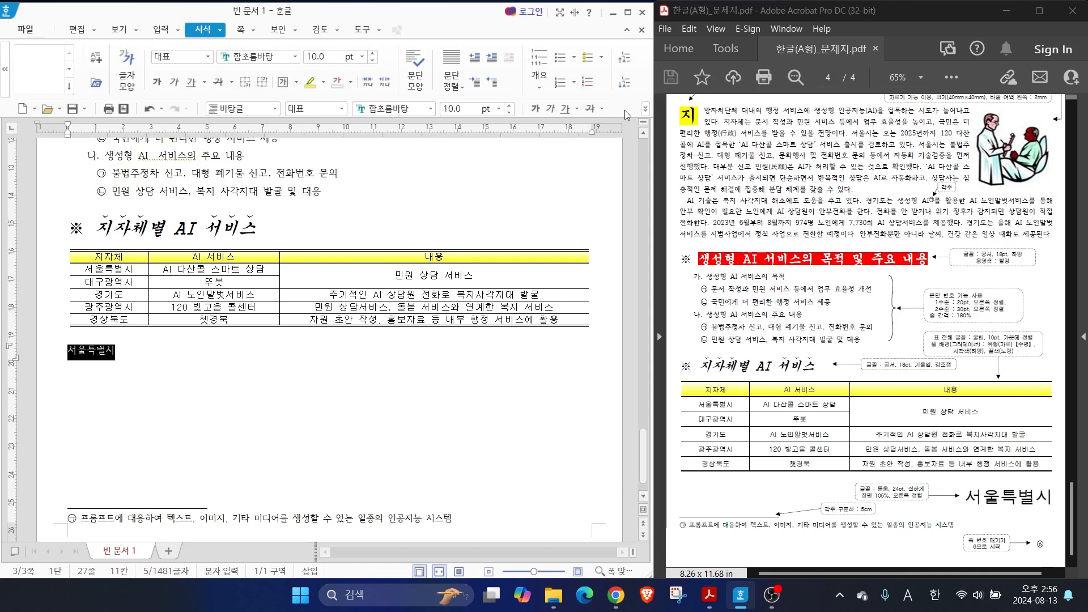
pyautogui.click(434, 109)
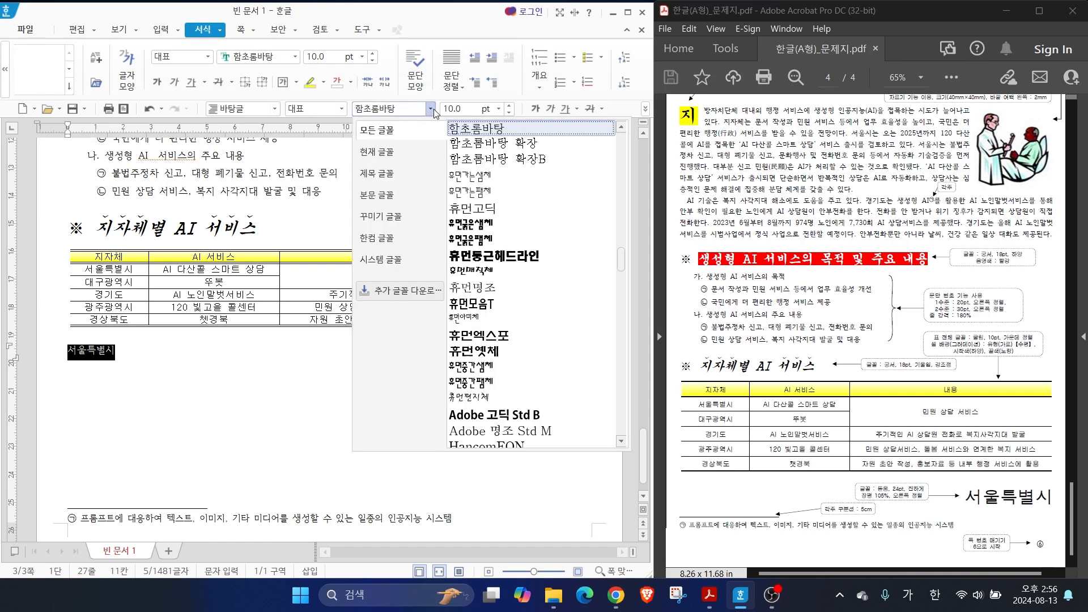
pyautogui.scroll(-15, 470, 255)
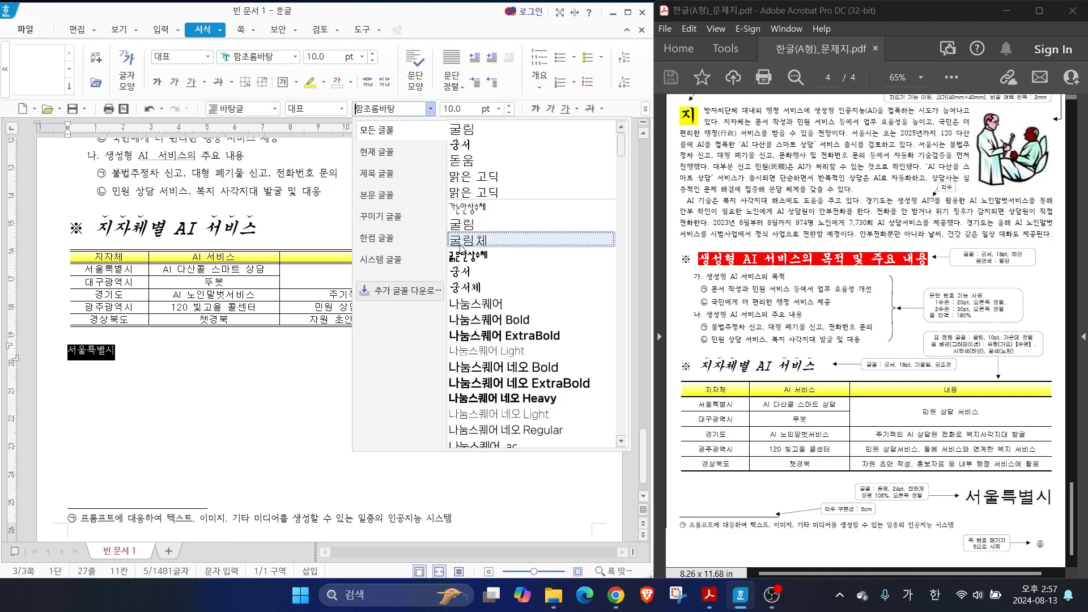
pyautogui.click(463, 331)
pyautogui.click(499, 108)
pyautogui.click(471, 290)
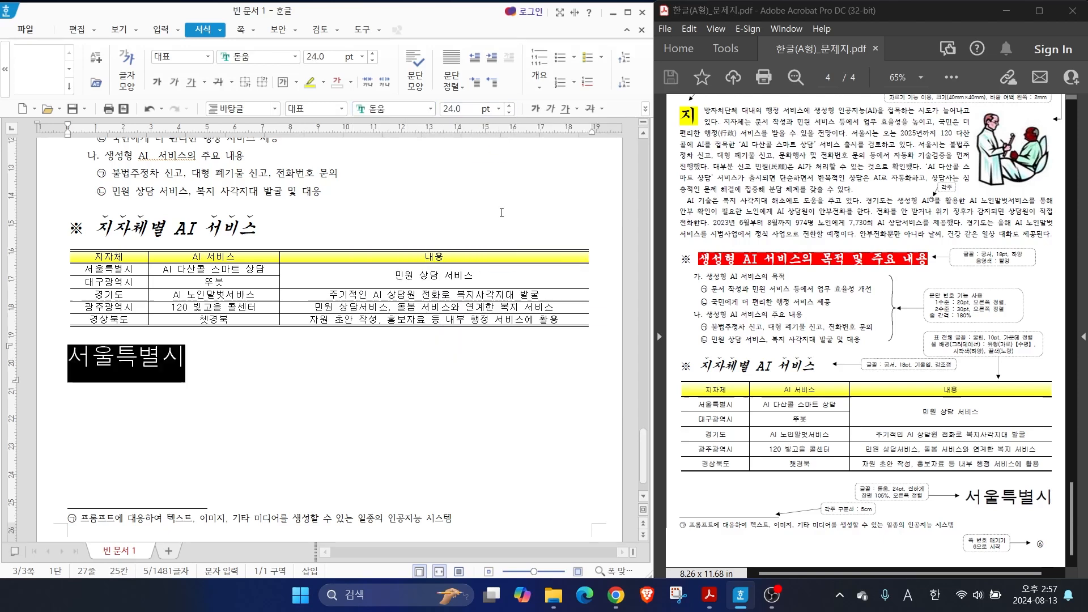
pyautogui.click(535, 108)
pyautogui.click(645, 108)
pyautogui.click(685, 190)
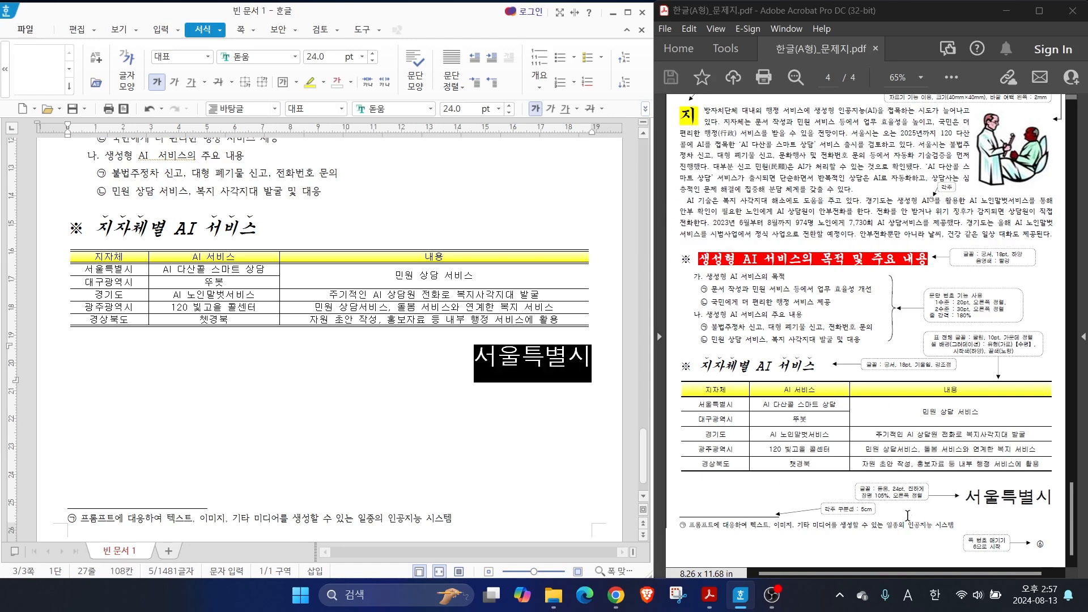
# Set the character width (장평) of the 서울특별시 text to 105%
pyautogui.moveTo(888, 504)
pyautogui.mouseDown()
pyautogui.moveTo(932, 502)
pyautogui.moveTo(848, 494)
pyautogui.moveTo(900, 494)
pyautogui.mouseUp()
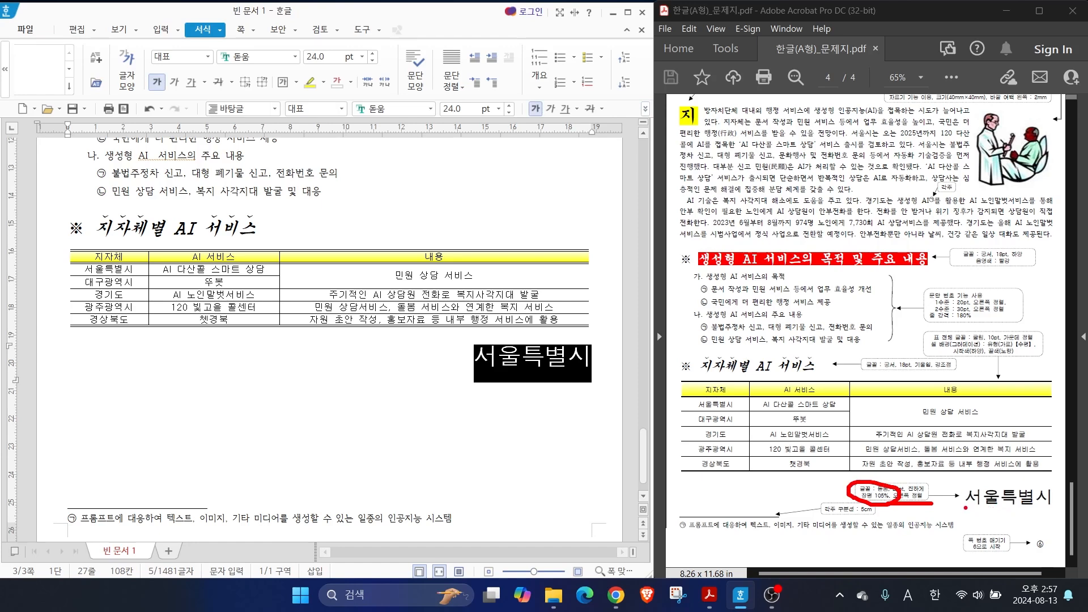
pyautogui.moveTo(178, 97)
pyautogui.mouseDown()
pyautogui.moveTo(354, 138)
pyautogui.moveTo(661, 125)
pyautogui.mouseUp()
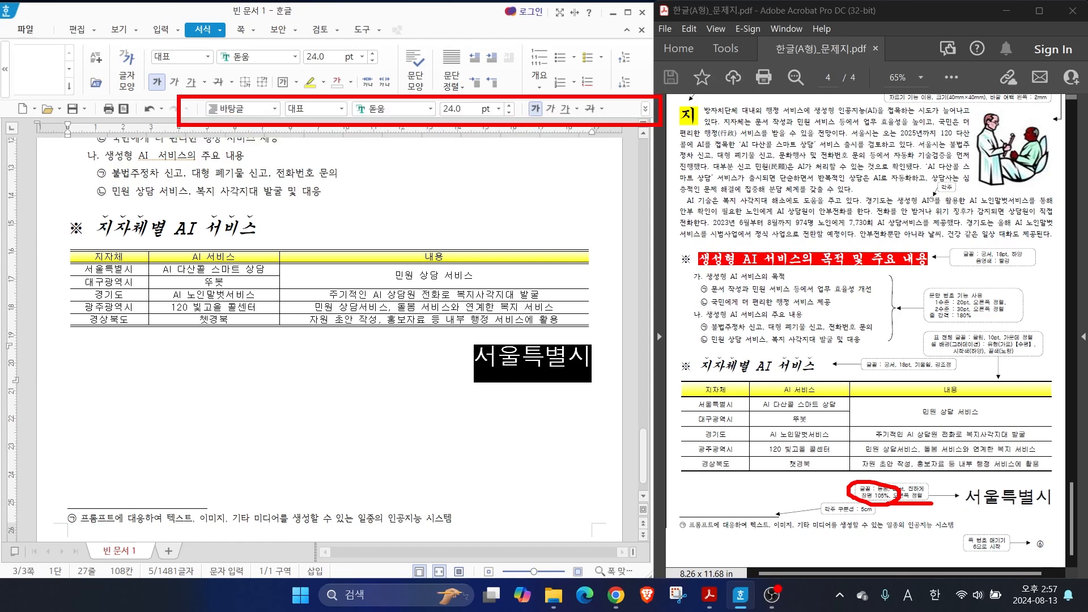
pyautogui.press('Escape')
pyautogui.rightClick(525, 364)
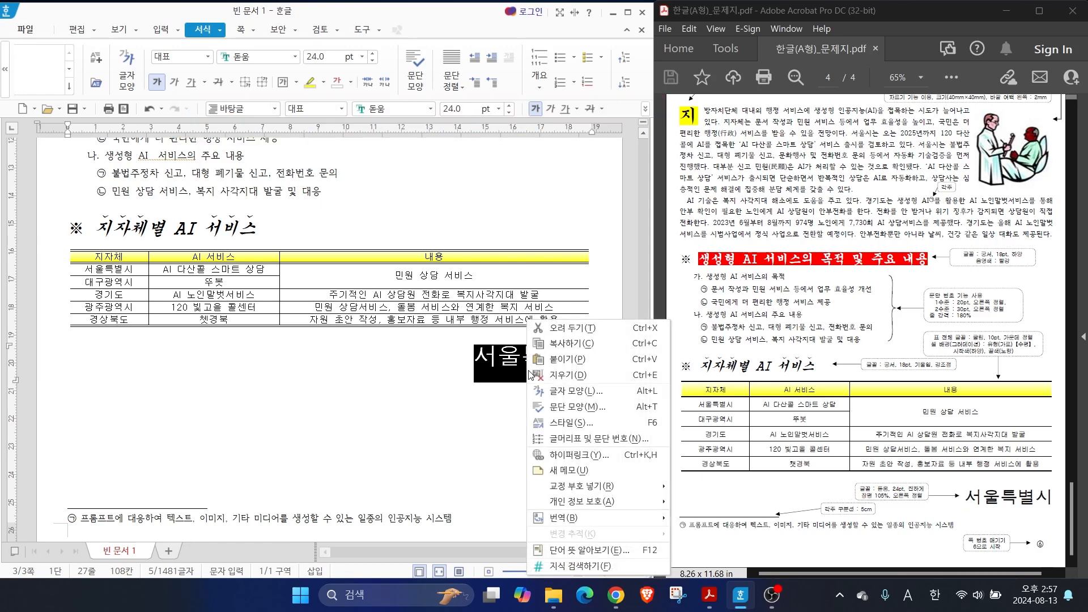
pyautogui.click(565, 391)
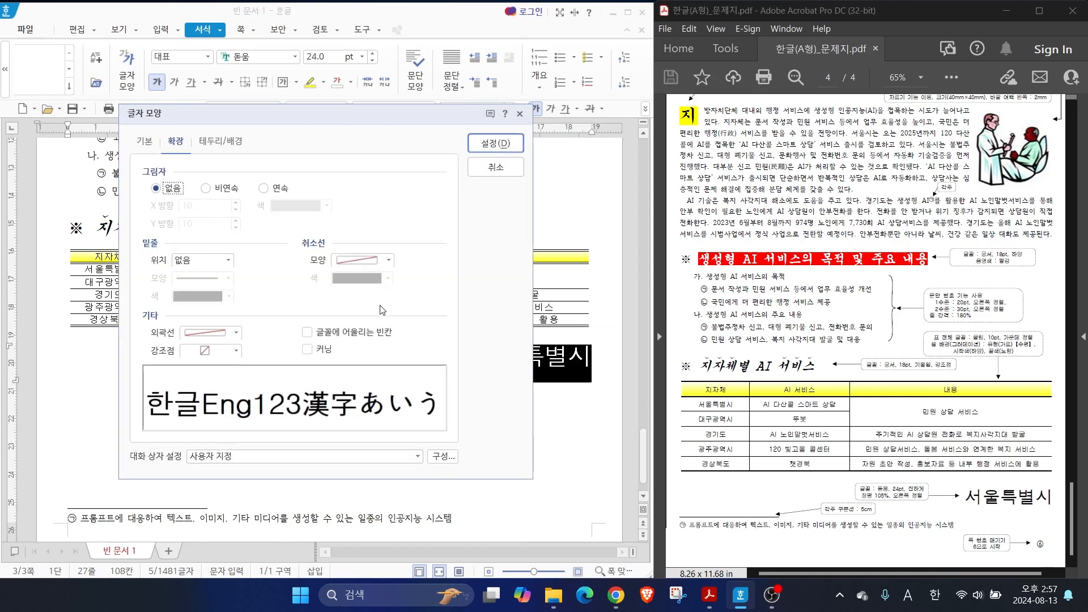
pyautogui.click(145, 146)
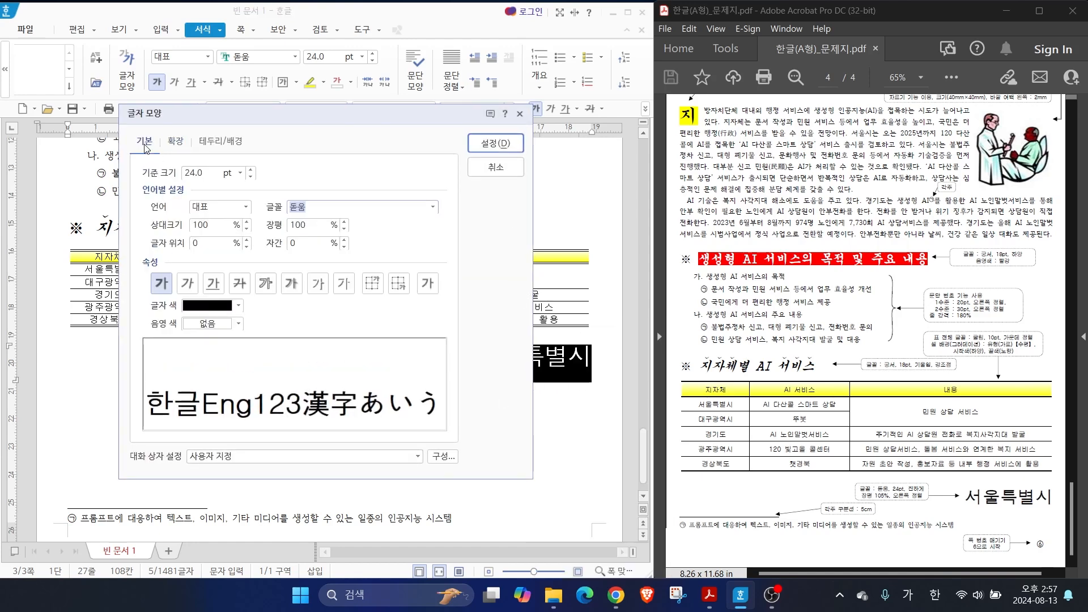
pyautogui.press('alt')
pyautogui.hotkey('alt', 'w')
pyautogui.write('105')
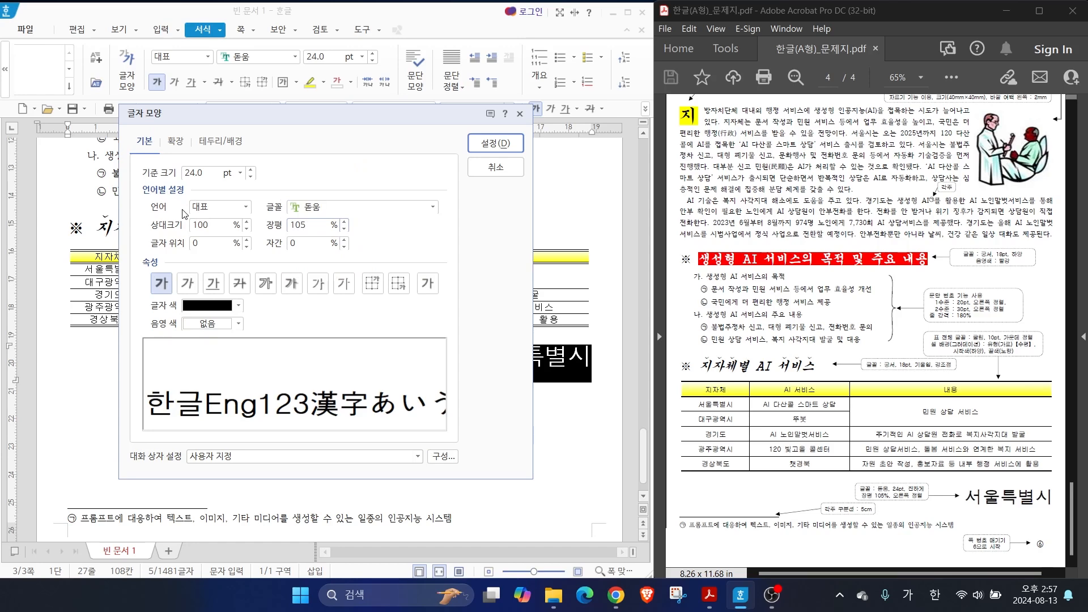
pyautogui.press('Return')
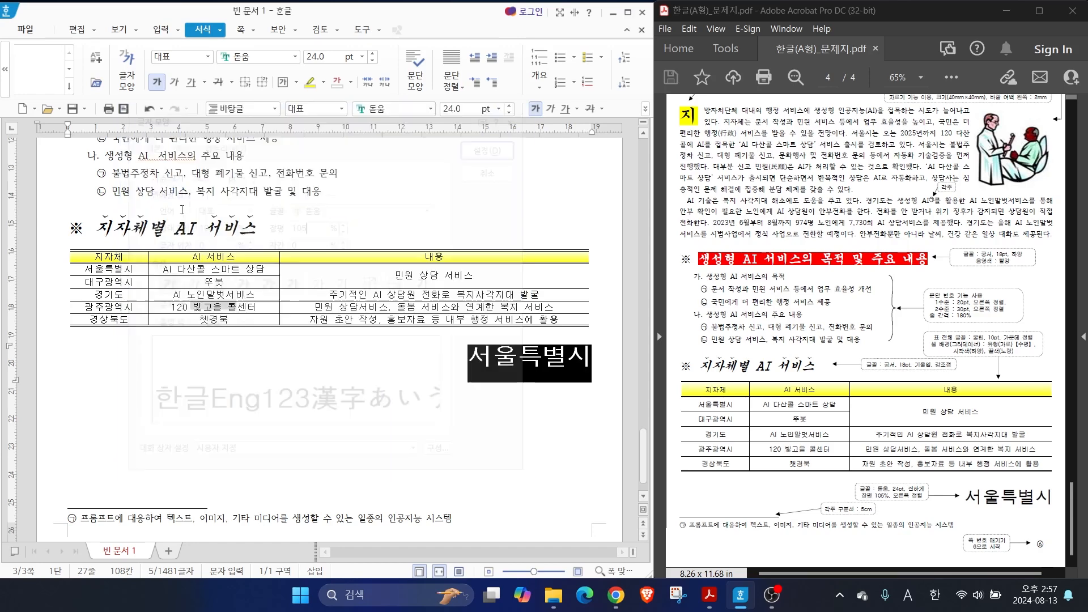
pyautogui.press('Escape')
pyautogui.click(973, 416)
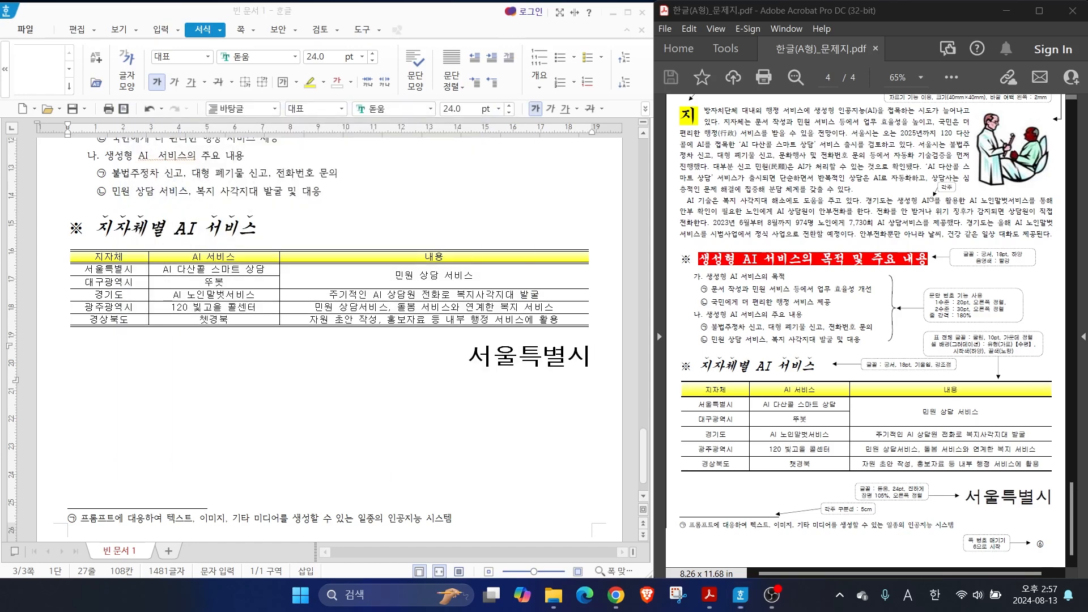
# Insert page numbers at the bottom right of the page in the ①,②,③ format without dashes
pyautogui.hotkey('alt', 'Tab')
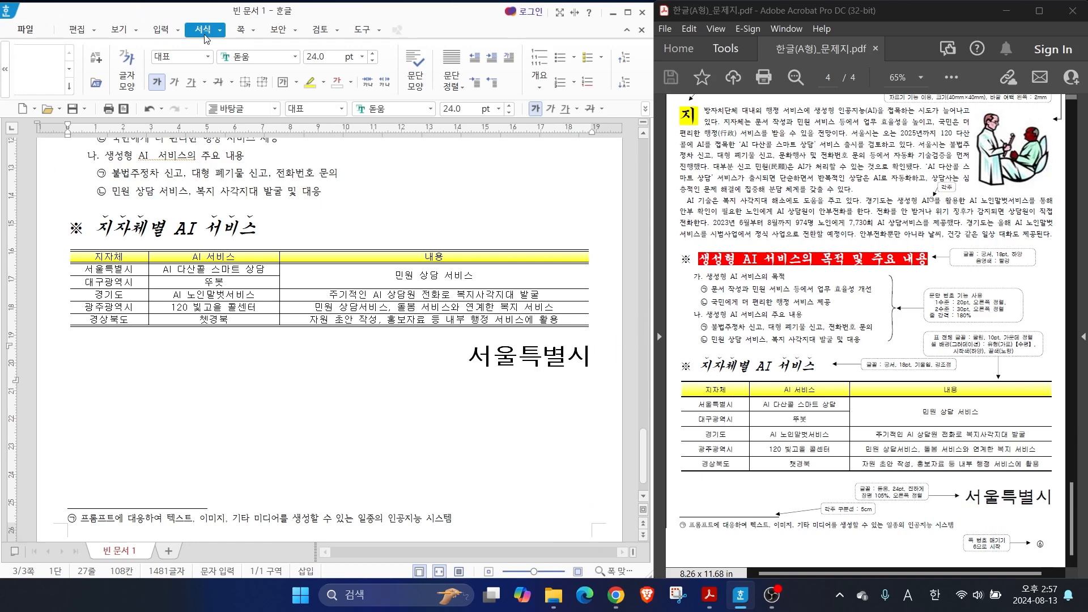
pyautogui.click(244, 33)
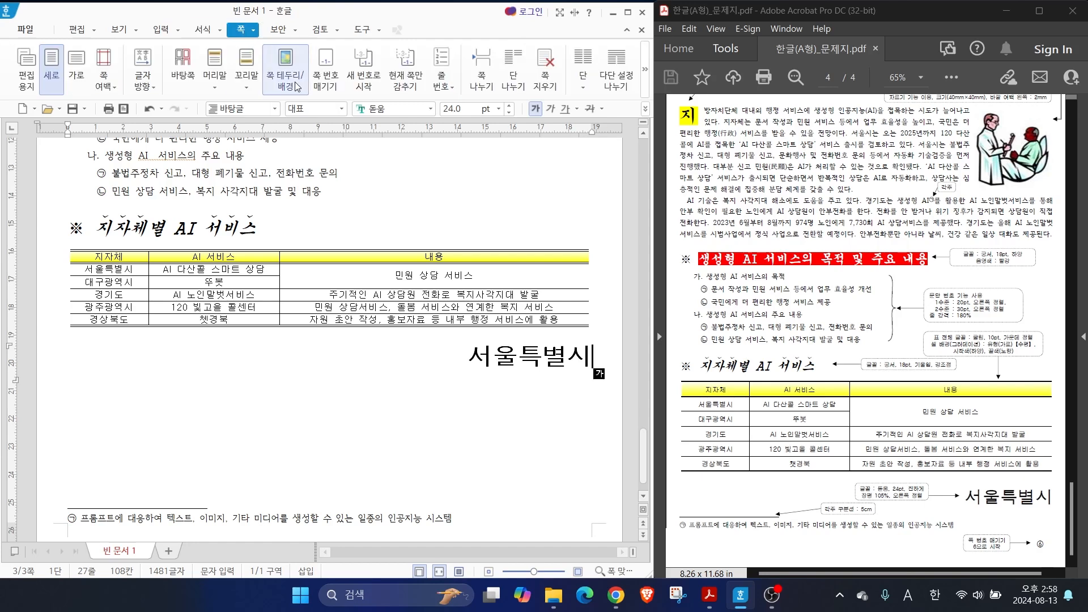
pyautogui.click(333, 91)
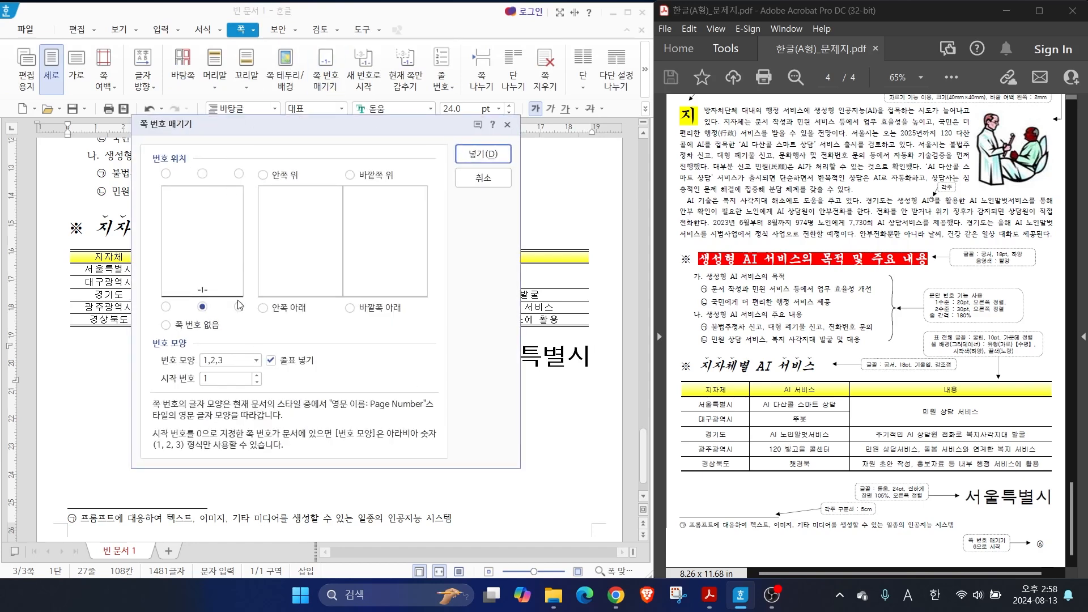
pyautogui.click(239, 307)
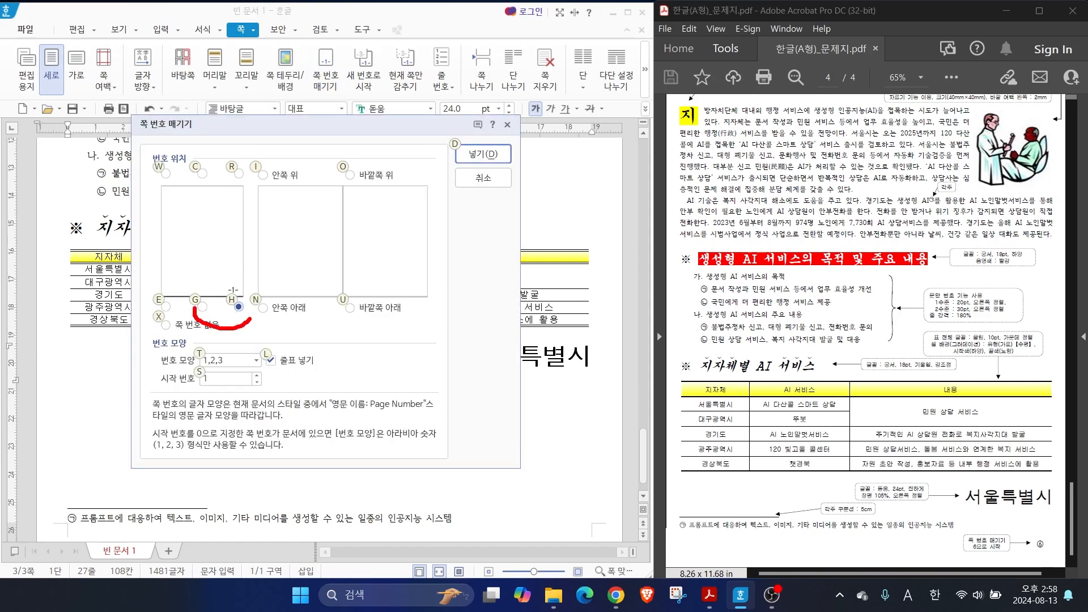
pyautogui.moveTo(1038, 563); pyautogui.dragTo(1067, 560)
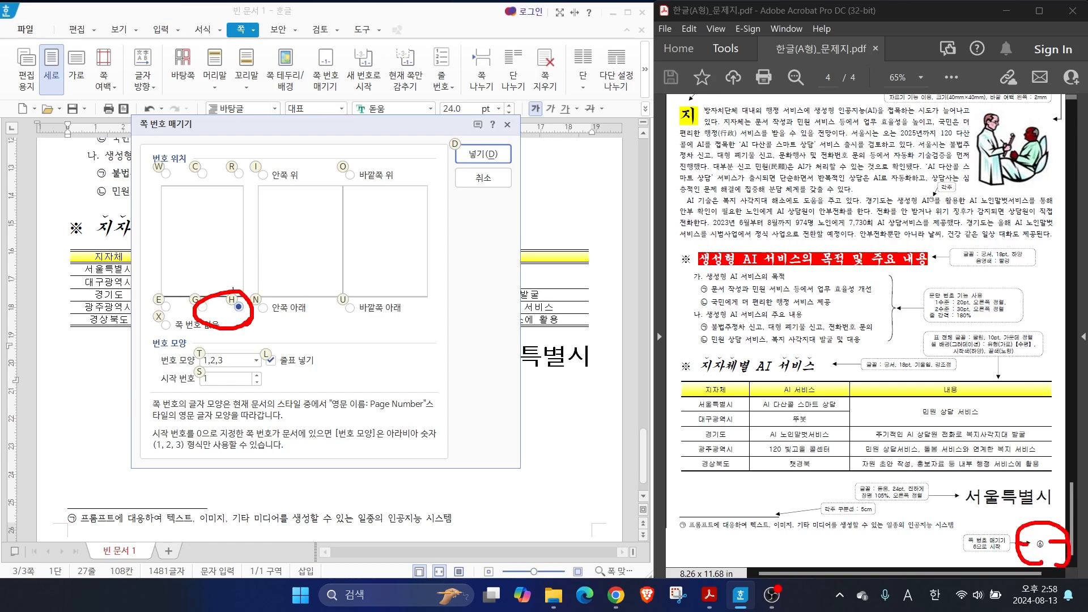
pyautogui.press('Escape')
pyautogui.click(306, 359)
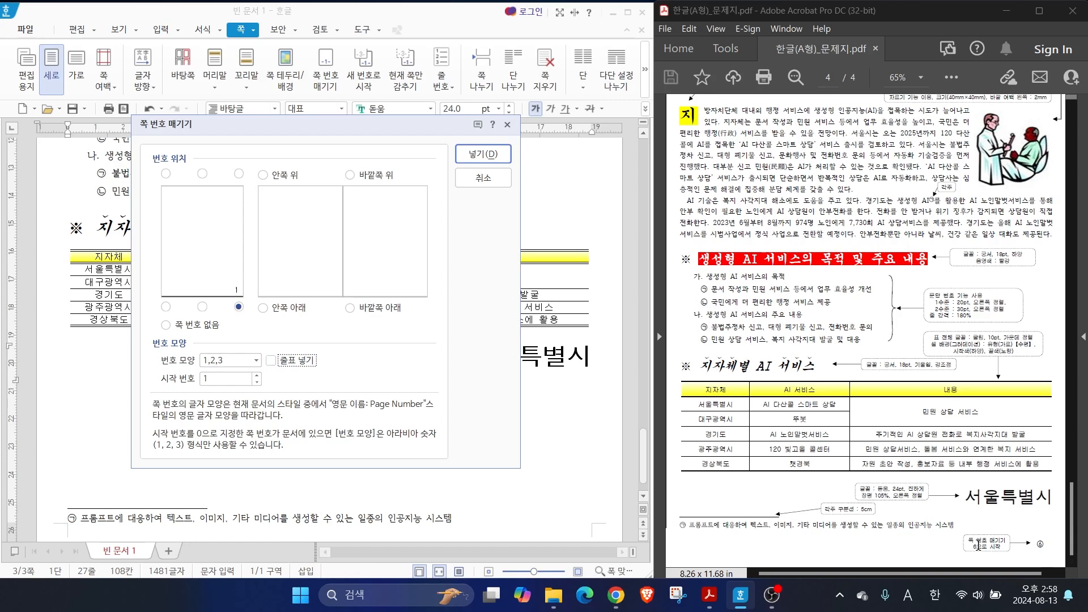
pyautogui.click(256, 362)
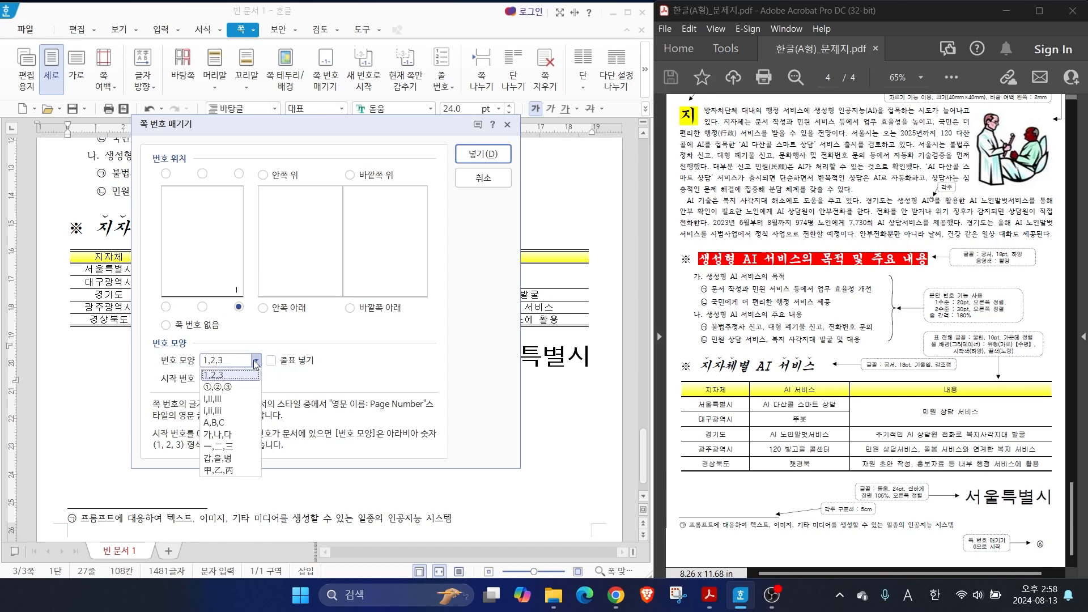
pyautogui.click(228, 387)
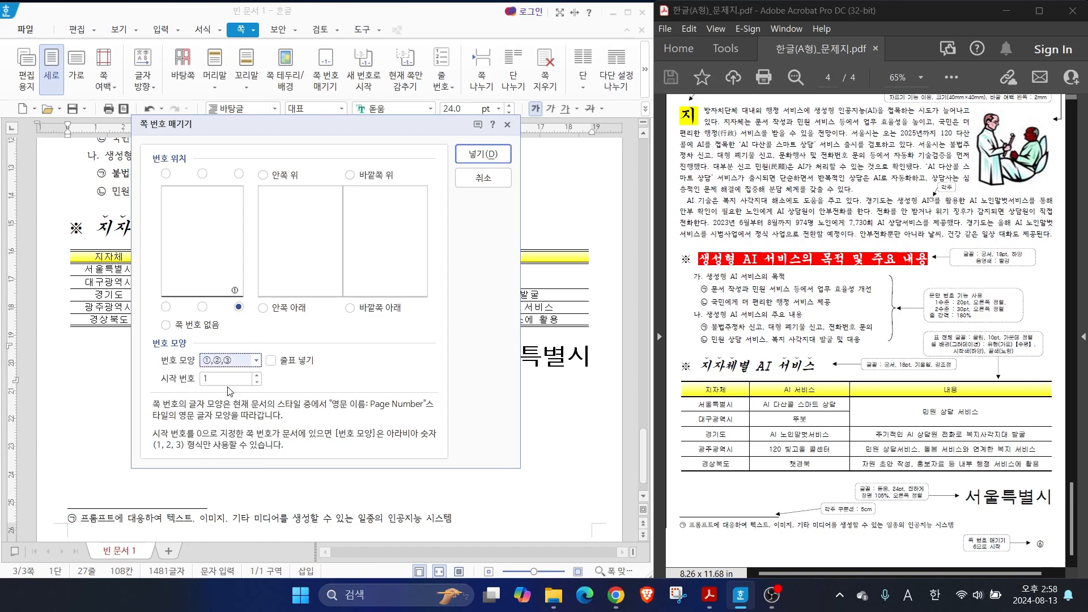
pyautogui.click(483, 154)
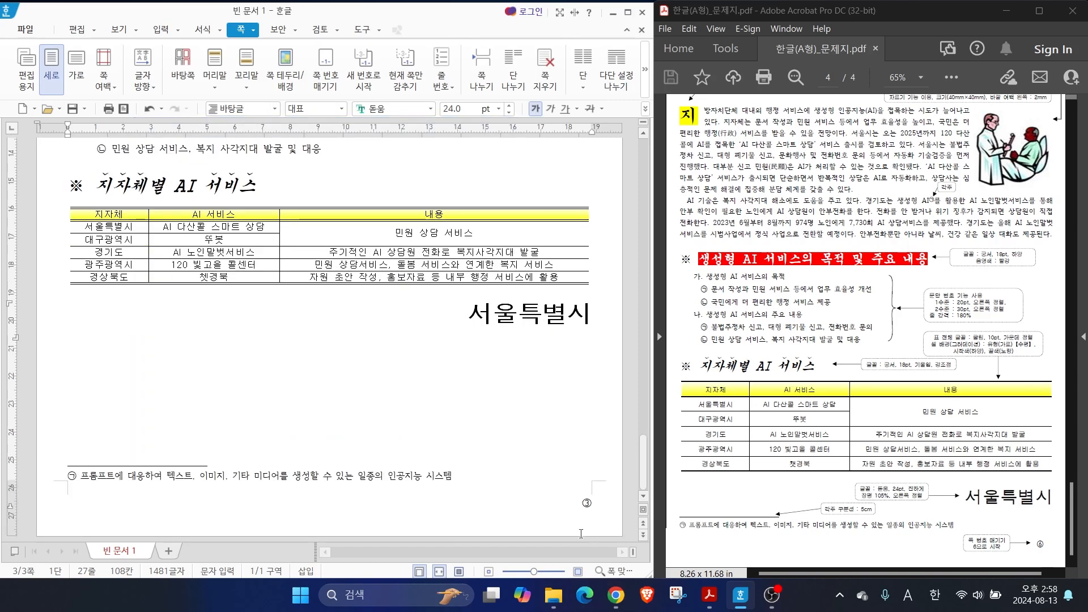
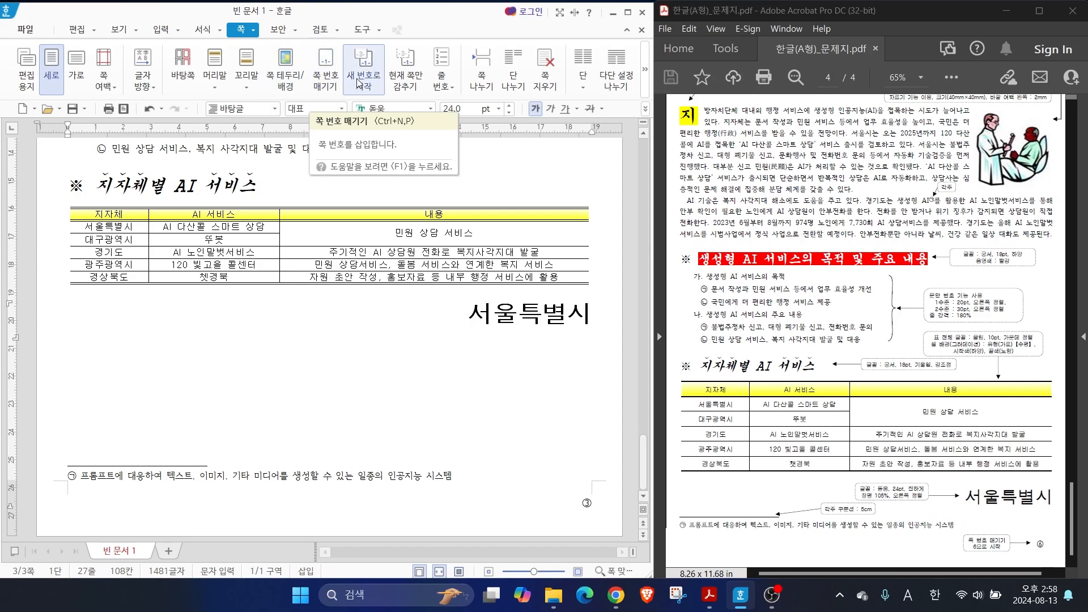
# Restart the page numbering (쪽 번호) of the third page at 6
pyautogui.click(358, 84)
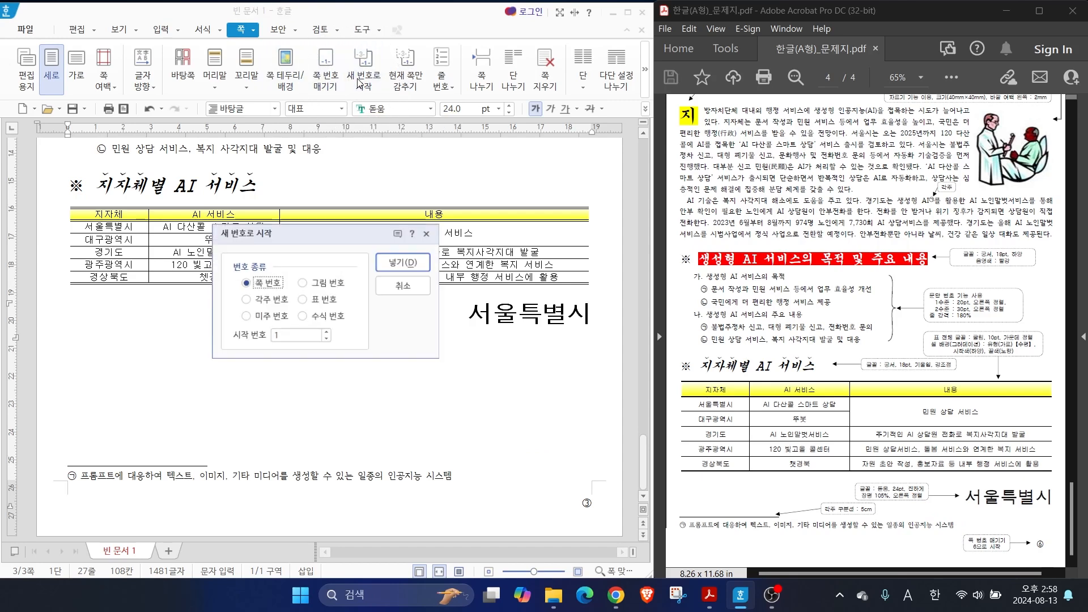
pyautogui.click(245, 338)
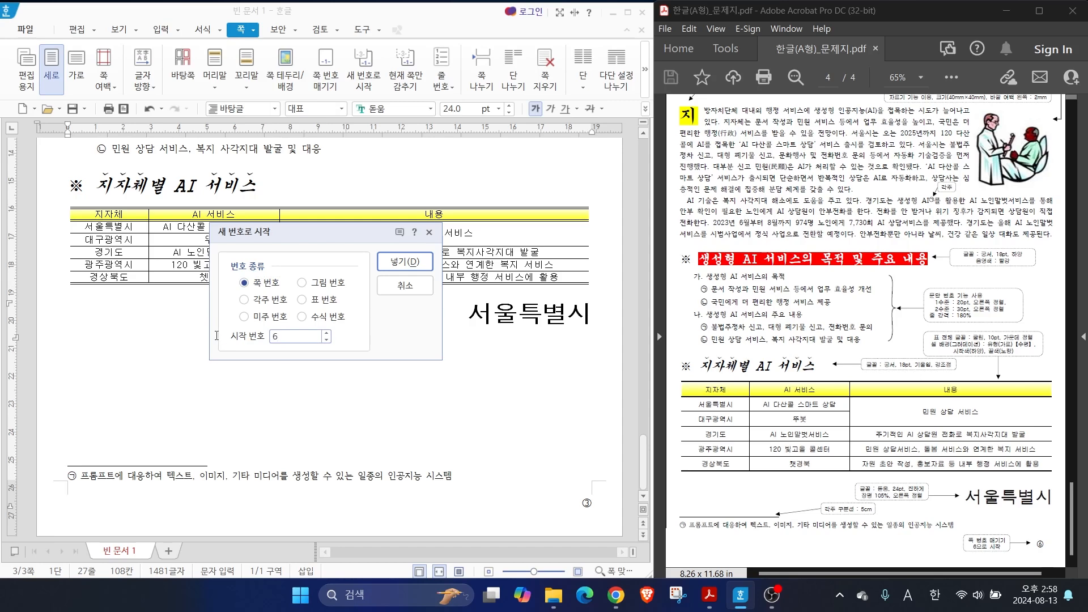
pyautogui.press('Return')
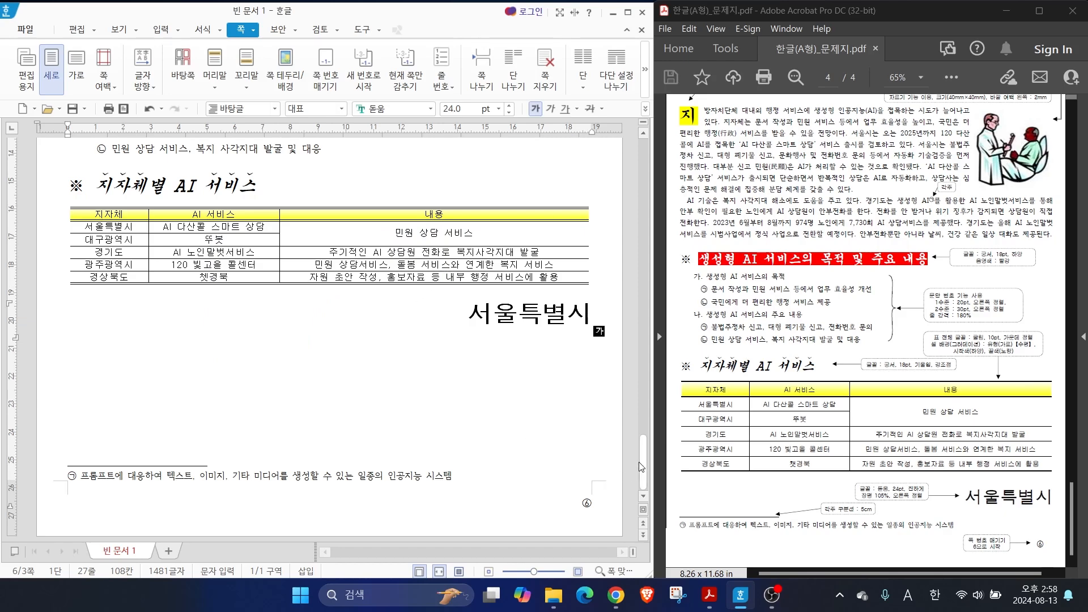
# Check the page numbers at the bottom of the pages preceding the document-writing page
pyautogui.moveTo(644, 461); pyautogui.dragTo(573, 161)
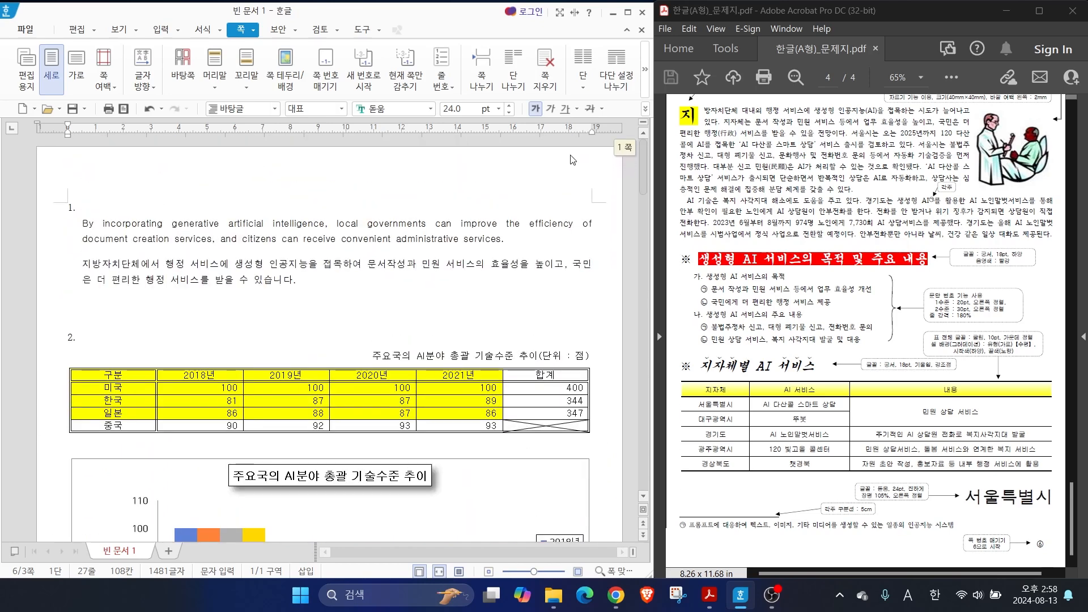
pyautogui.scroll(-10, 574, 227)
pyautogui.click(564, 403)
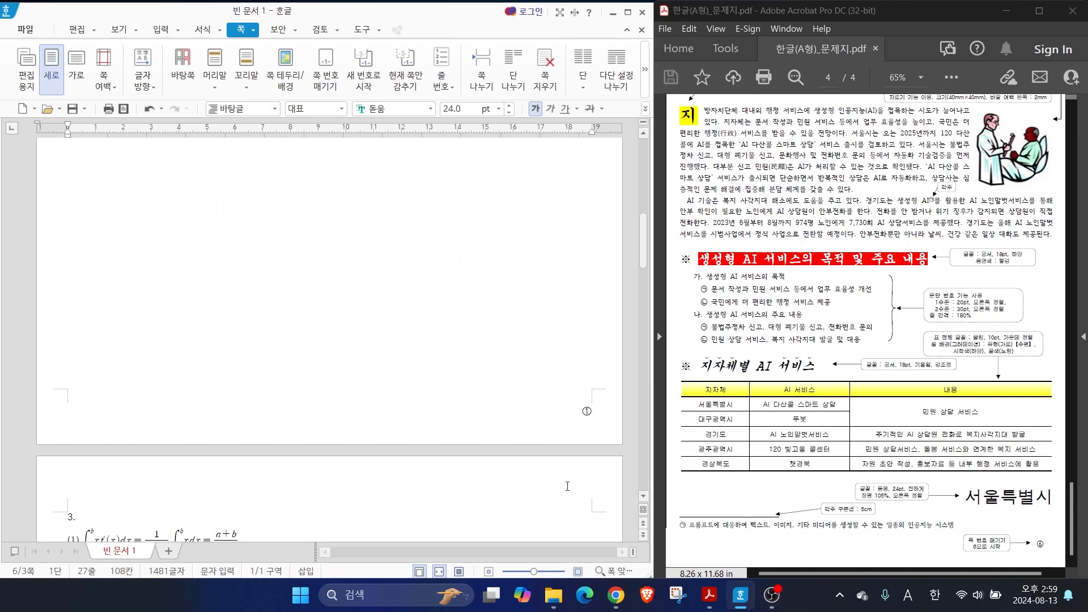
pyautogui.scroll(-3, 567, 487)
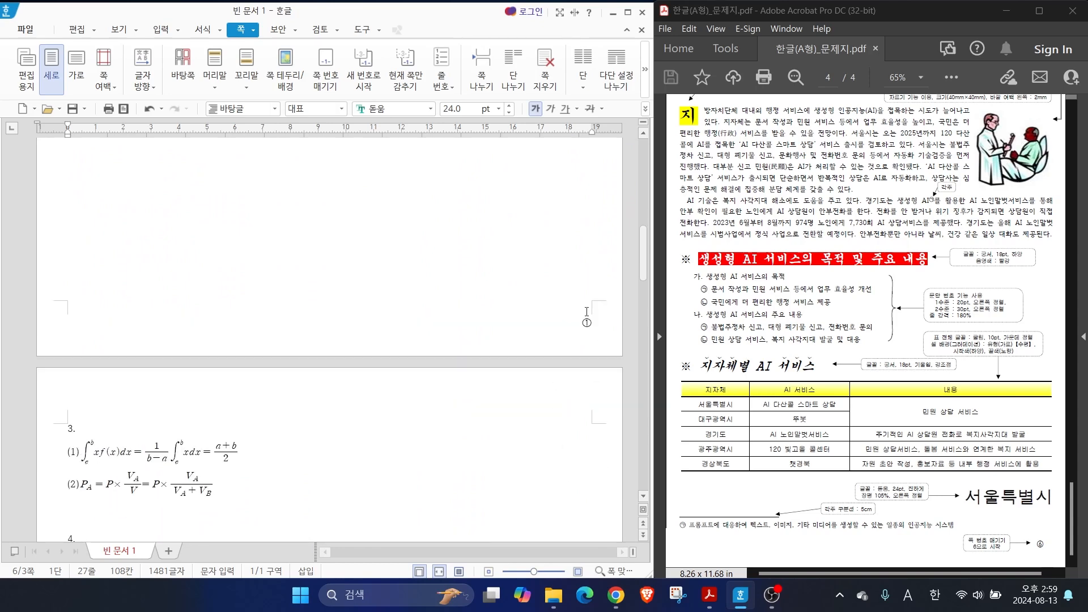
pyautogui.scroll(-4, 578, 321)
pyautogui.scroll(8, 572, 314)
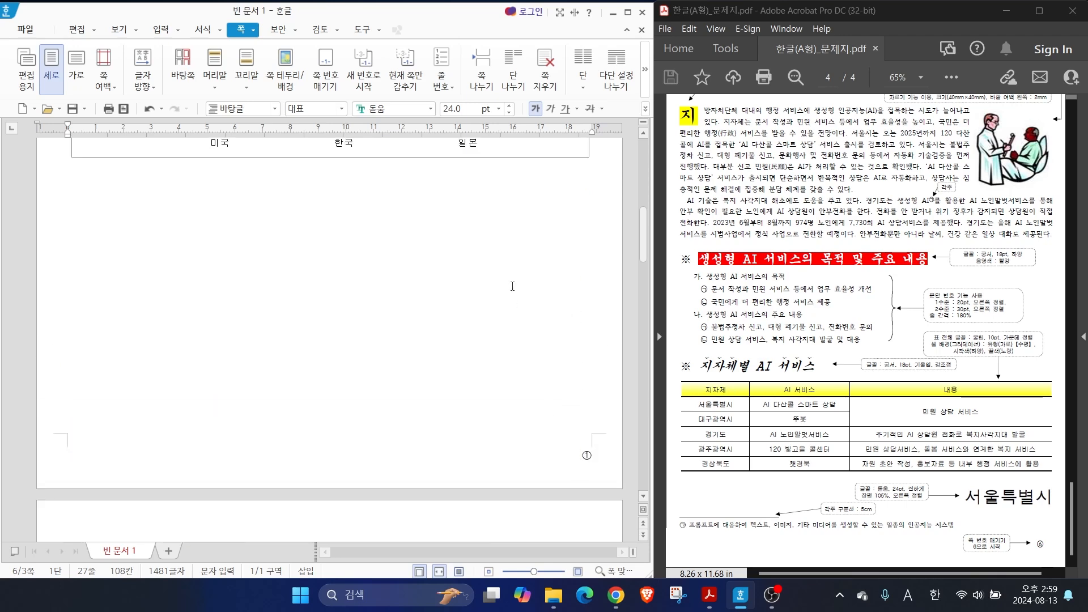
pyautogui.scroll(10, 512, 287)
# Hide the page number (쪽 번호) on page 1 only, using the current-page hiding option (감추기)
pyautogui.click(414, 269)
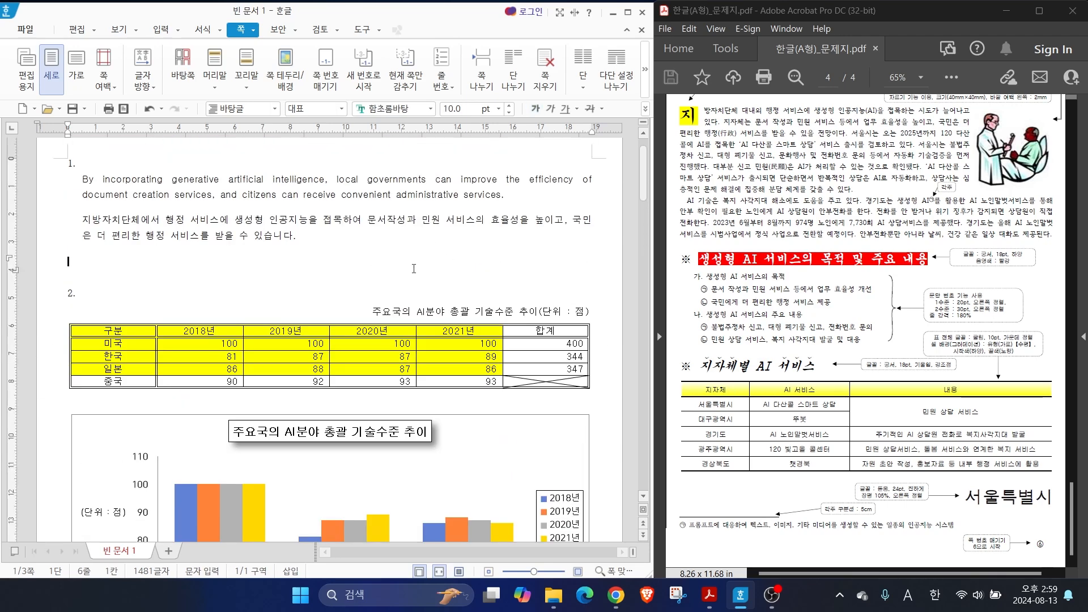
pyautogui.scroll(-8, 401, 293)
pyautogui.click(333, 272)
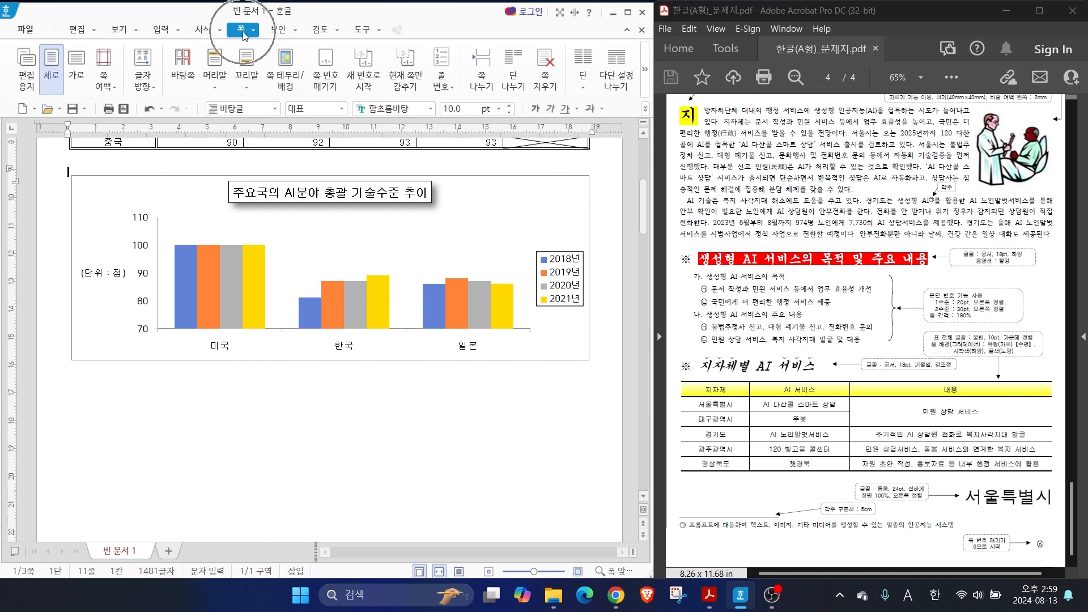
pyautogui.click(412, 84)
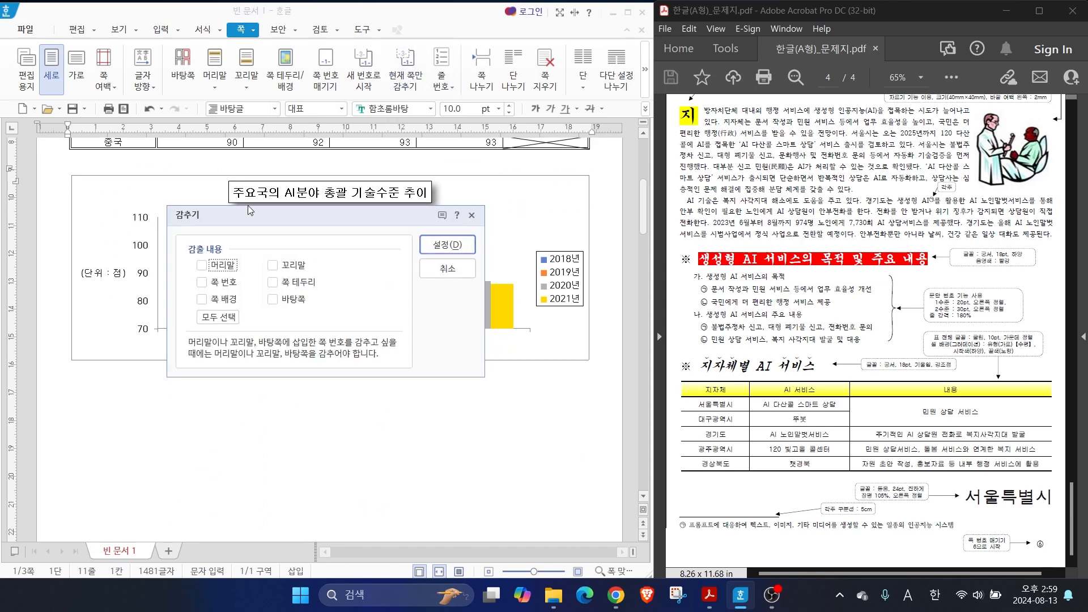
pyautogui.click(207, 282)
pyautogui.click(450, 242)
# Review the bottoms of pages 1 and 2 for page numbers and look over the logo picture on page 2
pyautogui.scroll(-10, 487, 365)
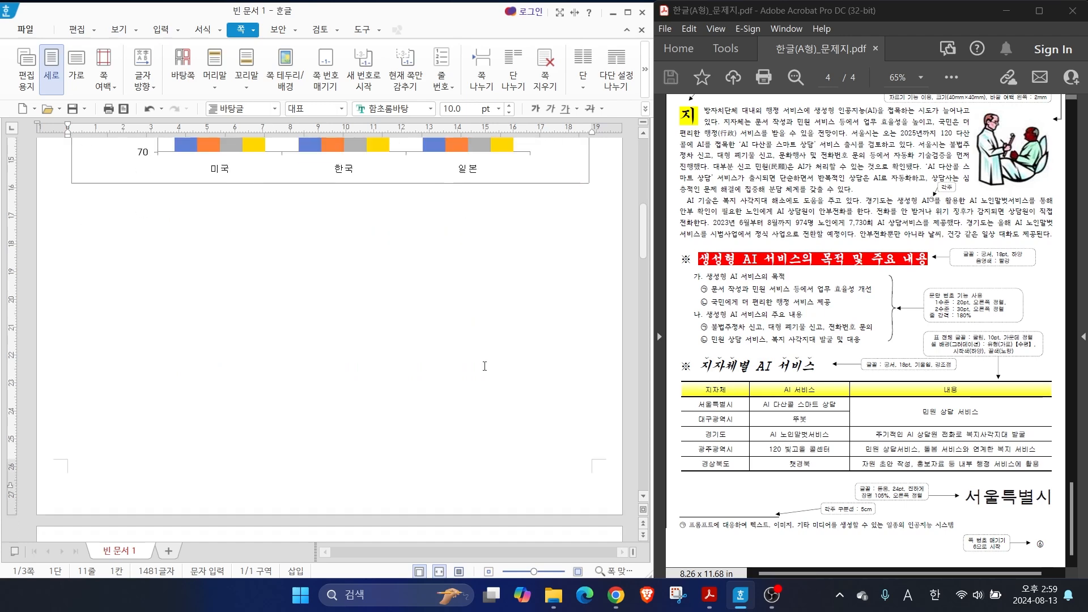
pyautogui.scroll(-10, 515, 373)
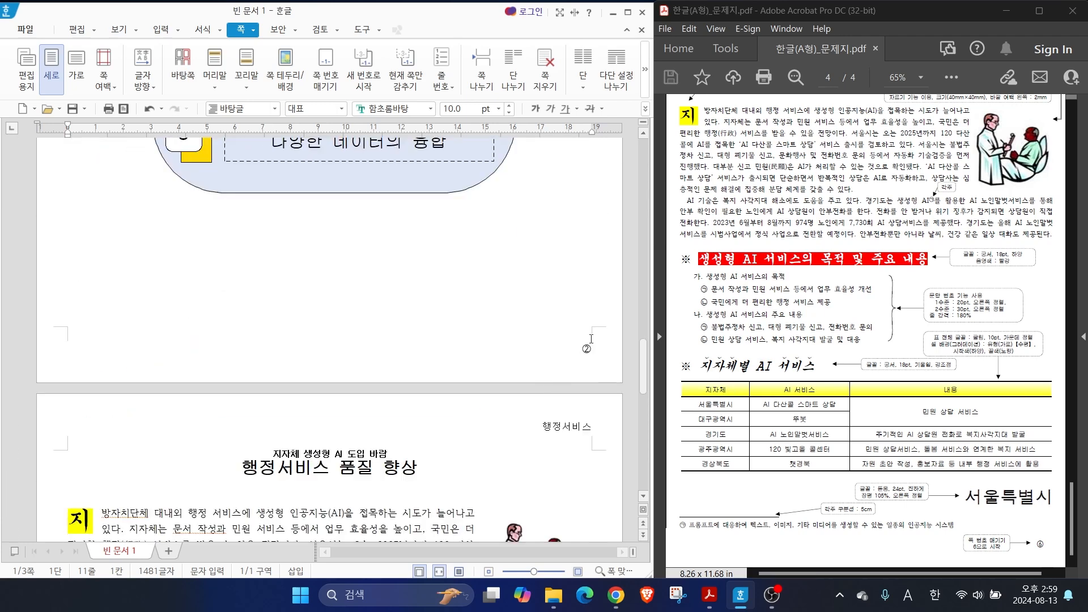
pyautogui.click(589, 344)
pyautogui.scroll(10, 586, 347)
pyautogui.scroll(-4, 550, 342)
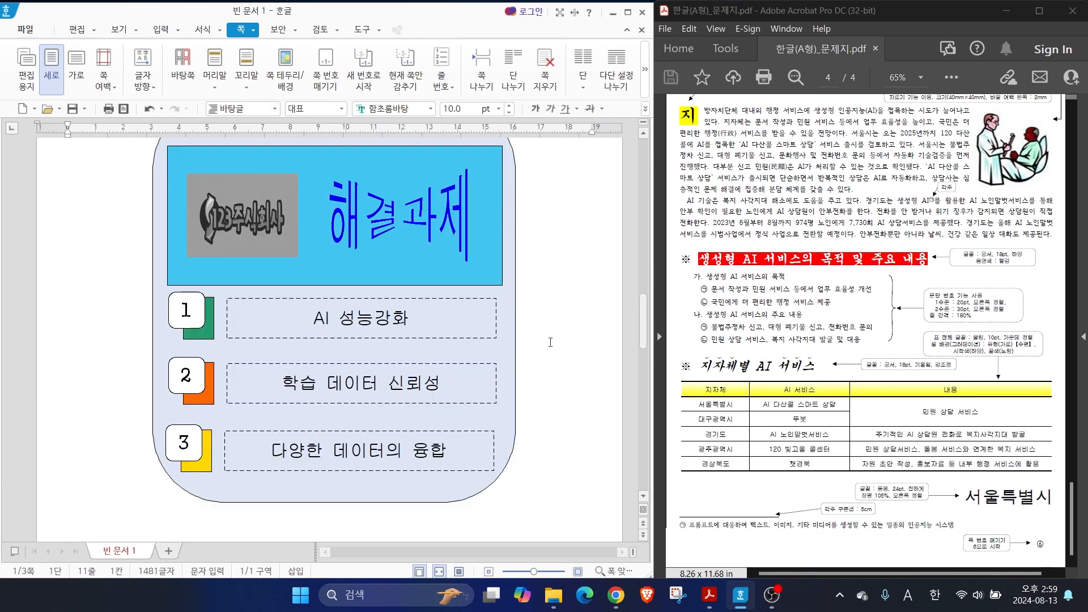
pyautogui.click(272, 235)
pyautogui.scroll(-10, 262, 365)
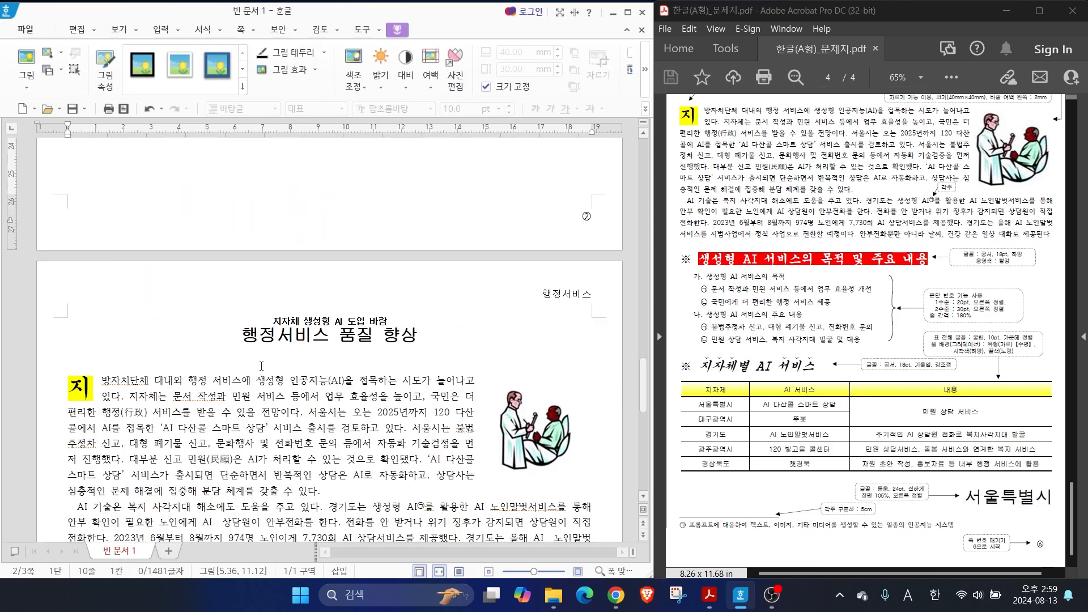
# Display the control codes (조판 부호) to inspect the header and bookmark marks at the 행정서비스 품질 향상 title
pyautogui.click(242, 340)
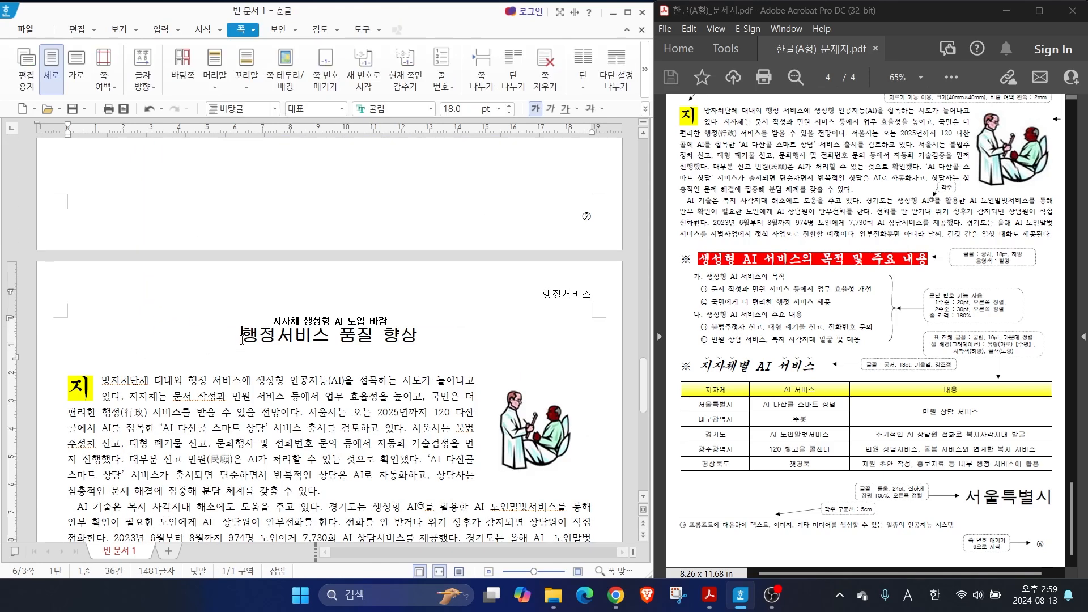
pyautogui.click(119, 29)
pyautogui.click(123, 69)
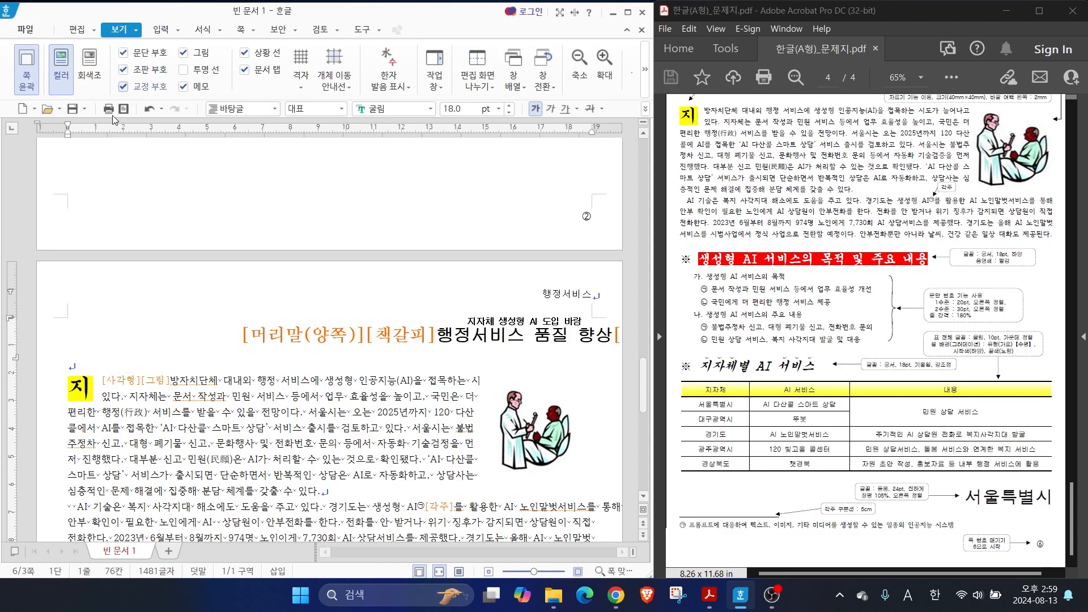
pyautogui.click(378, 328)
# Hyperlink the 123주식회사 logo picture on page 2 to the 행정서비스 bookmark in the current document, following the exam's instruction
pyautogui.scroll(10, 414, 333)
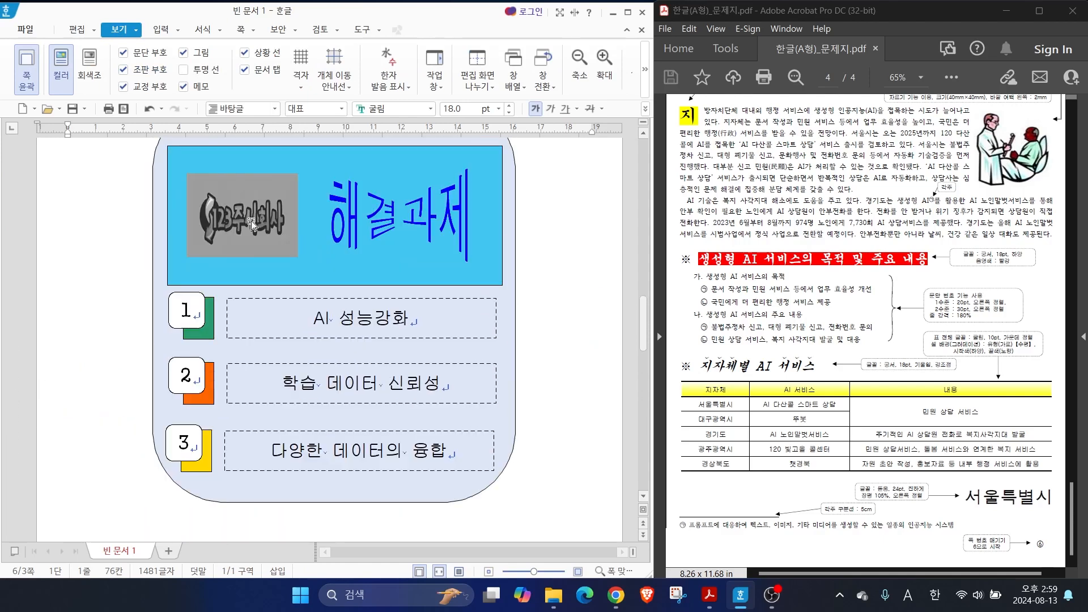
pyautogui.click(264, 229)
pyautogui.scroll(2, 856, 216)
pyautogui.scroll(8, 857, 216)
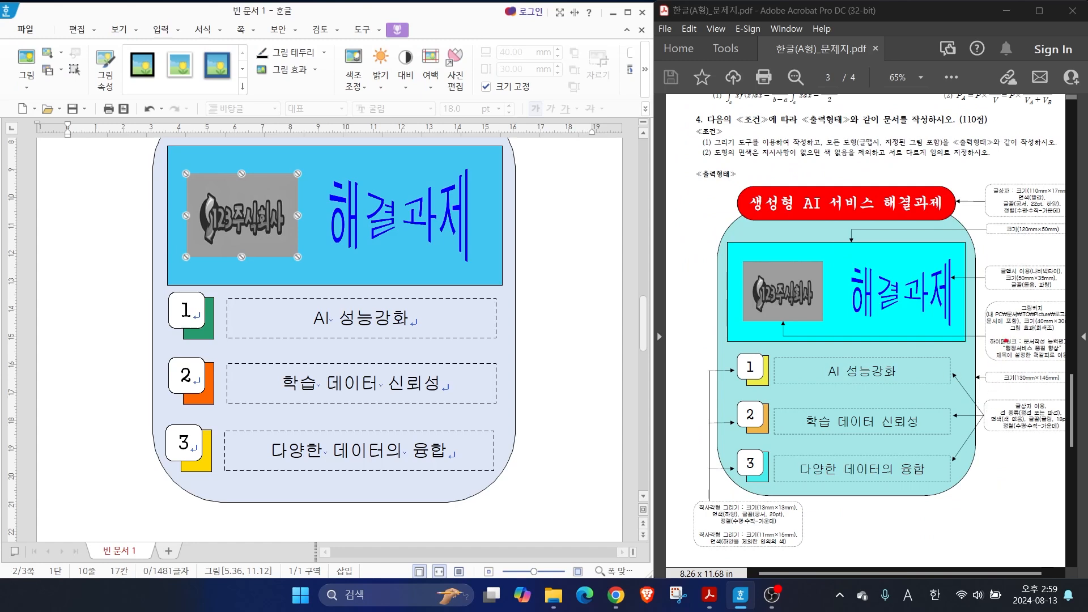
pyautogui.moveTo(972, 327); pyautogui.dragTo(1065, 362)
pyautogui.moveTo(802, 309); pyautogui.dragTo(971, 338)
pyautogui.press('Escape')
pyautogui.click(161, 33)
pyautogui.click(550, 61)
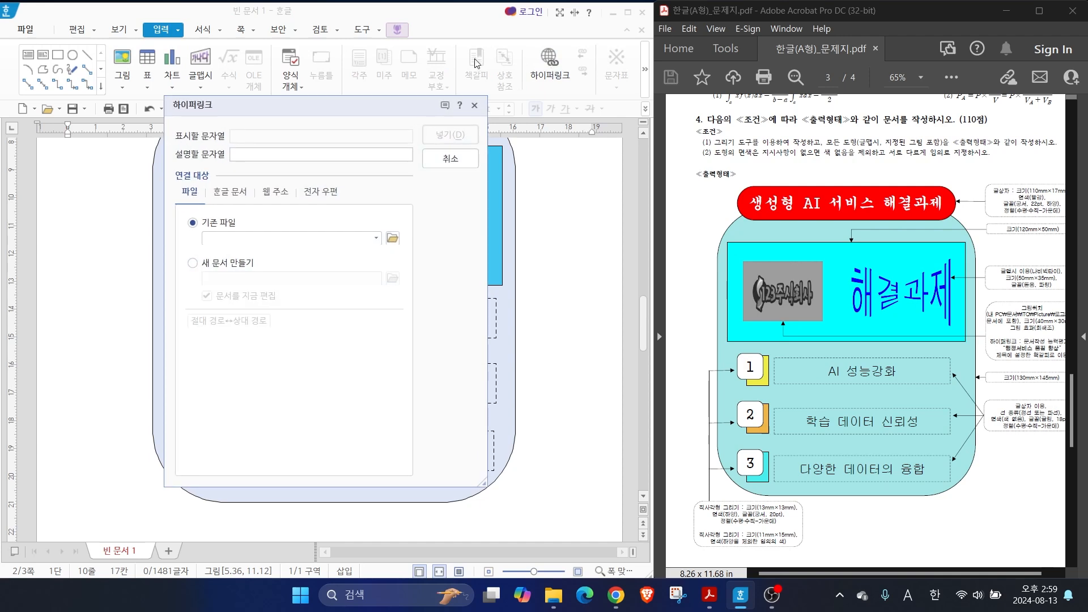
pyautogui.click(229, 192)
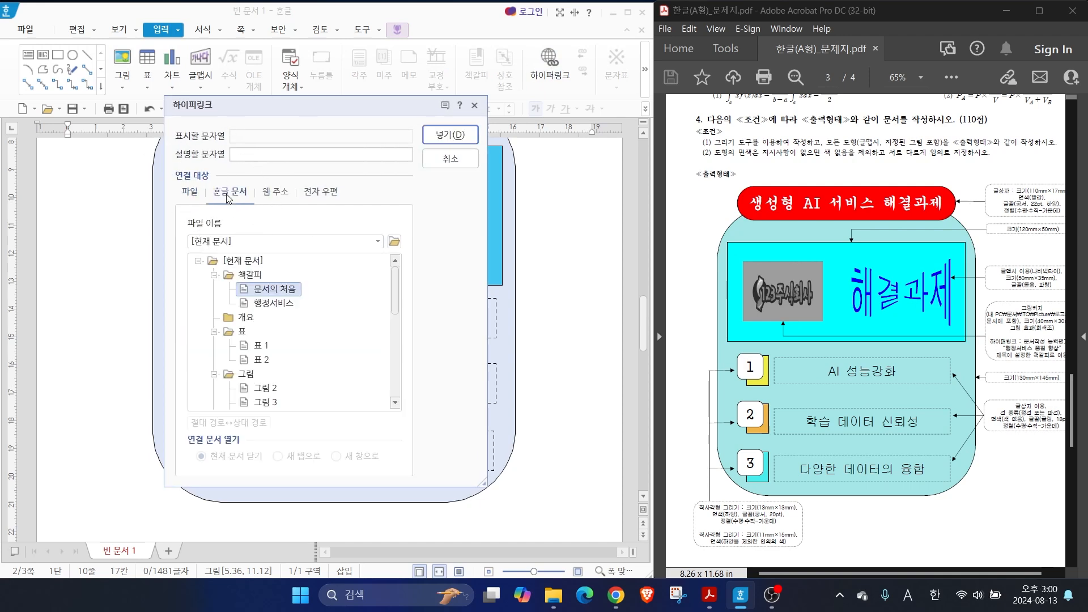
pyautogui.click(276, 306)
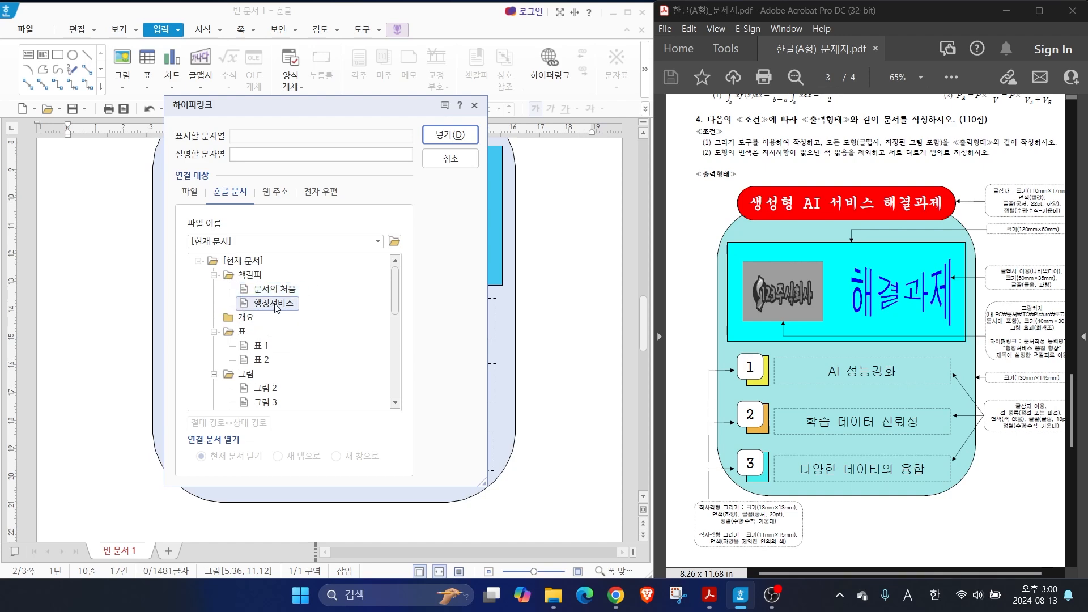
pyautogui.click(445, 136)
pyautogui.click(102, 253)
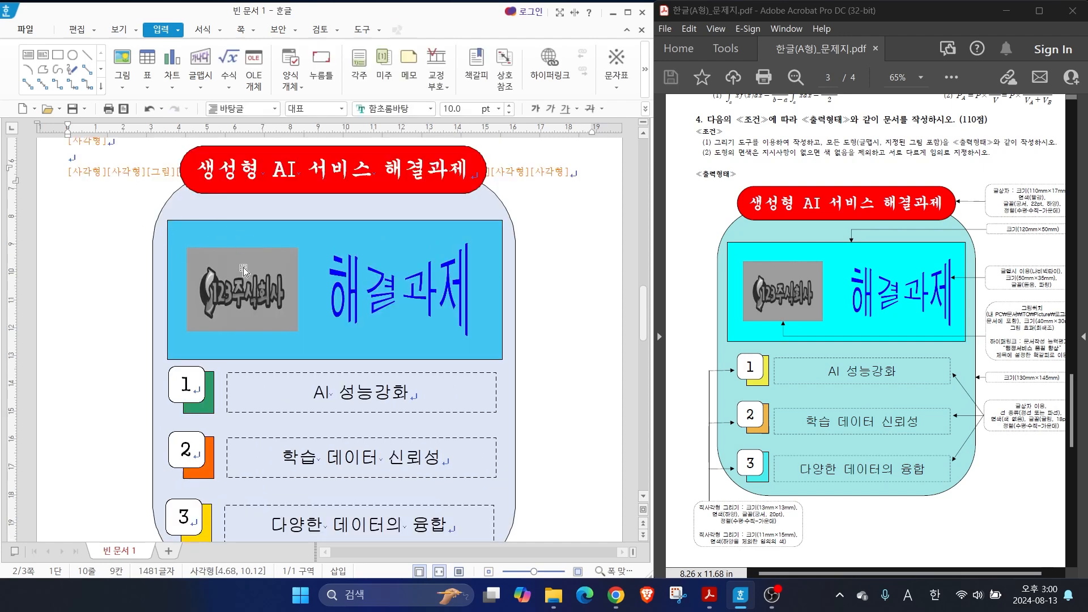